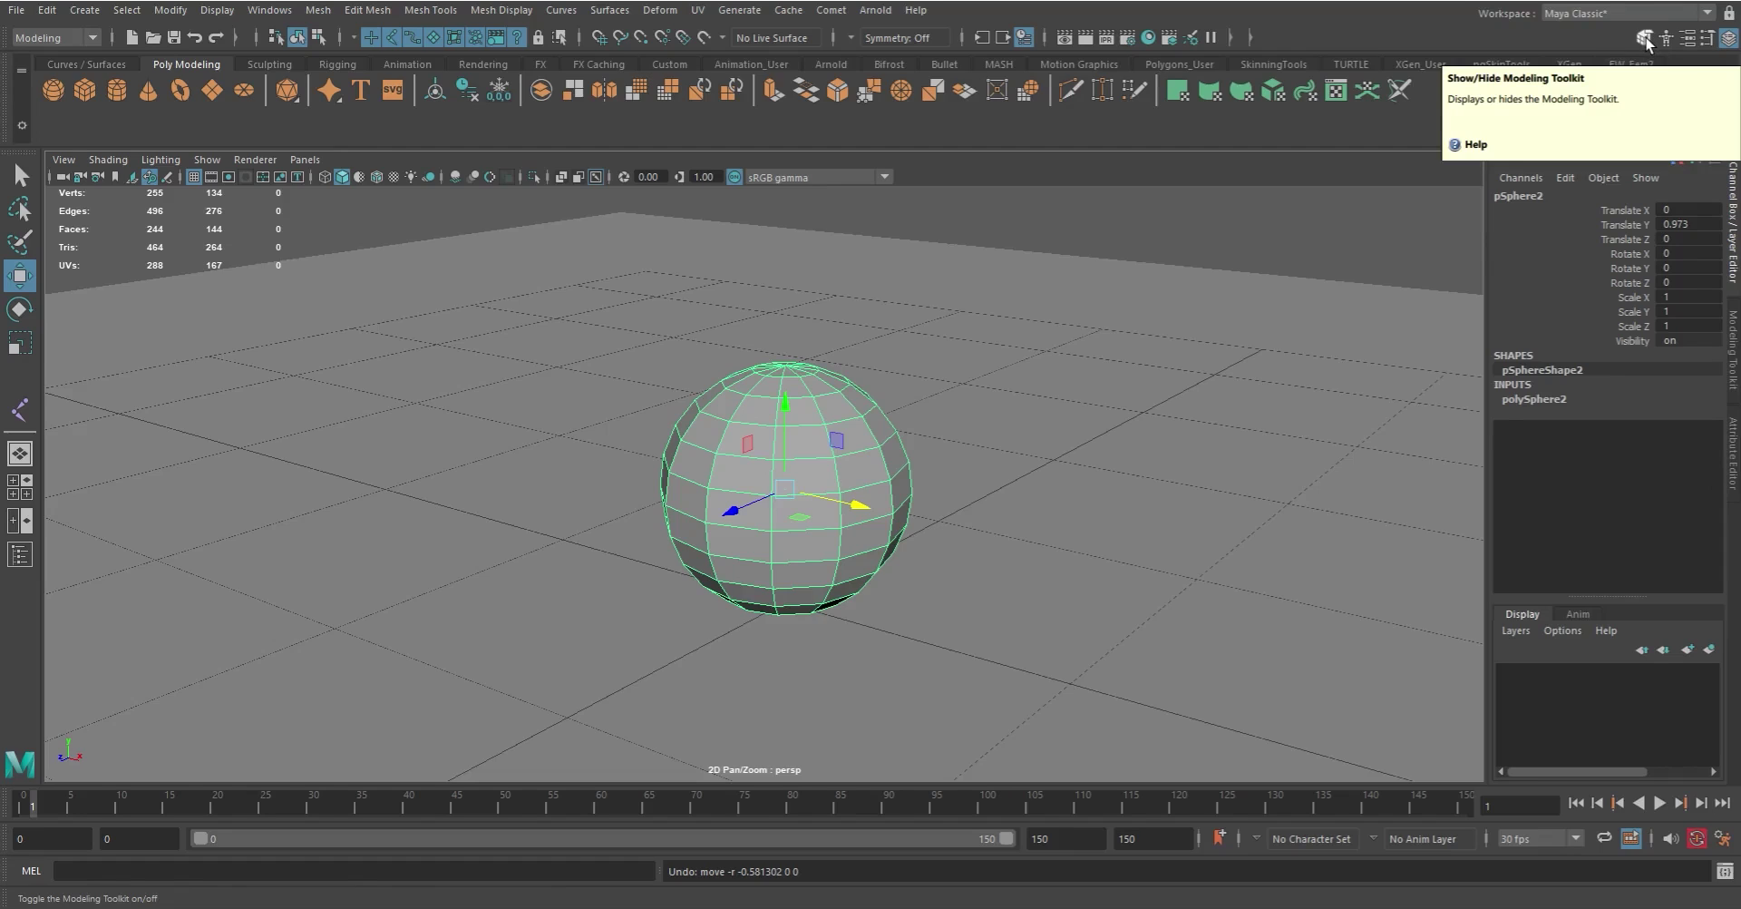
# Step: Toggle between the Modeling Toolkit and the Attribute Editor, ending on the Modeling Toolkit
pyautogui.click(1645, 39)
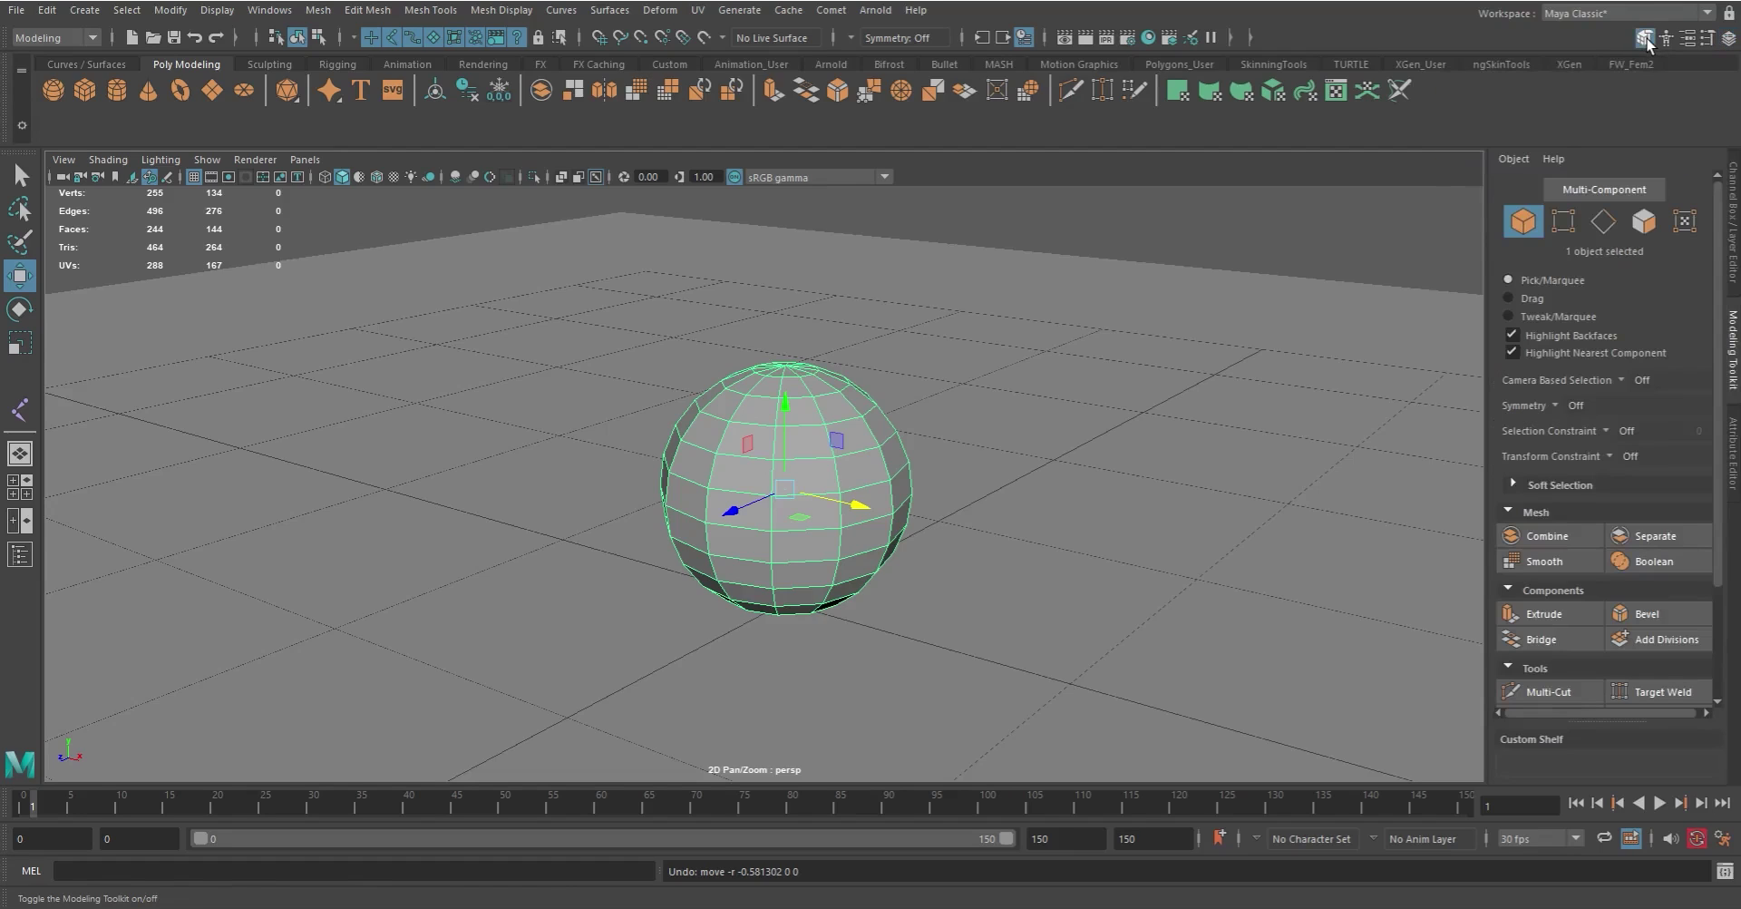
pyautogui.hotkey('ctrl', 'a')
pyautogui.click(1645, 39)
pyautogui.click(1641, 39)
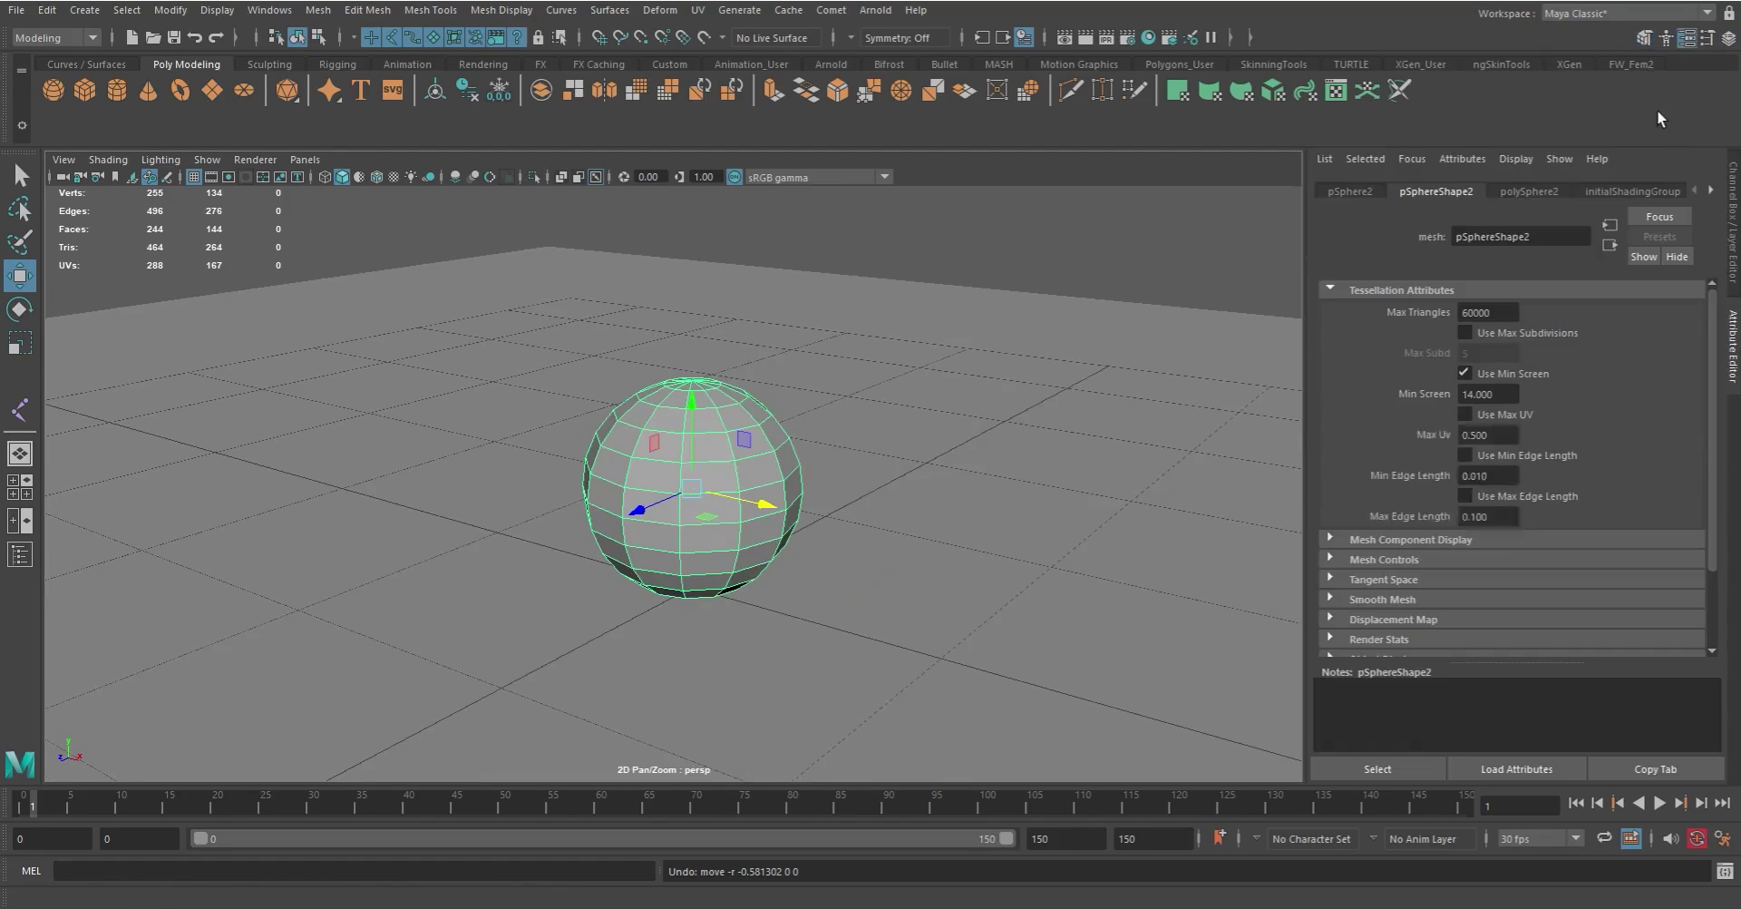
pyautogui.click(1644, 40)
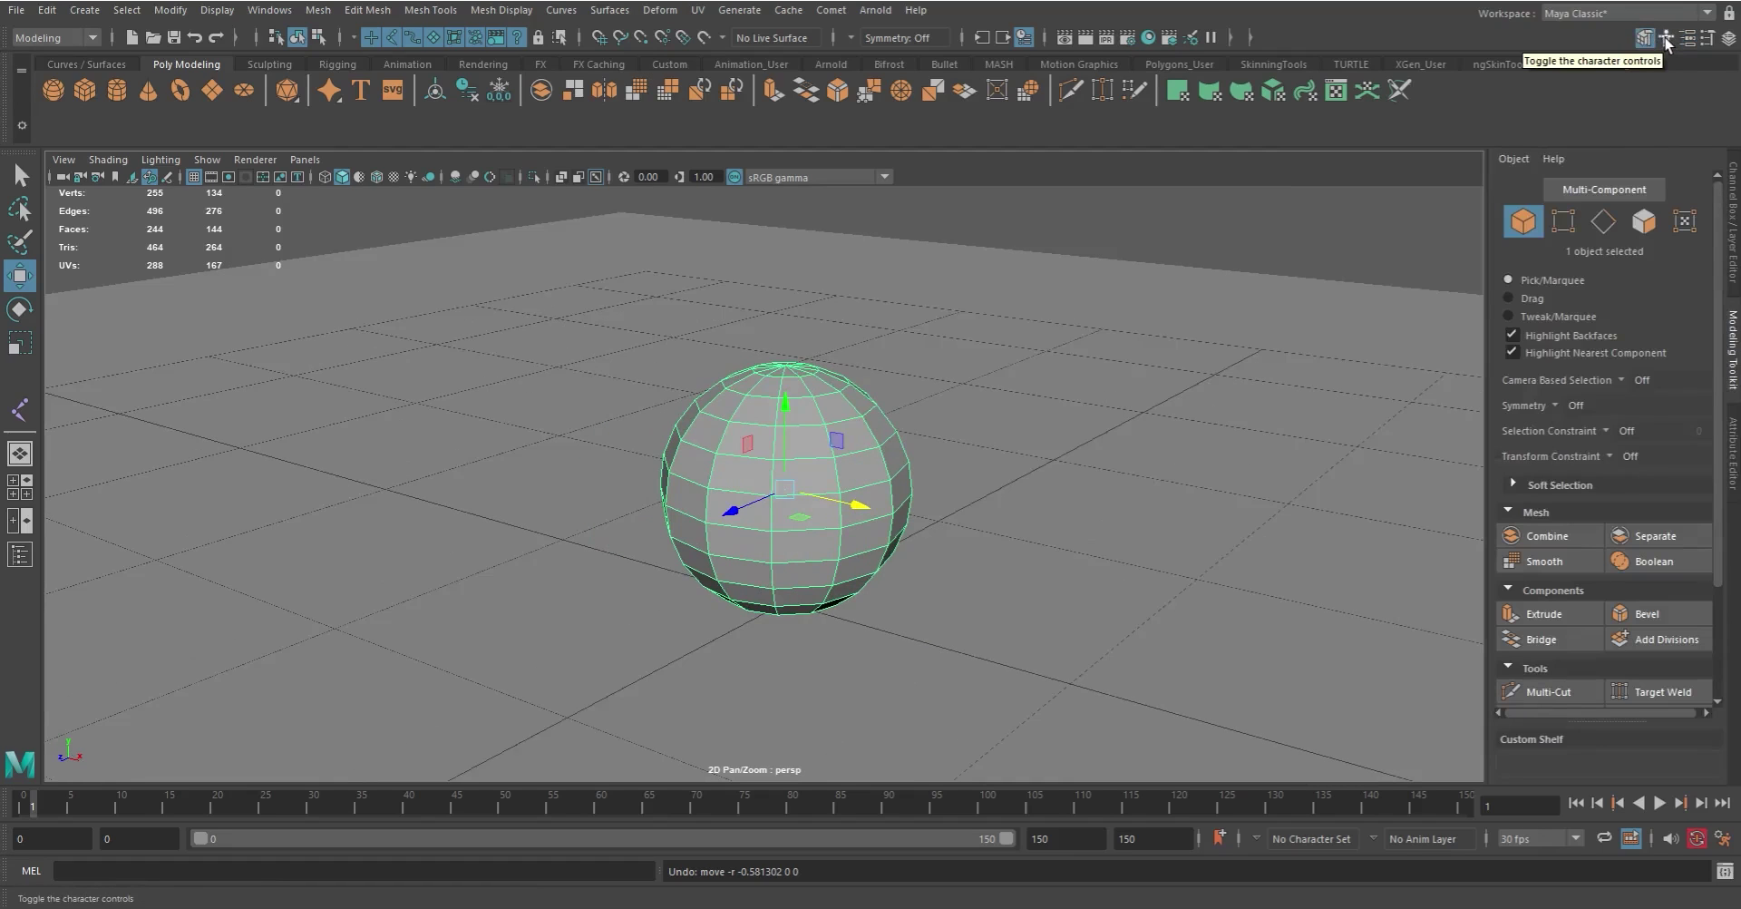
# Step: Show the HumanIK character controls, and close their tab after viewing them
pyautogui.click(1666, 41)
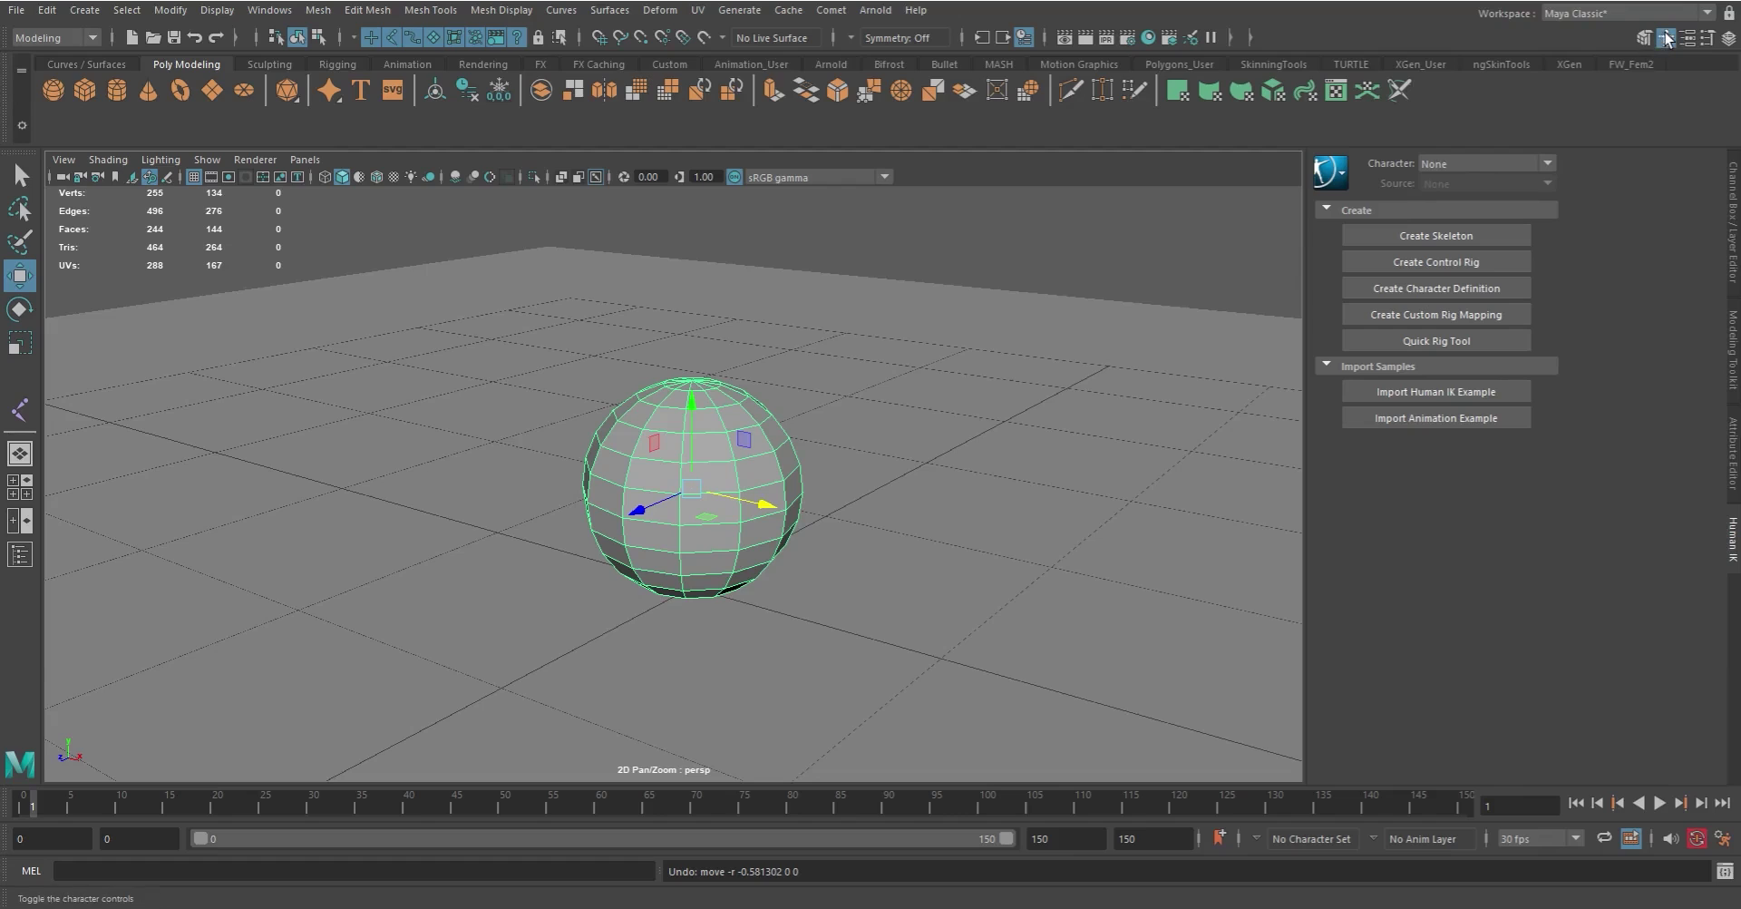
pyautogui.rightClick(1728, 610)
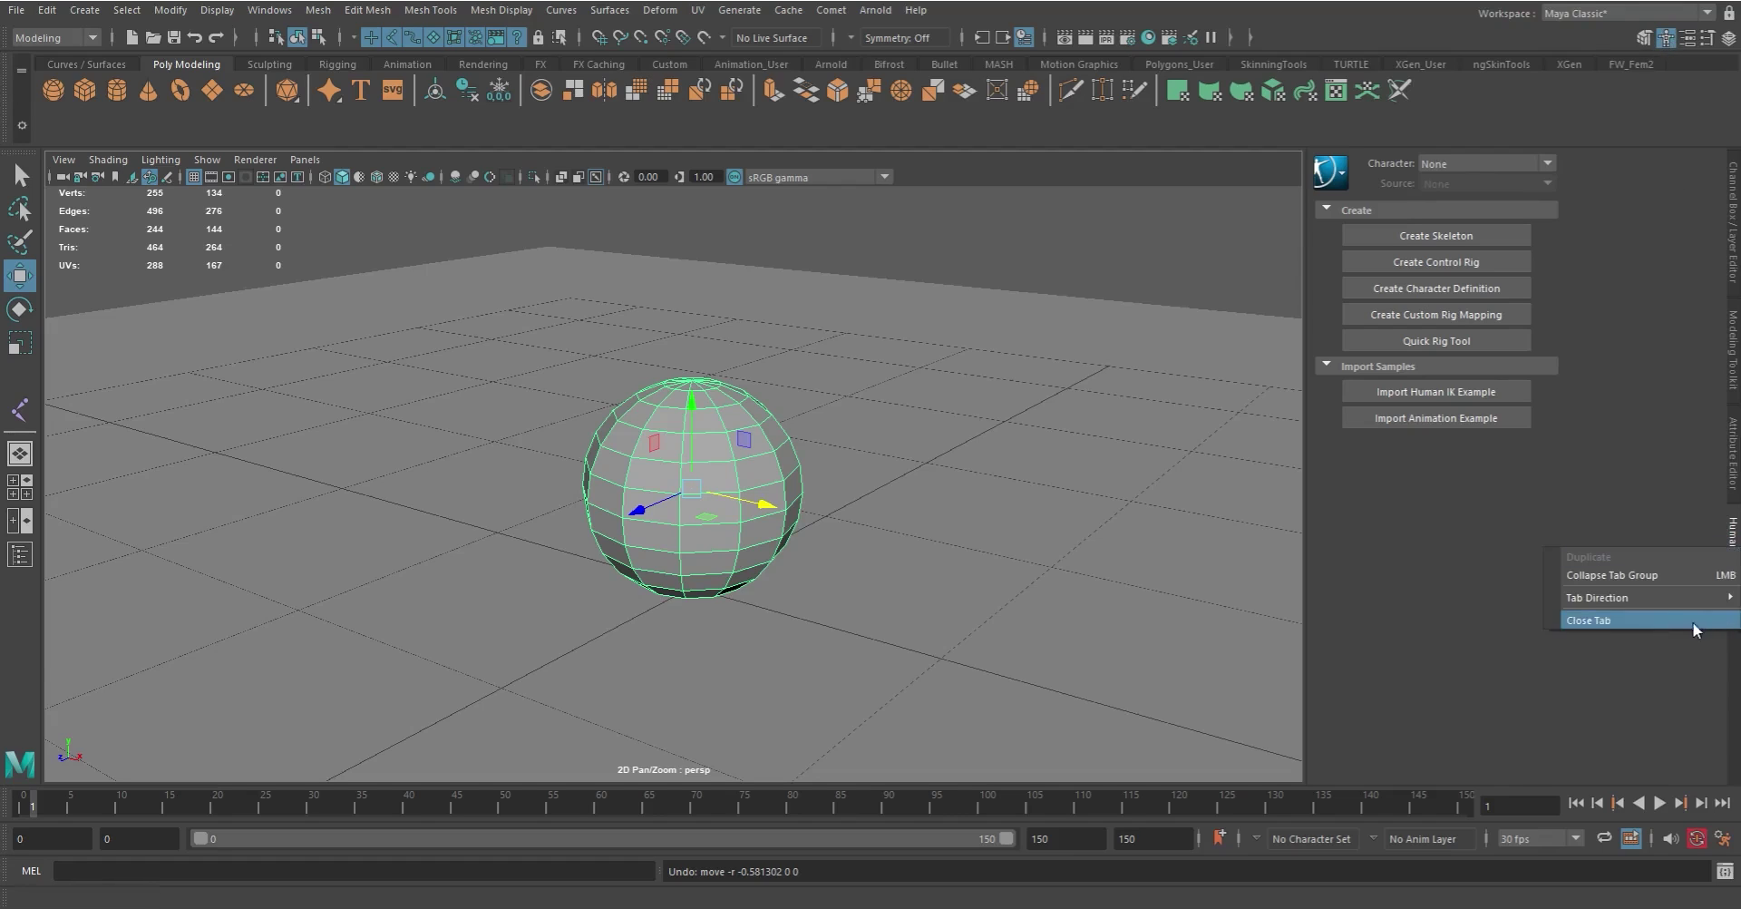
pyautogui.click(1646, 619)
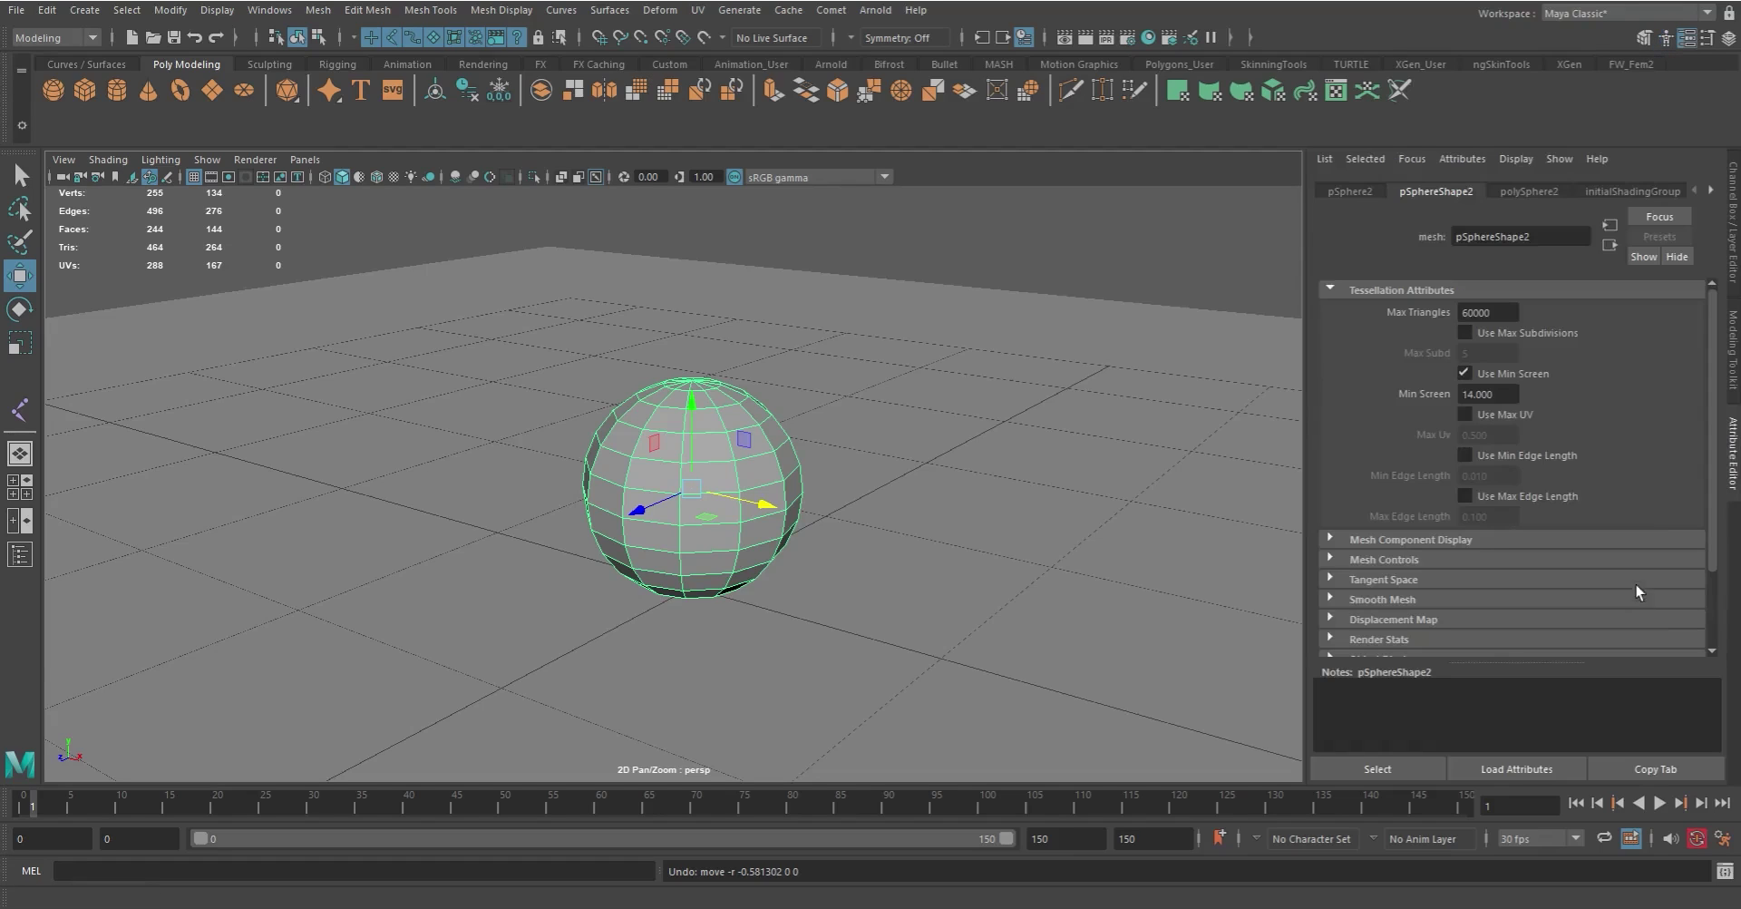
# Step: Toggle the Attribute Editor off and on, and switch back to the Modeling Toolkit
pyautogui.click(1688, 39)
pyautogui.click(1688, 39)
pyautogui.click(1689, 39)
pyautogui.click(1688, 39)
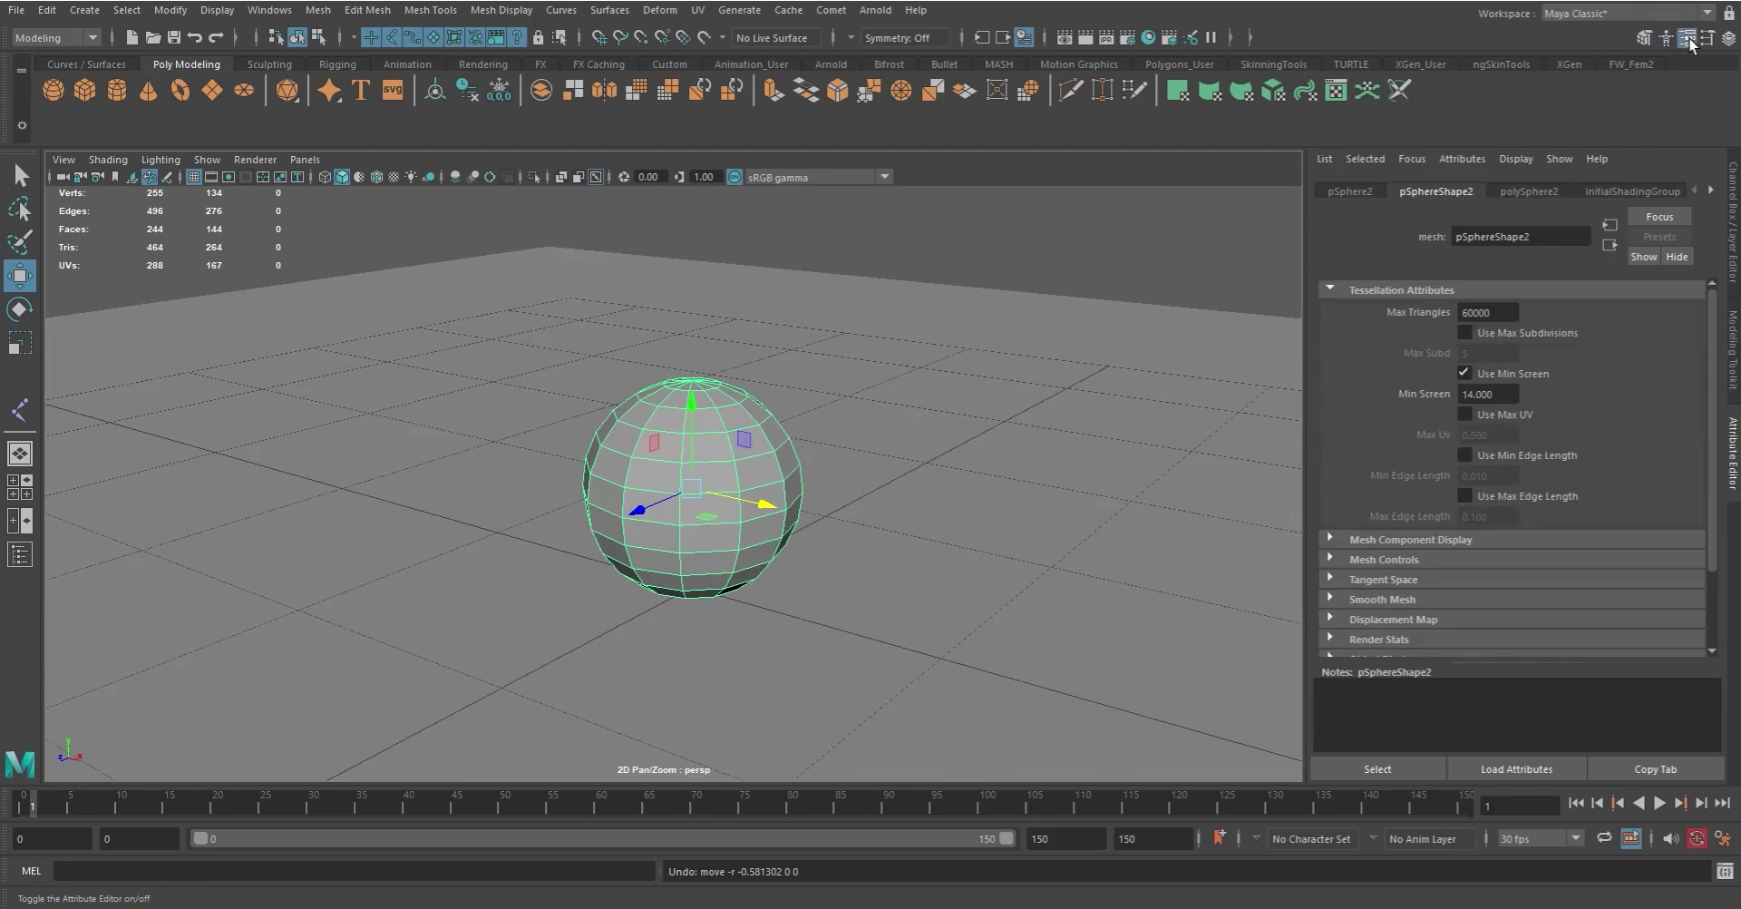
pyautogui.rightClick(1734, 456)
pyautogui.click(1734, 353)
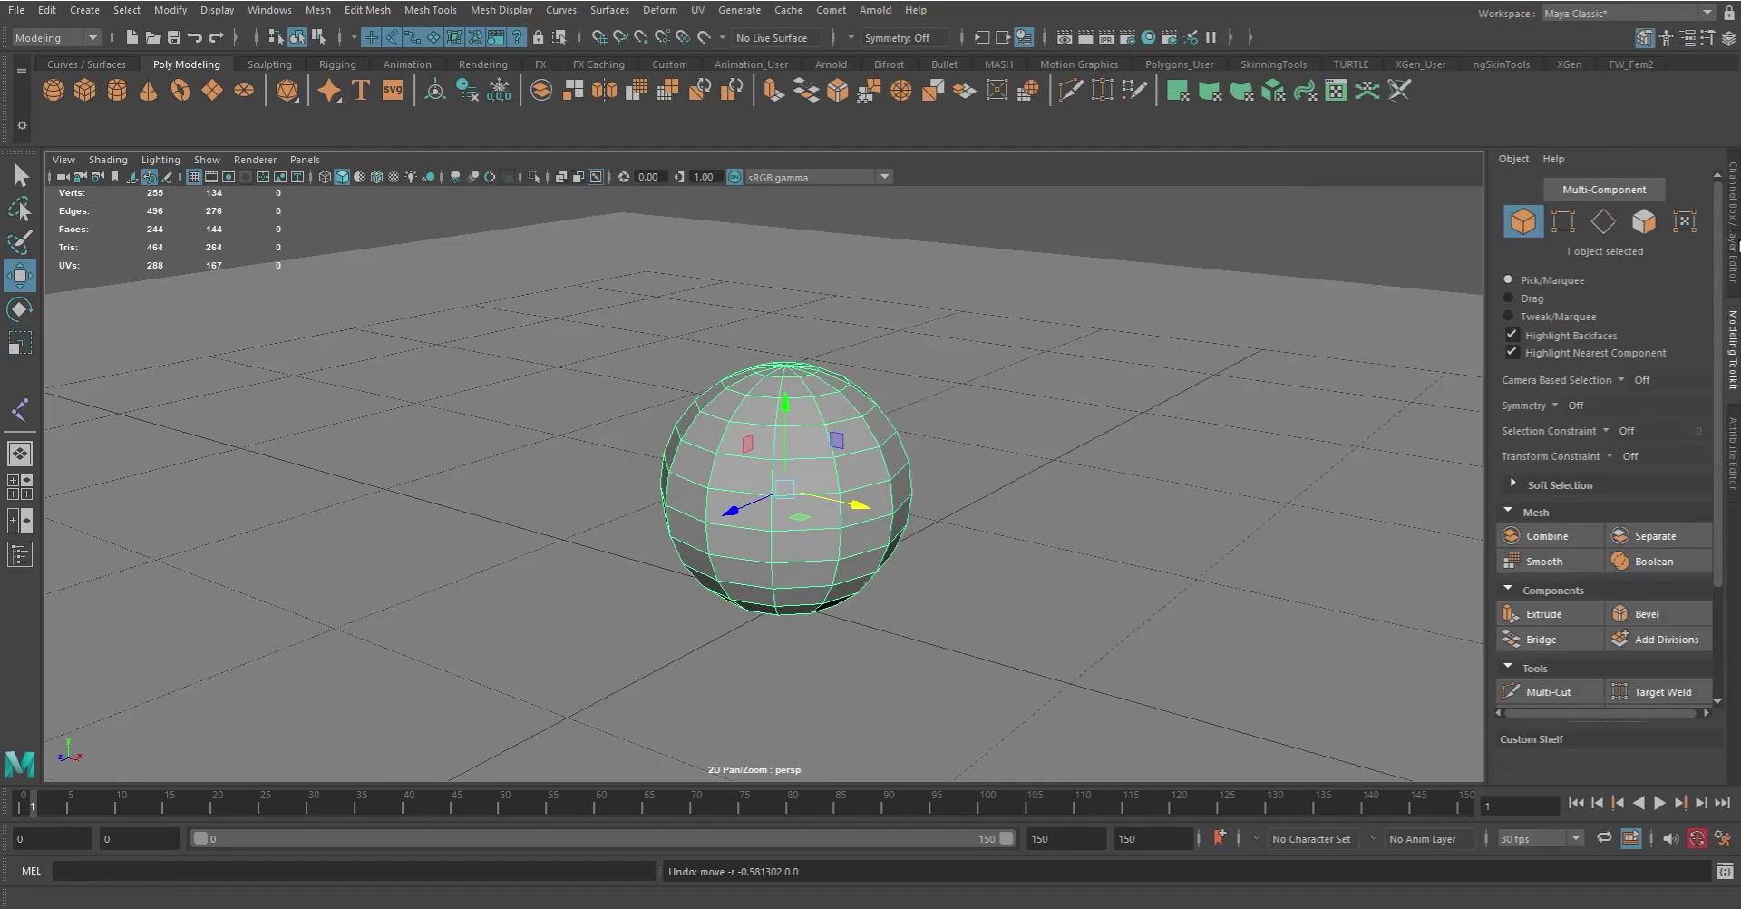
# Step: Toggle the Tool Settings, show the Channel Box / Layer Editor and slightly enlarge its layer area
pyautogui.click(1708, 38)
pyautogui.click(1708, 39)
pyautogui.click(1728, 38)
pyautogui.click(1728, 38)
pyautogui.click(1728, 38)
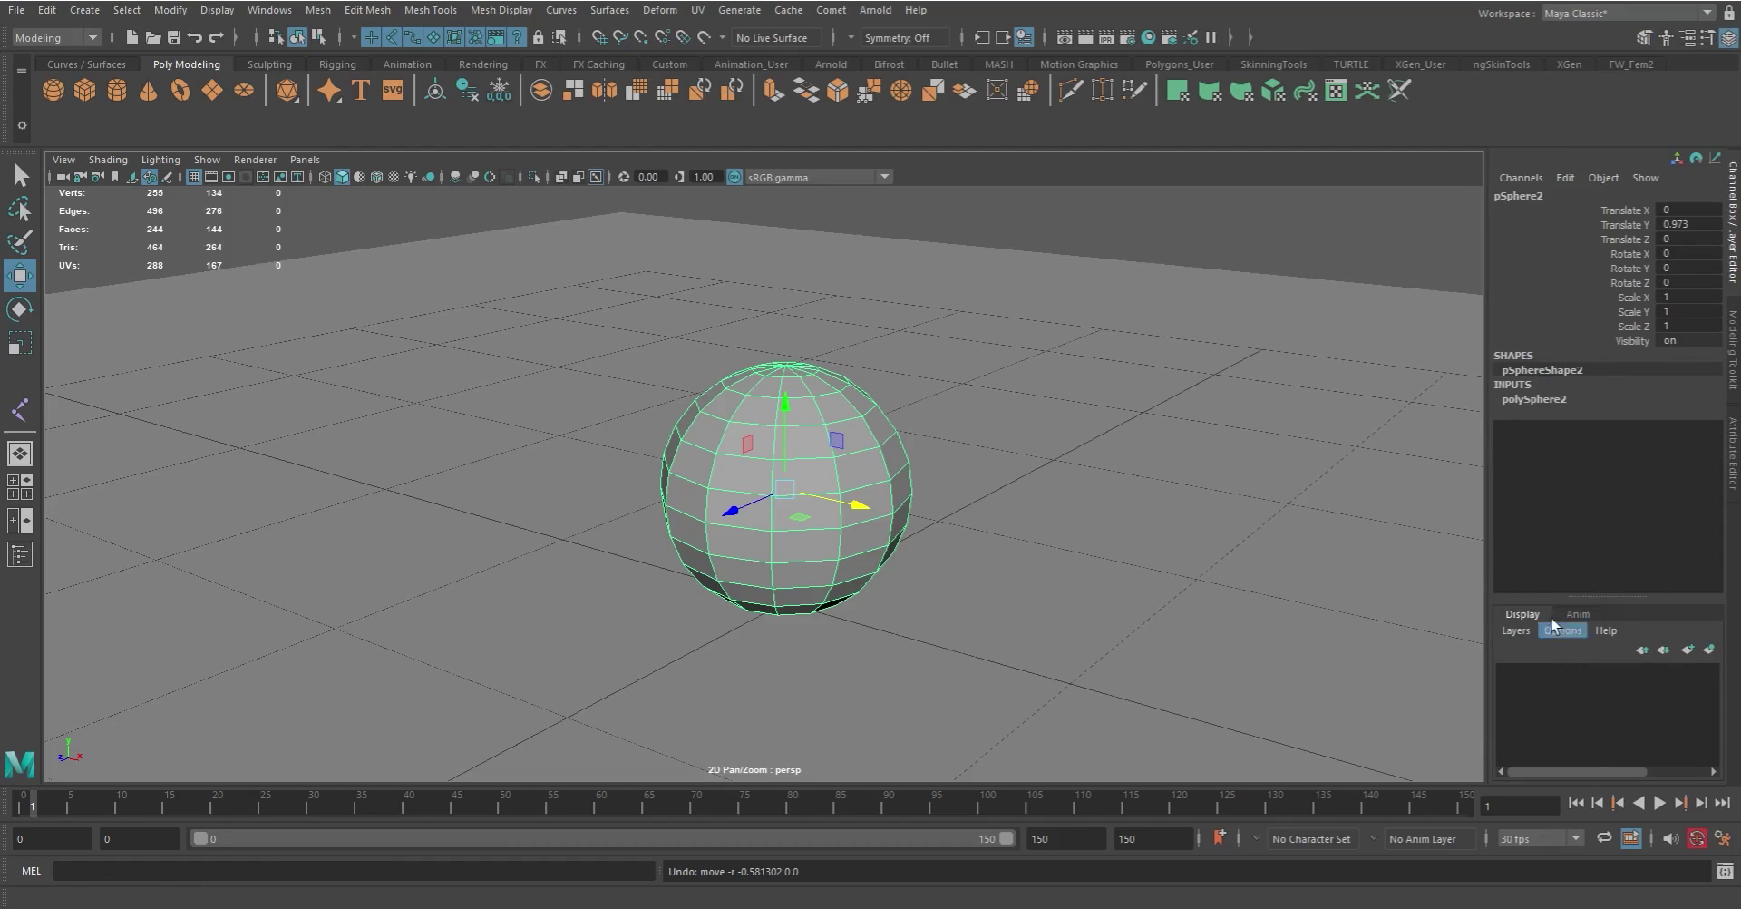
pyautogui.moveTo(1623, 599)
pyautogui.mouseDown()
pyautogui.moveTo(1628, 567)
pyautogui.moveTo(1631, 589)
pyautogui.mouseUp()
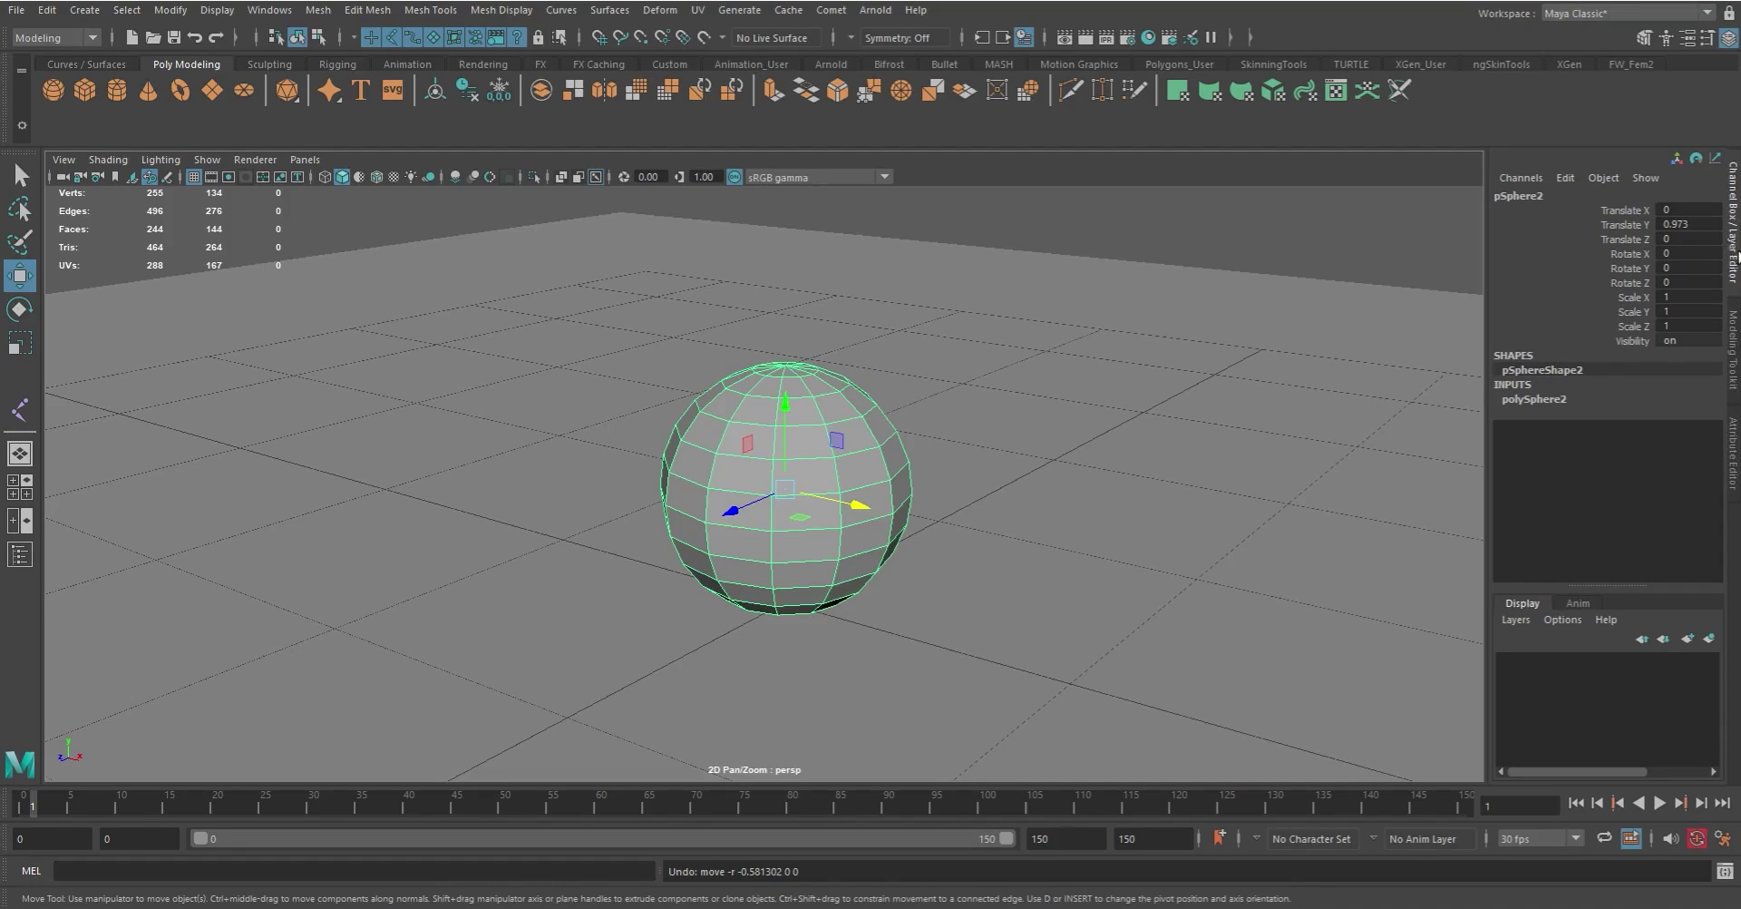
# Step: Review the channel commands available for the sphere, including the freeze, lock and hide options
pyautogui.click(1522, 182)
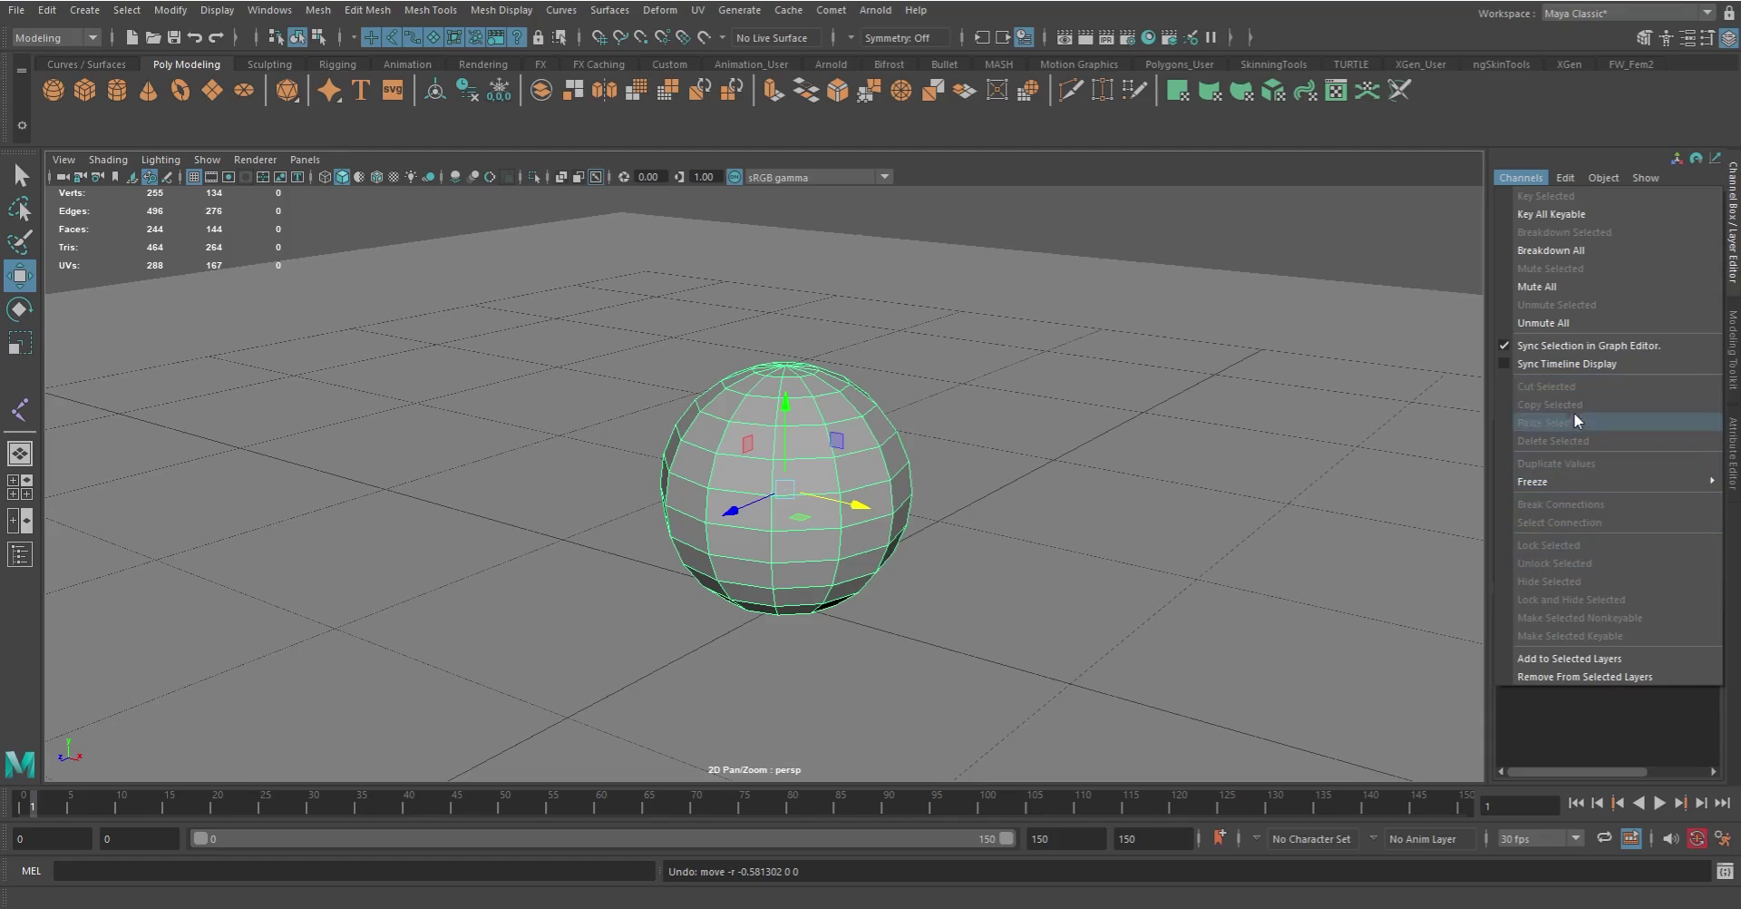
pyautogui.moveTo(1559, 479)
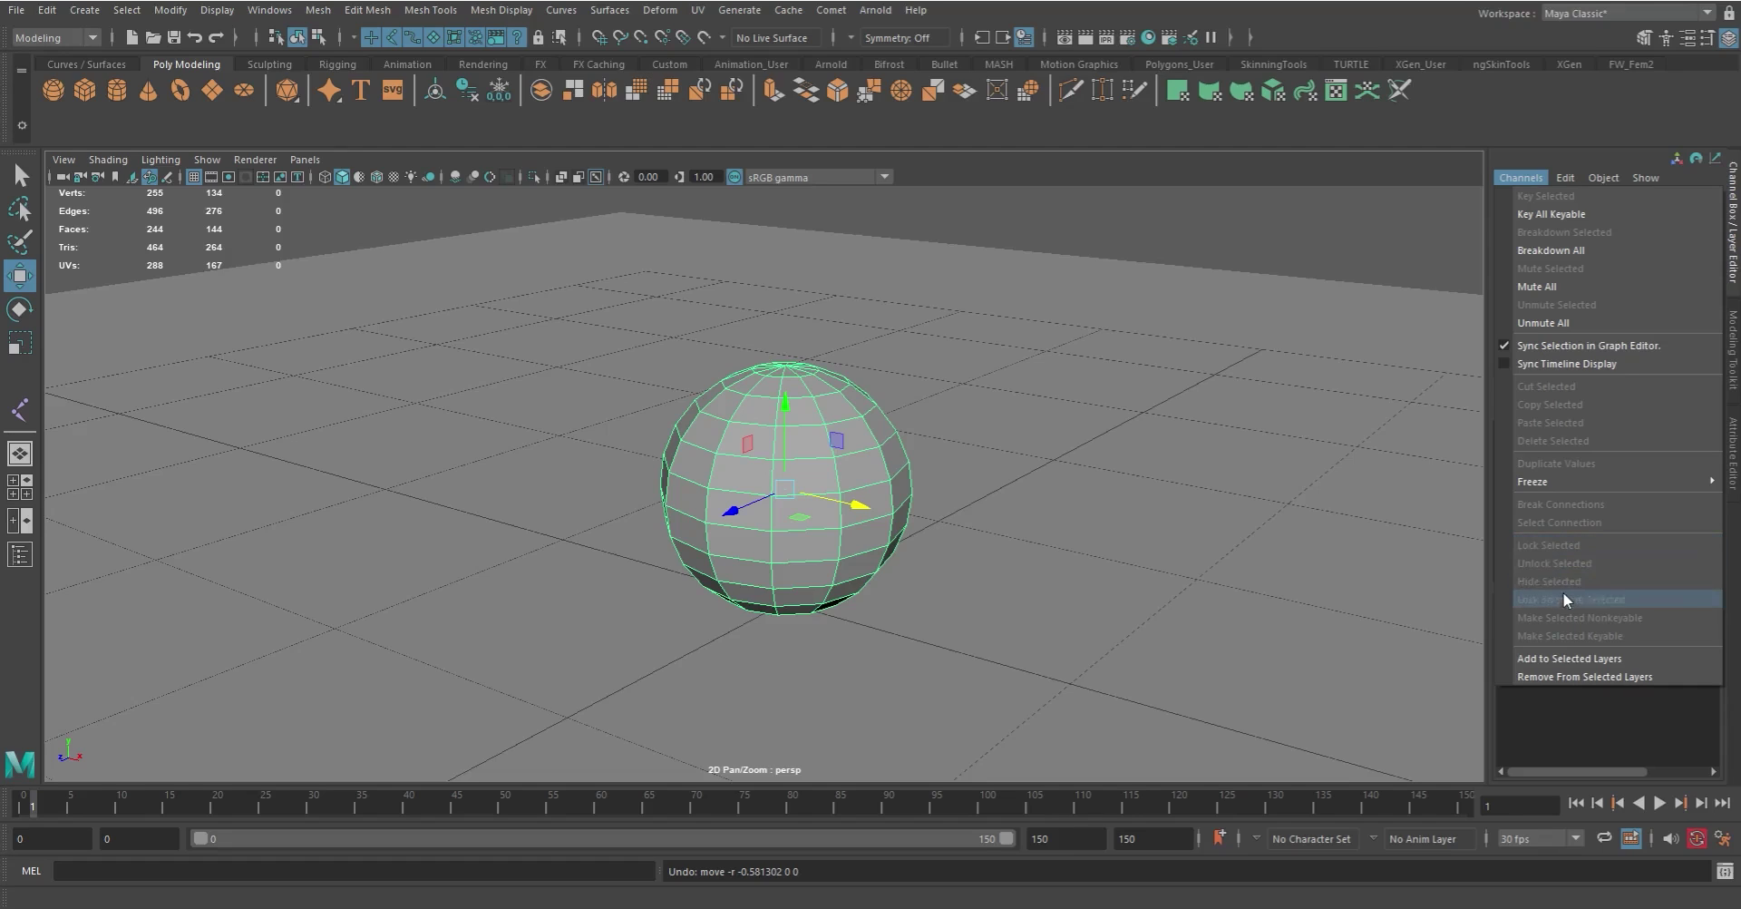
pyautogui.click(1562, 109)
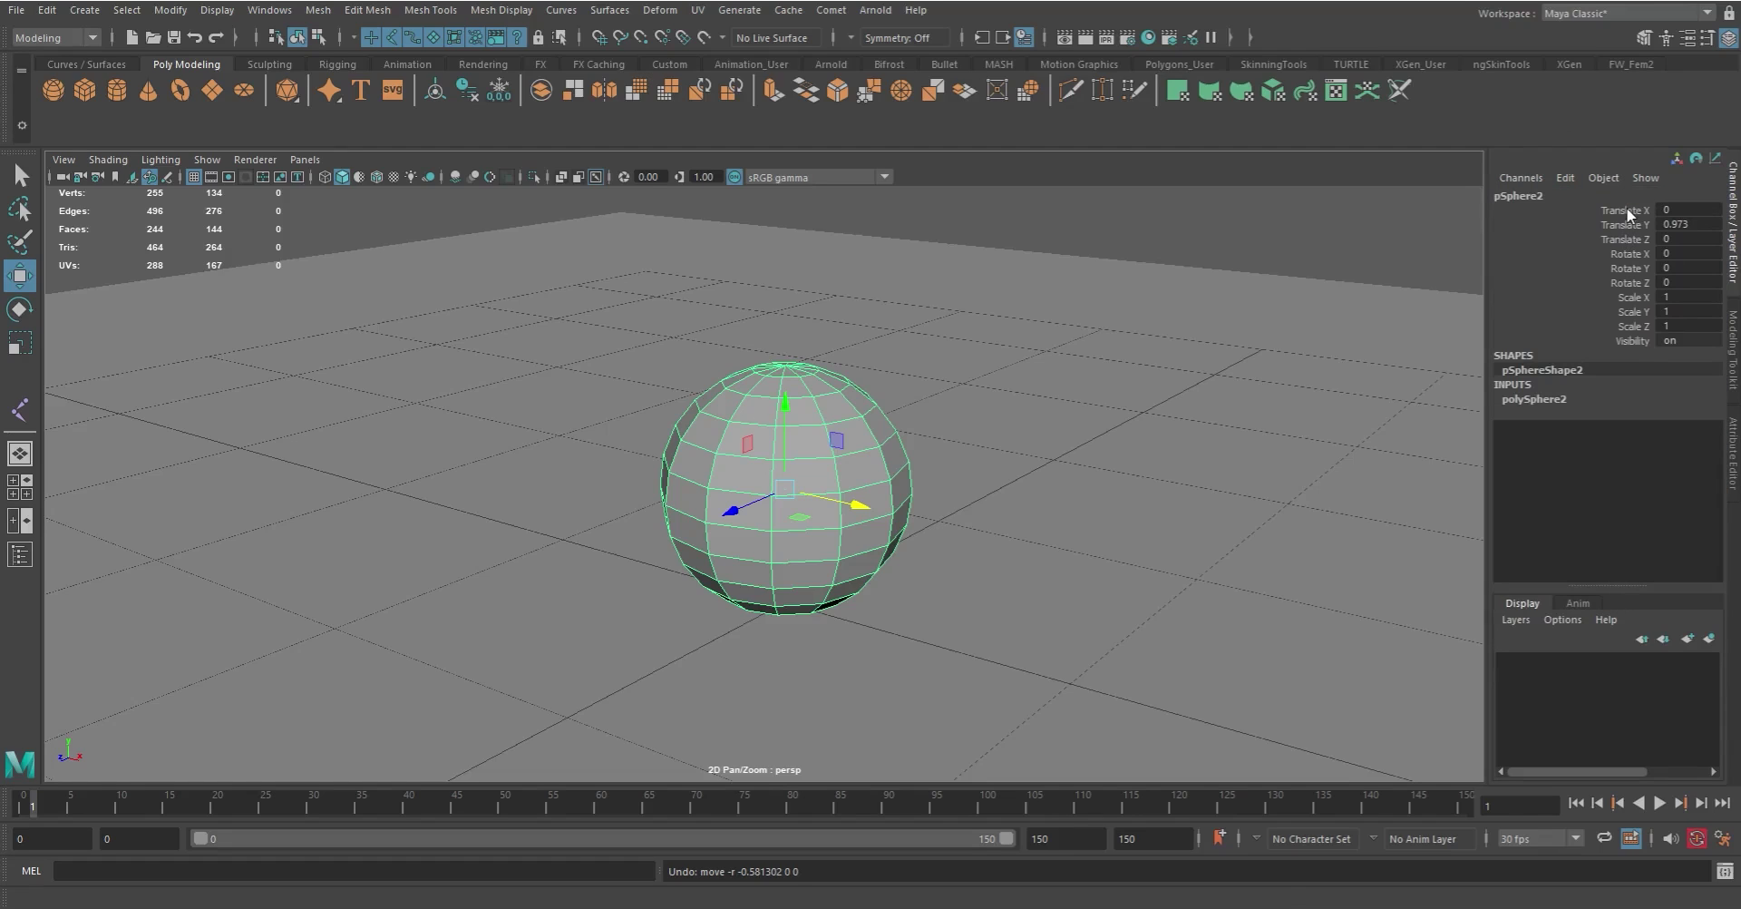
# Step: Lock the sphere's Translate X, Translate Y and Translate Z channels
pyautogui.moveTo(1625, 209); pyautogui.dragTo(1630, 240)
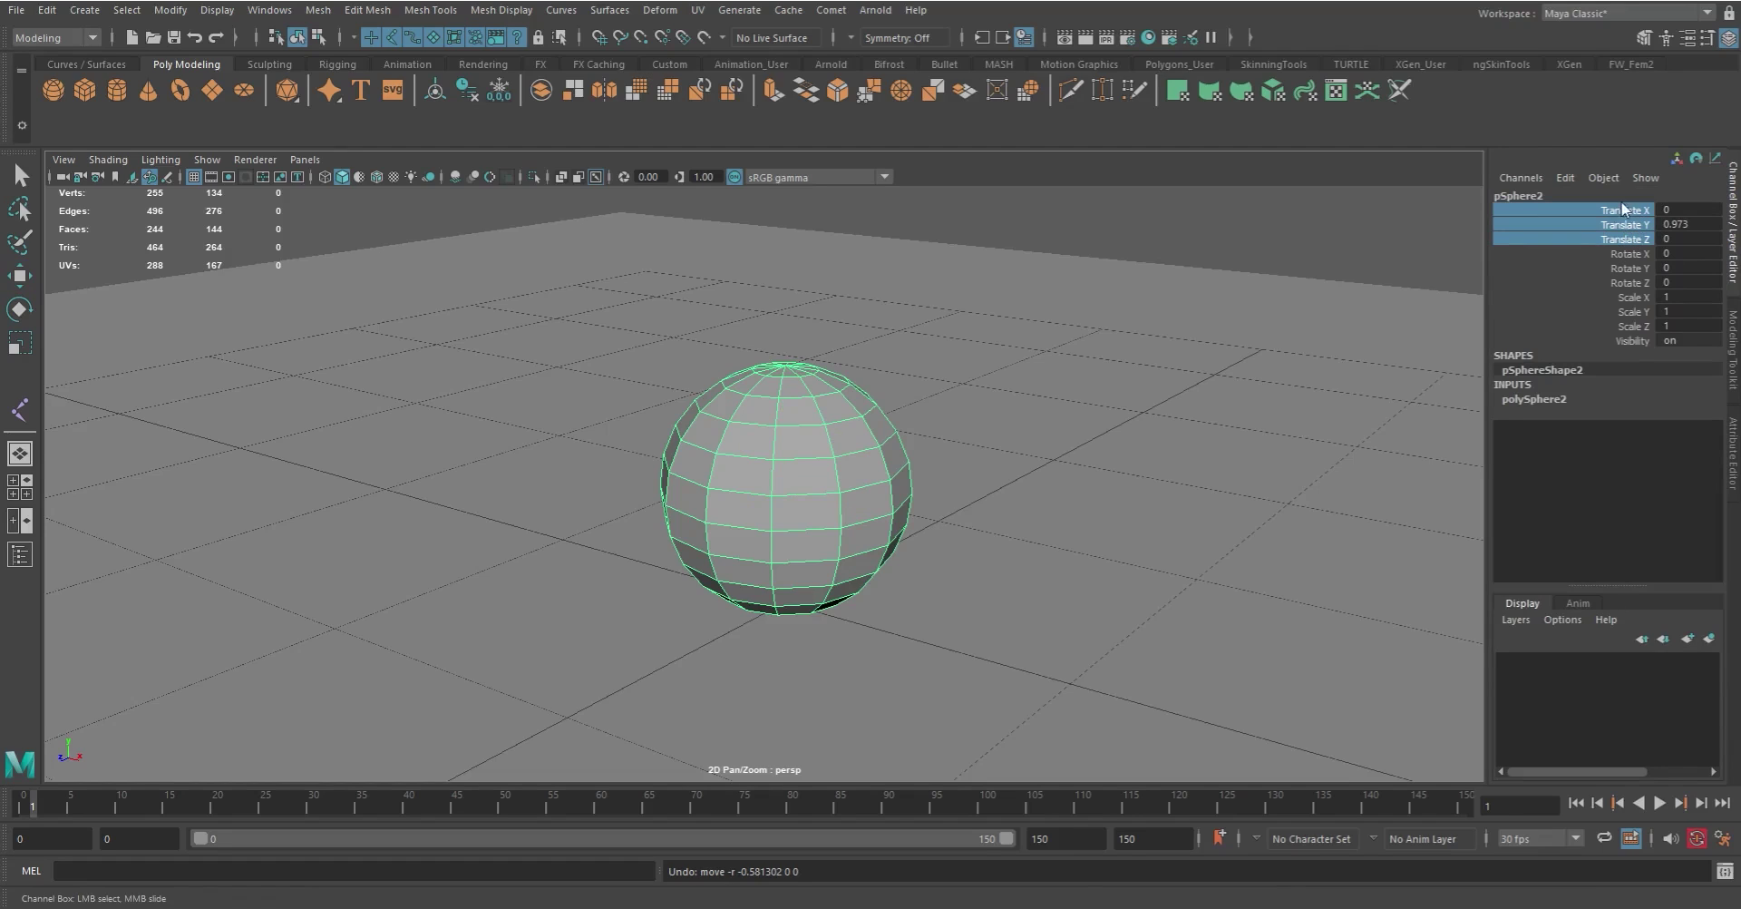
pyautogui.click(1626, 270)
pyautogui.moveTo(1629, 211); pyautogui.dragTo(1633, 242)
pyautogui.rightClick(1626, 223)
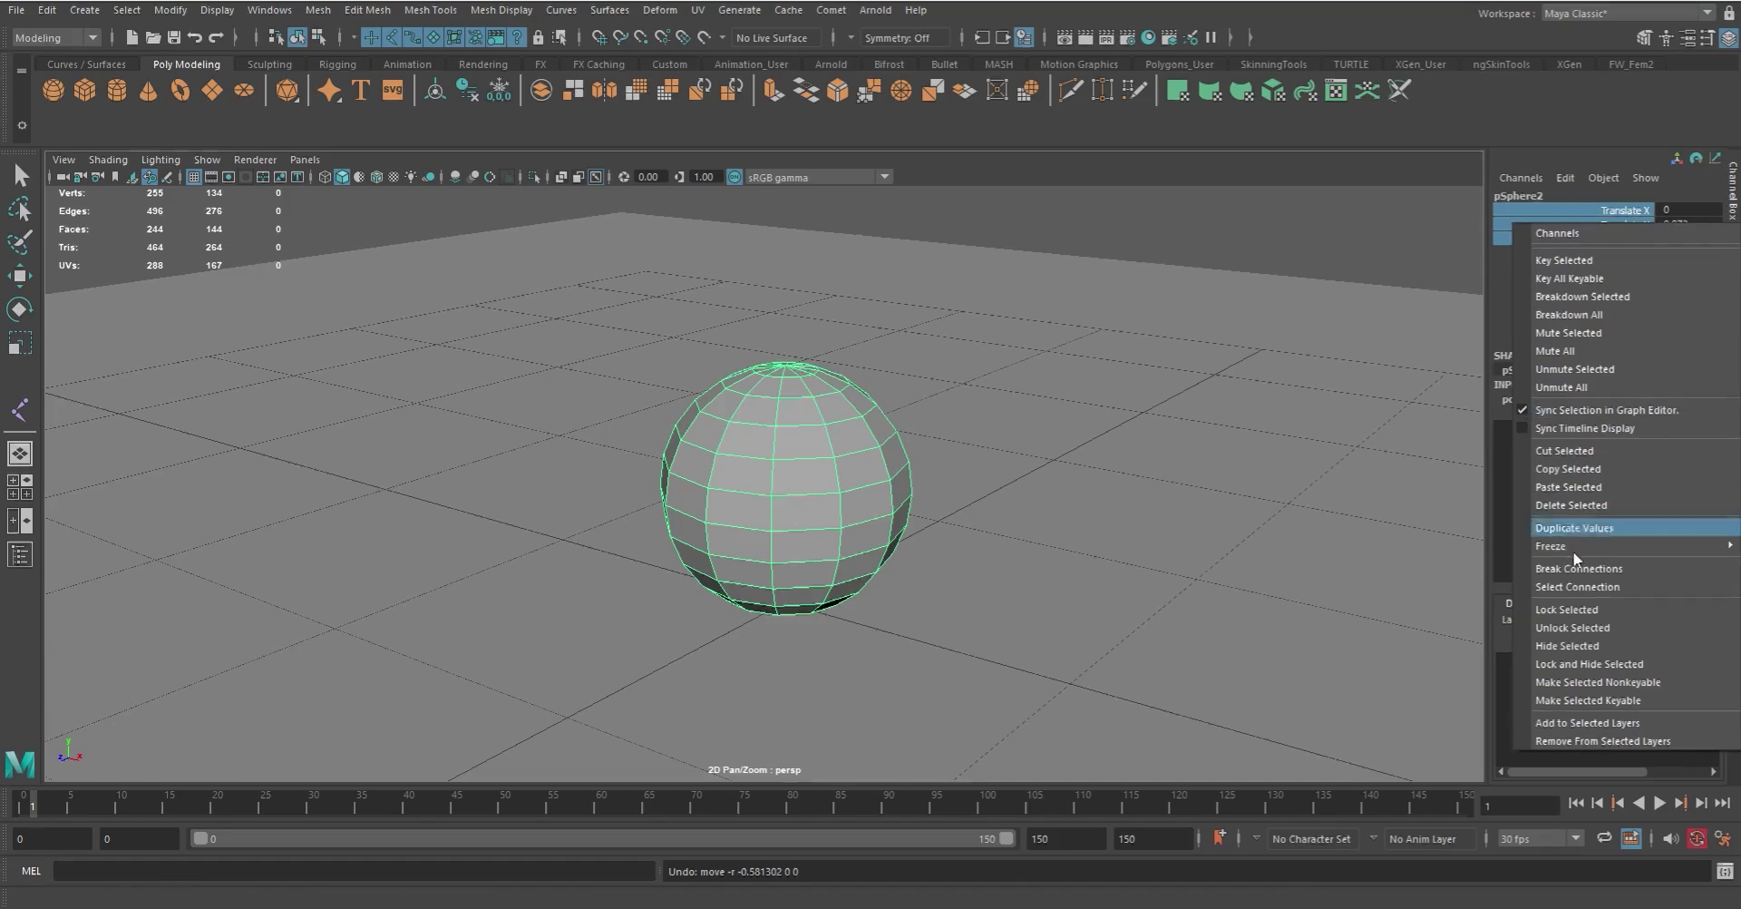
pyautogui.click(1571, 612)
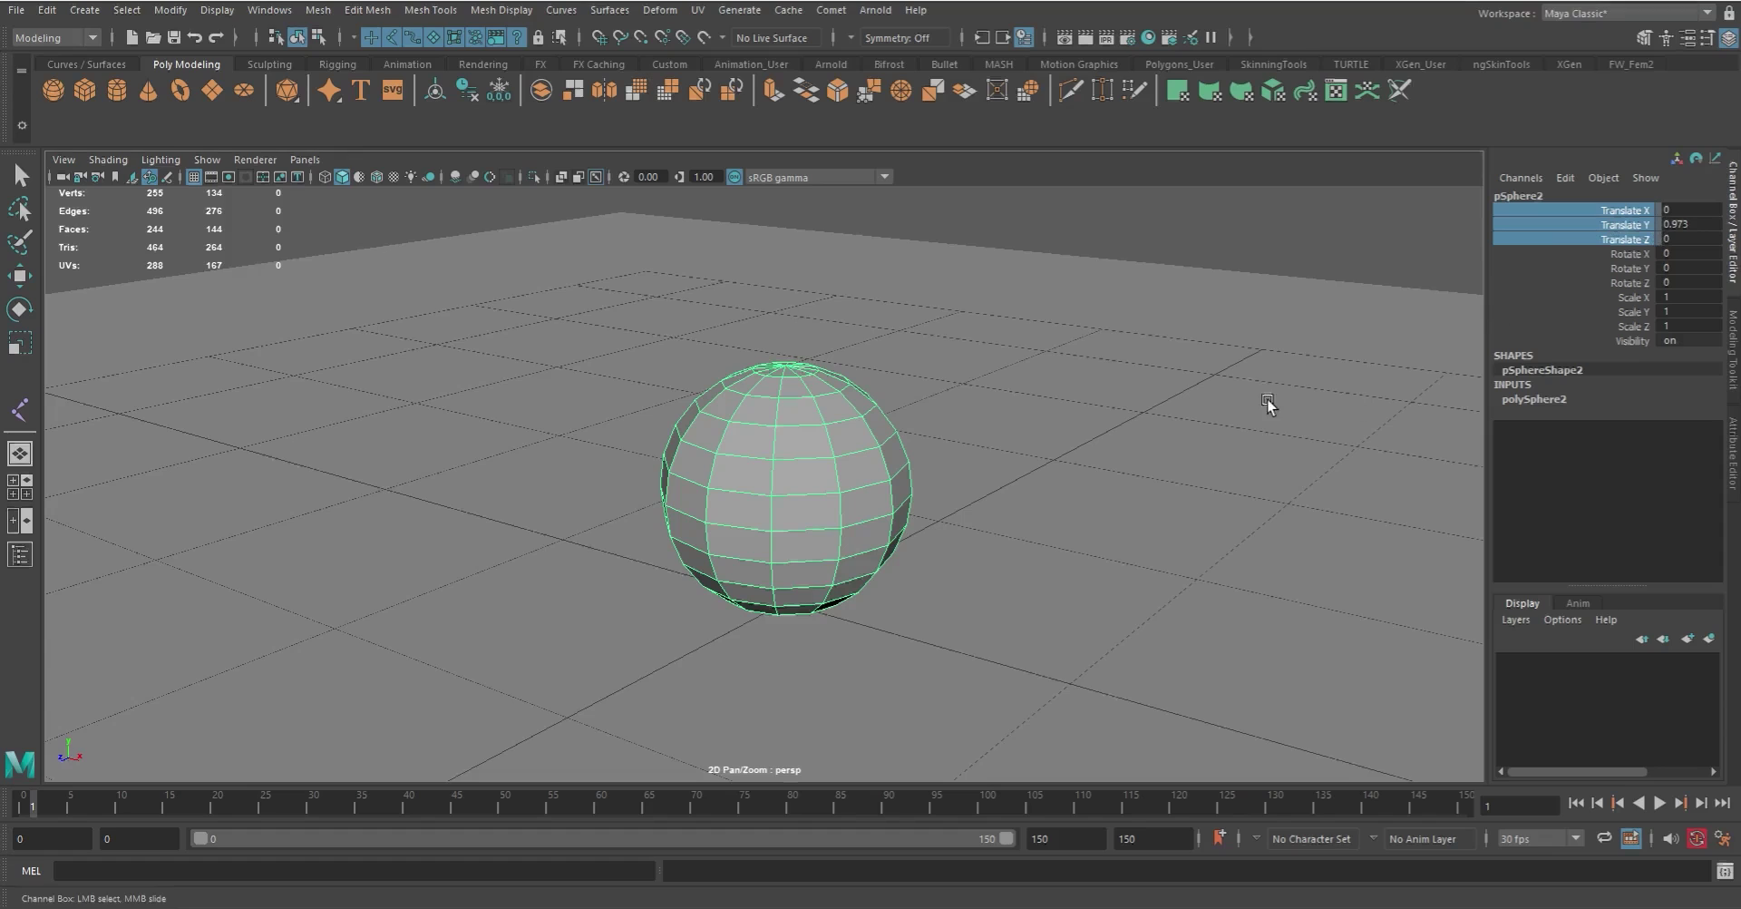
# Step: Reselect the sphere and try to move it while its translate channels are locked
pyautogui.click(1150, 239)
pyautogui.click(828, 428)
pyautogui.press('w')
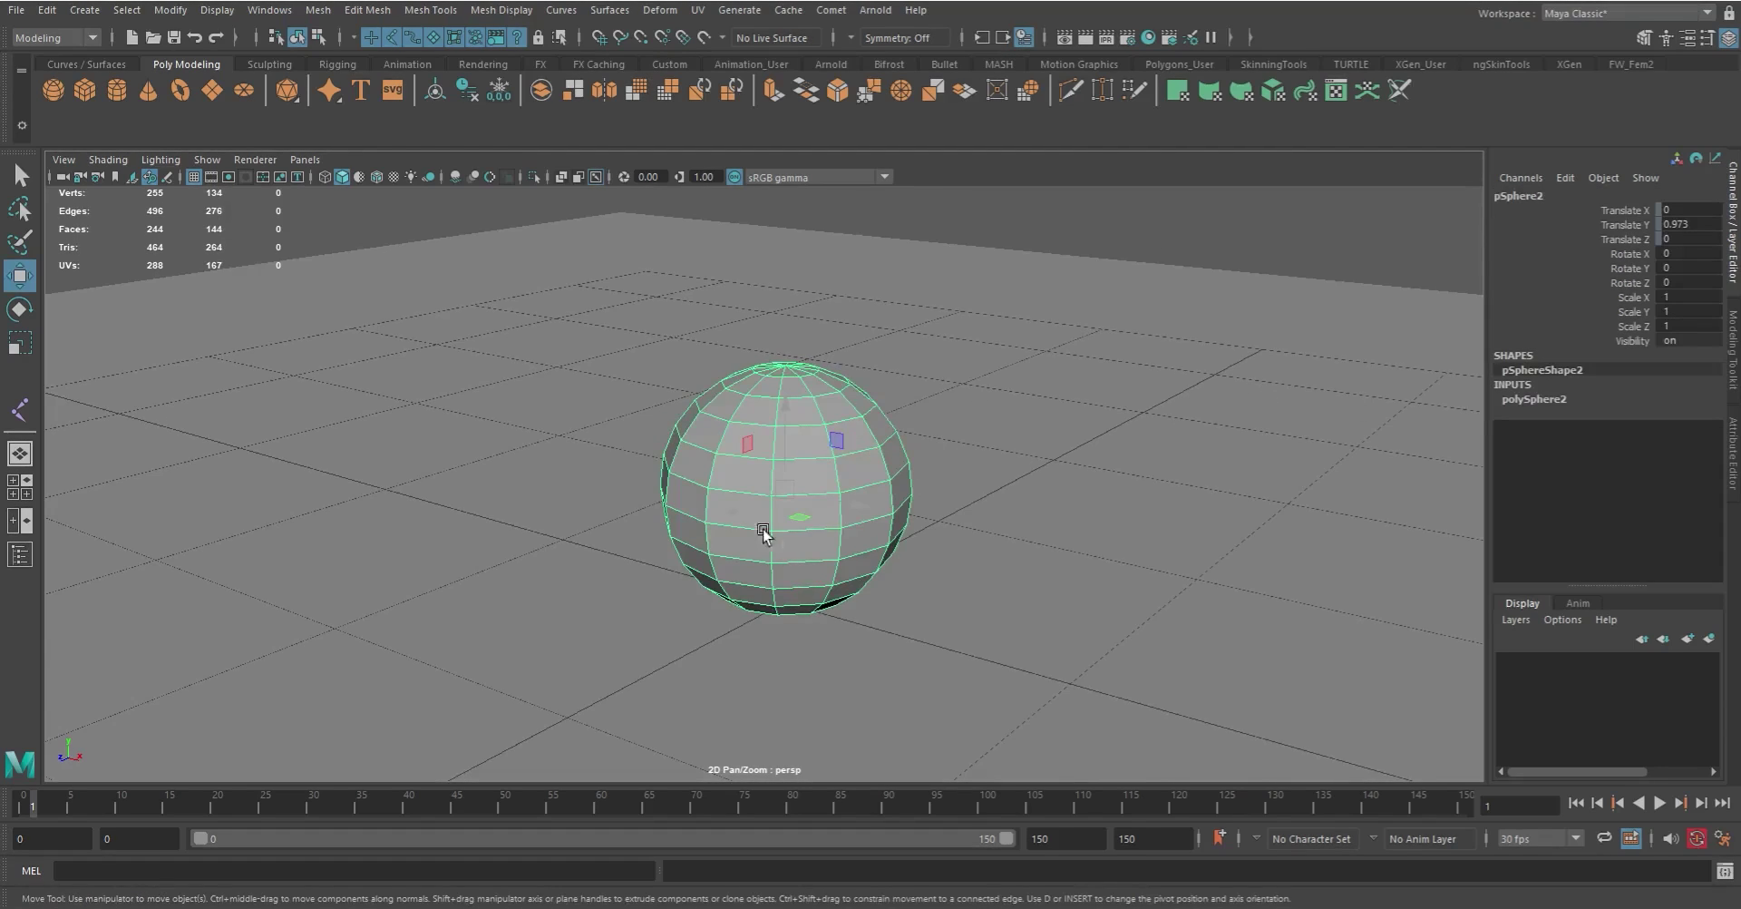
pyautogui.click(789, 379)
pyautogui.click(813, 419)
# Step: Unlock the sphere's Translate X, Translate Y and Translate Z channels
pyautogui.moveTo(1632, 210); pyautogui.dragTo(1635, 247)
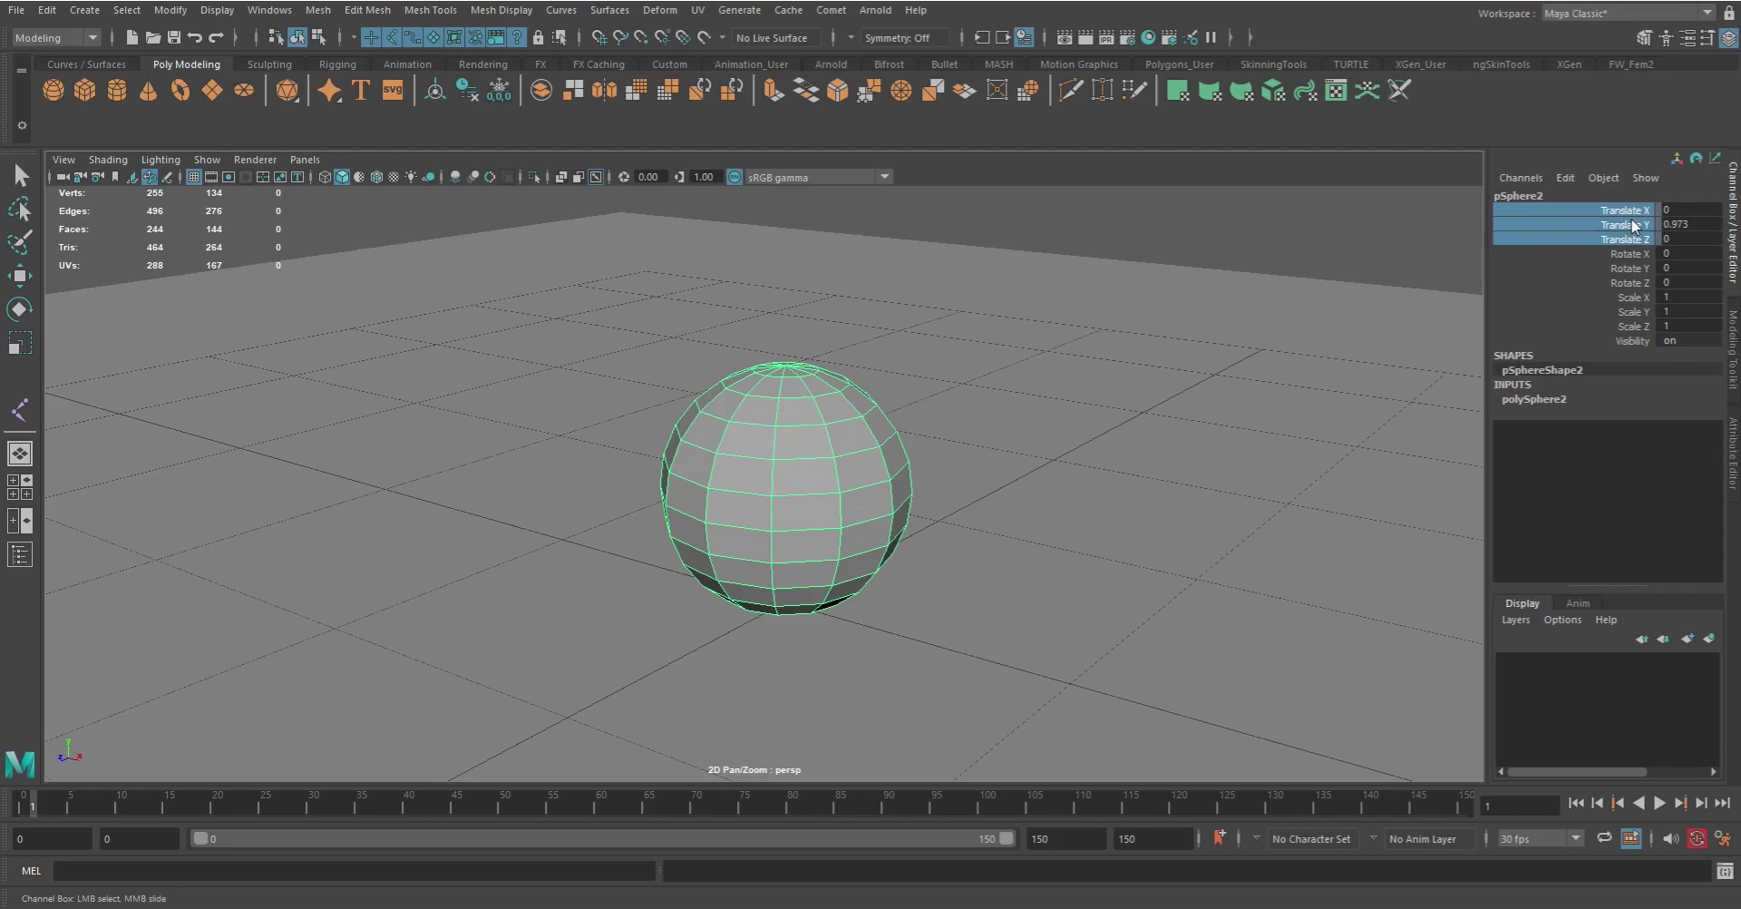
pyautogui.rightClick(1635, 225)
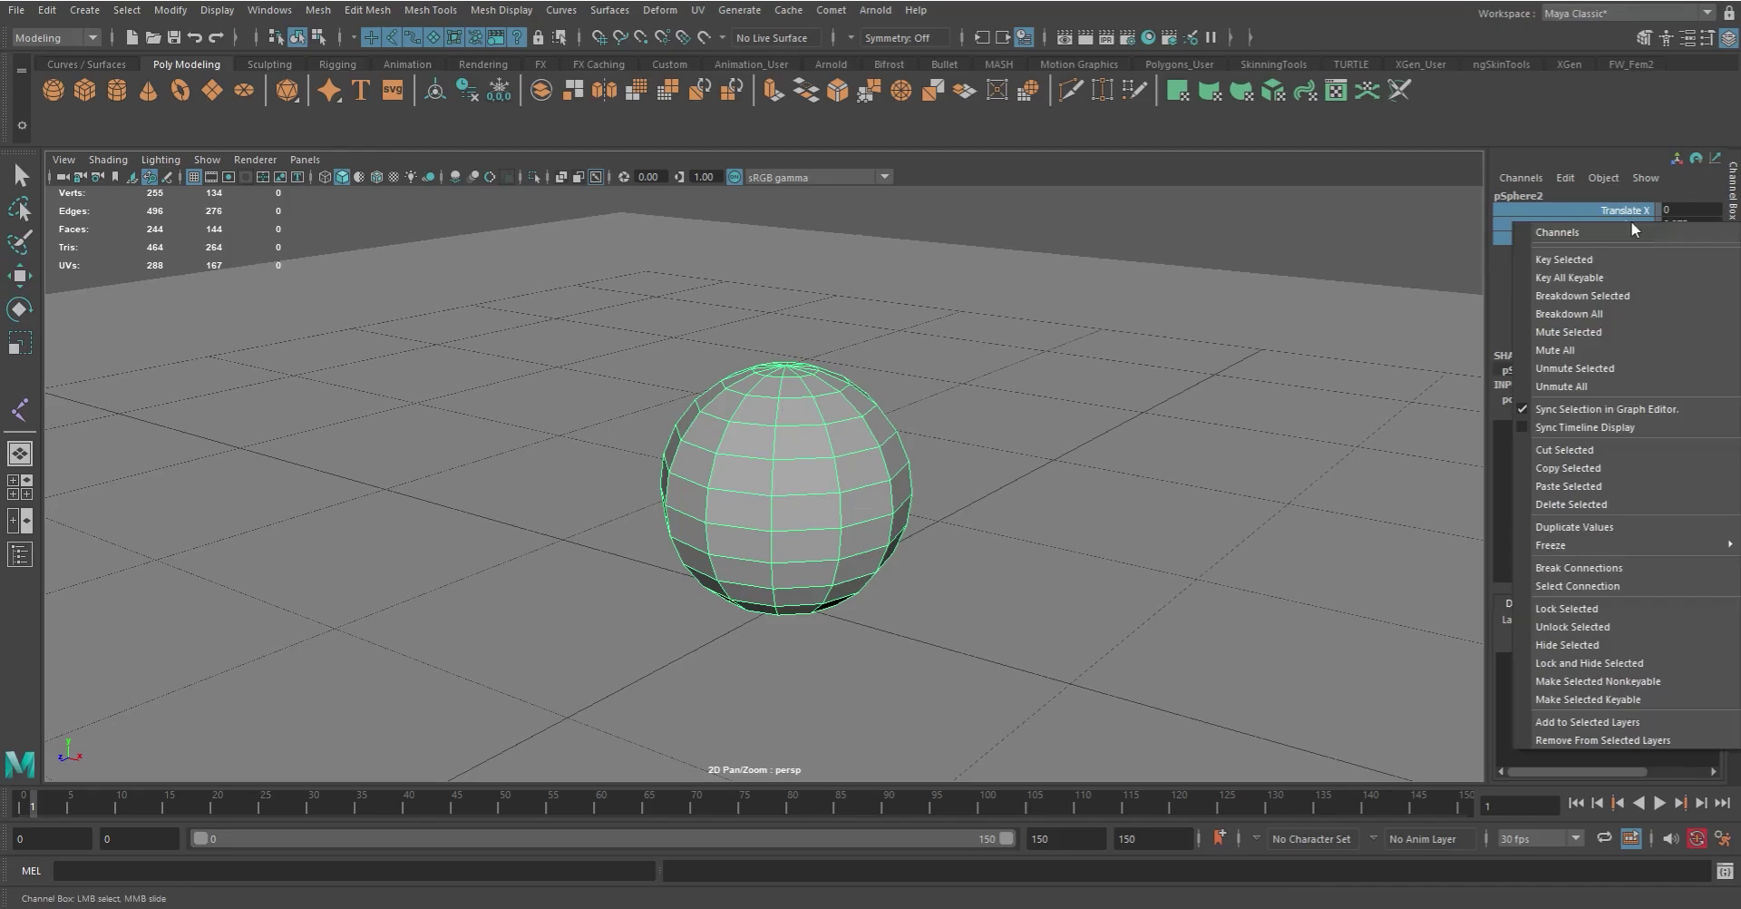
pyautogui.click(1585, 626)
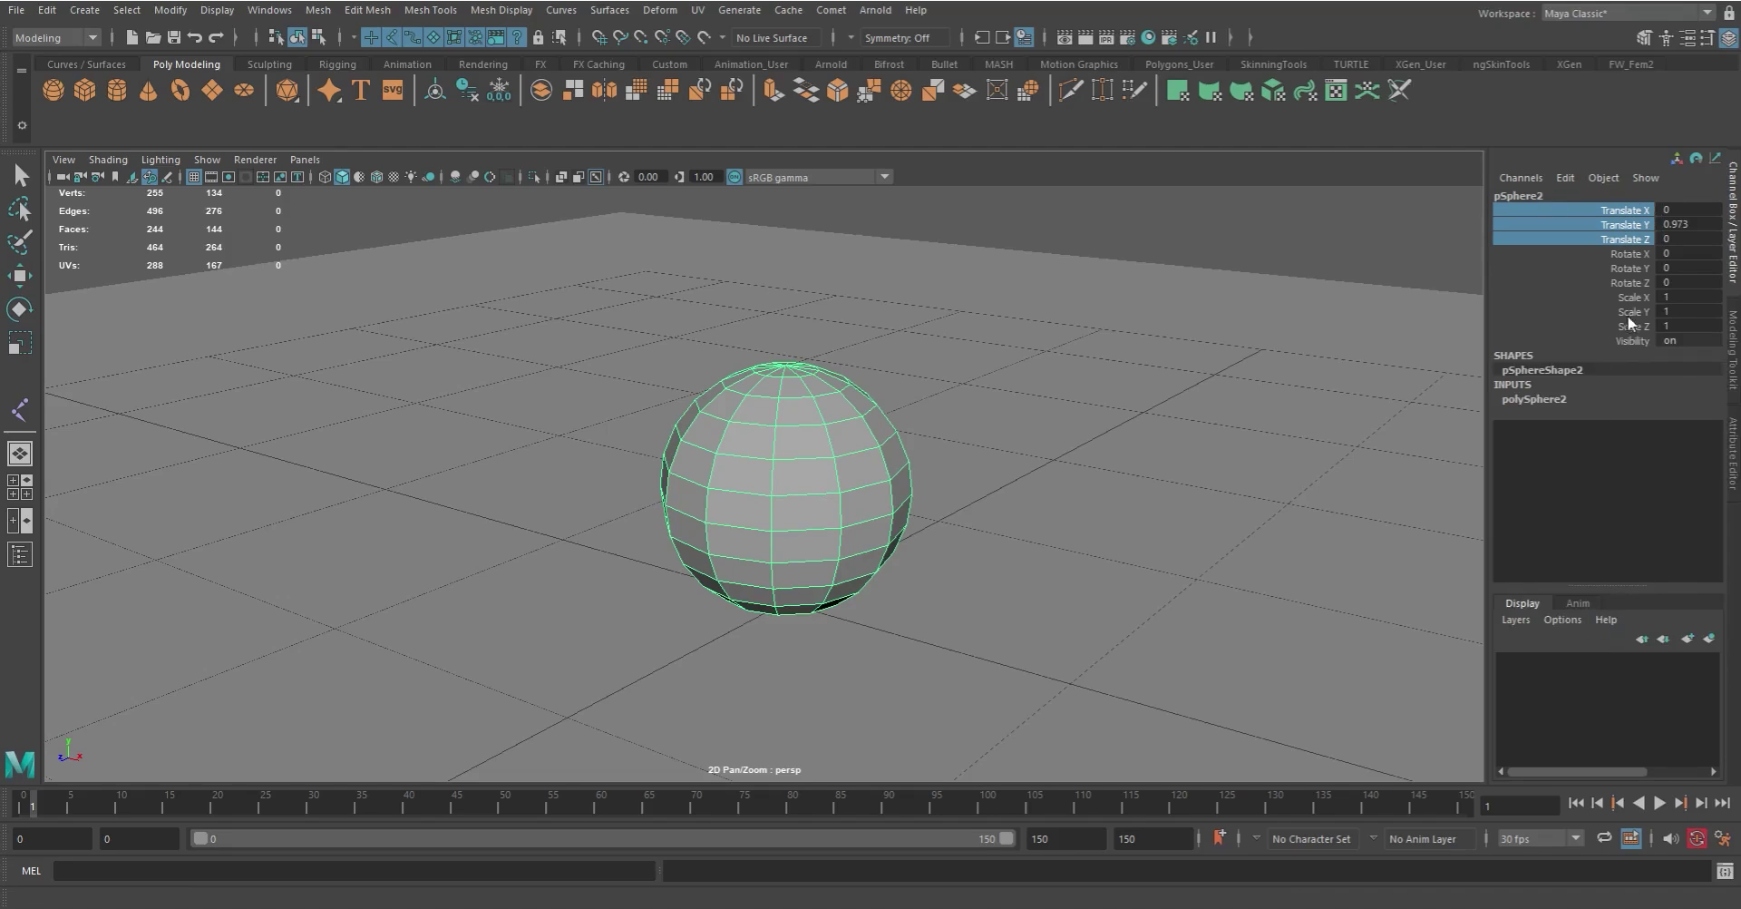
# Step: Hide the sphere's Rotate X, Rotate Y and Rotate Z channels and activate the Move tool
pyautogui.moveTo(1624, 254); pyautogui.dragTo(1632, 282)
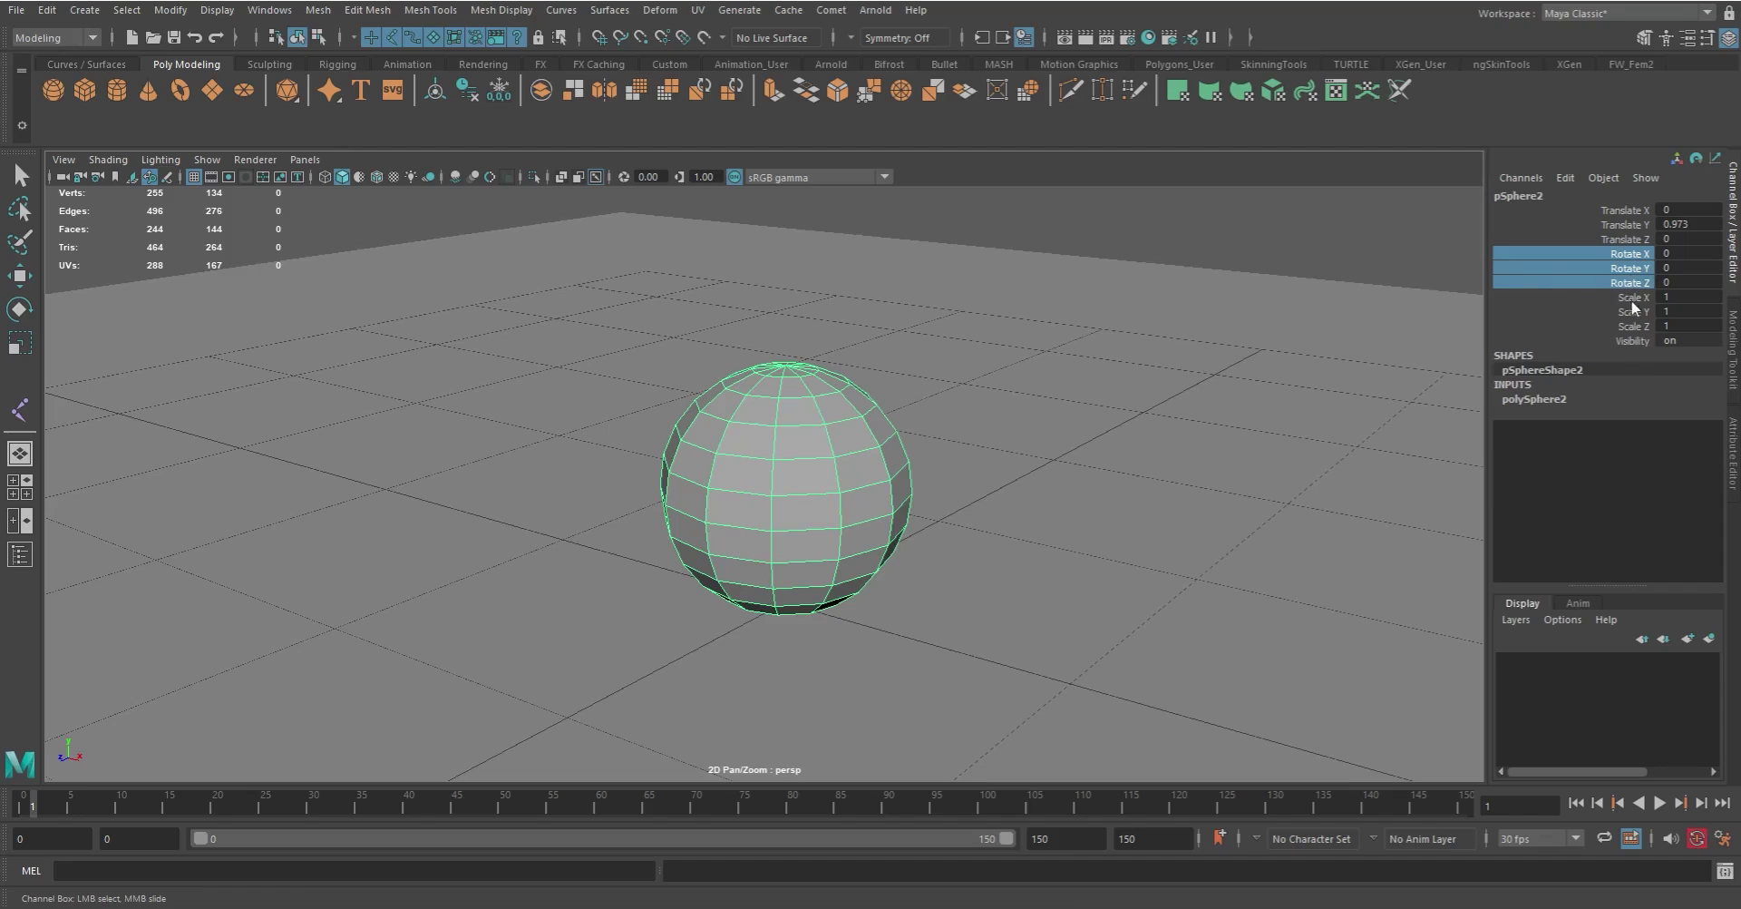
pyautogui.rightClick(1625, 263)
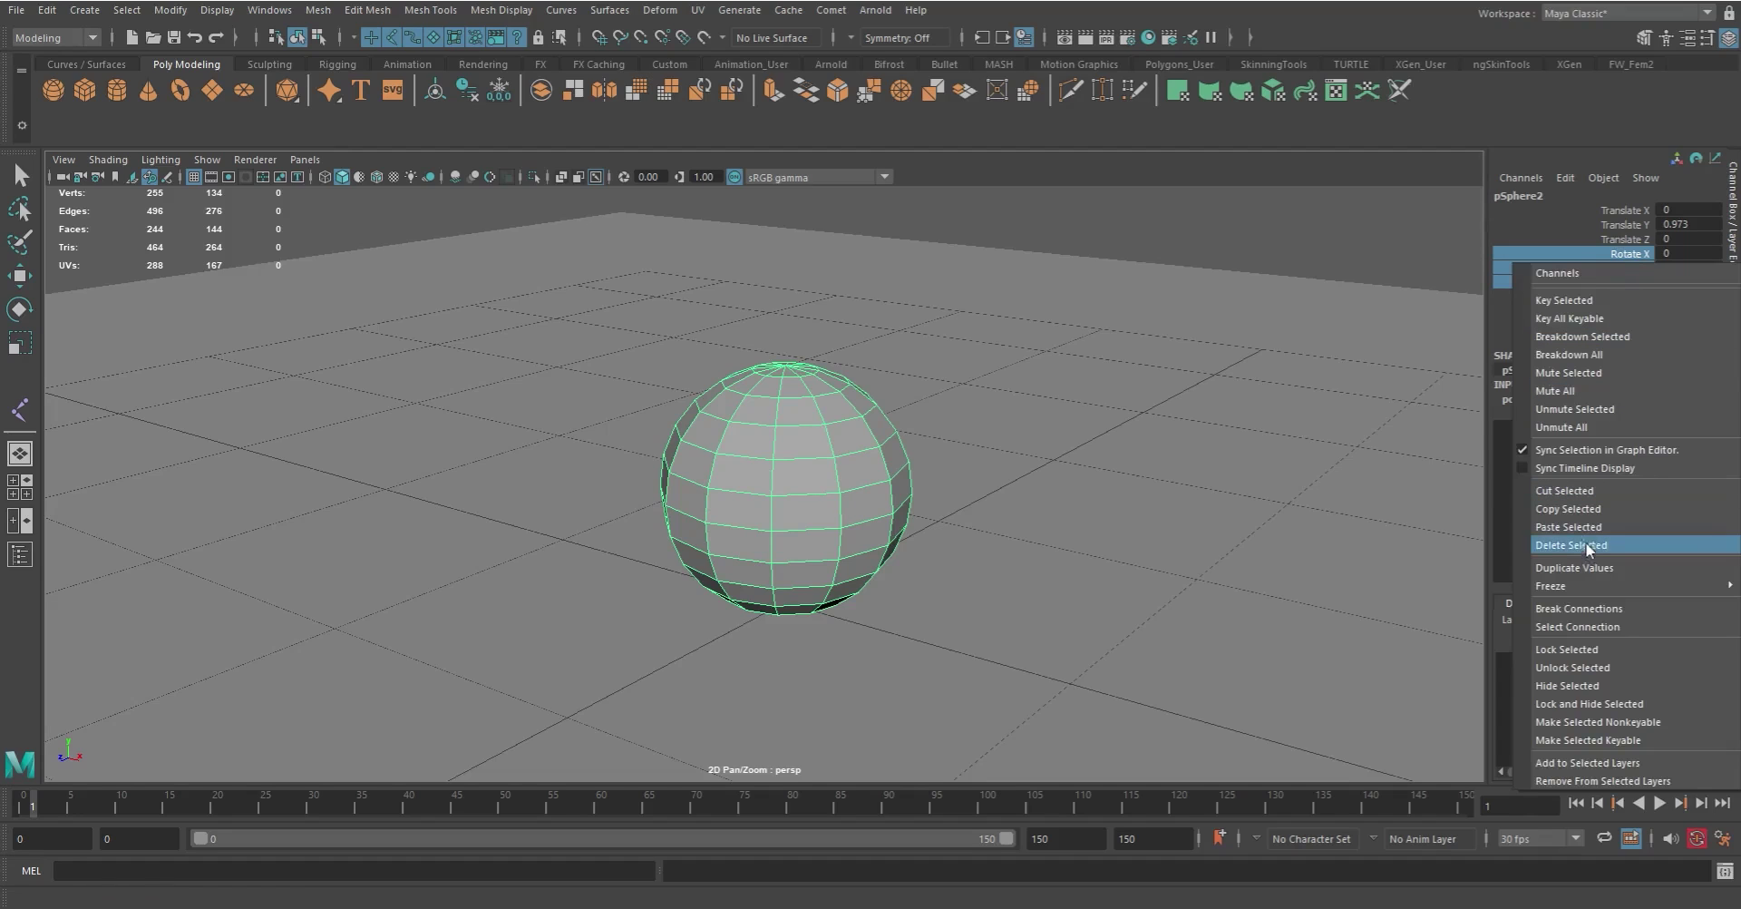
pyautogui.click(1581, 688)
pyautogui.press('w')
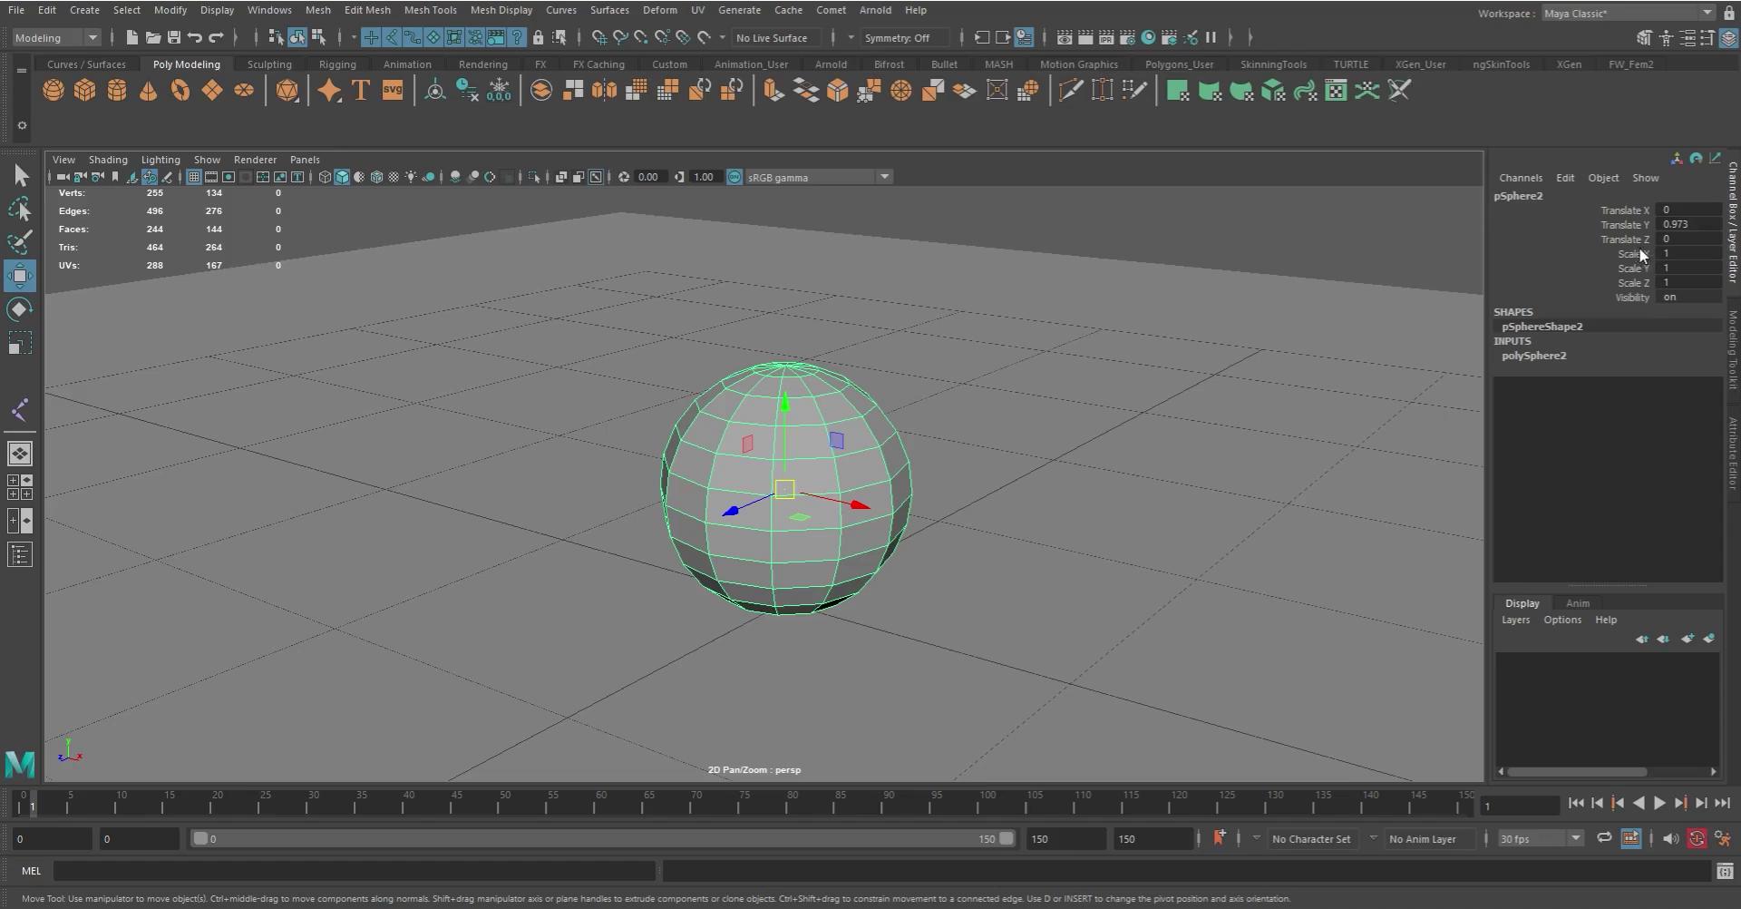
# Step: Use Channel Control to move Rotate X, Rotate Y and Rotate Z from Nonkeyable Hidden back to Keyable
pyautogui.click(272, 13)
pyautogui.moveTo(342, 80)
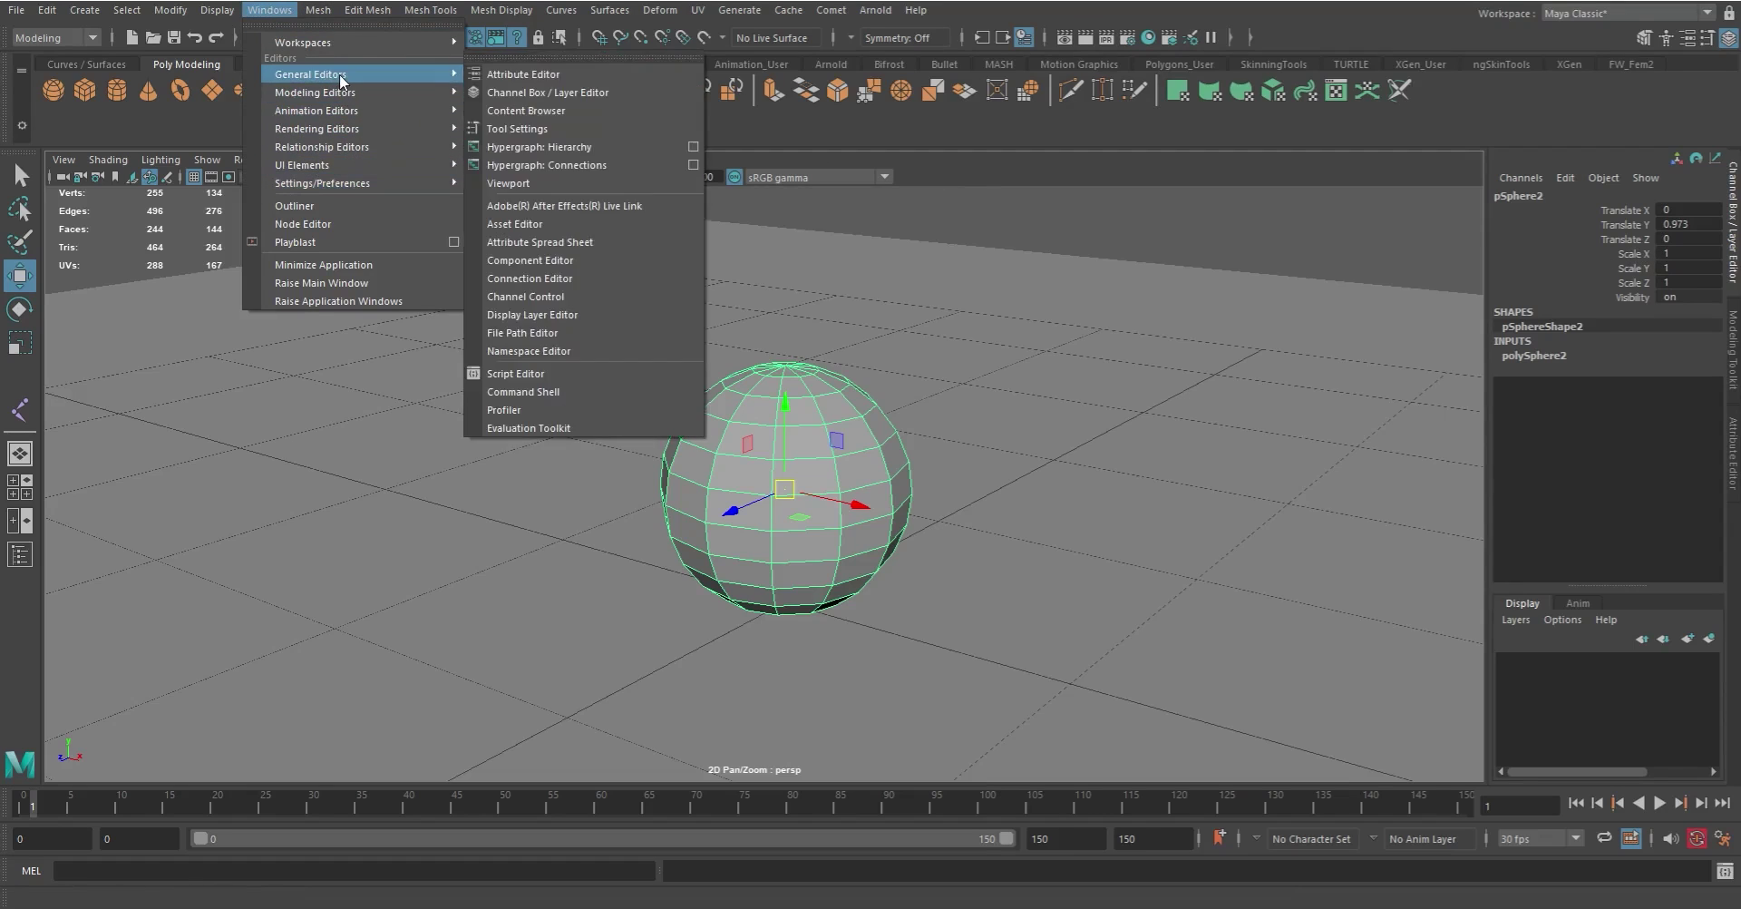
pyautogui.click(531, 296)
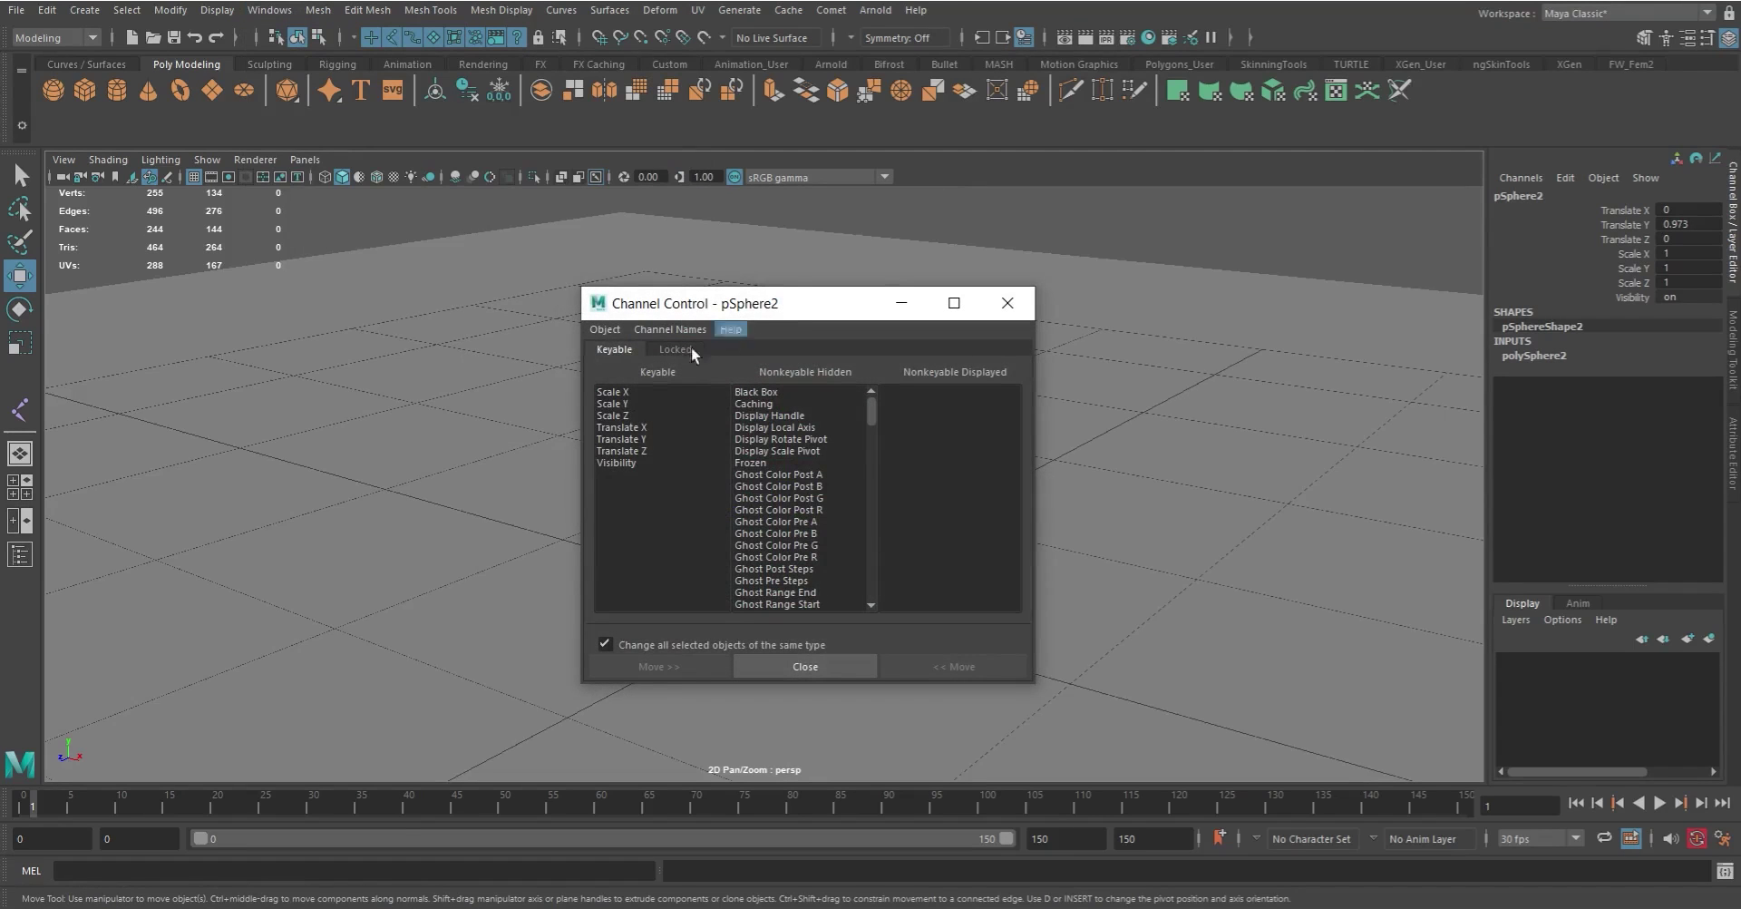
pyautogui.moveTo(874, 411); pyautogui.dragTo(875, 537)
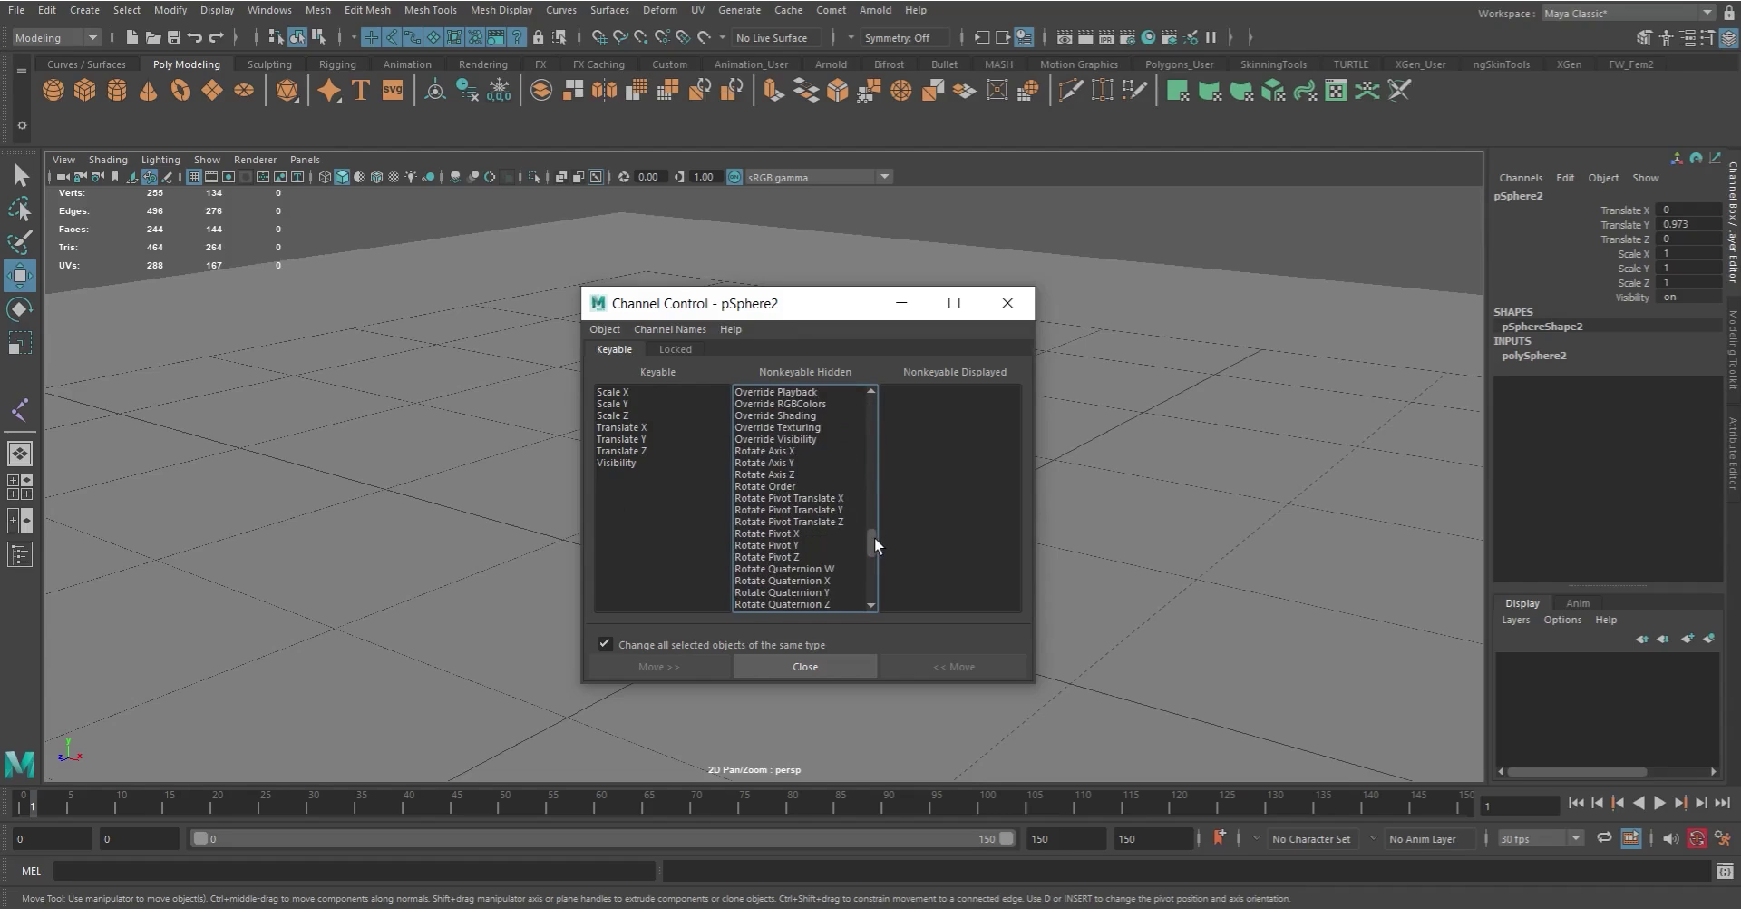
pyautogui.scroll(1, 796, 500)
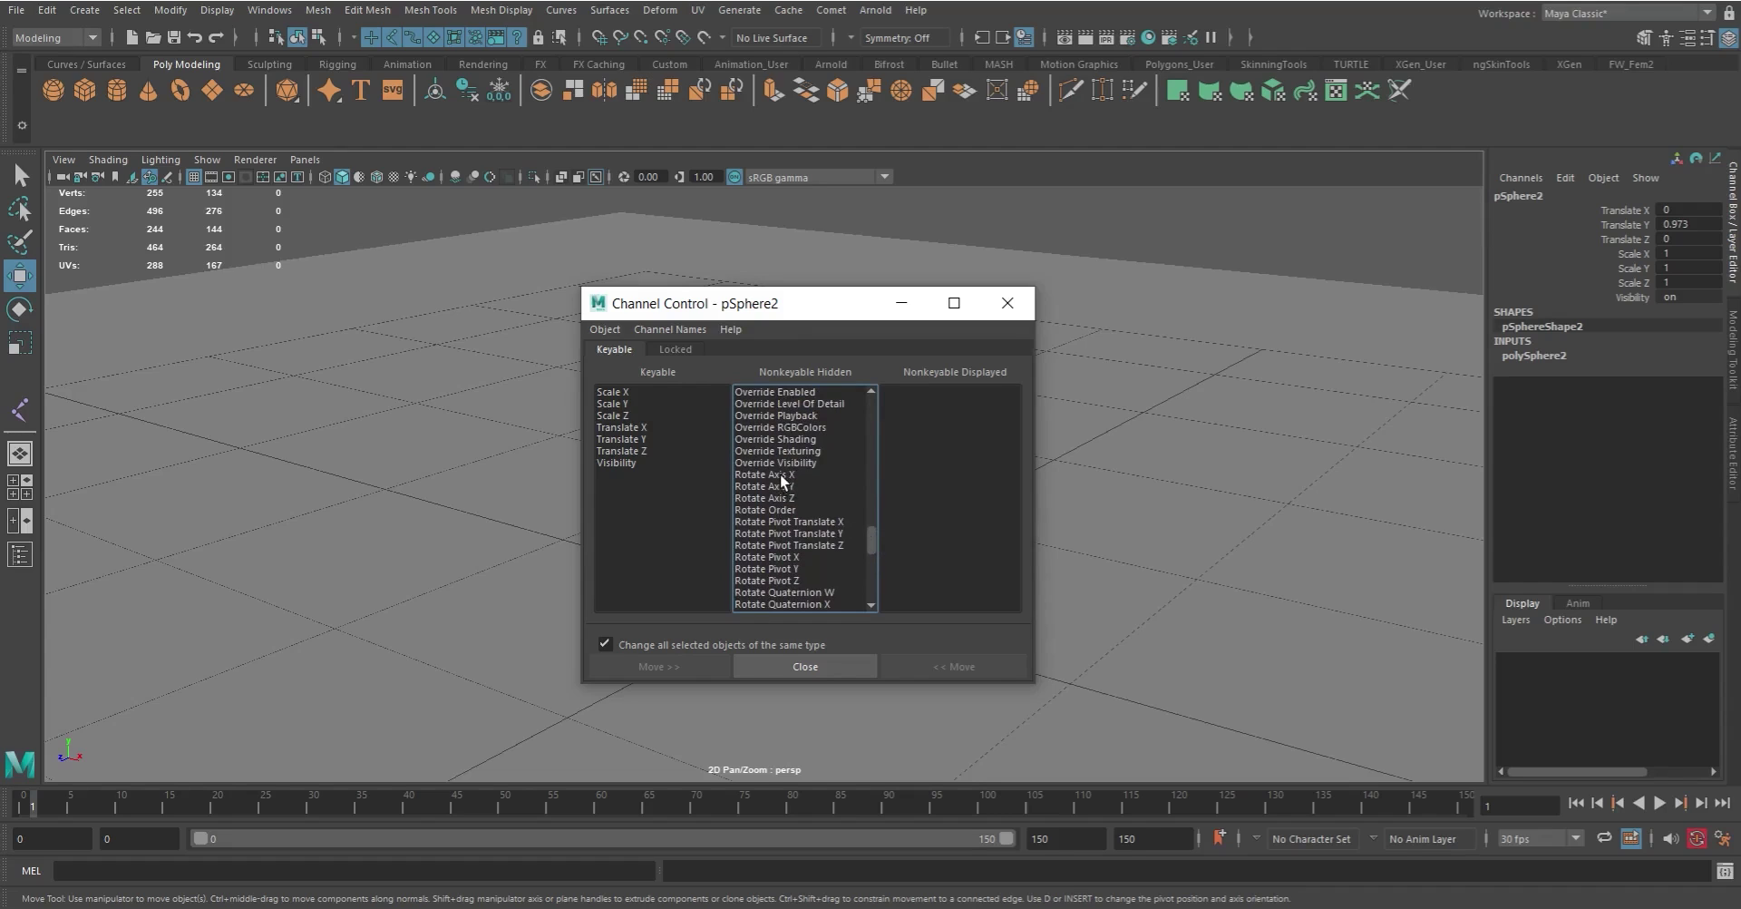
pyautogui.moveTo(868, 537)
pyautogui.mouseDown()
pyautogui.moveTo(879, 573)
pyautogui.moveTo(878, 541)
pyautogui.mouseUp()
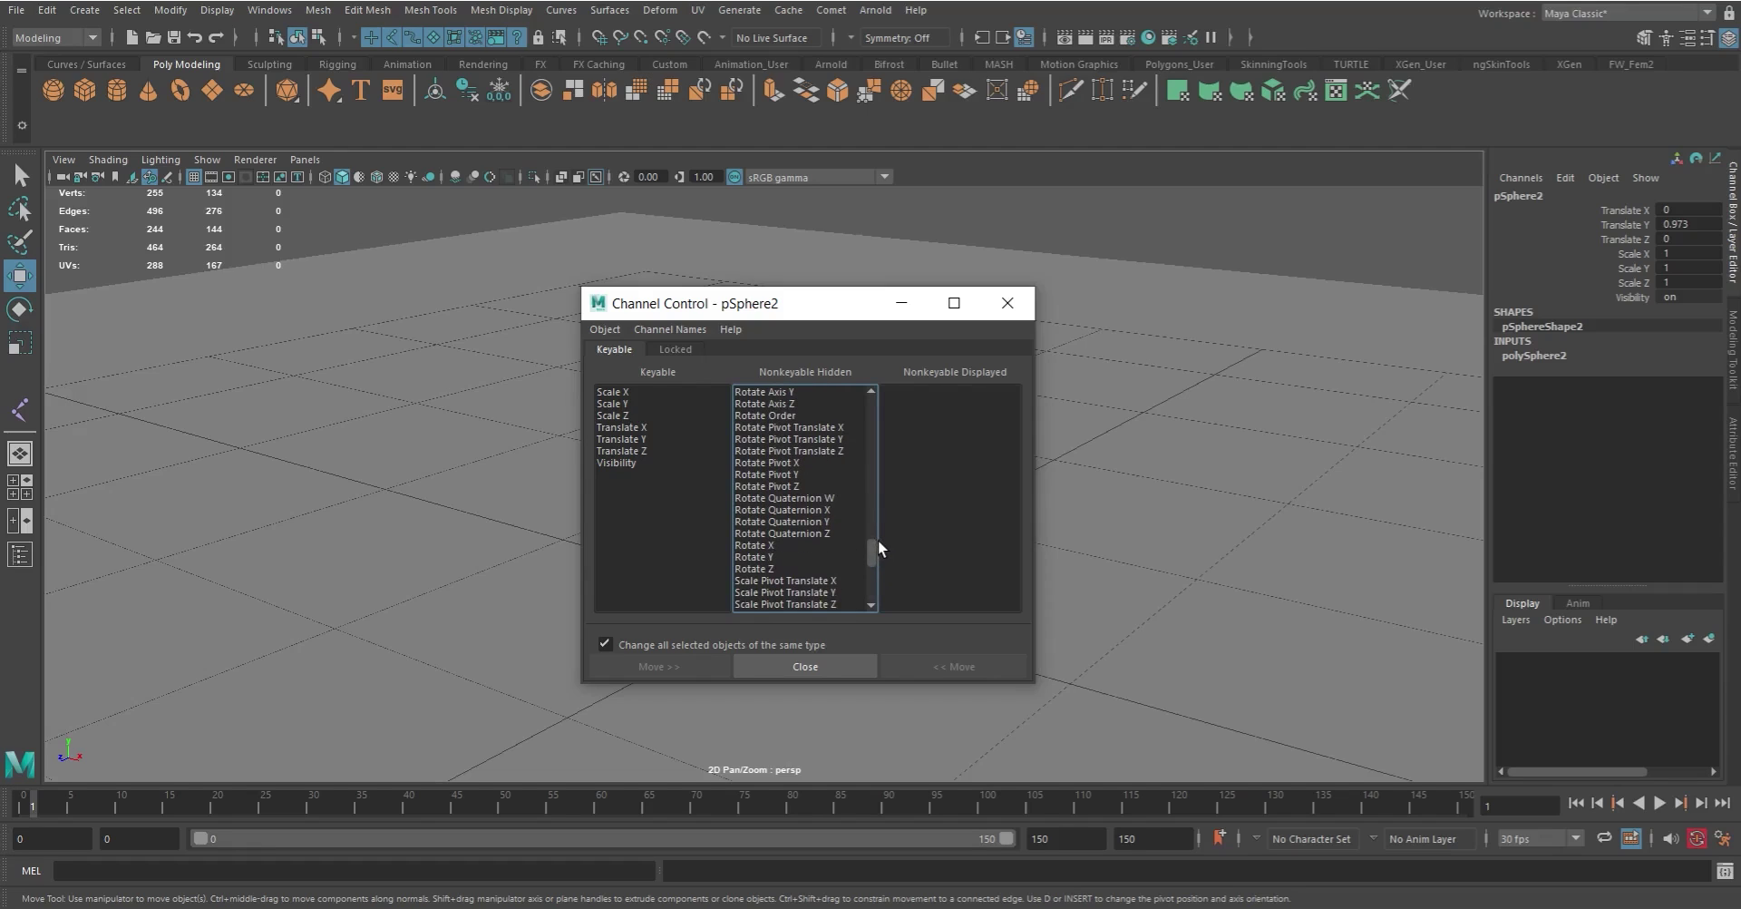
pyautogui.click(772, 544)
pyautogui.keyDown('shift'); pyautogui.click(770, 556); pyautogui.keyUp('shift')
pyautogui.keyDown('shift'); pyautogui.click(767, 569); pyautogui.keyUp('shift')
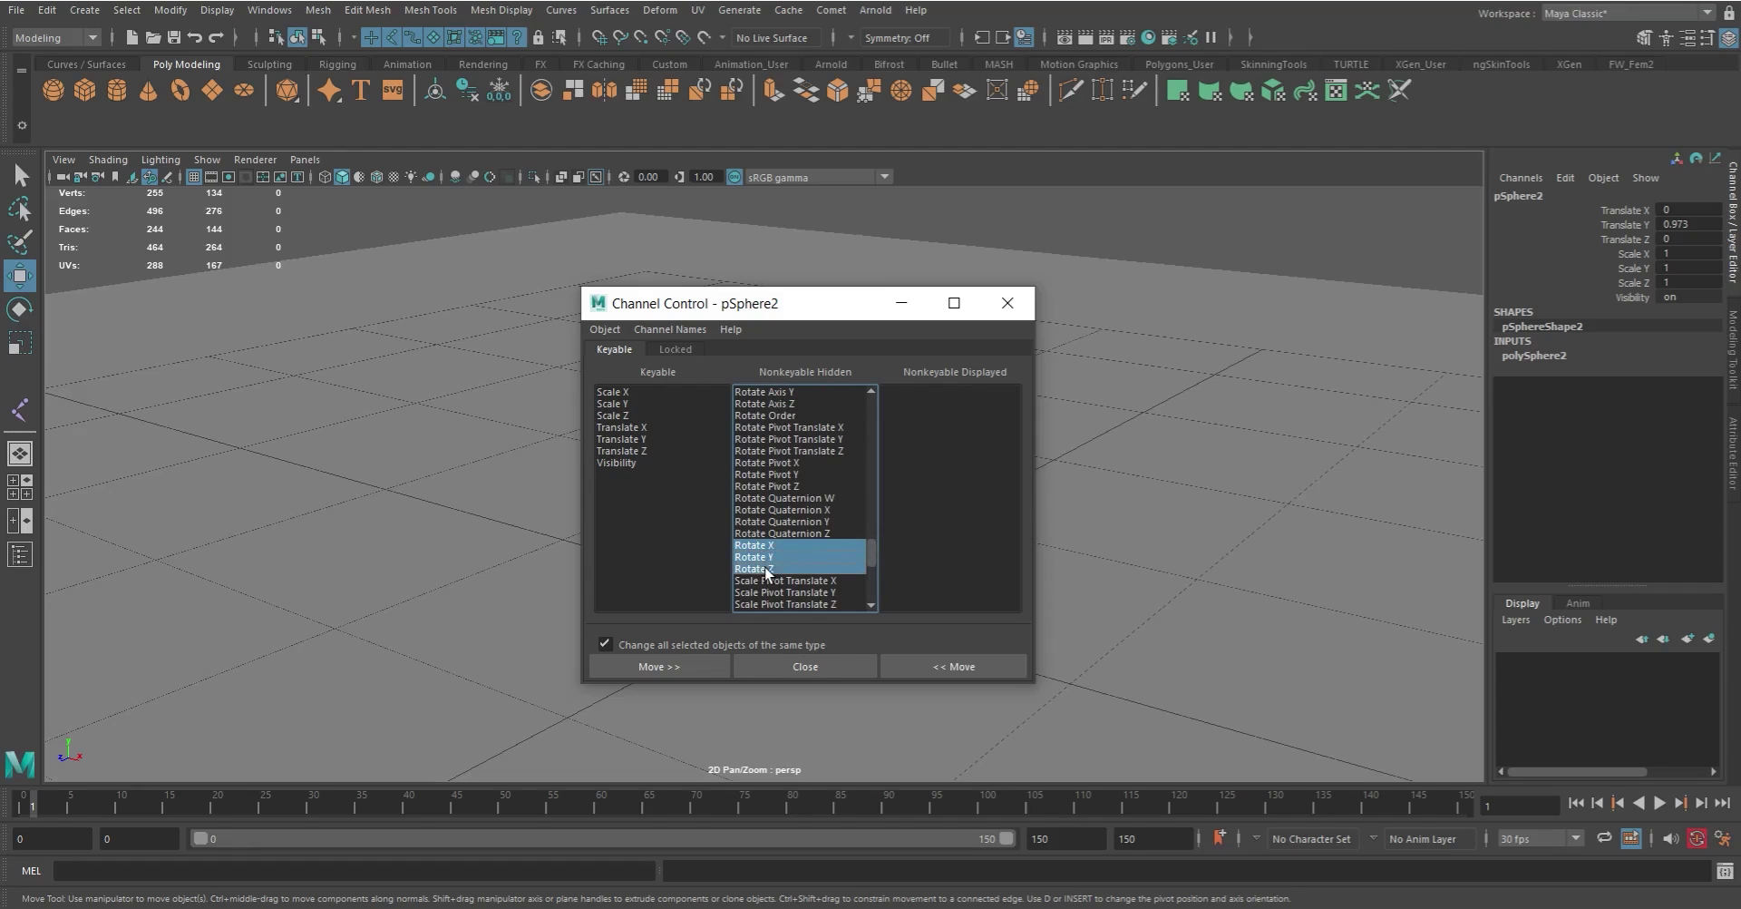
pyautogui.click(954, 667)
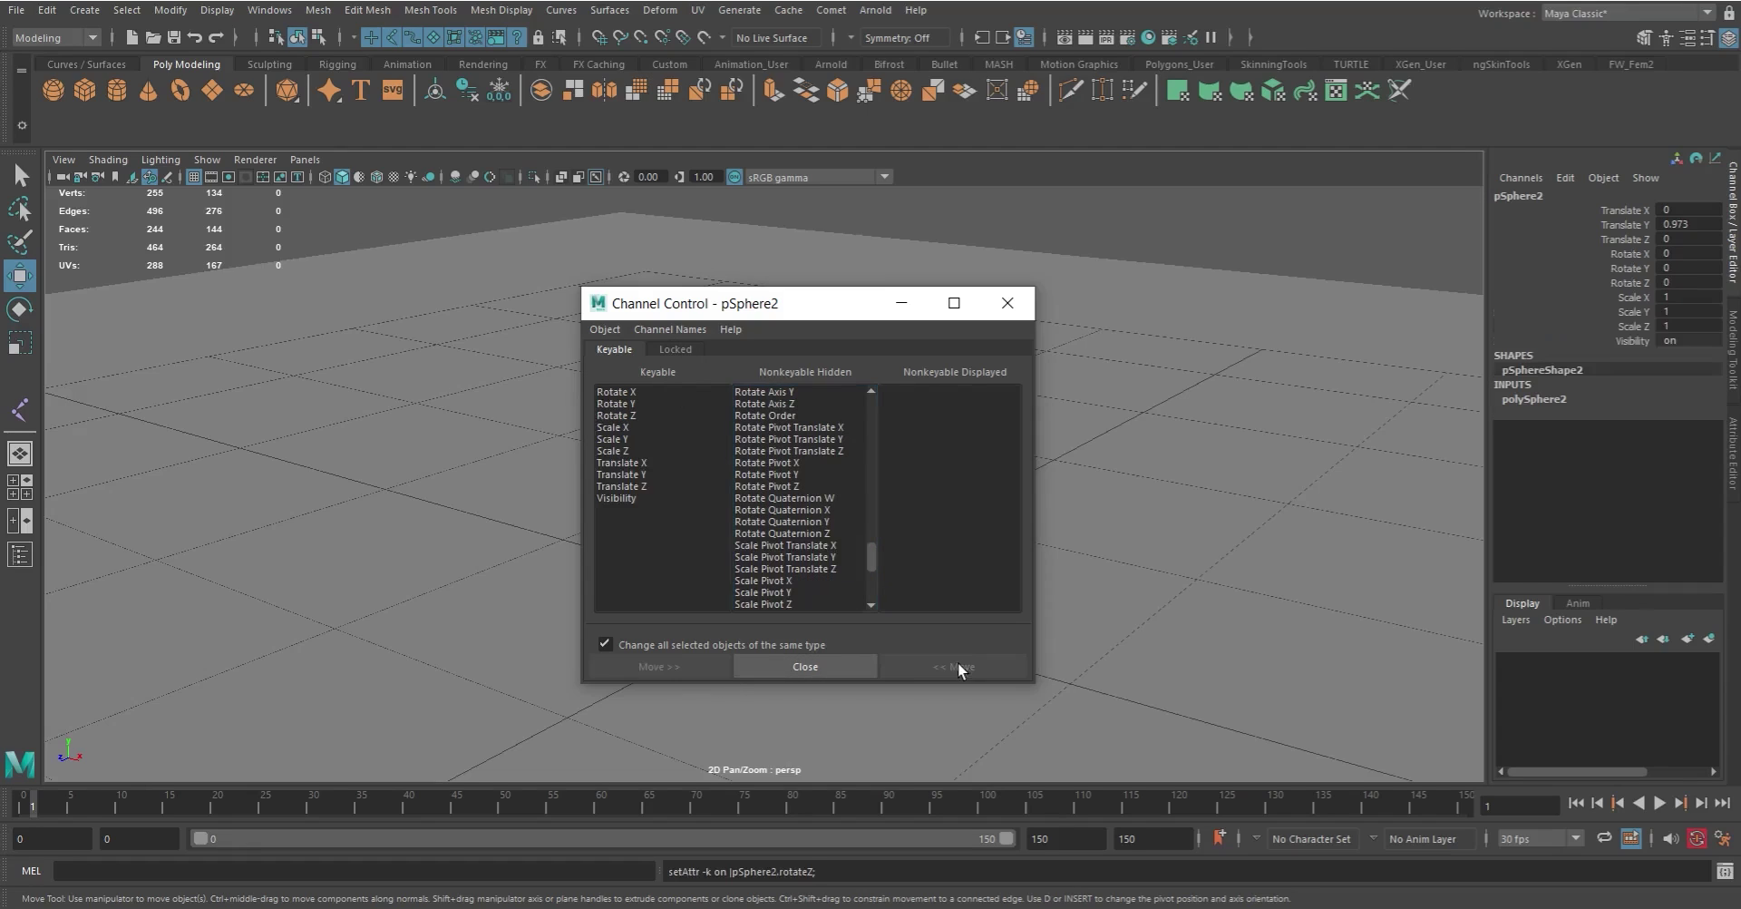
pyautogui.click(821, 665)
pyautogui.moveTo(1631, 253); pyautogui.dragTo(1632, 282)
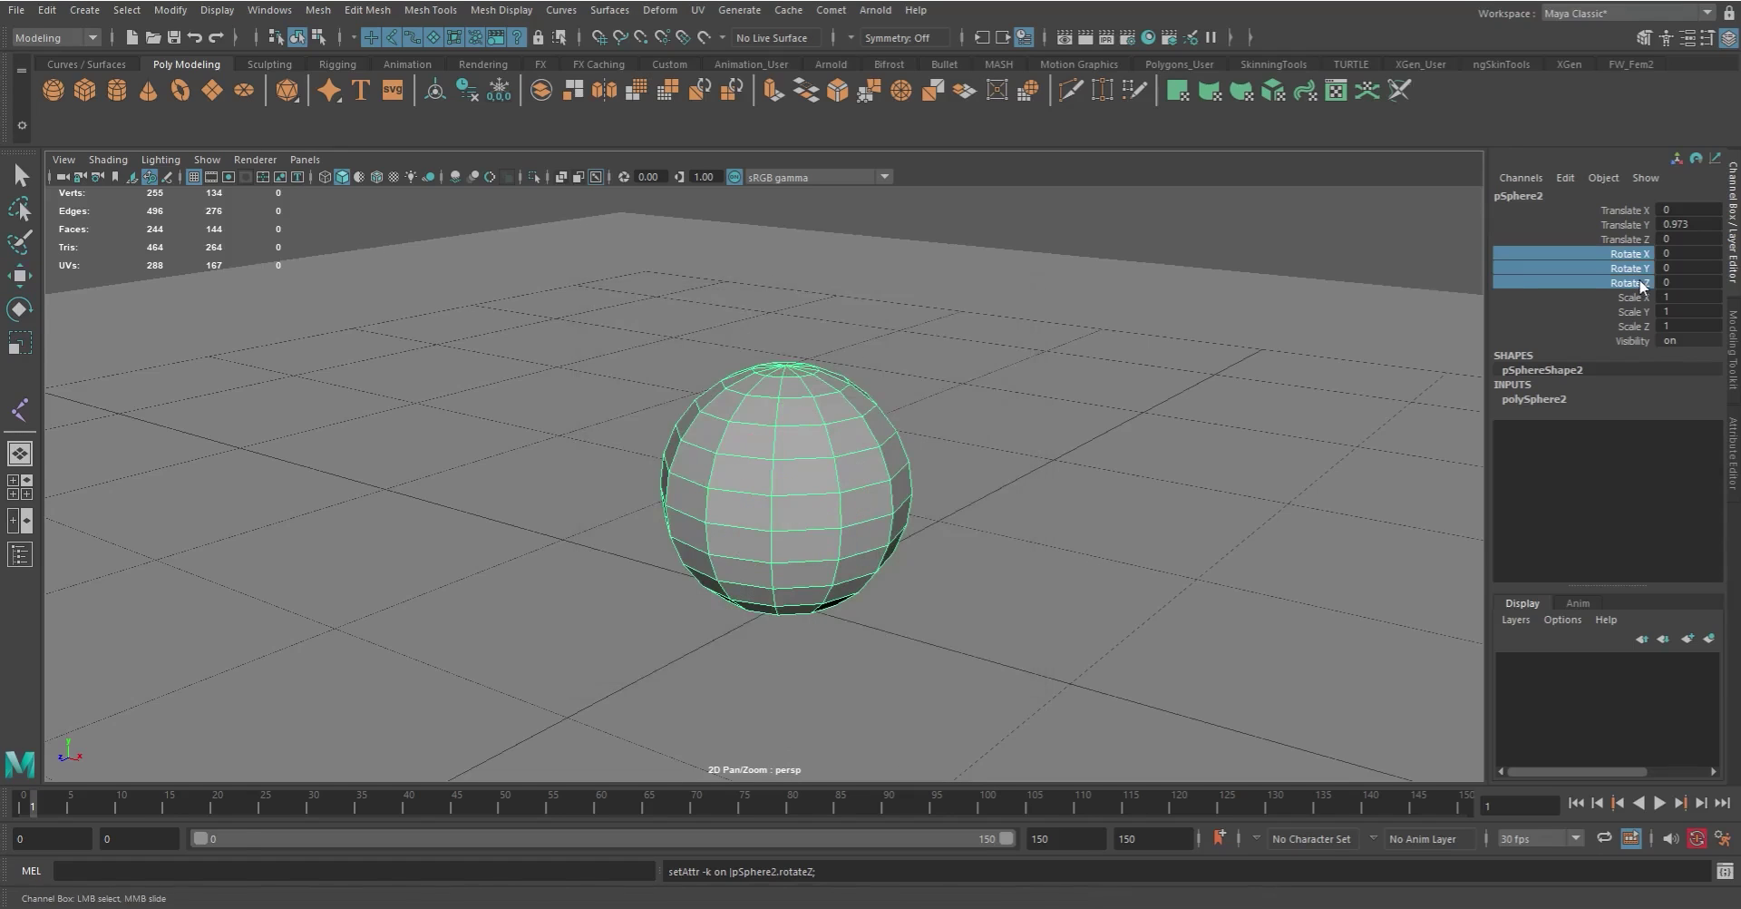
pyautogui.click(1635, 312)
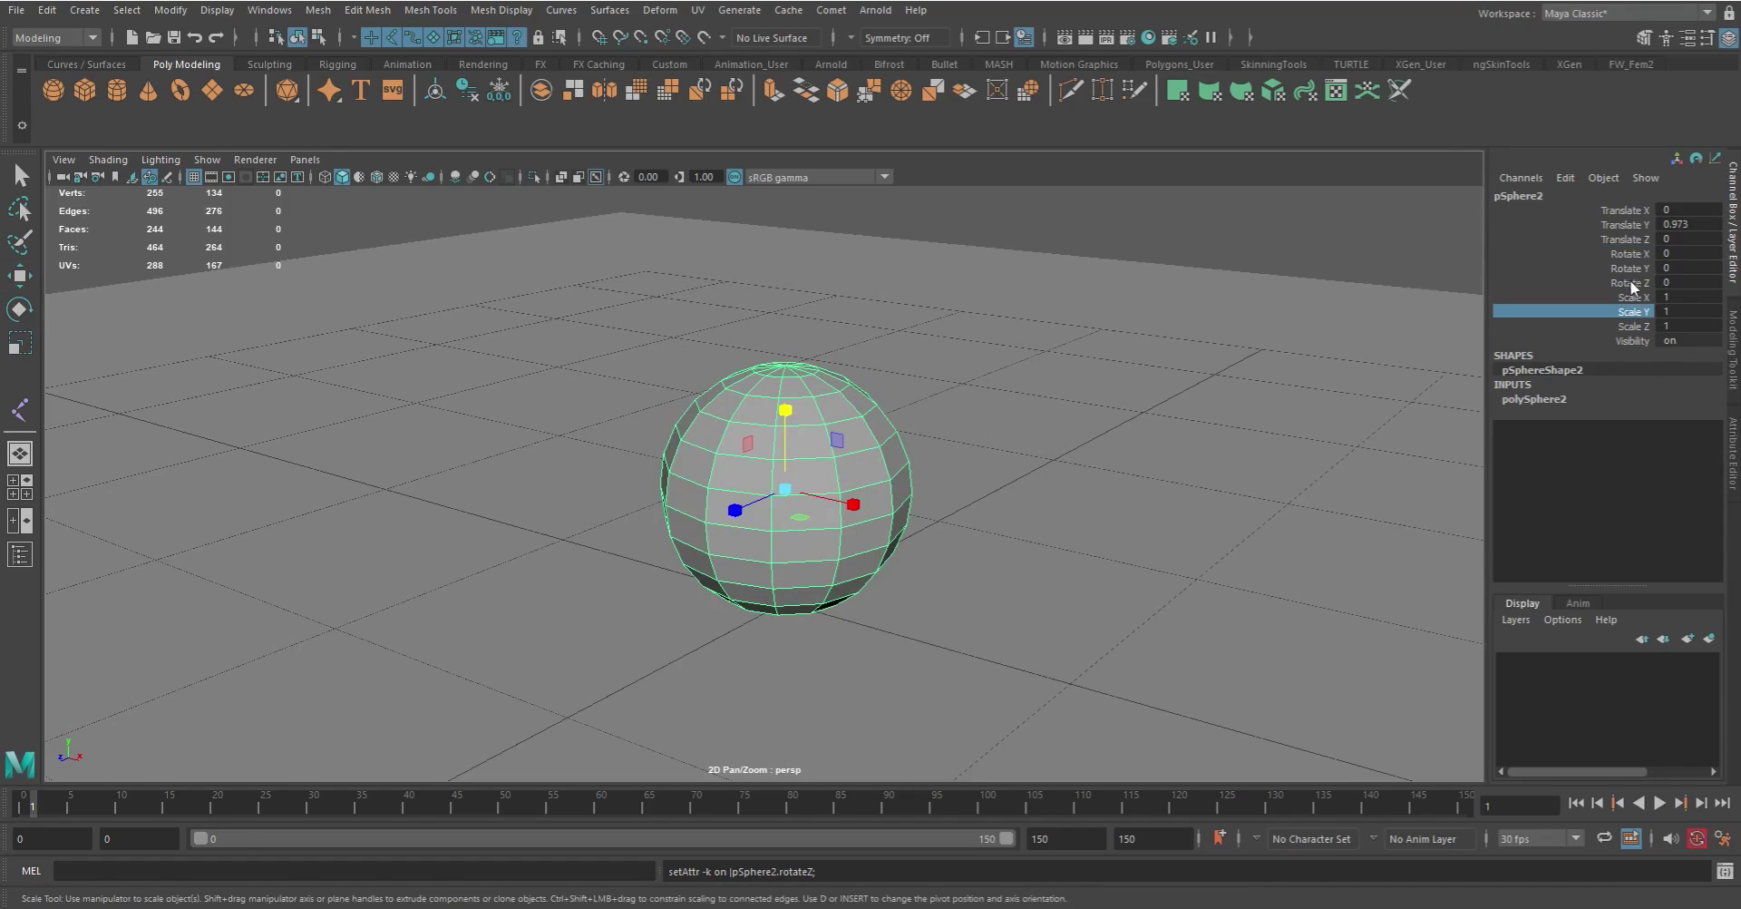
pyautogui.moveTo(1632, 255); pyautogui.dragTo(1639, 282)
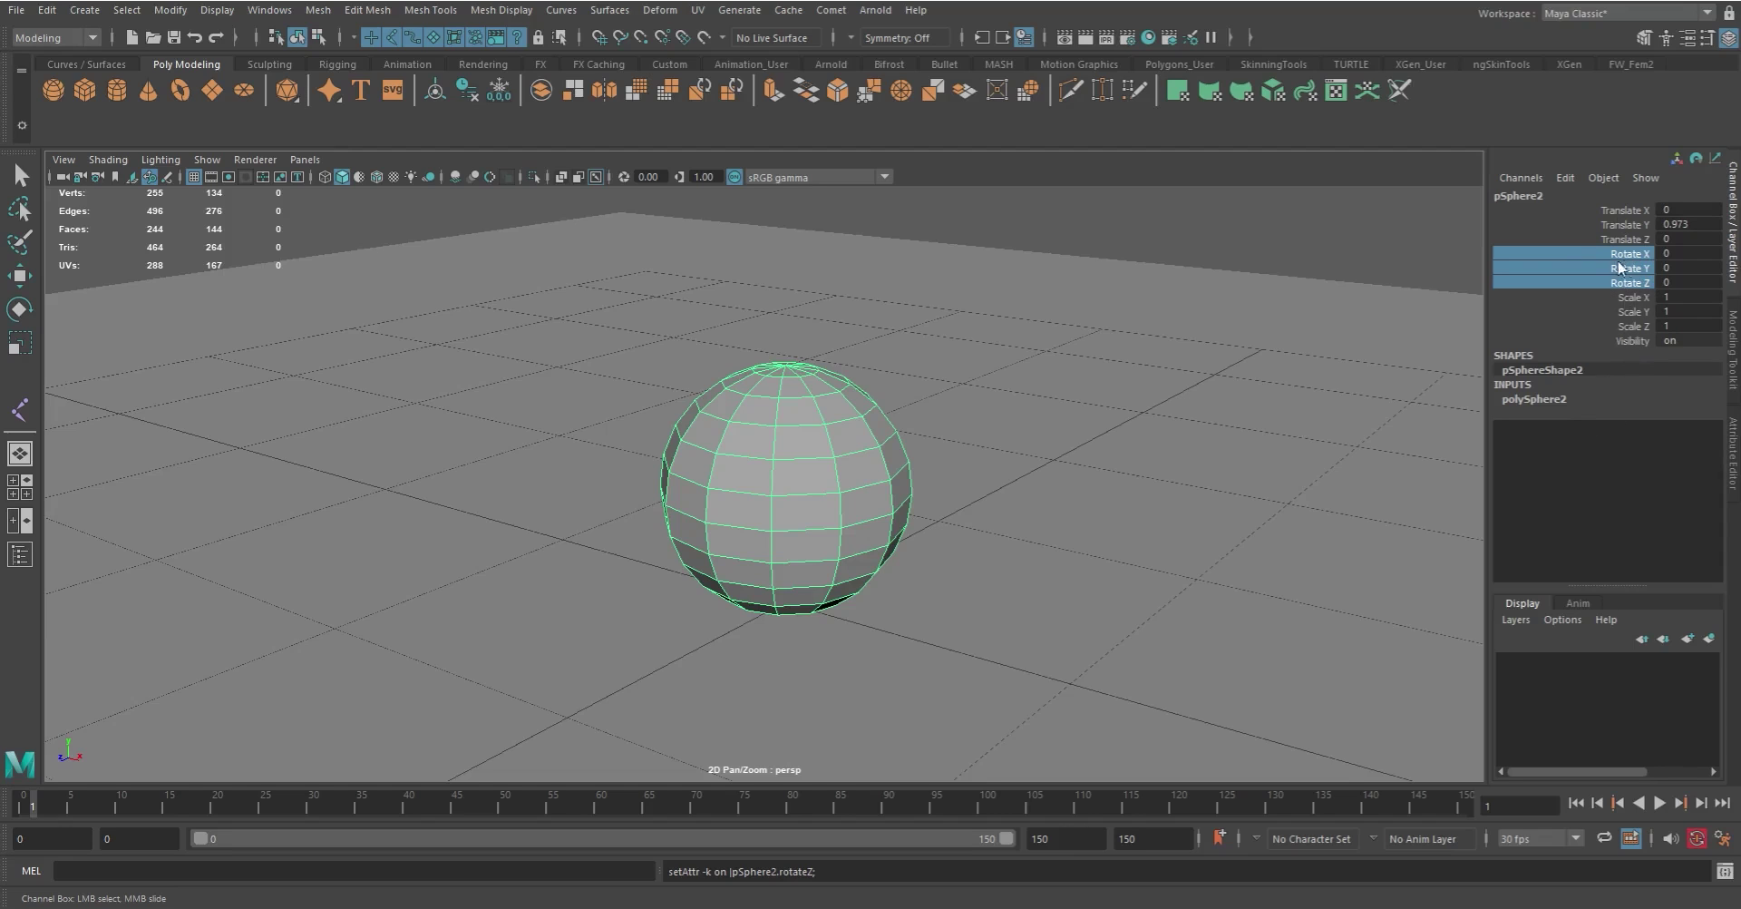
pyautogui.click(171, 12)
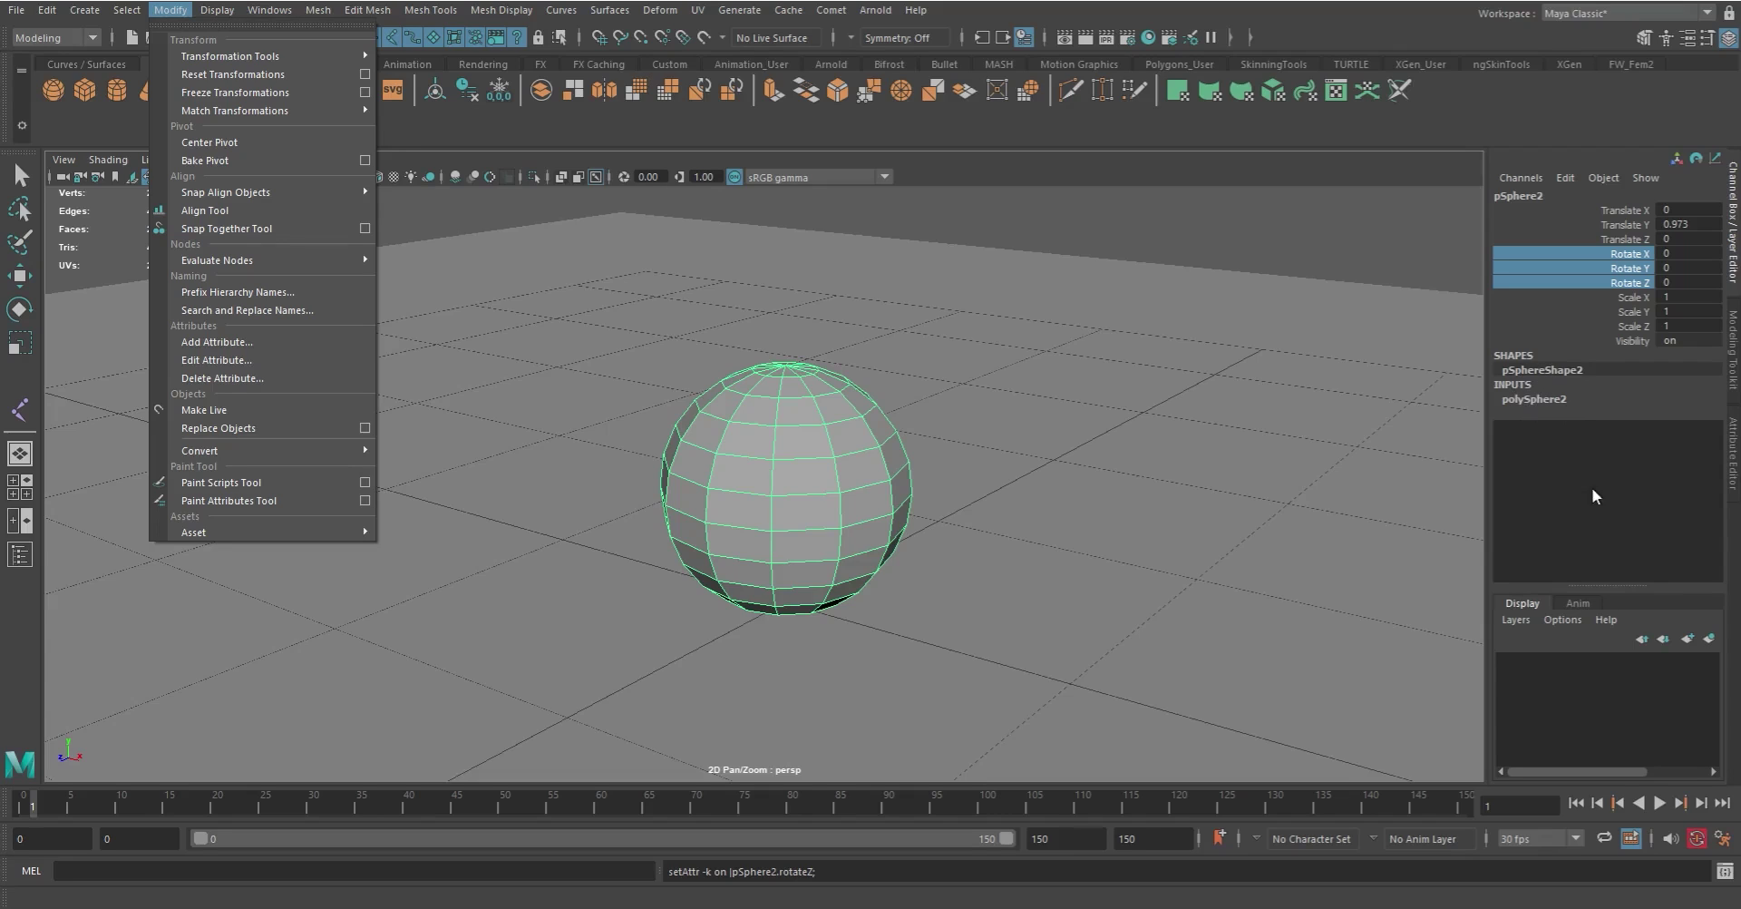
# Step: Expand the sphere's polySphere2 construction inputs, try changing Subdivisions Axis, and undo that change
pyautogui.click(1536, 399)
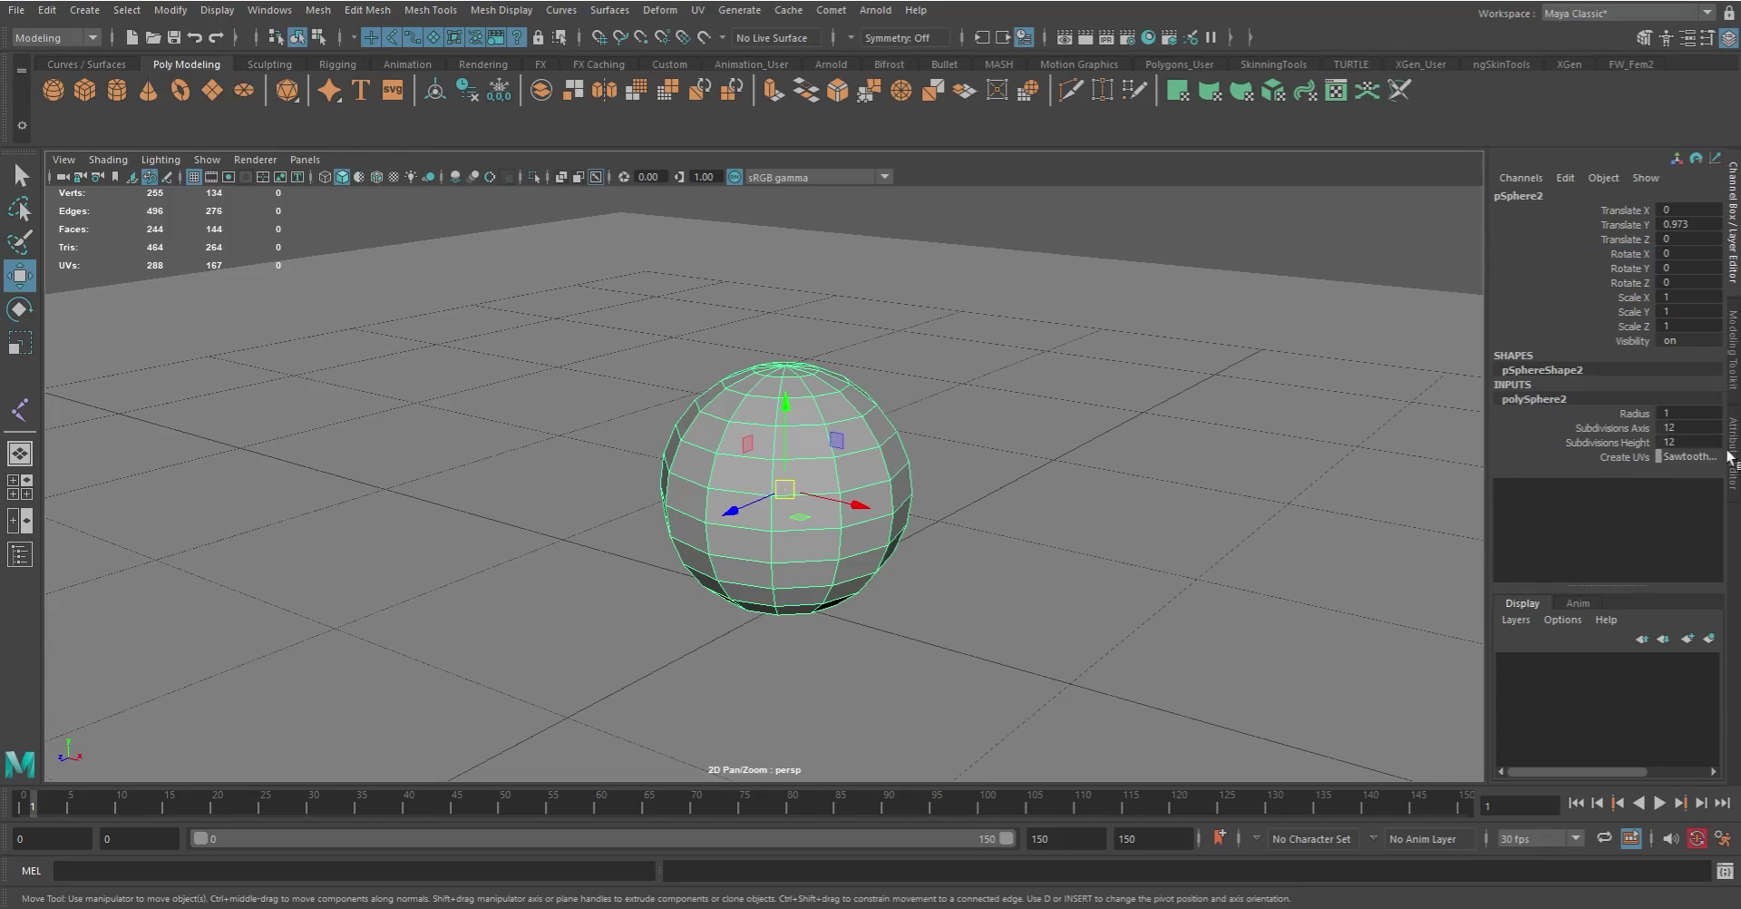
pyautogui.moveTo(1234, 458); pyautogui.dragTo(1360, 433, button='middle')
pyautogui.hotkey('ctrl', 'z')
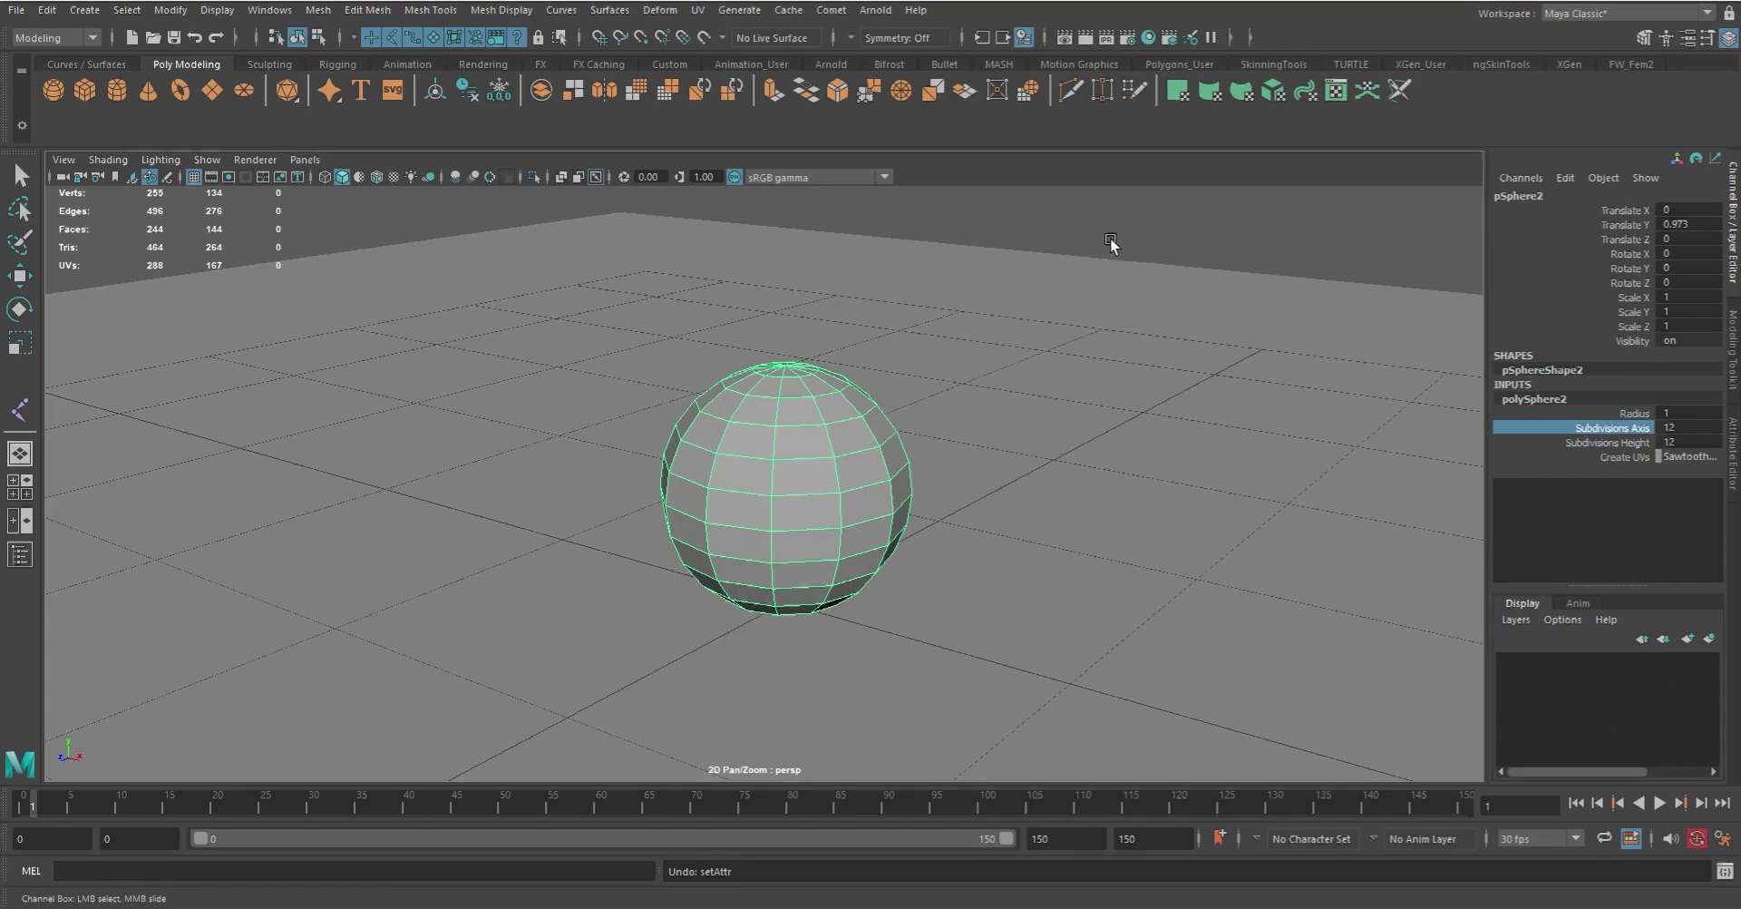
# Step: Activate the Move tool and select the sphere together with the ground plane
pyautogui.click(1079, 284)
pyautogui.press('w')
pyautogui.keyDown('alt'); pyautogui.moveTo(782, 442); pyautogui.dragTo(789, 452); pyautogui.keyUp('alt')
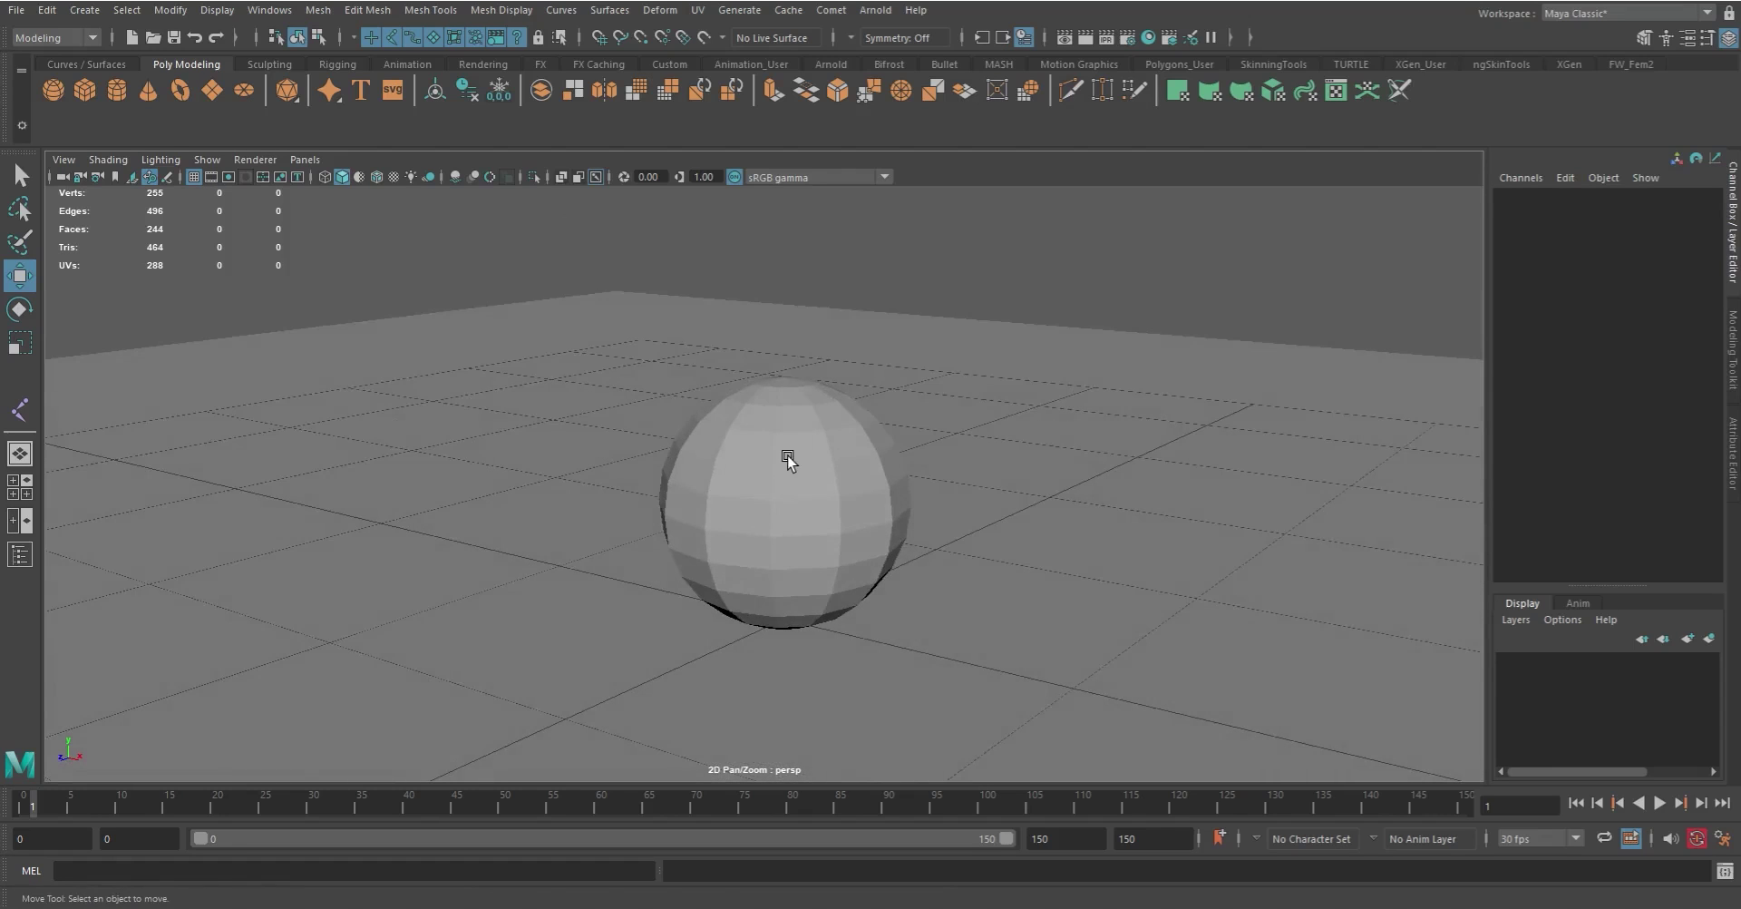
pyautogui.click(802, 460)
pyautogui.keyDown('shift'); pyautogui.click(947, 591); pyautogui.keyUp('shift')
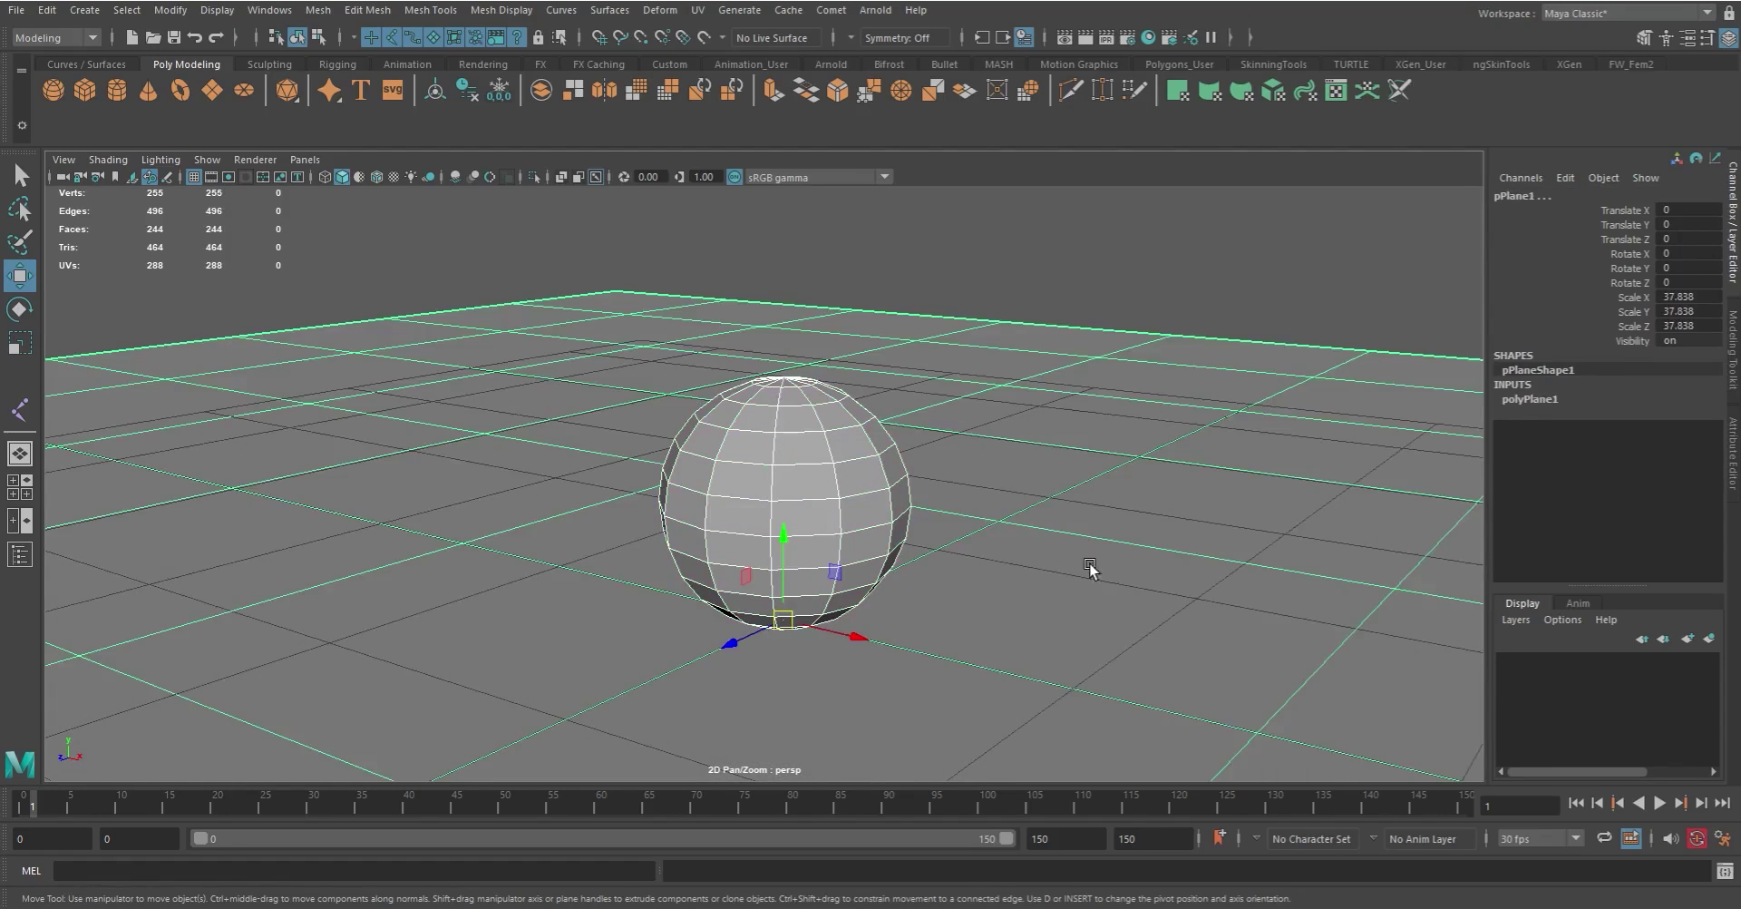
# Step: Create an empty display layer, and a second display layer from the selected sphere and plane
pyautogui.click(1516, 620)
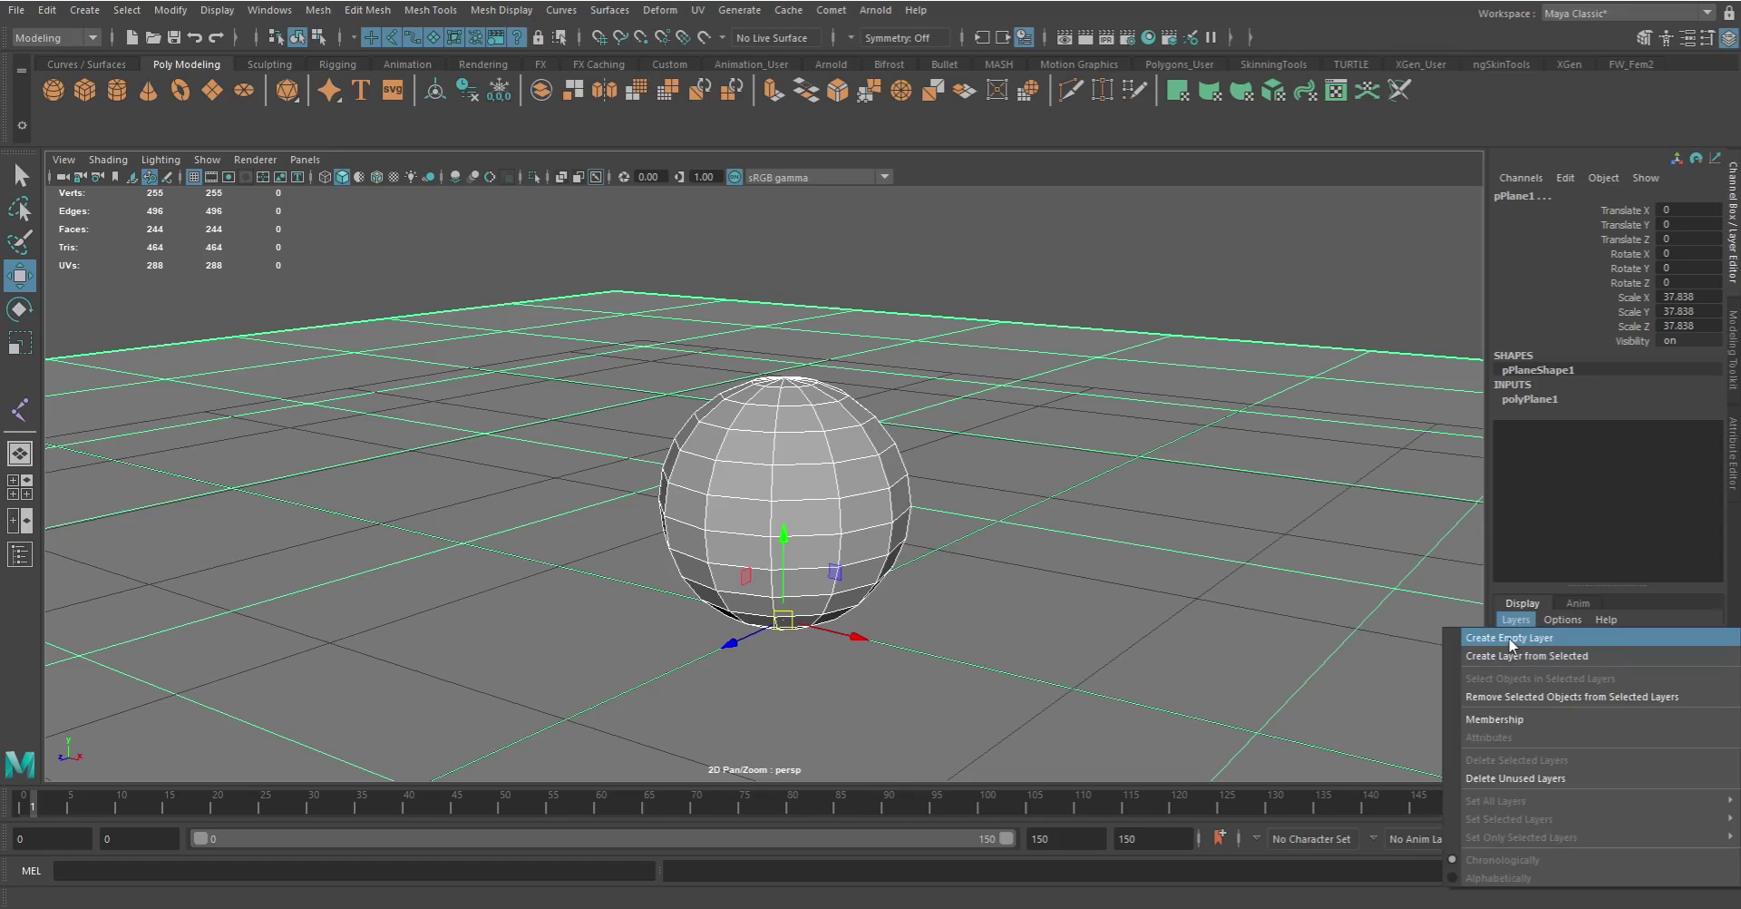
pyautogui.click(1526, 638)
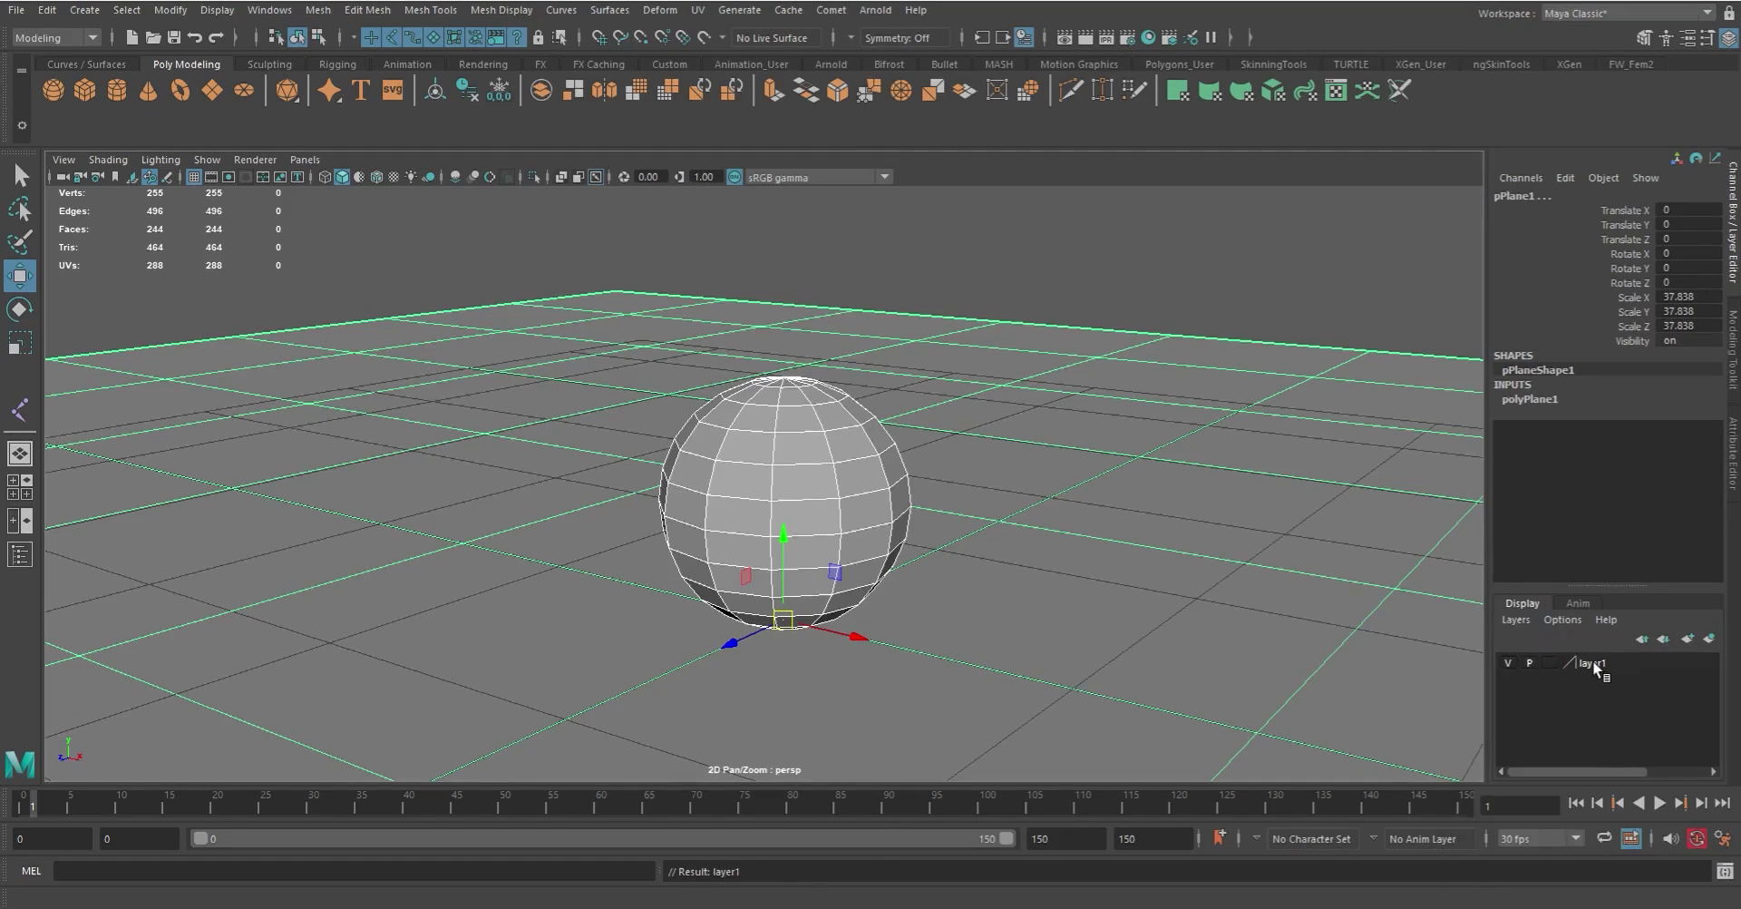
pyautogui.click(1516, 619)
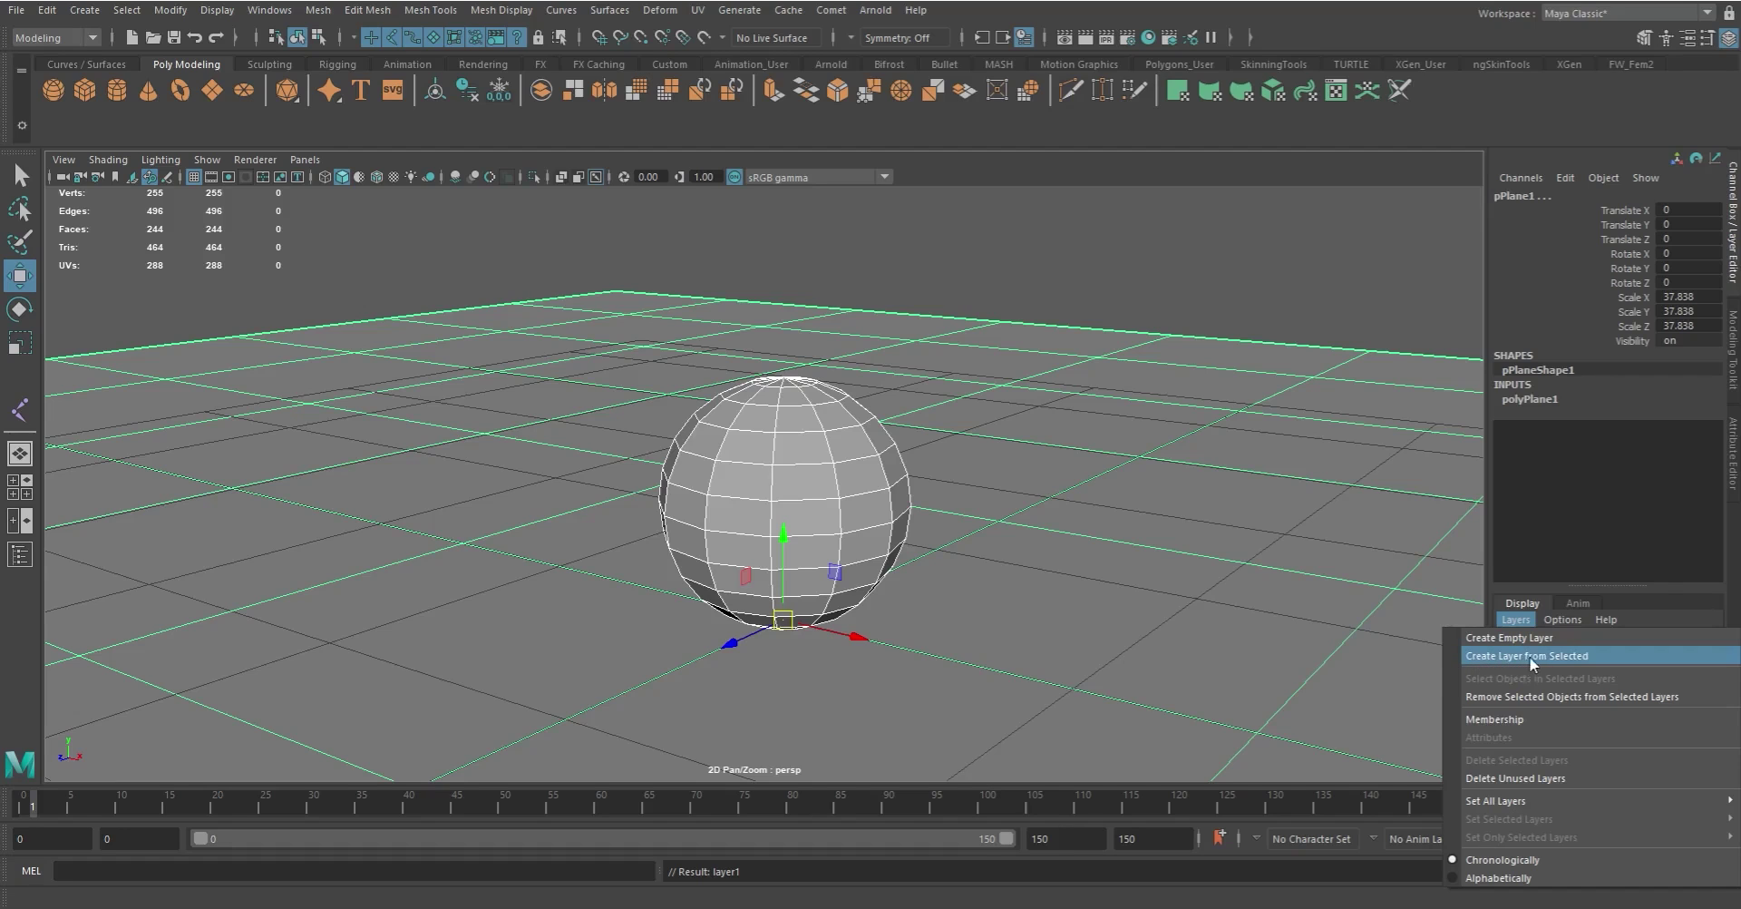
pyautogui.click(1554, 656)
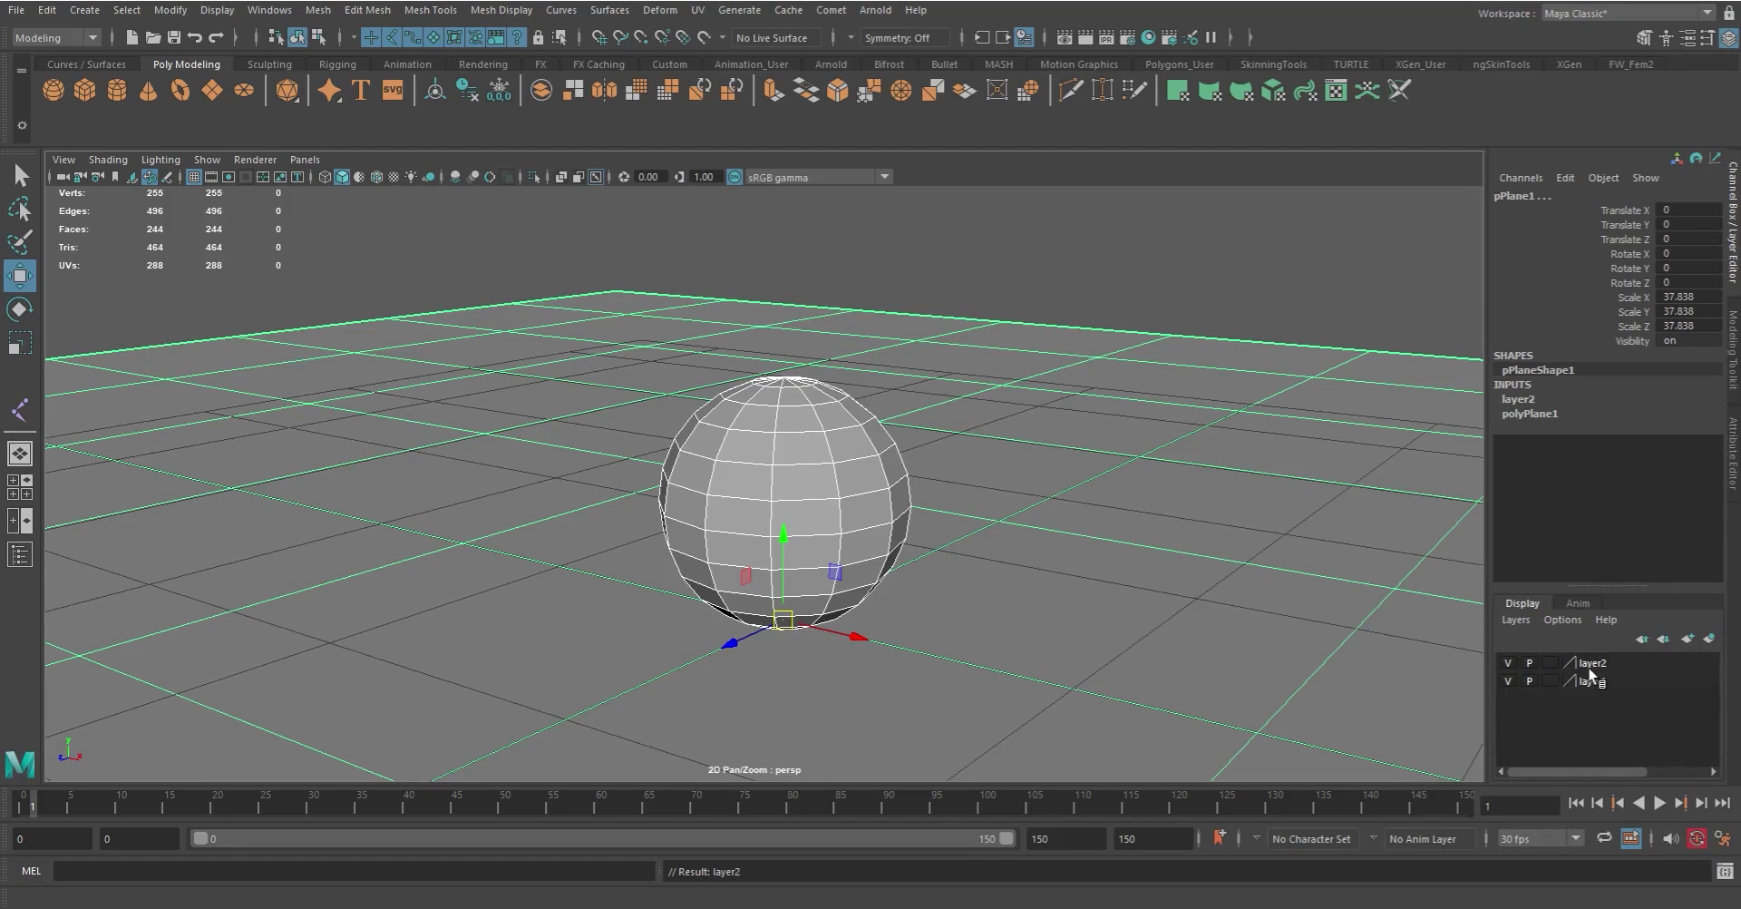
# Step: Open the settings of layer2 and enter MeshObjects as its name
pyautogui.doubleClick(1594, 668)
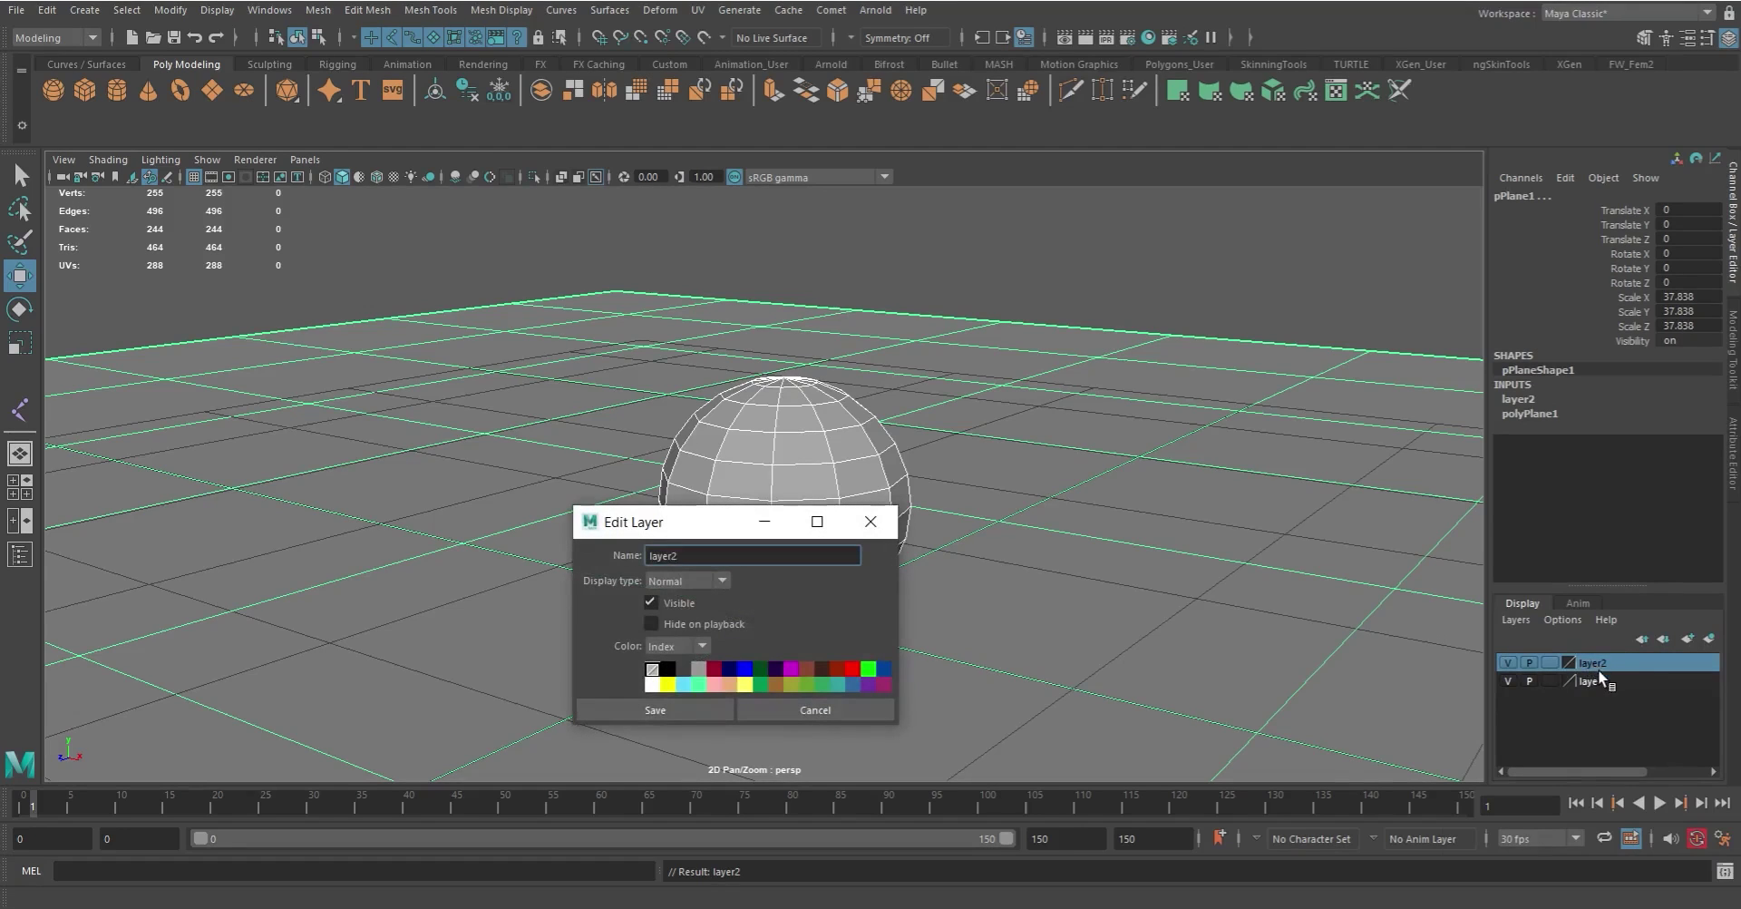
pyautogui.moveTo(684, 524); pyautogui.dragTo(1036, 505)
pyautogui.doubleClick(1037, 540)
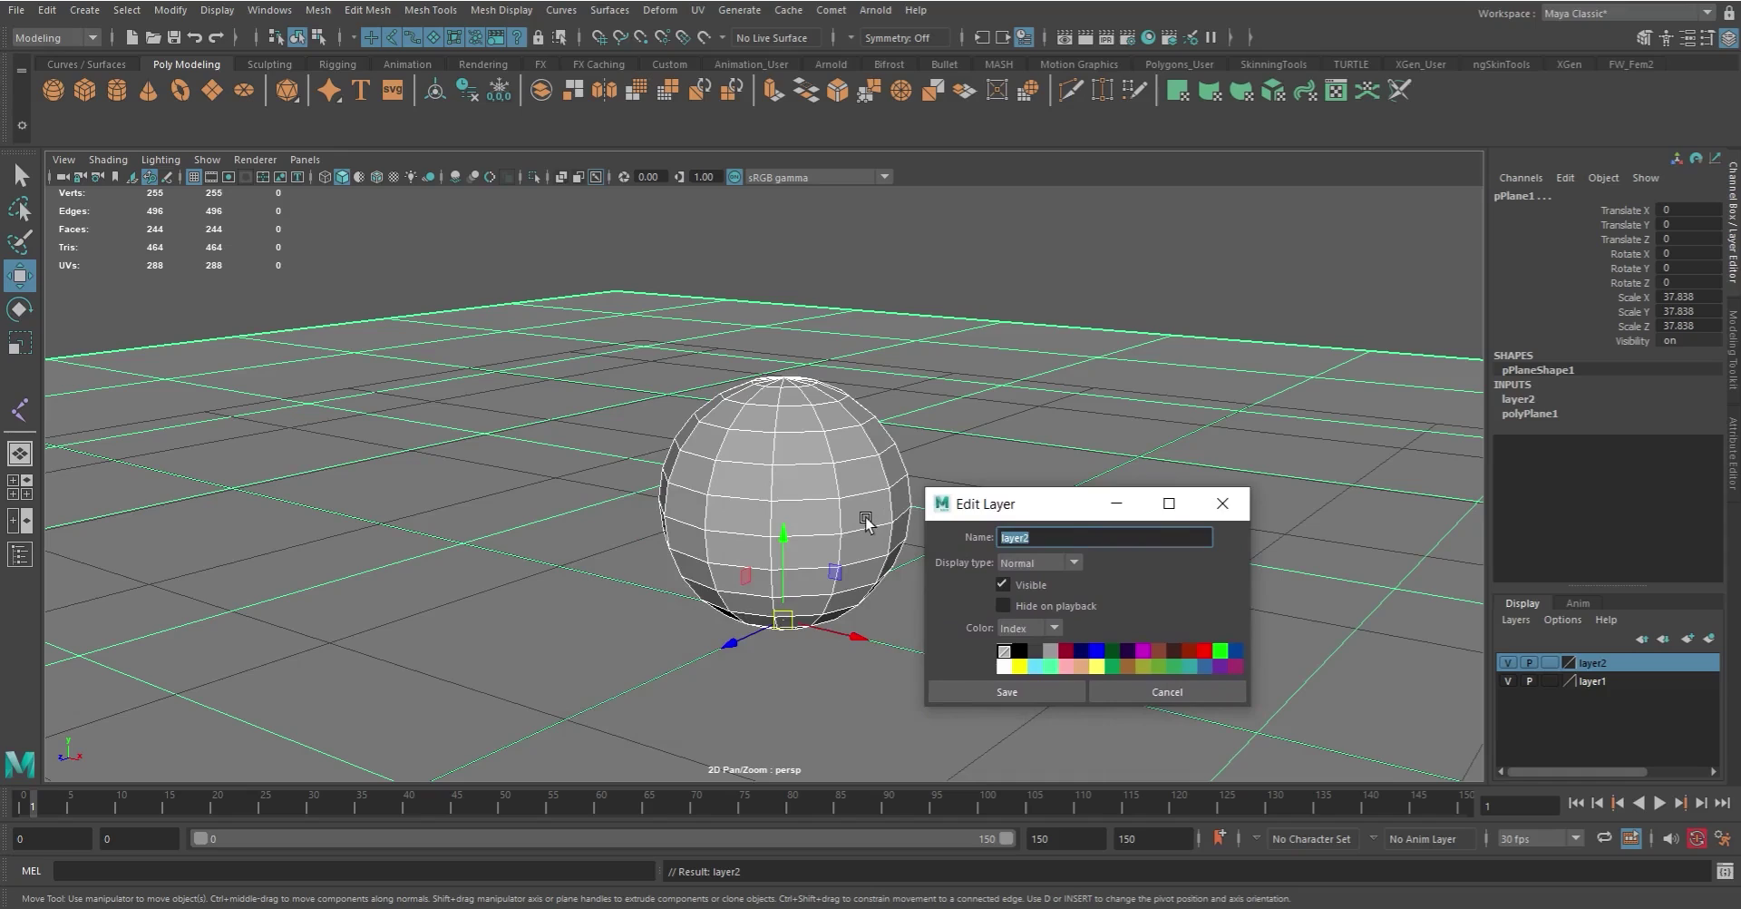
pyautogui.write('Mesh')
pyautogui.write('es')
pyautogui.write('bjects')
# Step: Check the display type options, keep Normal, assign the magenta colour to the layer and save its settings
pyautogui.click(1037, 563)
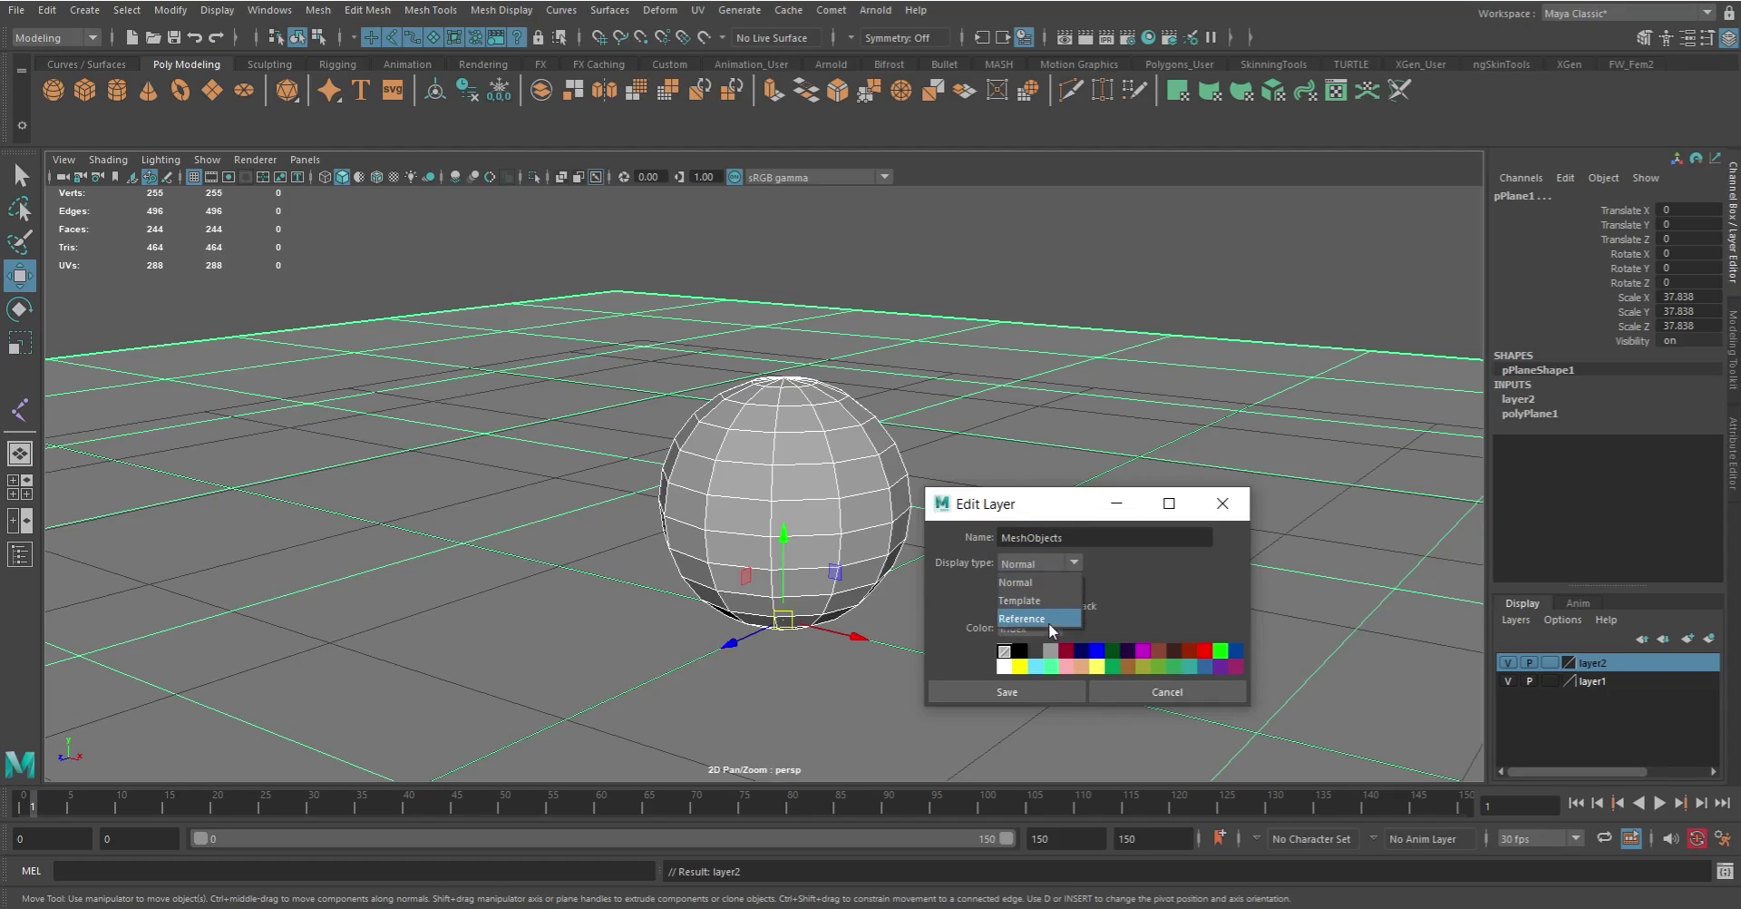
pyautogui.click(1164, 588)
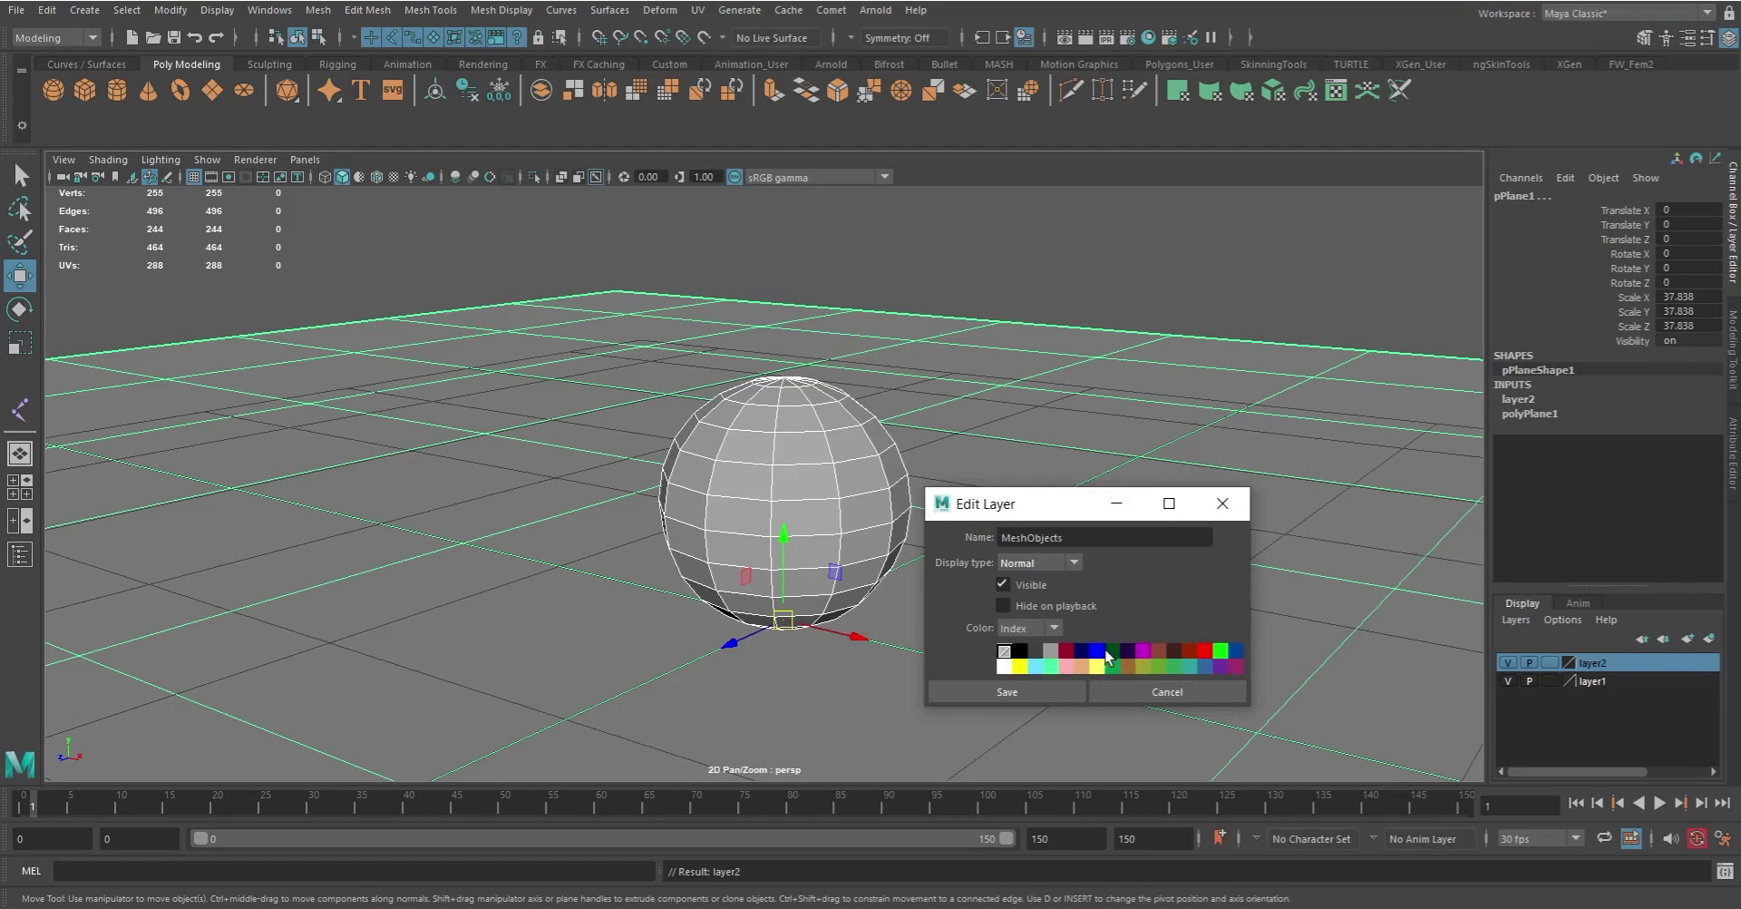
pyautogui.click(1144, 651)
pyautogui.click(1021, 689)
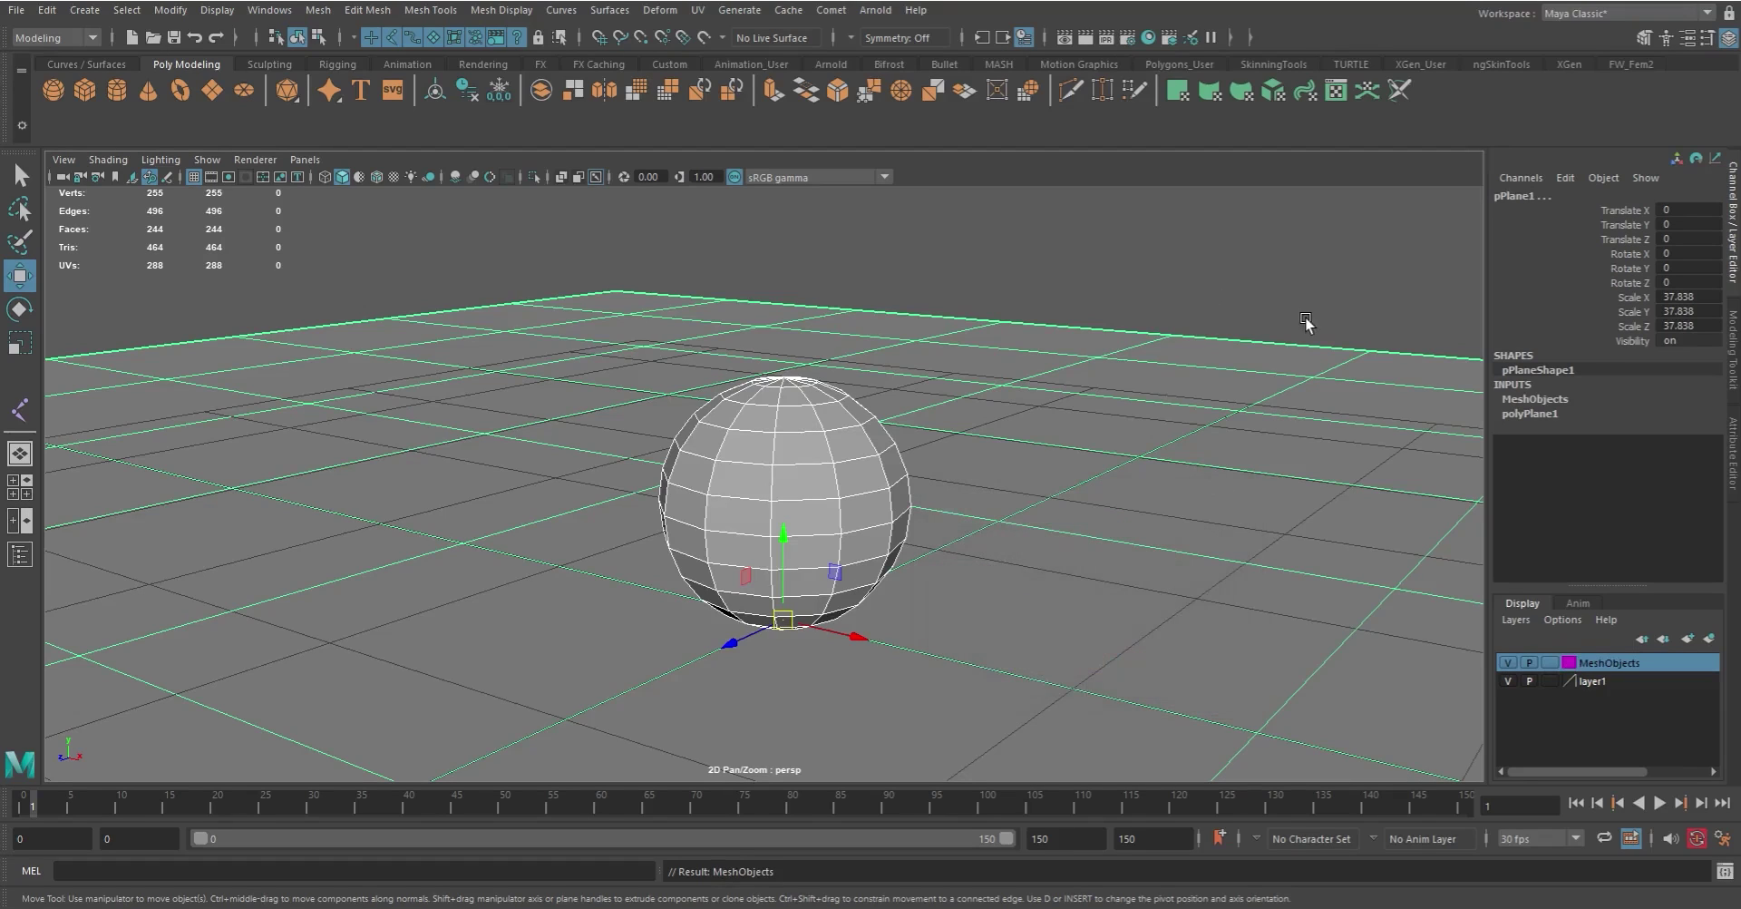
# Step: Select only the ground plane, and hide the MeshObjects layer and show it again
pyautogui.click(1310, 278)
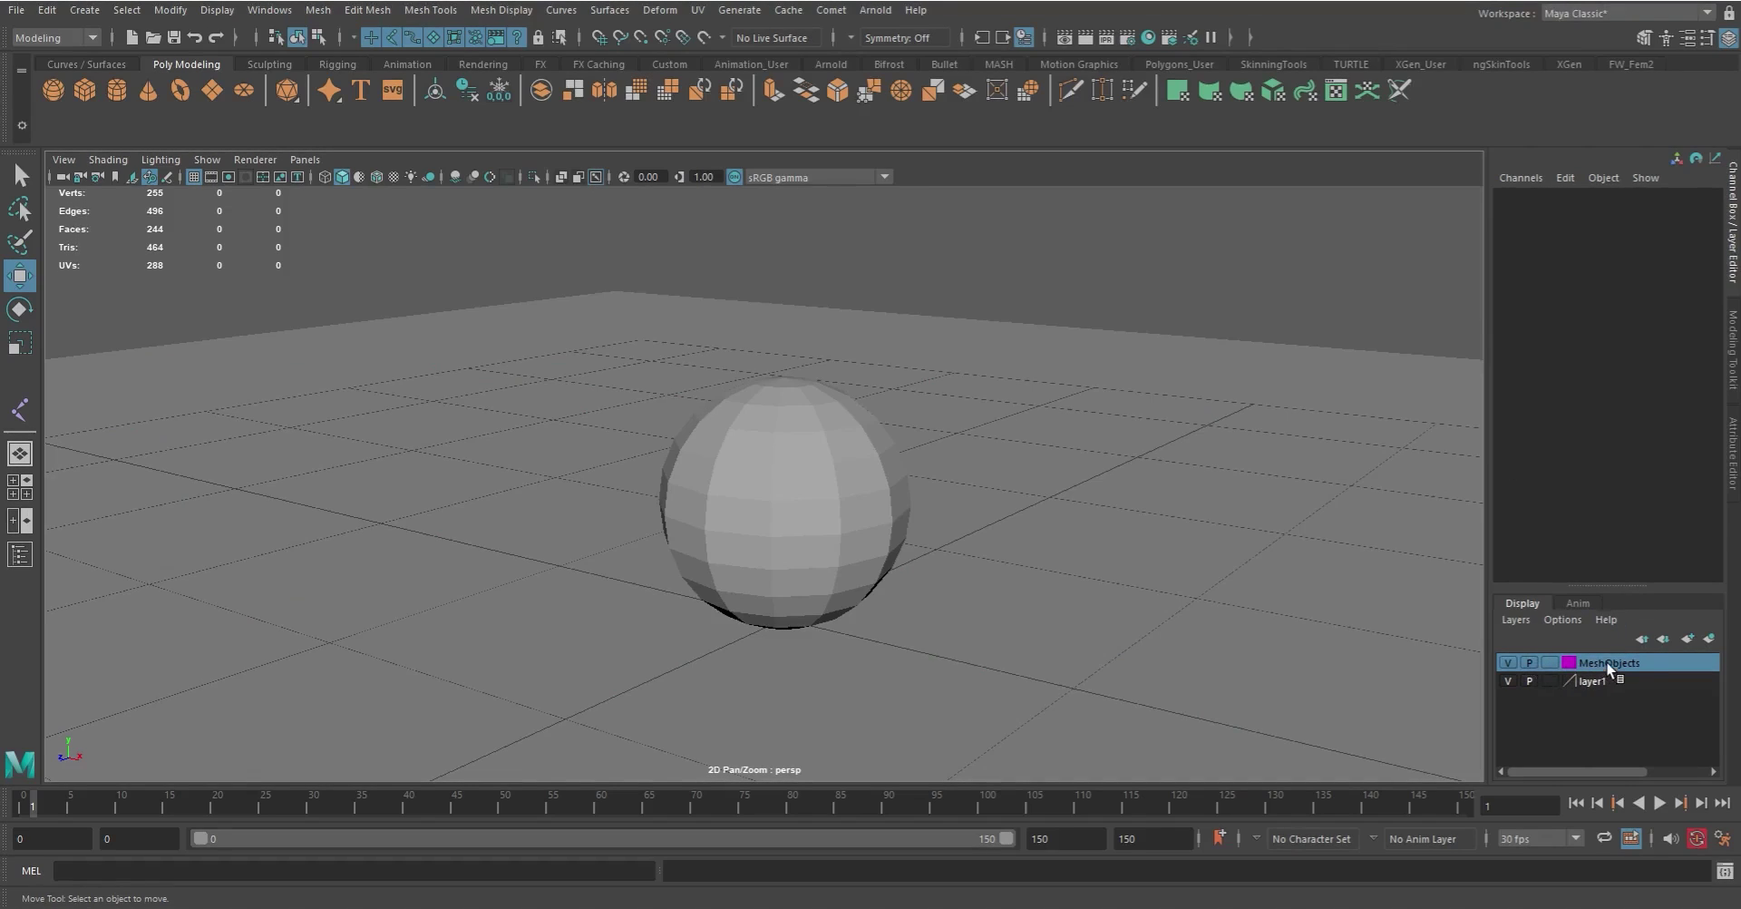
pyautogui.moveTo(1237, 284); pyautogui.dragTo(1297, 452)
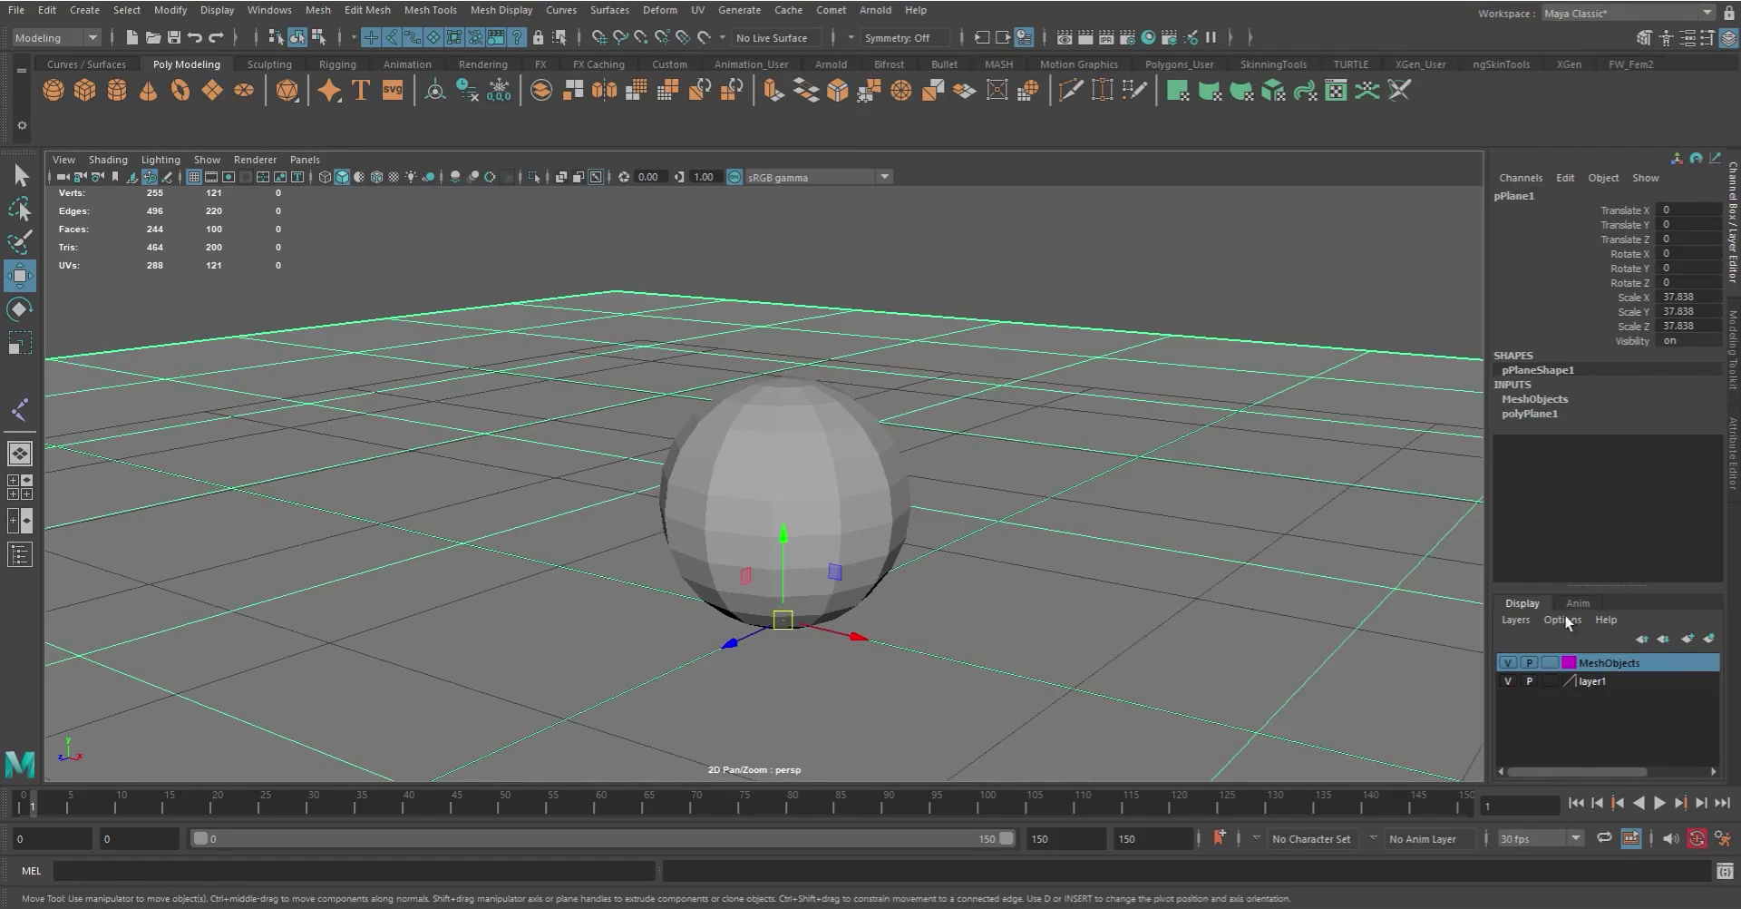
pyautogui.click(1507, 663)
pyautogui.click(1508, 663)
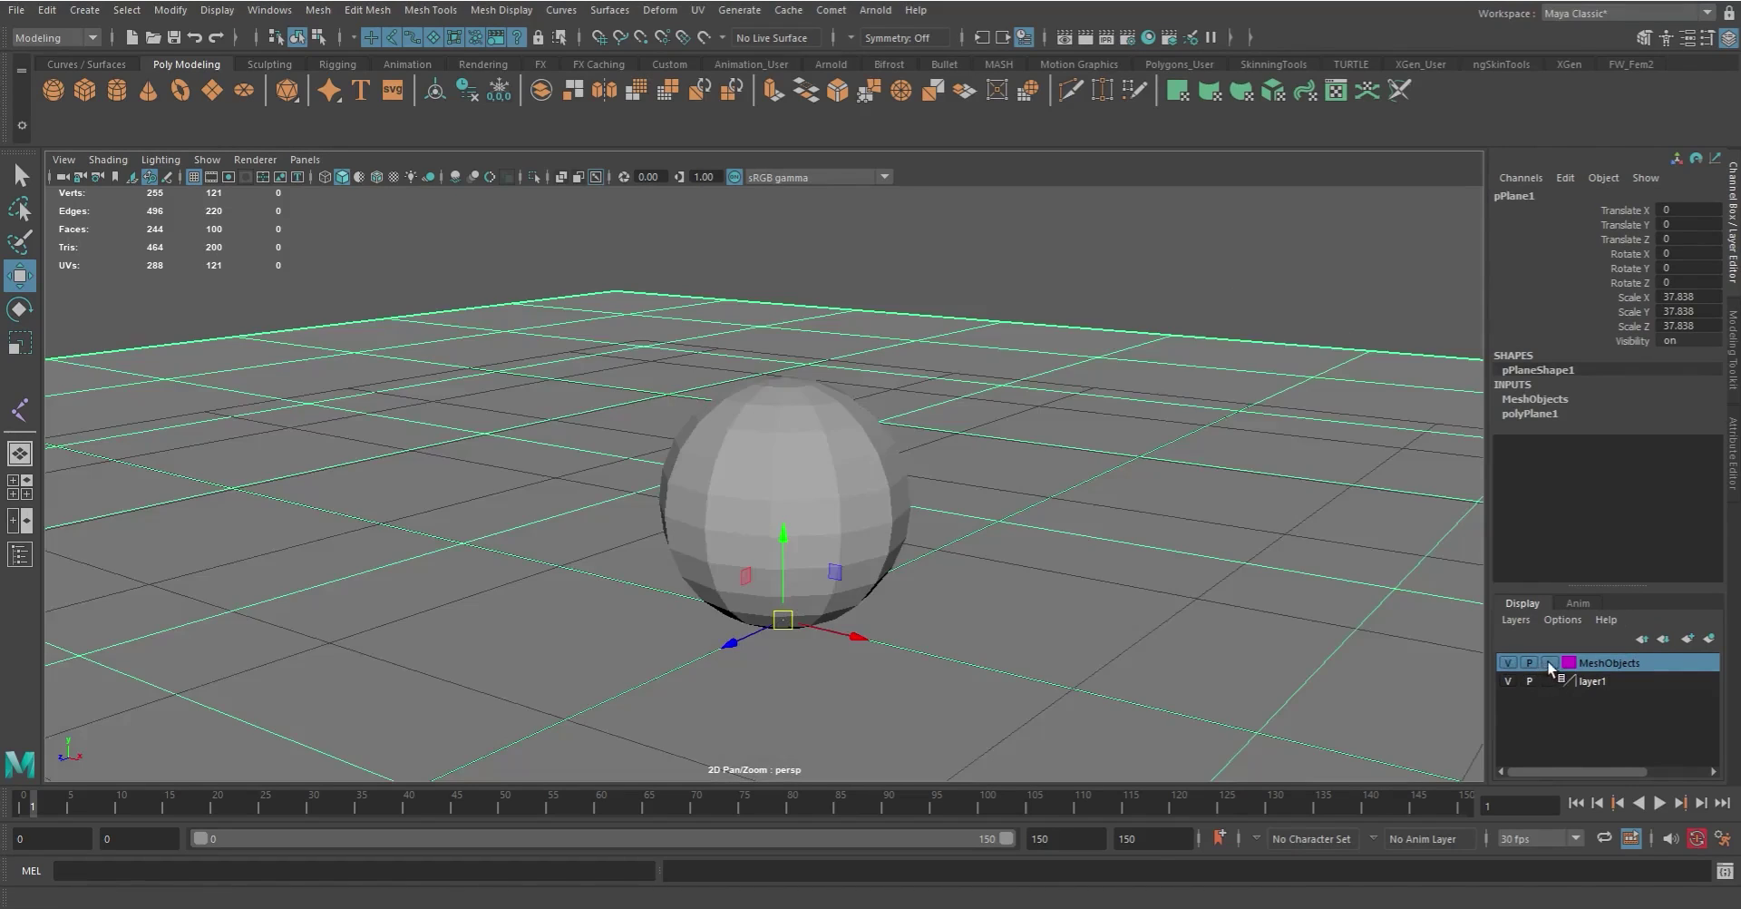
# Step: Switch the MeshObjects layer to Template and on to Reference, and try to select its objects
pyautogui.click(1549, 662)
pyautogui.click(1210, 299)
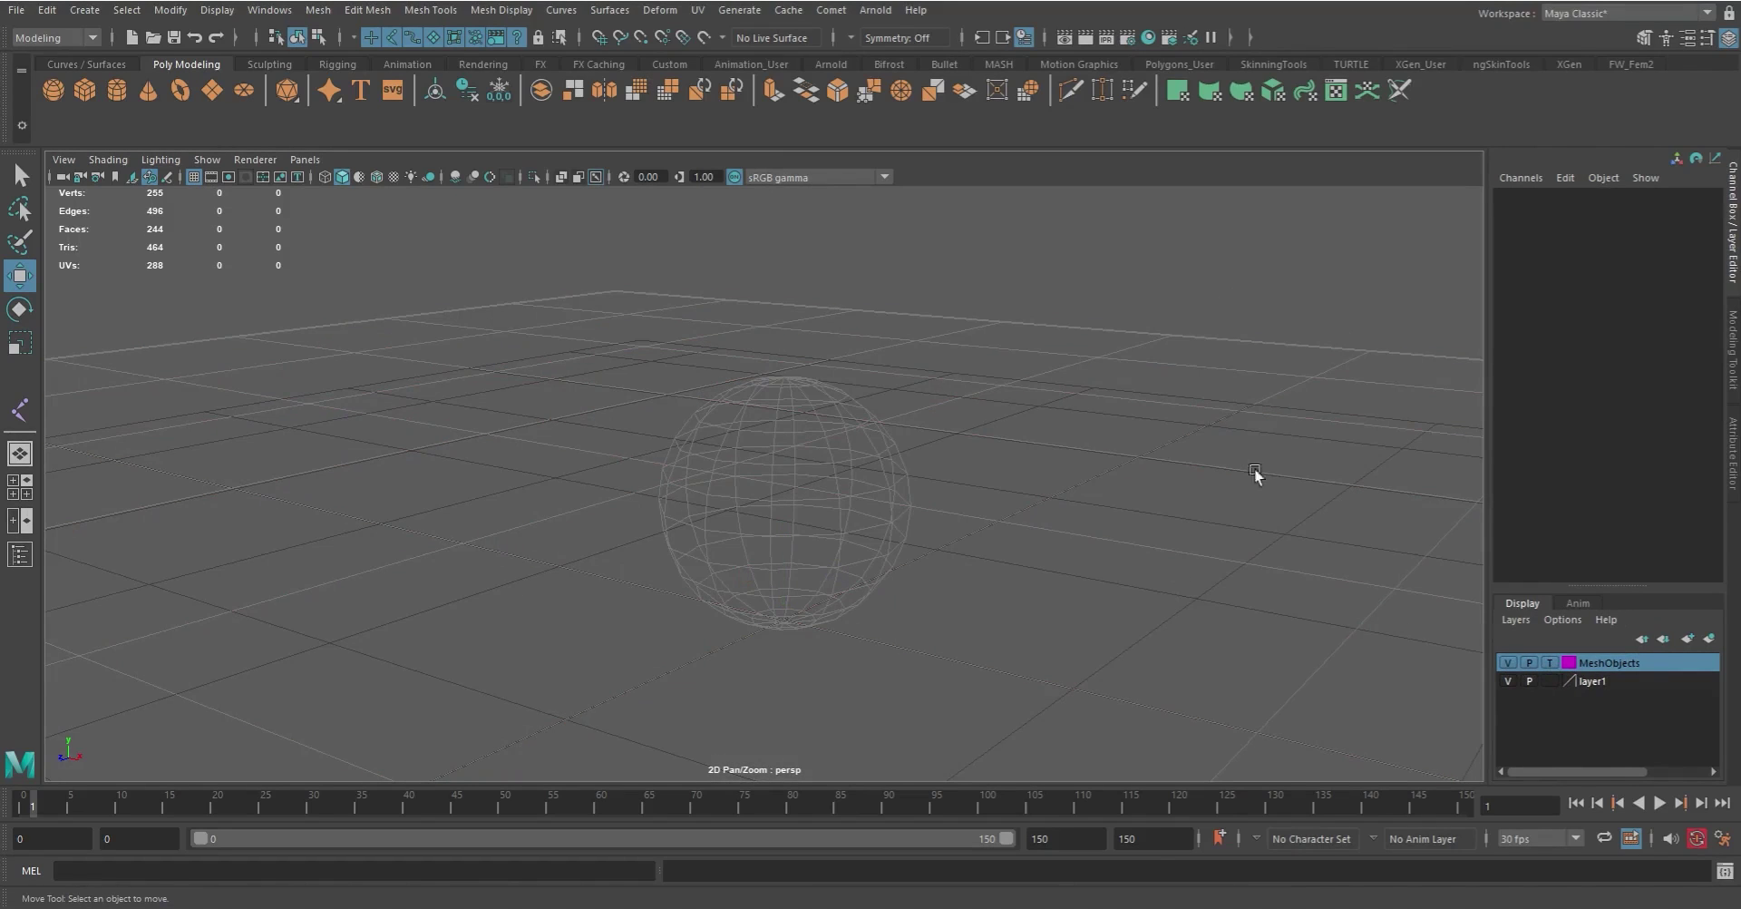
pyautogui.click(1552, 664)
pyautogui.moveTo(966, 264); pyautogui.dragTo(1211, 586)
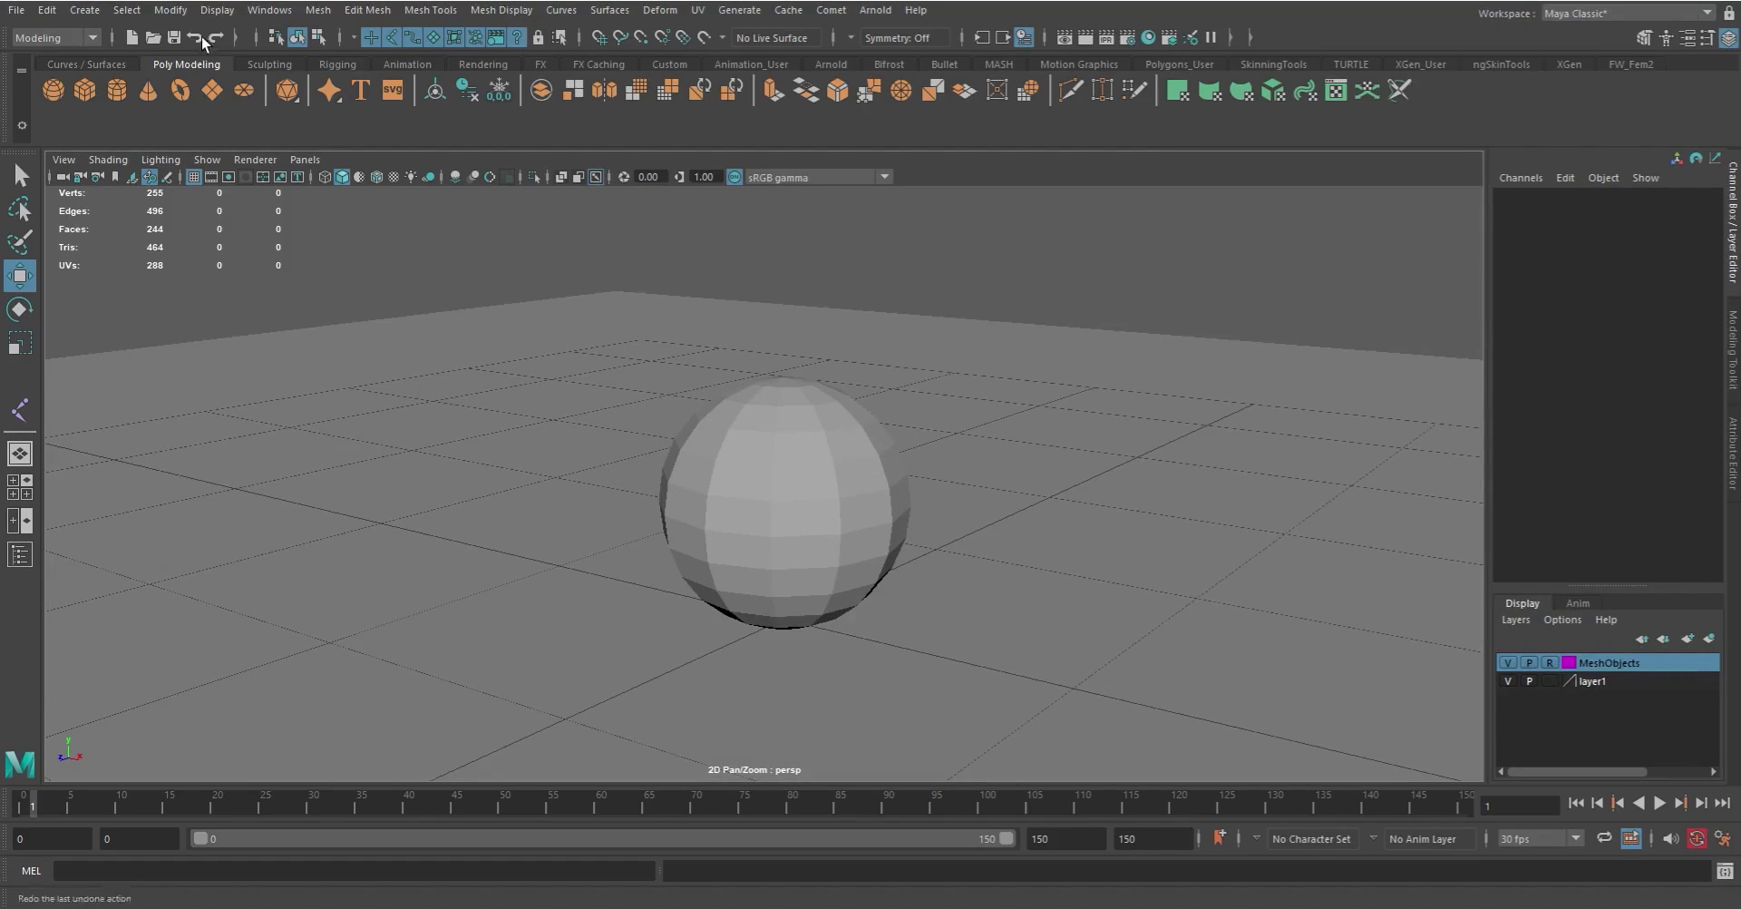
# Step: Turn on Wireframe on Shaded and turn off X-Ray Joints for the viewport
pyautogui.click(120, 161)
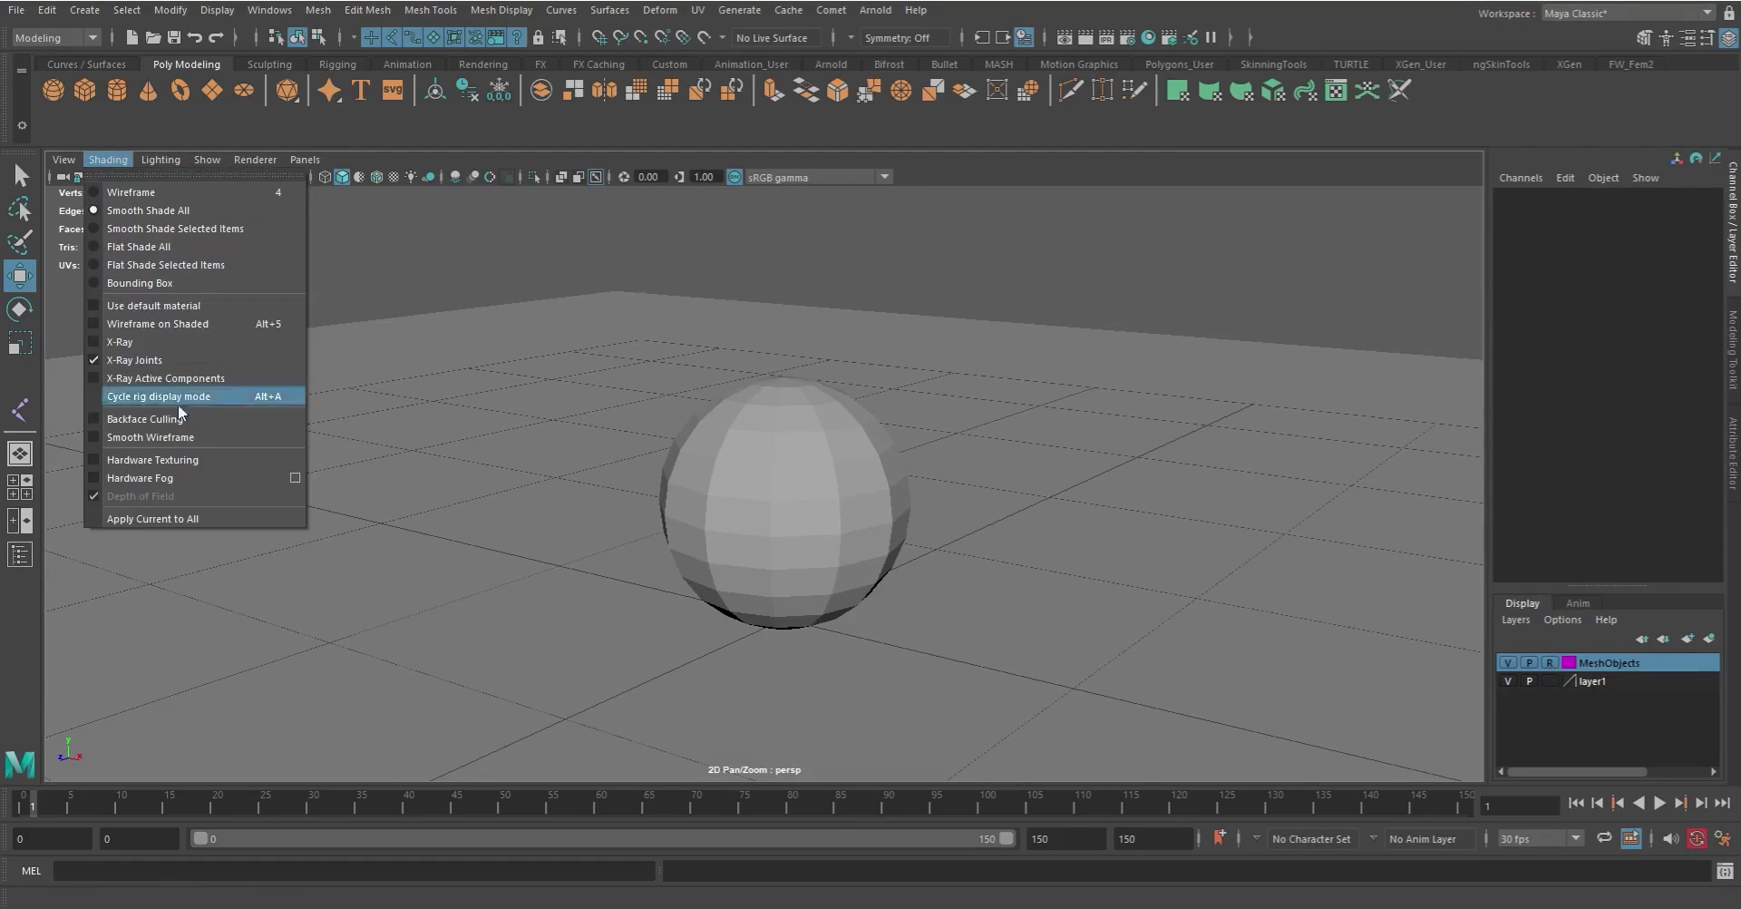
pyautogui.click(152, 324)
pyautogui.click(107, 160)
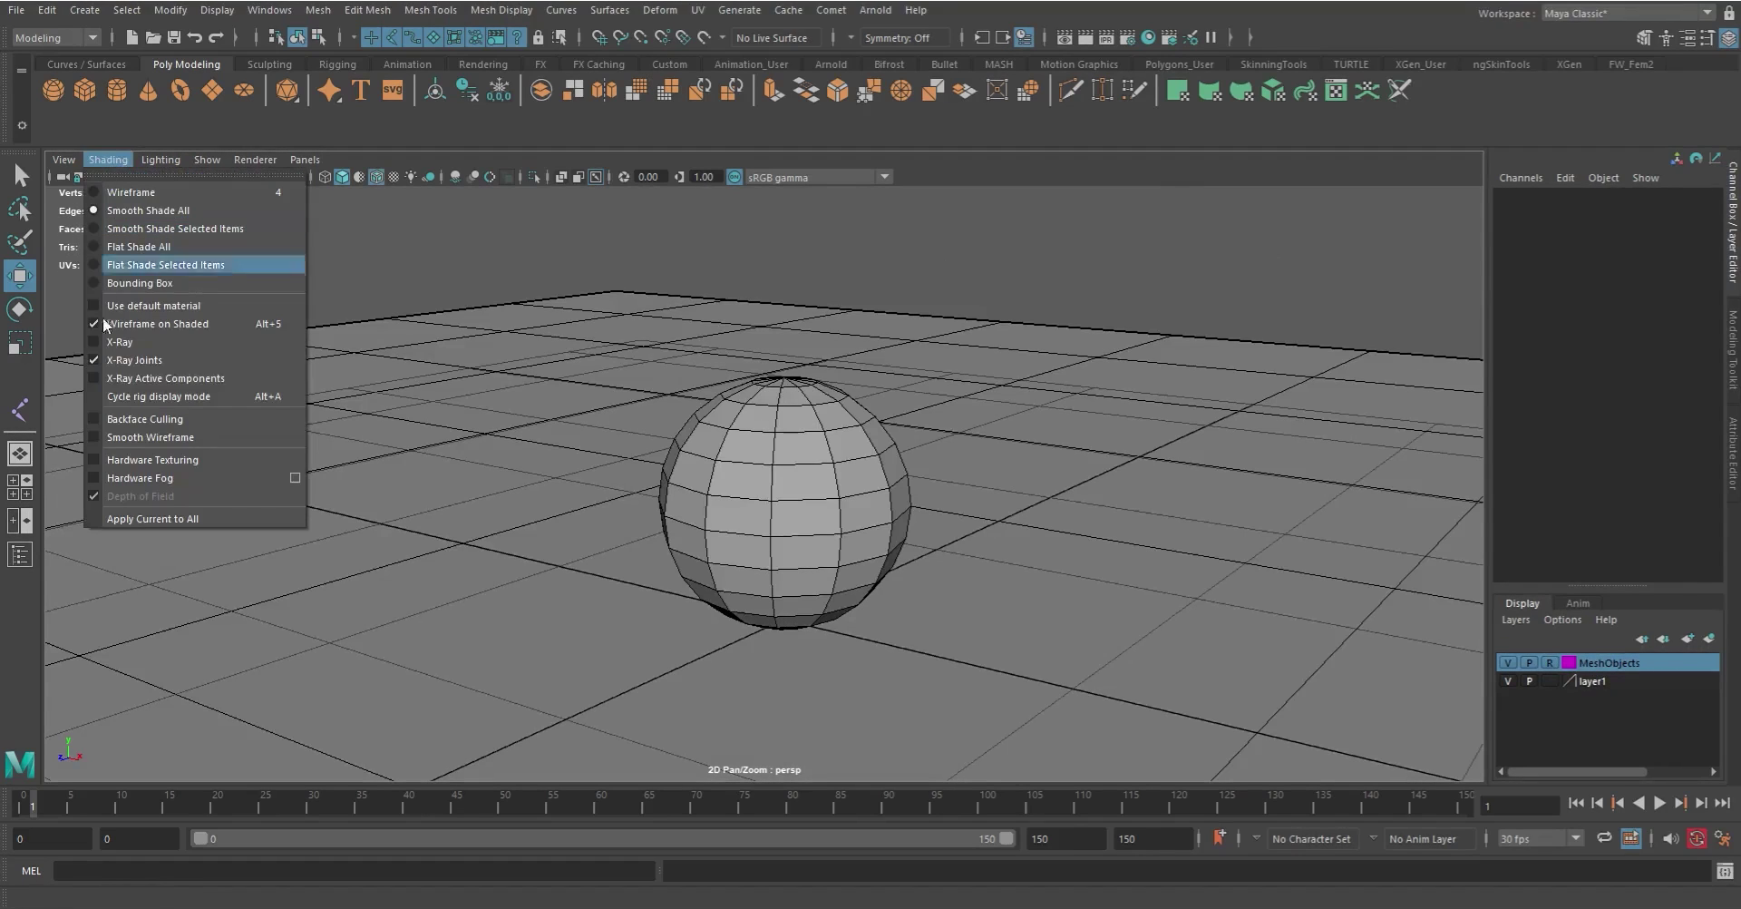
pyautogui.click(131, 361)
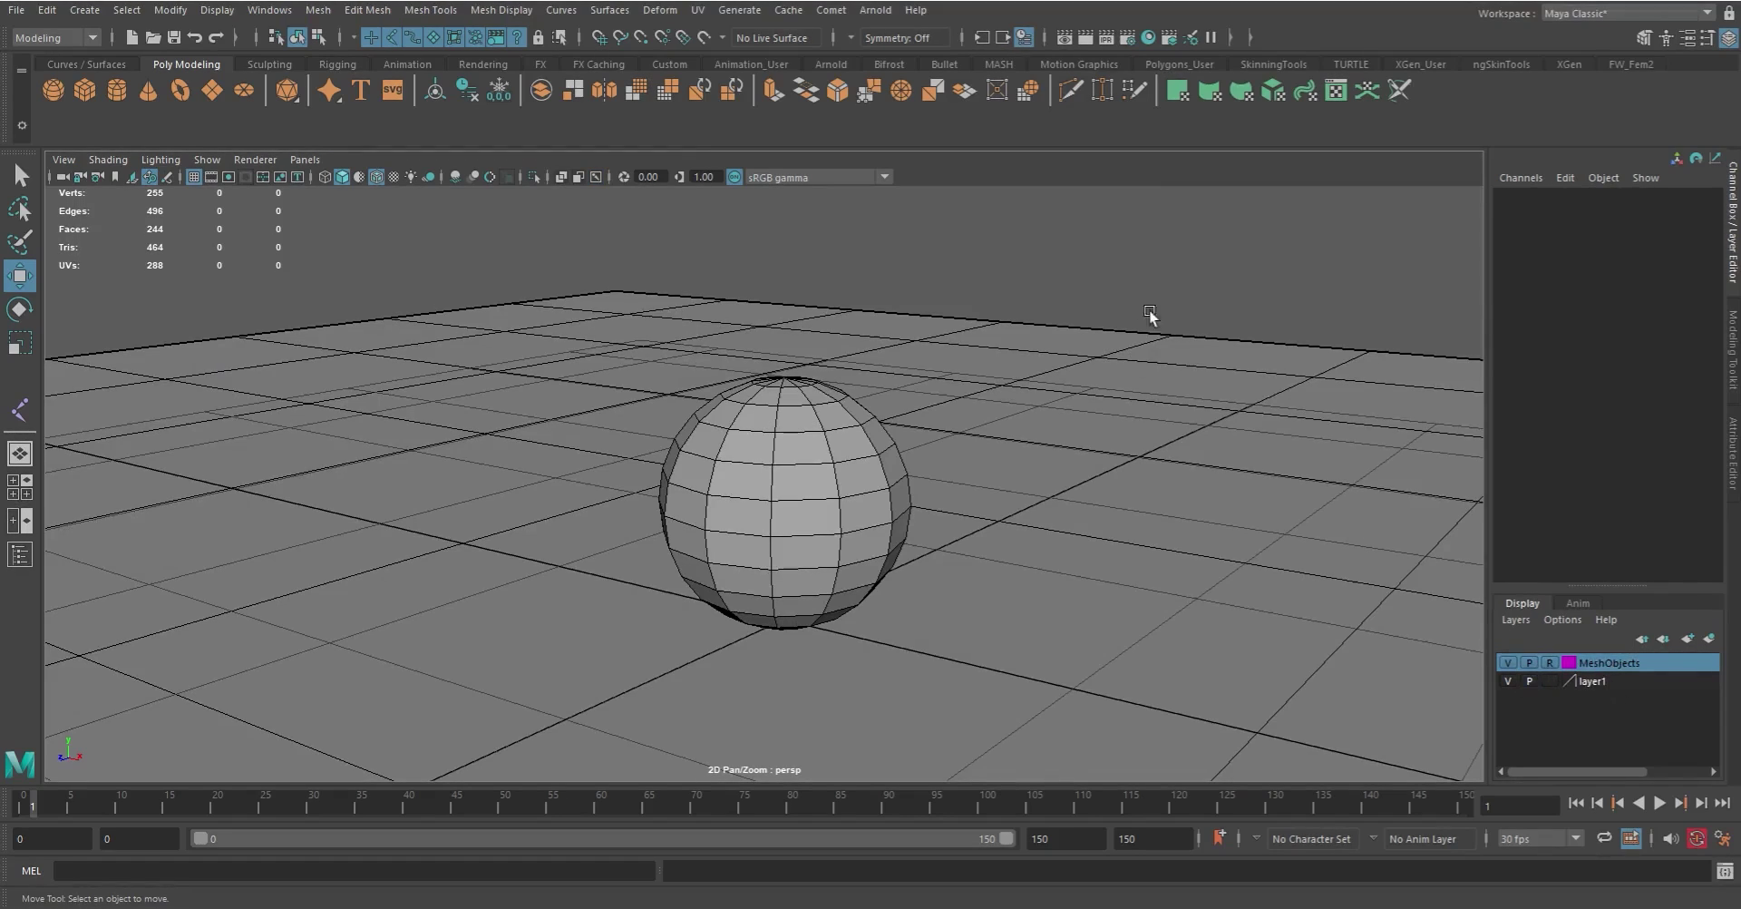
# Step: Toggle the MeshObjects layer's visibility off and on, and review its layer settings without changing them
pyautogui.click(1529, 661)
pyautogui.click(1507, 661)
pyautogui.click(1507, 661)
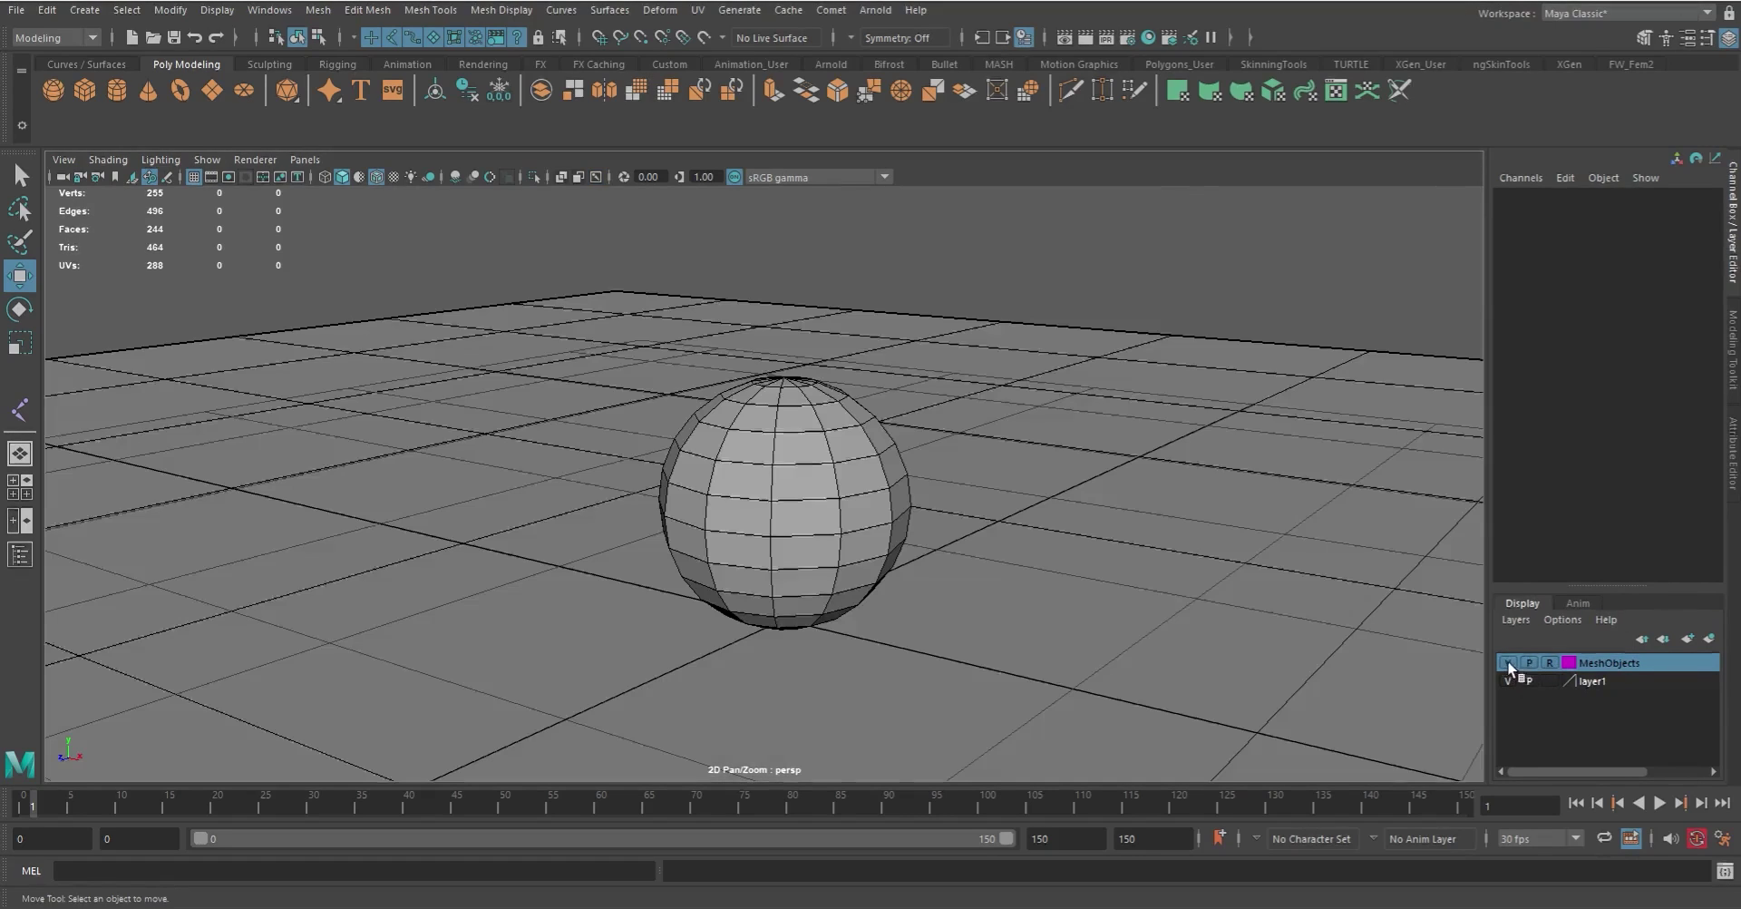
pyautogui.doubleClick(1570, 660)
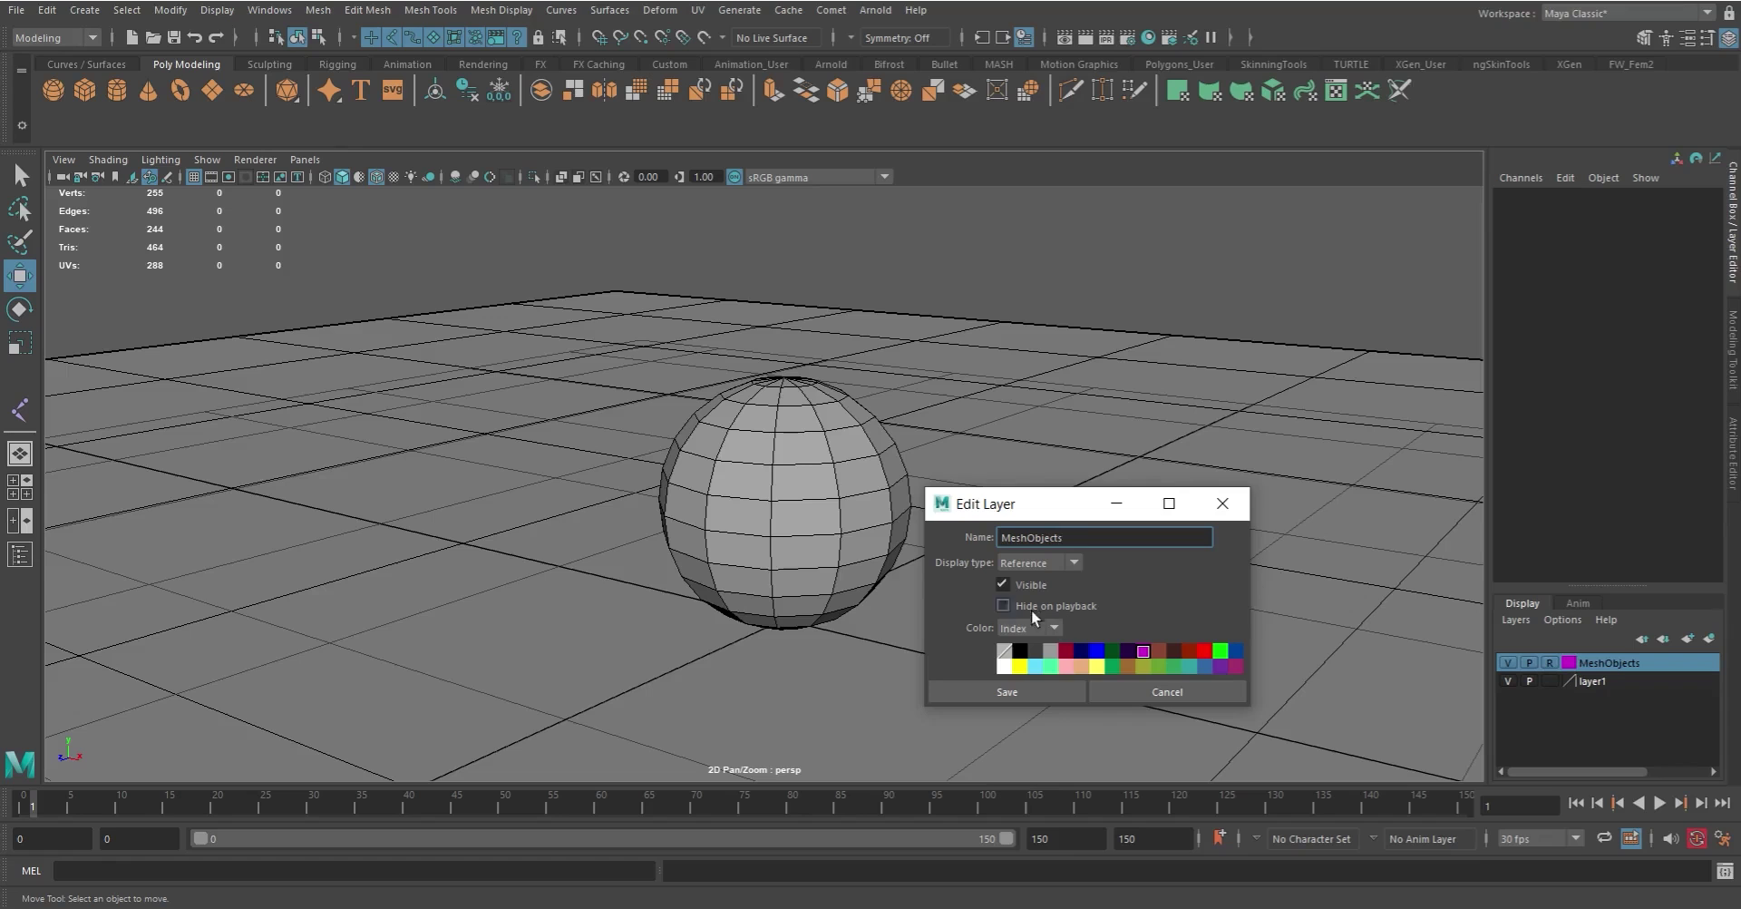
pyautogui.click(1184, 691)
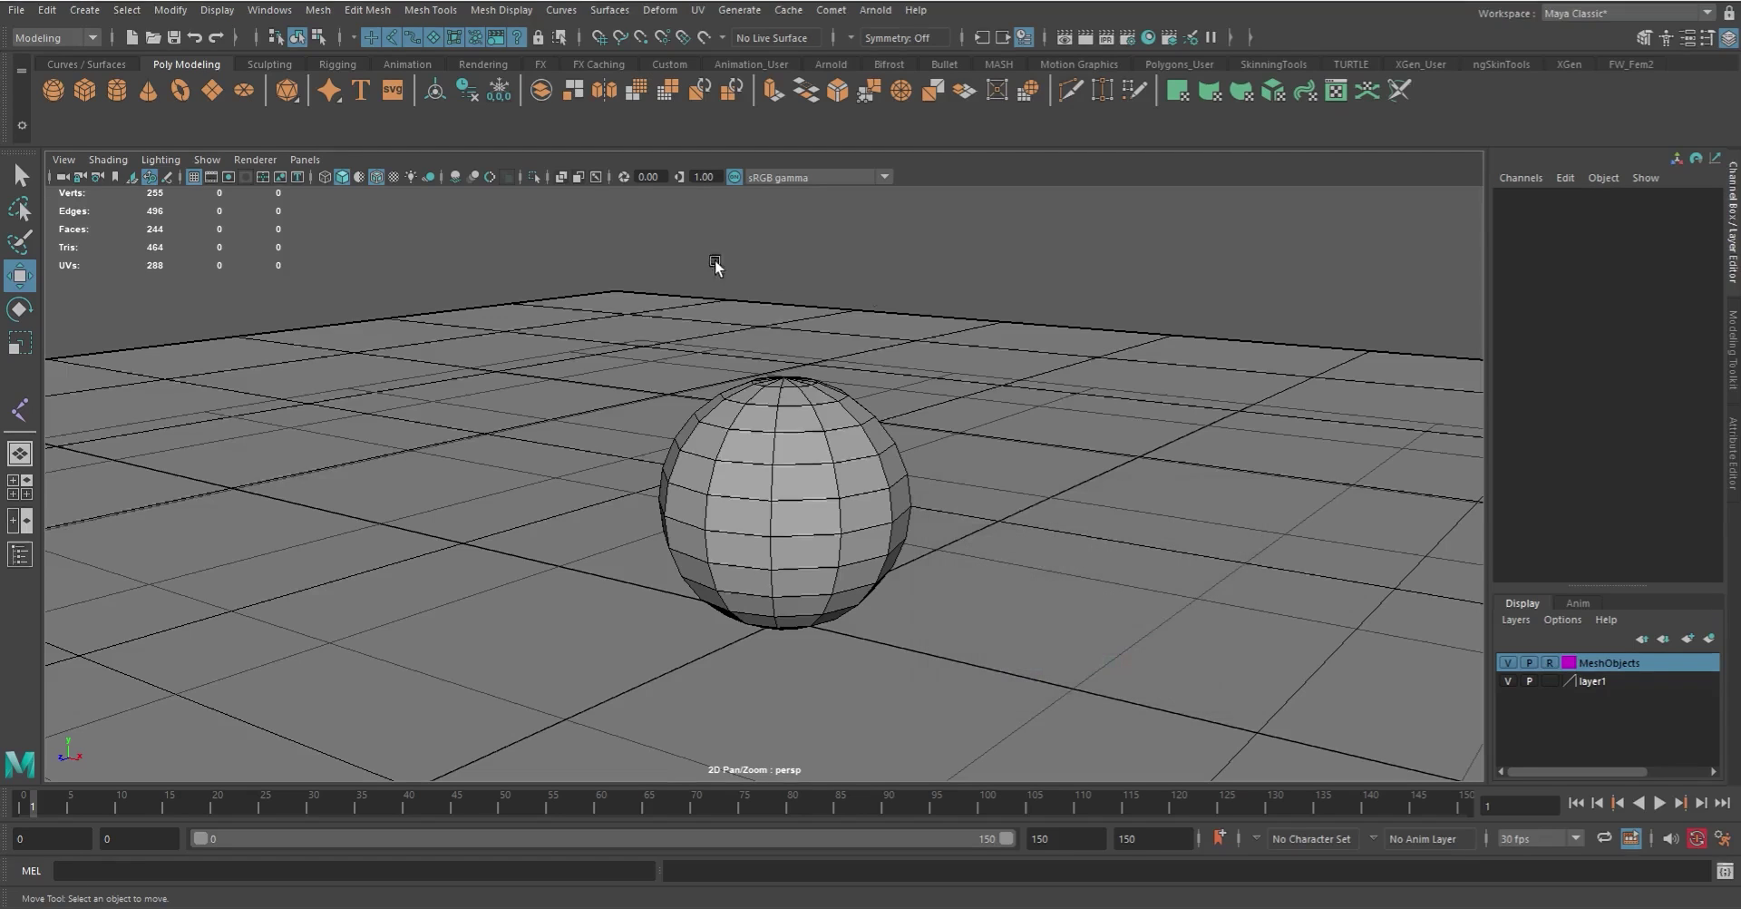
# Step: Set the MeshObjects layer back to normal display, test selecting the plane and the sphere, and clear the selection
pyautogui.click(1548, 662)
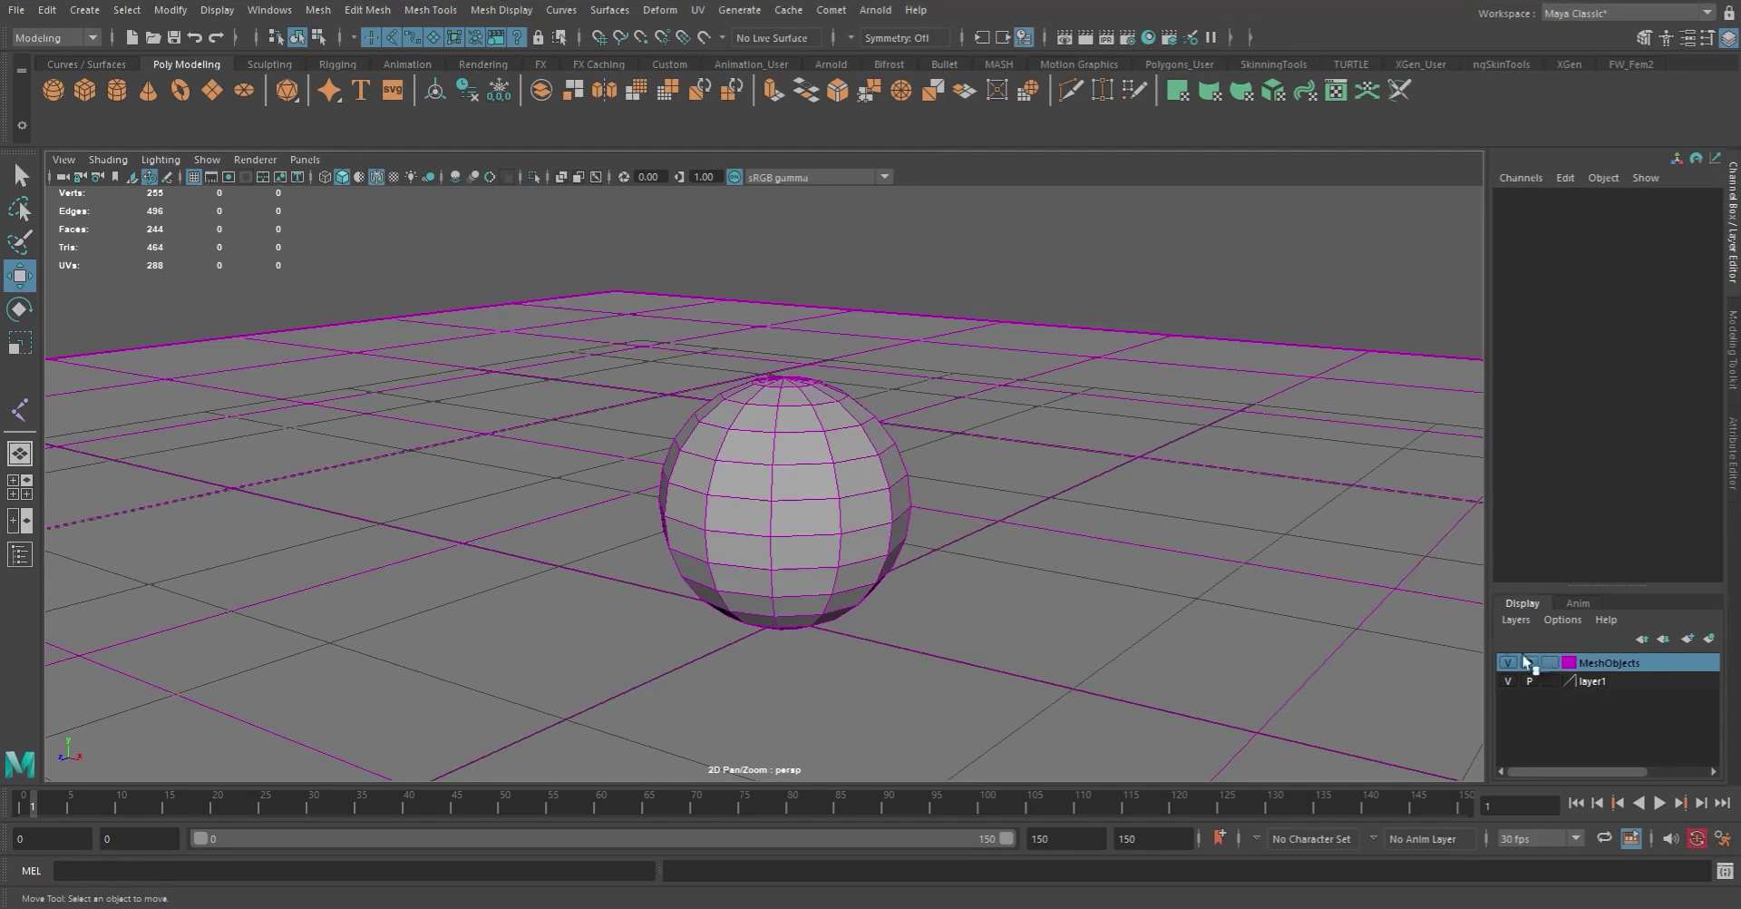
pyautogui.click(1150, 458)
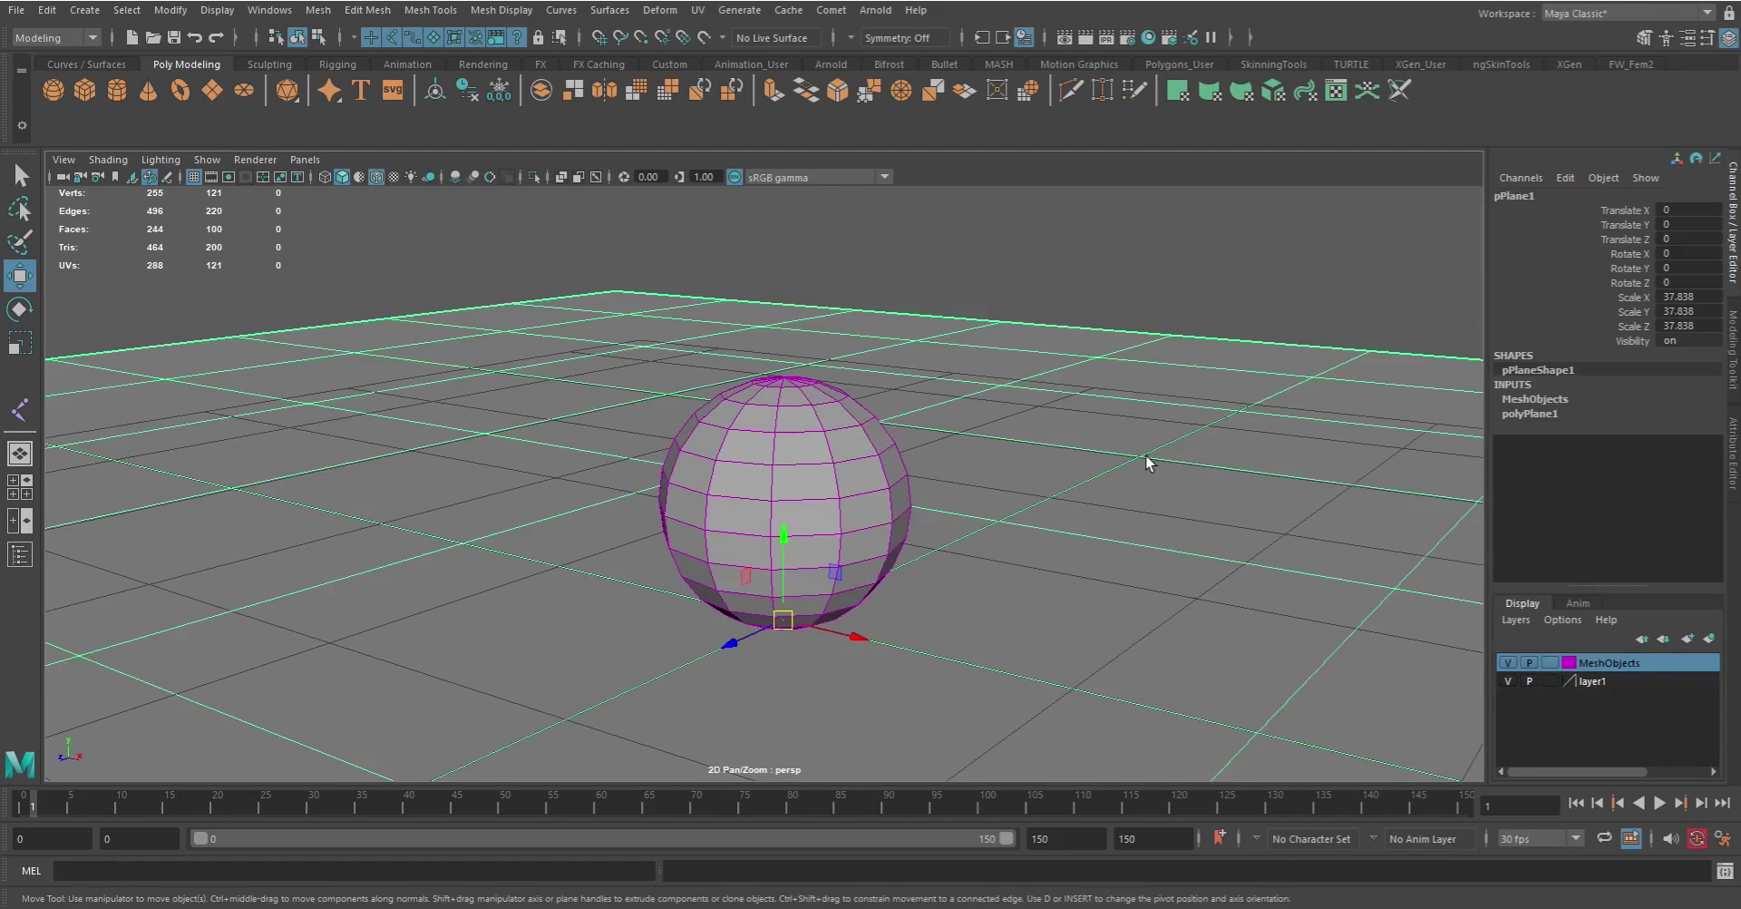
pyautogui.click(1173, 222)
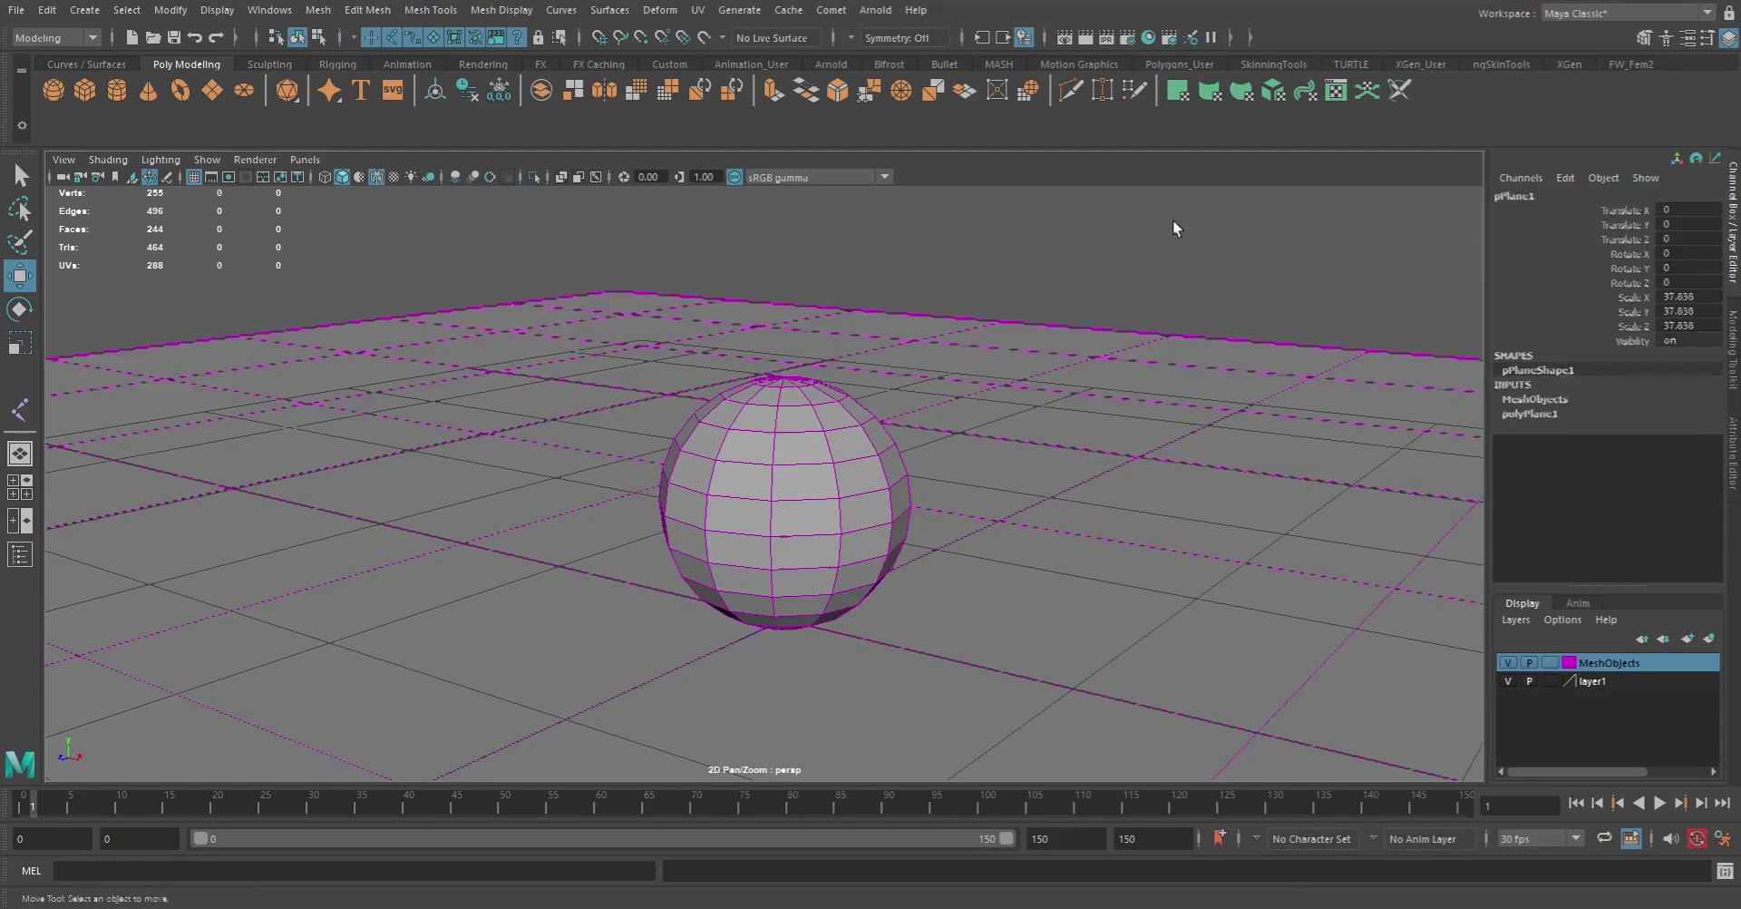
pyautogui.click(778, 399)
pyautogui.click(1126, 243)
pyautogui.click(1176, 437)
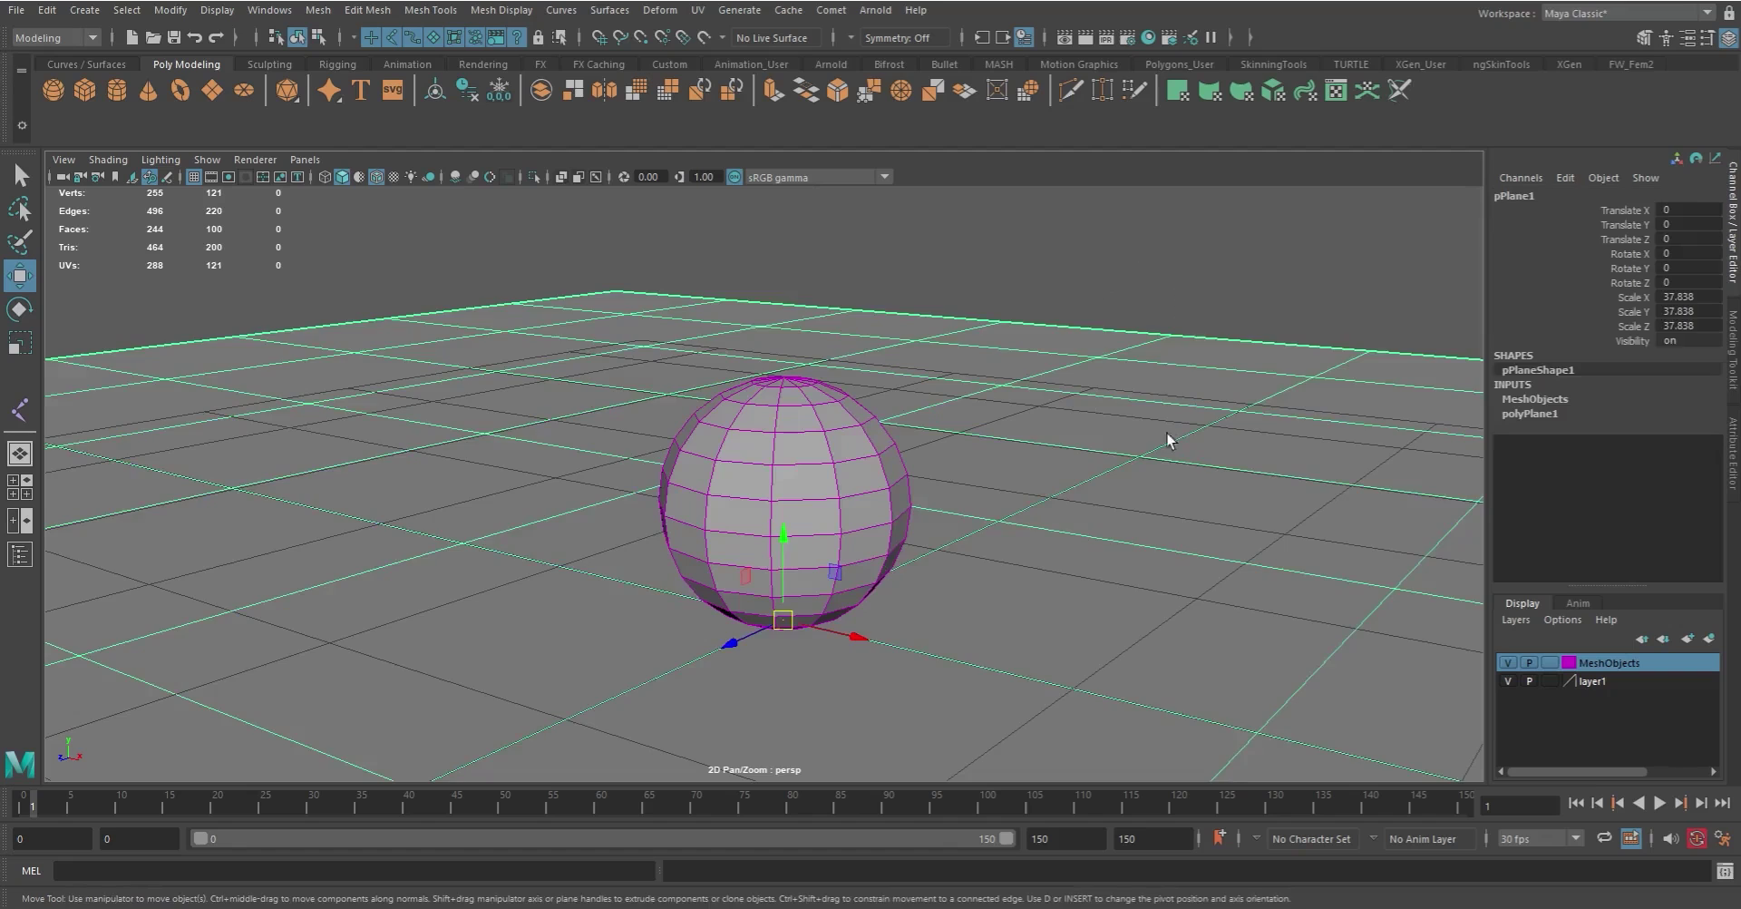
pyautogui.click(1106, 272)
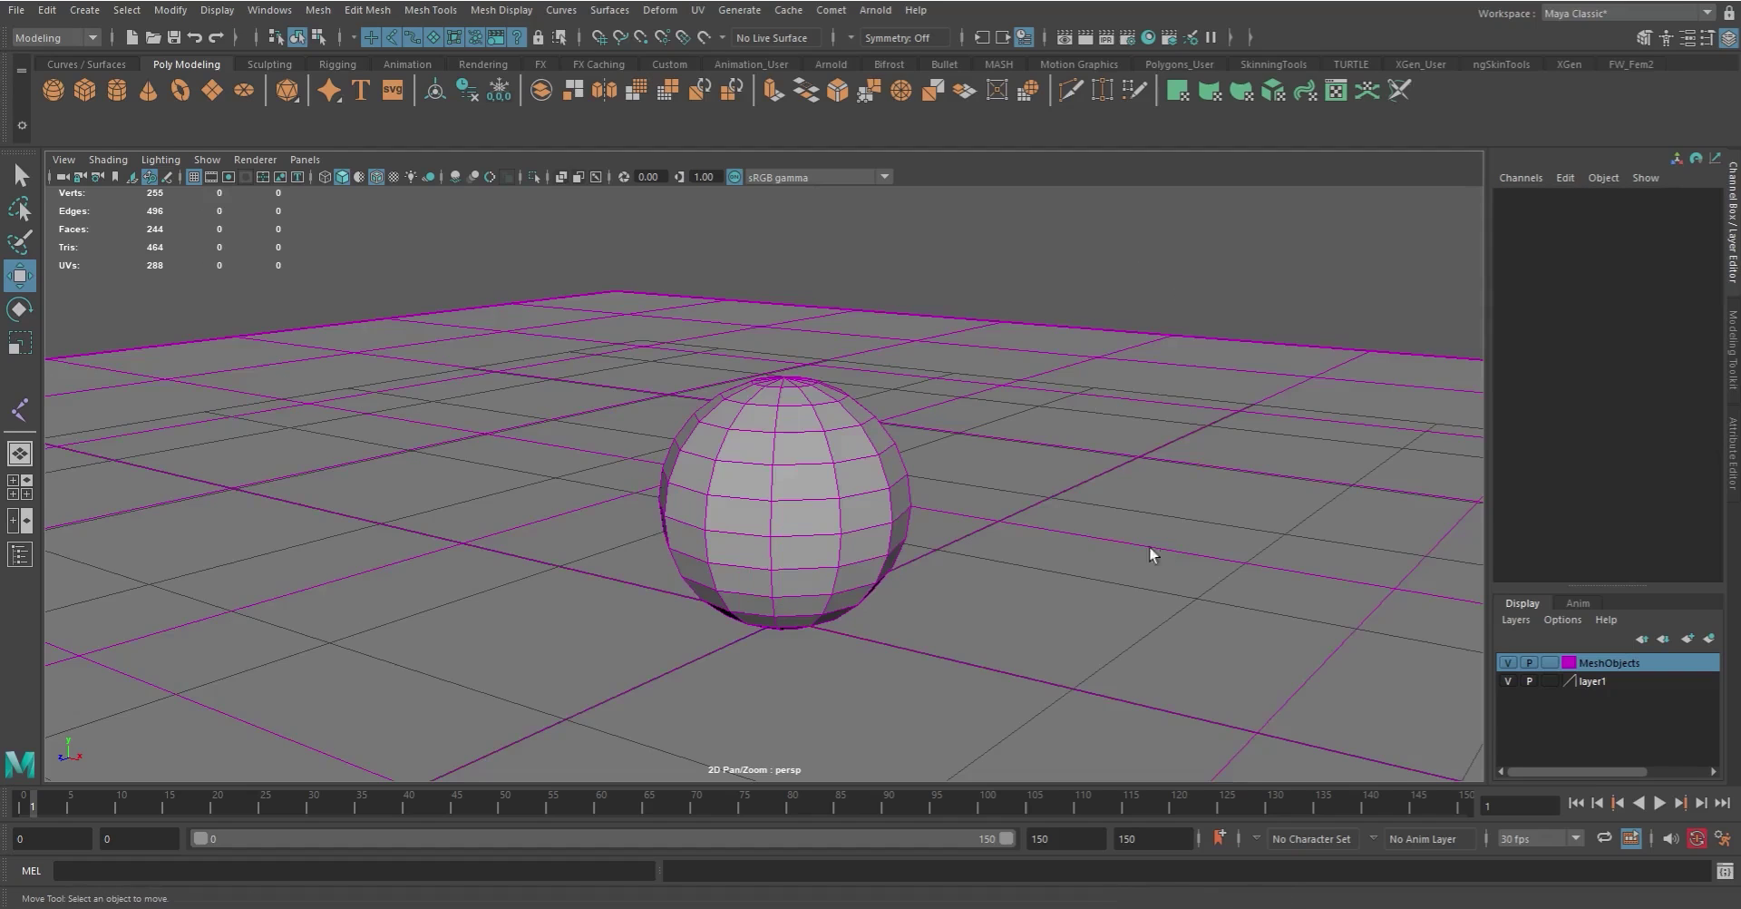
# Step: Set the MeshObjects layer to Template and try to select the sphere
pyautogui.click(1550, 662)
pyautogui.moveTo(768, 413); pyautogui.dragTo(770, 415)
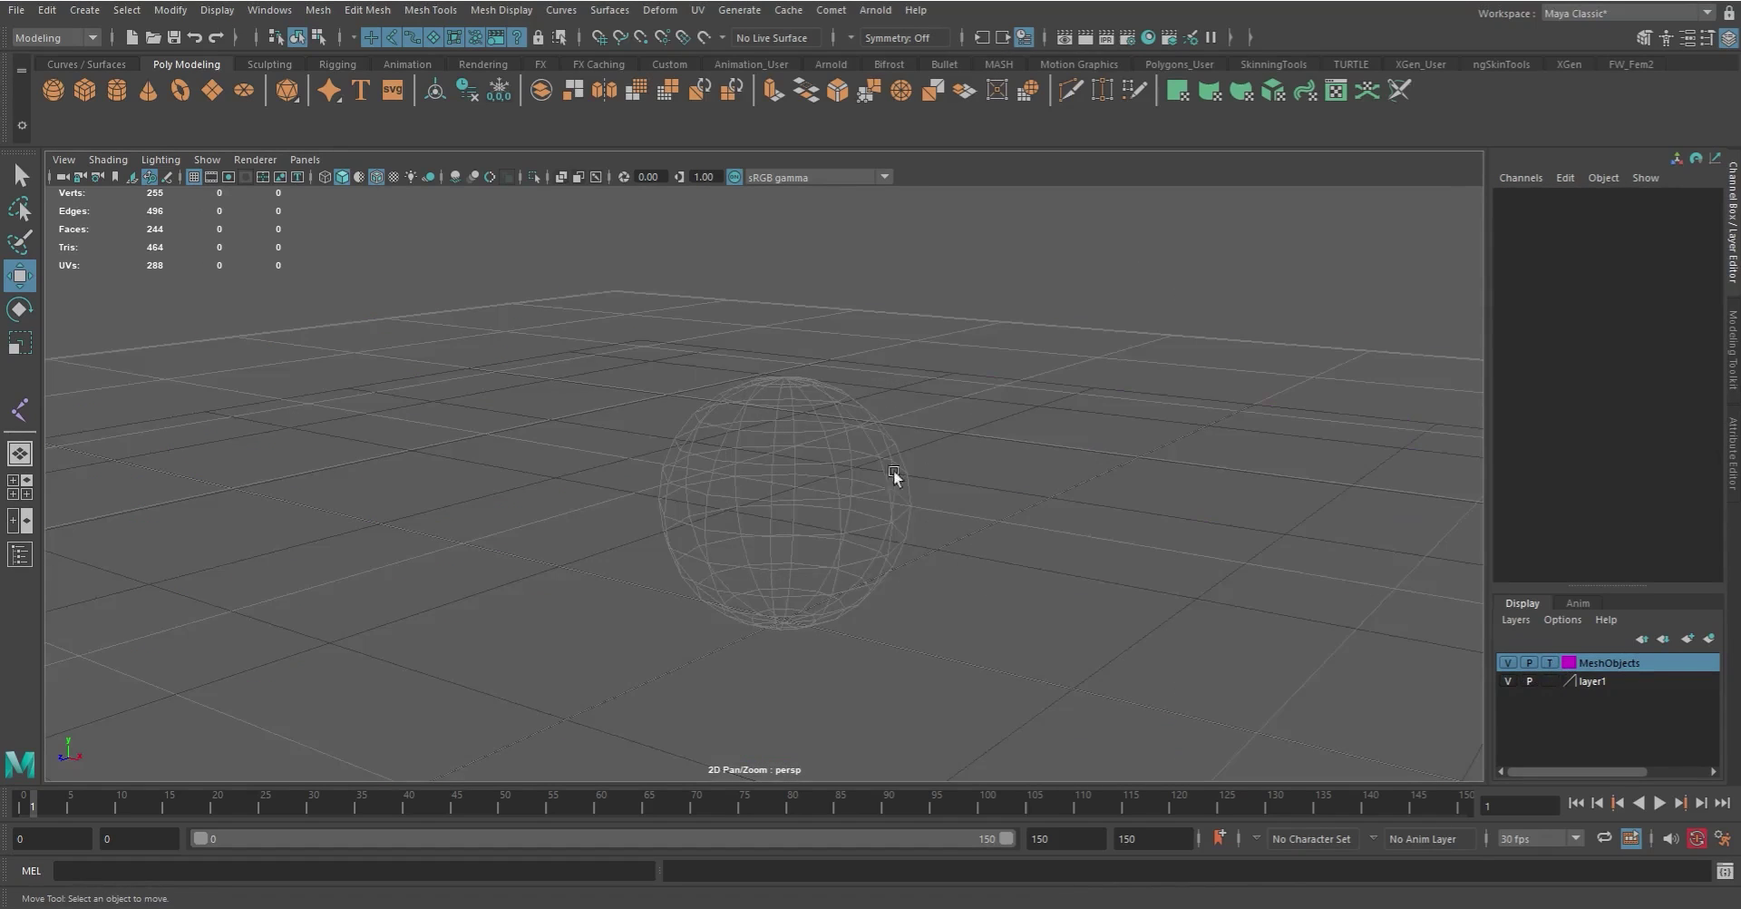
pyautogui.moveTo(752, 279); pyautogui.dragTo(981, 480)
# Step: Set the MeshObjects layer to Reference and repeatedly try to box-select the sphere and plane
pyautogui.click(1550, 662)
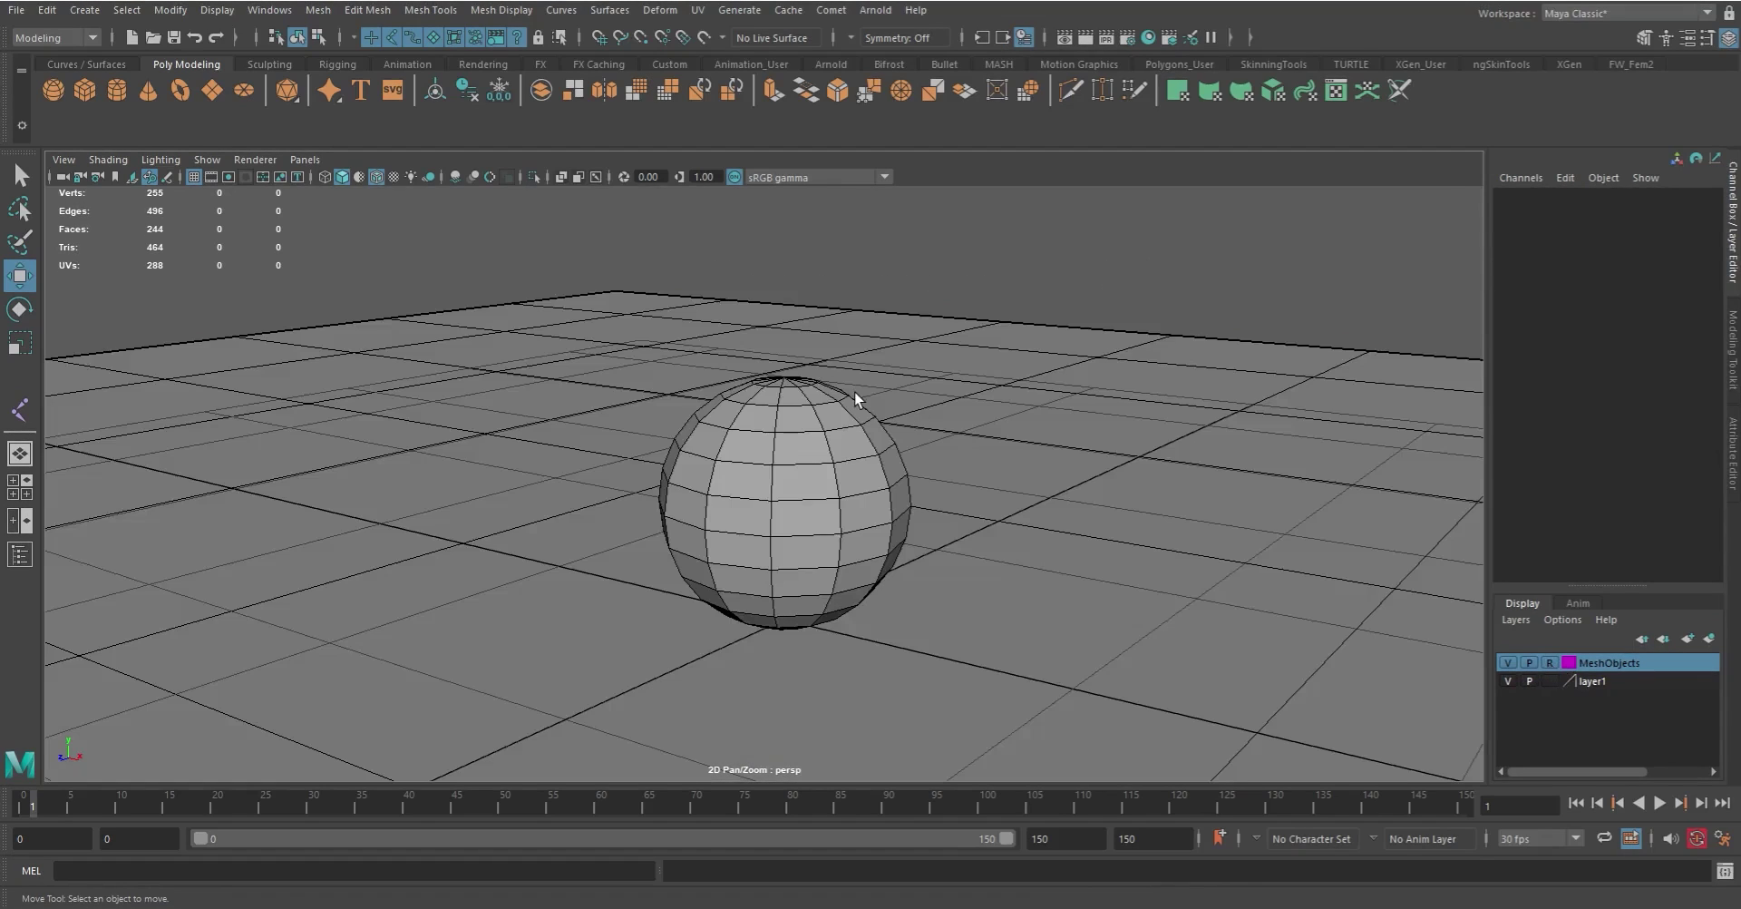
pyautogui.moveTo(736, 217); pyautogui.dragTo(933, 501)
pyautogui.moveTo(963, 268); pyautogui.dragTo(1198, 509)
pyautogui.moveTo(636, 353); pyautogui.dragTo(869, 570)
pyautogui.moveTo(789, 299); pyautogui.dragTo(998, 527)
pyautogui.moveTo(642, 261); pyautogui.dragTo(938, 585)
# Step: Return the MeshObjects layer from Reference to normal display and select the plane and sphere together
pyautogui.click(1550, 662)
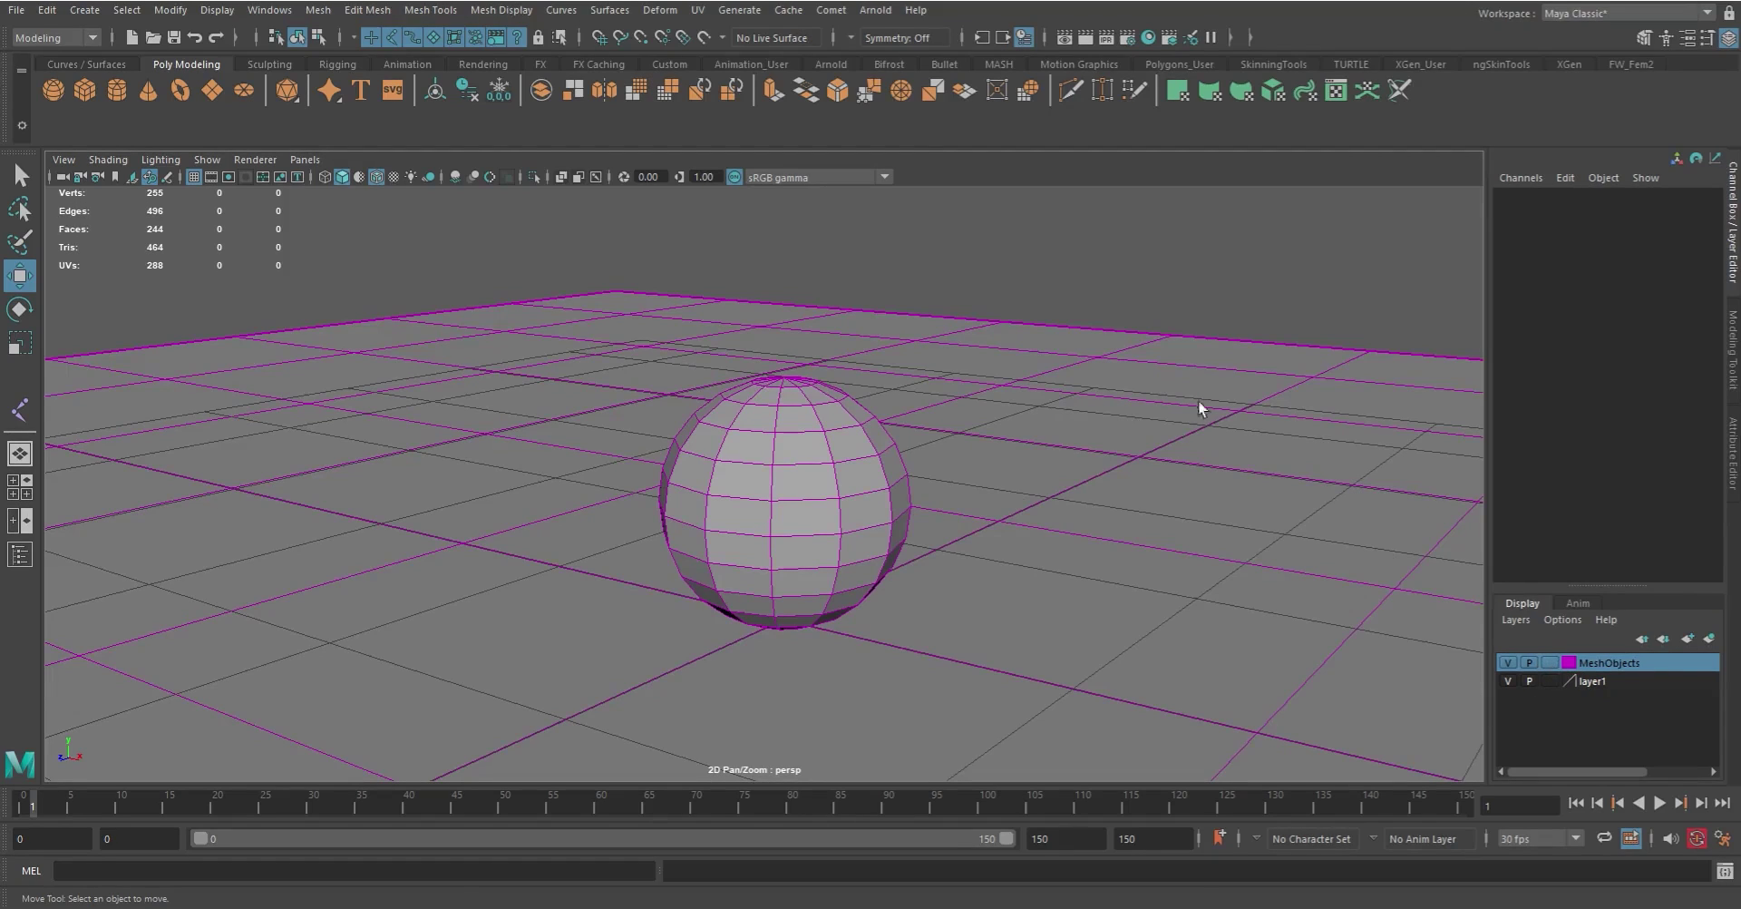
pyautogui.click(1154, 466)
pyautogui.click(795, 460)
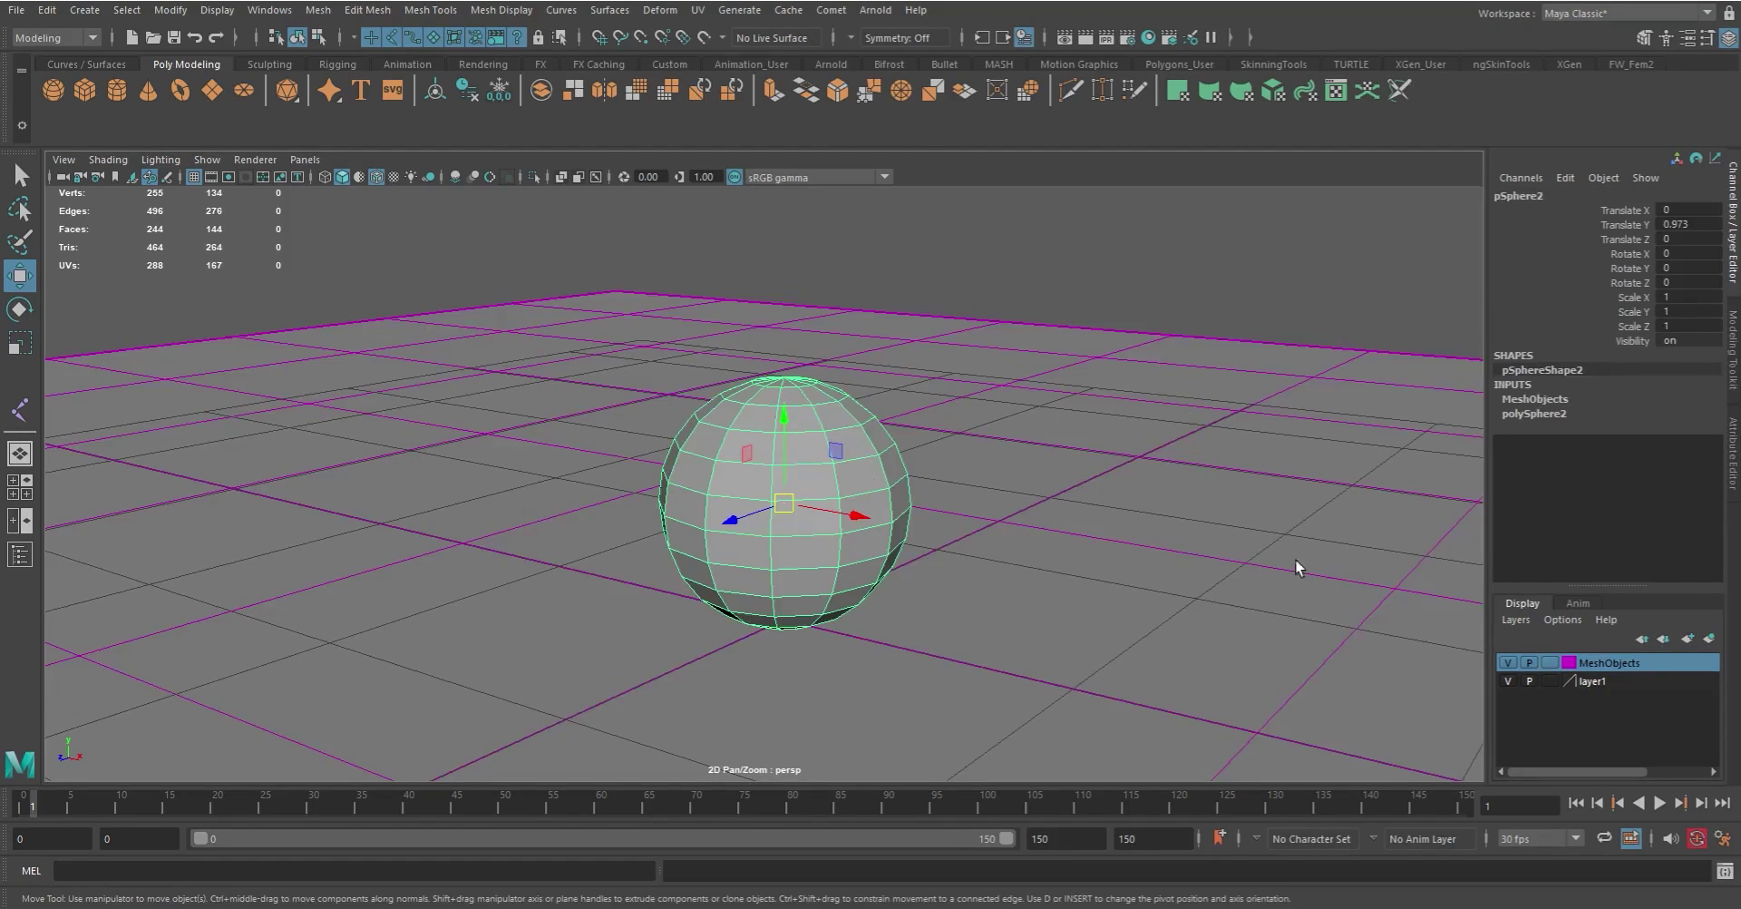
pyautogui.moveTo(1152, 272); pyautogui.dragTo(1197, 344)
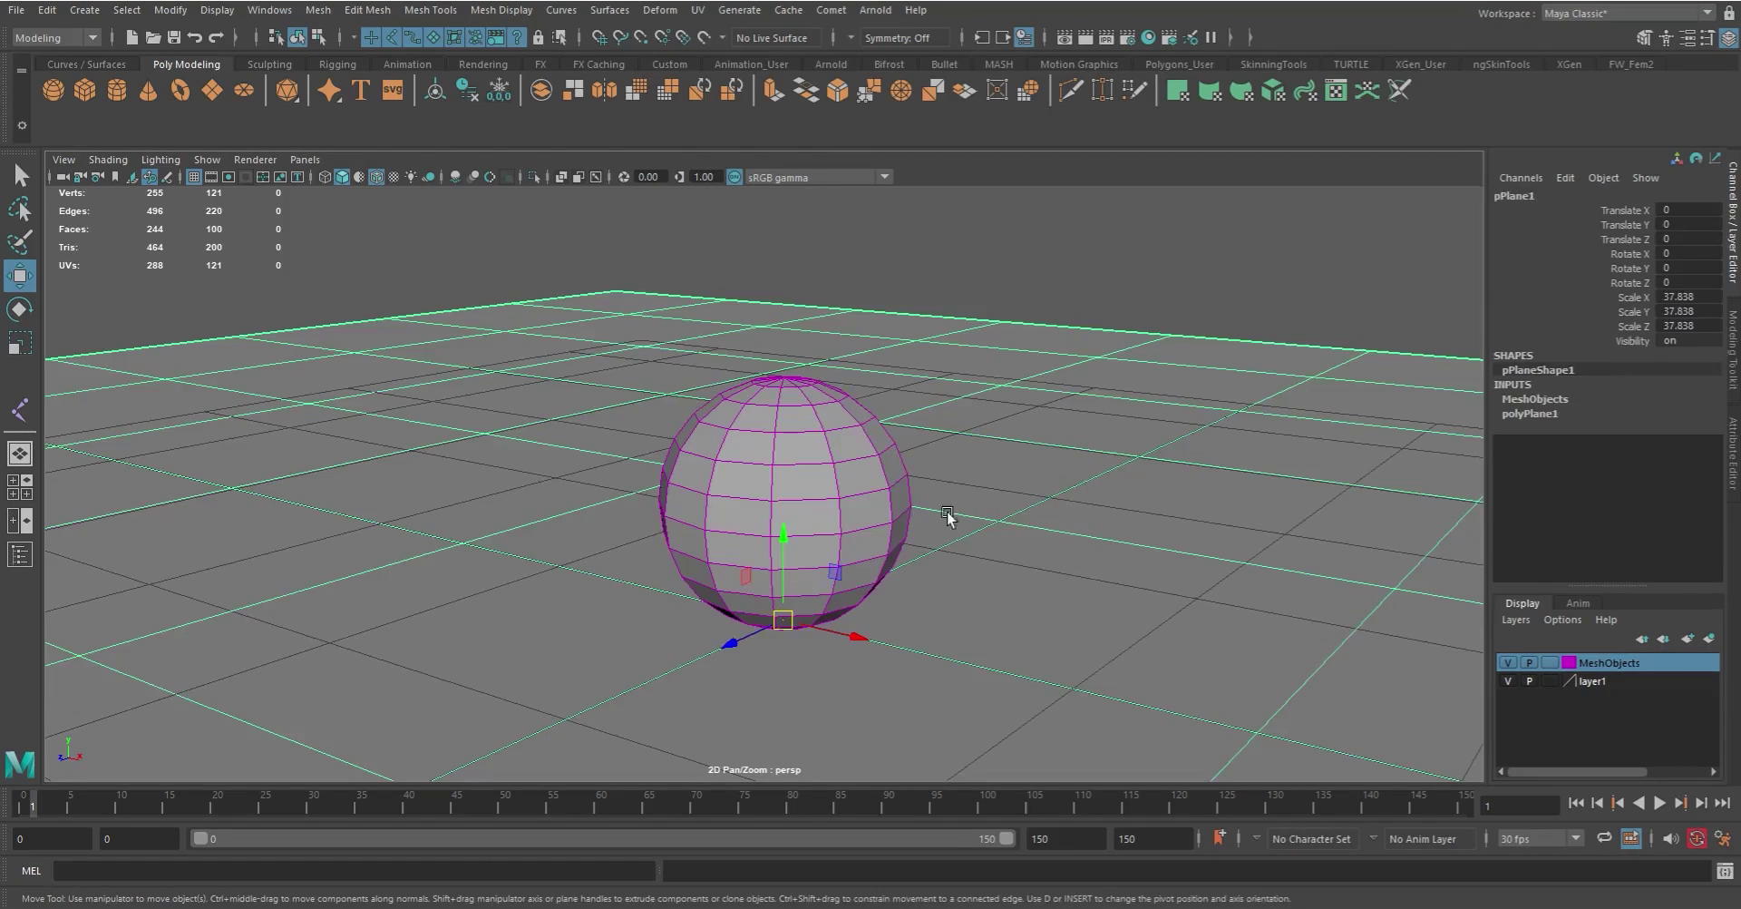
pyautogui.click(824, 448)
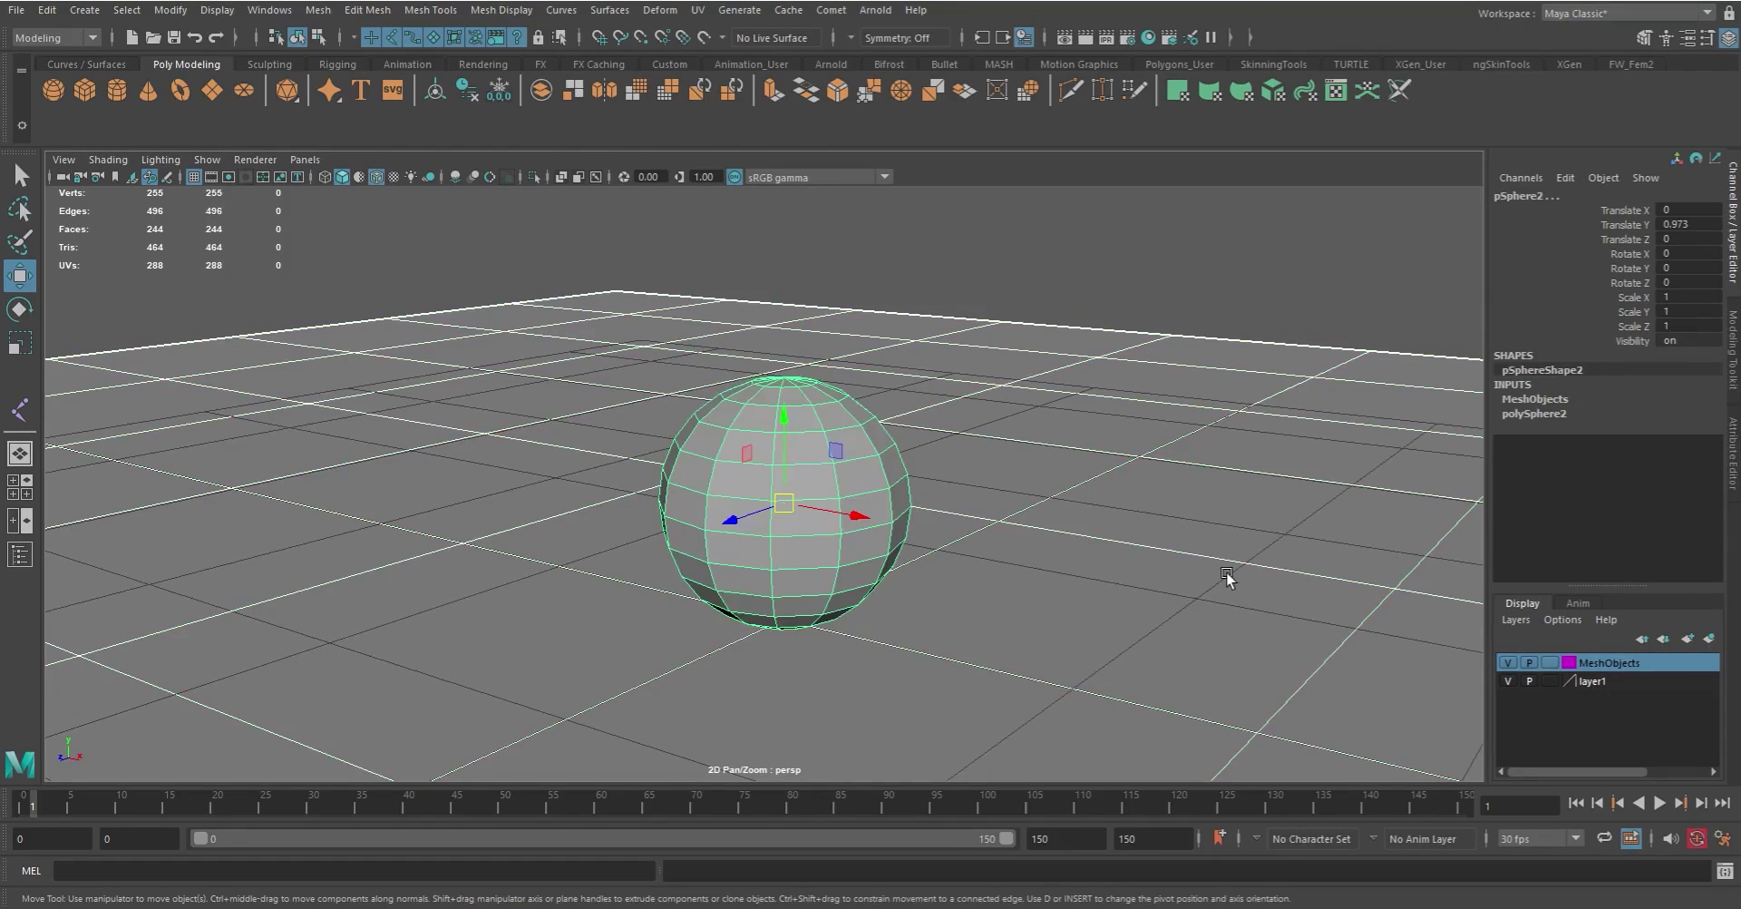
# Step: Remove the MeshObjects layer's colour and check its wireframe by selecting the plane and clearing the selection
pyautogui.doubleClick(1568, 662)
pyautogui.click(1004, 650)
pyautogui.click(999, 693)
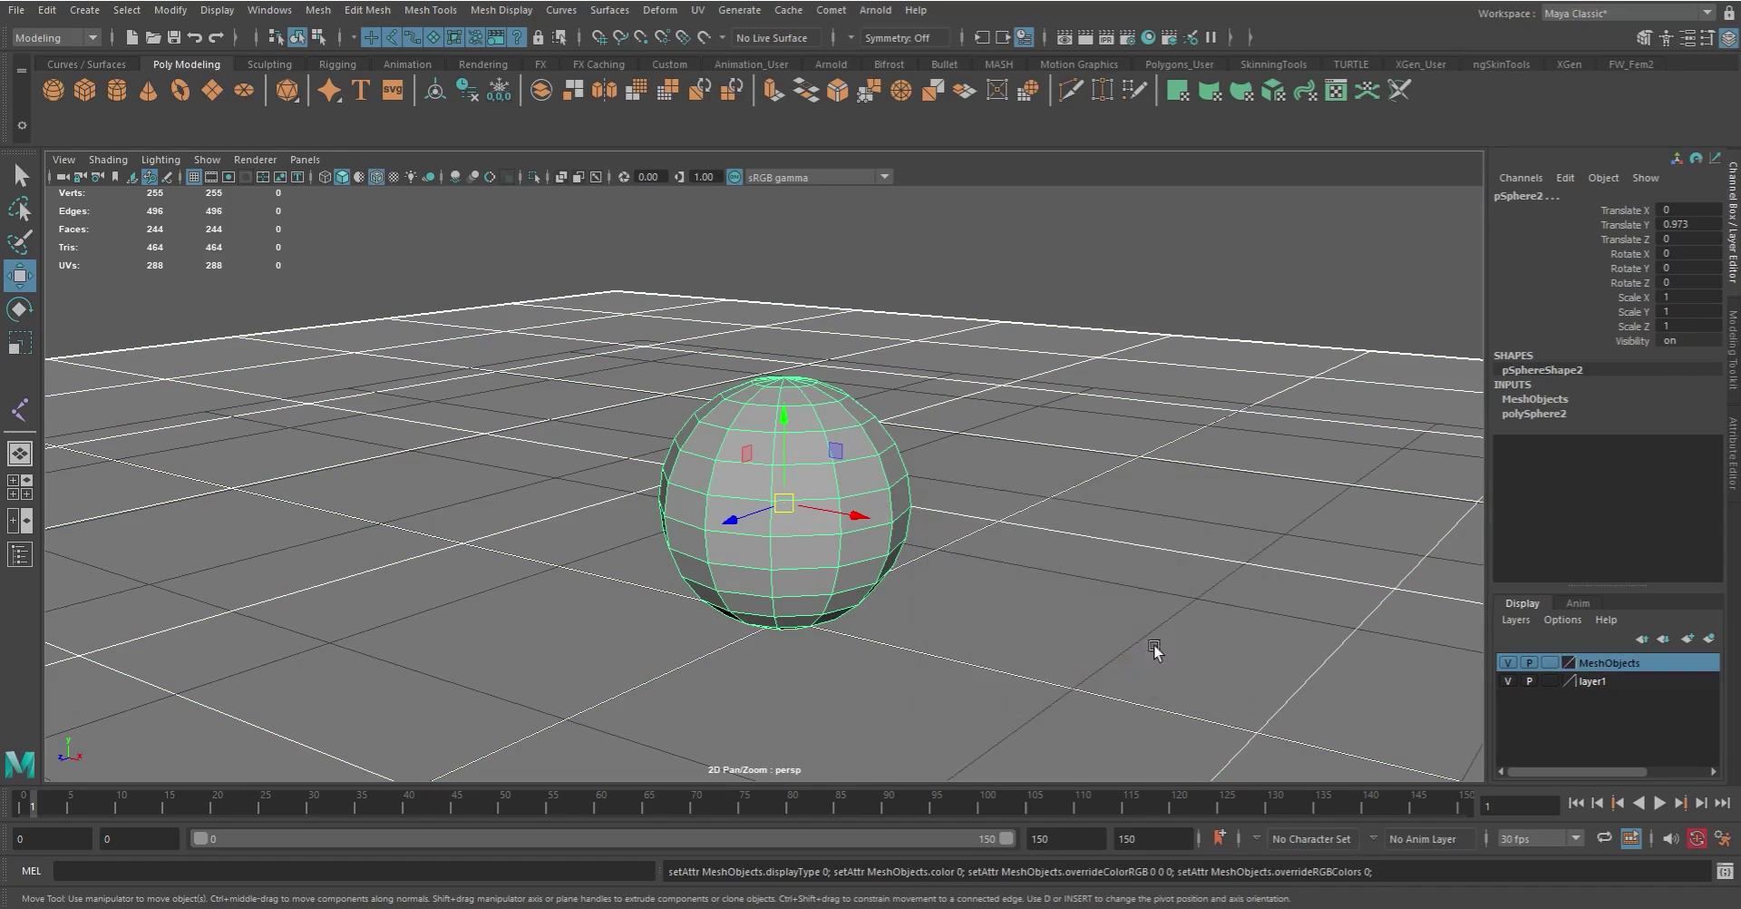
pyautogui.click(1188, 326)
pyautogui.click(1073, 532)
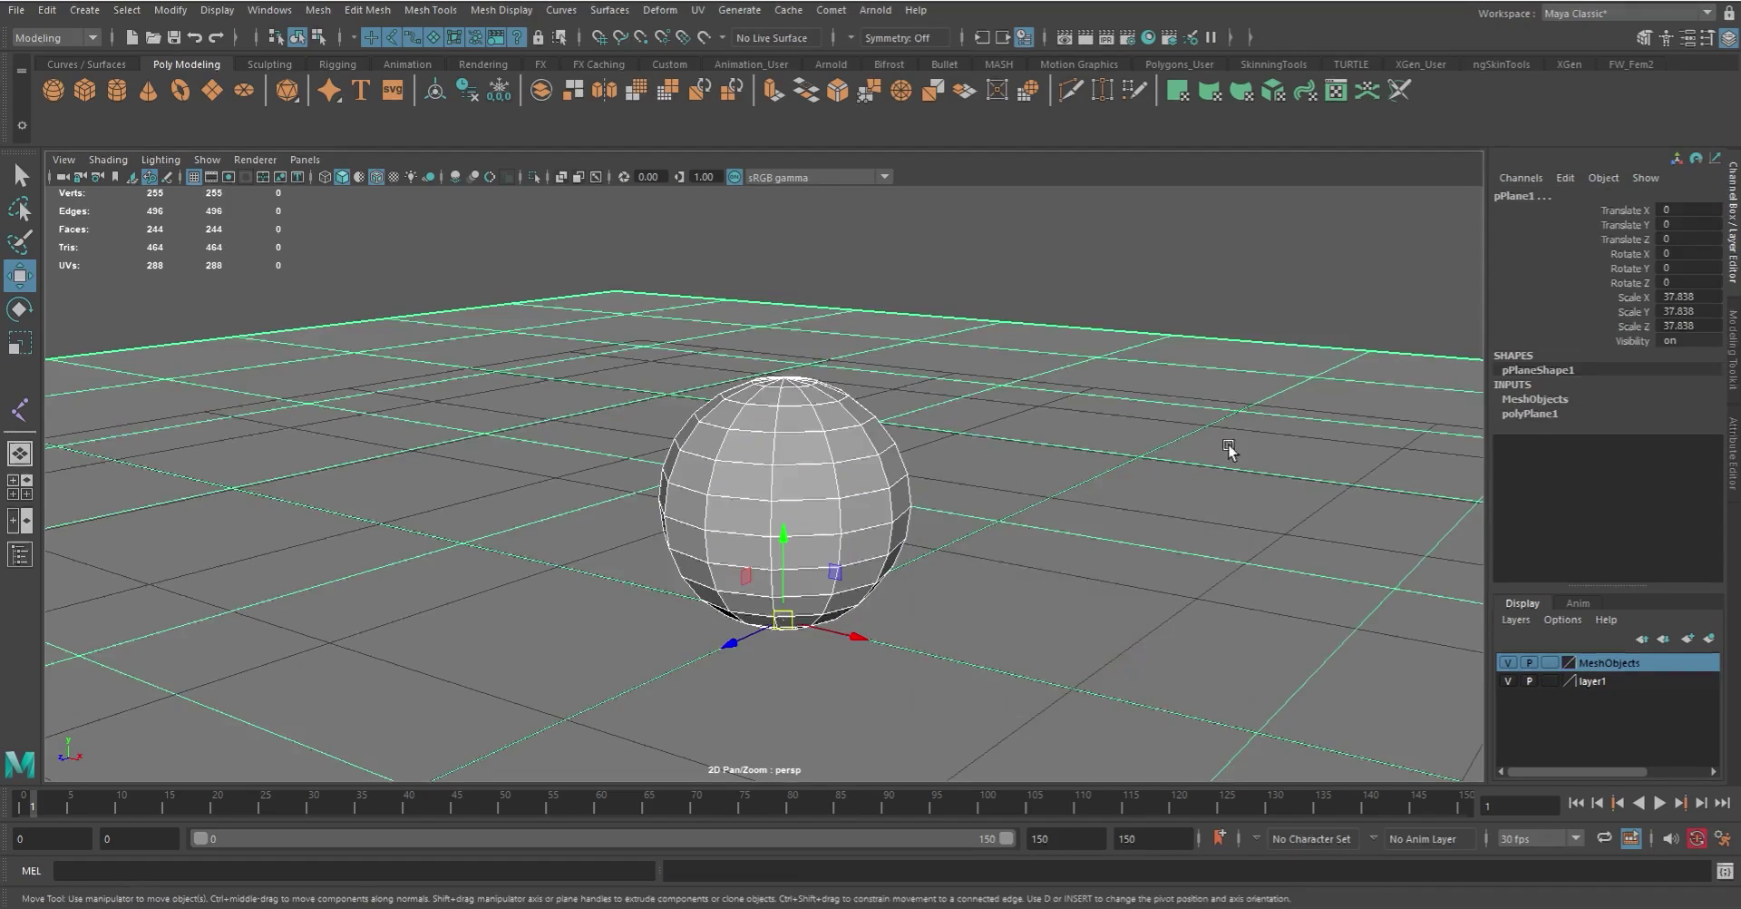
pyautogui.click(1227, 245)
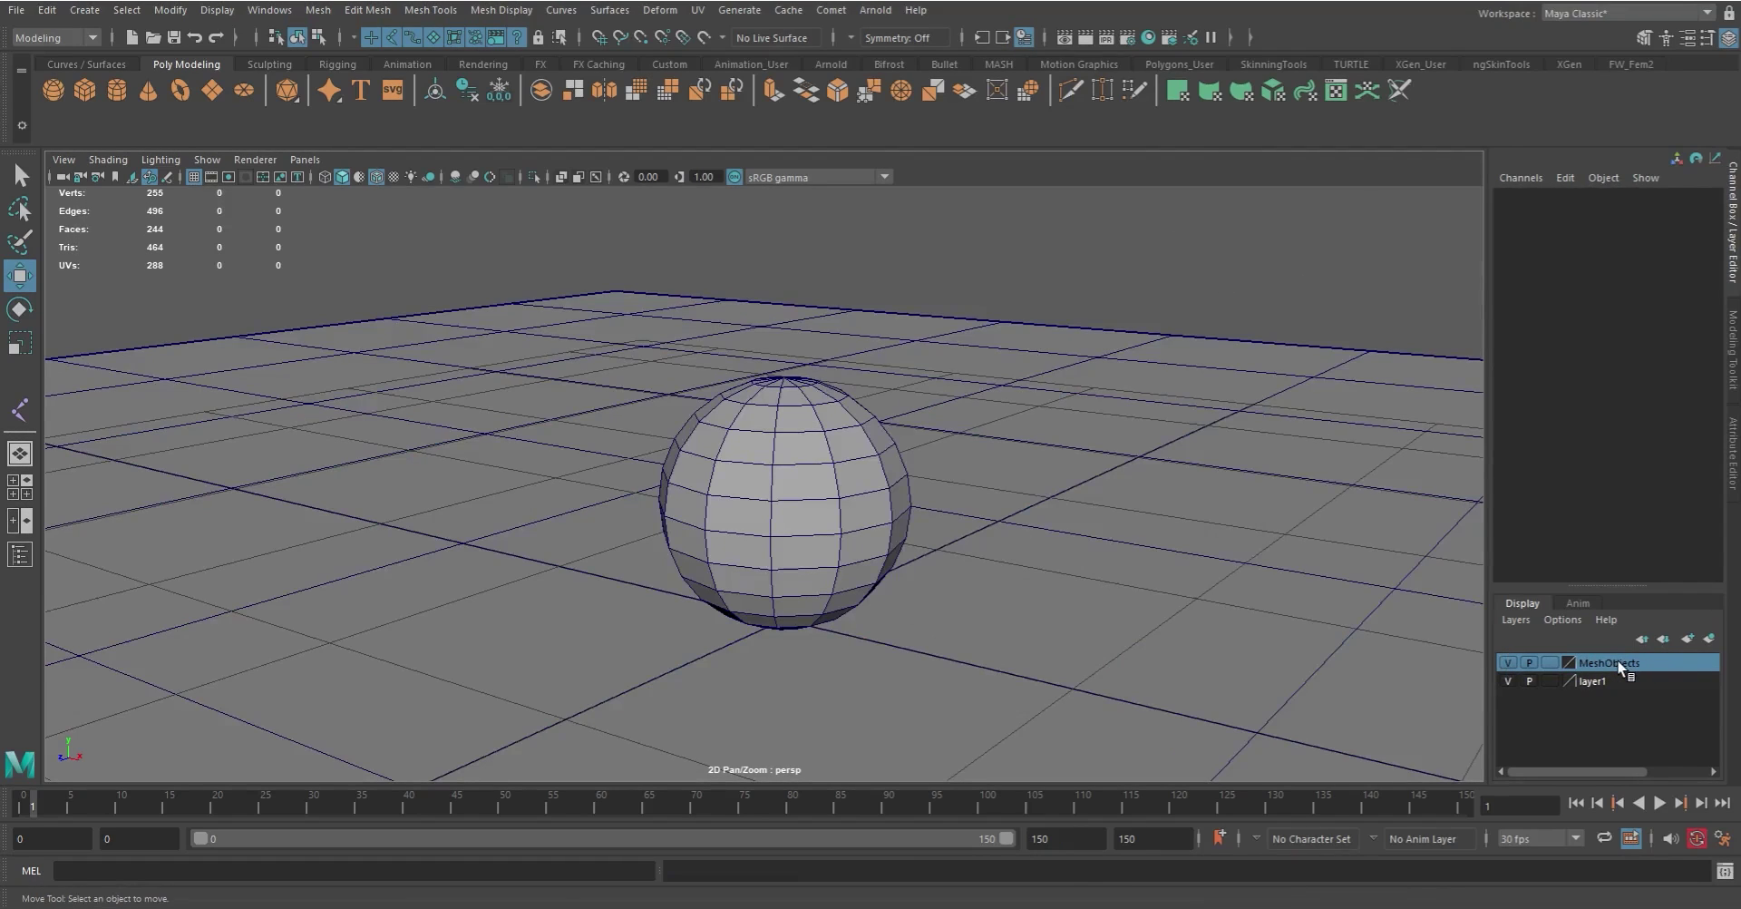
# Step: Toggle the MeshObjects layer's visibility off and on several times, and toggle its display during playback off and on
pyautogui.click(1508, 662)
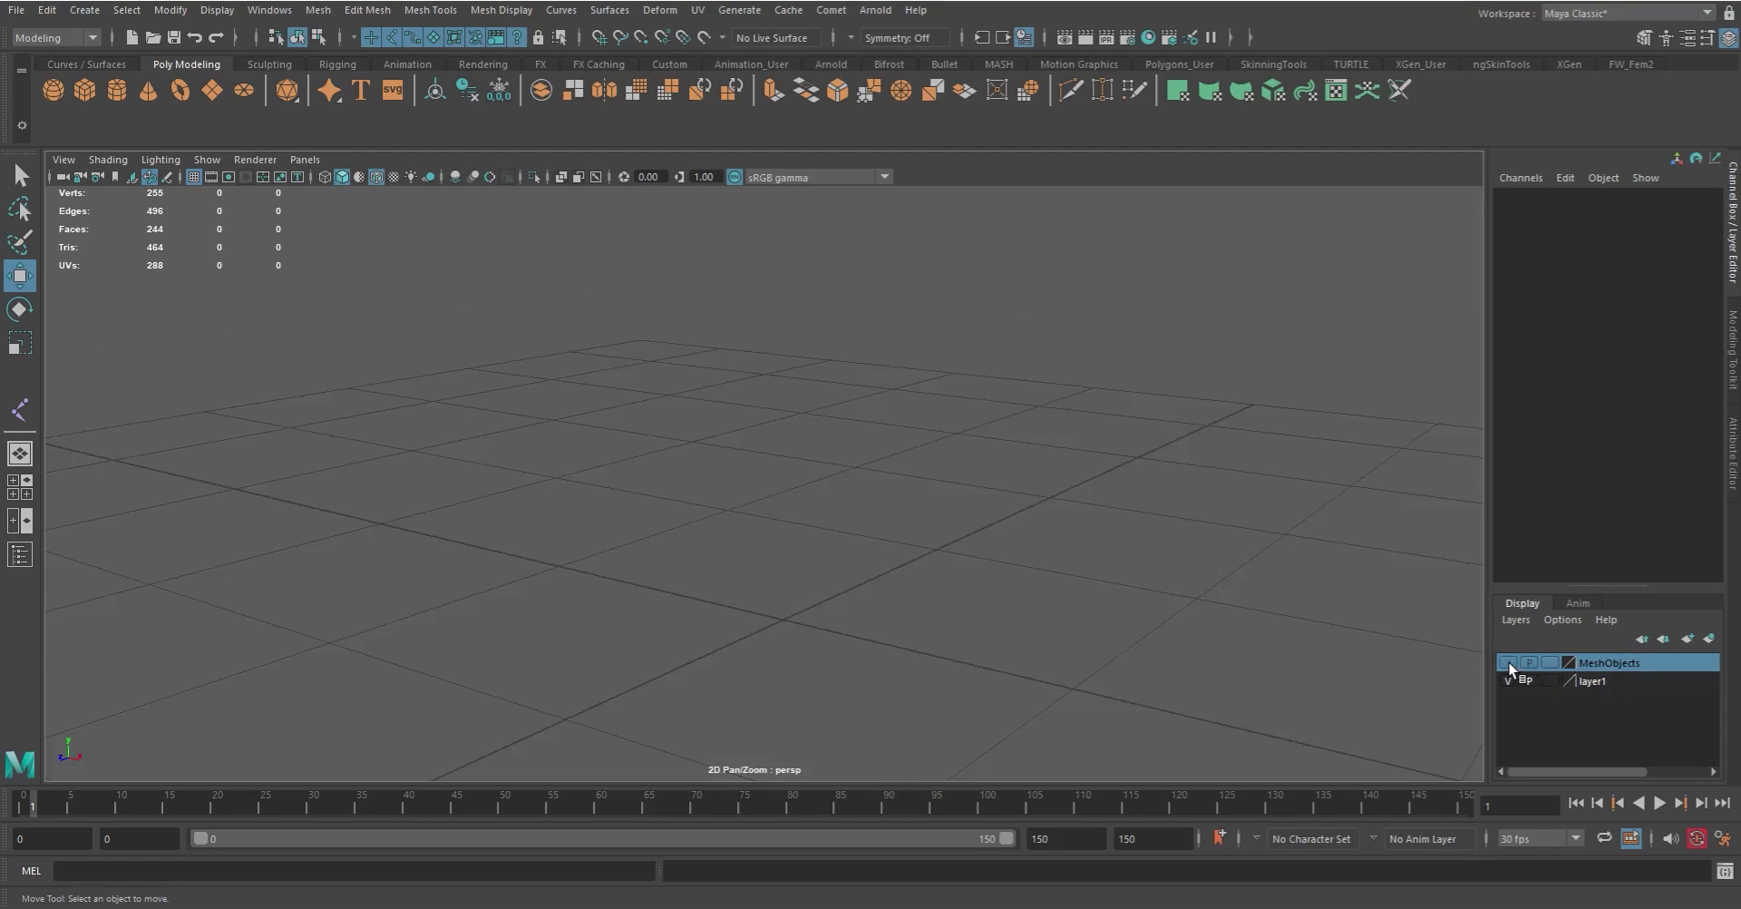
pyautogui.click(1509, 663)
pyautogui.click(1509, 664)
pyautogui.click(1509, 664)
pyautogui.click(1509, 664)
pyautogui.click(1530, 663)
pyautogui.click(1528, 662)
pyautogui.click(1511, 662)
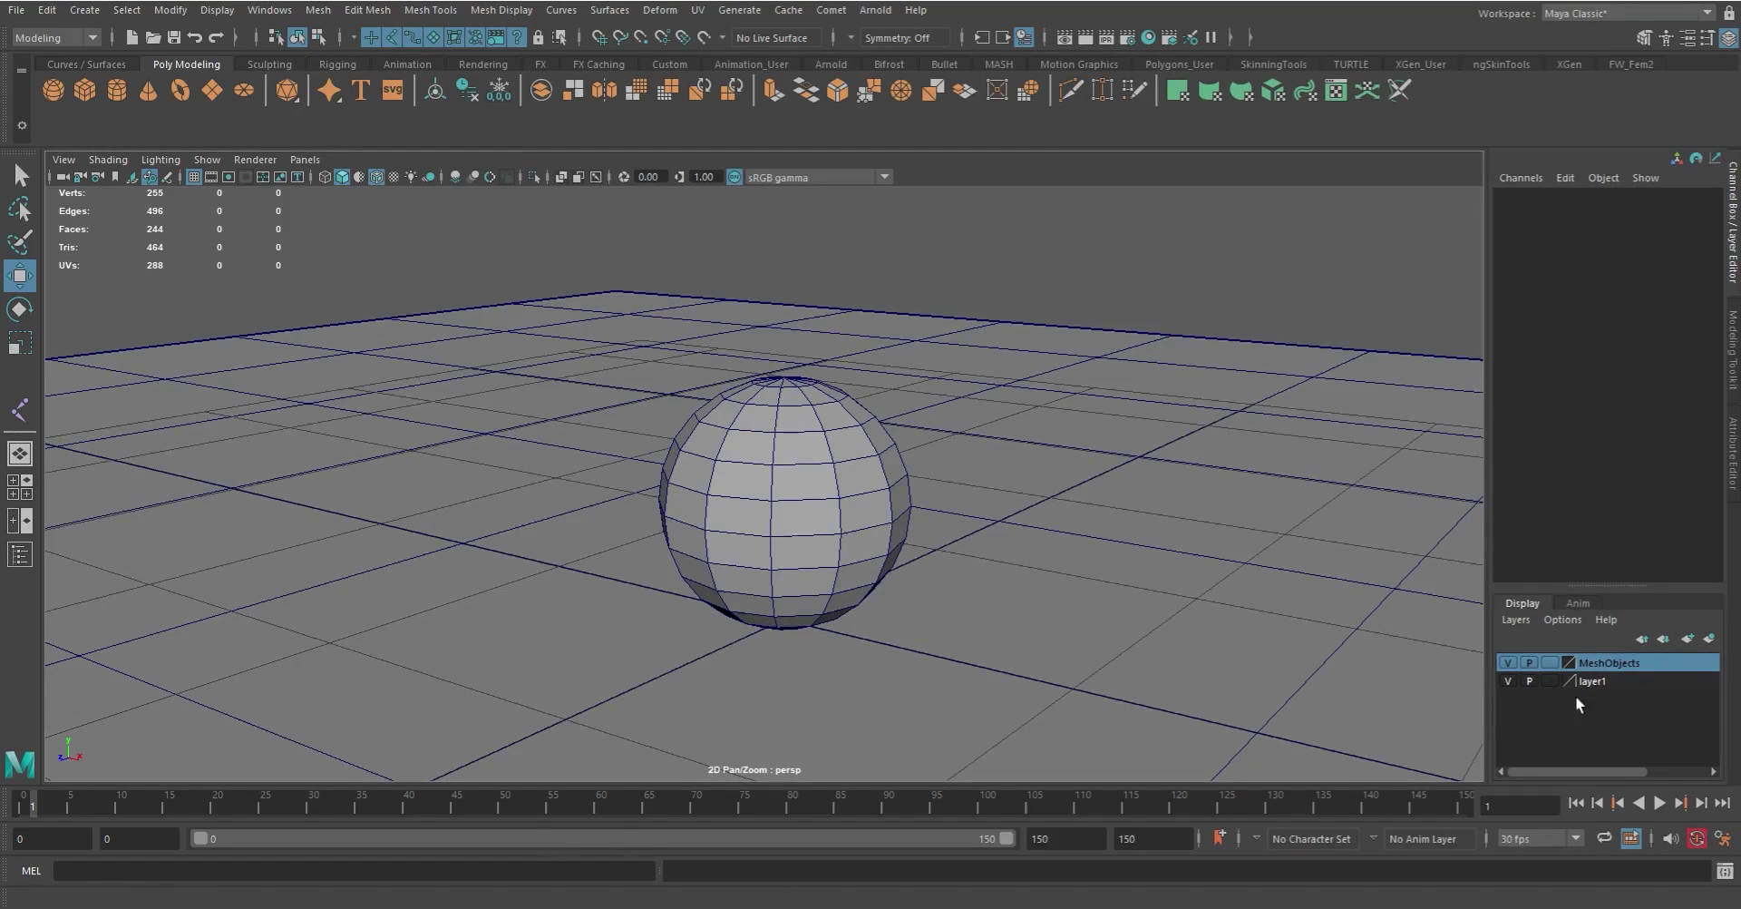
# Step: Delete the display layer layer1
pyautogui.click(1600, 680)
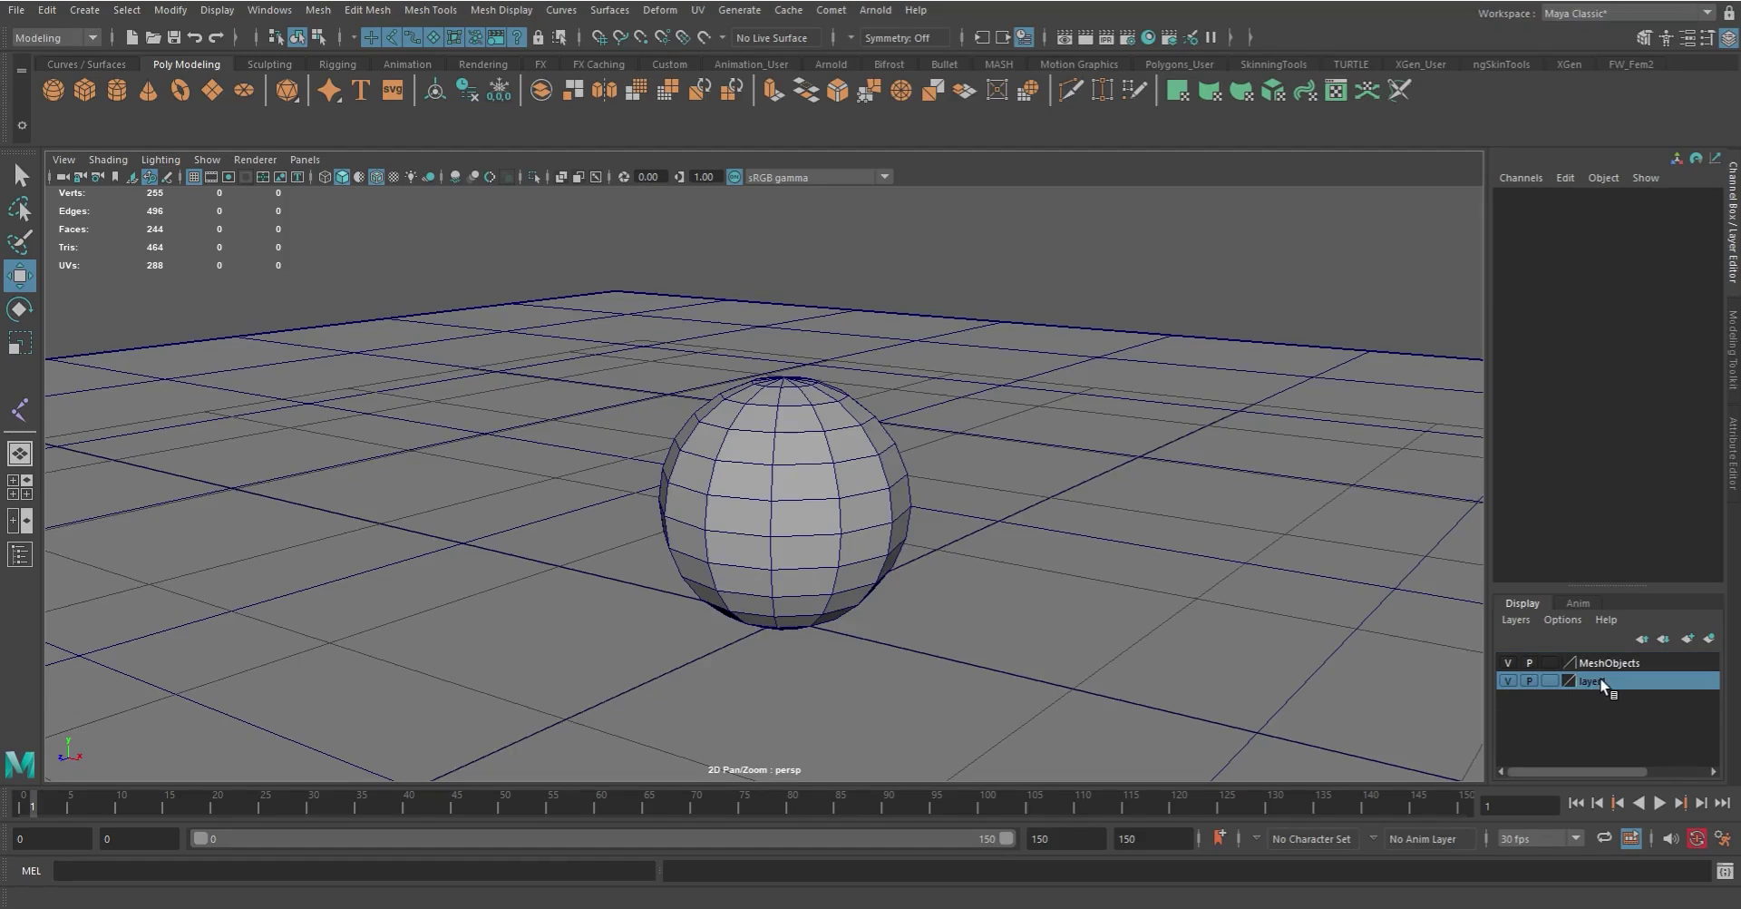
pyautogui.rightClick(1599, 679)
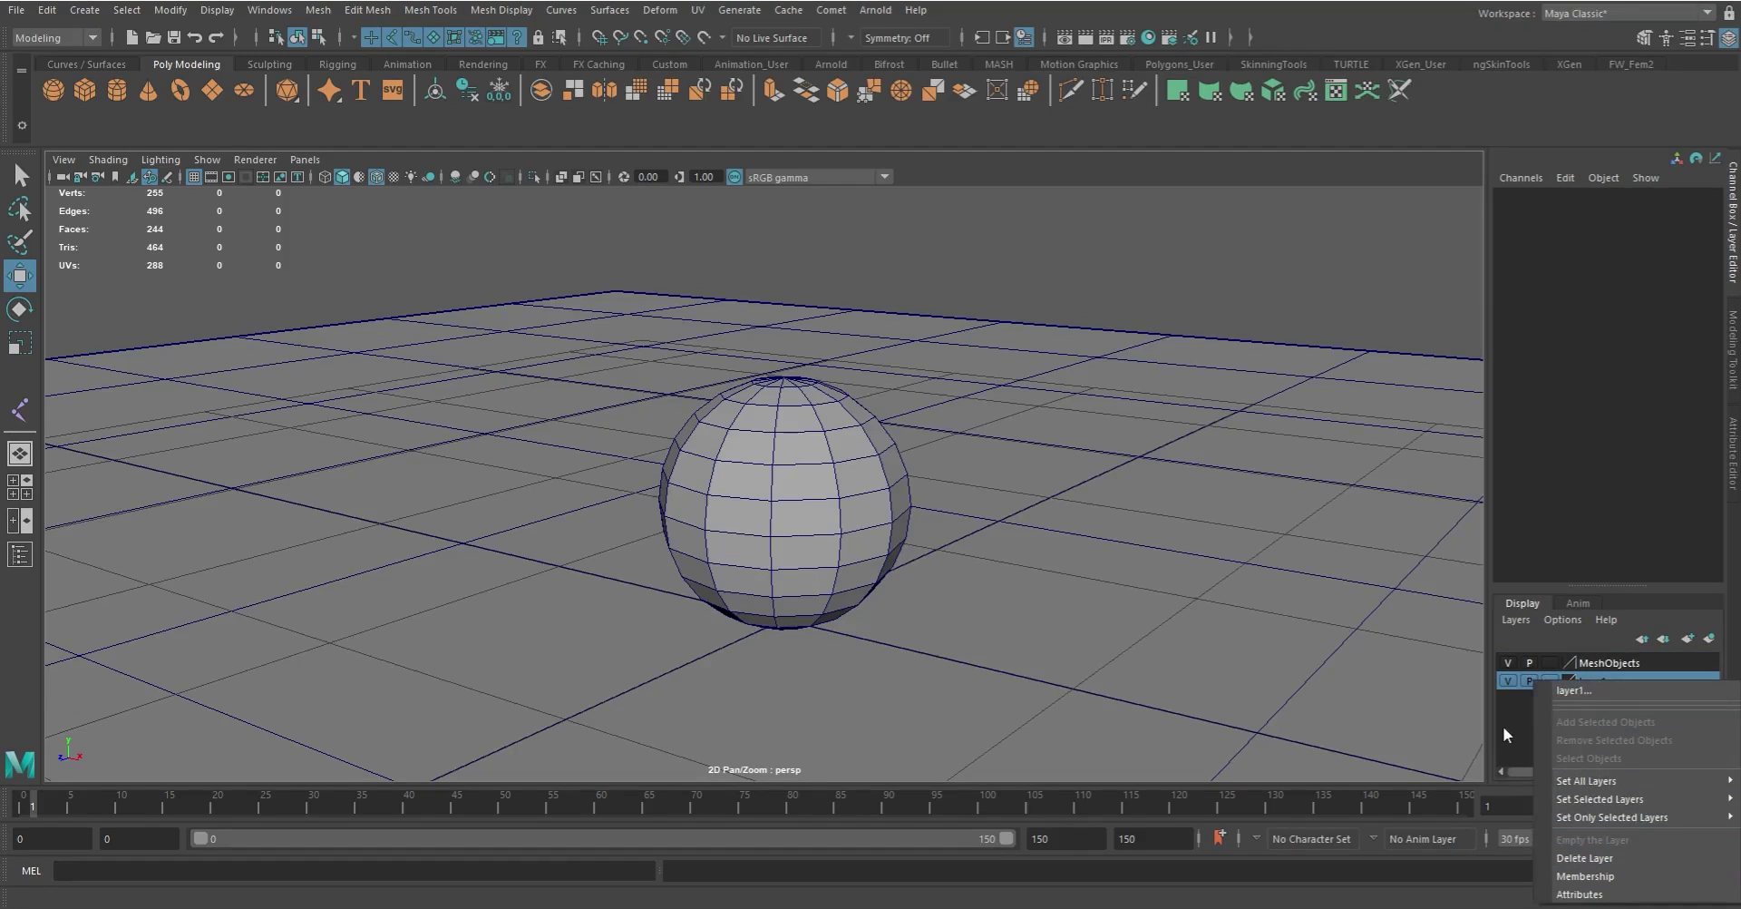
pyautogui.click(1522, 719)
pyautogui.rightClick(1600, 682)
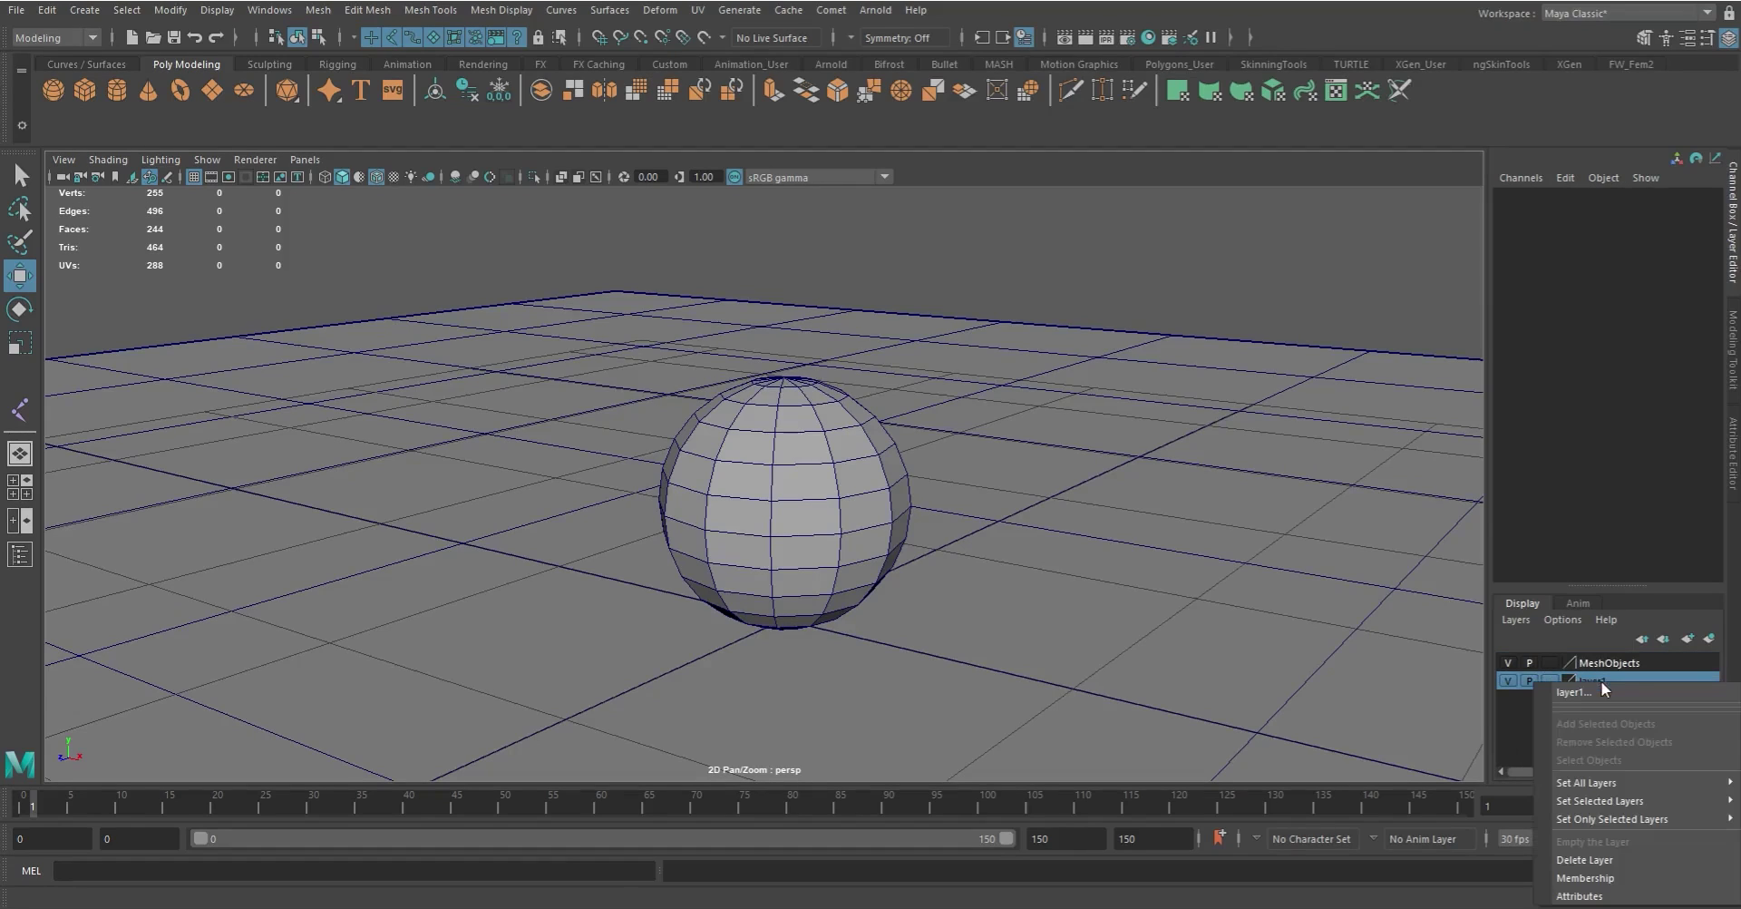
pyautogui.click(1610, 860)
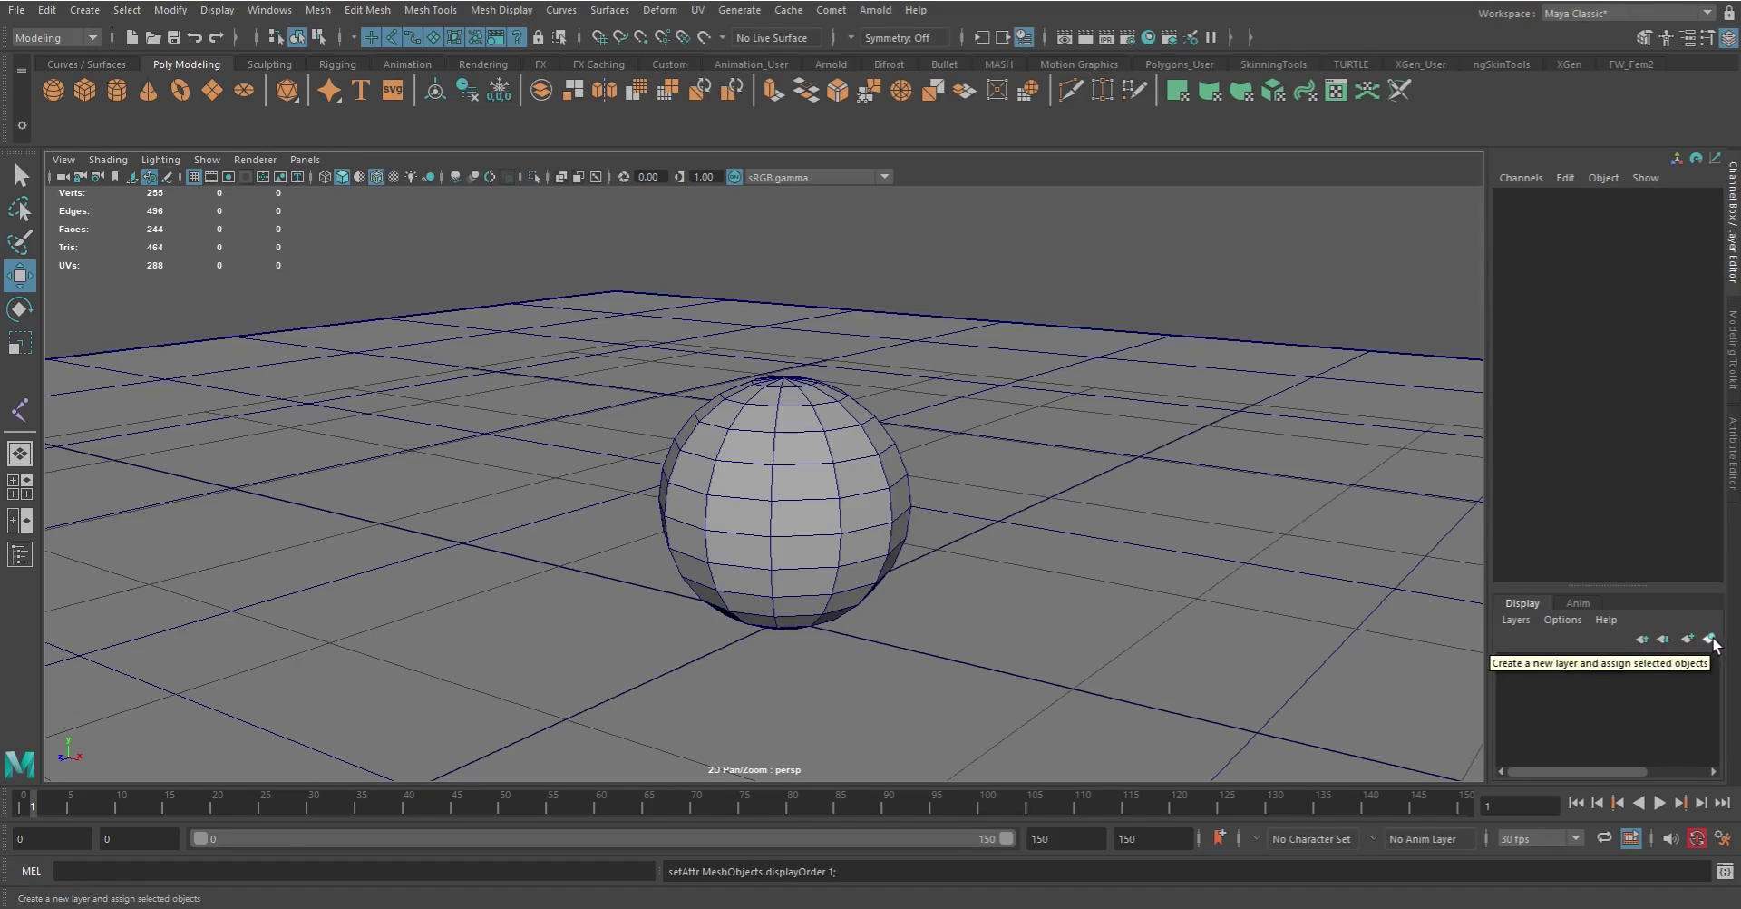
# Step: Create a display layer containing the sphere, name it Sphere, and clear the selection
pyautogui.click(825, 497)
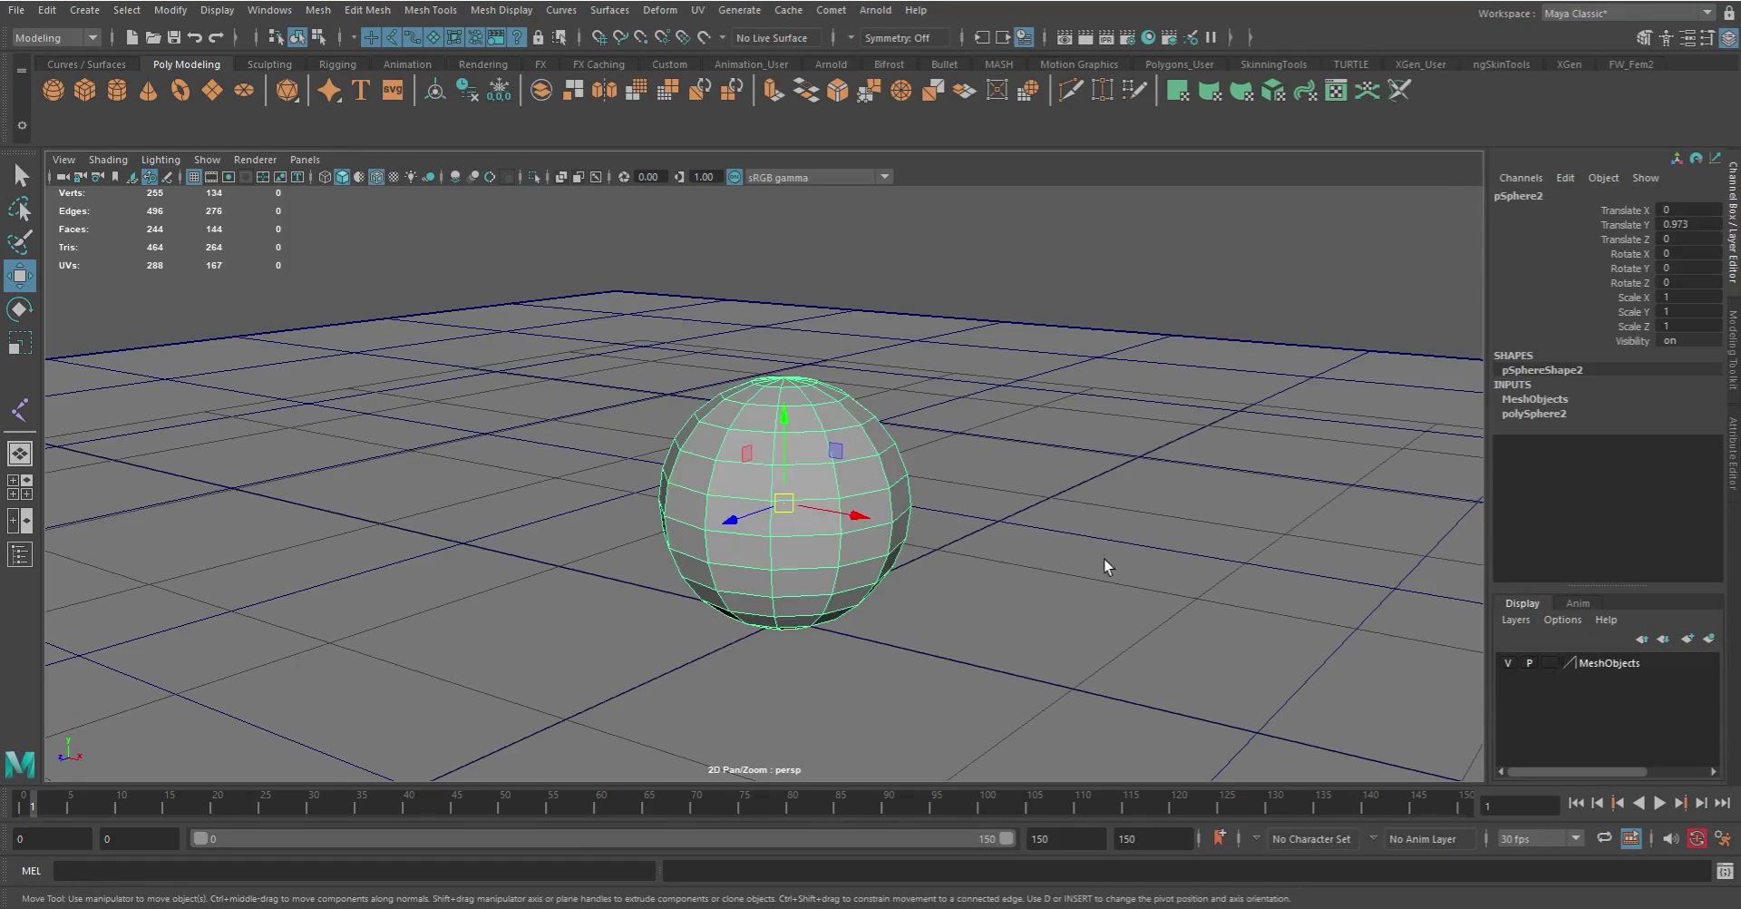
pyautogui.click(1709, 638)
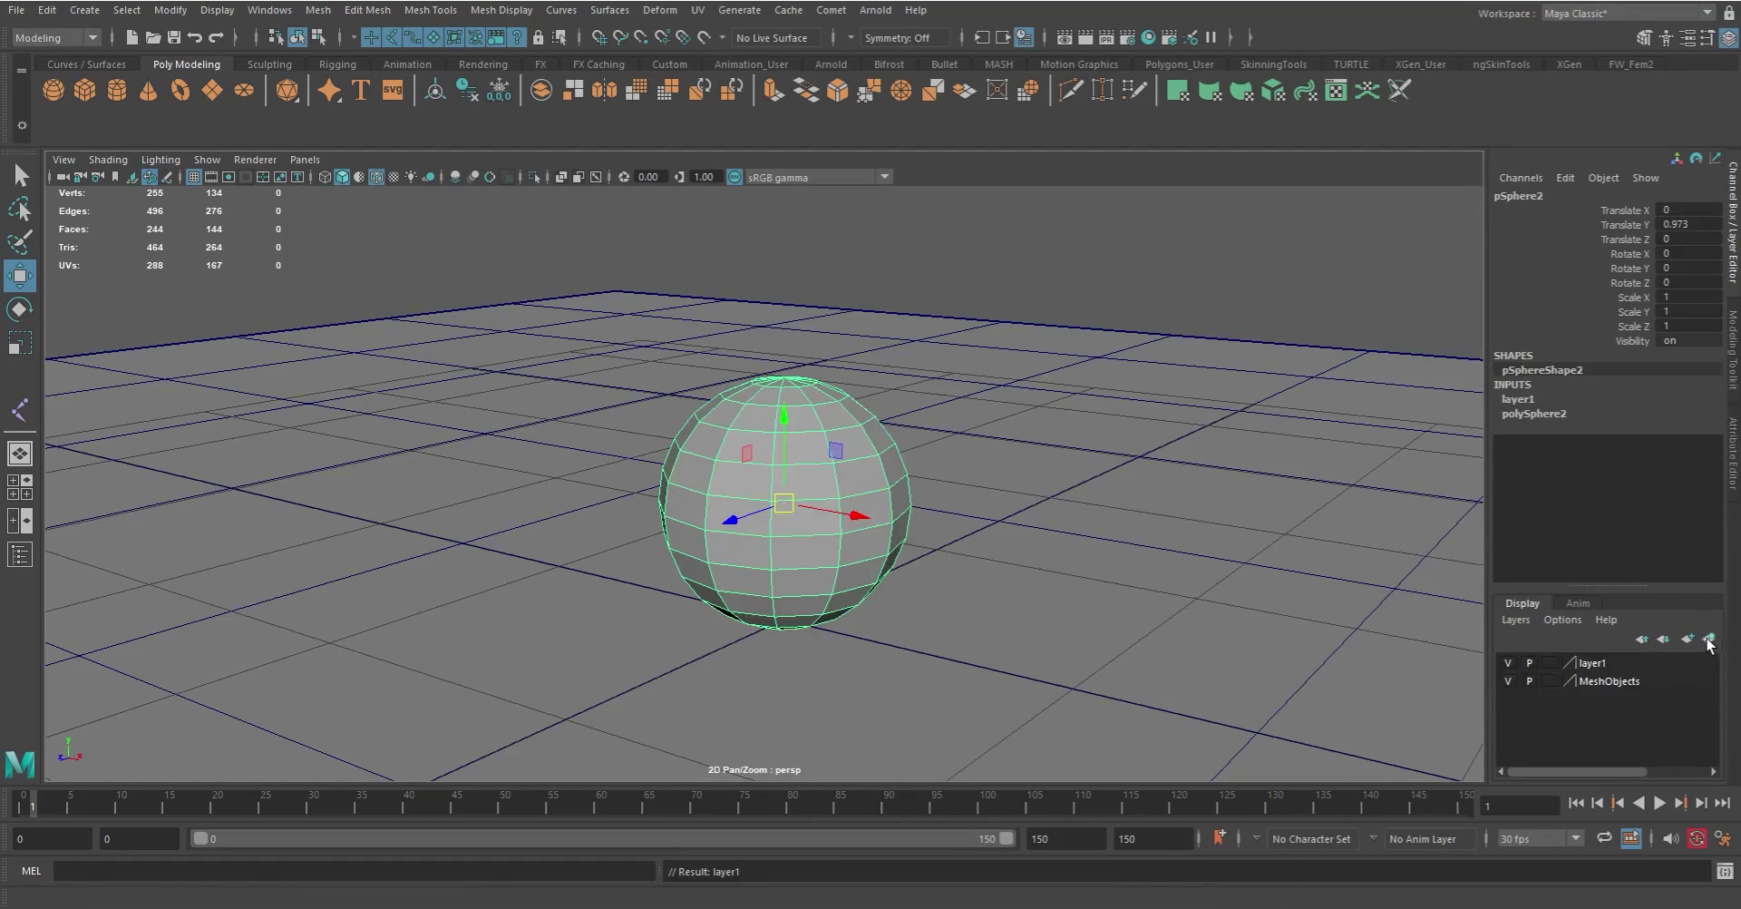
pyautogui.doubleClick(1600, 664)
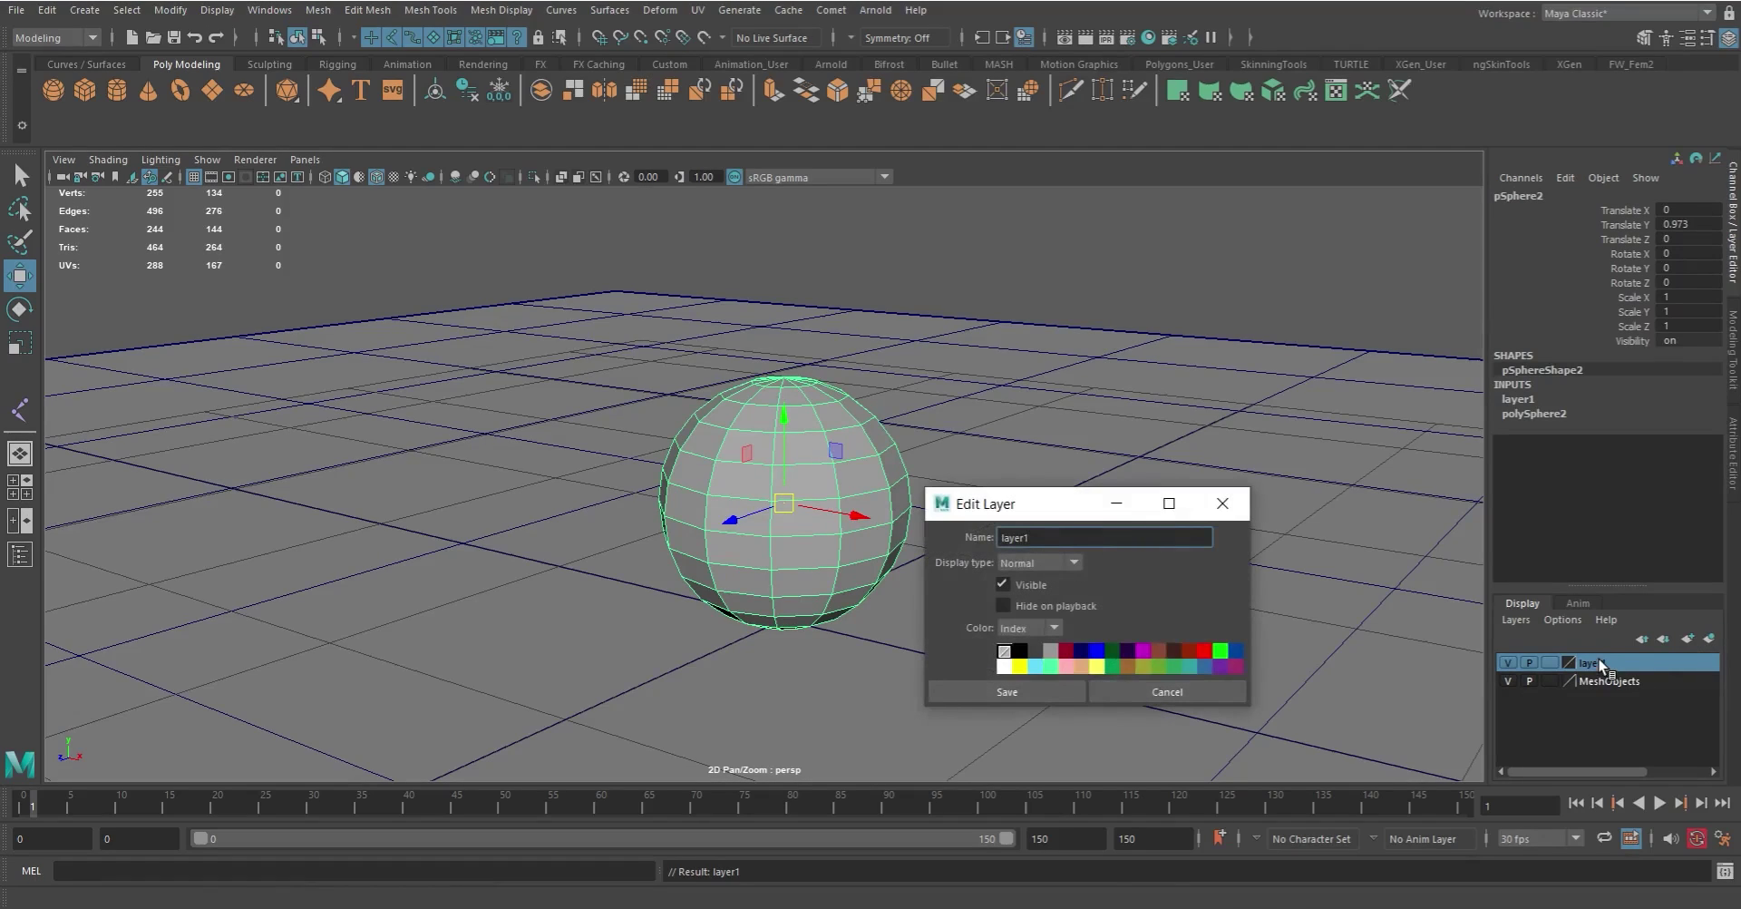
pyautogui.press('BackSpace')
pyautogui.press('BackSpace')
pyautogui.press('BackSpace')
pyautogui.write('Sphere')
pyautogui.press('Return')
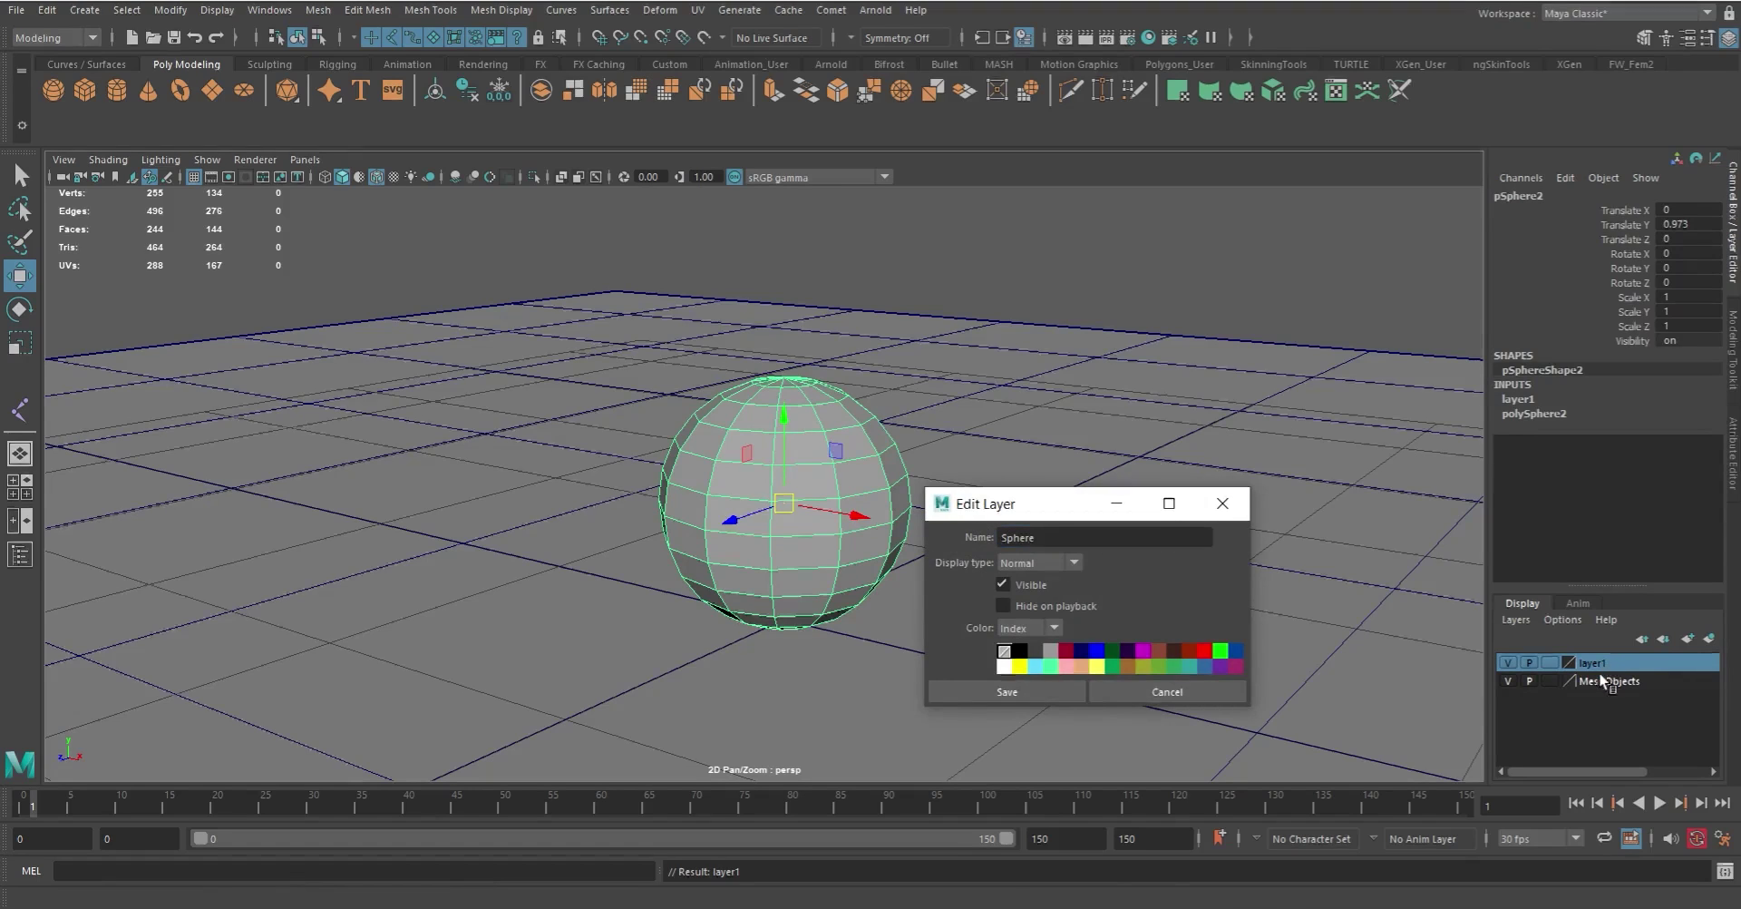
pyautogui.click(1037, 692)
pyautogui.click(1253, 297)
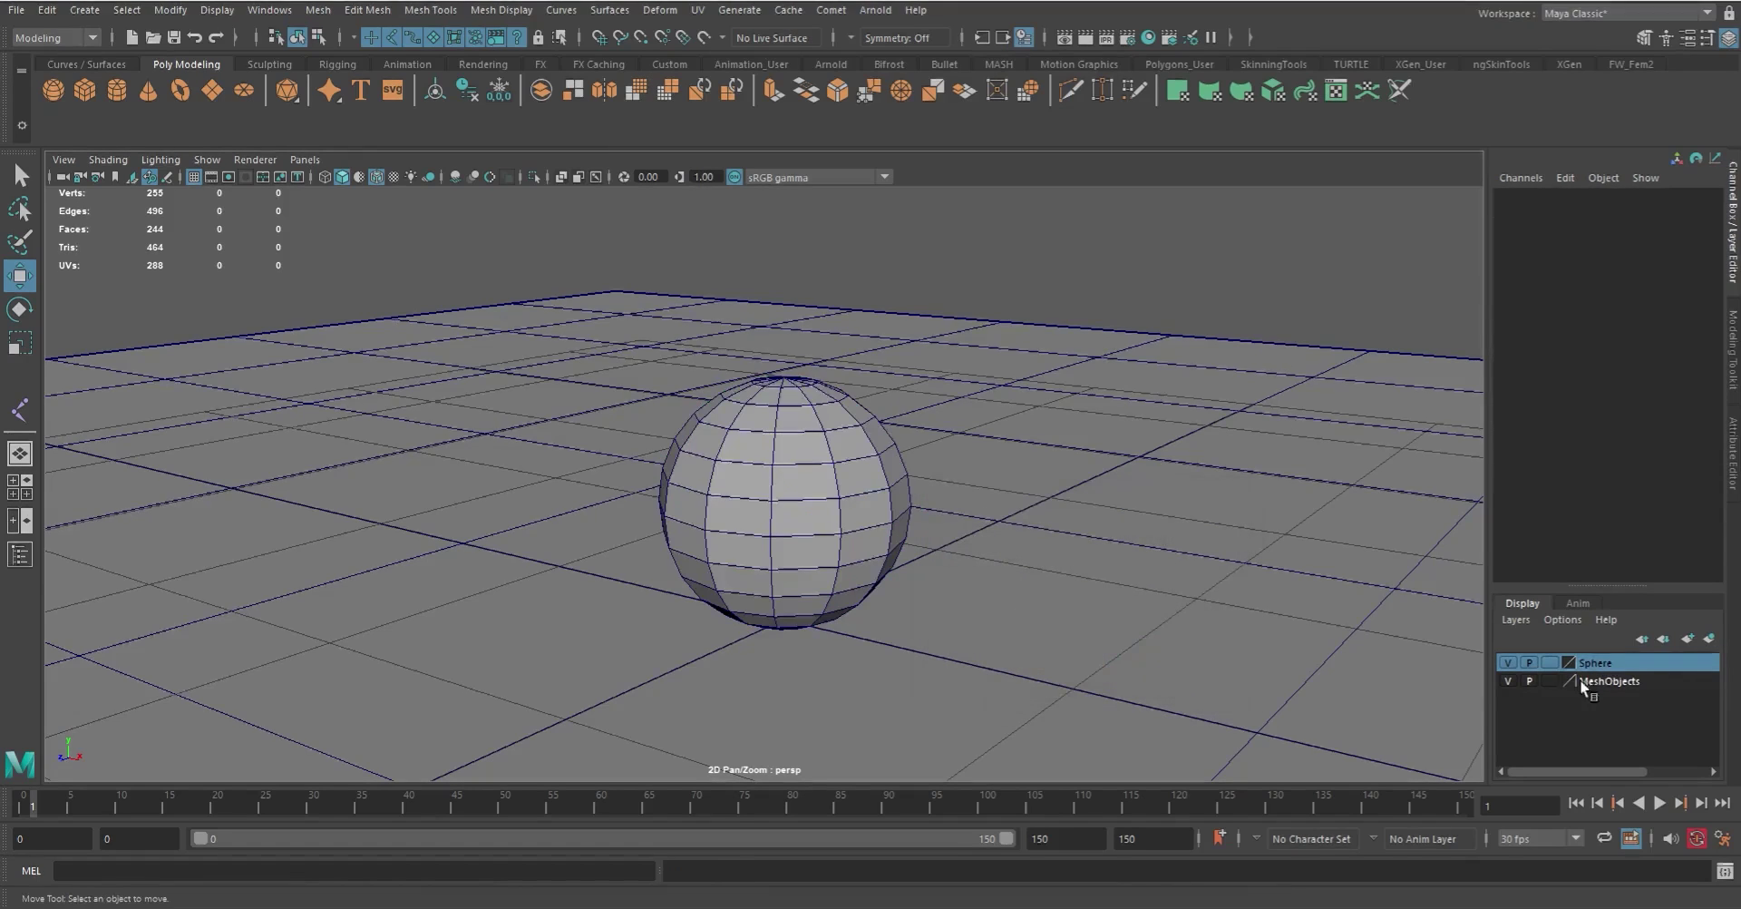
# Step: Hide and show the Sphere layer, keep its display type normal, and set the MeshObjects layer to Reference
pyautogui.click(1507, 663)
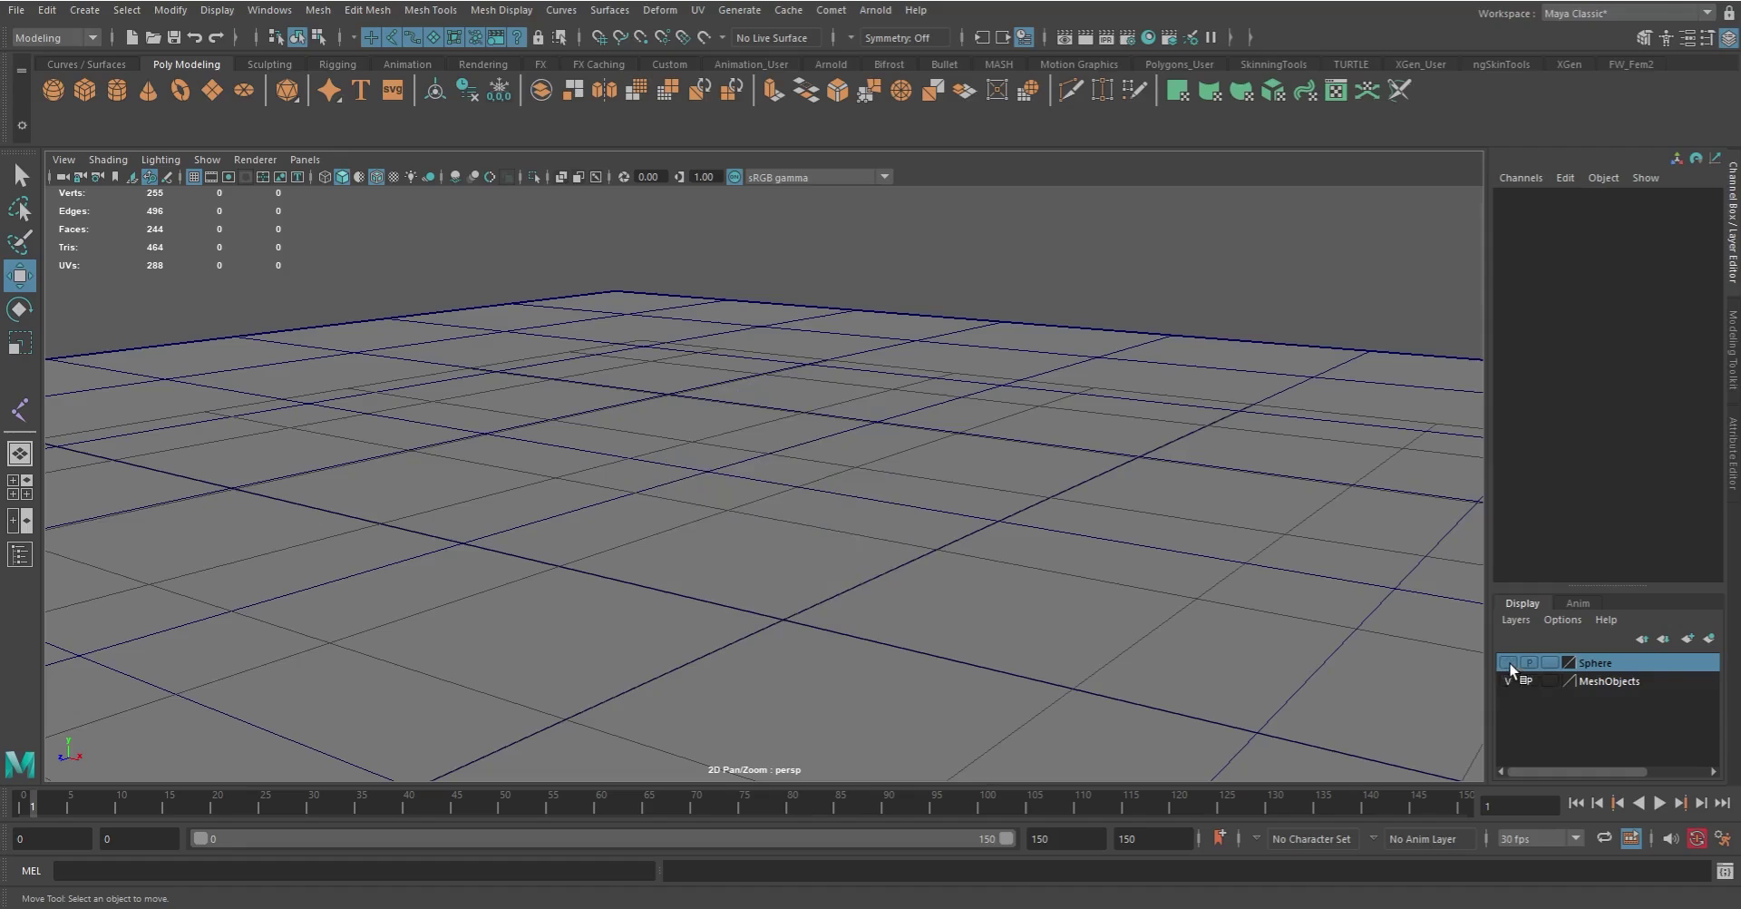
pyautogui.click(1508, 662)
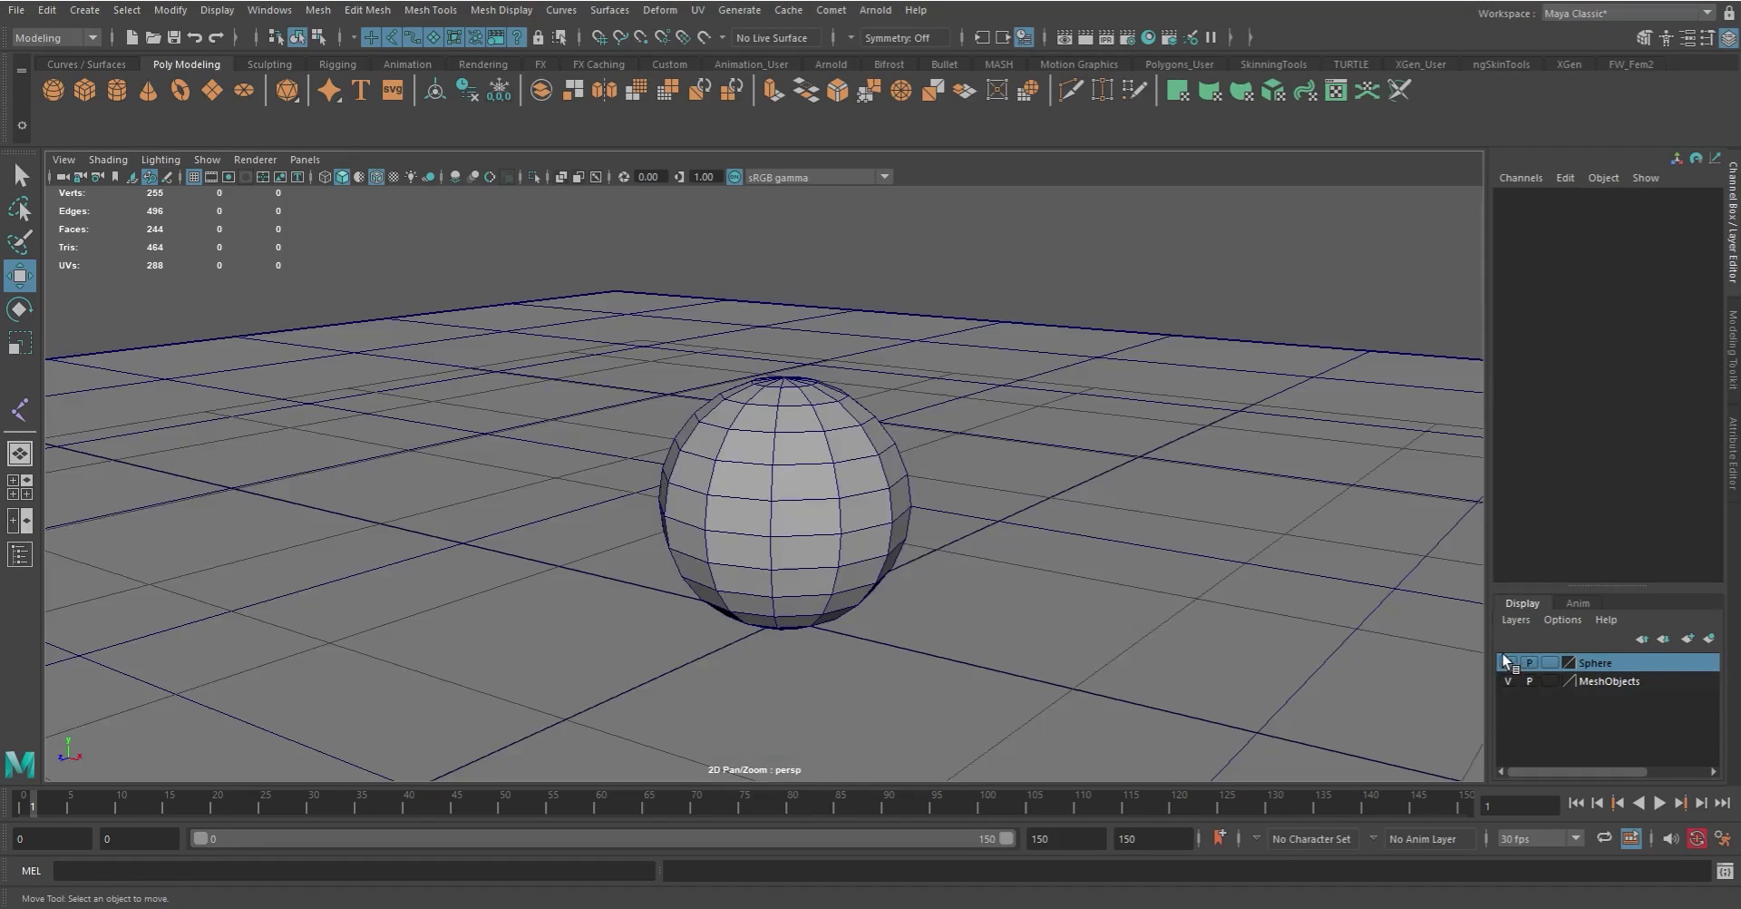
pyautogui.click(1550, 662)
pyautogui.click(1548, 669)
pyautogui.click(1550, 681)
pyautogui.click(1550, 680)
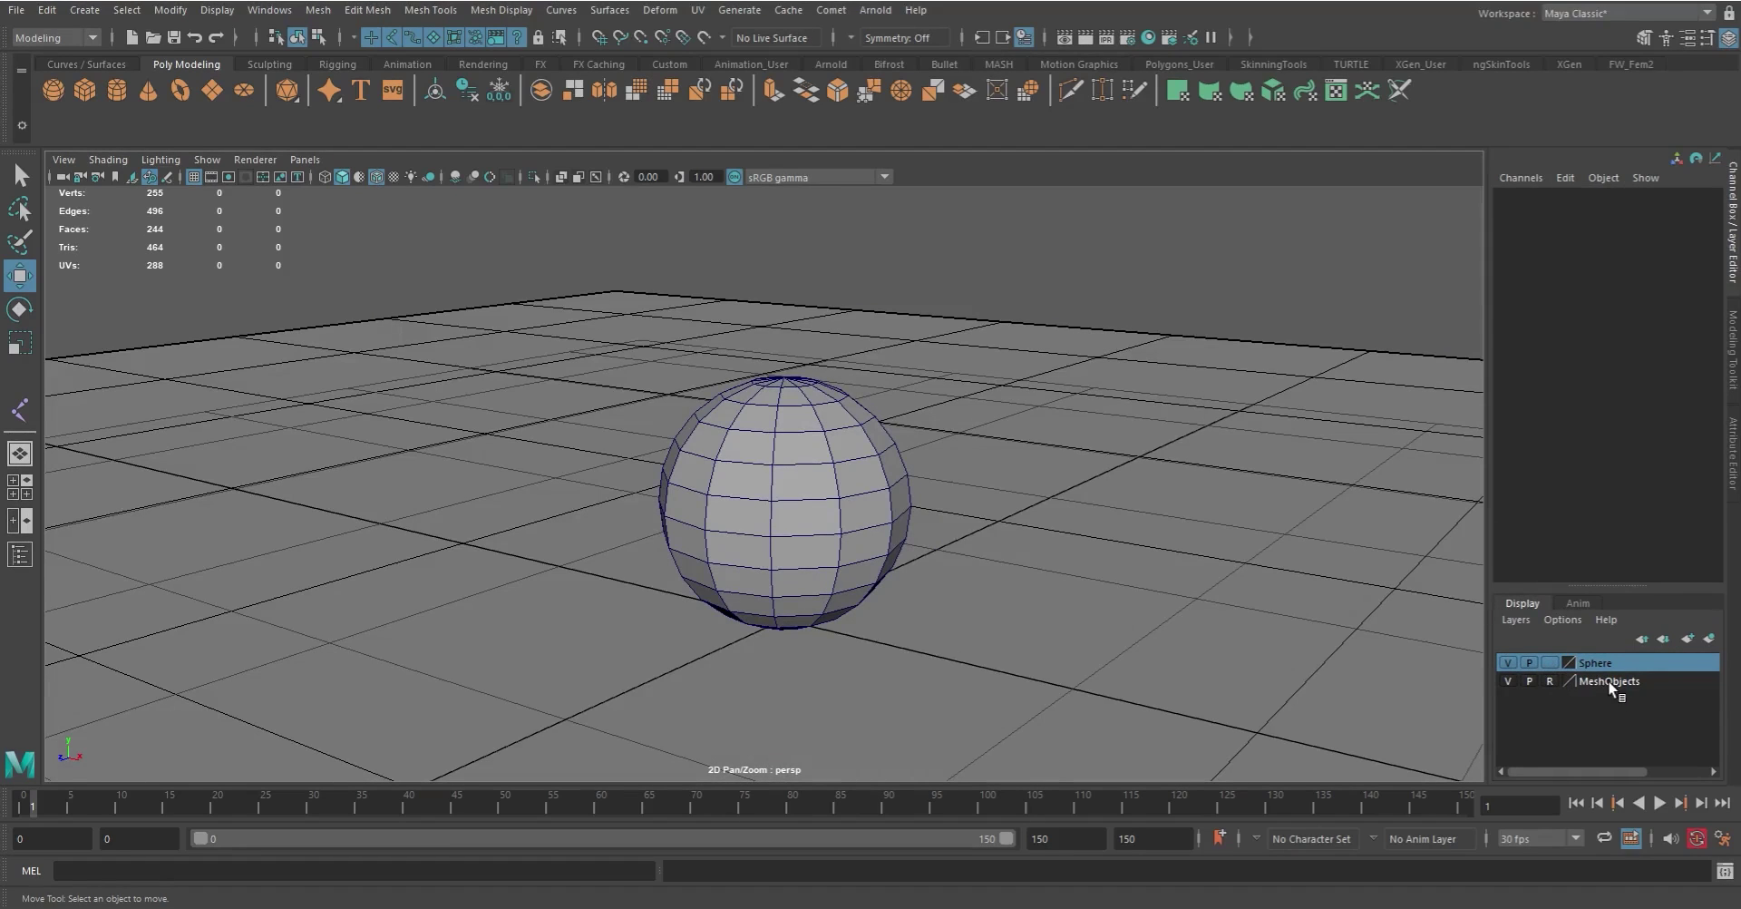
# Step: Box-select the sphere alone, move it down through the plane, and undo the move
pyautogui.moveTo(749, 359); pyautogui.dragTo(883, 421)
pyautogui.moveTo(759, 296); pyautogui.dragTo(1146, 643)
pyautogui.moveTo(687, 283); pyautogui.dragTo(952, 626)
pyautogui.moveTo(782, 419); pyautogui.dragTo(865, 517)
pyautogui.hotkey('ctrl', 'z')
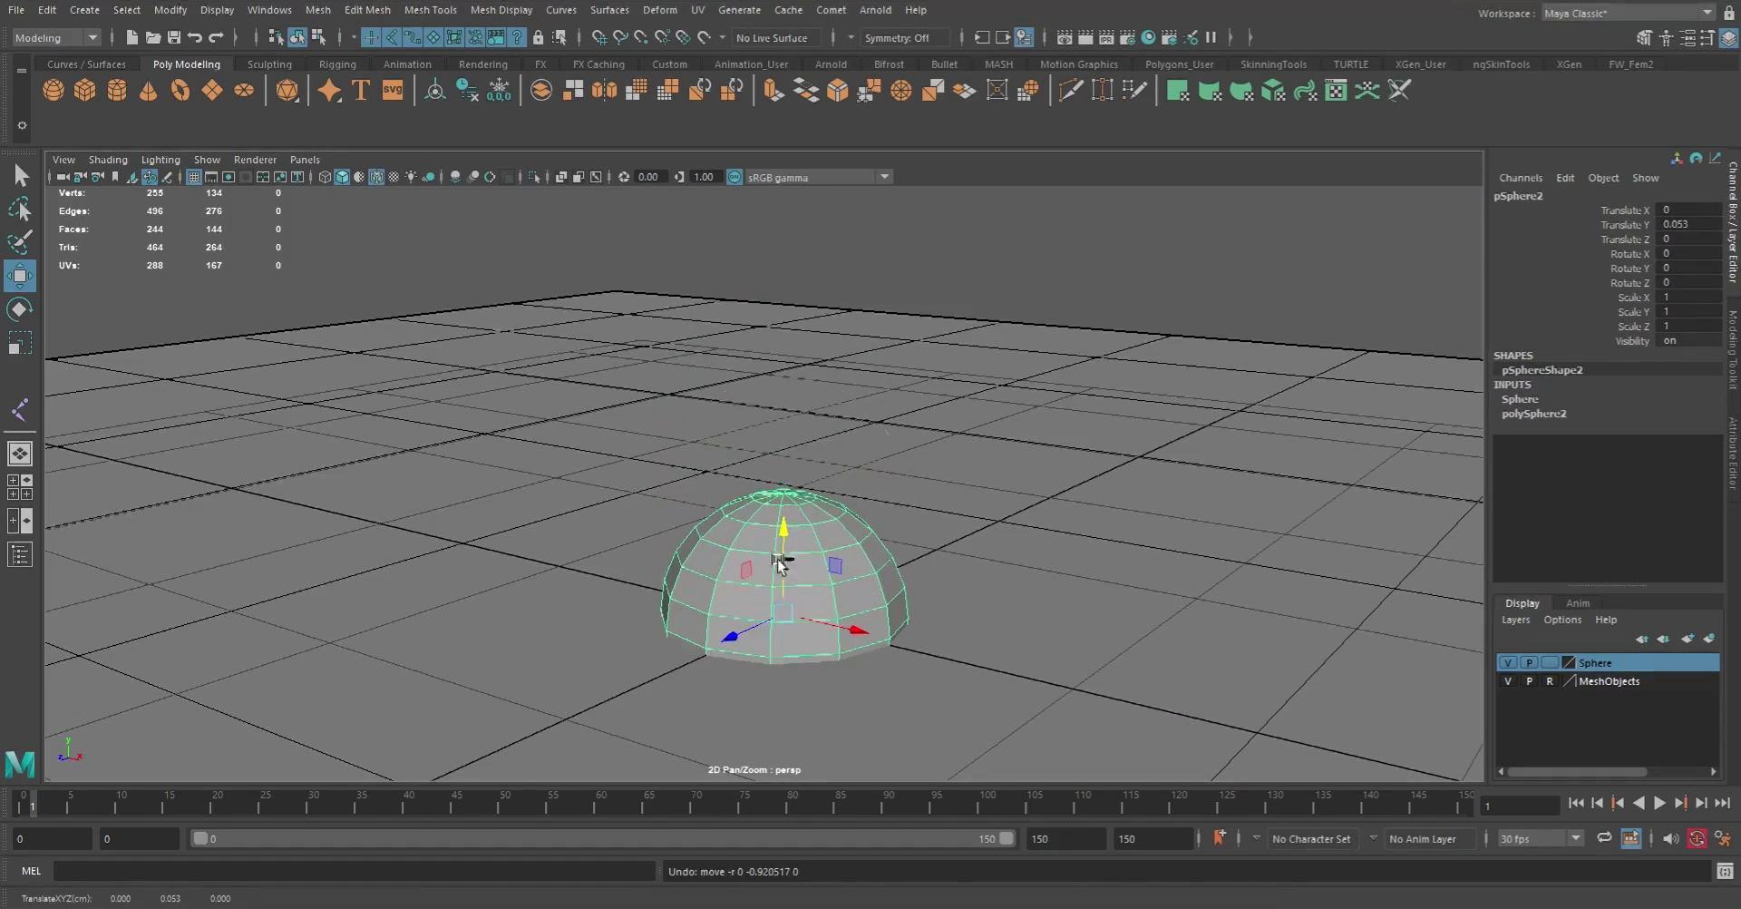
# Step: Test box-selecting across the sphere and the referenced plane, switch to the Select tool, and clear the selection
pyautogui.click(939, 296)
pyautogui.moveTo(912, 349); pyautogui.dragTo(881, 669)
pyautogui.moveTo(490, 337); pyautogui.dragTo(816, 676)
pyautogui.moveTo(693, 361); pyautogui.dragTo(1112, 563)
pyautogui.press('q')
pyautogui.click(1096, 346)
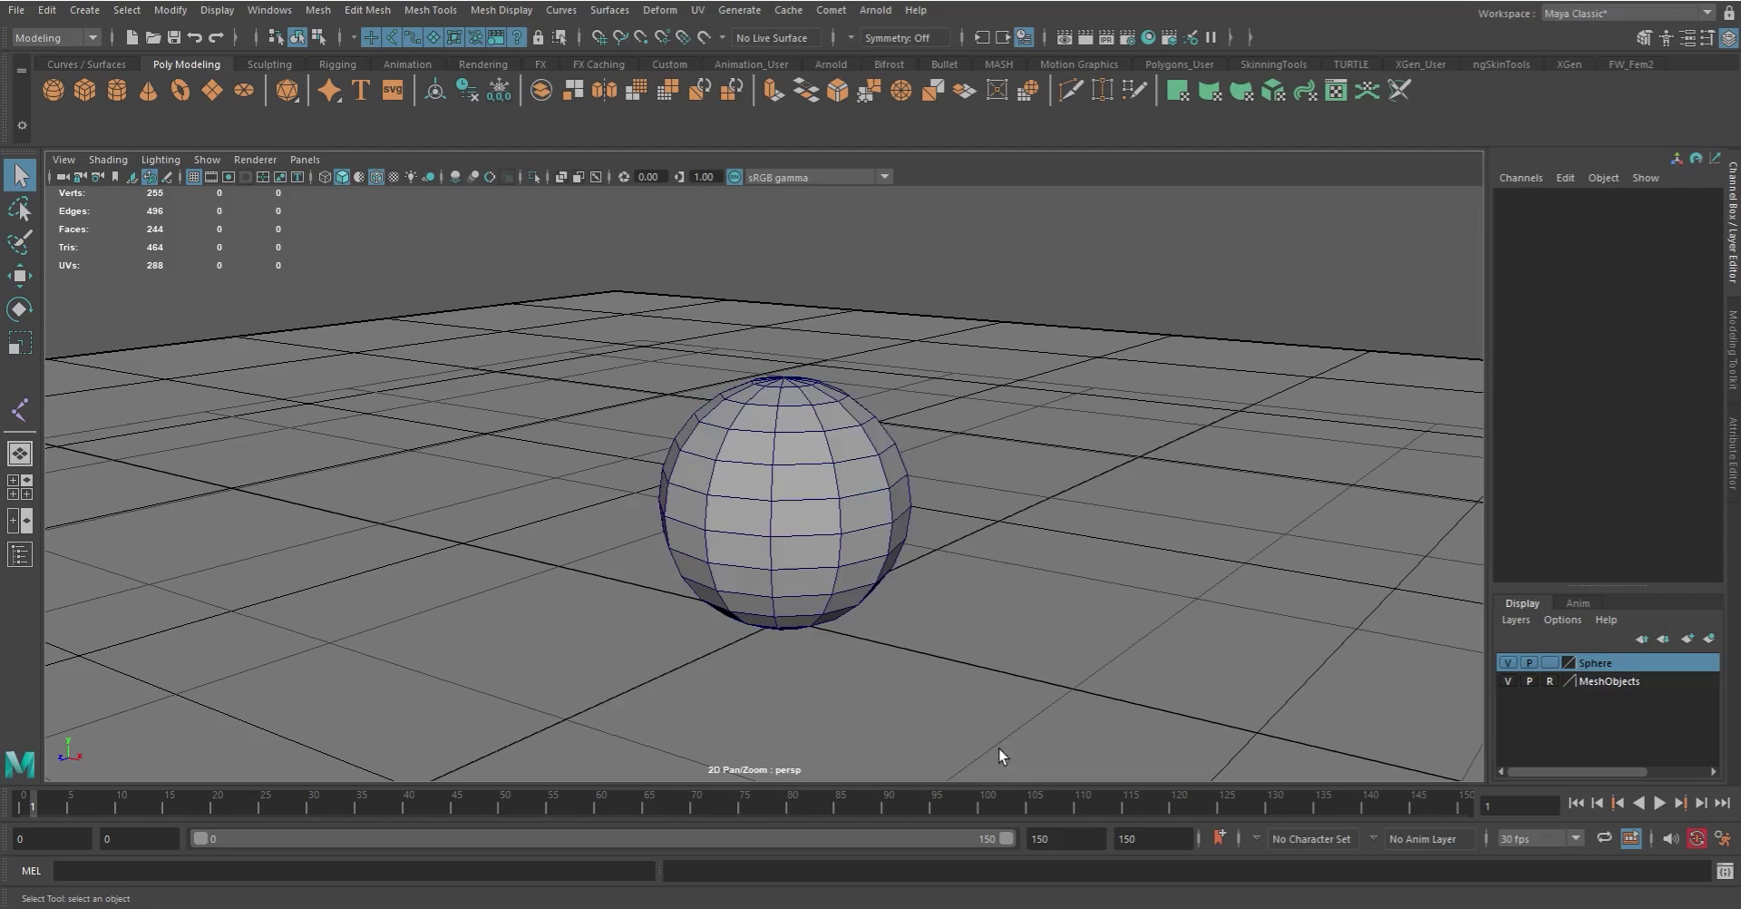
# Step: Delete the MeshObjects and Sphere display layers
pyautogui.rightClick(1613, 680)
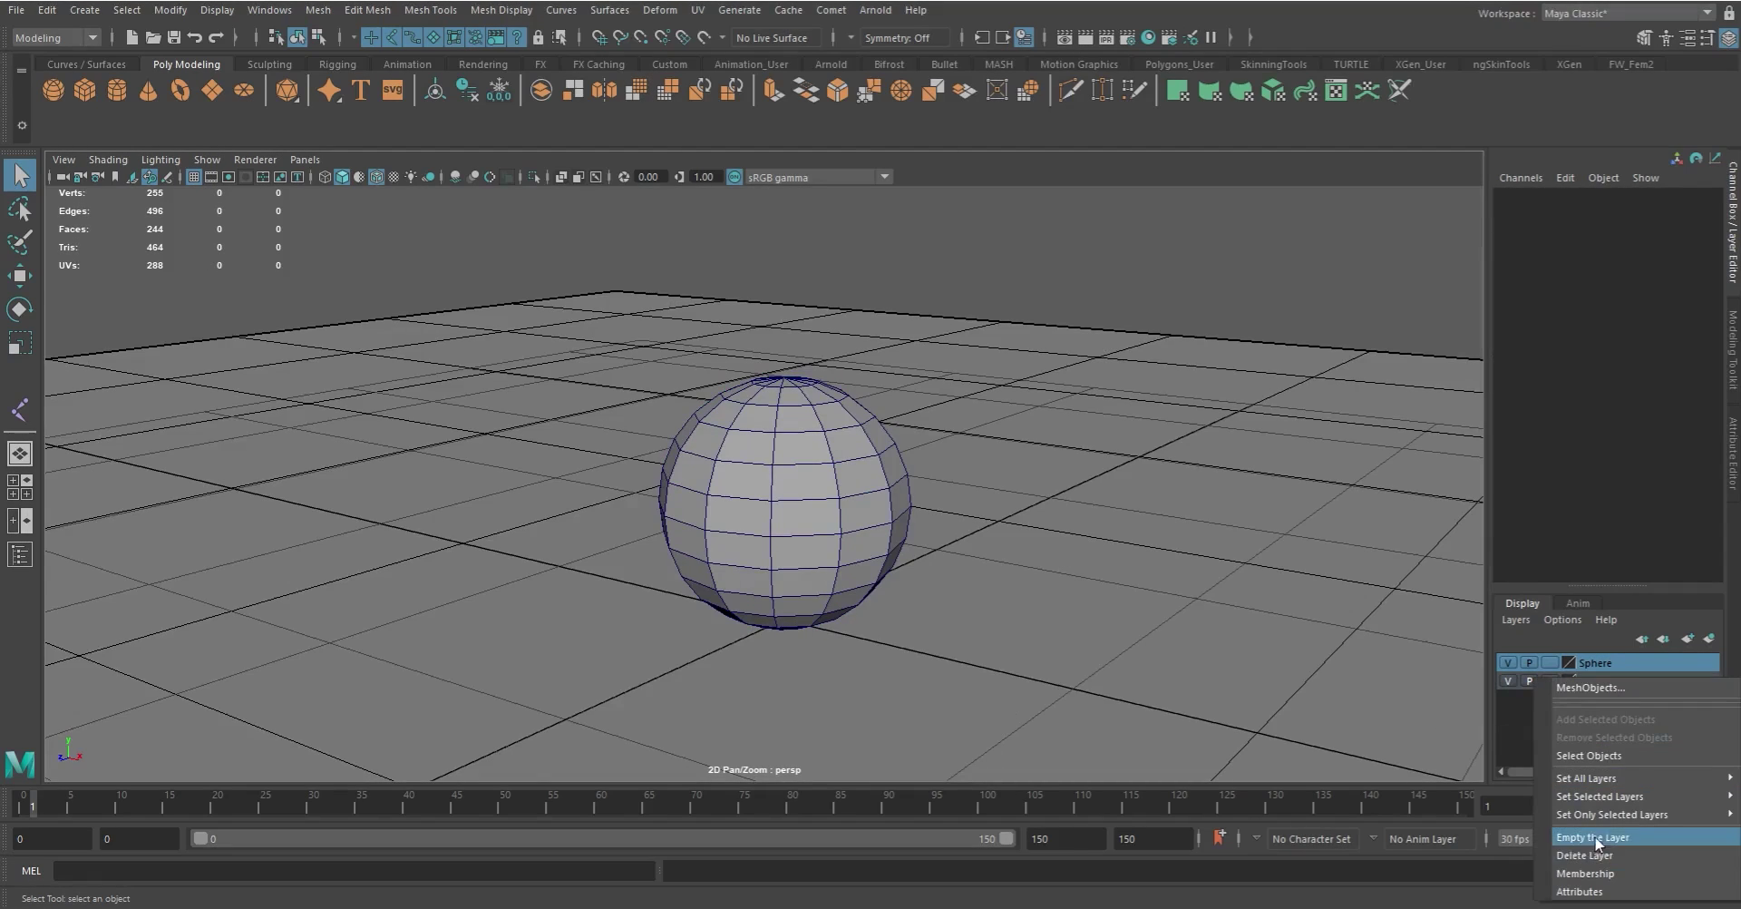
pyautogui.click(1602, 861)
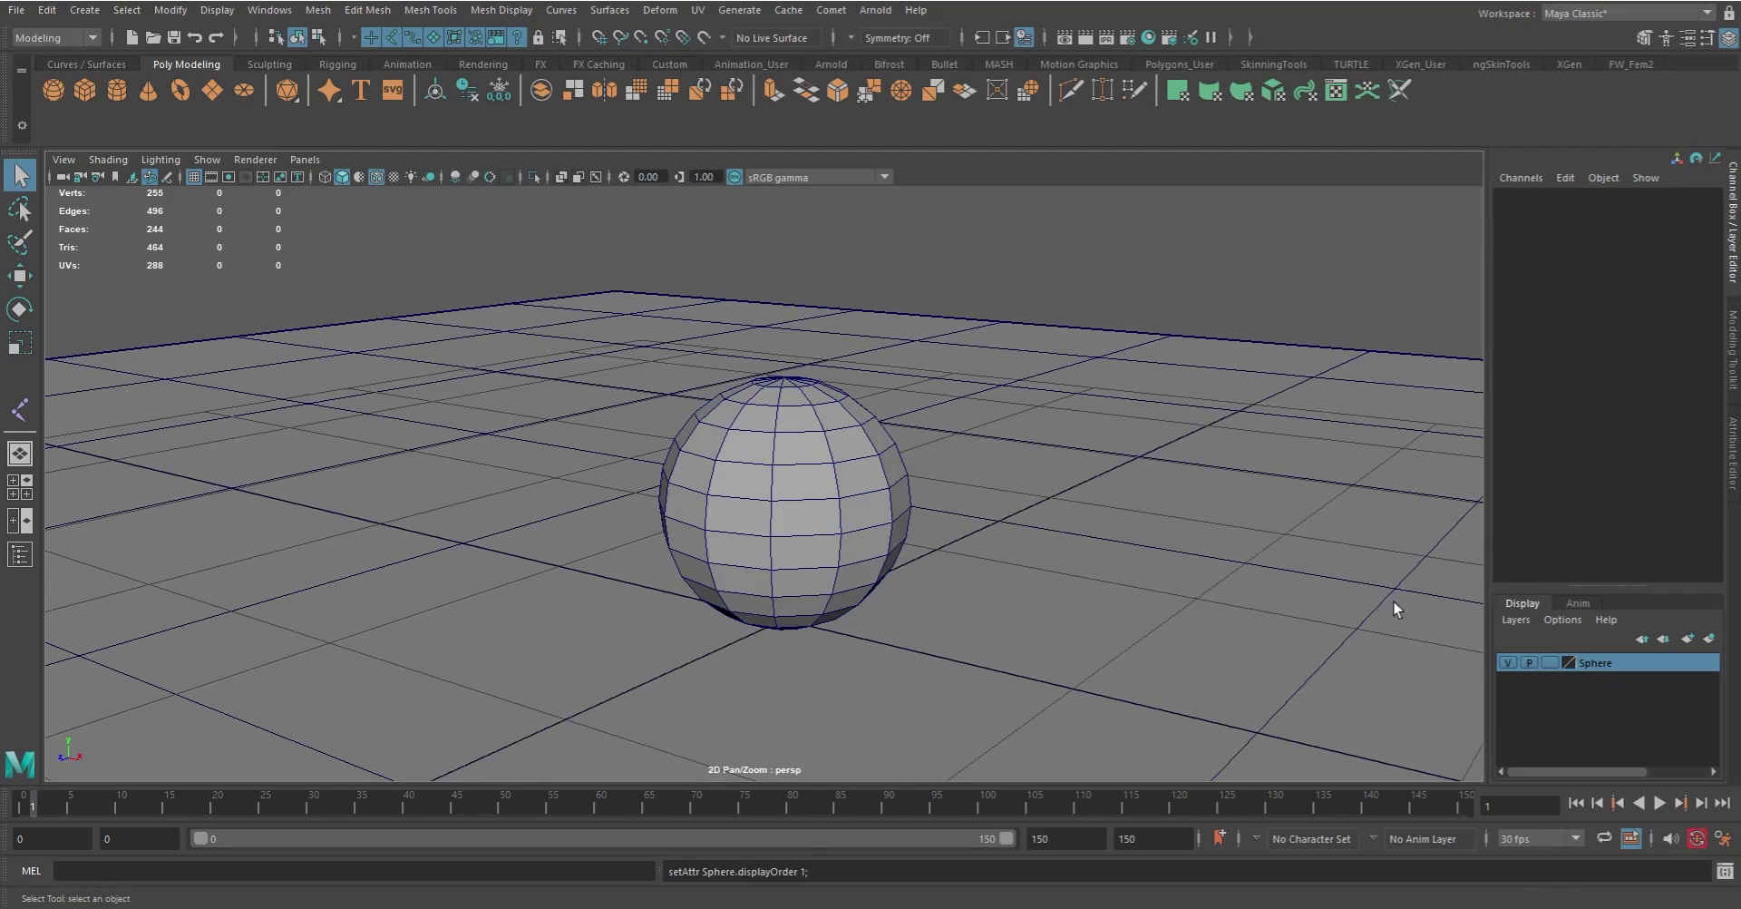
pyautogui.rightClick(1596, 662)
pyautogui.click(1607, 838)
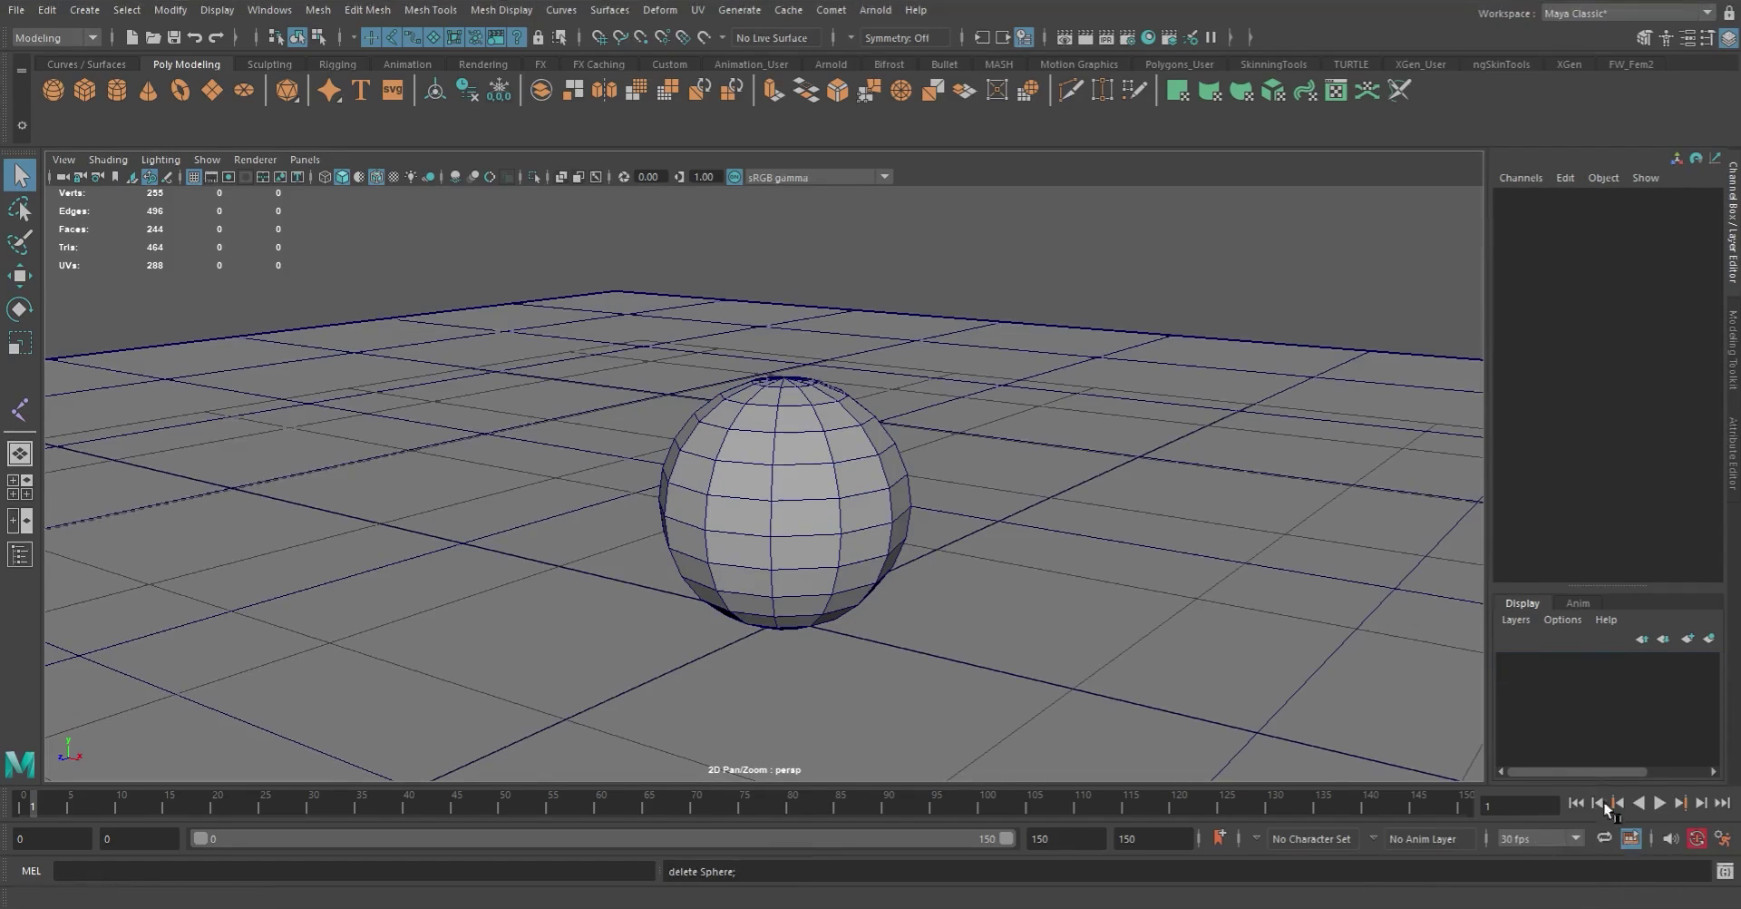
# Step: Test selecting the sphere and plane together and each one separately, and clear the selection
pyautogui.moveTo(724, 337); pyautogui.dragTo(803, 399)
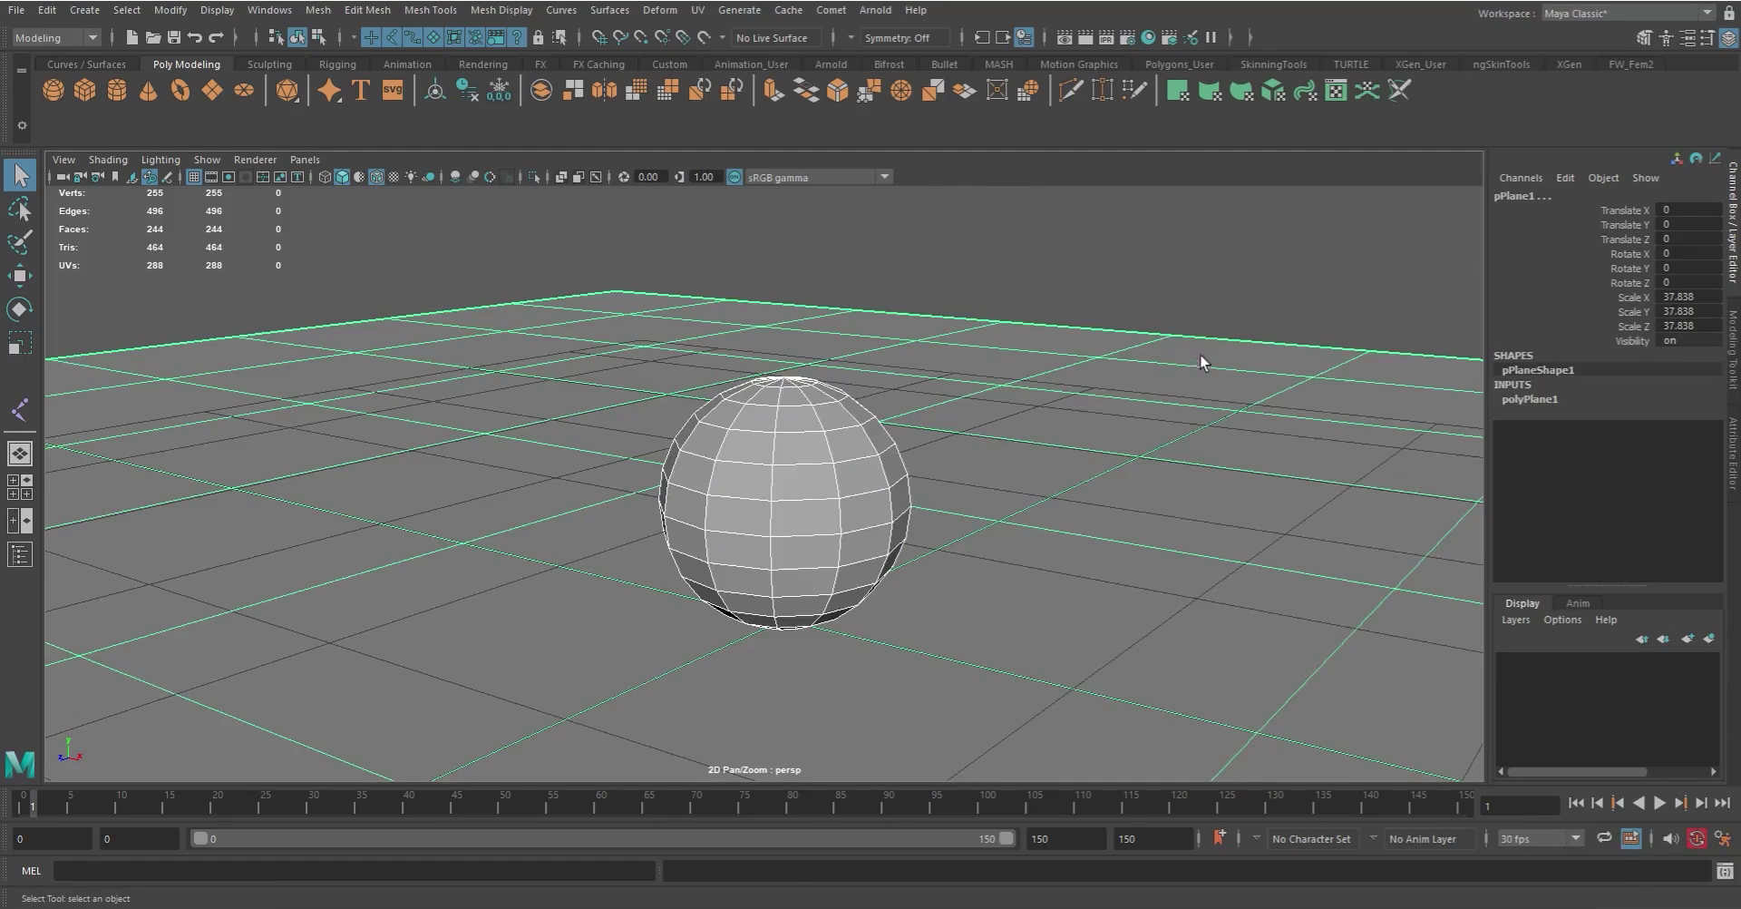
pyautogui.click(1246, 265)
pyautogui.moveTo(1207, 248); pyautogui.dragTo(1266, 377)
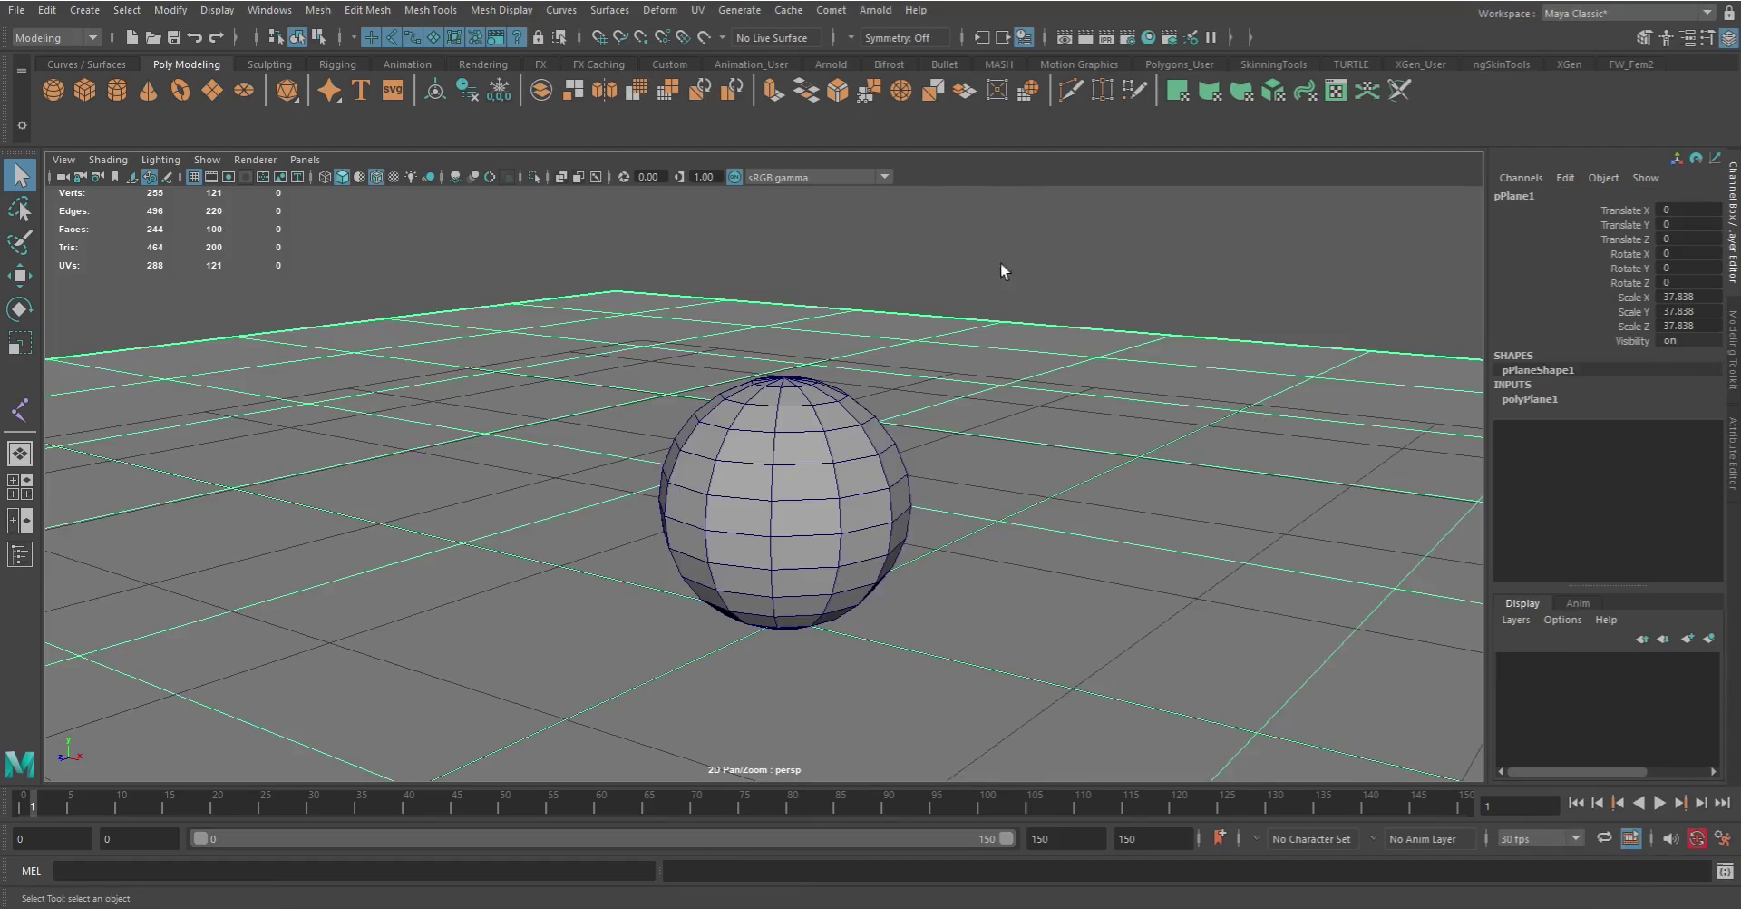
pyautogui.click(790, 464)
pyautogui.click(1232, 262)
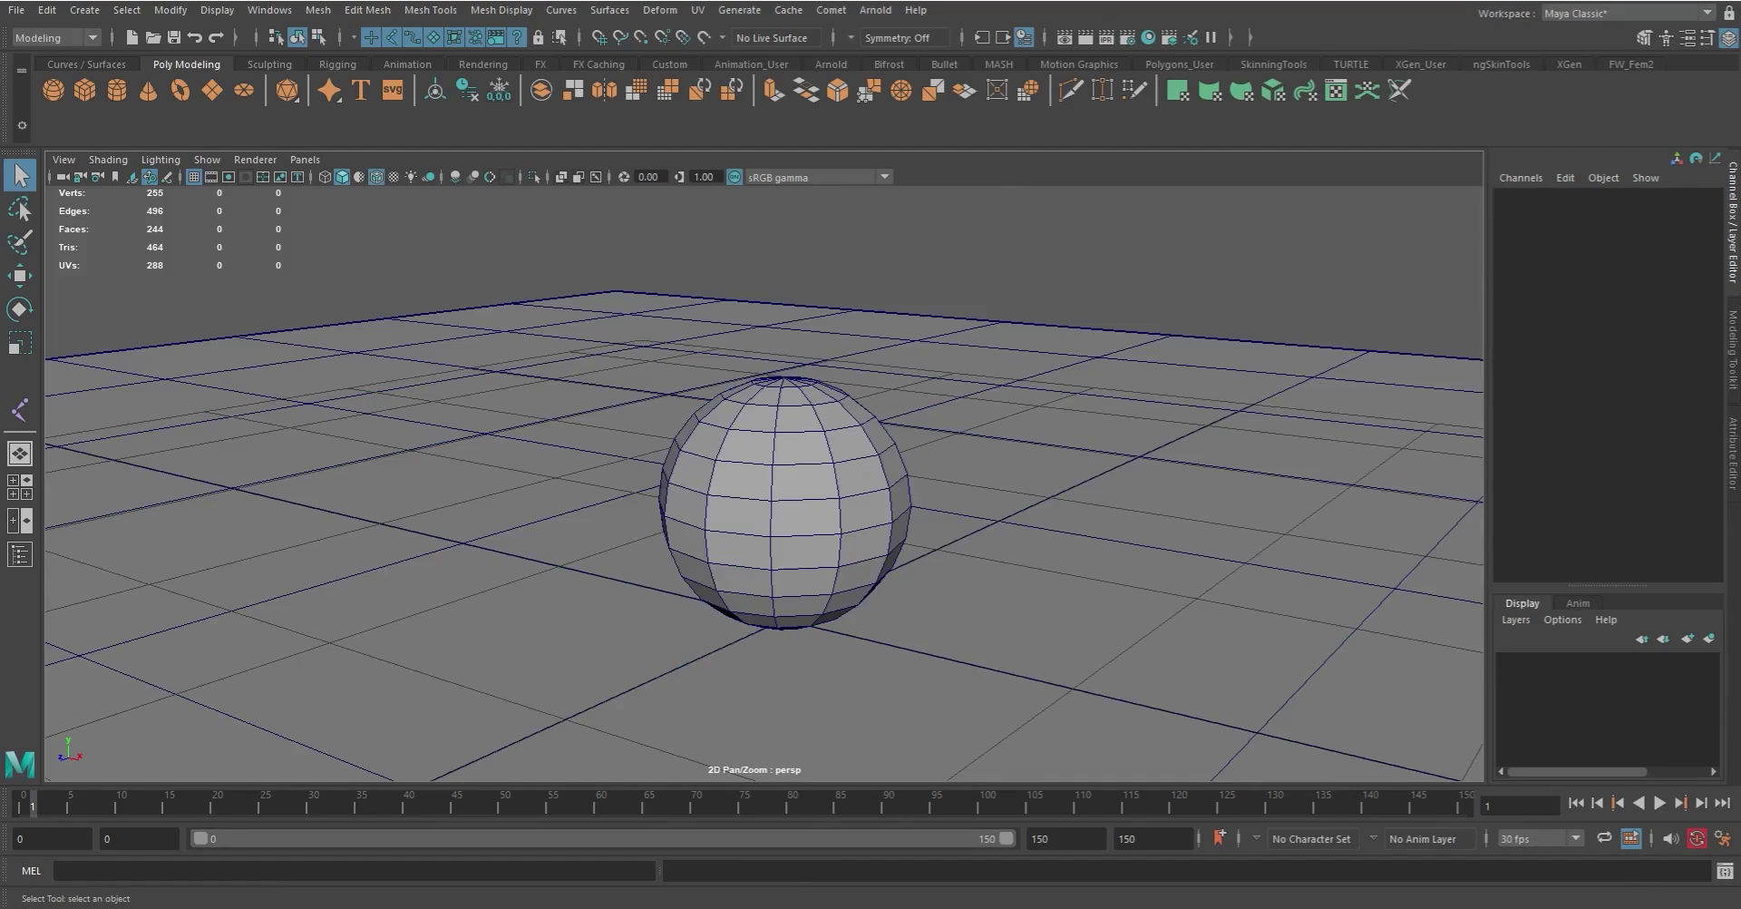
# Step: Show the Attribute Editor for the sphere and view the transform attributes of its pSphere2 node
pyautogui.click(1734, 465)
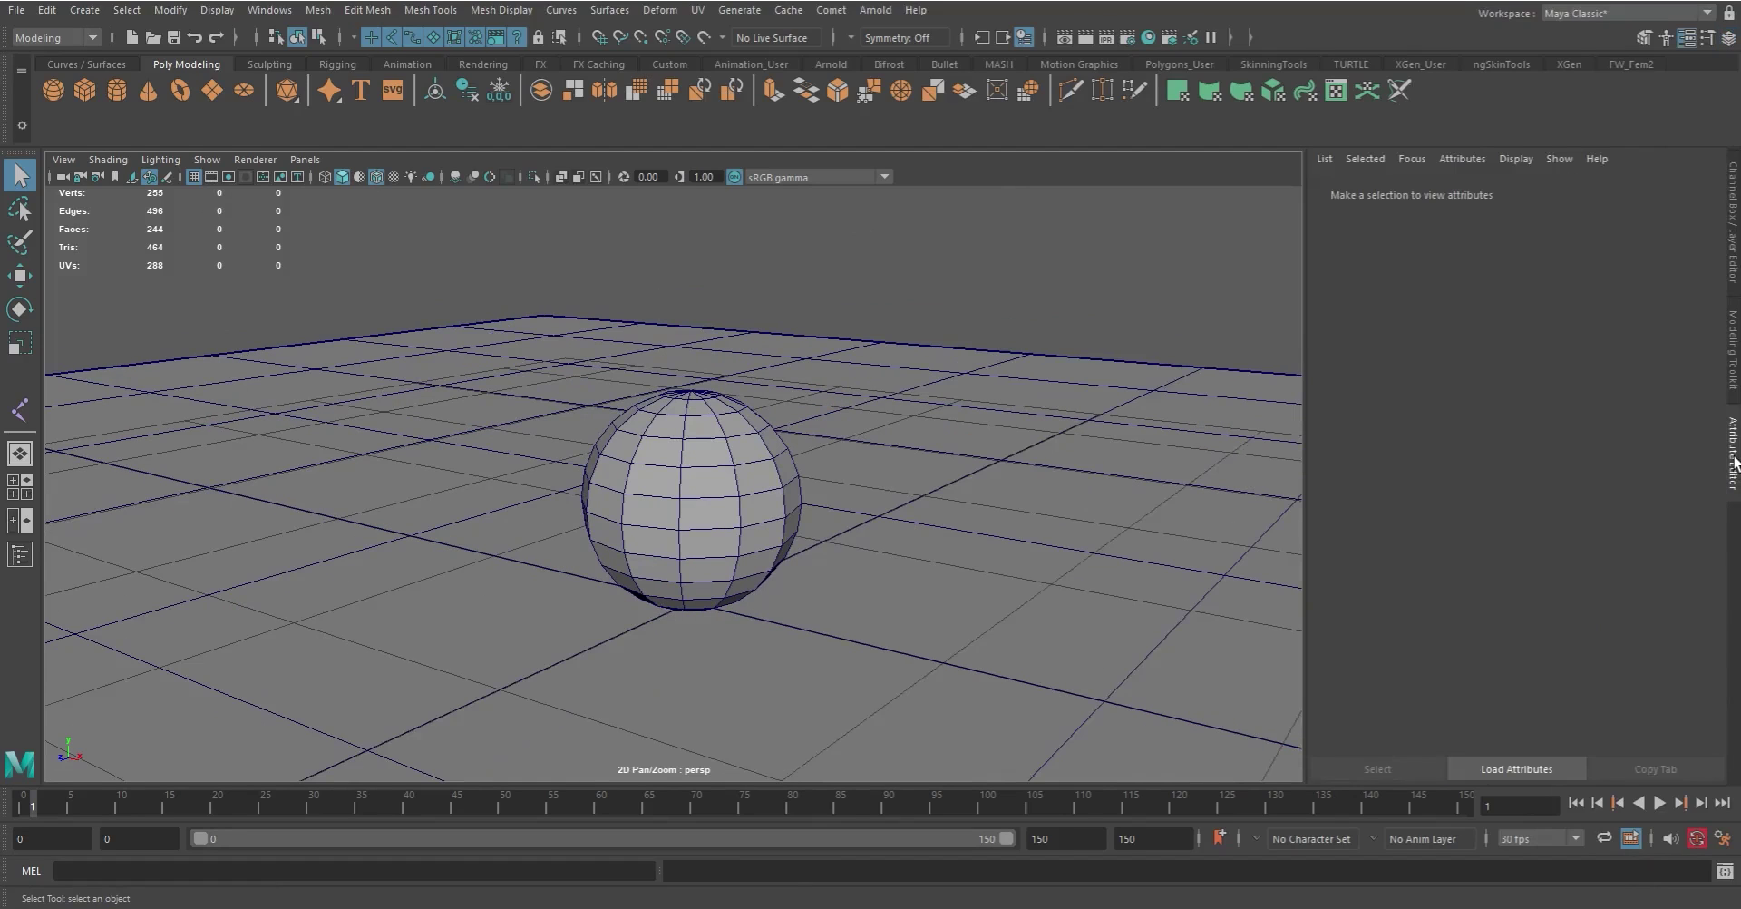
pyautogui.click(700, 506)
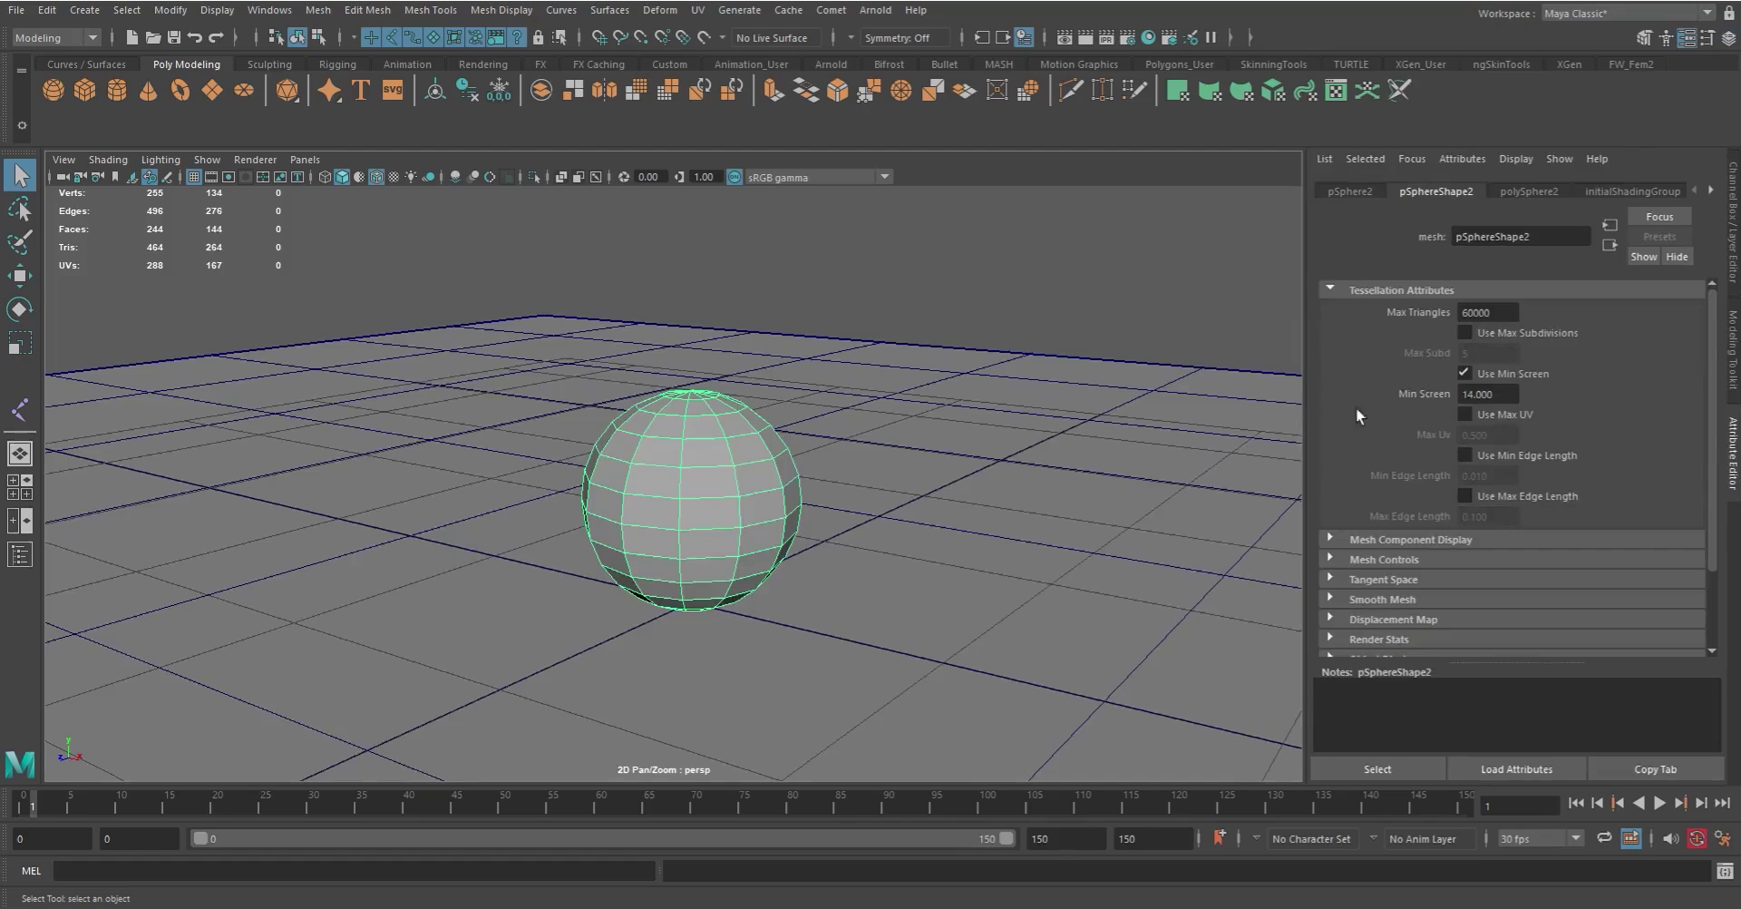
pyautogui.click(1369, 194)
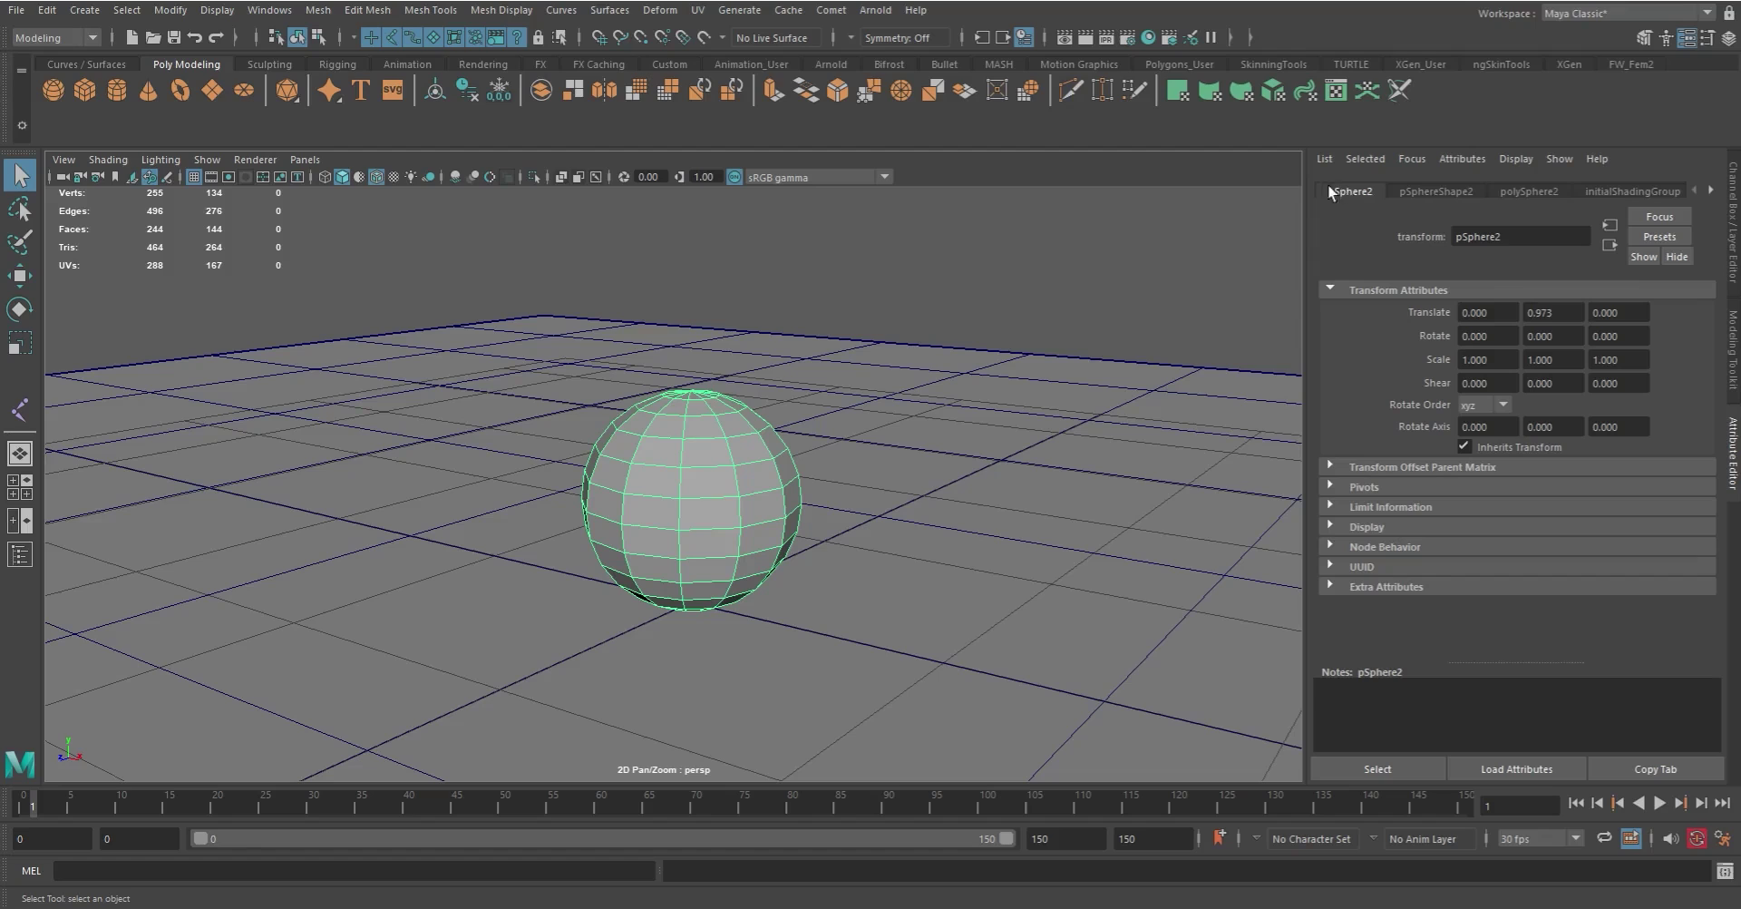
# Step: Examine the pSphereShape2 attributes, expanding the Tangent Space, Mesh Controls and Mesh Component Display sections
pyautogui.click(1456, 193)
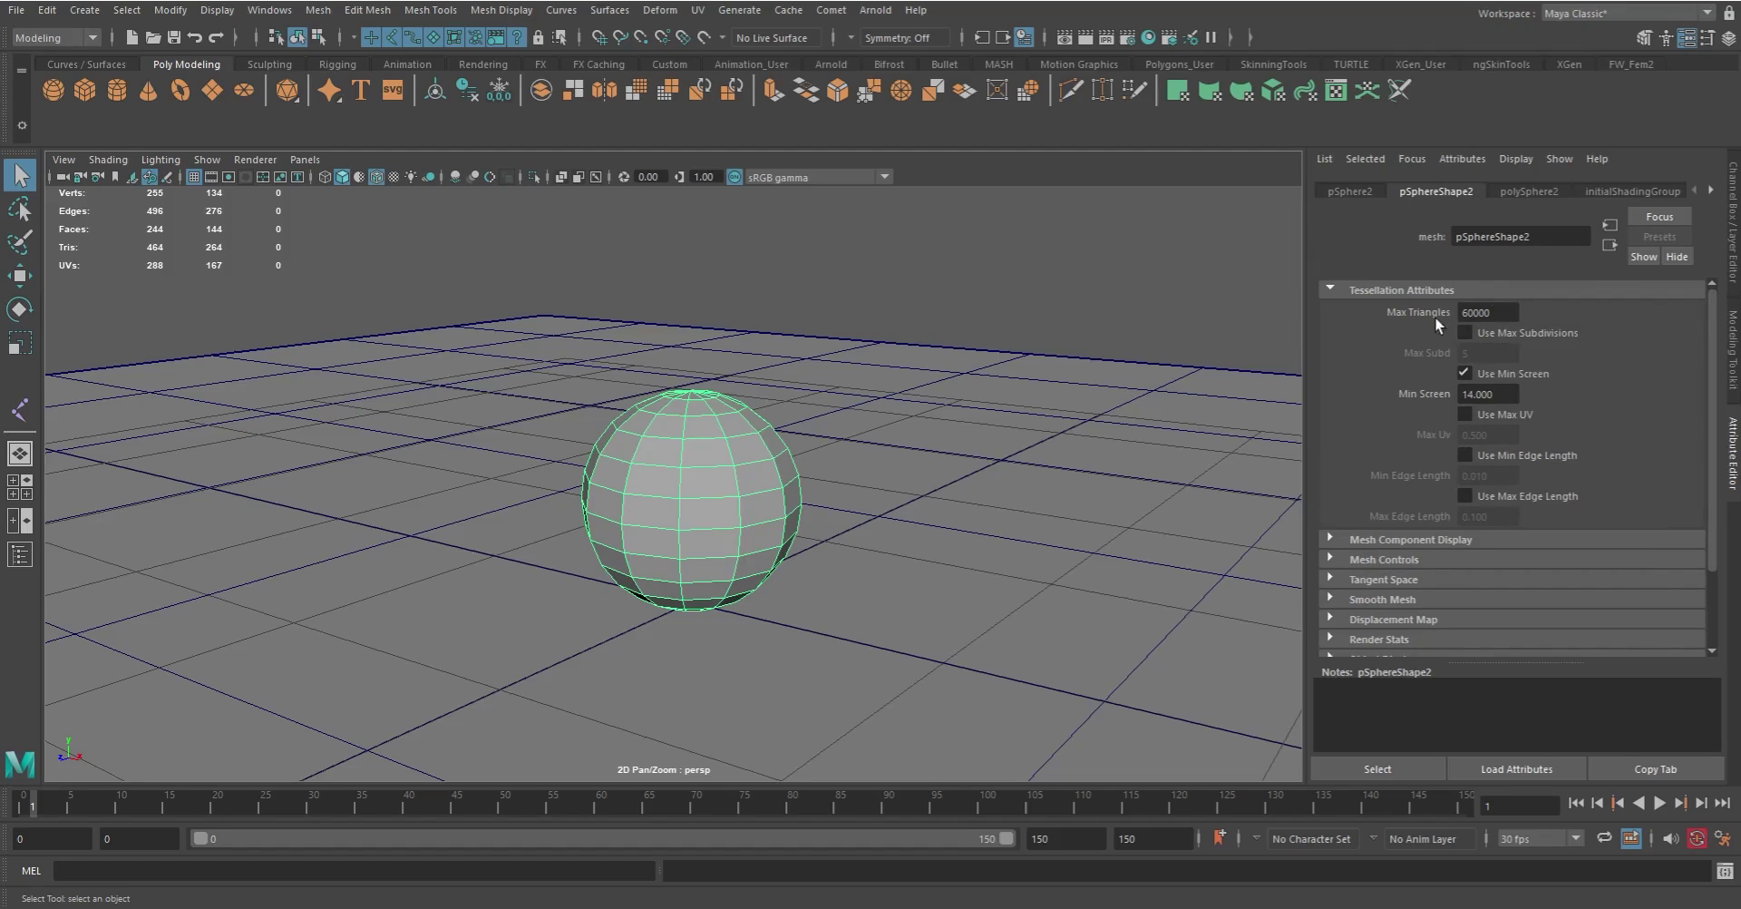
pyautogui.click(1329, 579)
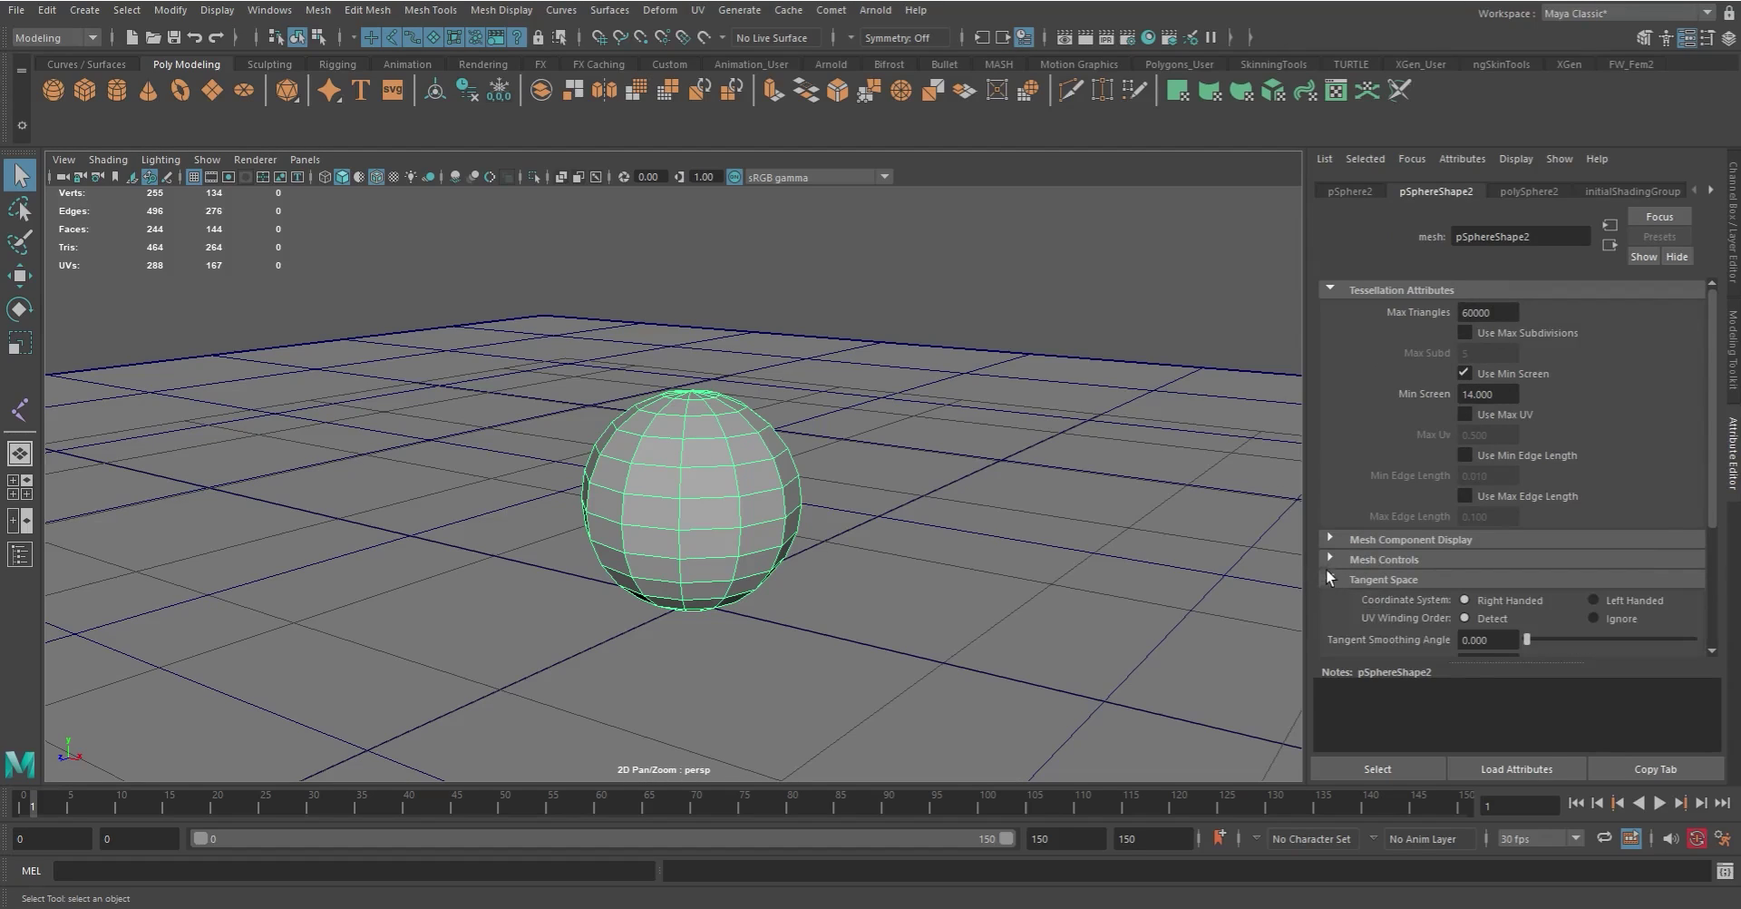
pyautogui.click(1329, 559)
pyautogui.click(1327, 537)
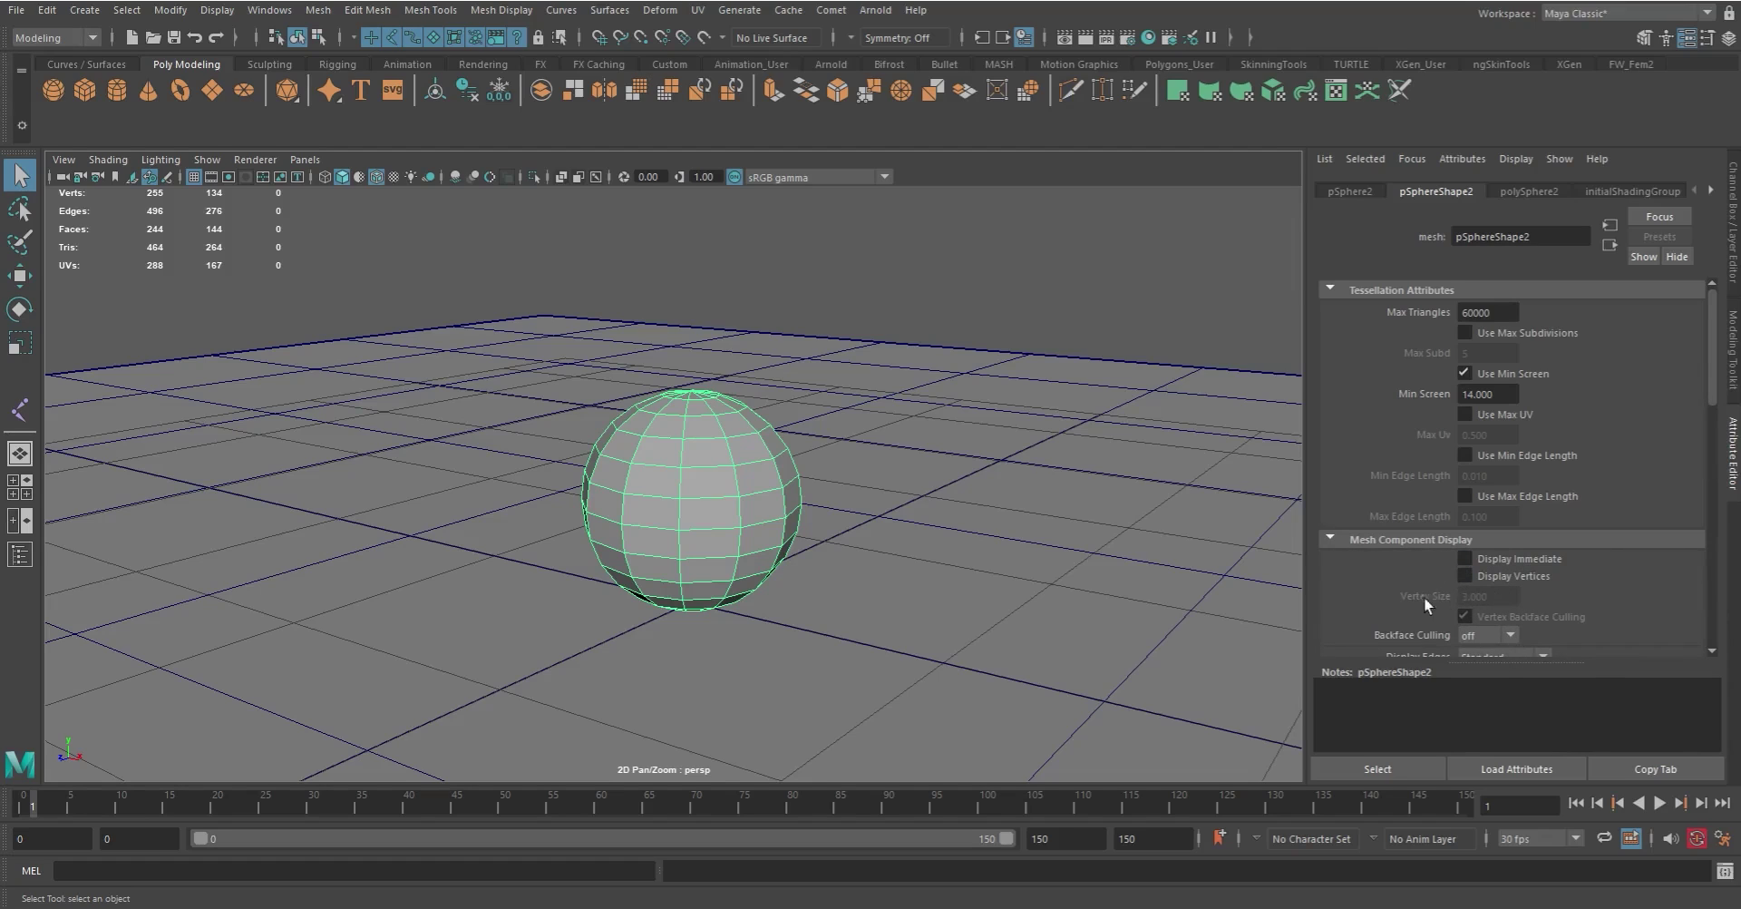
pyautogui.scroll(-10, 1493, 575)
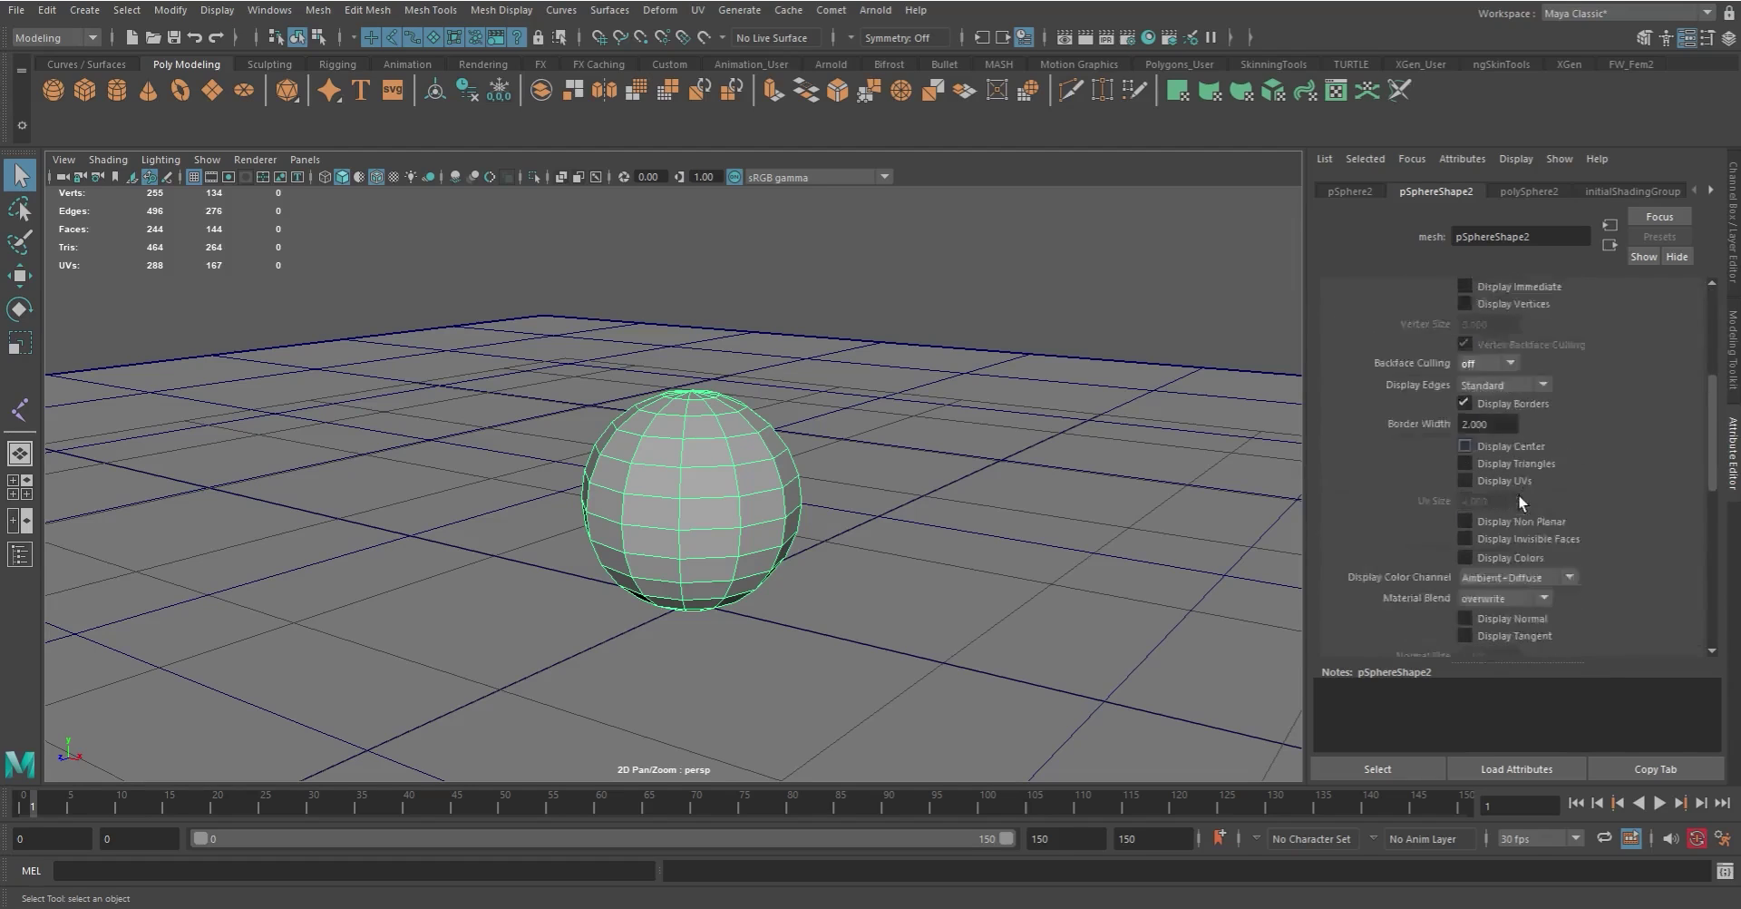
pyautogui.scroll(6, 1402, 538)
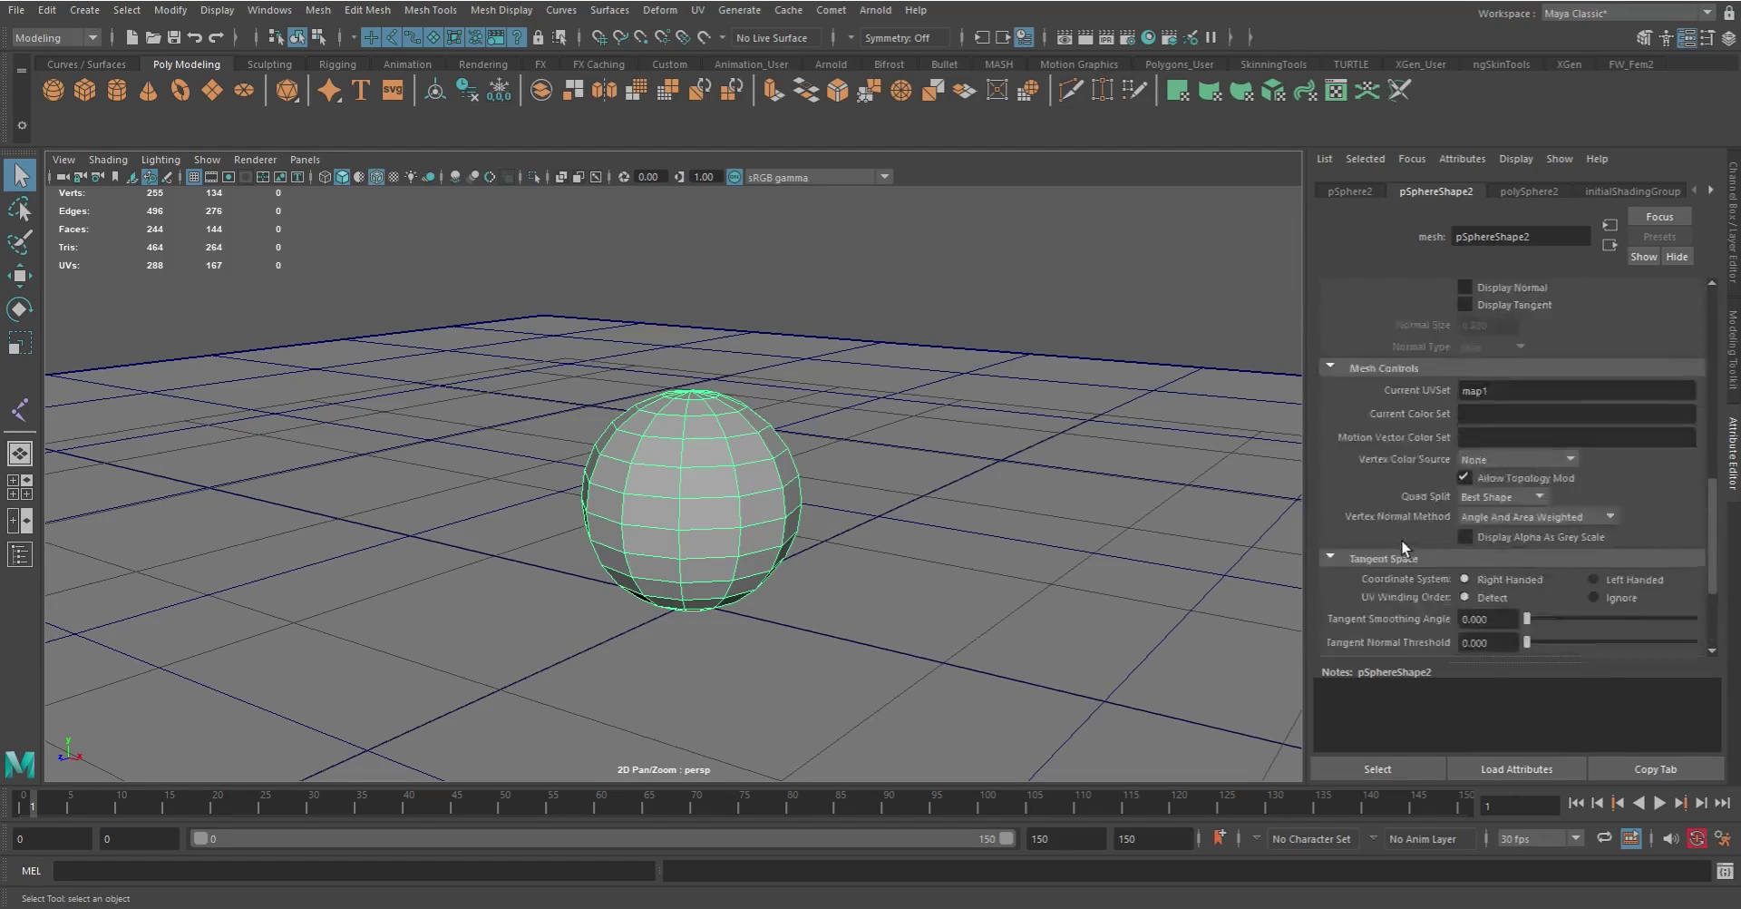
# Step: Reduce the sphere's Radius to 0.525 in the polySphere2 construction history
pyautogui.click(1532, 191)
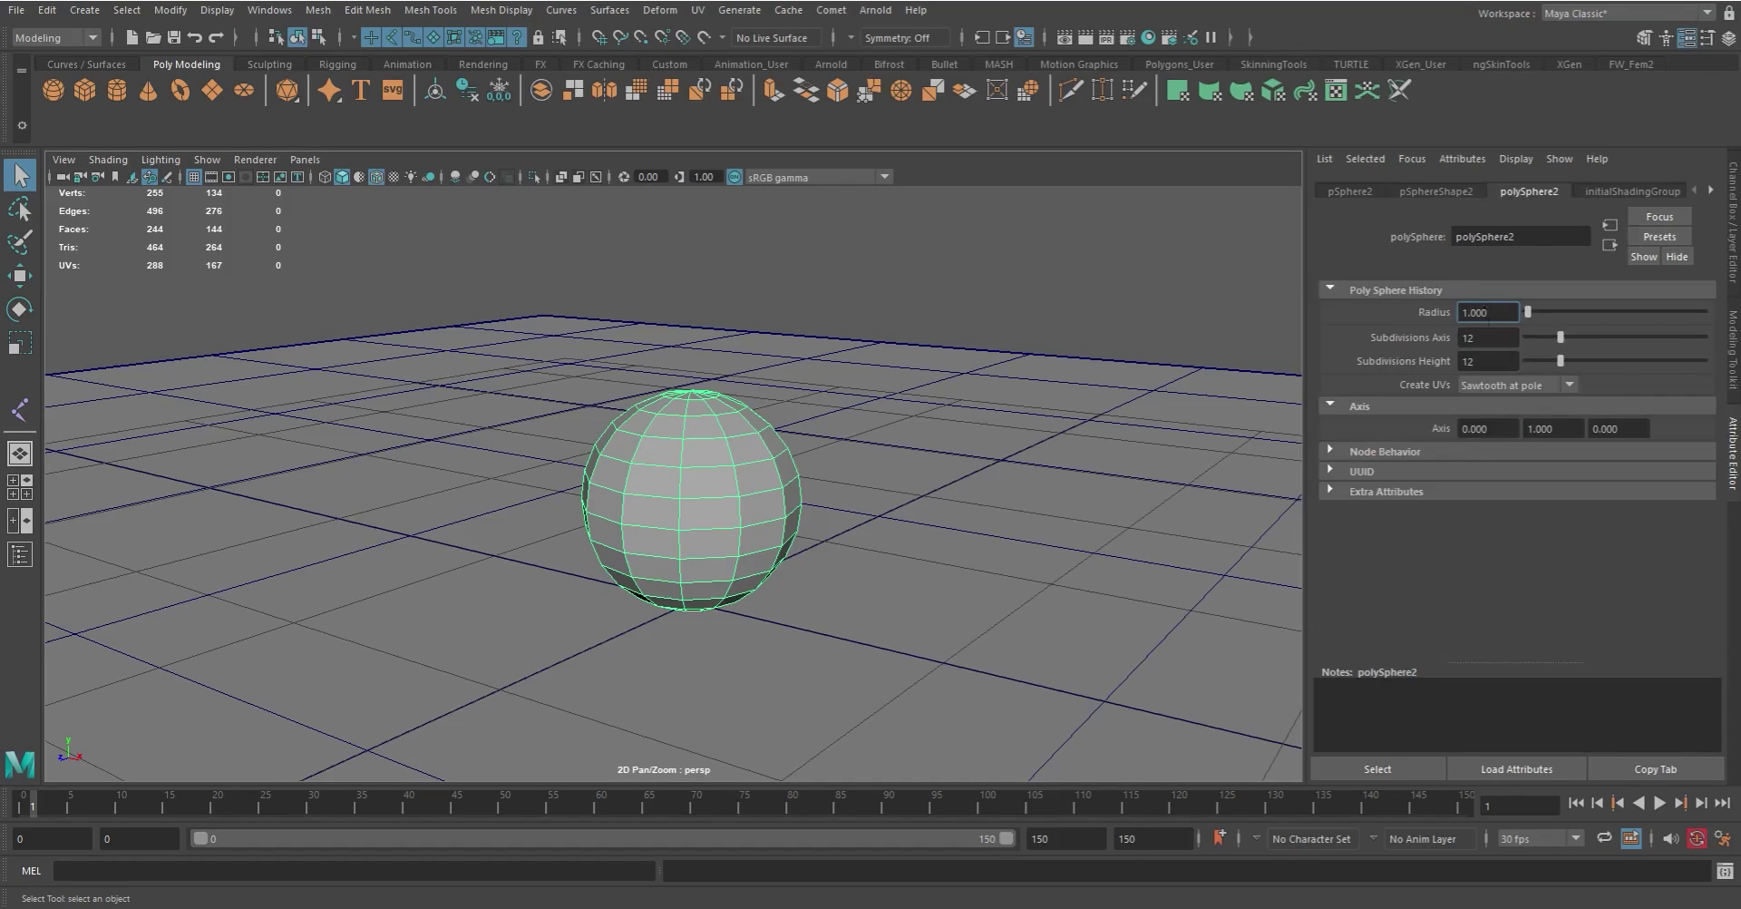
pyautogui.moveTo(1527, 312); pyautogui.dragTo(1526, 313)
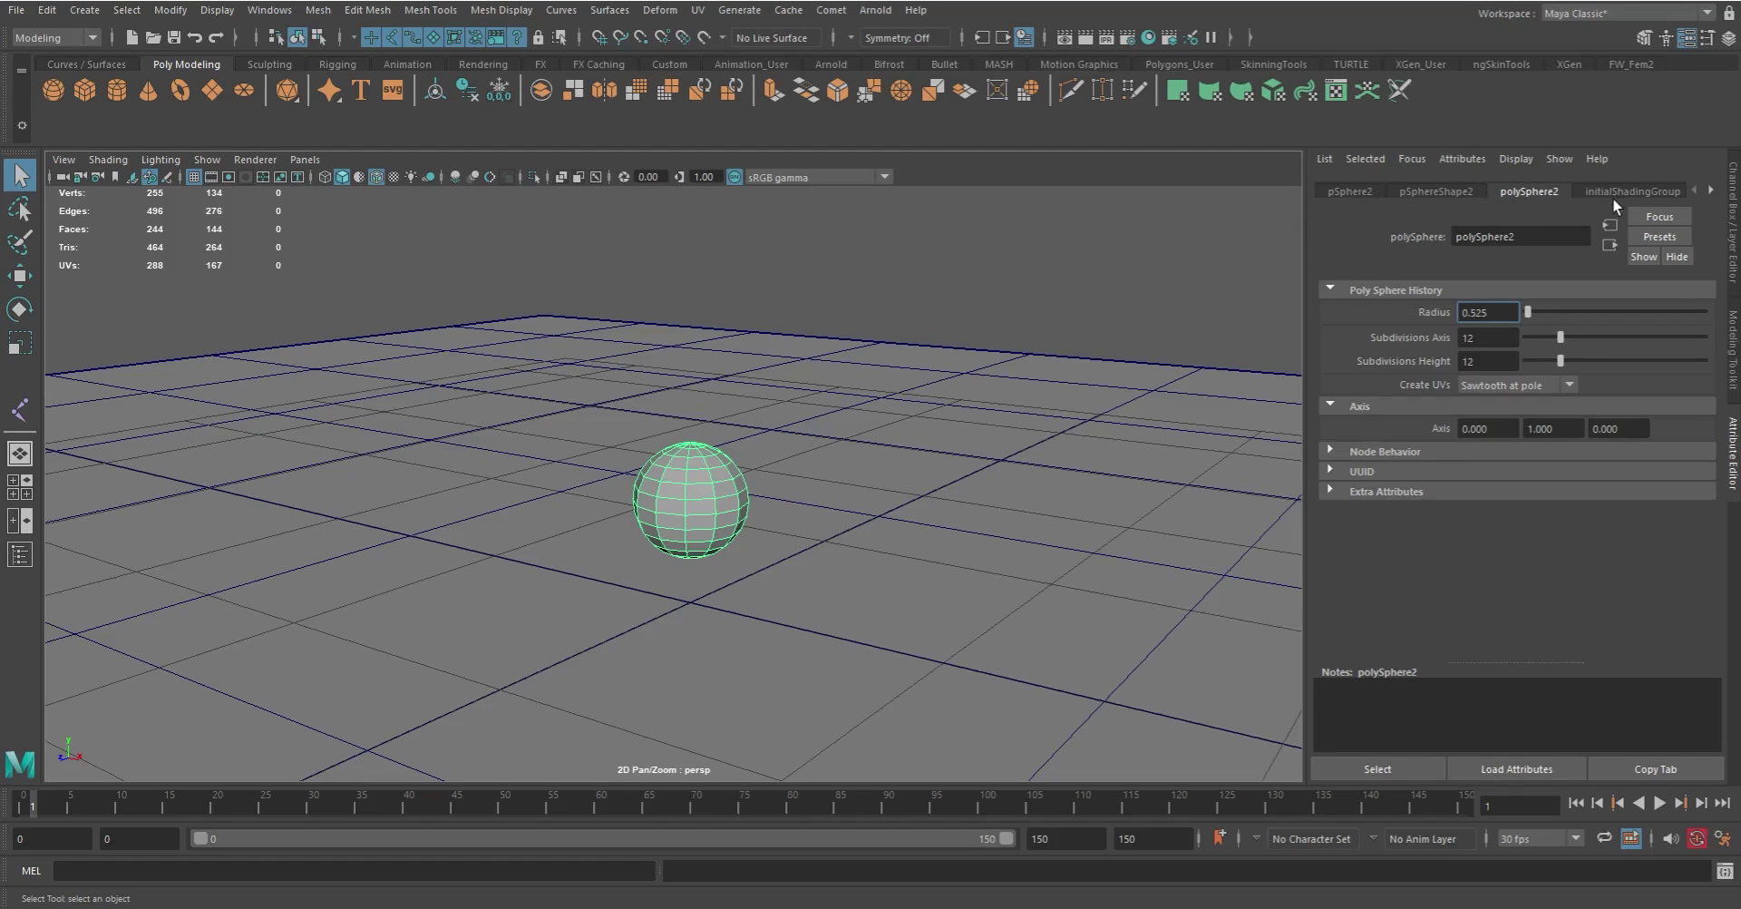
# Step: Examine the lambert1 material attributes with the sphere, the plane and both together selected in turn
pyautogui.click(1706, 190)
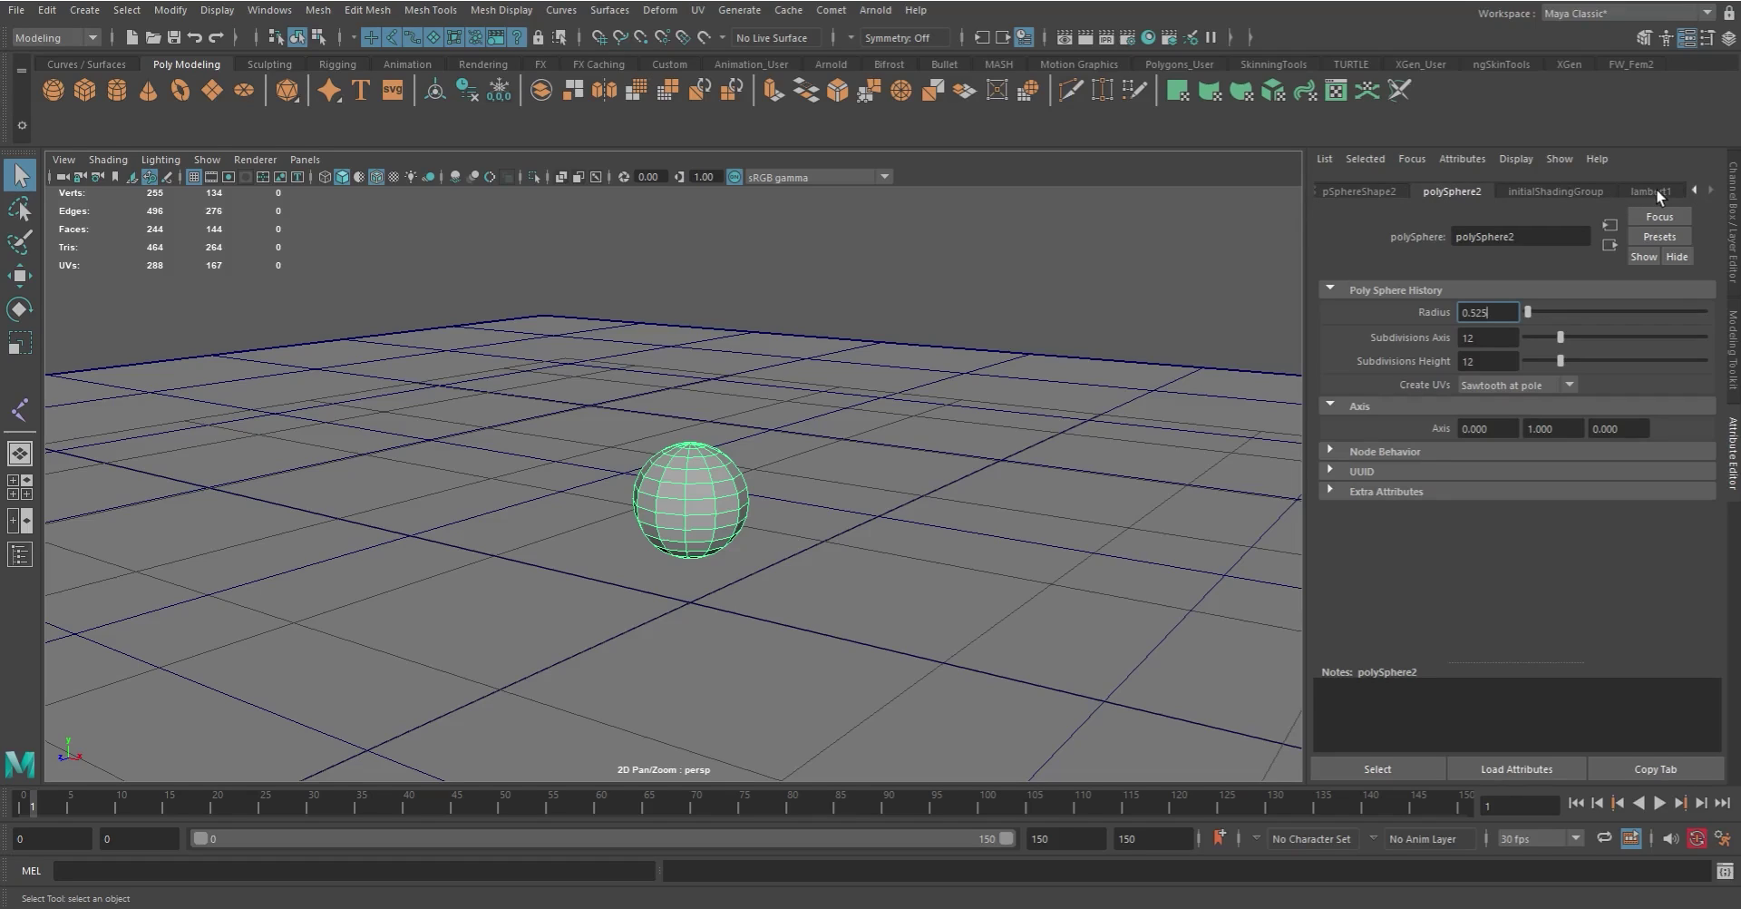
pyautogui.click(1652, 191)
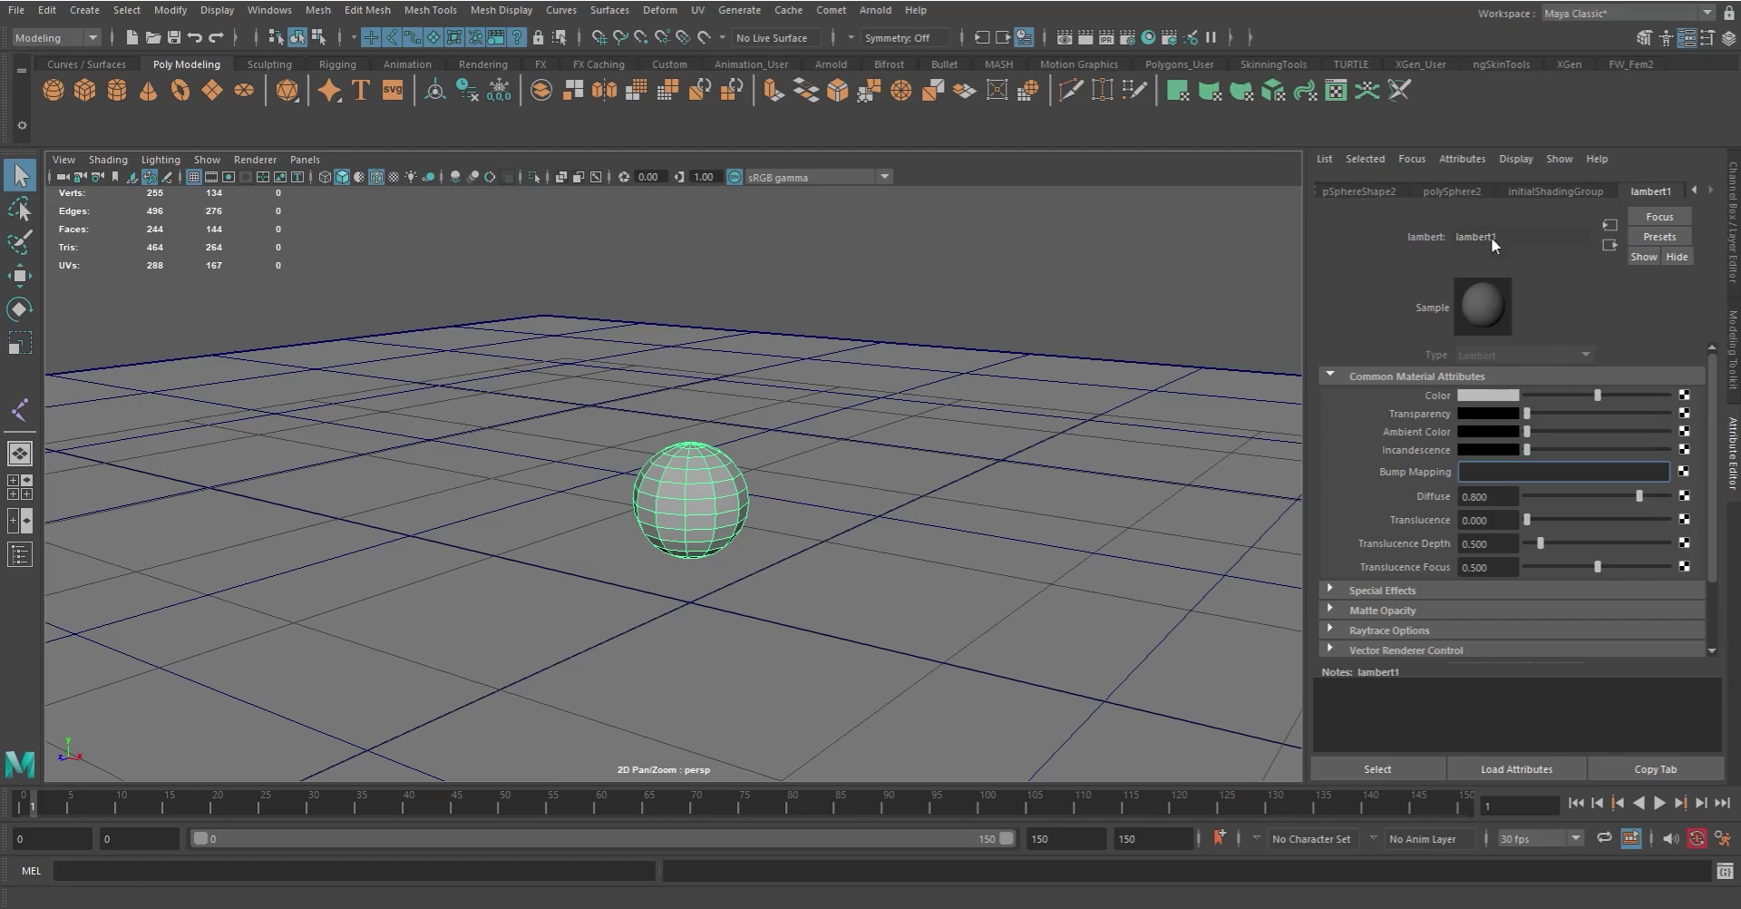
pyautogui.moveTo(933, 293); pyautogui.dragTo(1034, 457)
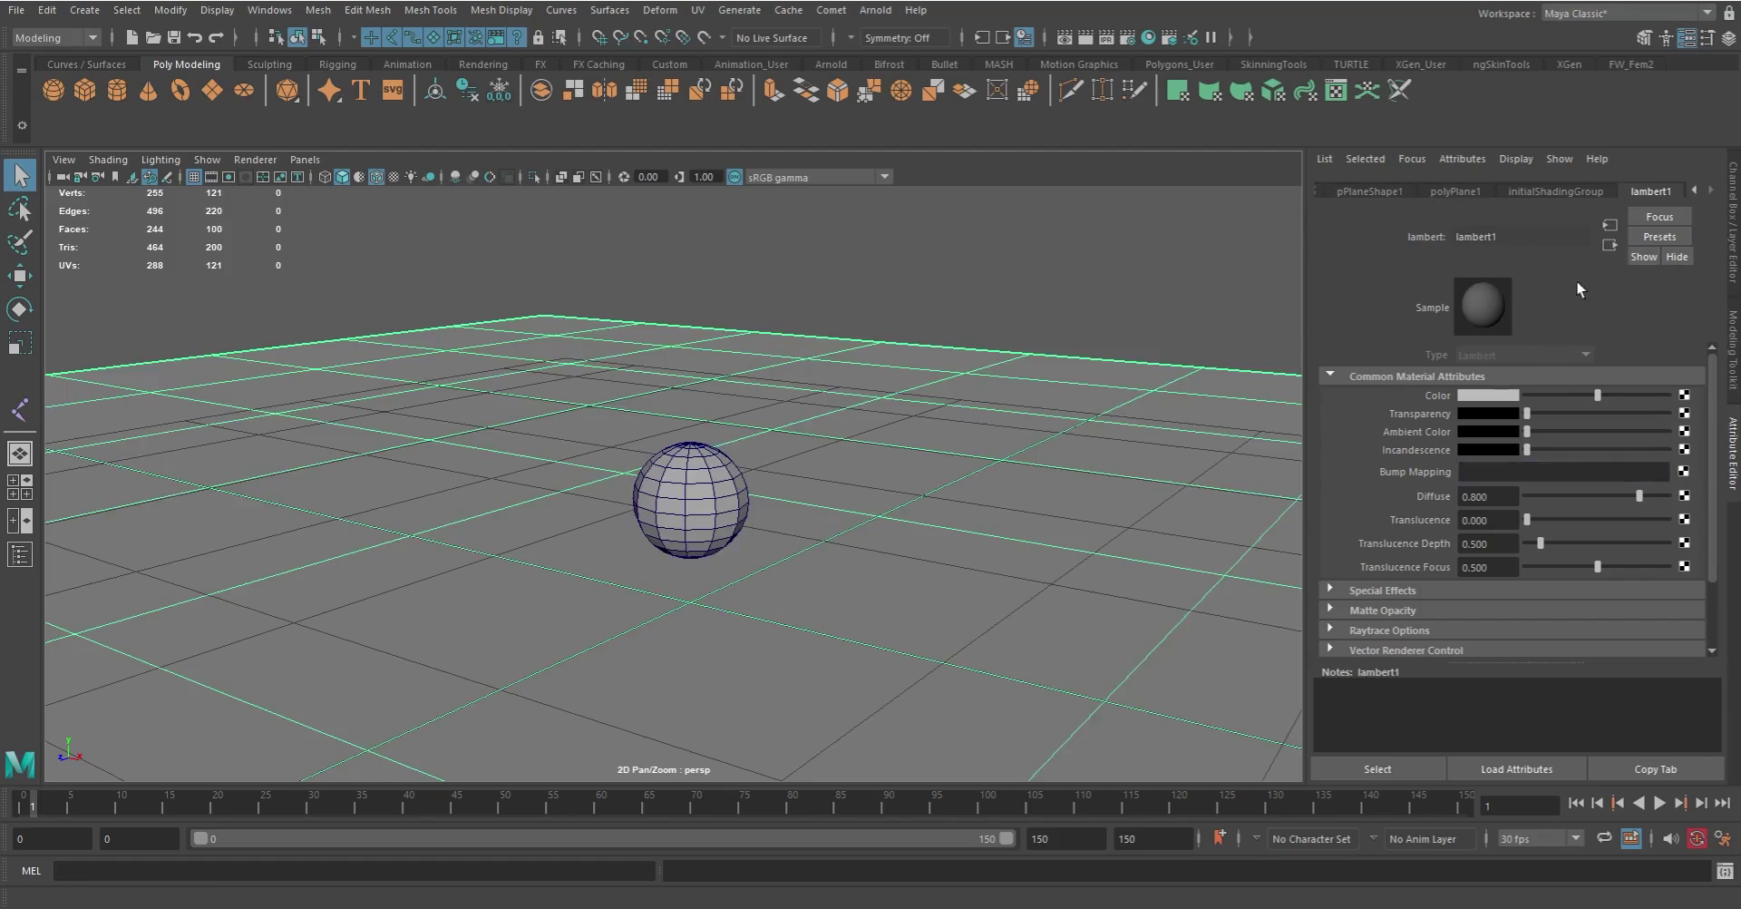
pyautogui.click(705, 508)
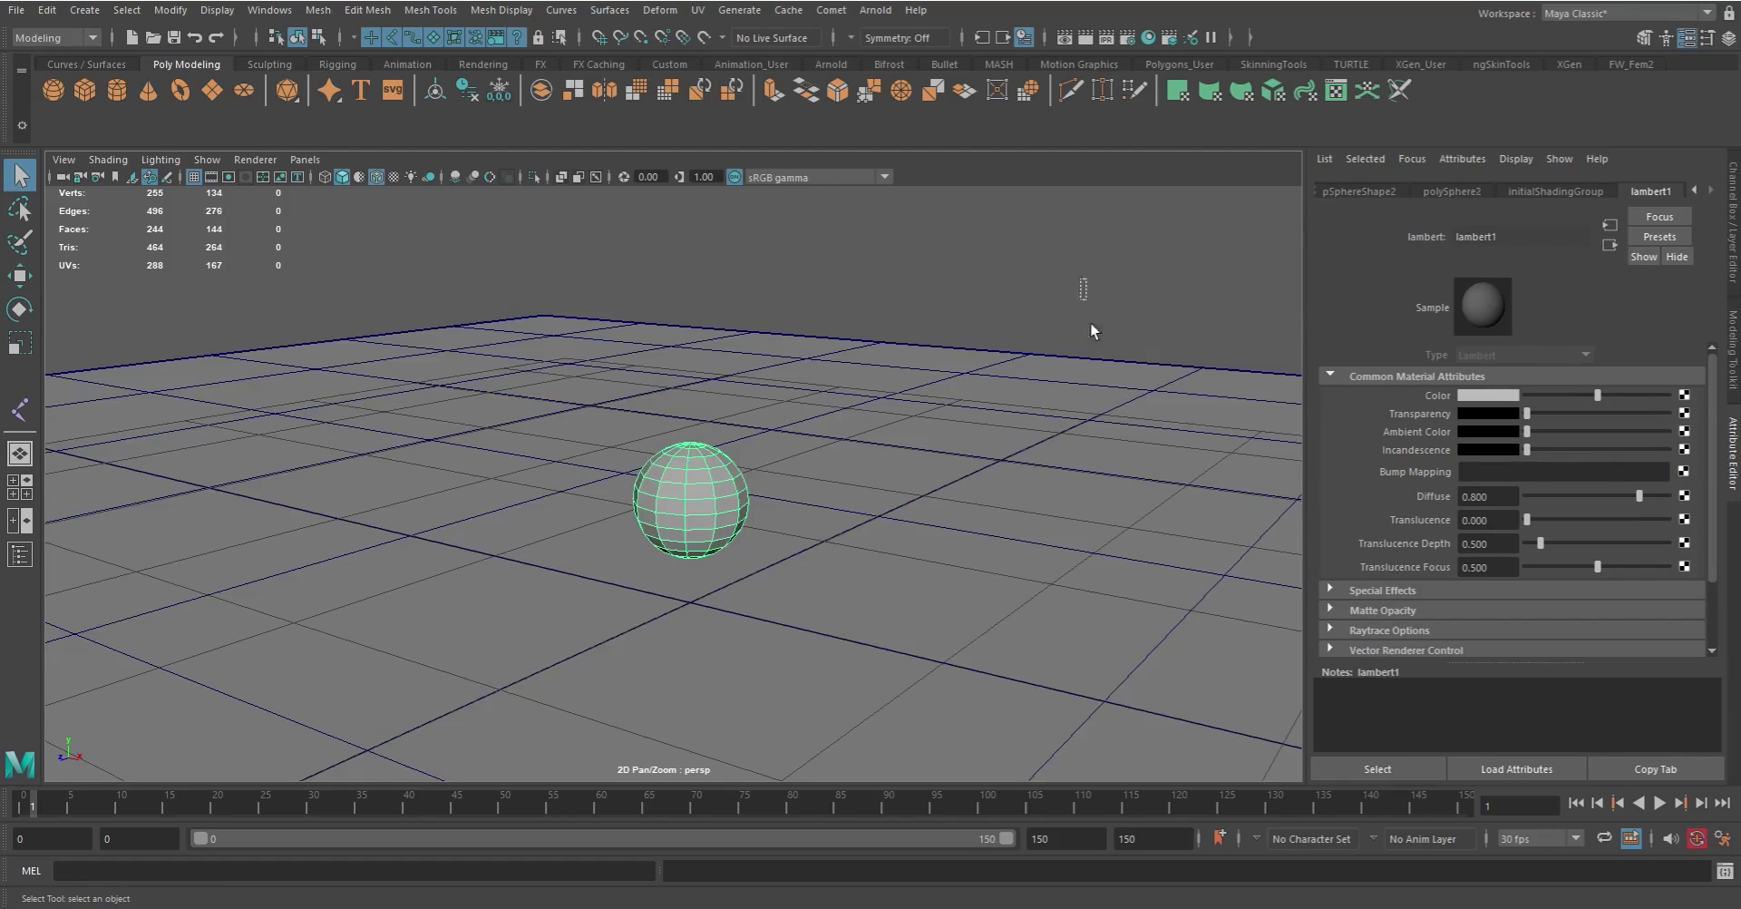
pyautogui.moveTo(1089, 313); pyautogui.dragTo(1084, 544)
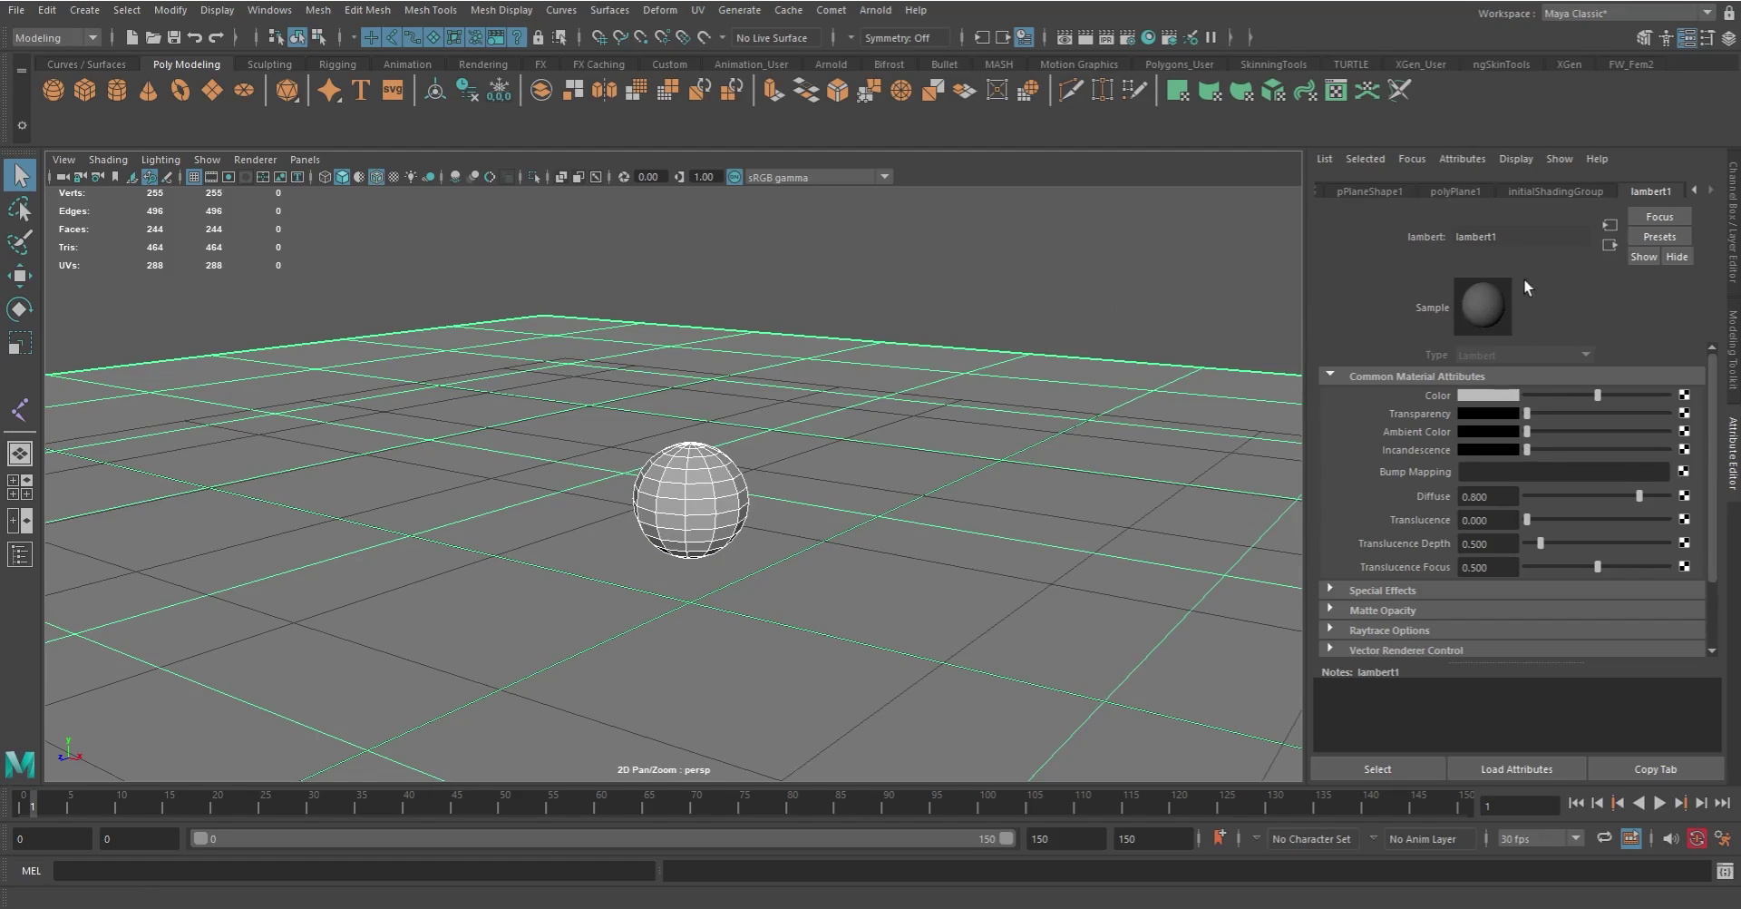
pyautogui.click(886, 308)
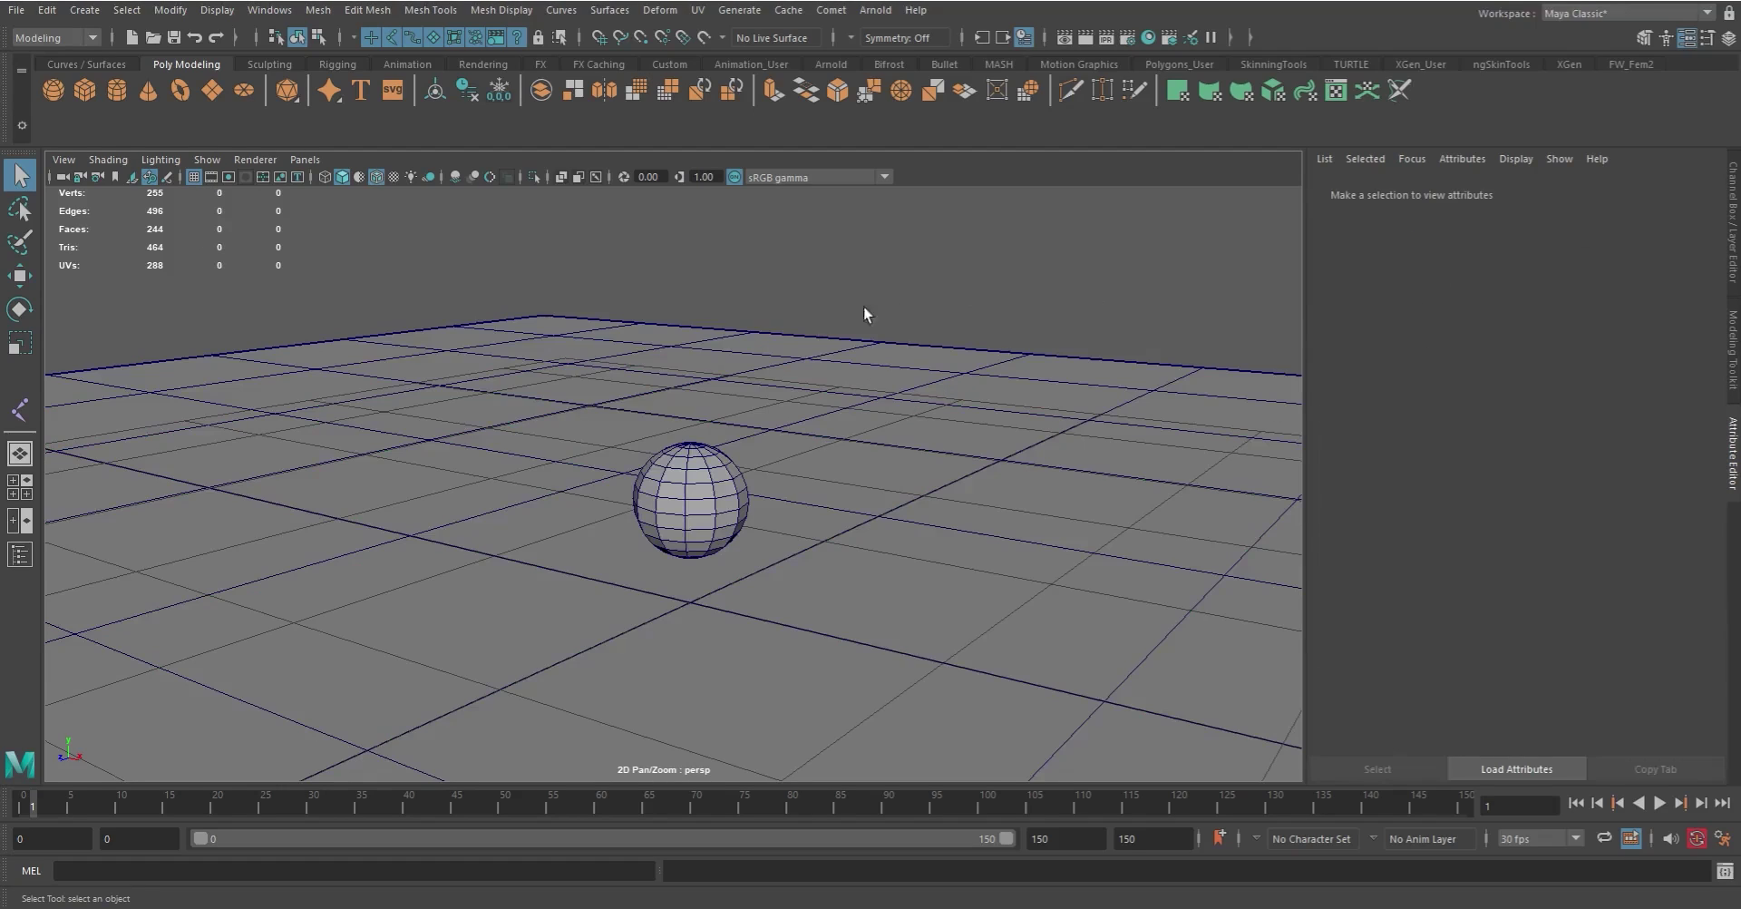
pyautogui.click(780, 577)
pyautogui.moveTo(592, 275); pyautogui.dragTo(896, 599)
pyautogui.click(996, 269)
pyautogui.click(1128, 443)
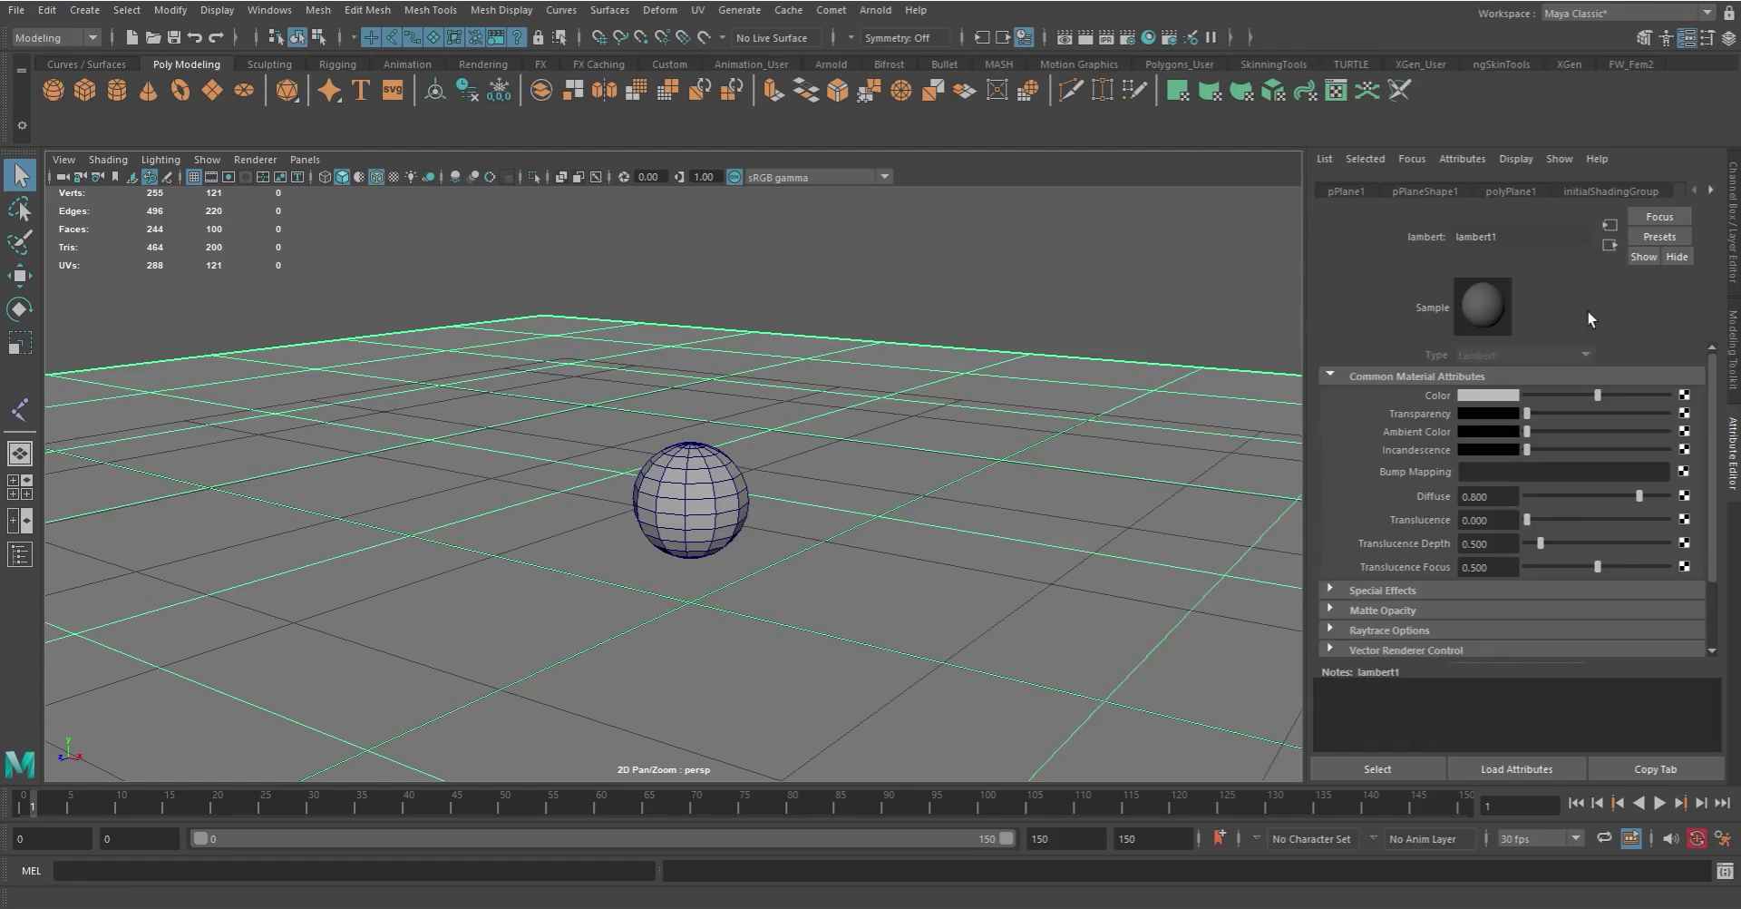
# Step: Compare the Channel Box and the Attribute Editor with nothing selected, and return to the Channel Box
pyautogui.click(1733, 210)
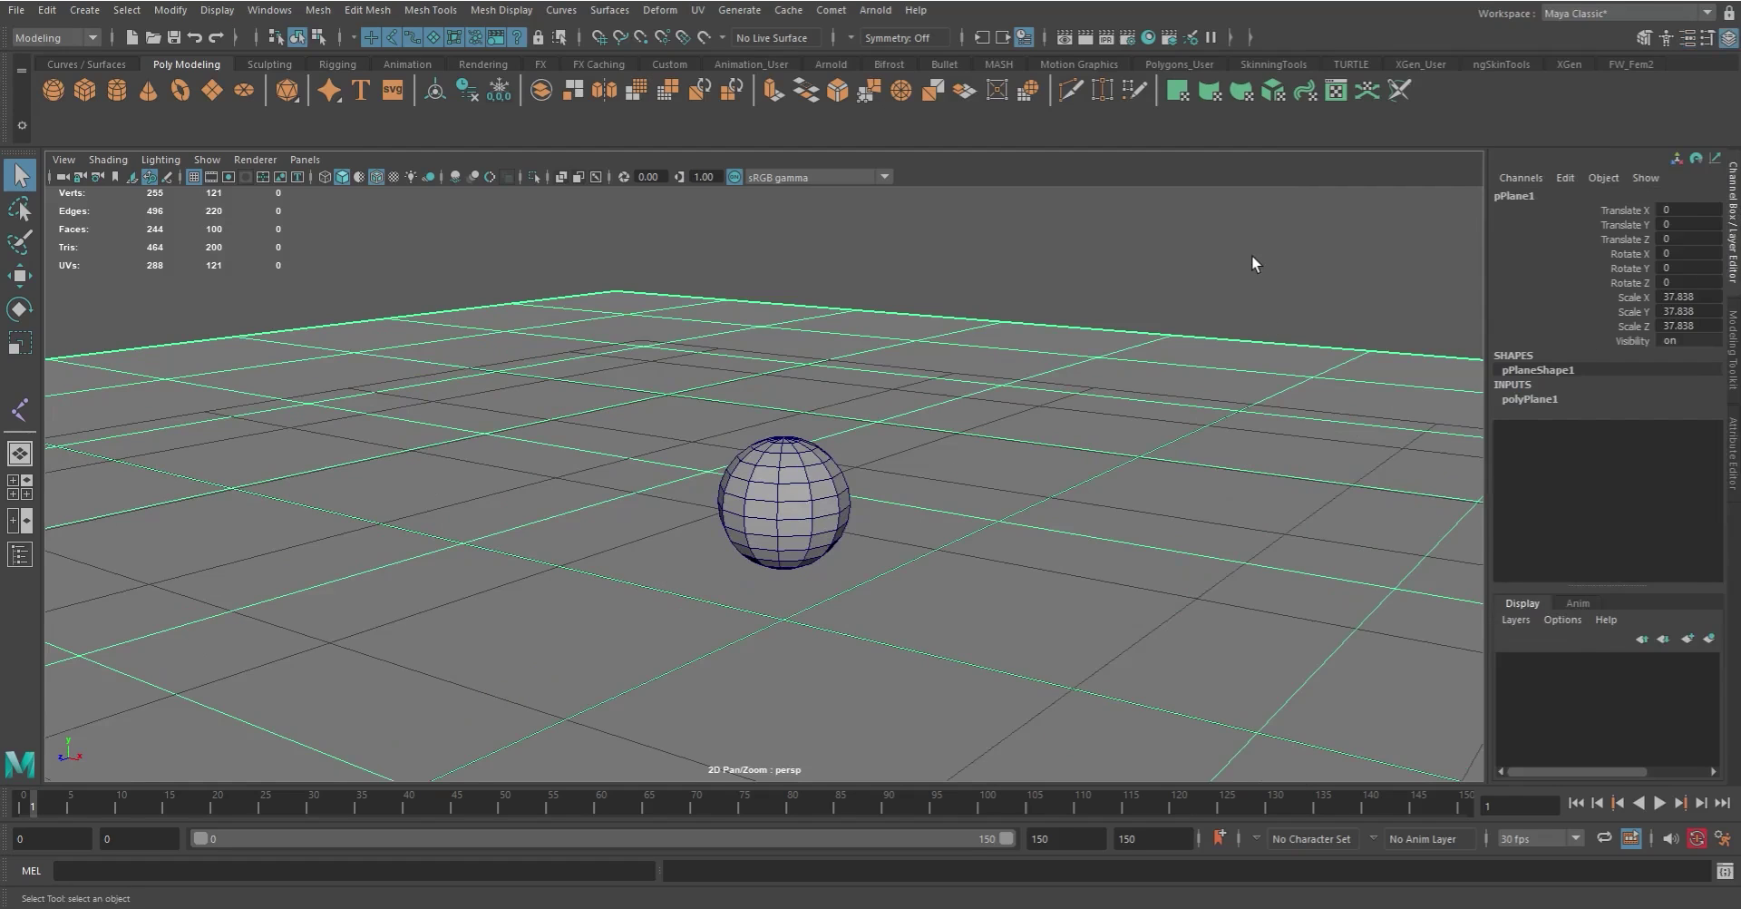
pyautogui.click(1200, 269)
pyautogui.keyDown('alt'); pyautogui.moveTo(1034, 466); pyautogui.dragTo(891, 415); pyautogui.keyUp('alt')
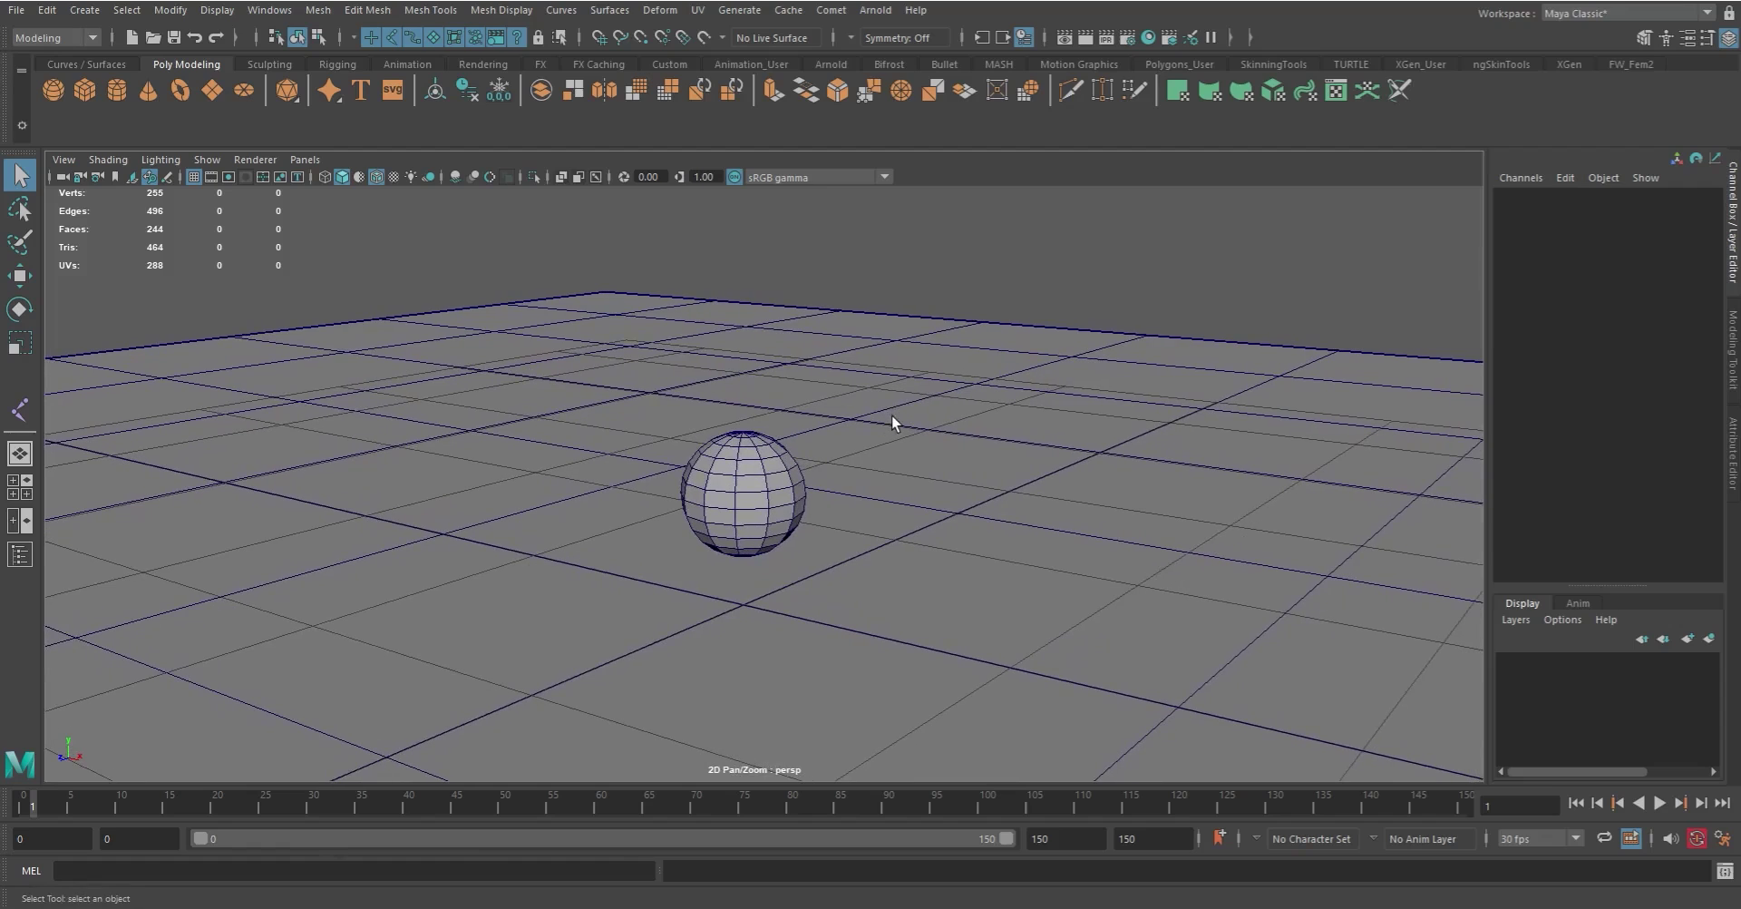
pyautogui.click(1732, 454)
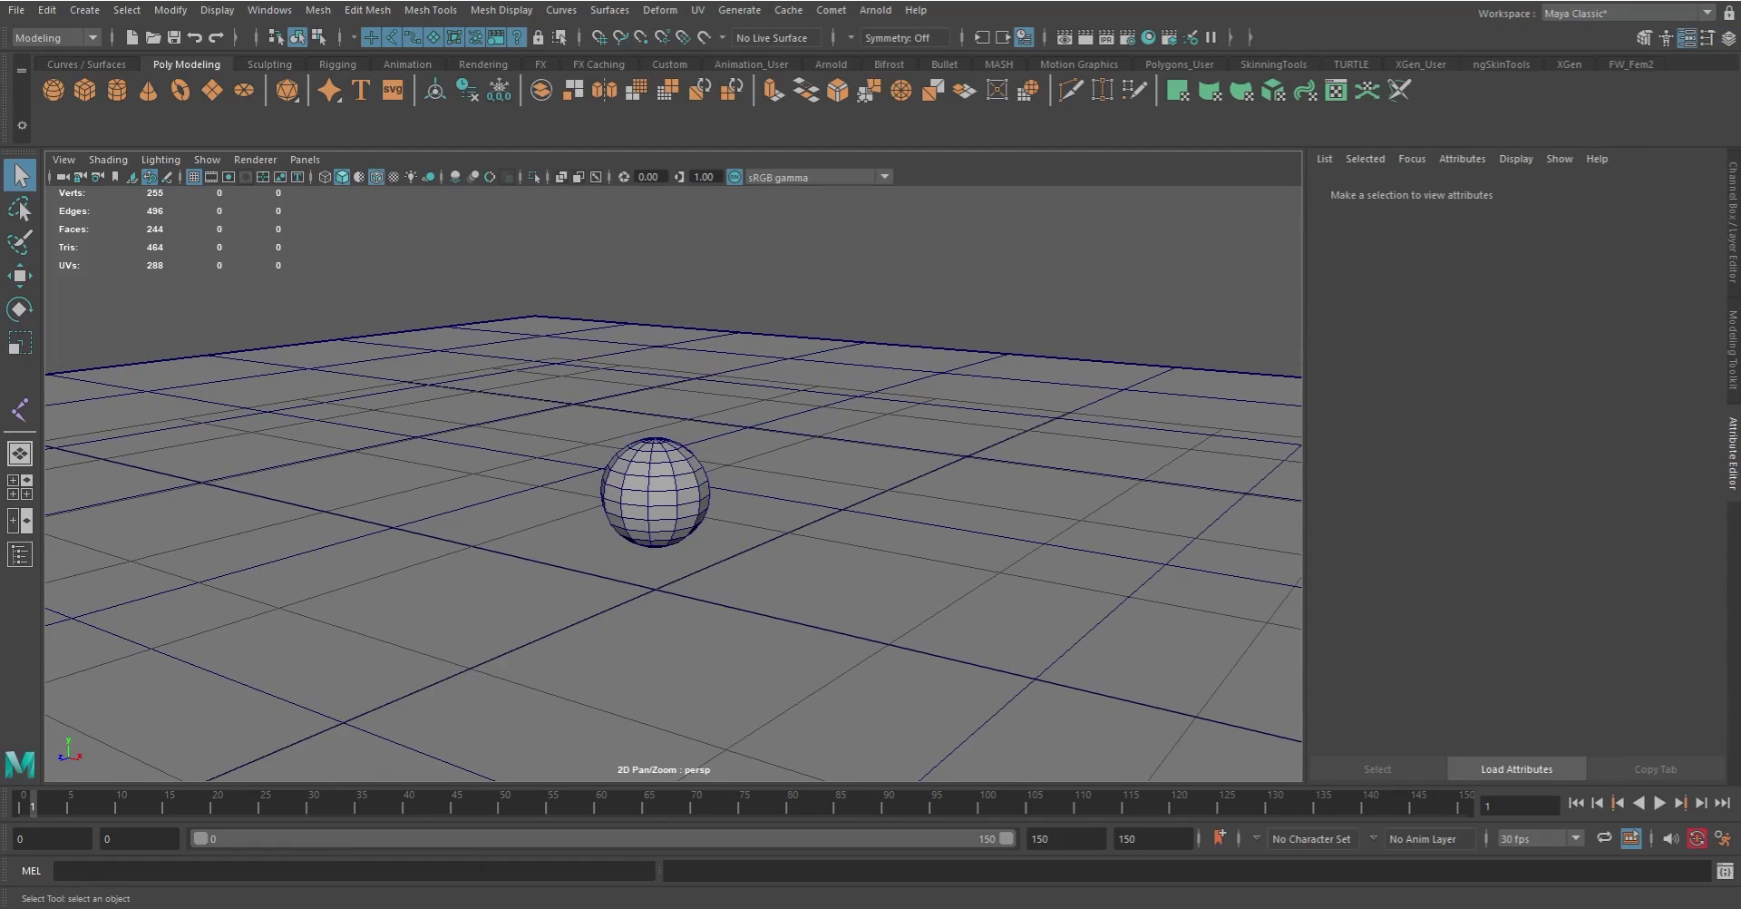
pyautogui.click(1733, 220)
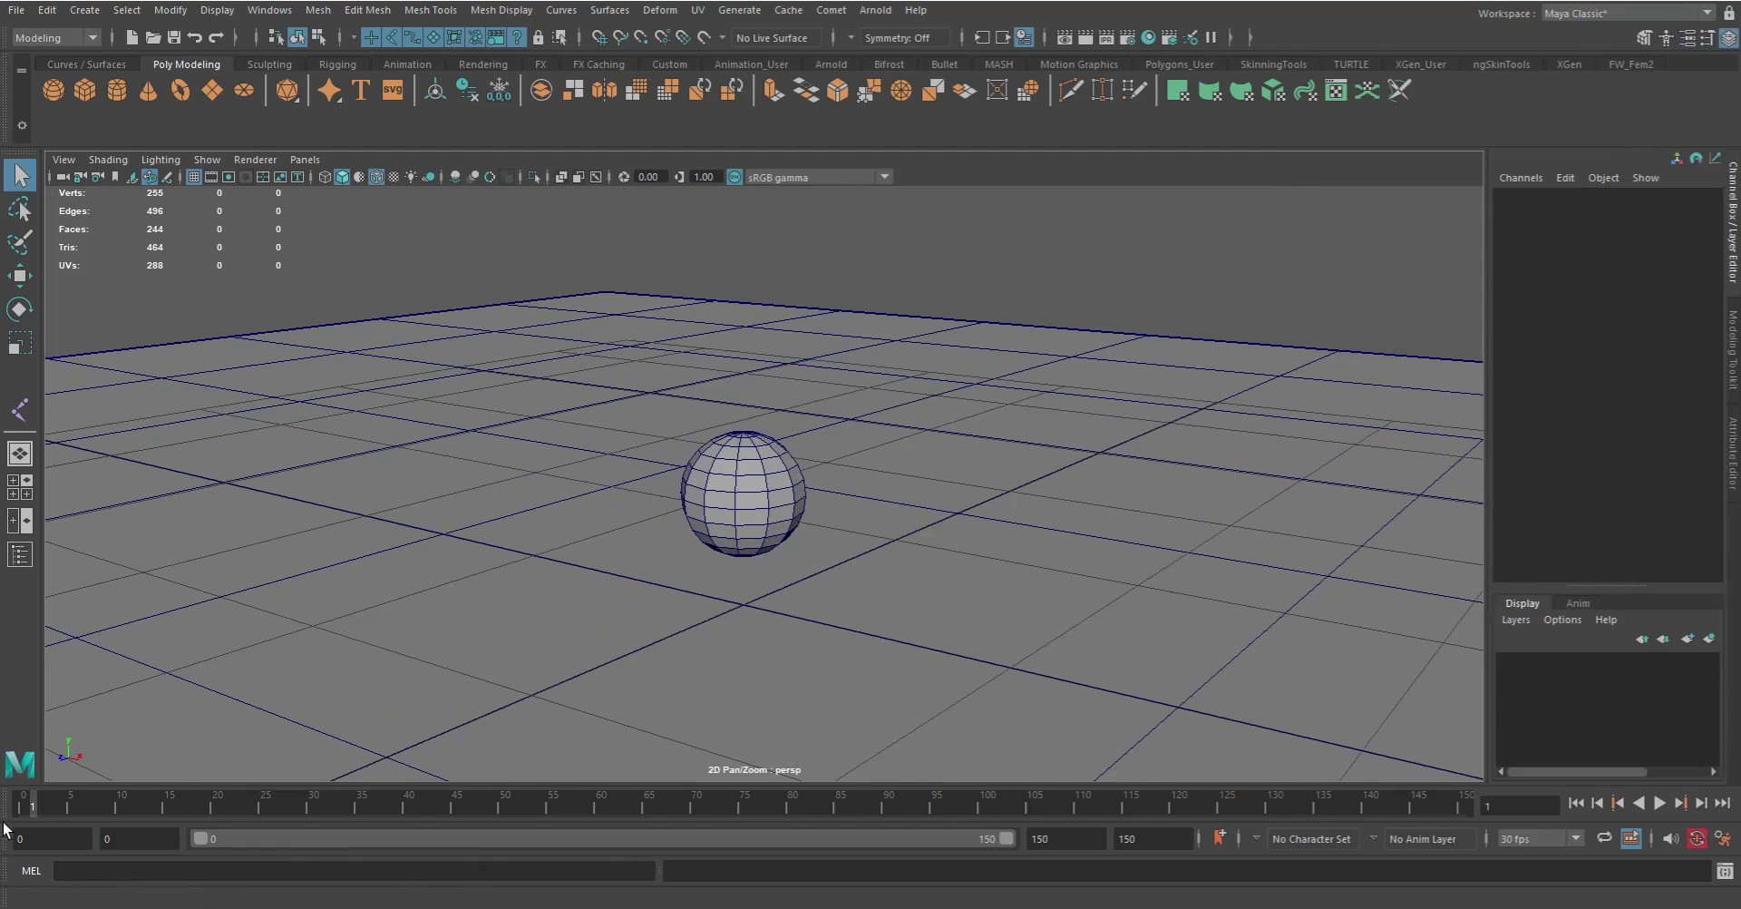
# Step: Set the timeline to frame 0 and move the sphere along X to about -3.482
pyautogui.hotkey('alt', 'v')
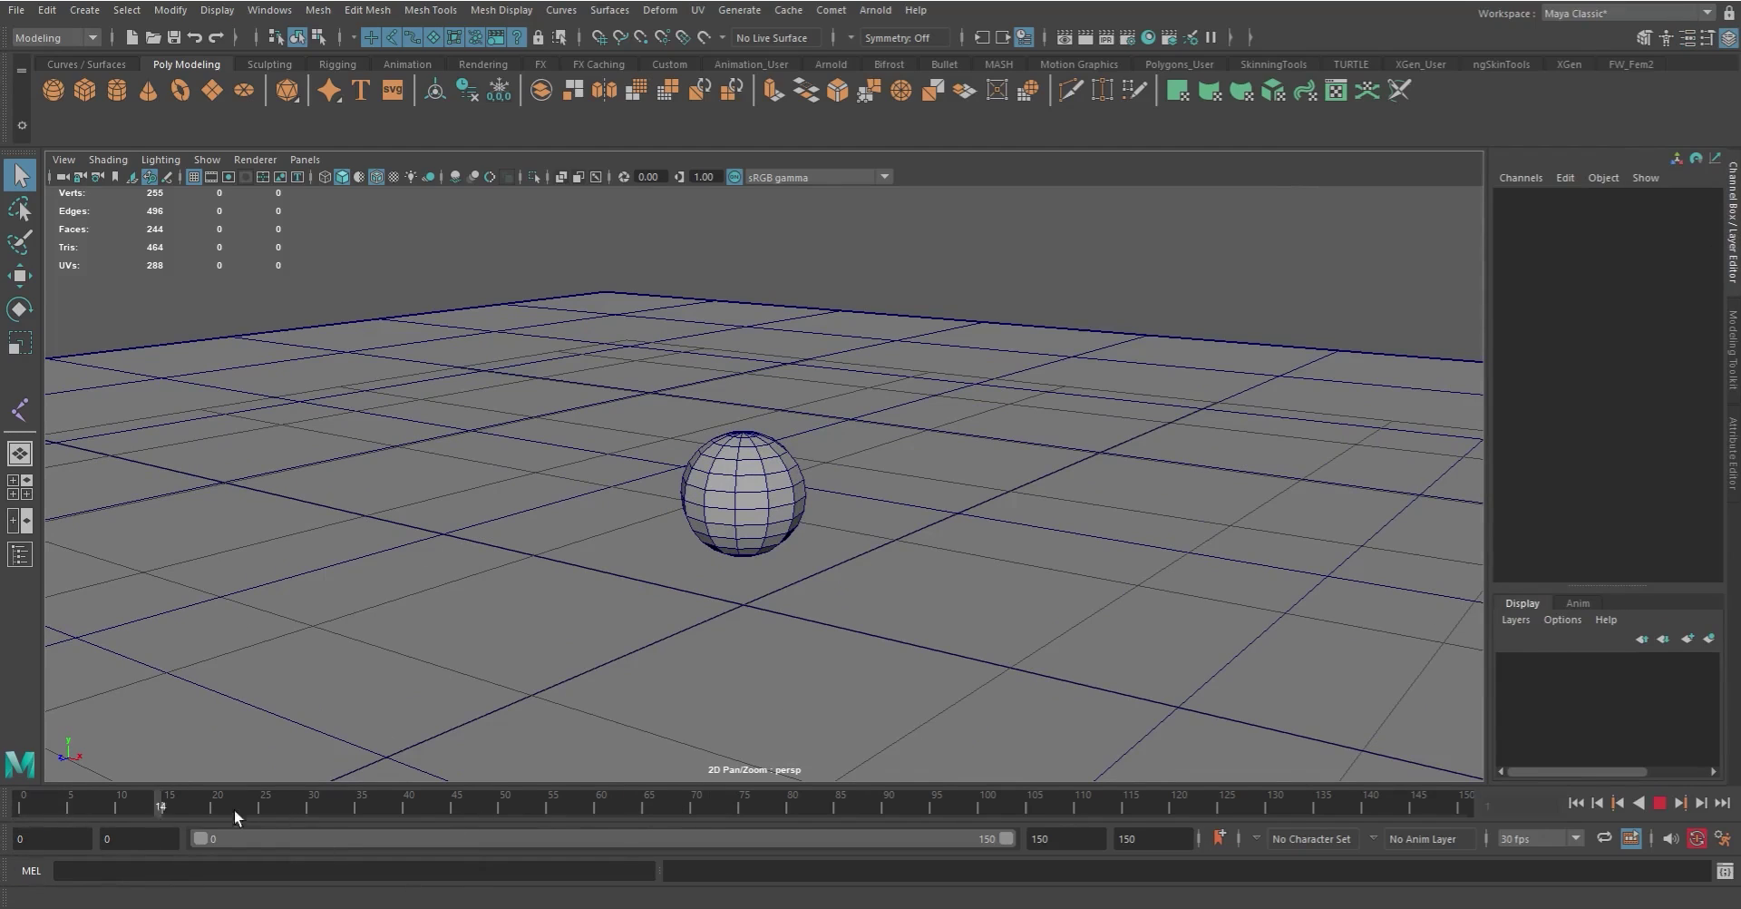
pyautogui.click(23, 807)
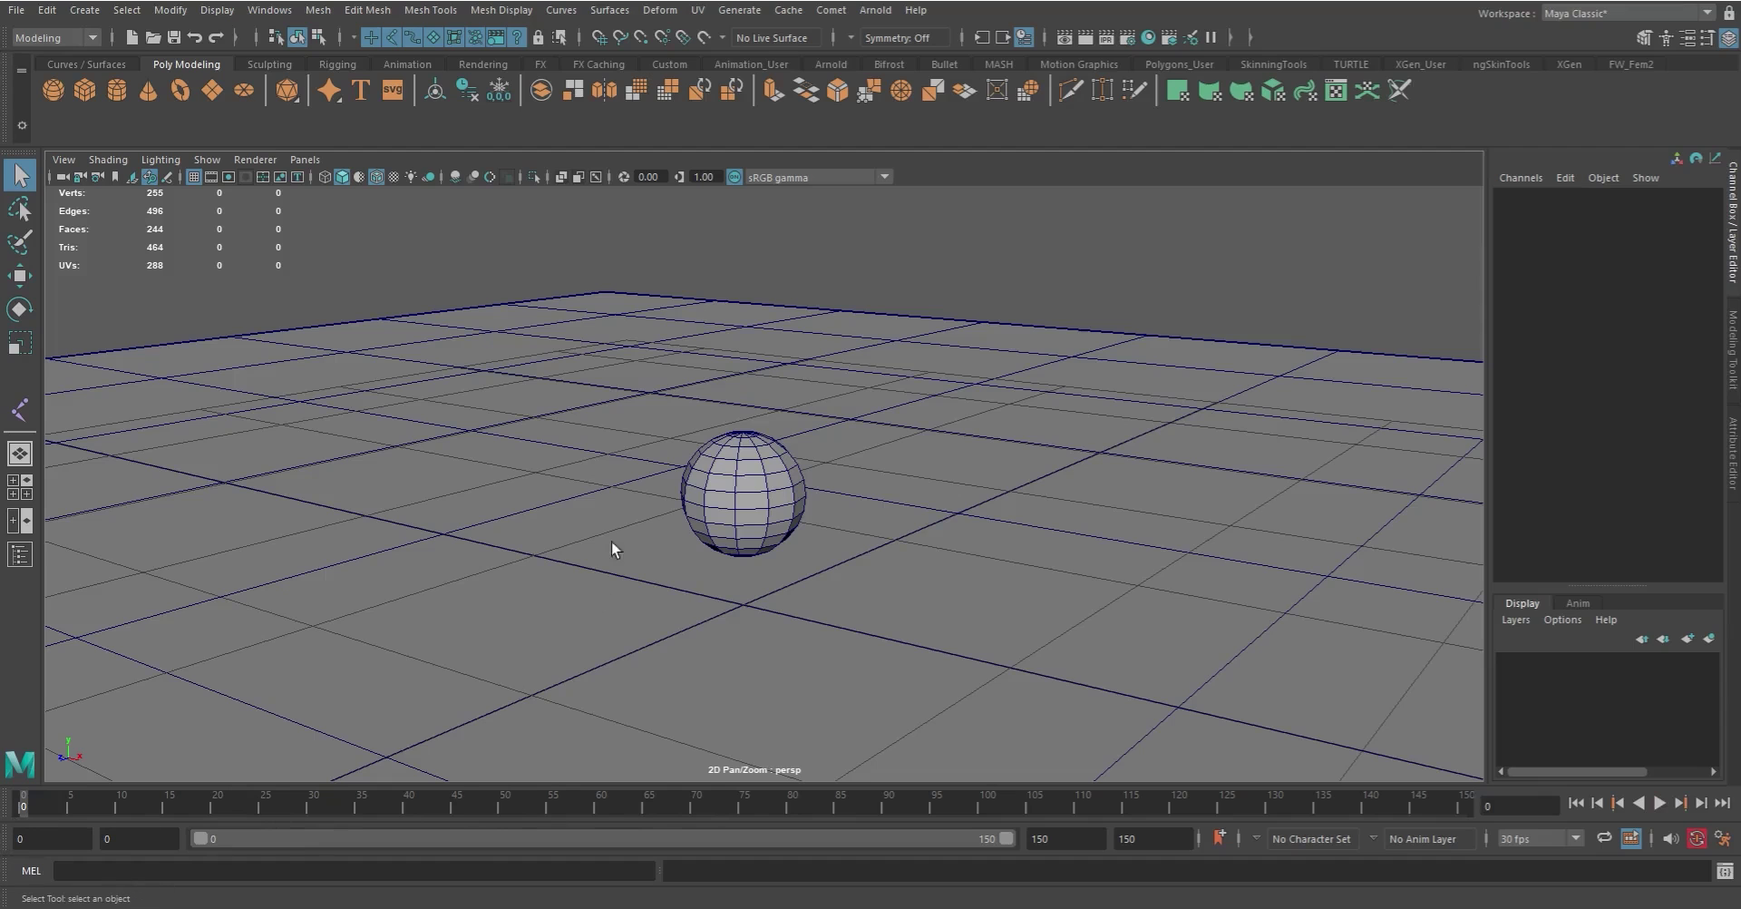
pyautogui.click(764, 490)
pyautogui.press('w')
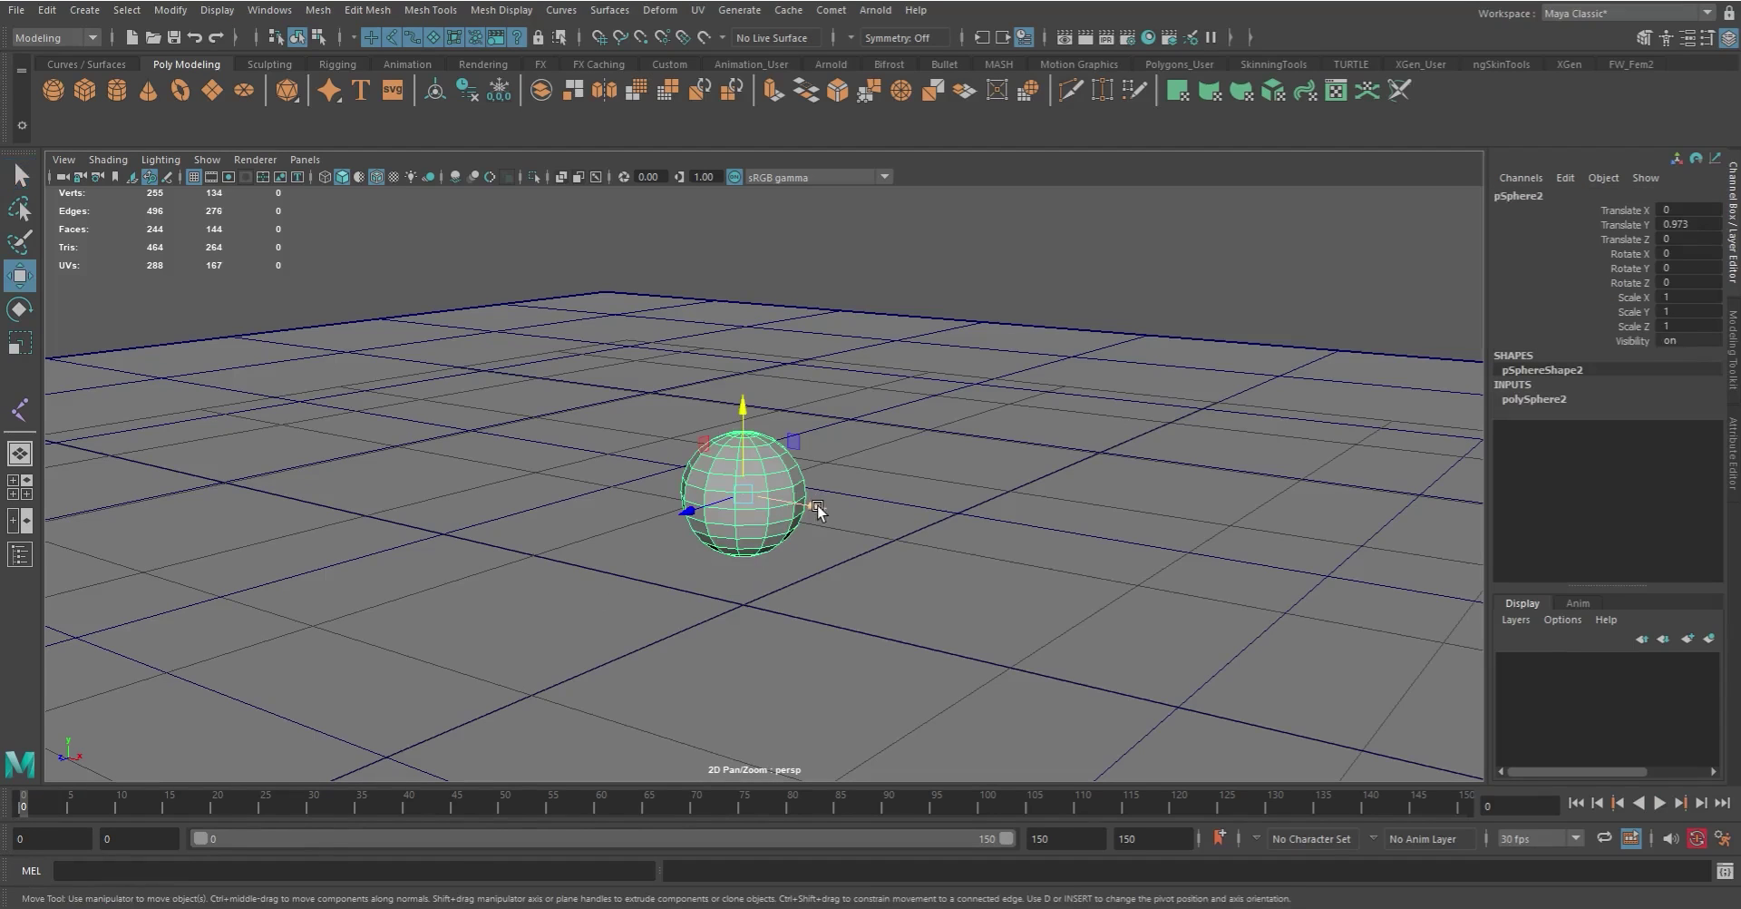
pyautogui.moveTo(815, 506); pyautogui.dragTo(521, 452)
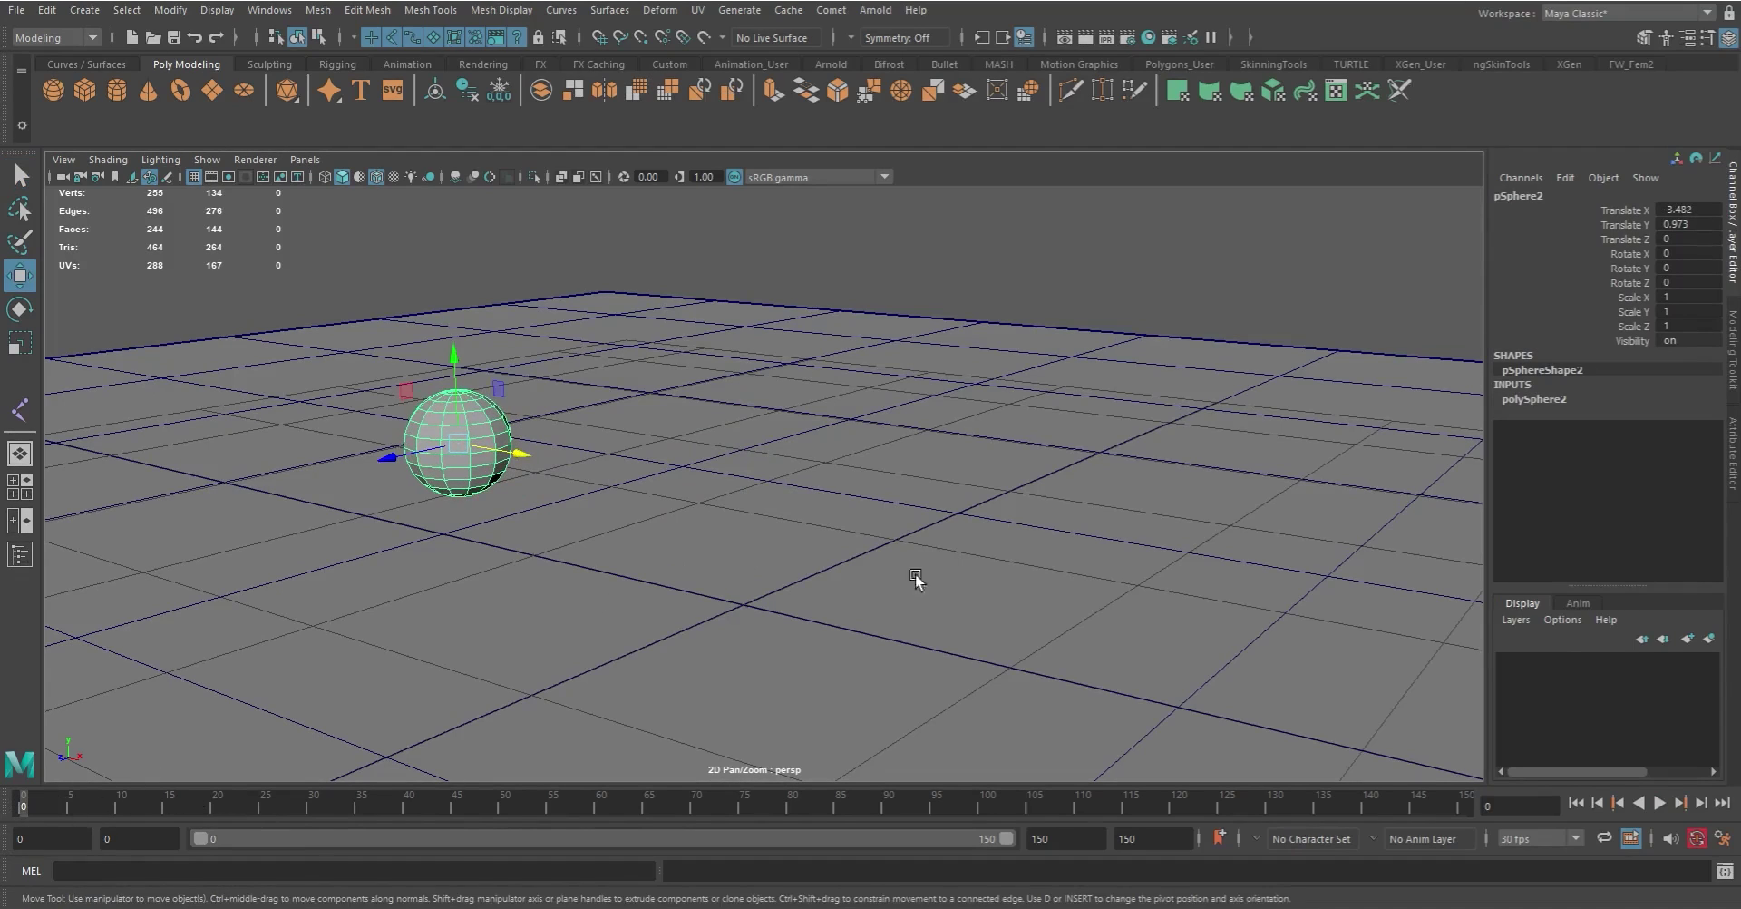
# Step: Key the sphere's Translate X, Y and Z channels at frame 0
pyautogui.moveTo(1638, 212); pyautogui.dragTo(1640, 234)
pyautogui.rightClick(1640, 234)
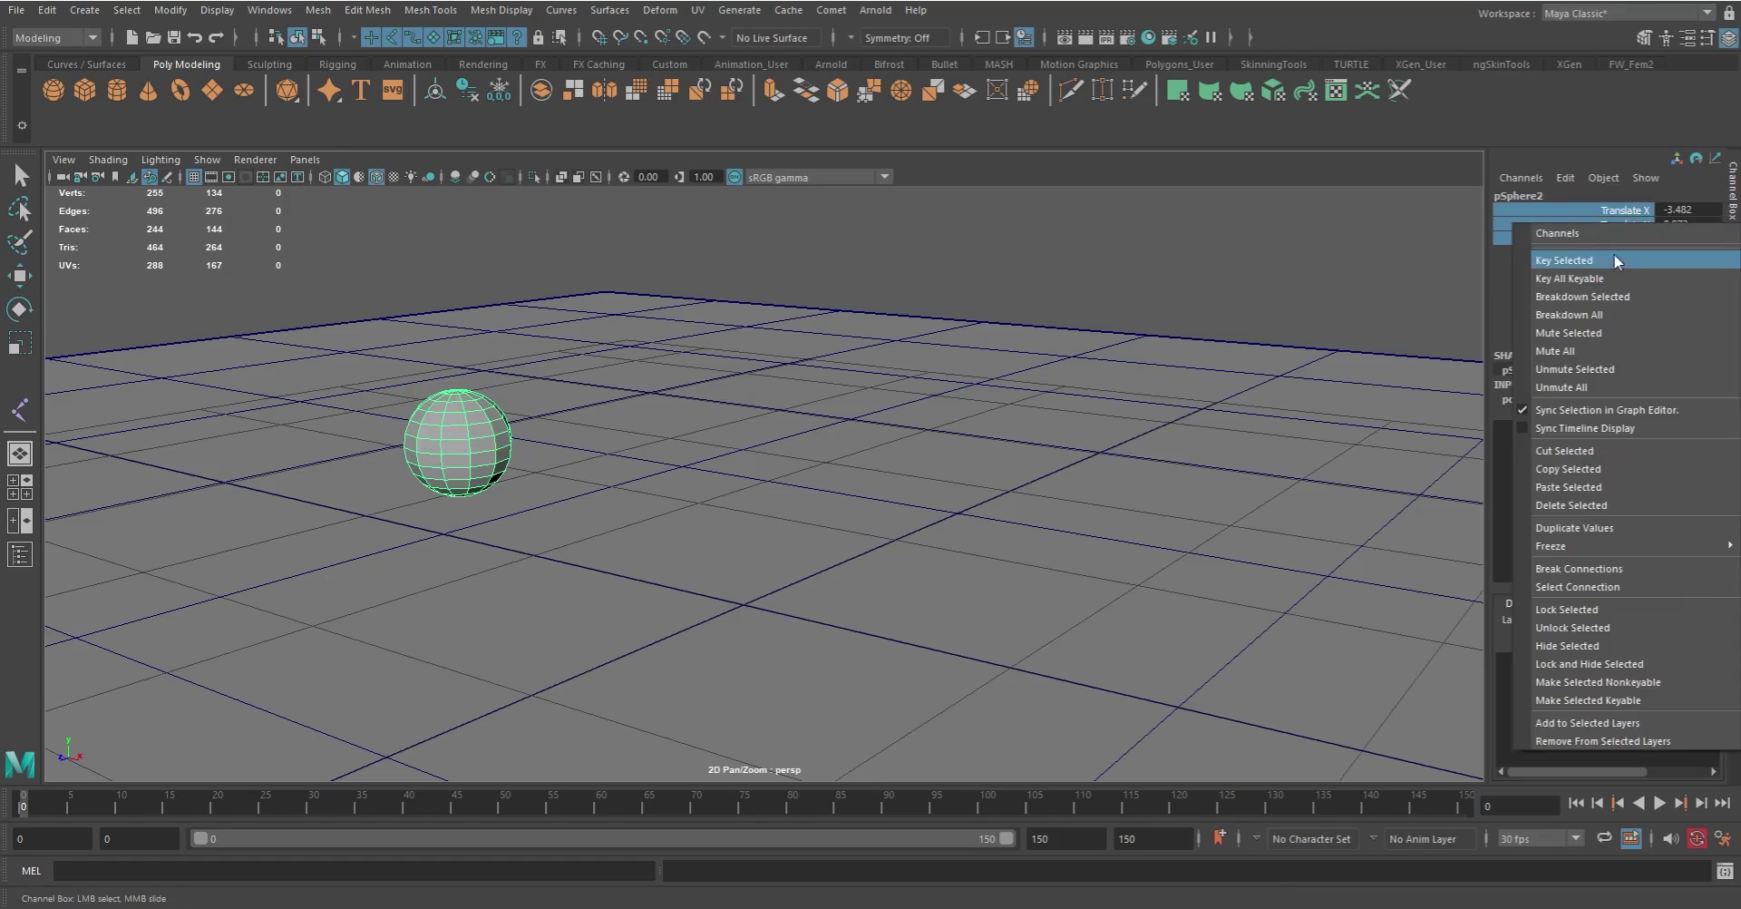
pyautogui.click(1597, 259)
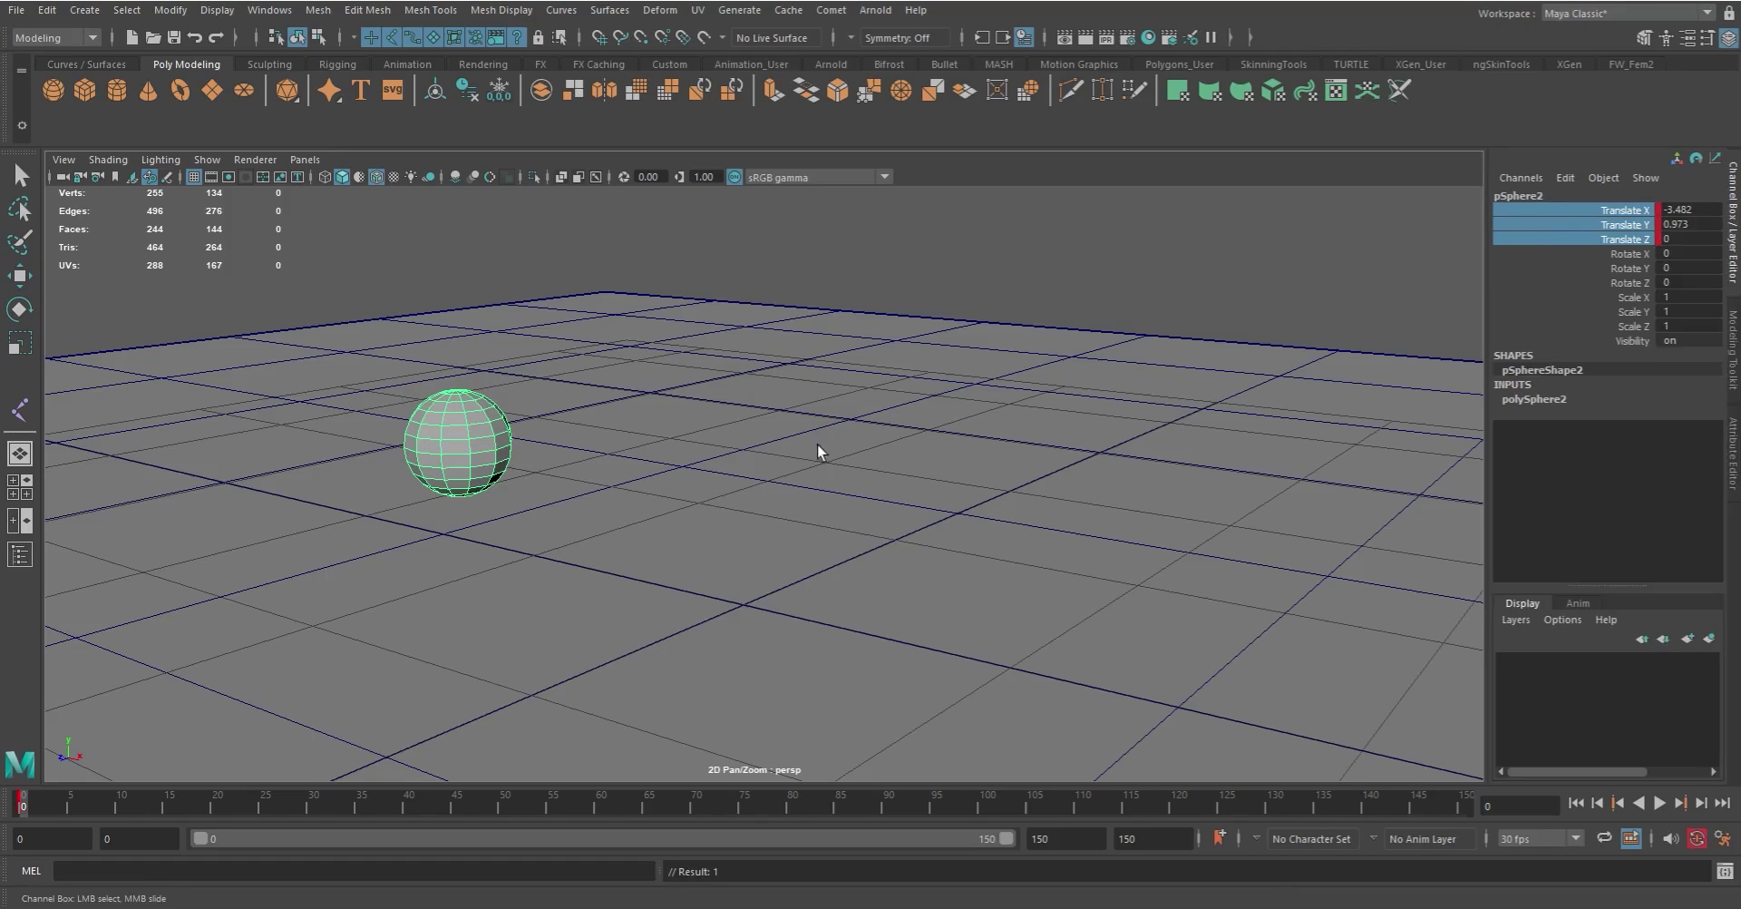
# Step: At frame 10, move the sphere along X to about 1.299 and key its three translate channels
pyautogui.moveTo(131, 800); pyautogui.dragTo(122, 807)
pyautogui.press('w')
pyautogui.moveTo(520, 453); pyautogui.dragTo(971, 533)
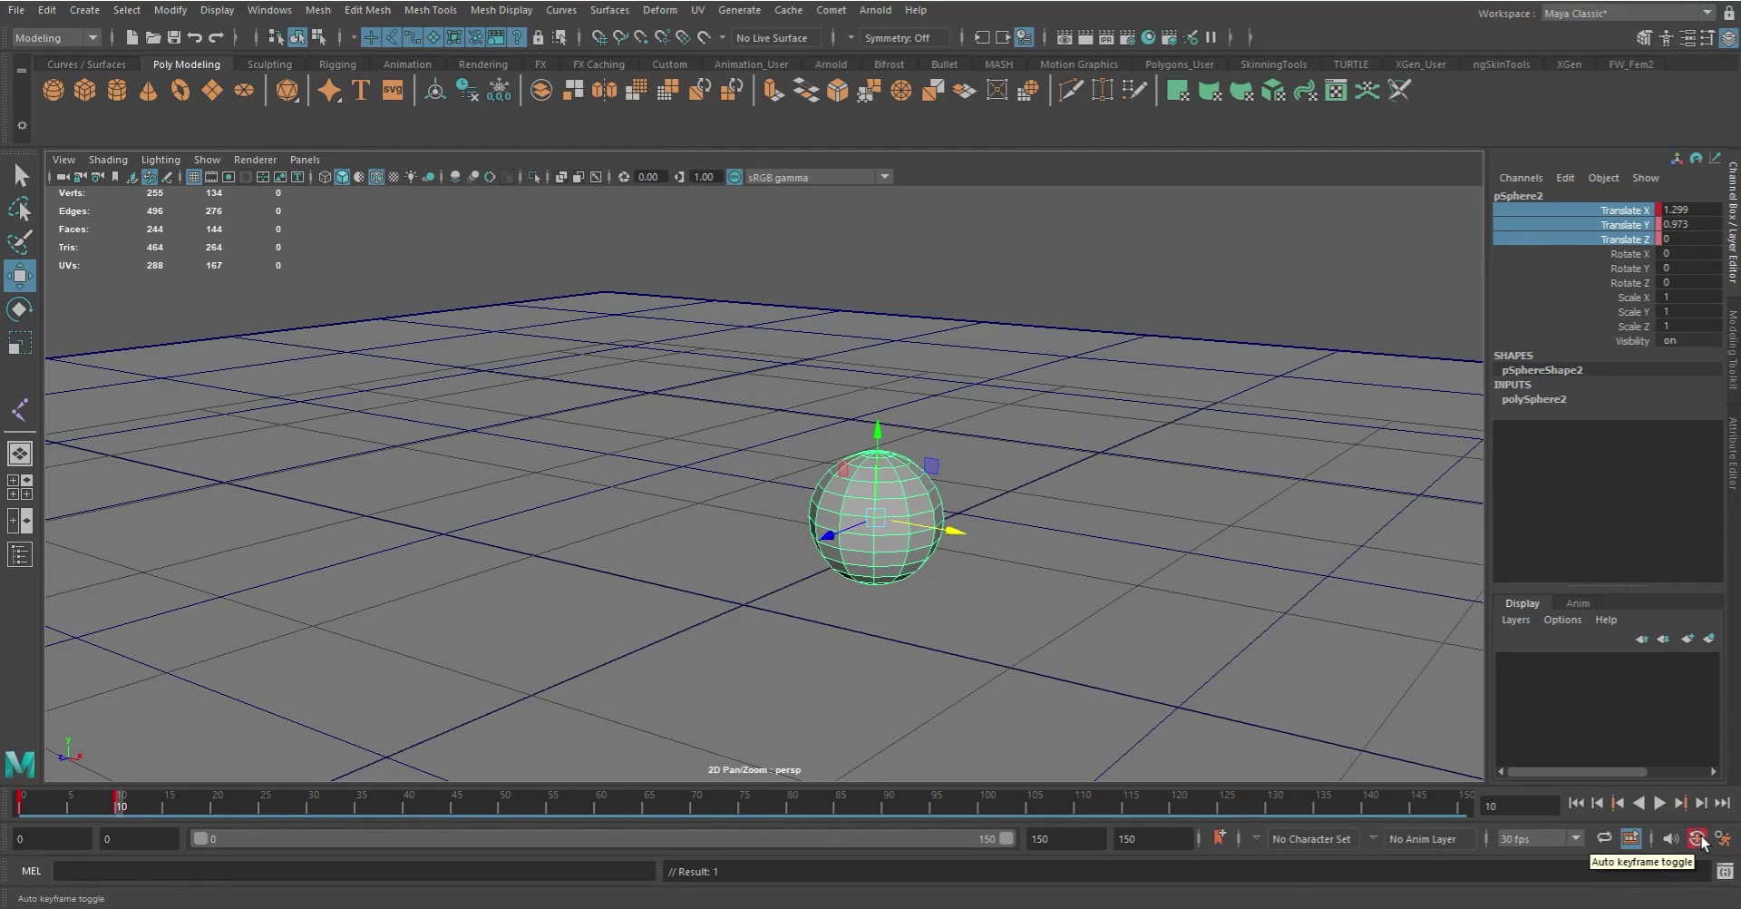
pyautogui.rightClick(1640, 239)
pyautogui.click(1609, 270)
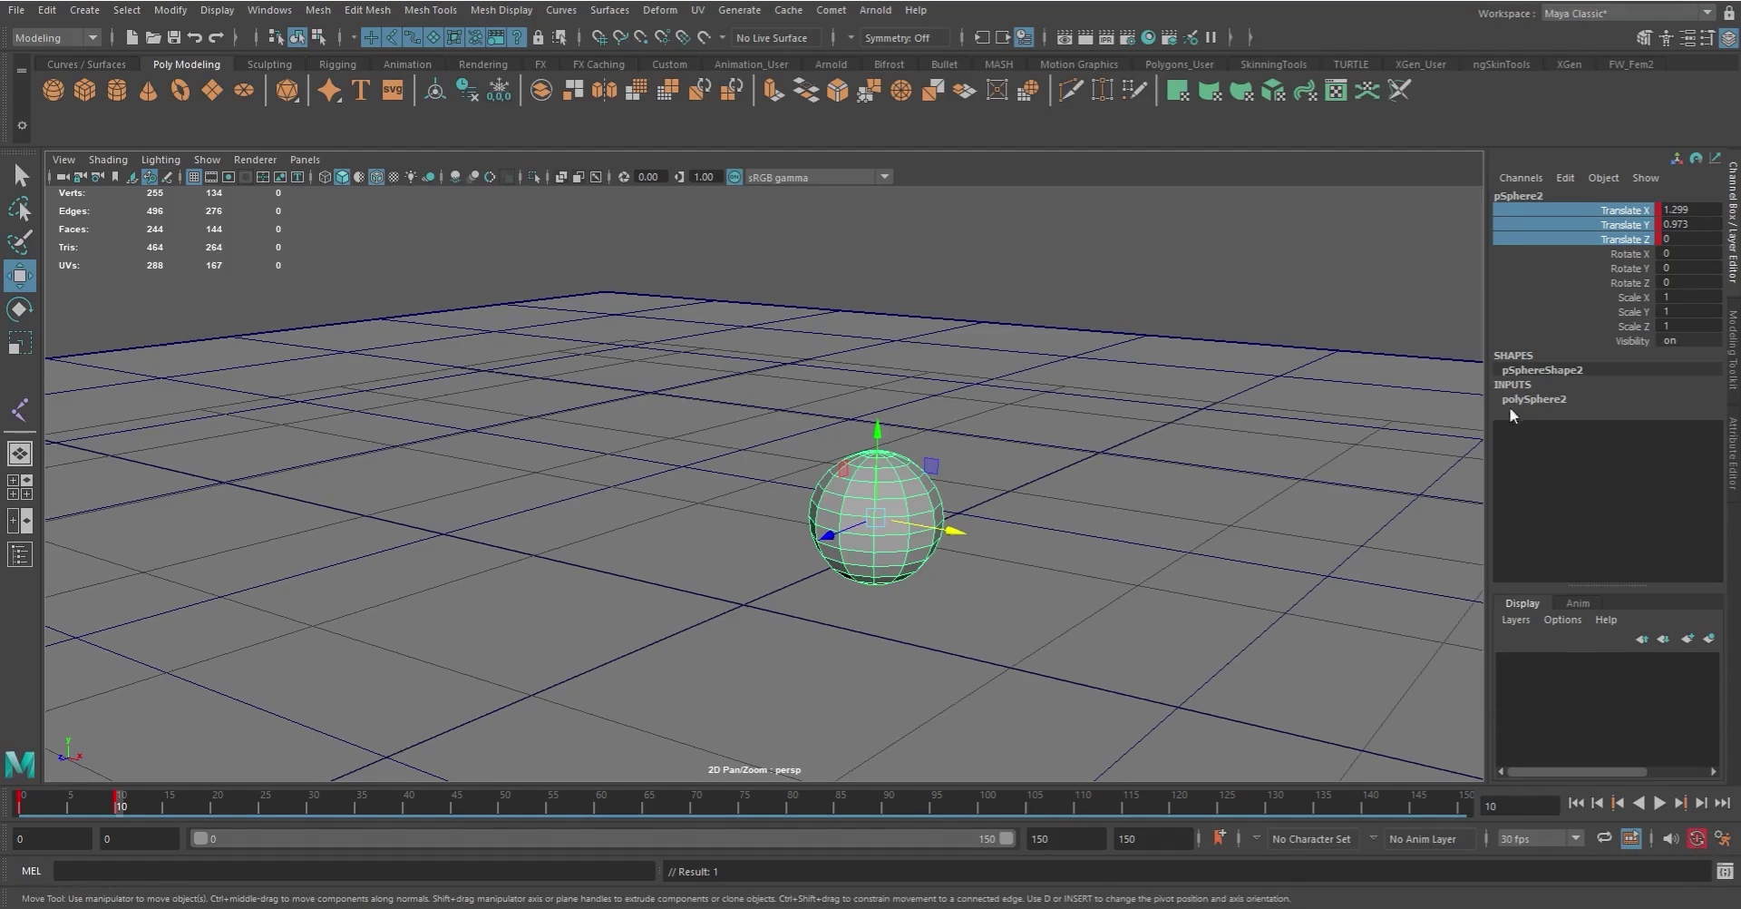
# Step: Raise the sphere to about 2.556 in Translate Y at frame 5 and play back the animation
pyautogui.click(70, 804)
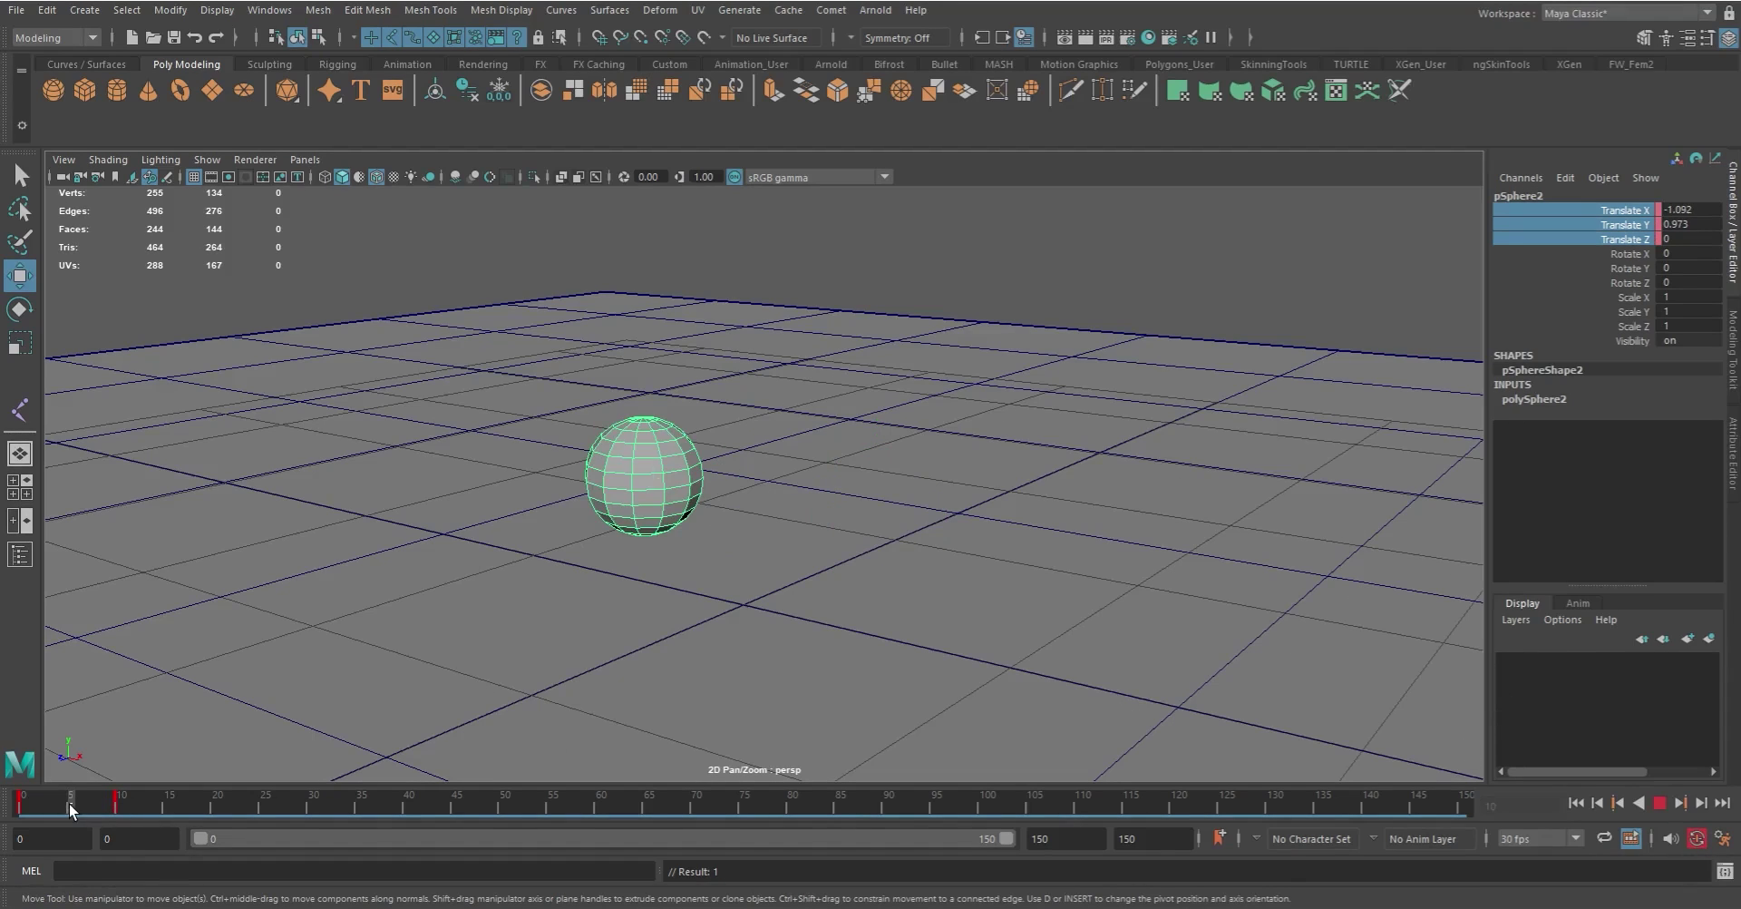
pyautogui.moveTo(670, 383); pyautogui.dragTo(682, 328)
pyautogui.hotkey('alt', 'v')
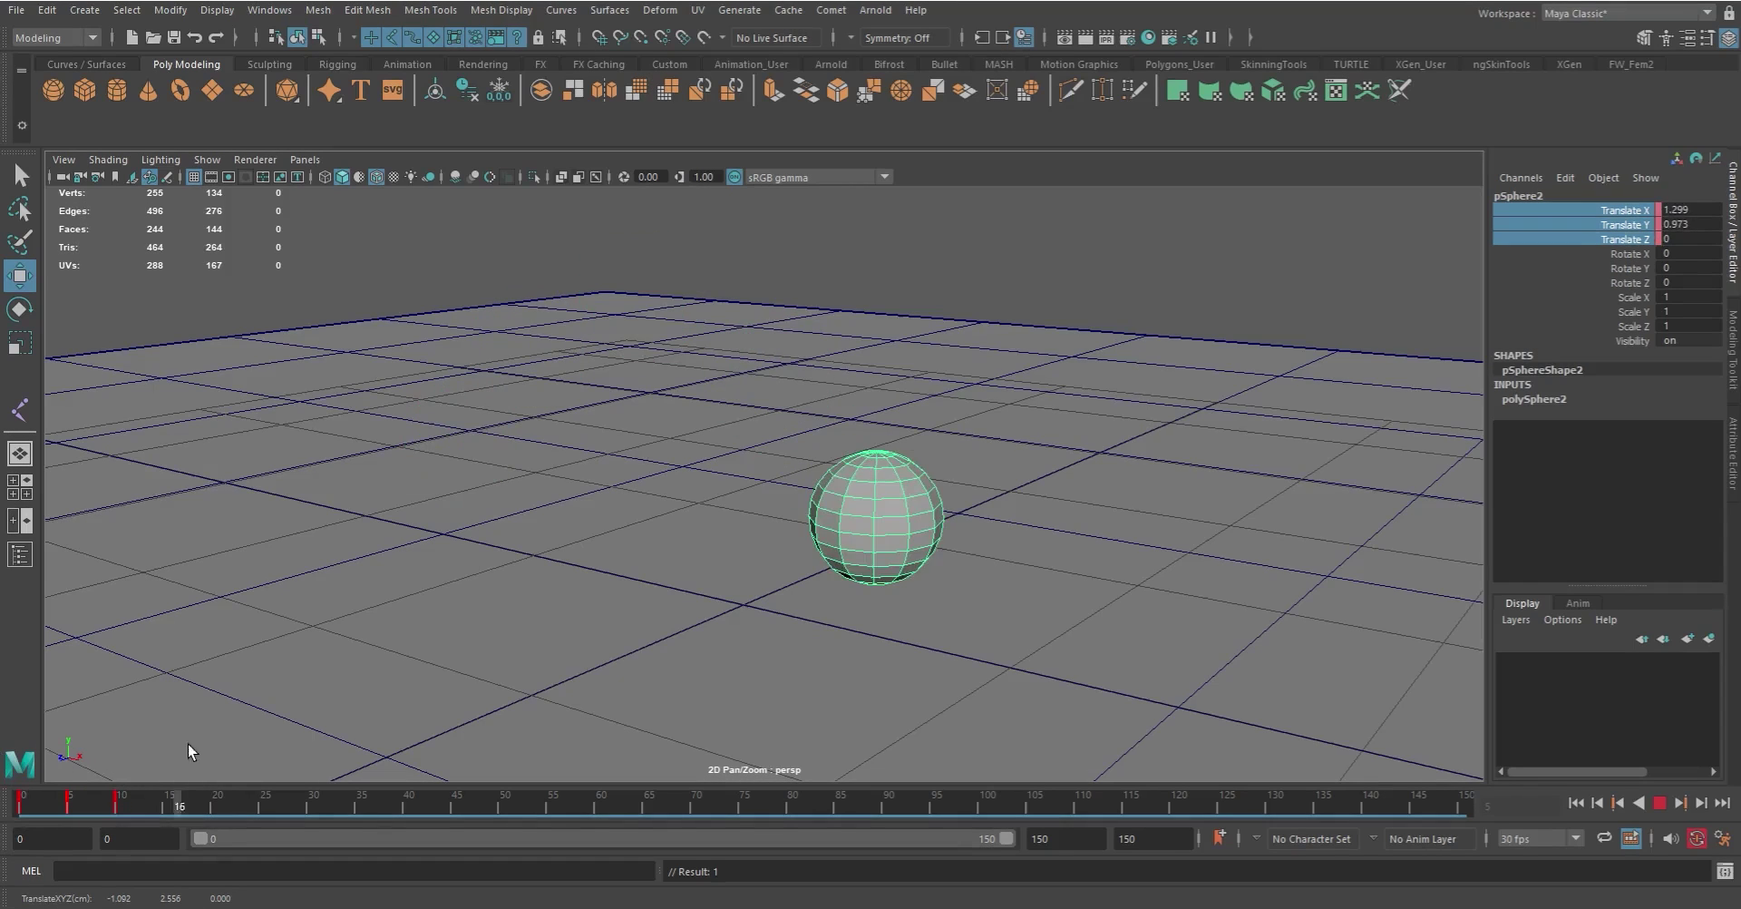
pyautogui.press('Escape')
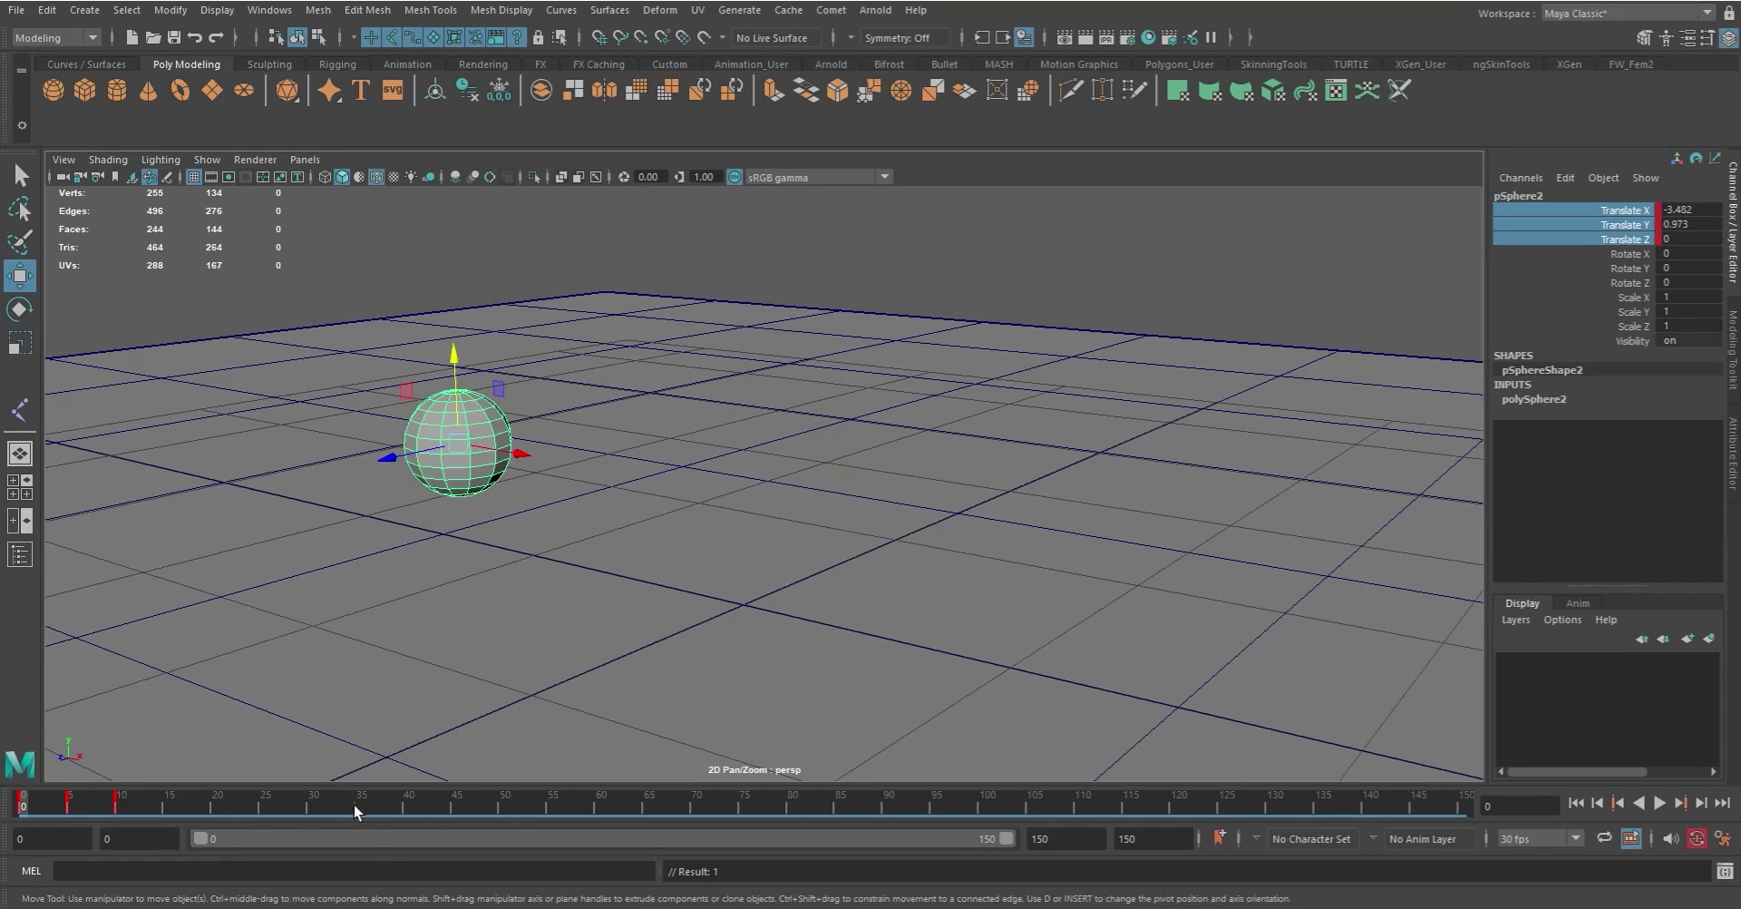
# Step: Select the whole timeline range, and return to frame 0 with the sphere deselected
pyautogui.doubleClick(476, 805)
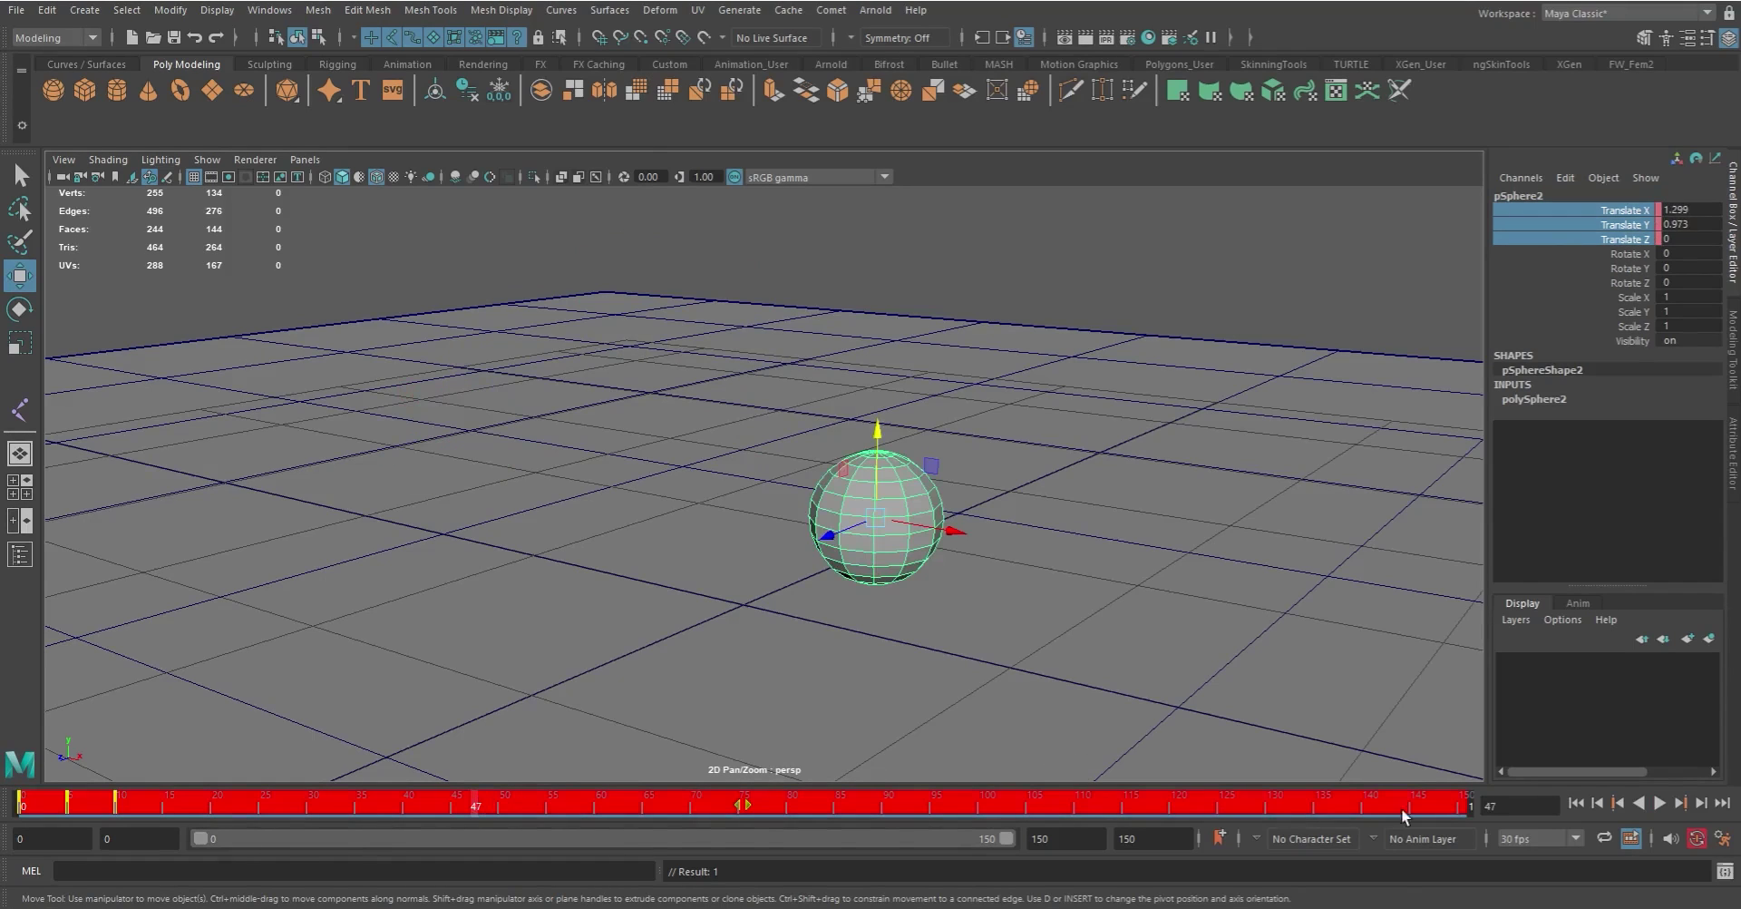
pyautogui.click(1576, 802)
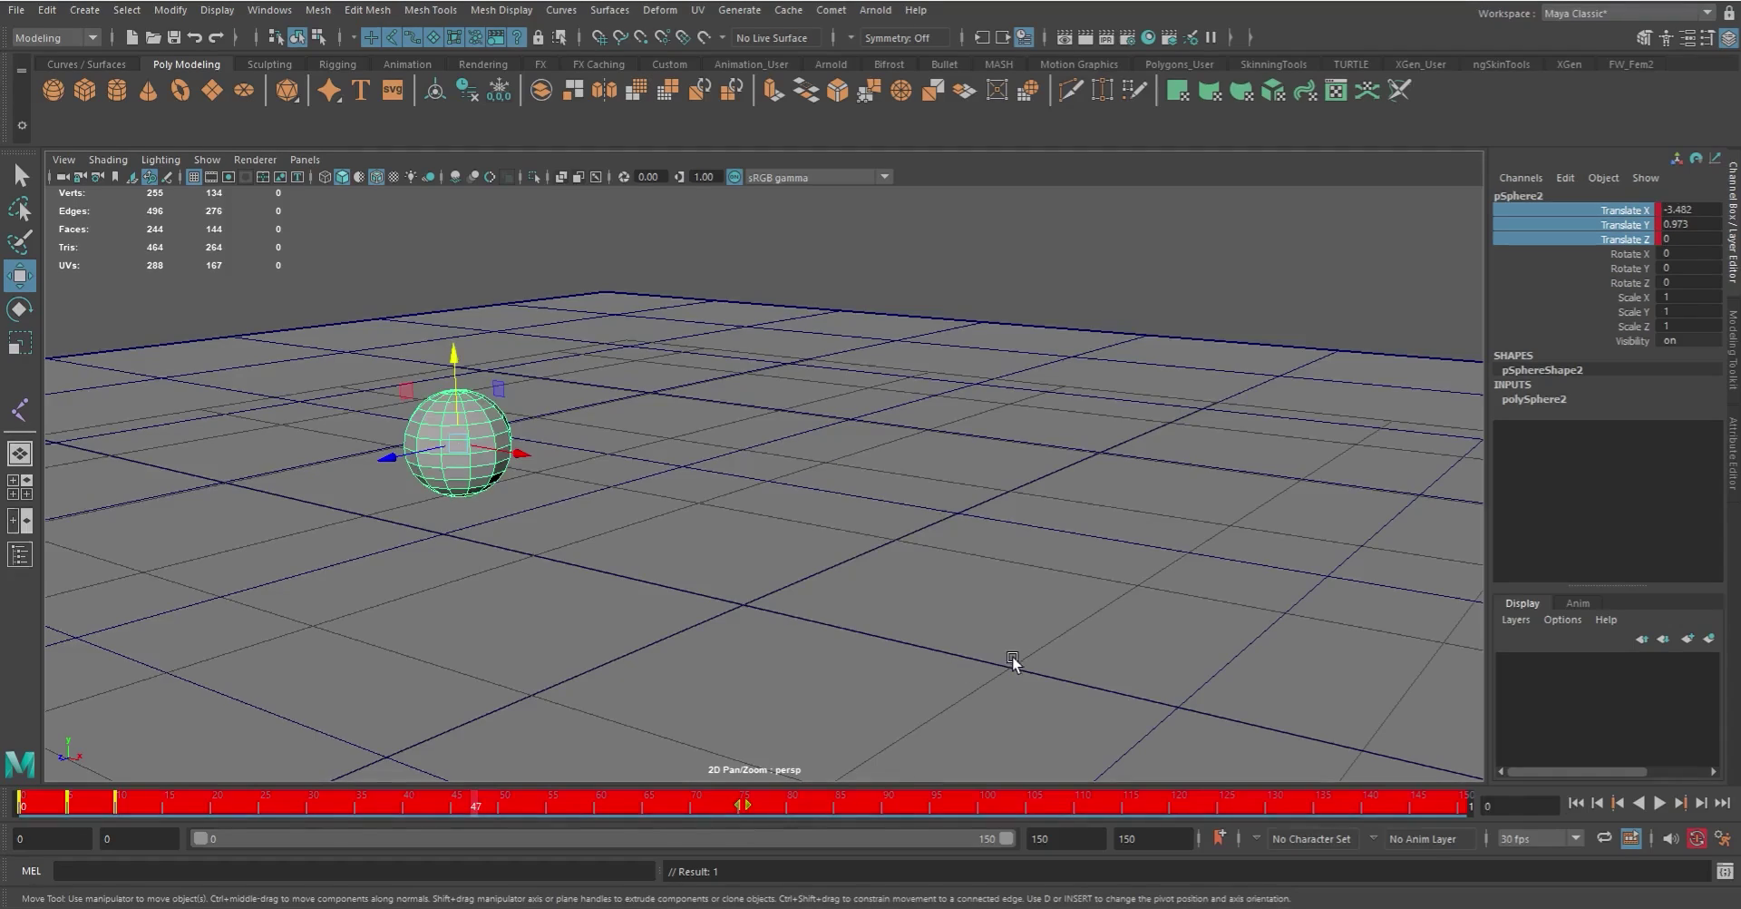
pyautogui.click(979, 684)
pyautogui.click(1265, 287)
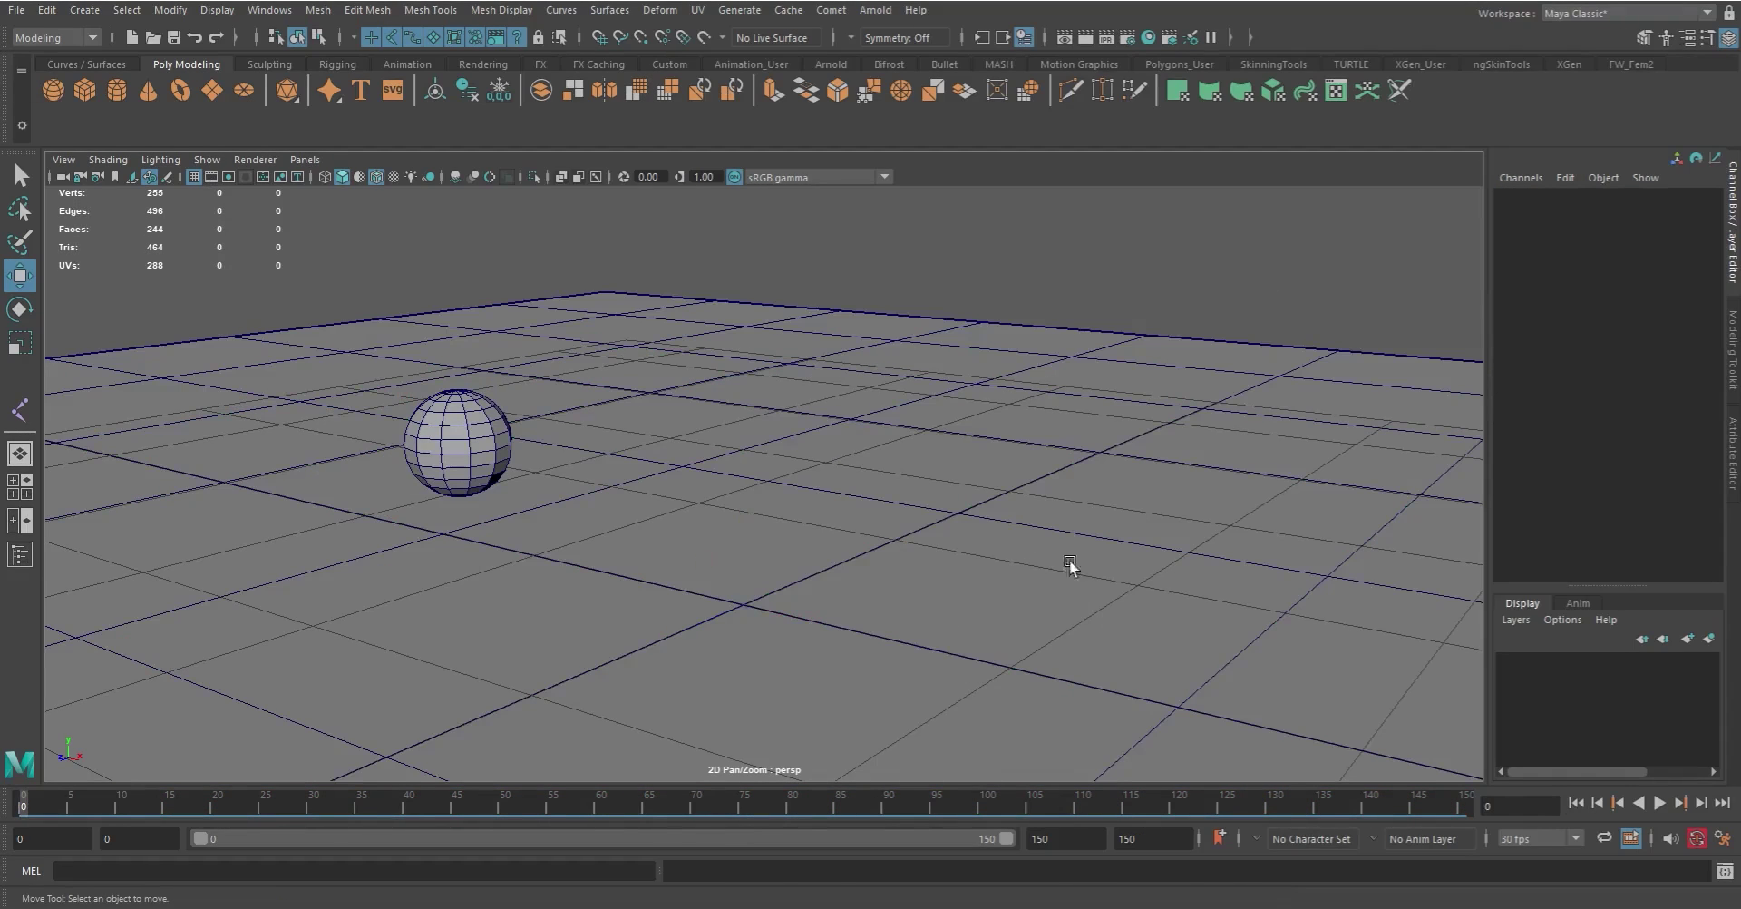
# Step: Delete all of the sphere's keyframes within the timeline range from frame 0 to 42
pyautogui.click(453, 449)
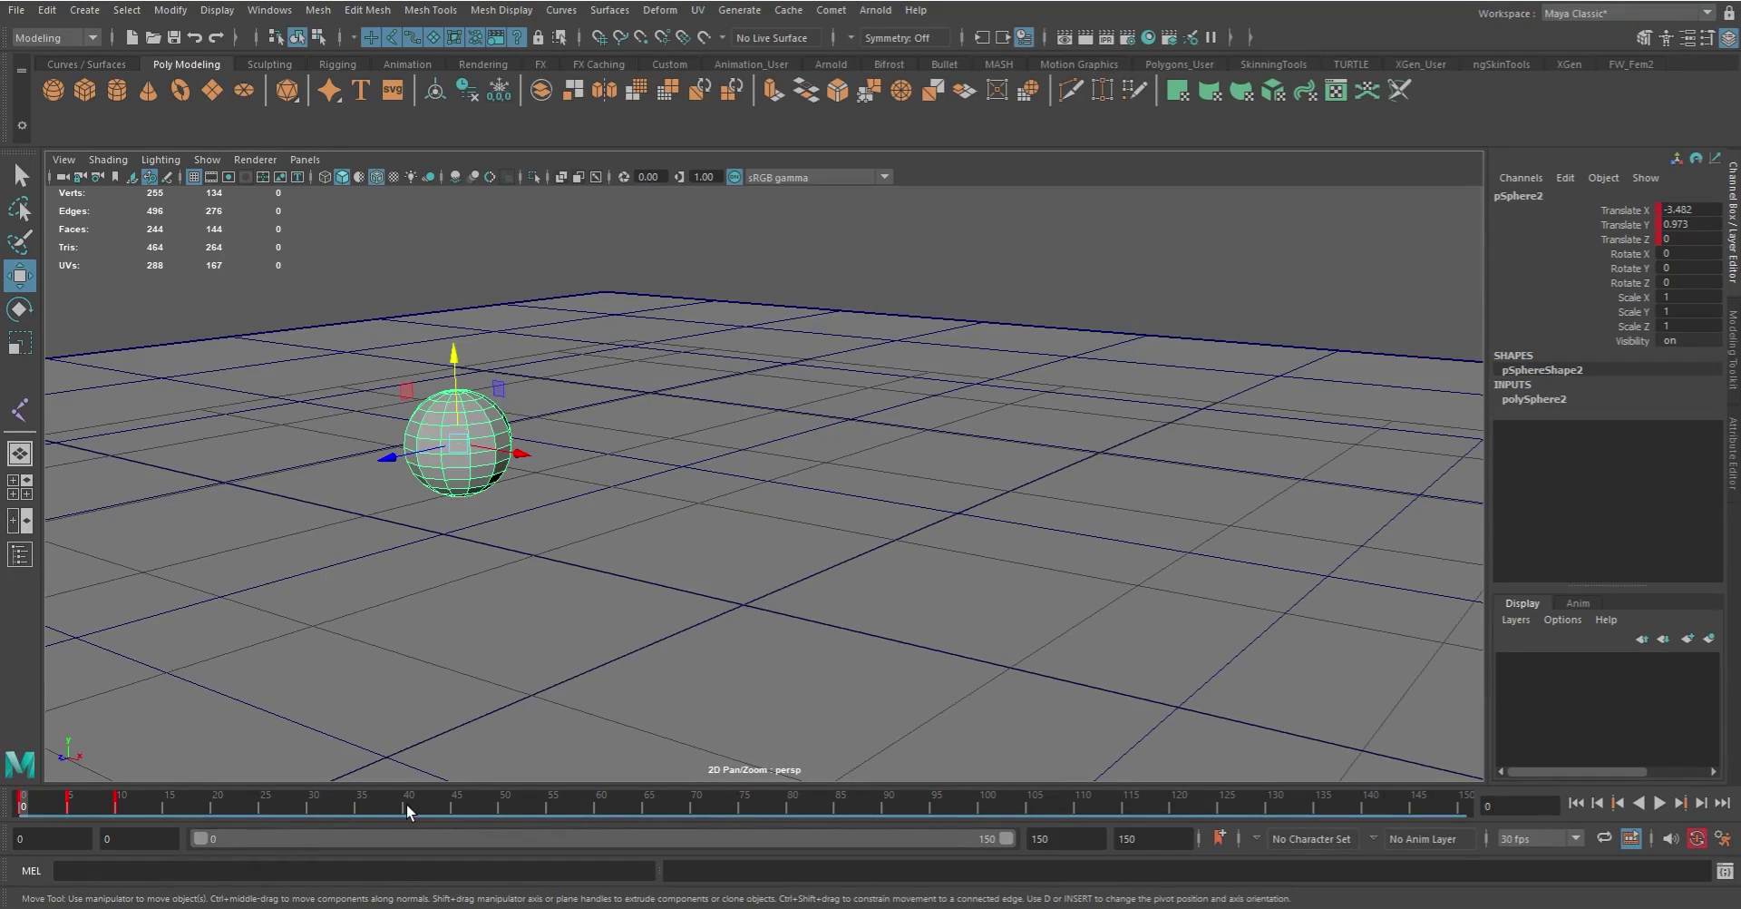
pyautogui.keyDown('shift'); pyautogui.moveTo(414, 810); pyautogui.dragTo(34, 810); pyautogui.keyUp('shift')
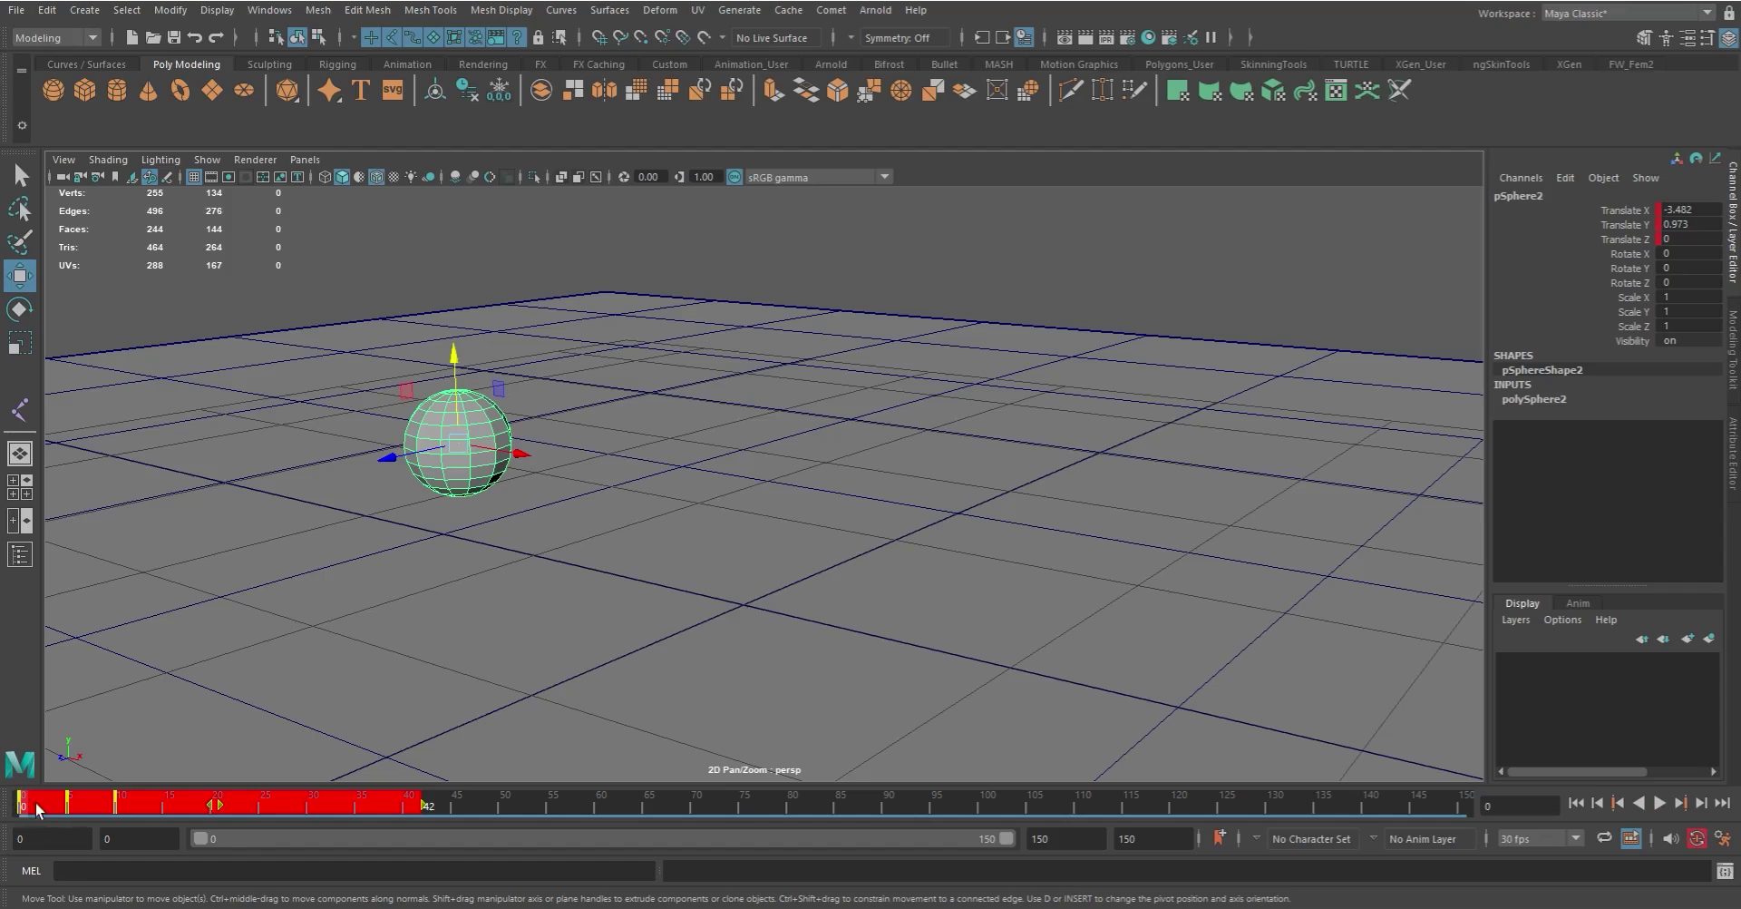
pyautogui.rightClick(259, 798)
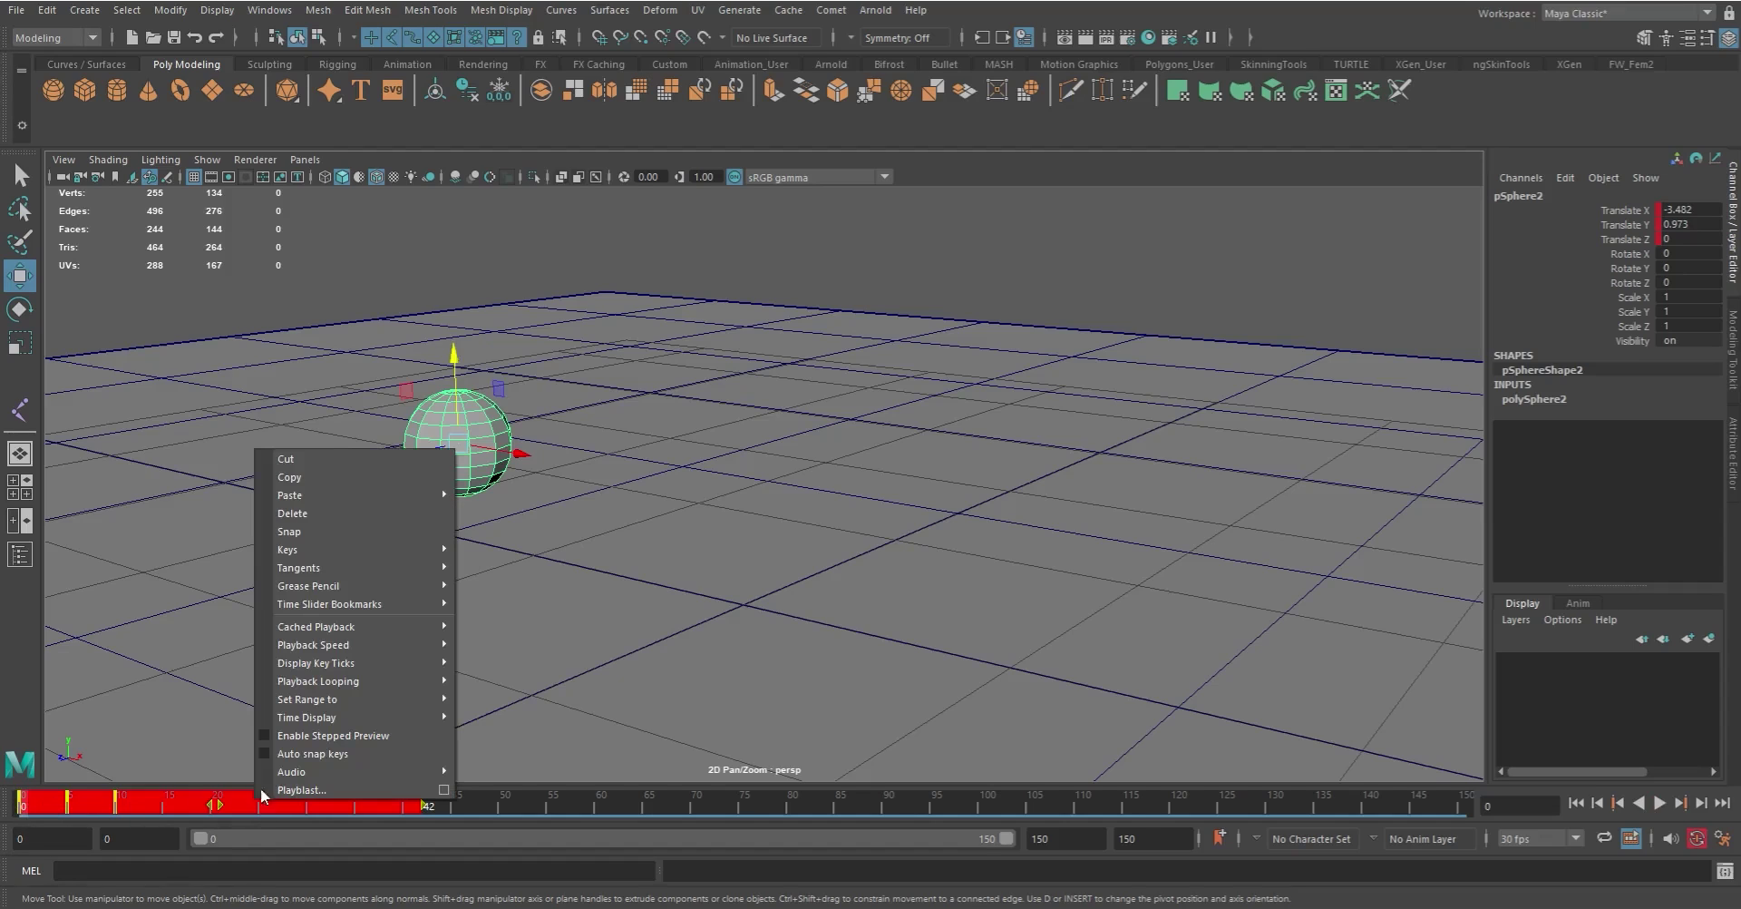
pyautogui.click(317, 513)
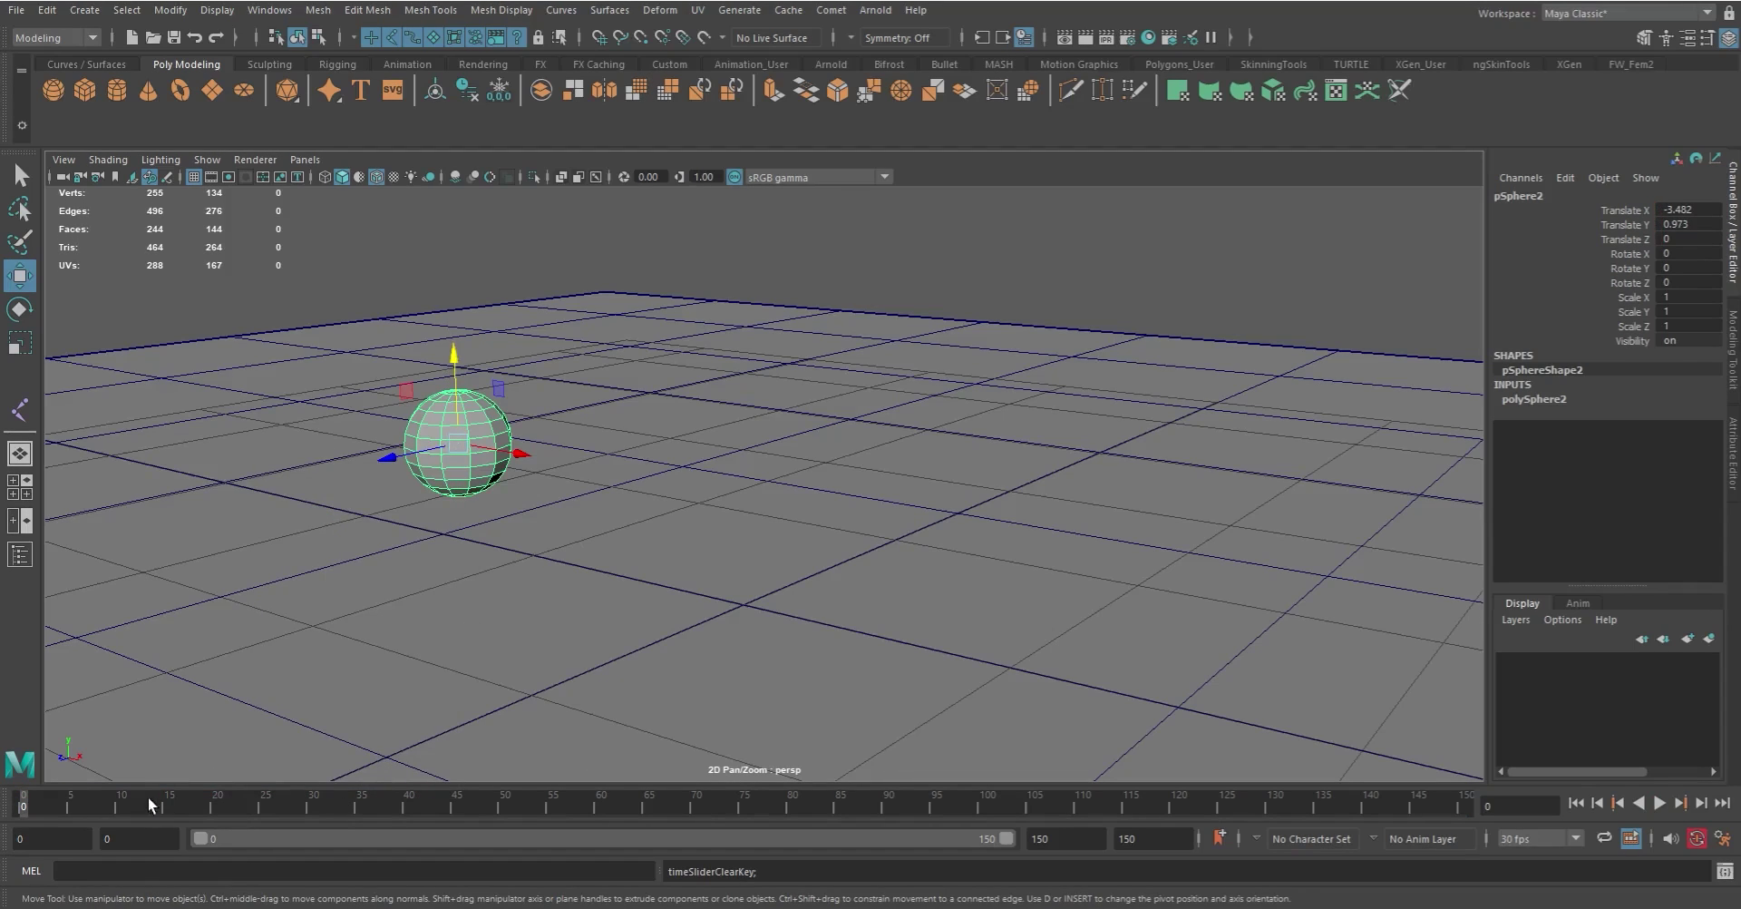
# Step: Set the sphere's Translate X and Translate Y to 0
pyautogui.moveTo(1685, 211); pyautogui.dragTo(1688, 228)
pyautogui.write('0')
pyautogui.press('Return')
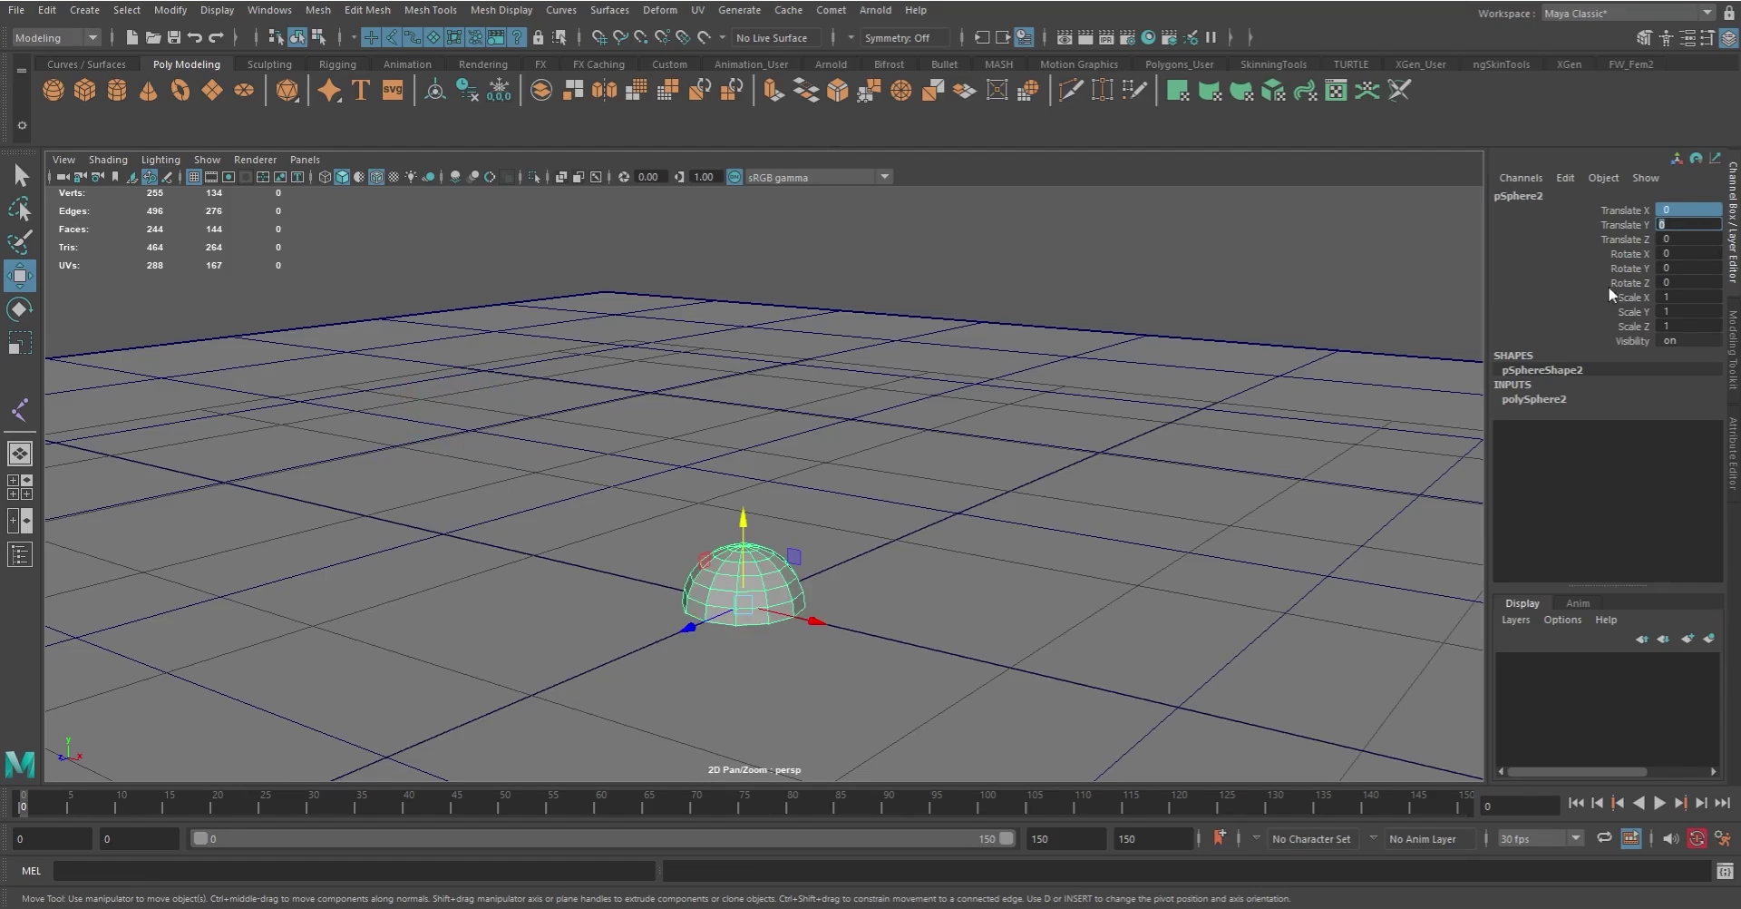
# Step: Raise the sphere onto the plane, trying Translate Y values of 0.4 and 0.42 and settling on 0.45
pyautogui.moveTo(739, 511); pyautogui.dragTo(755, 471)
pyautogui.click(1680, 225)
pyautogui.write('.')
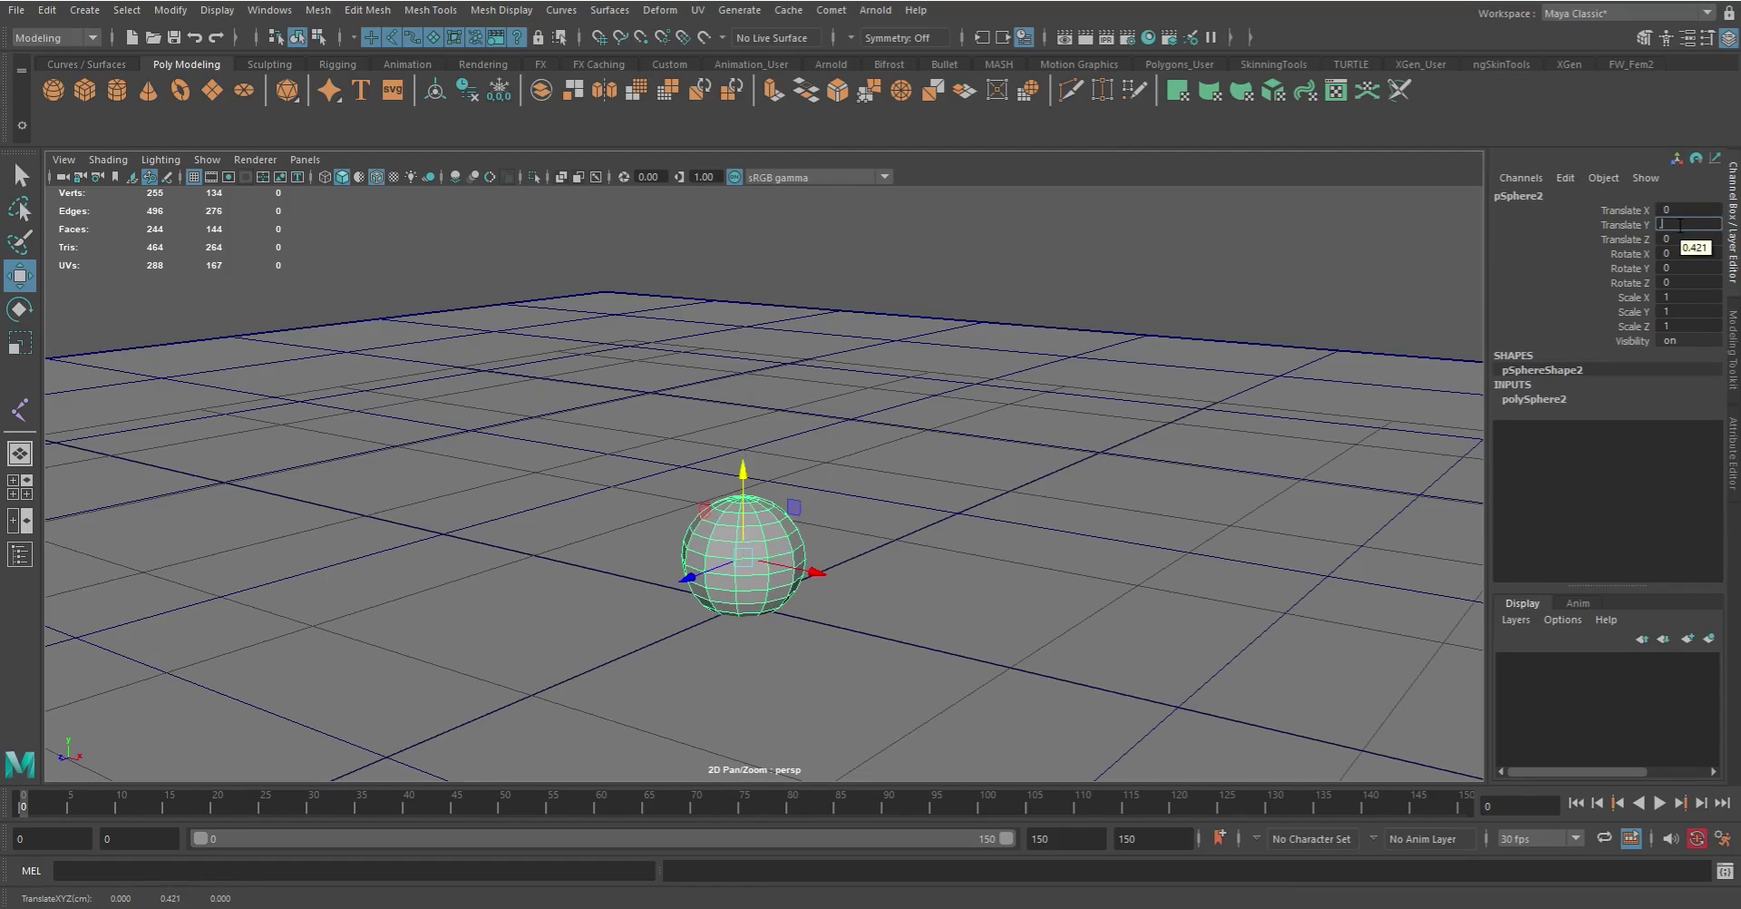
pyautogui.write('4')
pyautogui.press('Return')
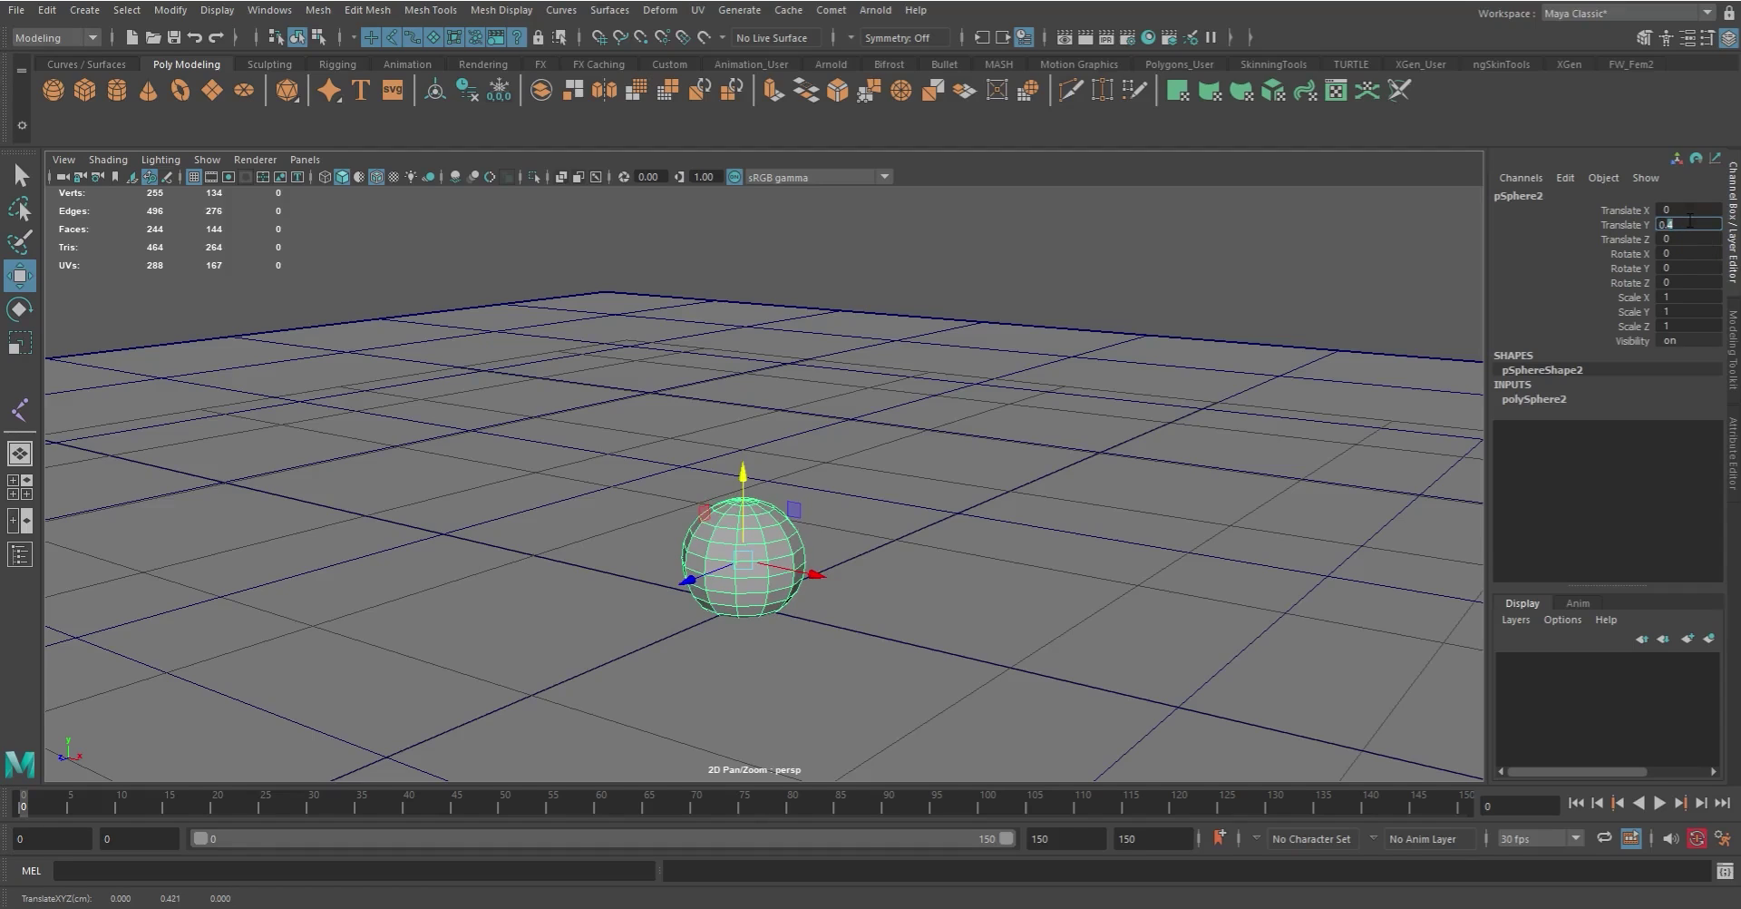
pyautogui.write('2')
pyautogui.press('Return')
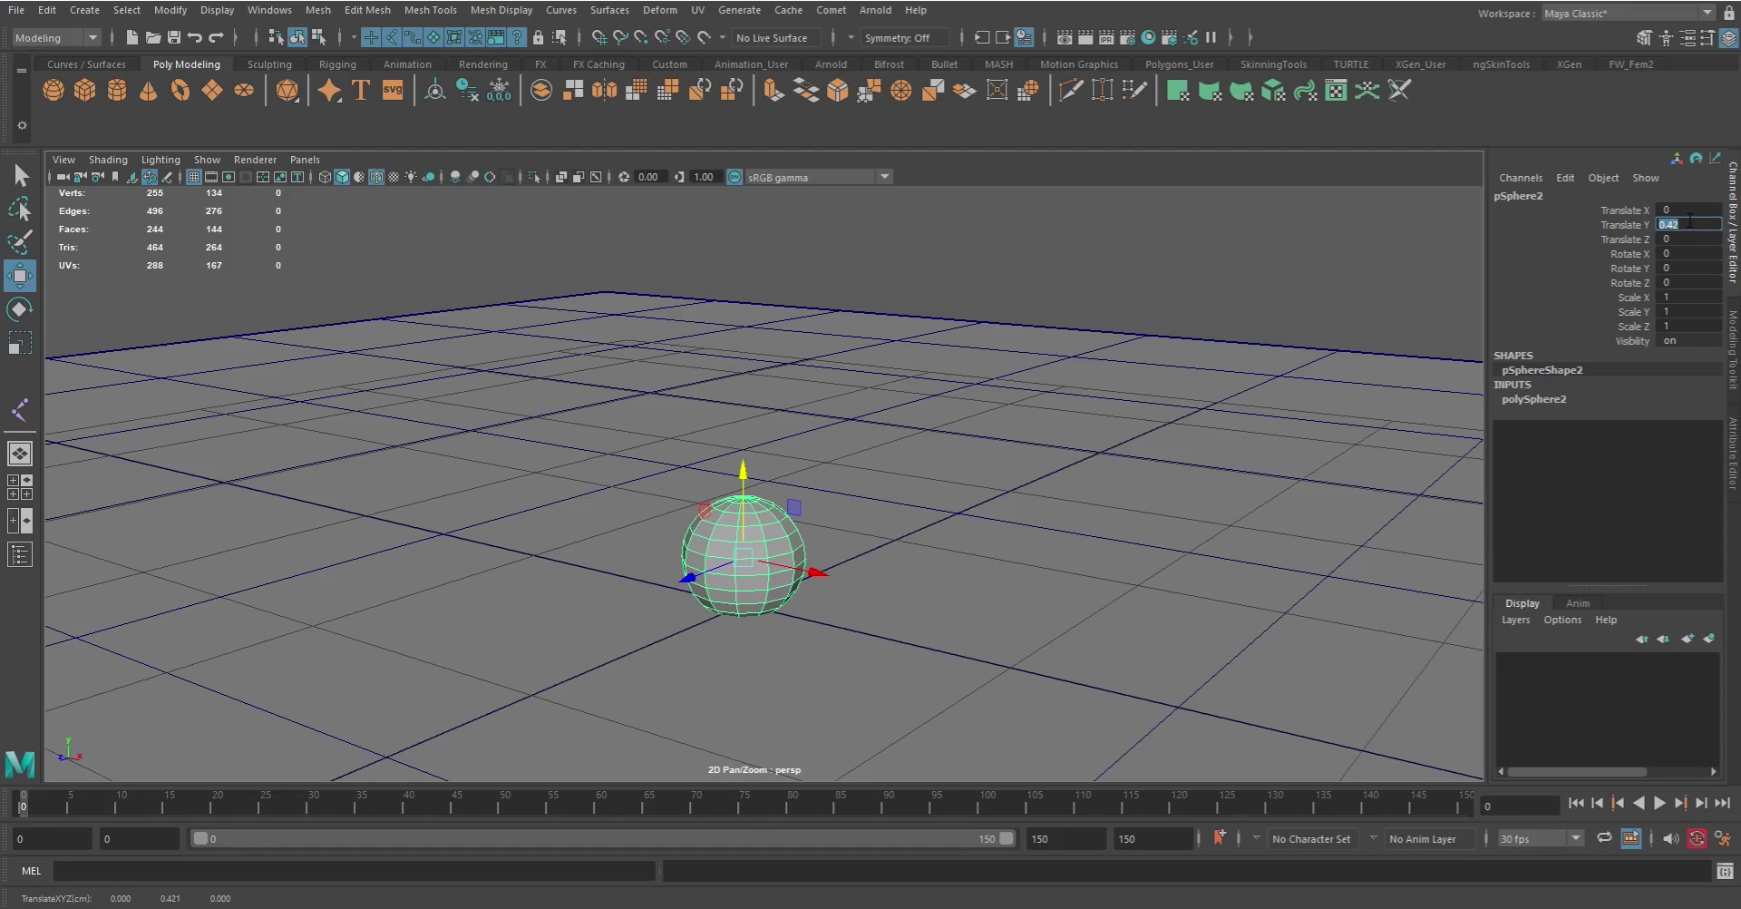
pyautogui.write('.4')
pyautogui.press('Return')
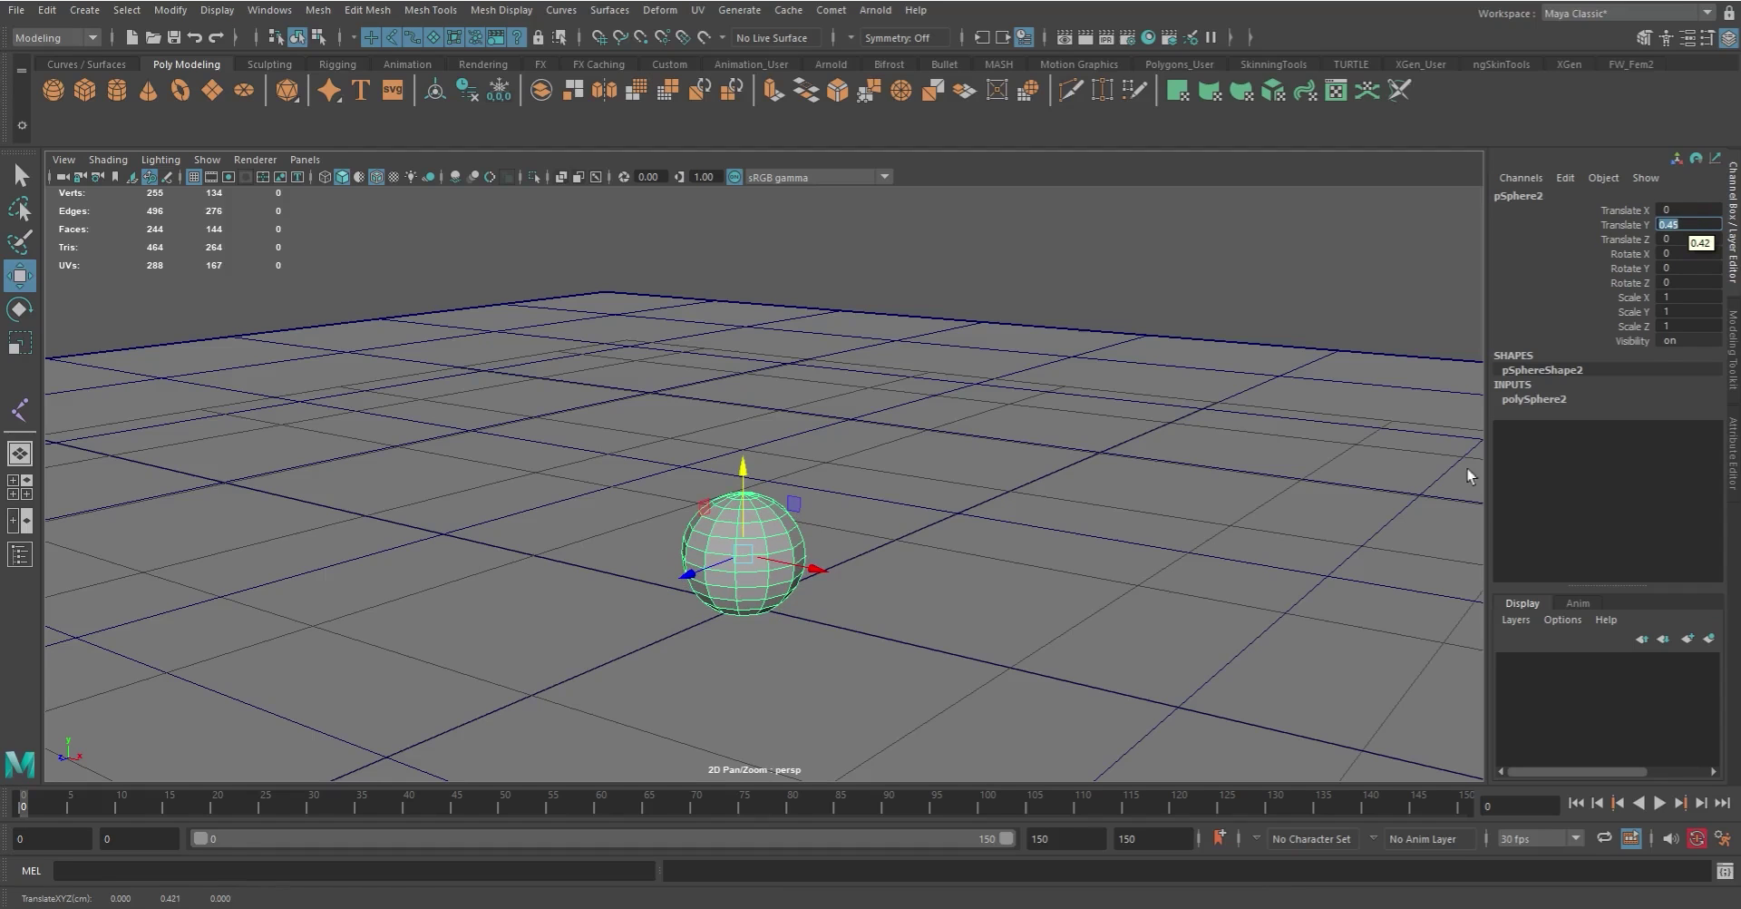
pyautogui.keyDown('alt'); pyautogui.moveTo(995, 466); pyautogui.dragTo(946, 462); pyautogui.keyUp('alt')
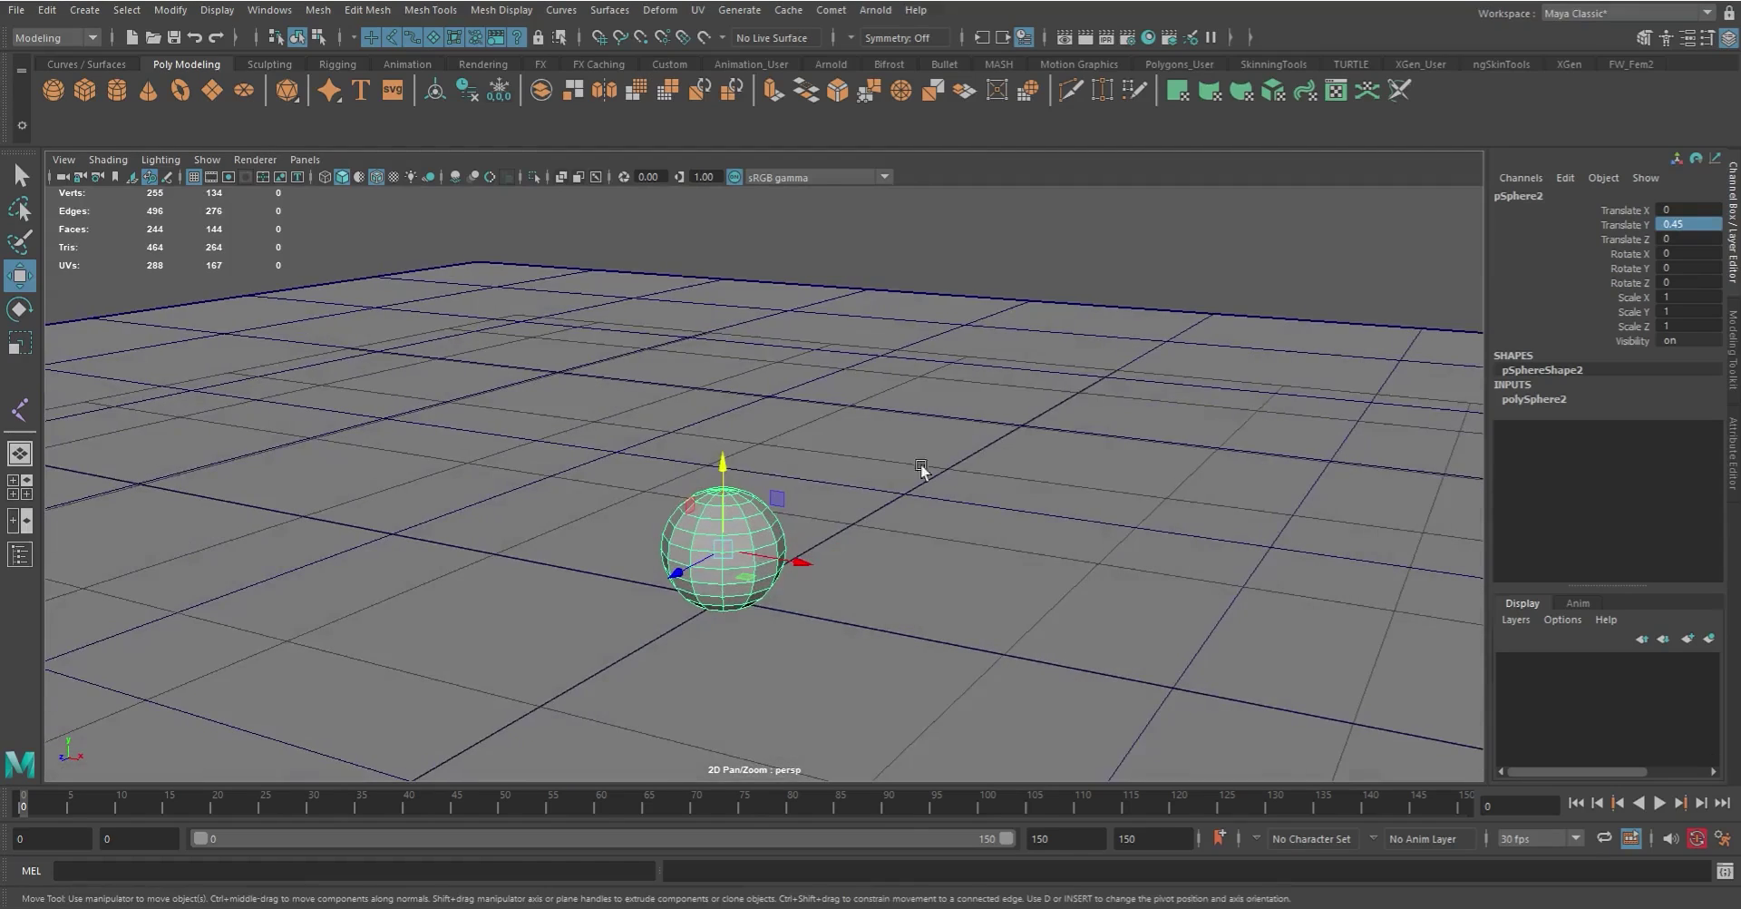
# Step: In the front view, raise the sphere until its base meets the grid line, at Translate Y about 0.523
pyautogui.moveTo(724, 468); pyautogui.dragTo(726, 463)
pyautogui.keyDown('alt'); pyautogui.moveTo(833, 524); pyautogui.dragTo(937, 462); pyautogui.keyUp('alt')
pyautogui.moveTo(641, 526); pyautogui.dragTo(642, 522)
pyautogui.press('space')
pyautogui.moveTo(781, 485); pyautogui.dragTo(798, 533)
pyautogui.press('f')
pyautogui.moveTo(1056, 562)
pyautogui.keyDown('alt'); pyautogui.mouseDown(button='right')
pyautogui.moveTo(959, 564)
pyautogui.moveTo(1040, 557)
pyautogui.mouseUp(button='right'); pyautogui.keyUp('alt')
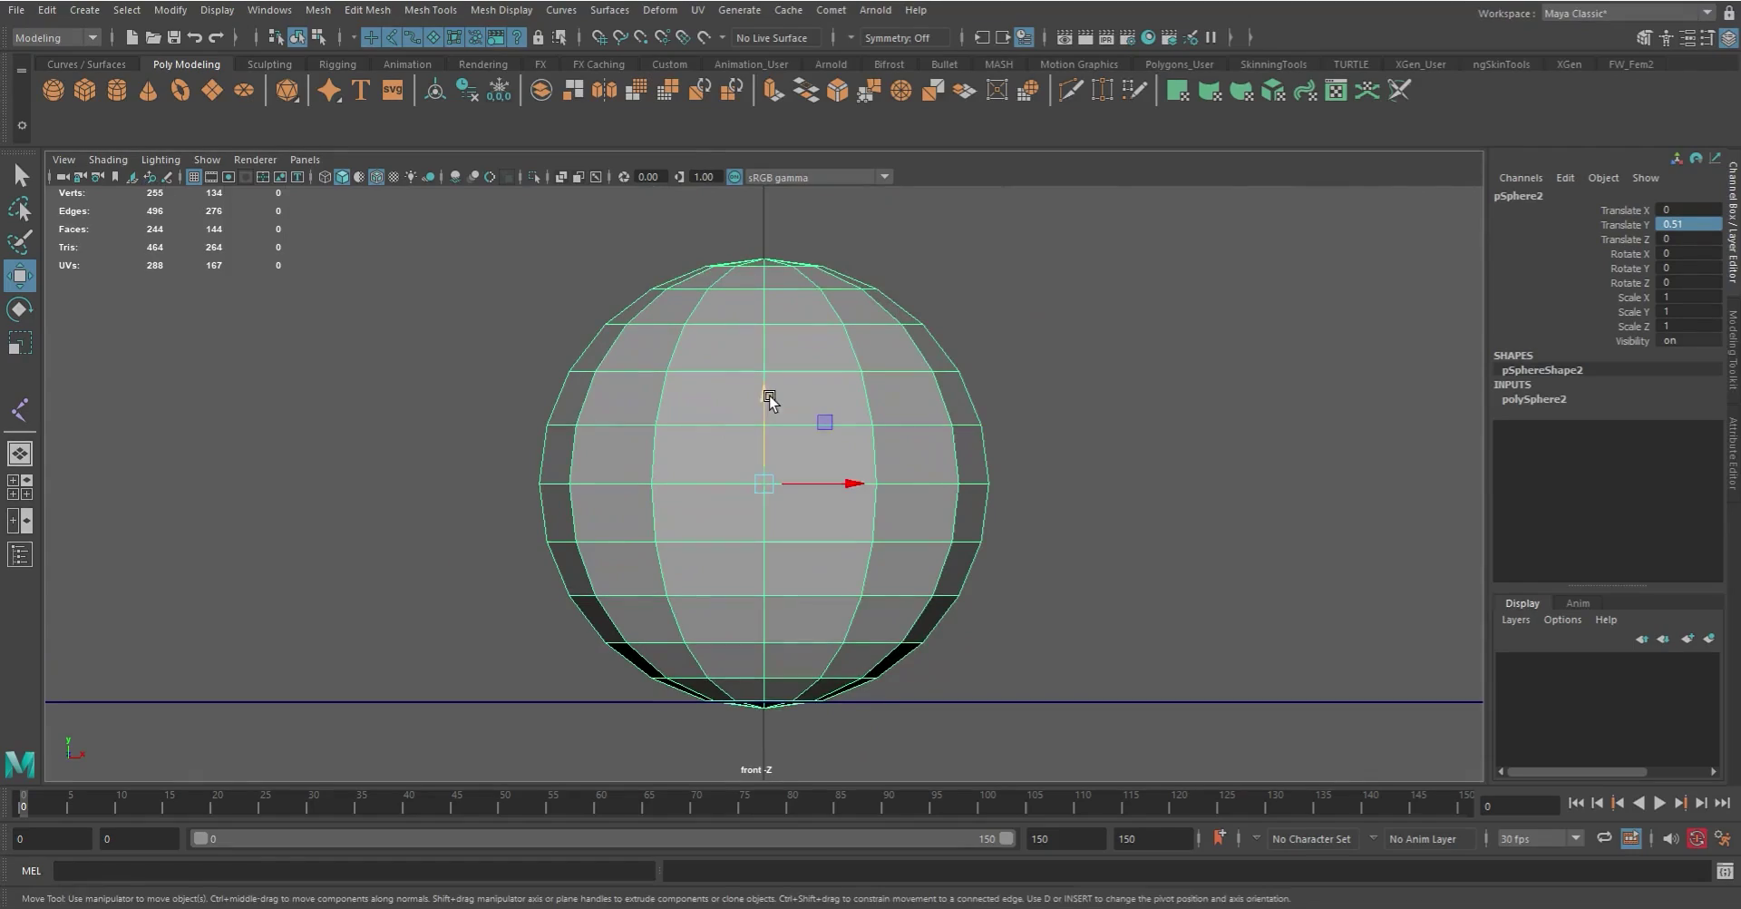
pyautogui.moveTo(770, 397); pyautogui.dragTo(770, 389)
# Step: Return to the perspective view, switch to the Select tool, and view the sphere from a raised angle
pyautogui.press('space')
pyautogui.moveTo(1216, 473); pyautogui.dragTo(934, 594)
pyautogui.keyDown('alt'); pyautogui.moveTo(924, 521); pyautogui.dragTo(1178, 586, button='right'); pyautogui.keyUp('alt')
pyautogui.press('q')
pyautogui.keyDown('alt'); pyautogui.moveTo(1146, 528); pyautogui.dragTo(1146, 511); pyautogui.keyUp('alt')
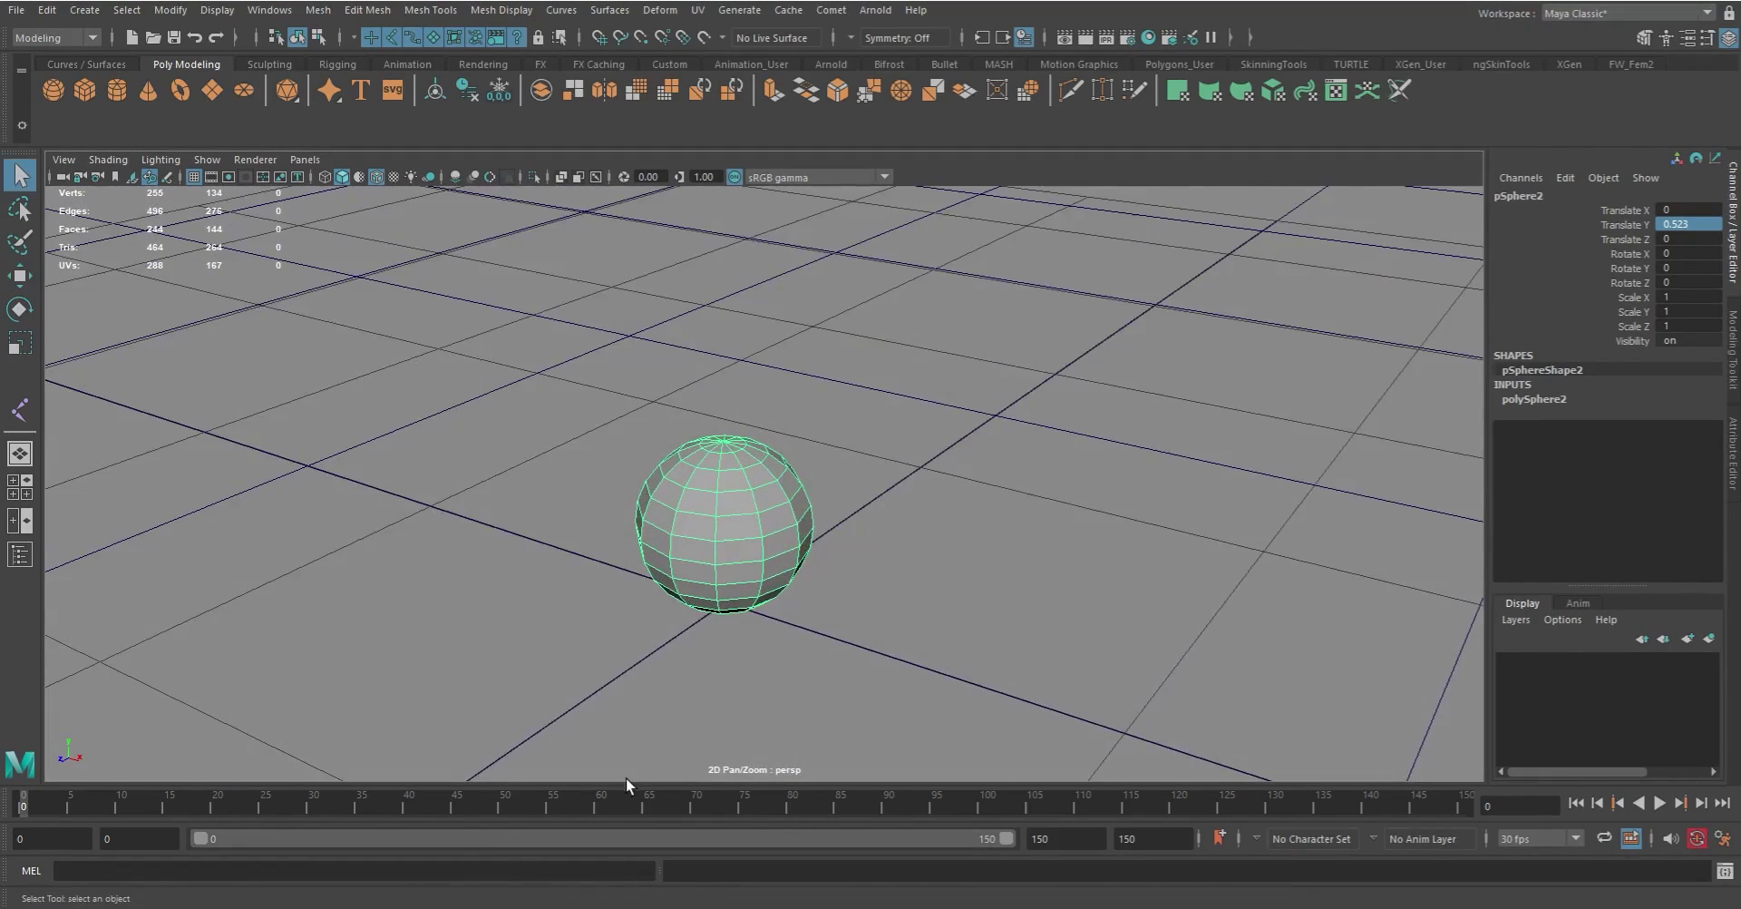
# Step: Move the current time to frame 40, examine the timeline's copy, paste and snap commands, and go to frame 17
pyautogui.moveTo(730, 805); pyautogui.dragTo(408, 803)
pyautogui.rightClick(436, 791)
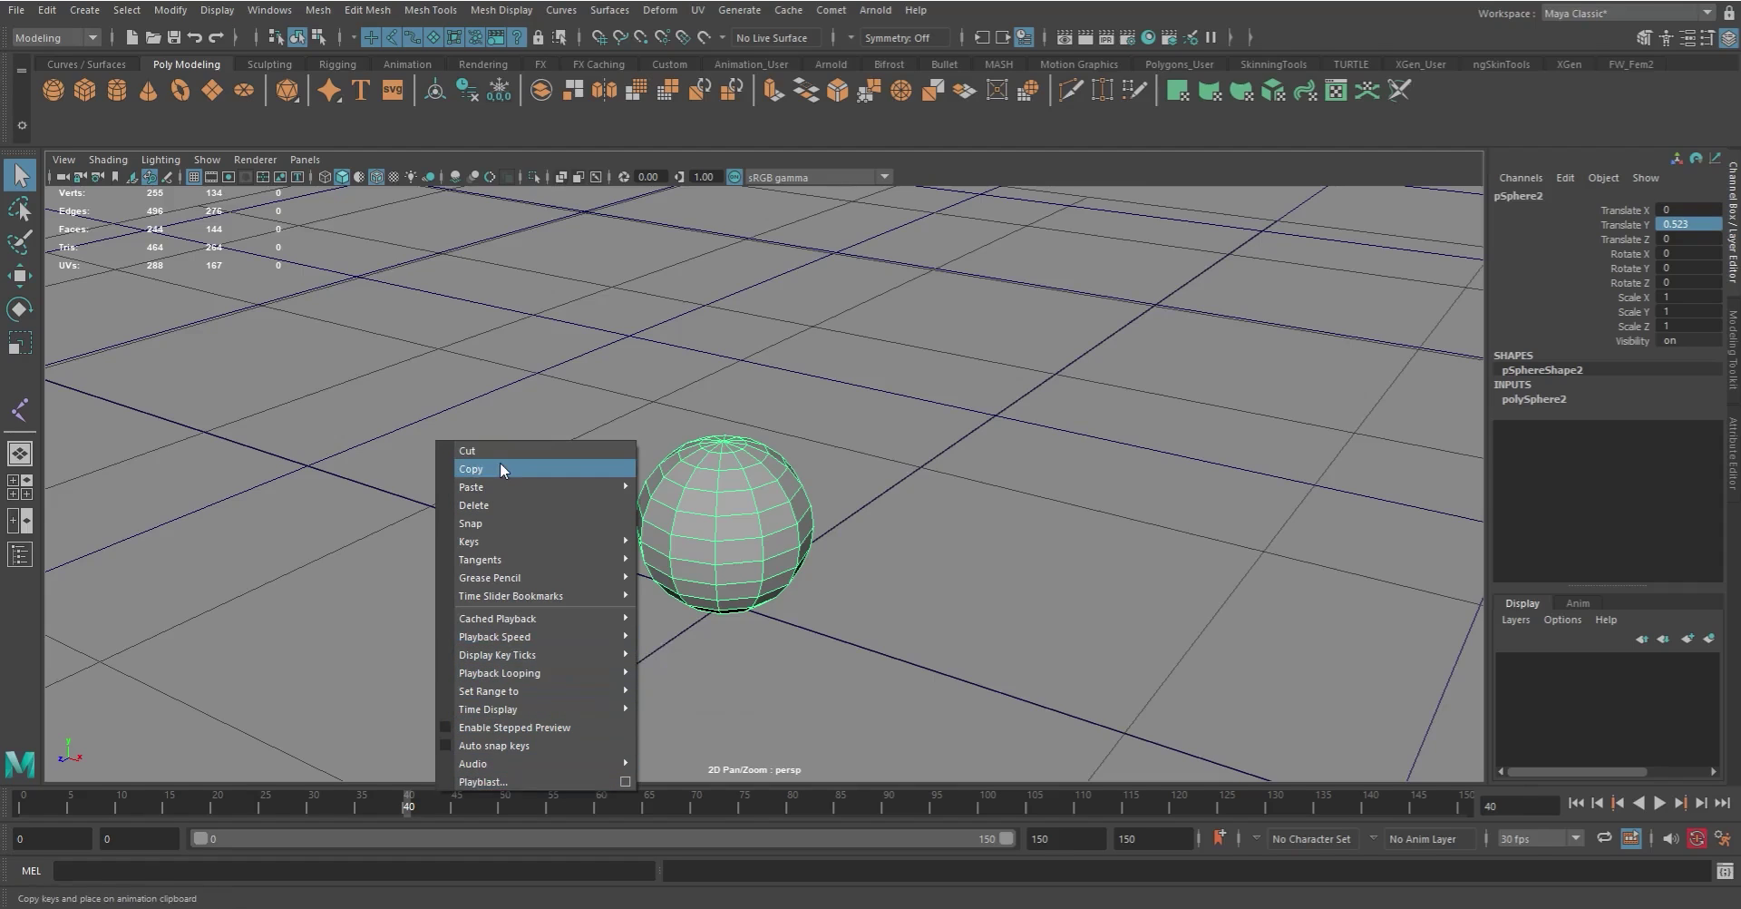
pyautogui.moveTo(501, 486)
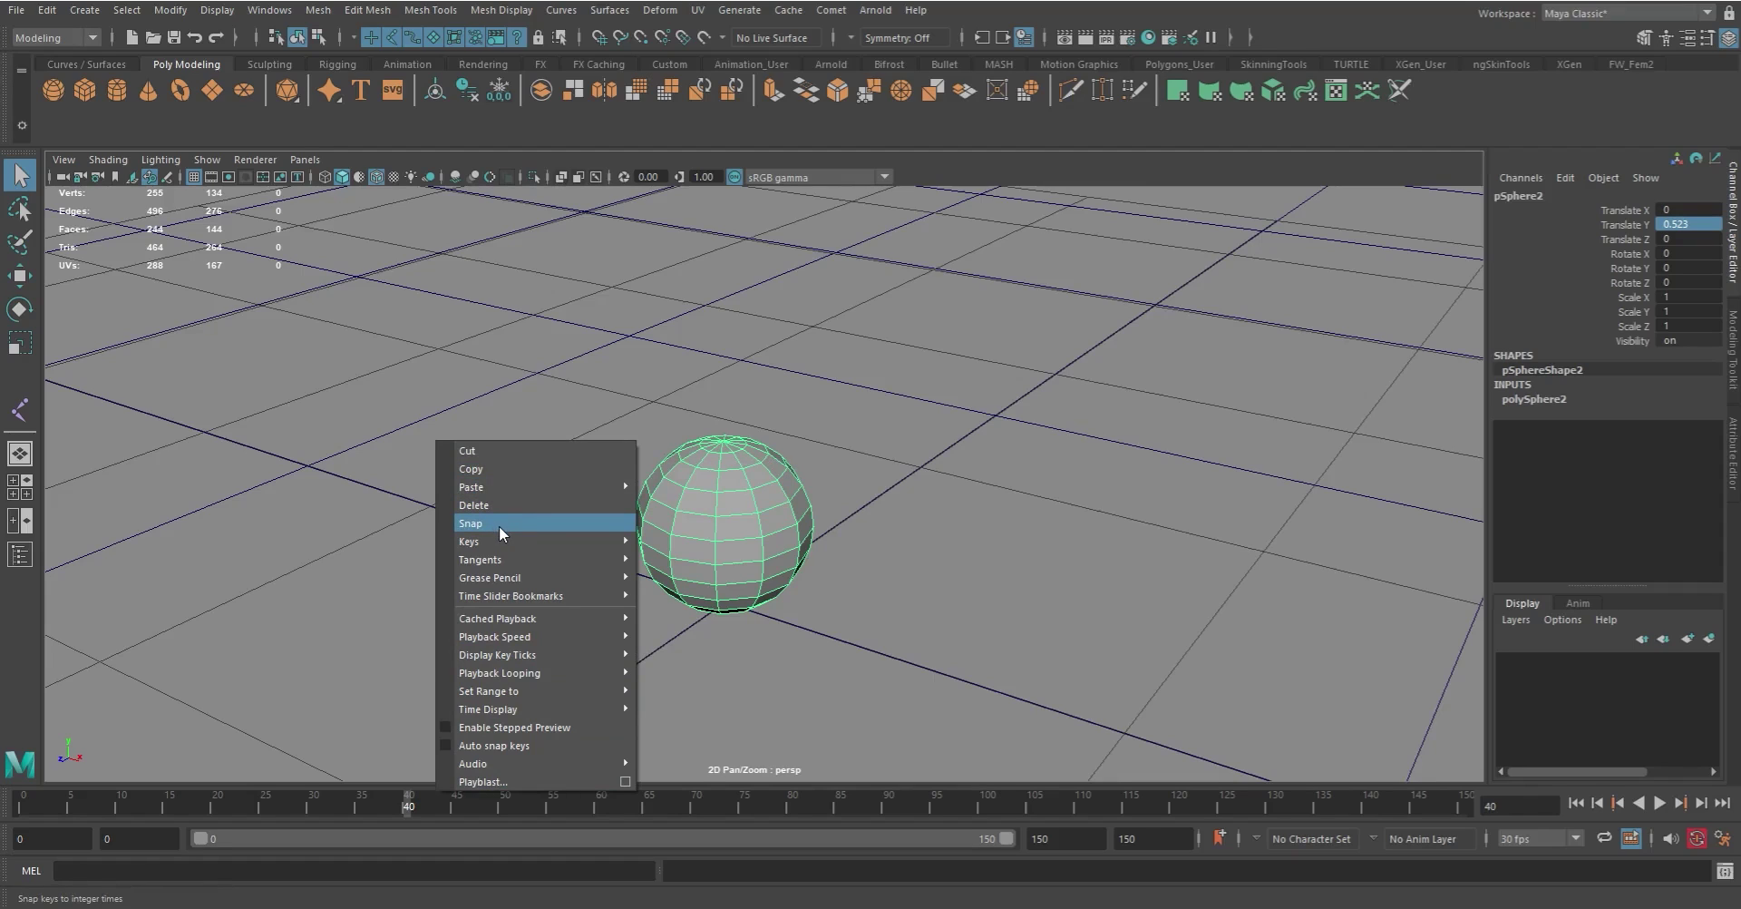
pyautogui.click(201, 804)
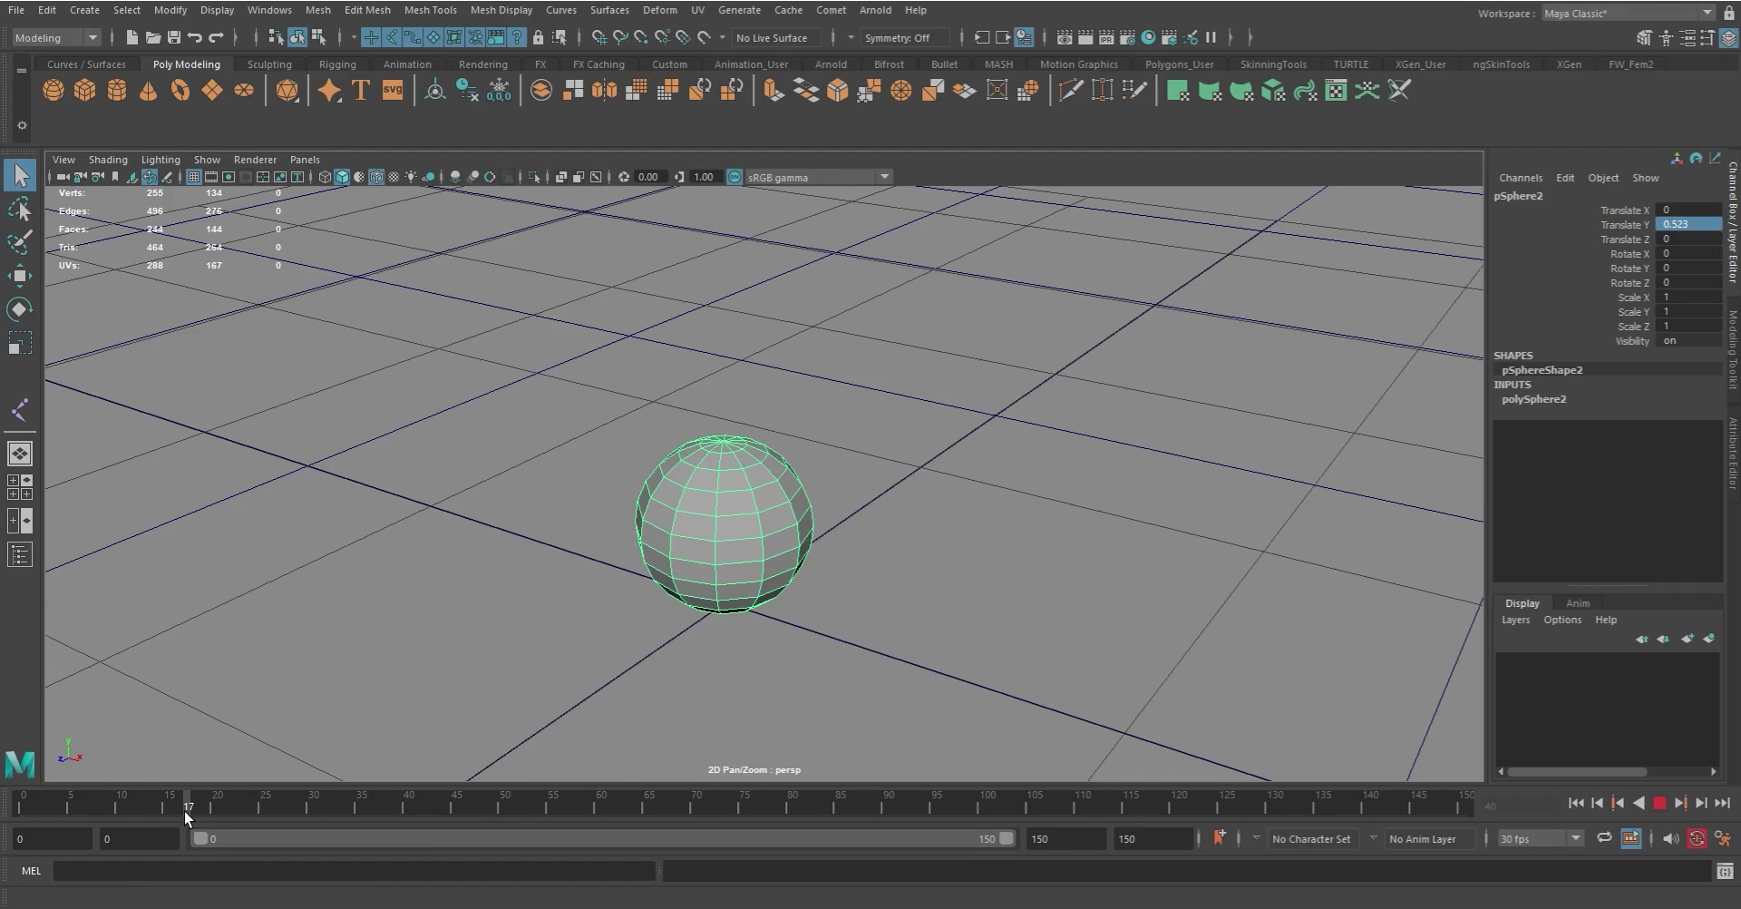
pyautogui.moveTo(183, 808); pyautogui.dragTo(183, 808)
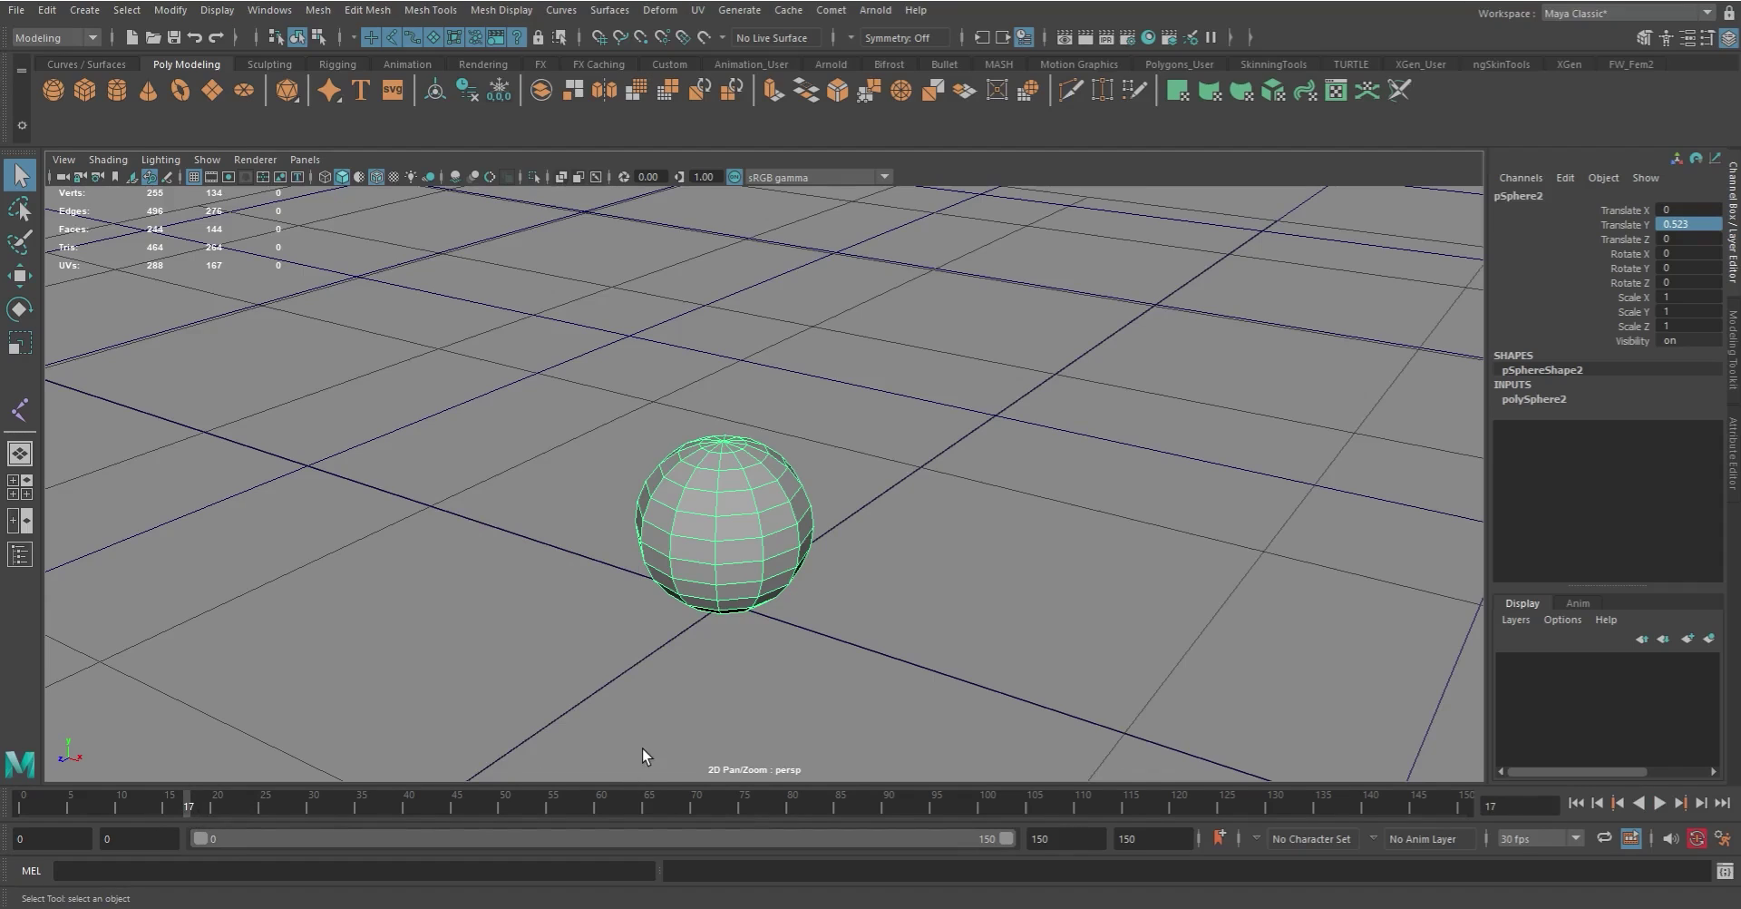
# Step: Select the timeline range from frame 39 to 73 and snap its keys
pyautogui.moveTo(199, 801); pyautogui.dragTo(264, 808)
pyautogui.keyDown('shift'); pyautogui.moveTo(401, 803); pyautogui.dragTo(703, 812); pyautogui.keyUp('shift')
pyautogui.rightClick(663, 805)
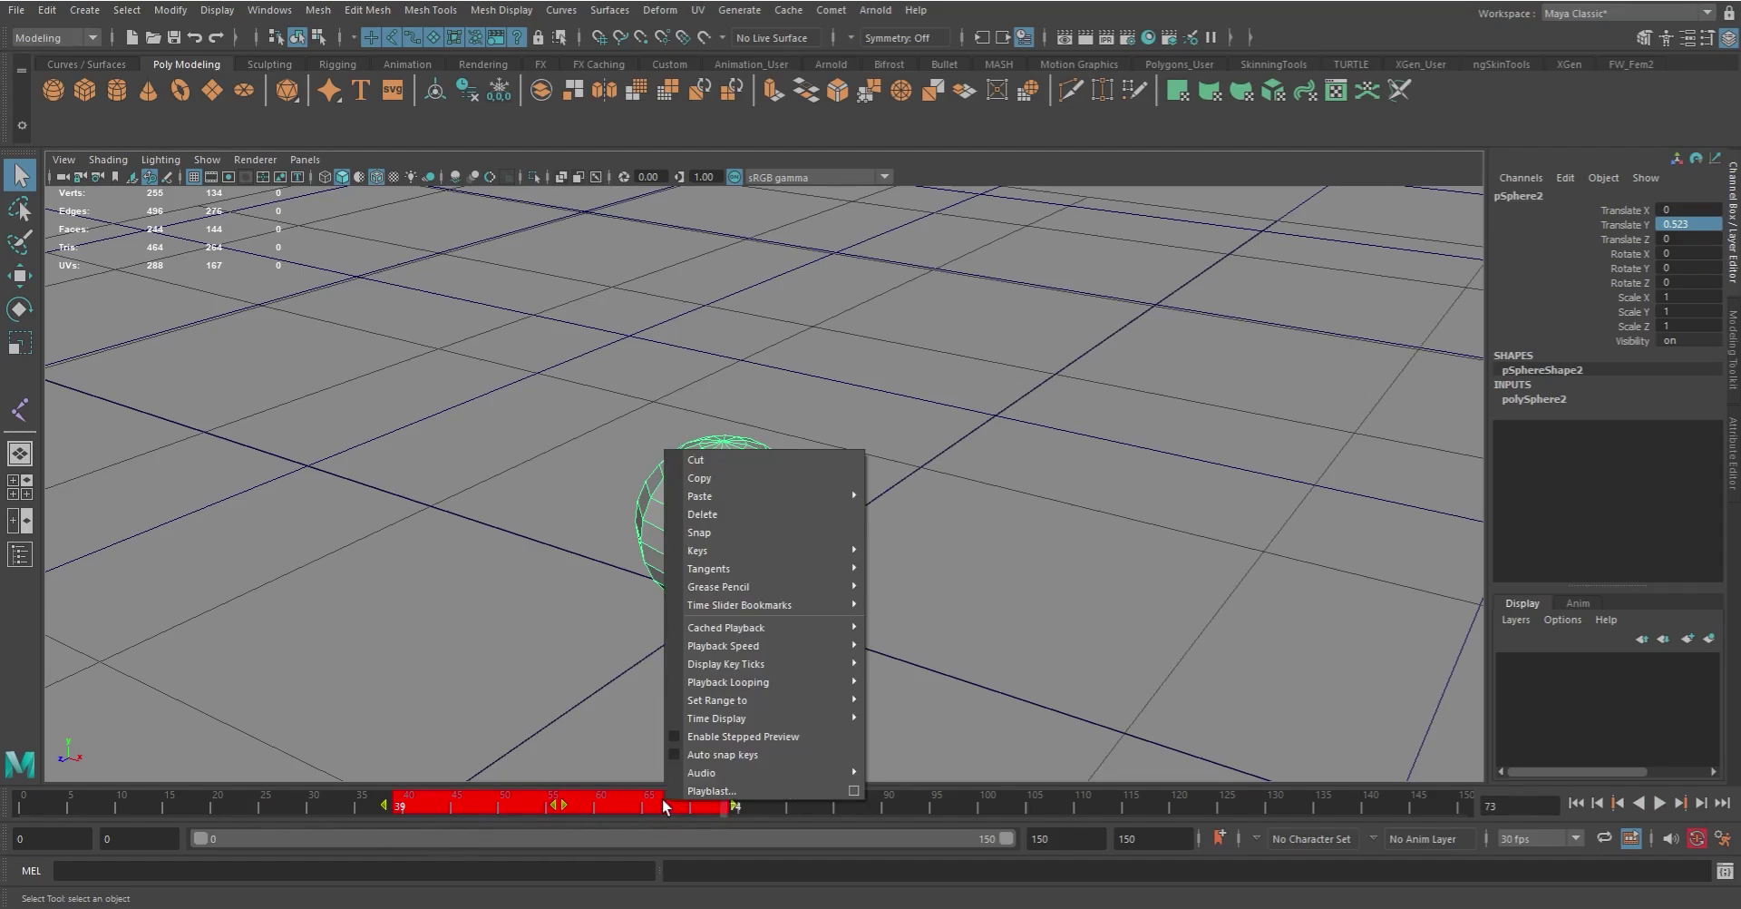
pyautogui.click(731, 528)
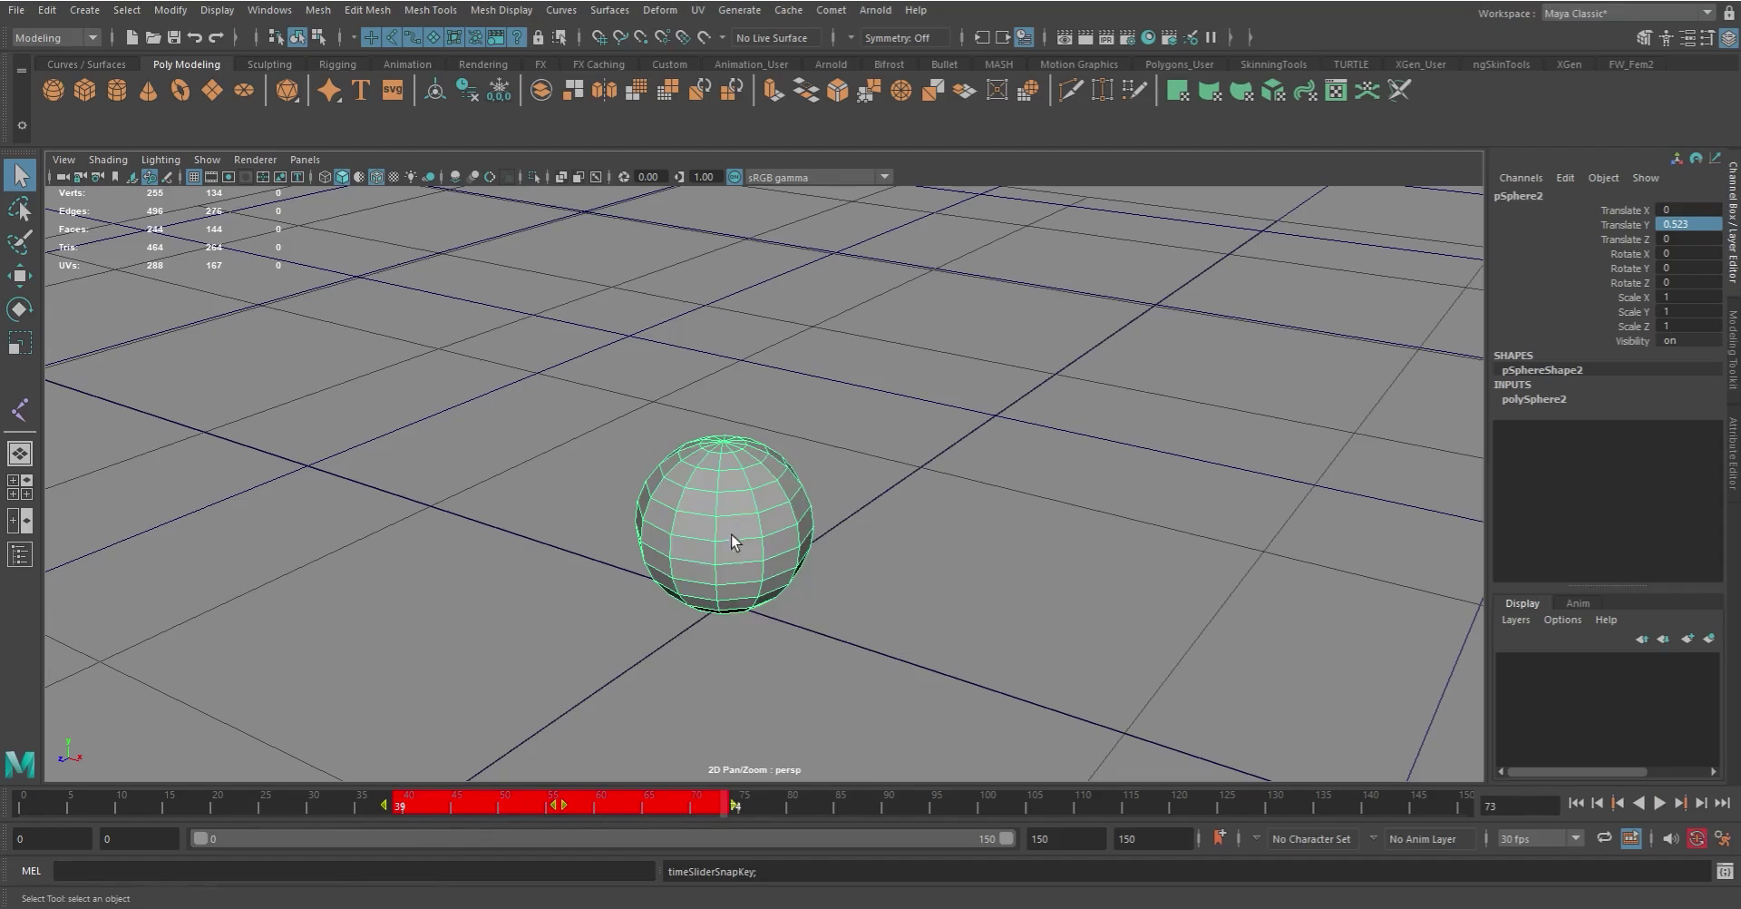
# Step: Go to frame 91 and examine the timeline's options for Keys, Tangents and Grease Pencil
pyautogui.click(896, 802)
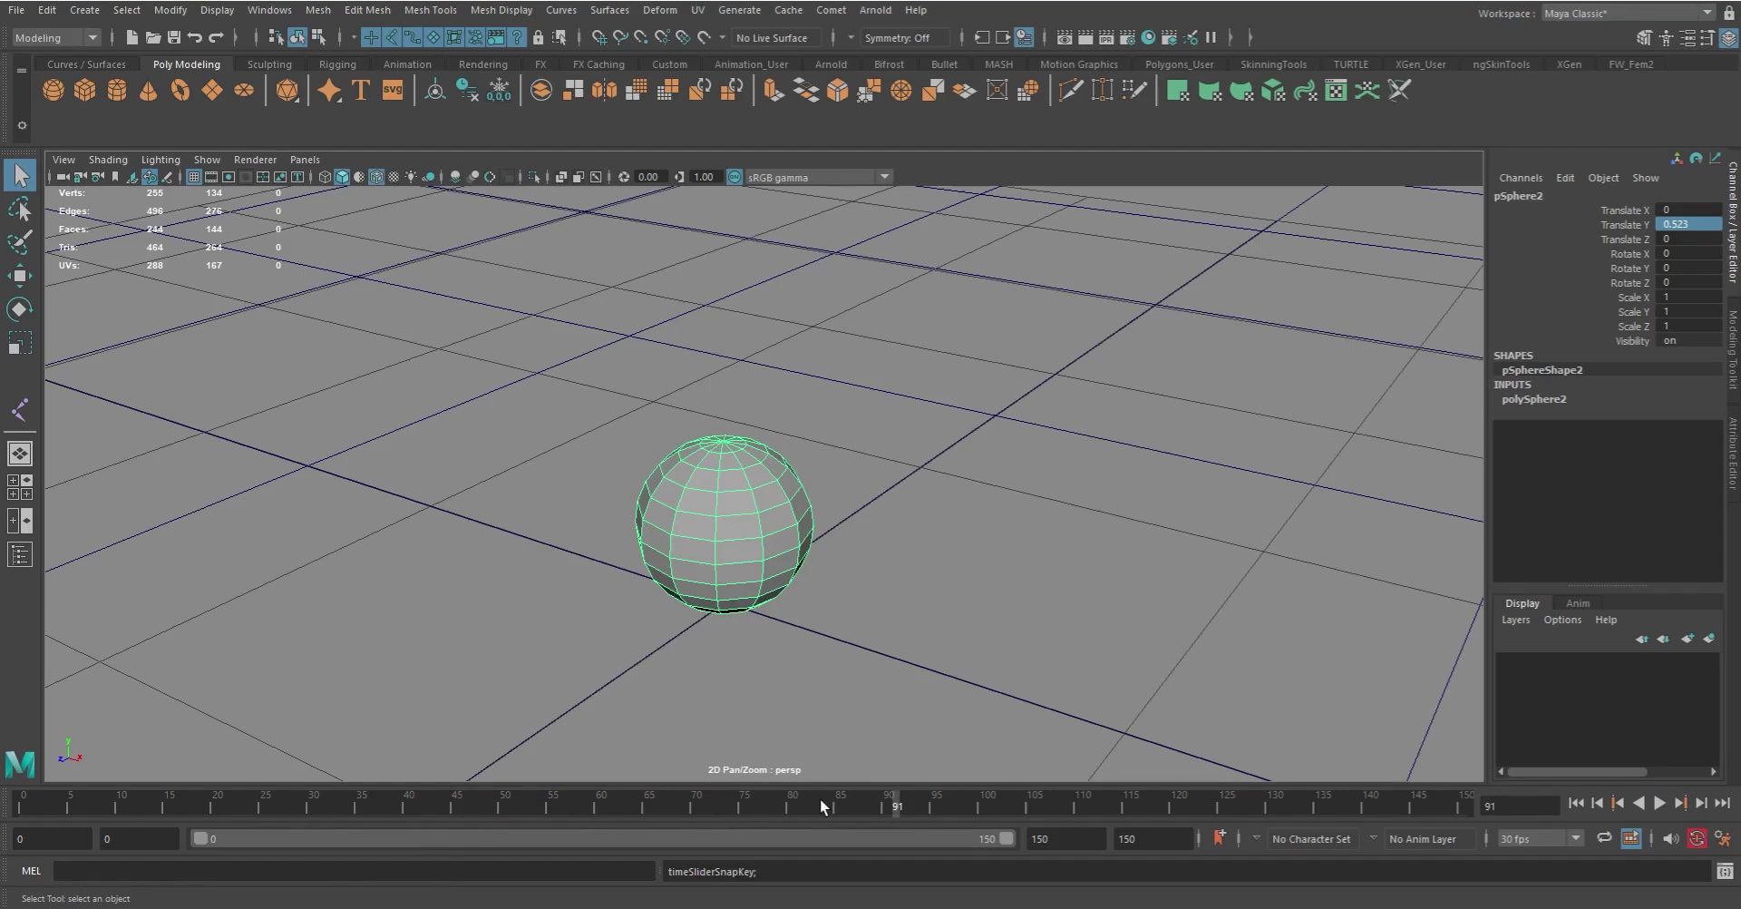
pyautogui.rightClick(843, 803)
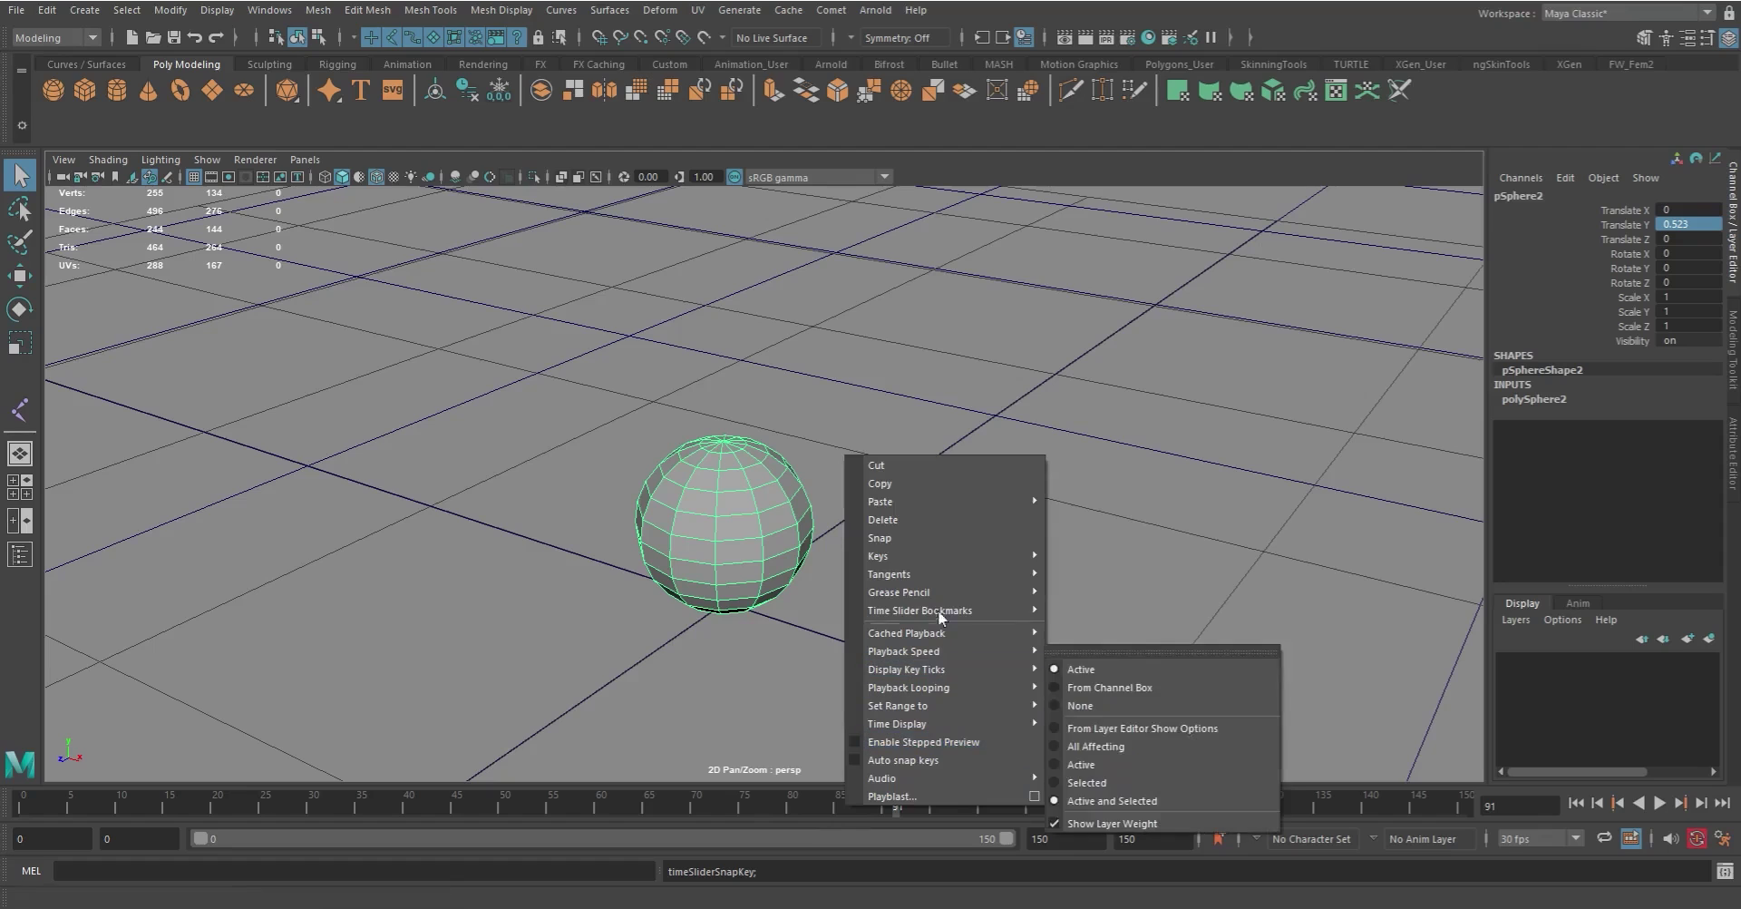
pyautogui.moveTo(948, 560)
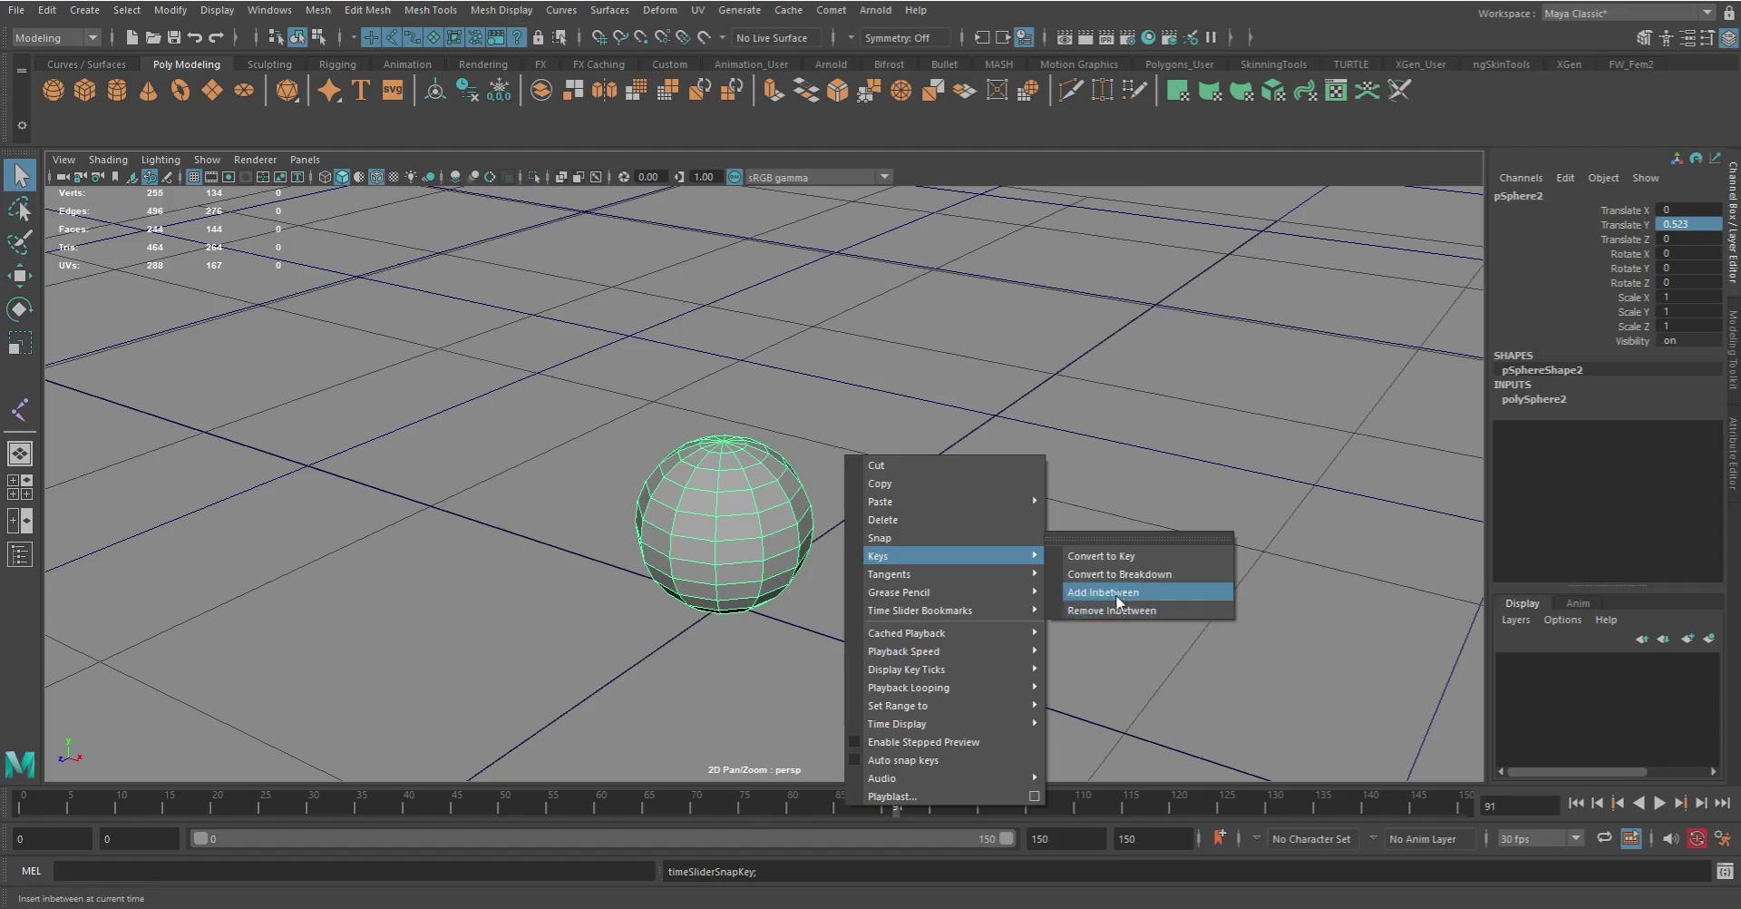
pyautogui.moveTo(894, 575)
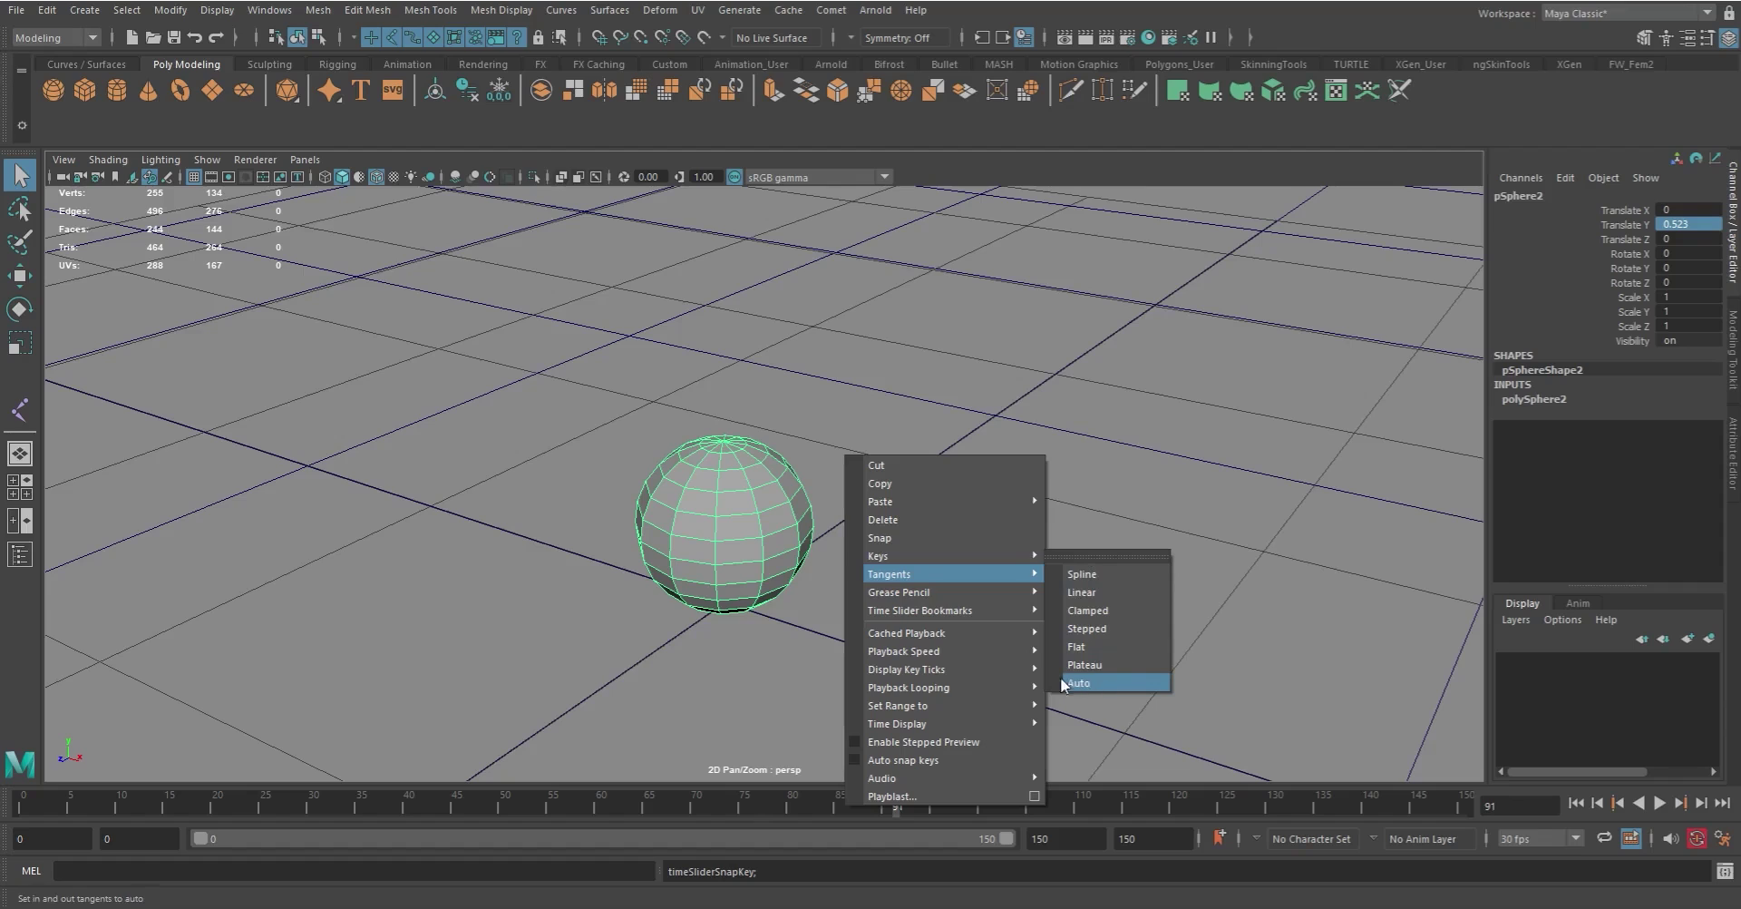
pyautogui.moveTo(1016, 592)
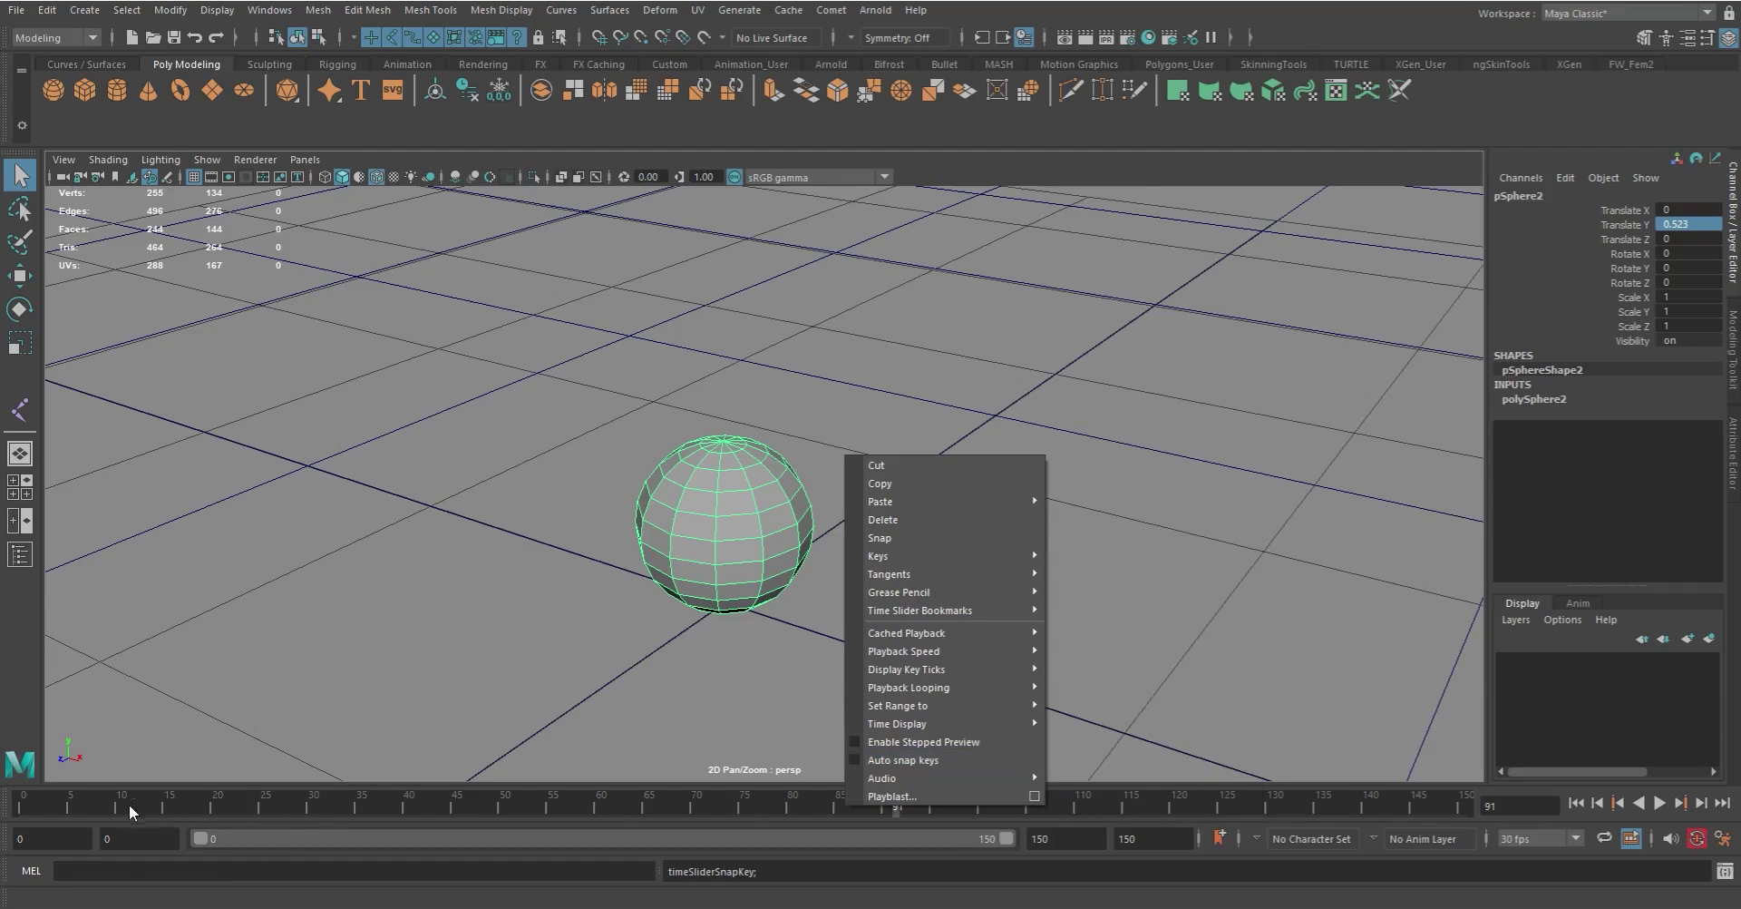
# Step: Move the current time to frame 80 and examine the Create bookmark dialog, closing it without creating a bookmark
pyautogui.click(24, 802)
pyautogui.moveTo(24, 803)
pyautogui.mouseDown()
pyautogui.moveTo(279, 804)
pyautogui.moveTo(263, 811)
pyautogui.mouseUp()
pyautogui.click(408, 803)
pyautogui.click(785, 802)
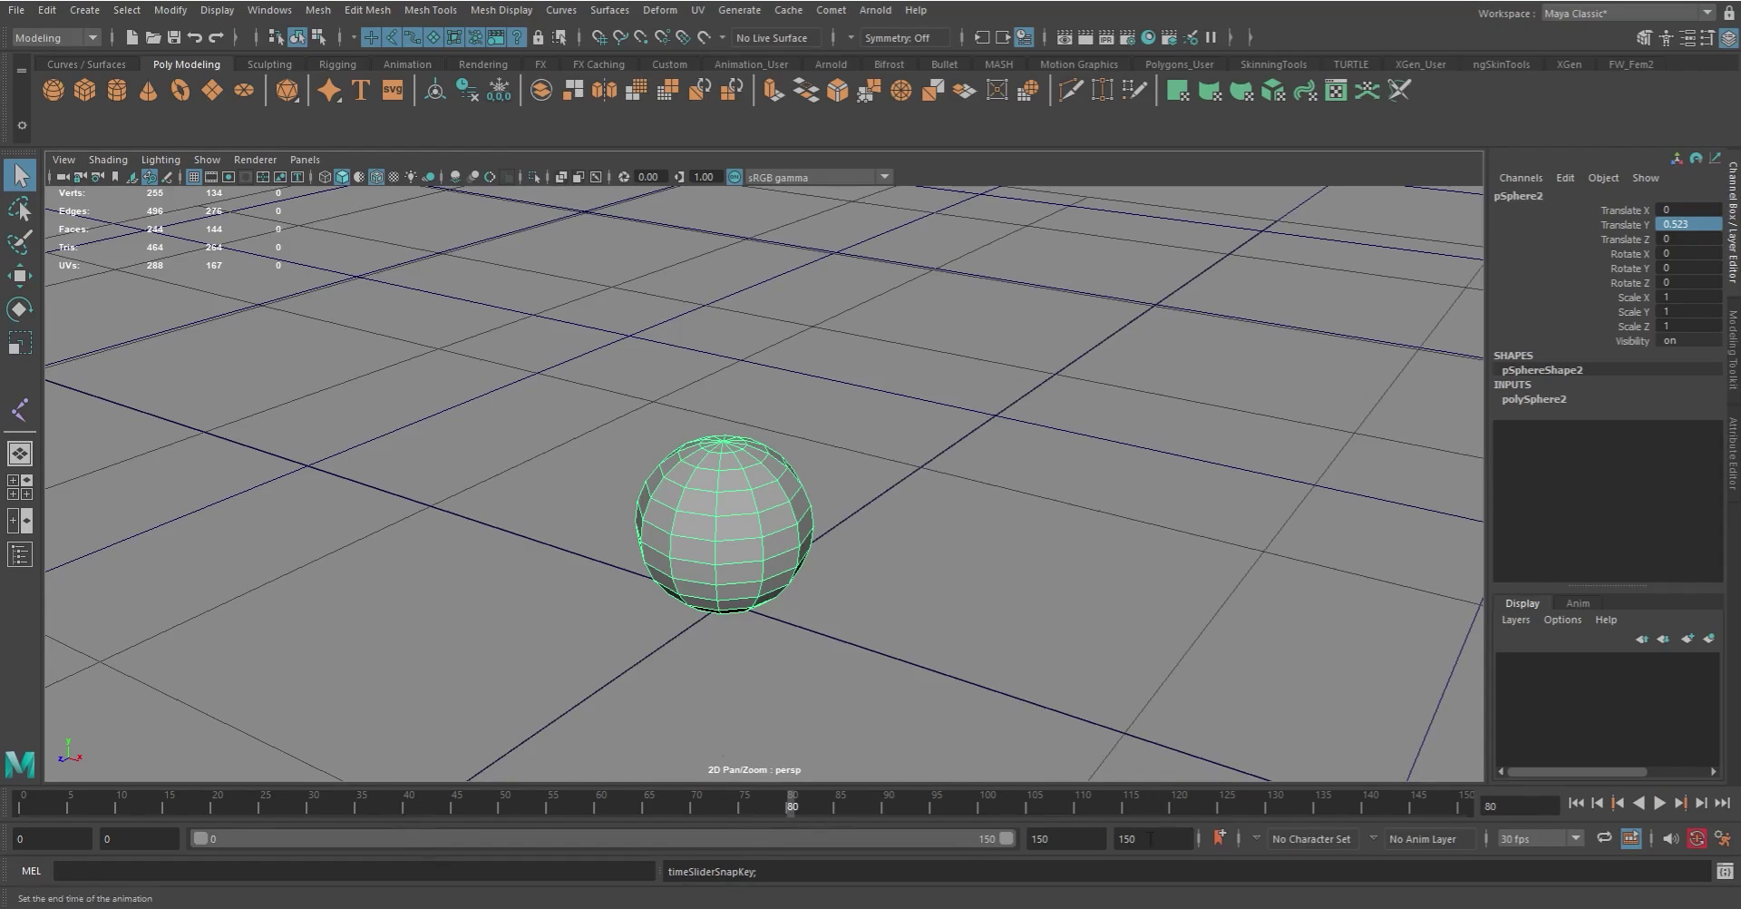
pyautogui.click(1218, 836)
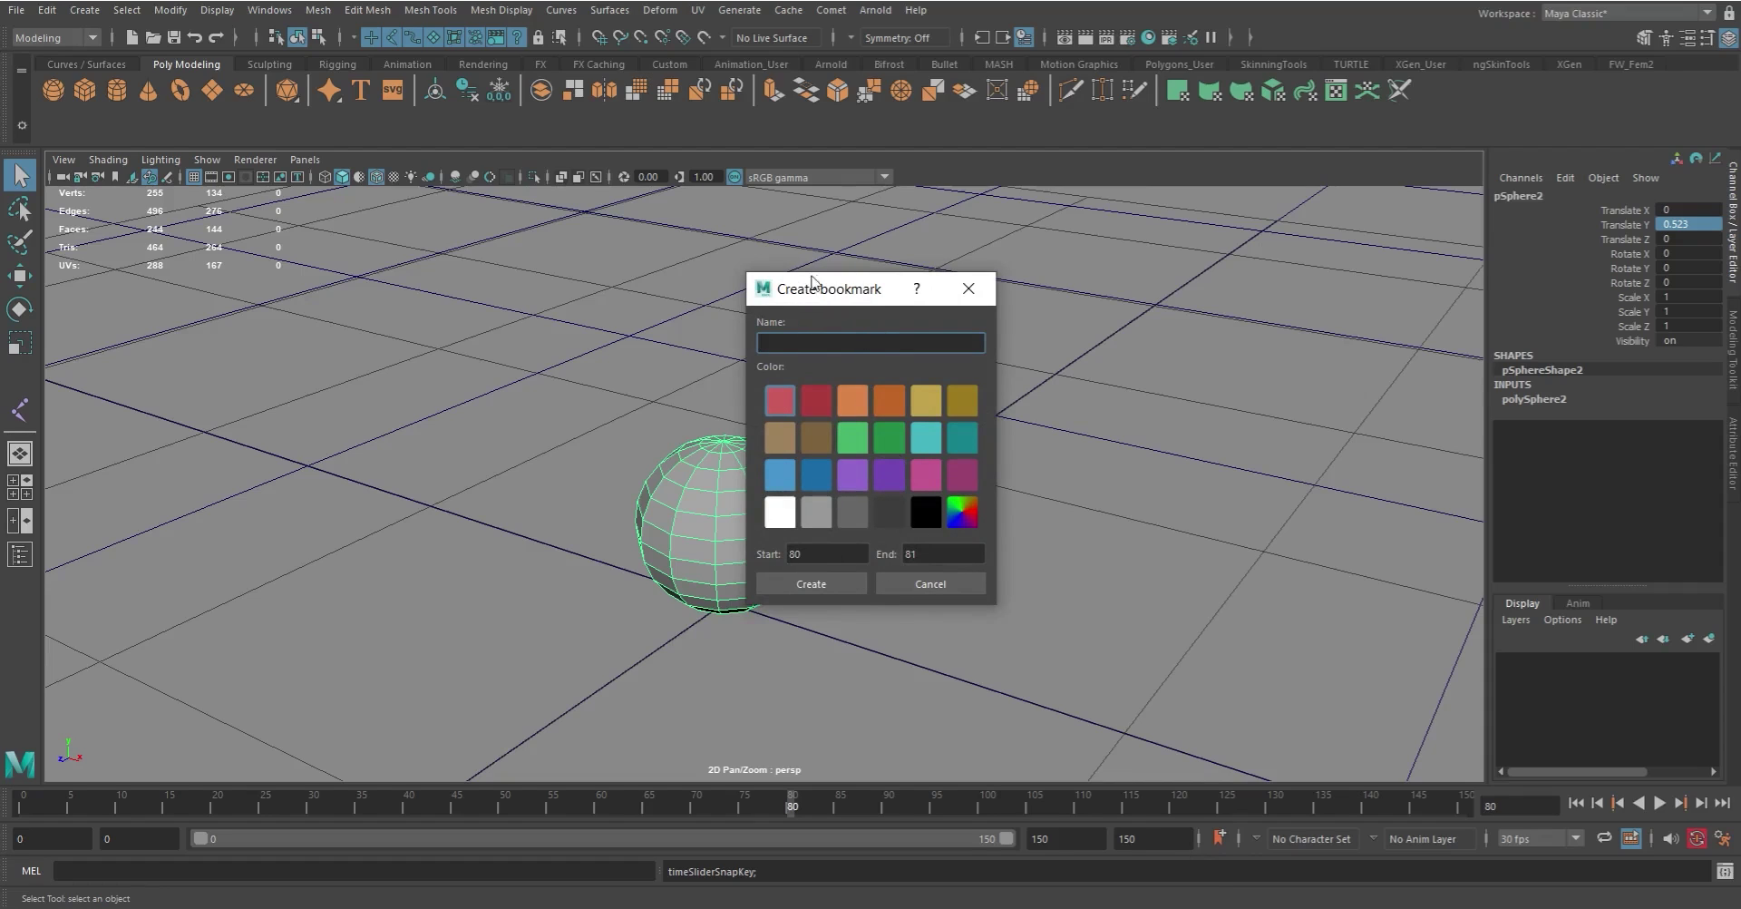
pyautogui.moveTo(806, 281); pyautogui.dragTo(1058, 302)
pyautogui.click(1220, 309)
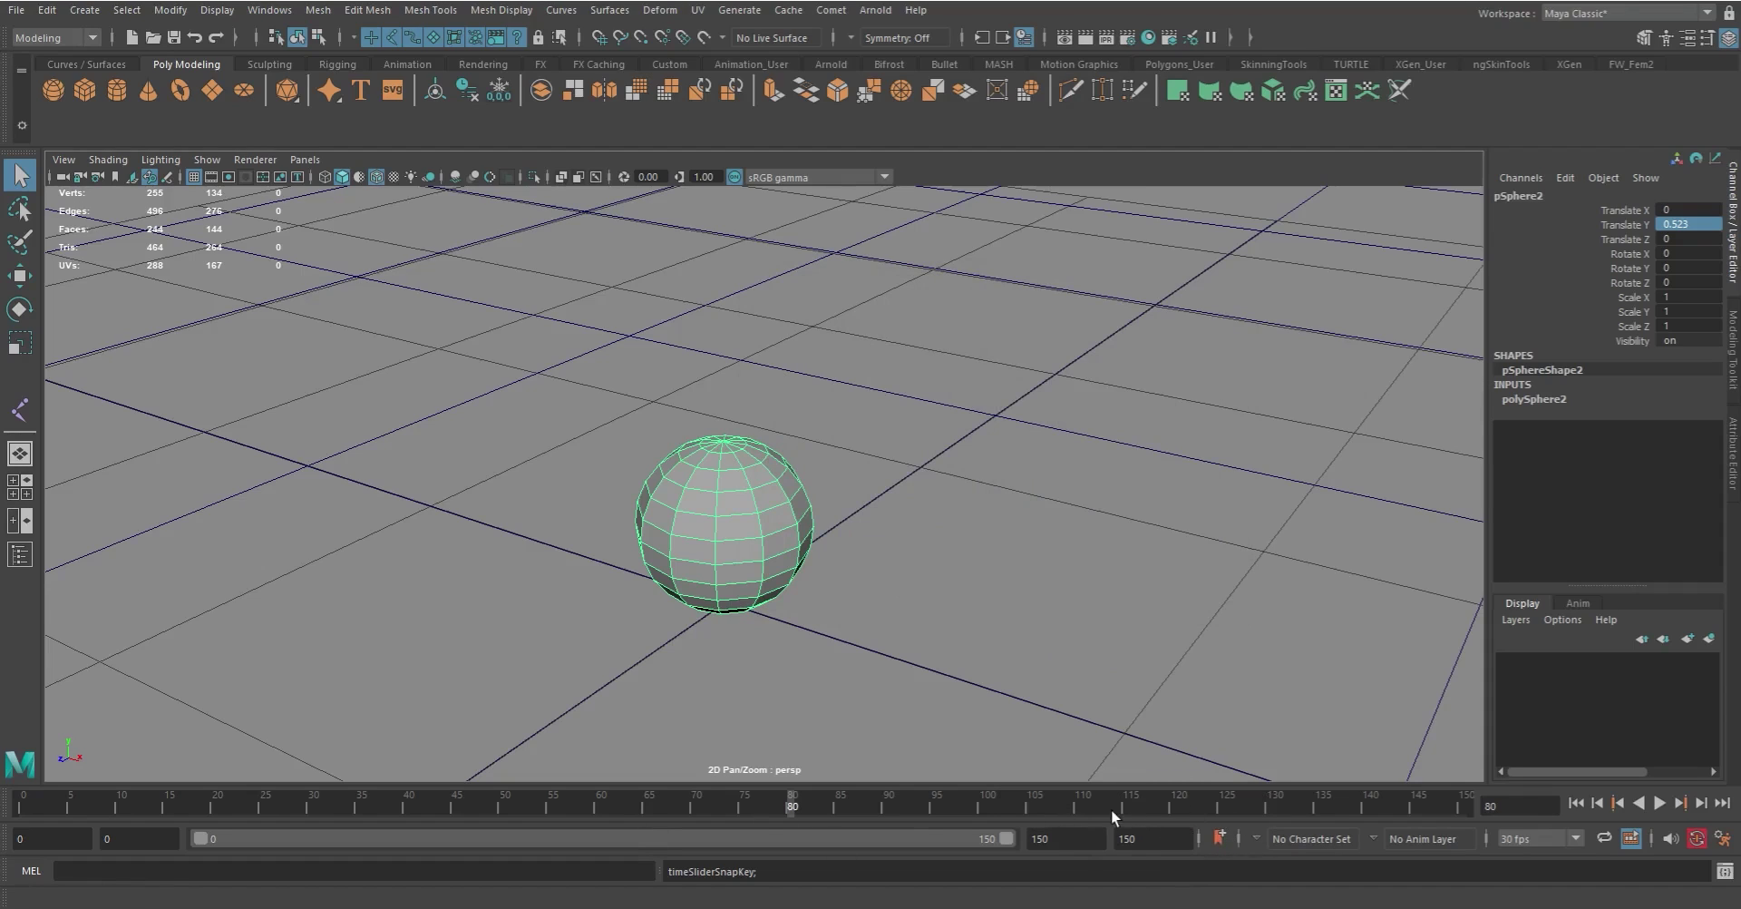
# Step: Examine the timeline's Cached Playback, Playback Speed, Display Key Ticks and Set Range to options
pyautogui.rightClick(1011, 801)
pyautogui.moveTo(1099, 632)
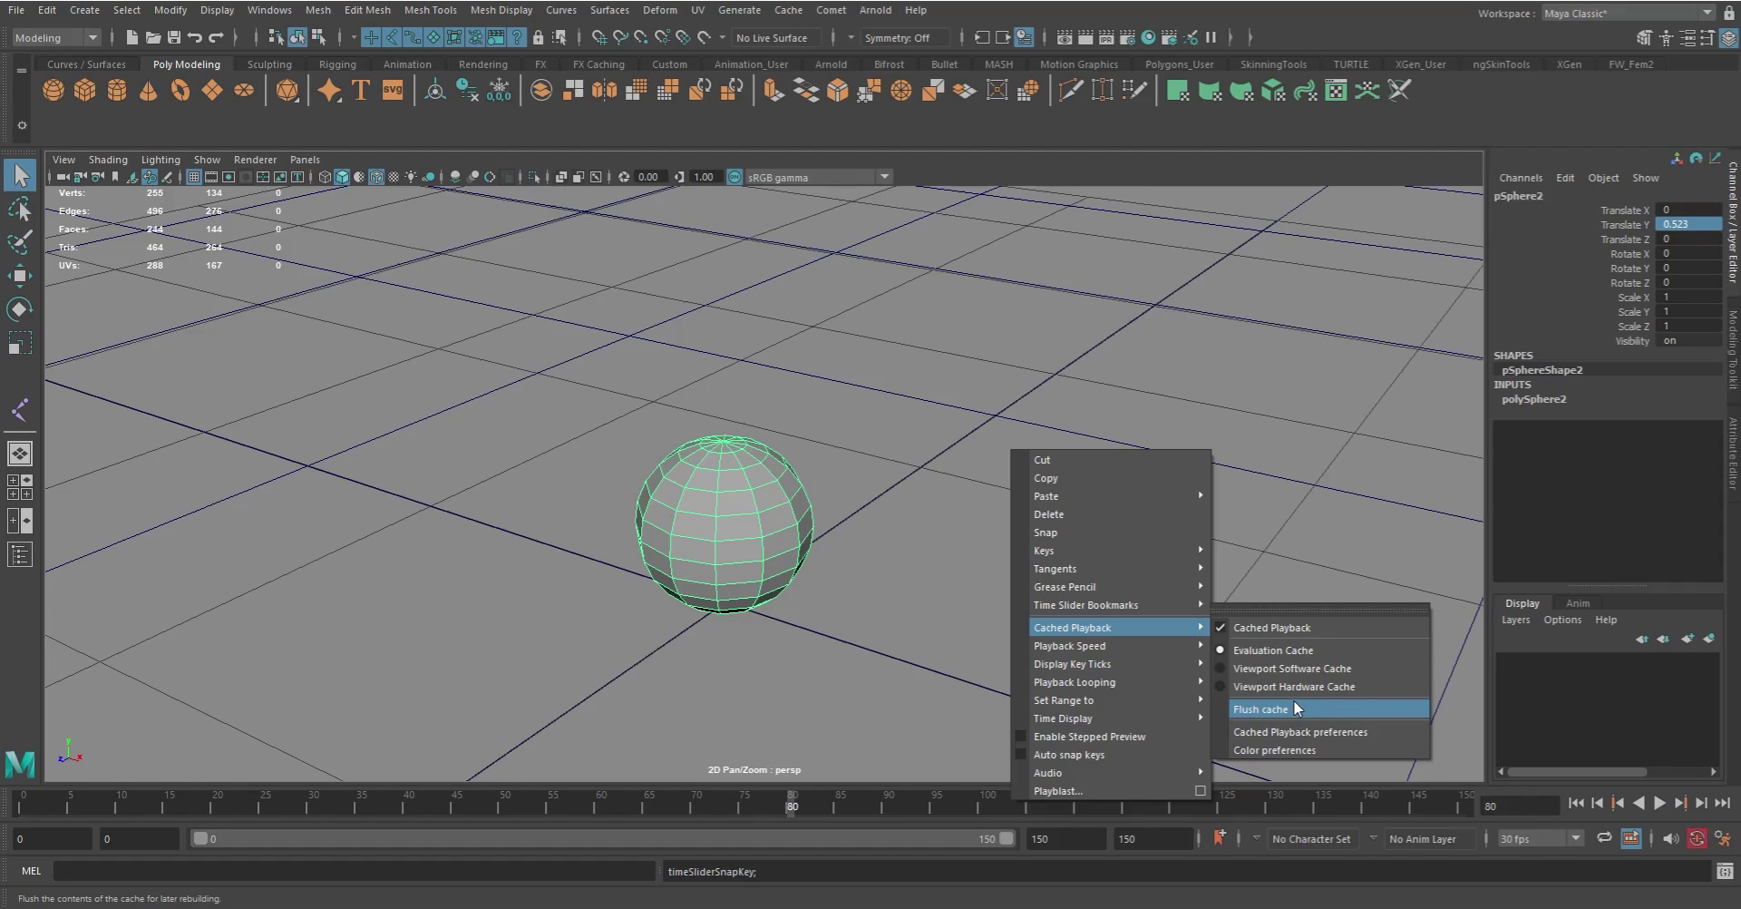
pyautogui.moveTo(1146, 646)
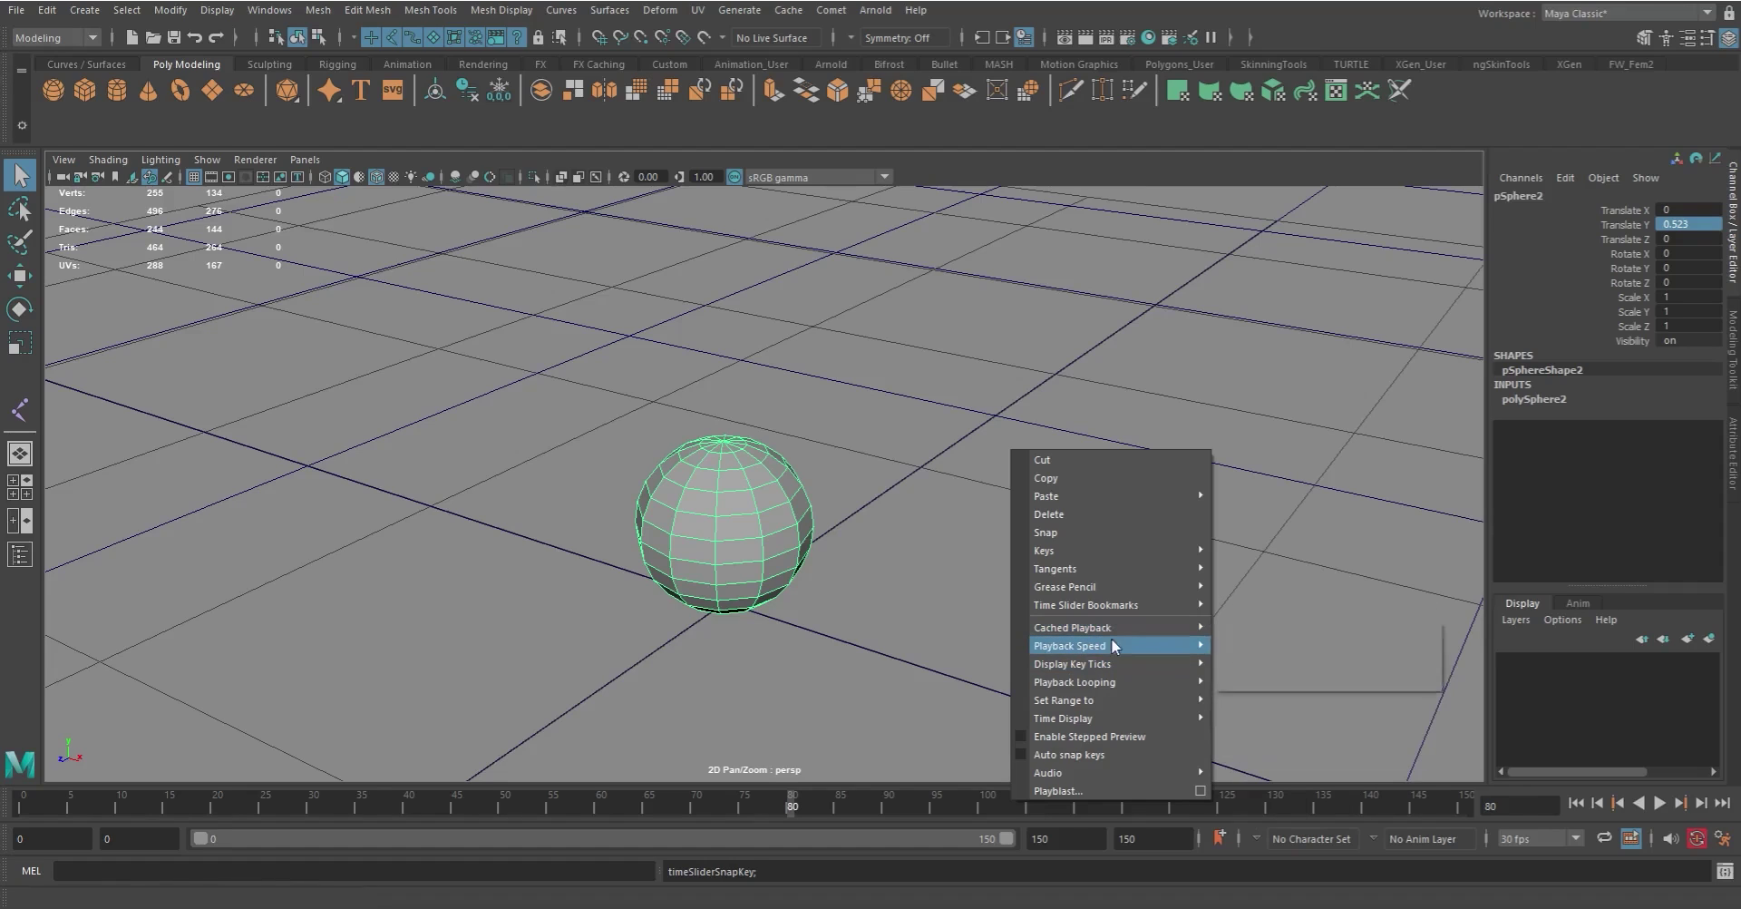
pyautogui.moveTo(1104, 668)
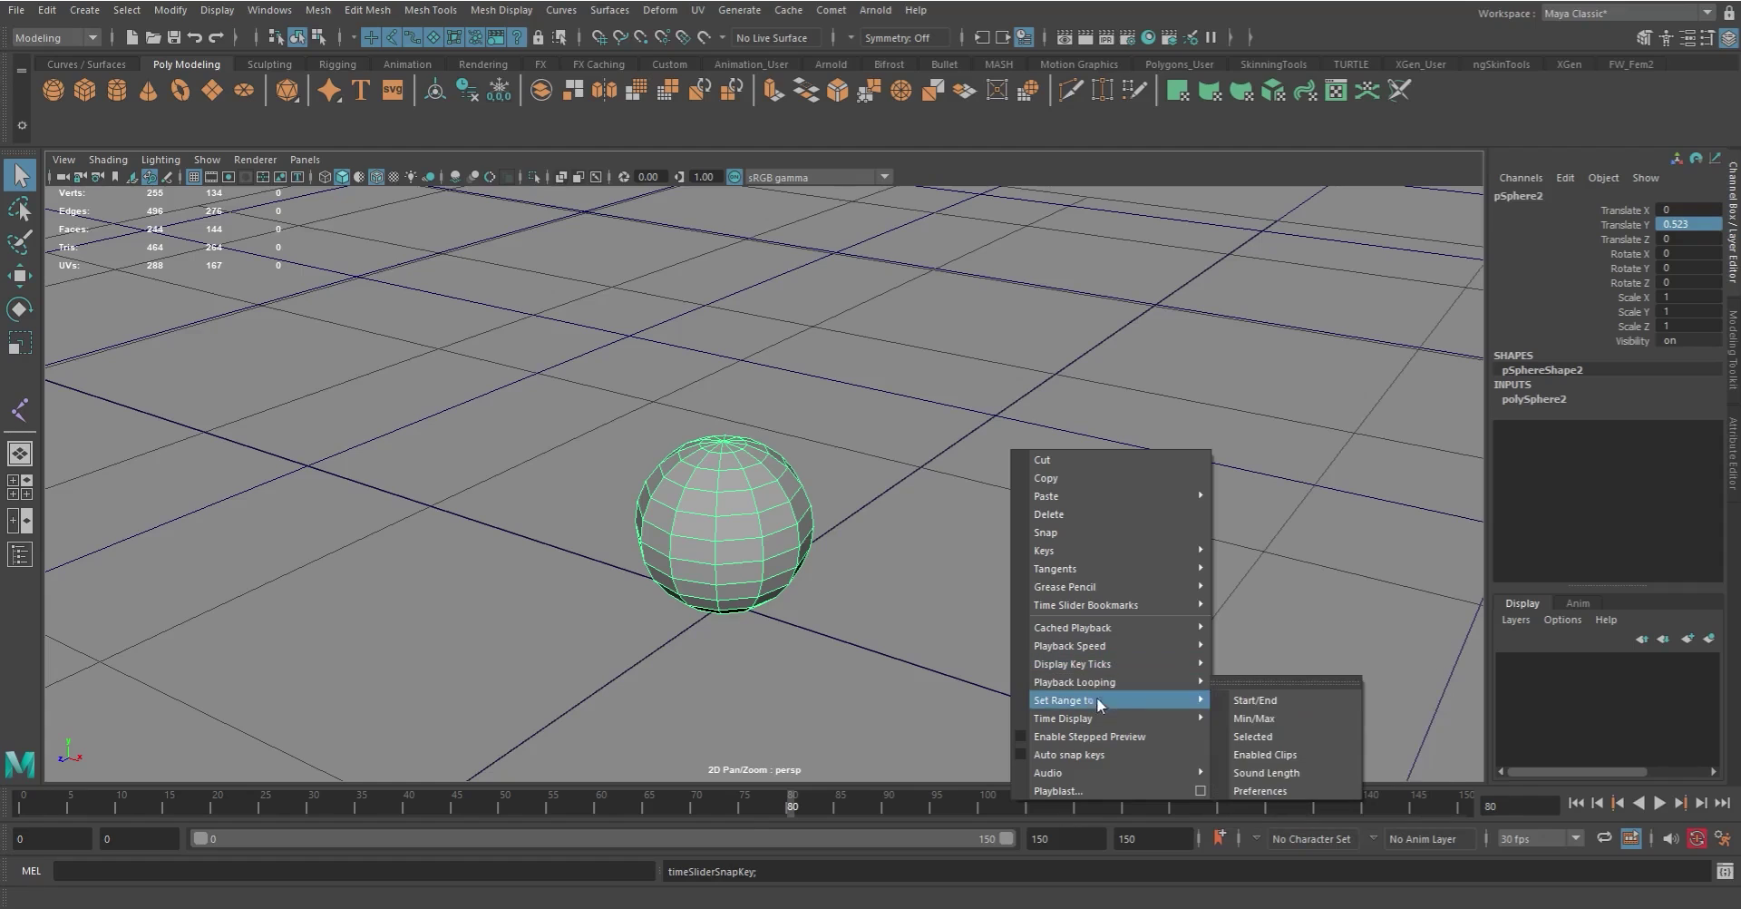
pyautogui.moveTo(1080, 706)
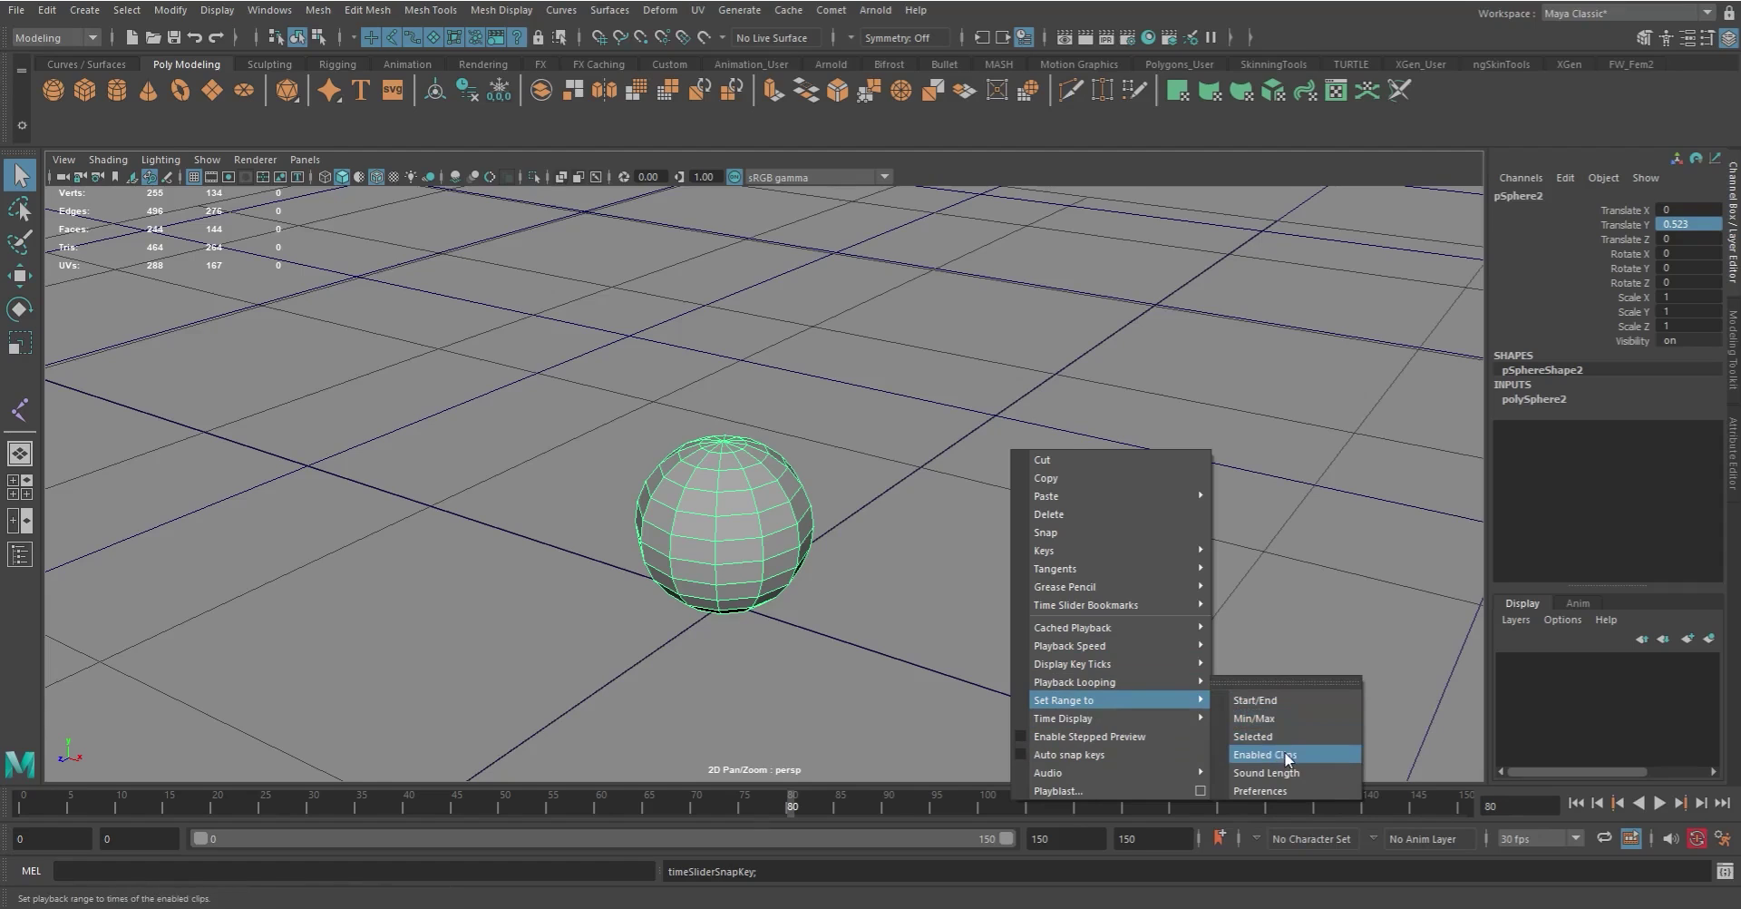
# Step: Select frames 40 to 60 on the timeline and set the playback range to that selection
pyautogui.click(484, 803)
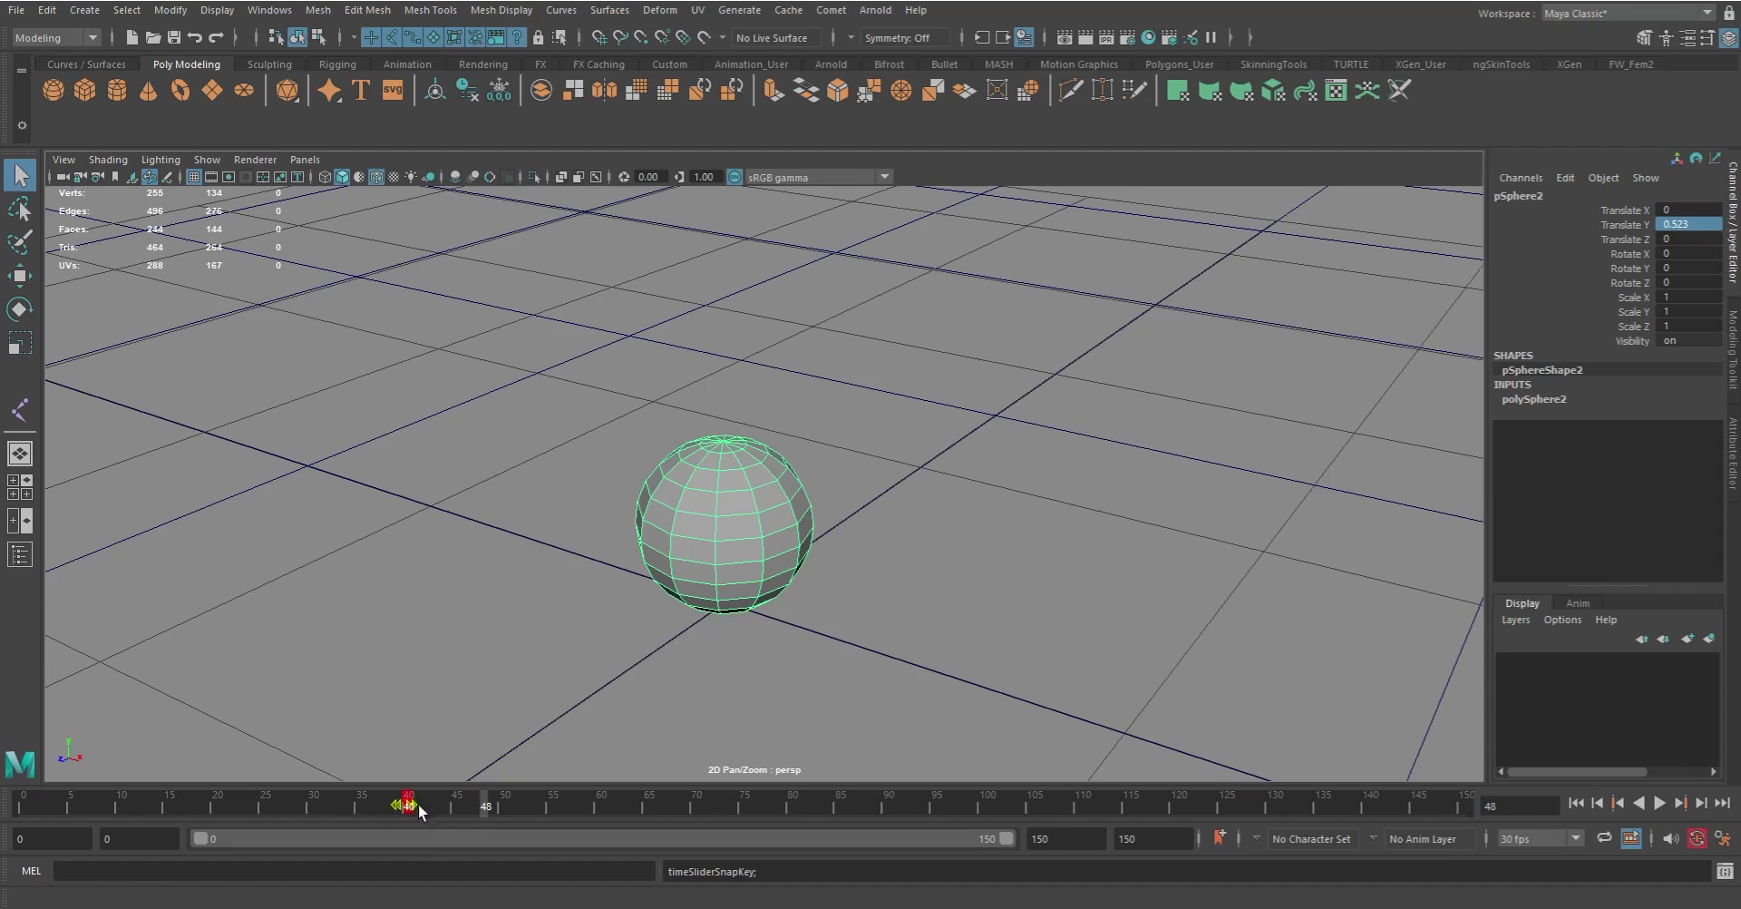
pyautogui.keyDown('shift'); pyautogui.moveTo(408, 807); pyautogui.dragTo(600, 807); pyautogui.keyUp('shift')
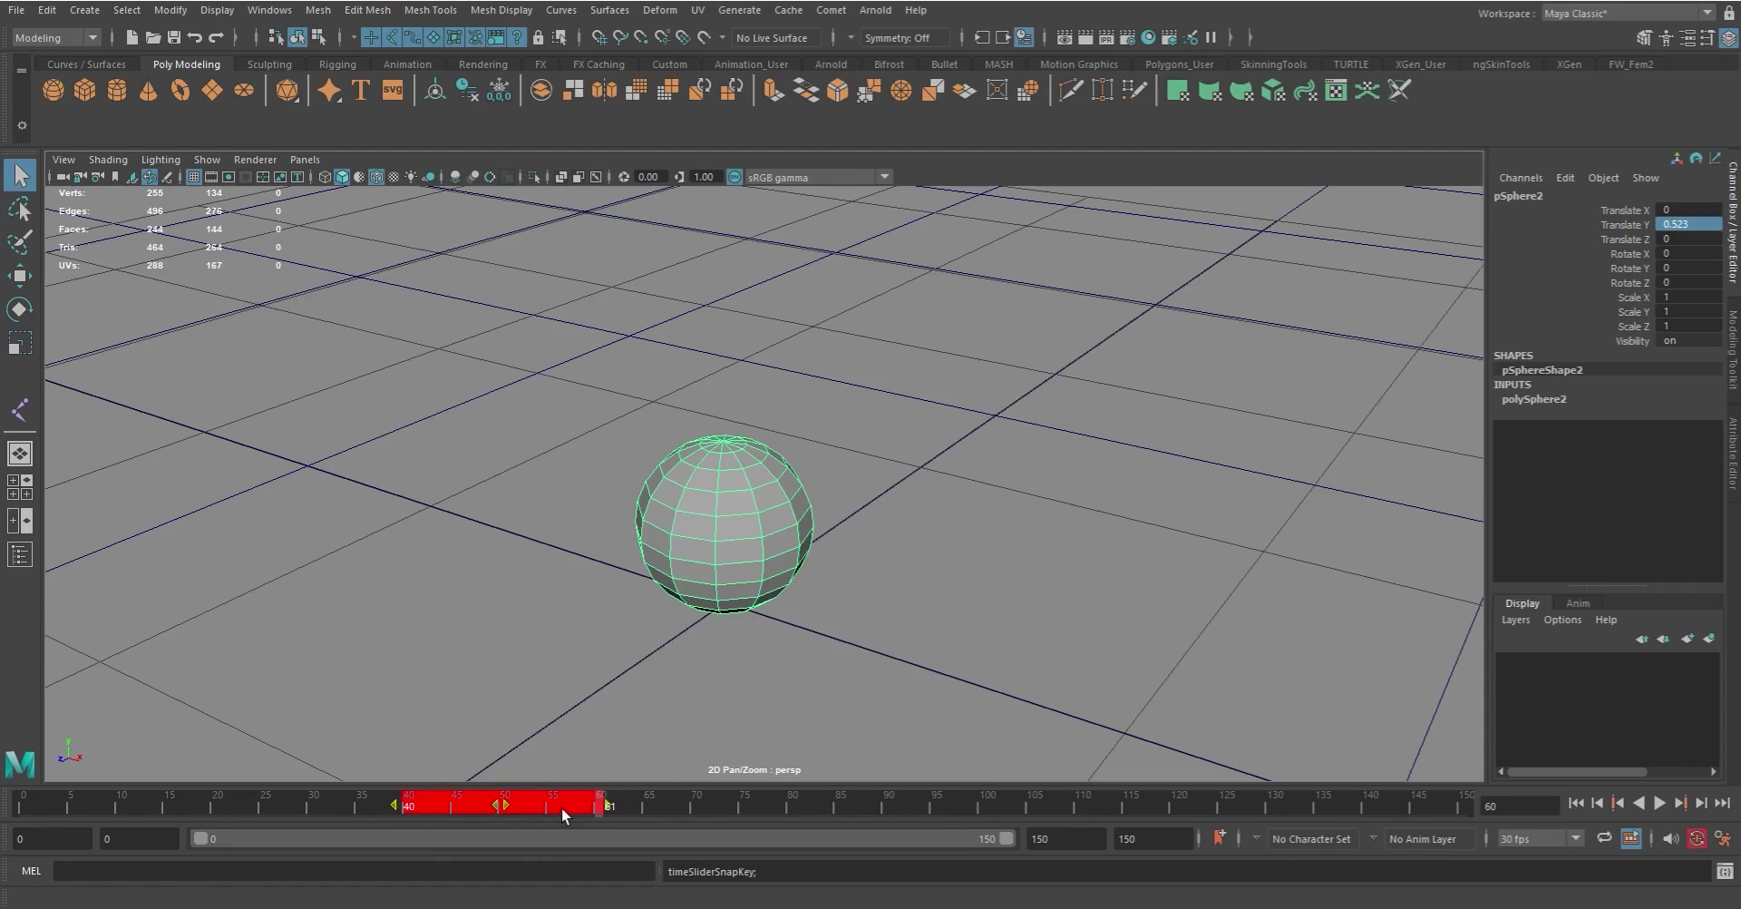
pyautogui.rightClick(562, 807)
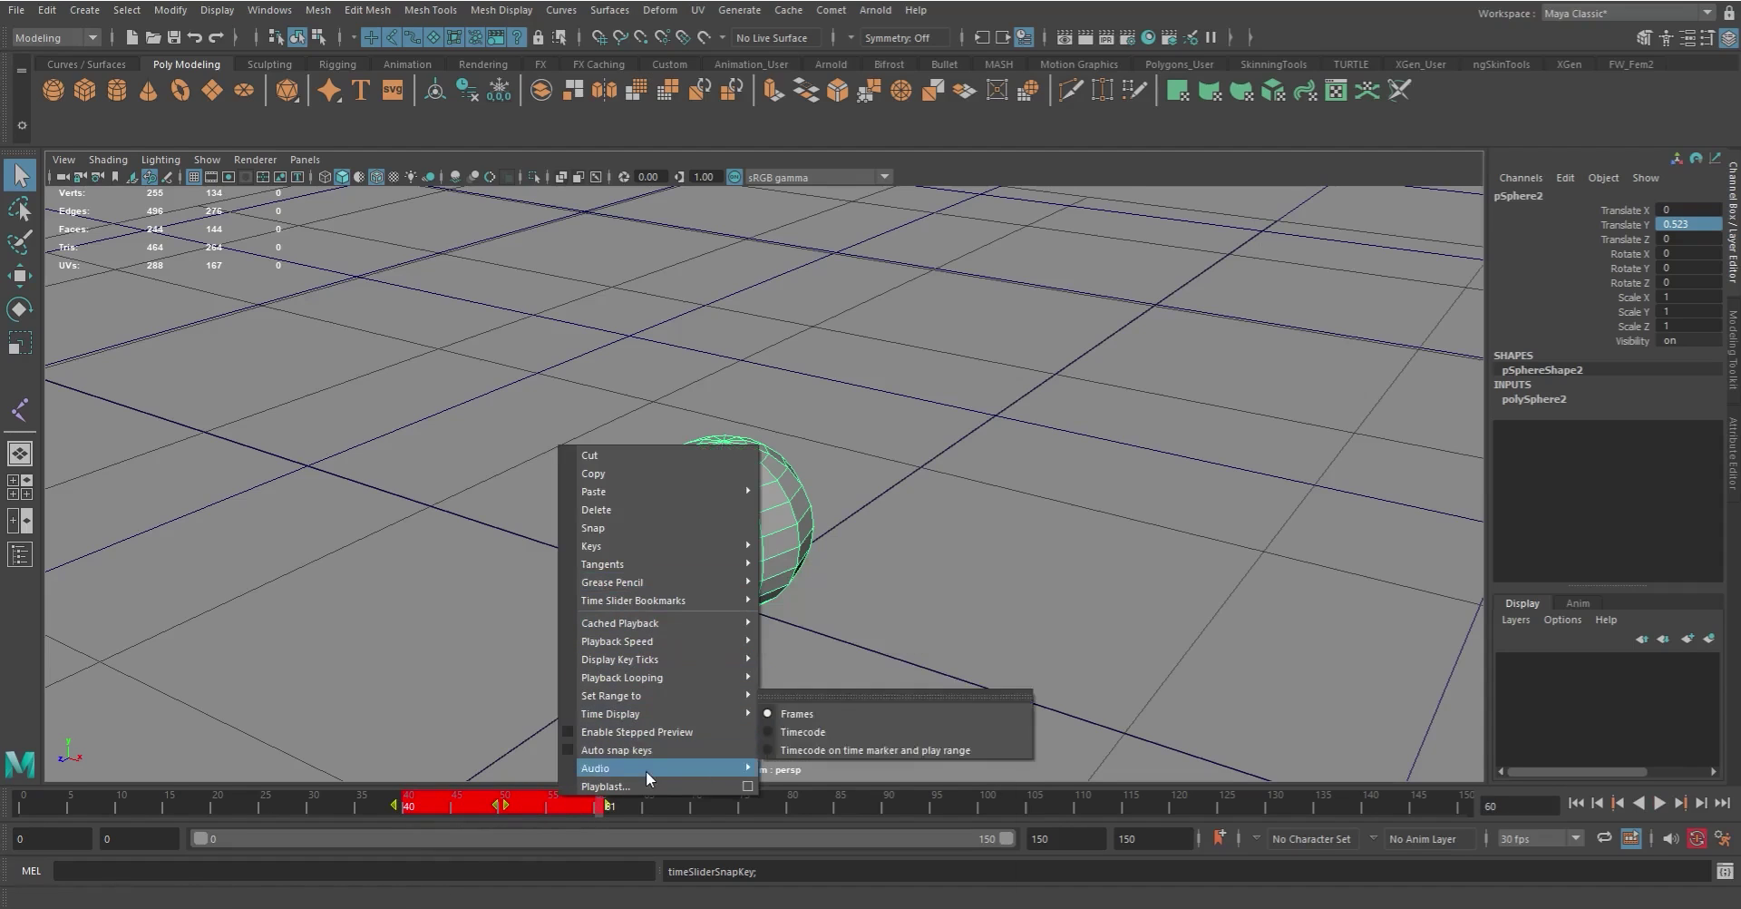
pyautogui.moveTo(648, 695)
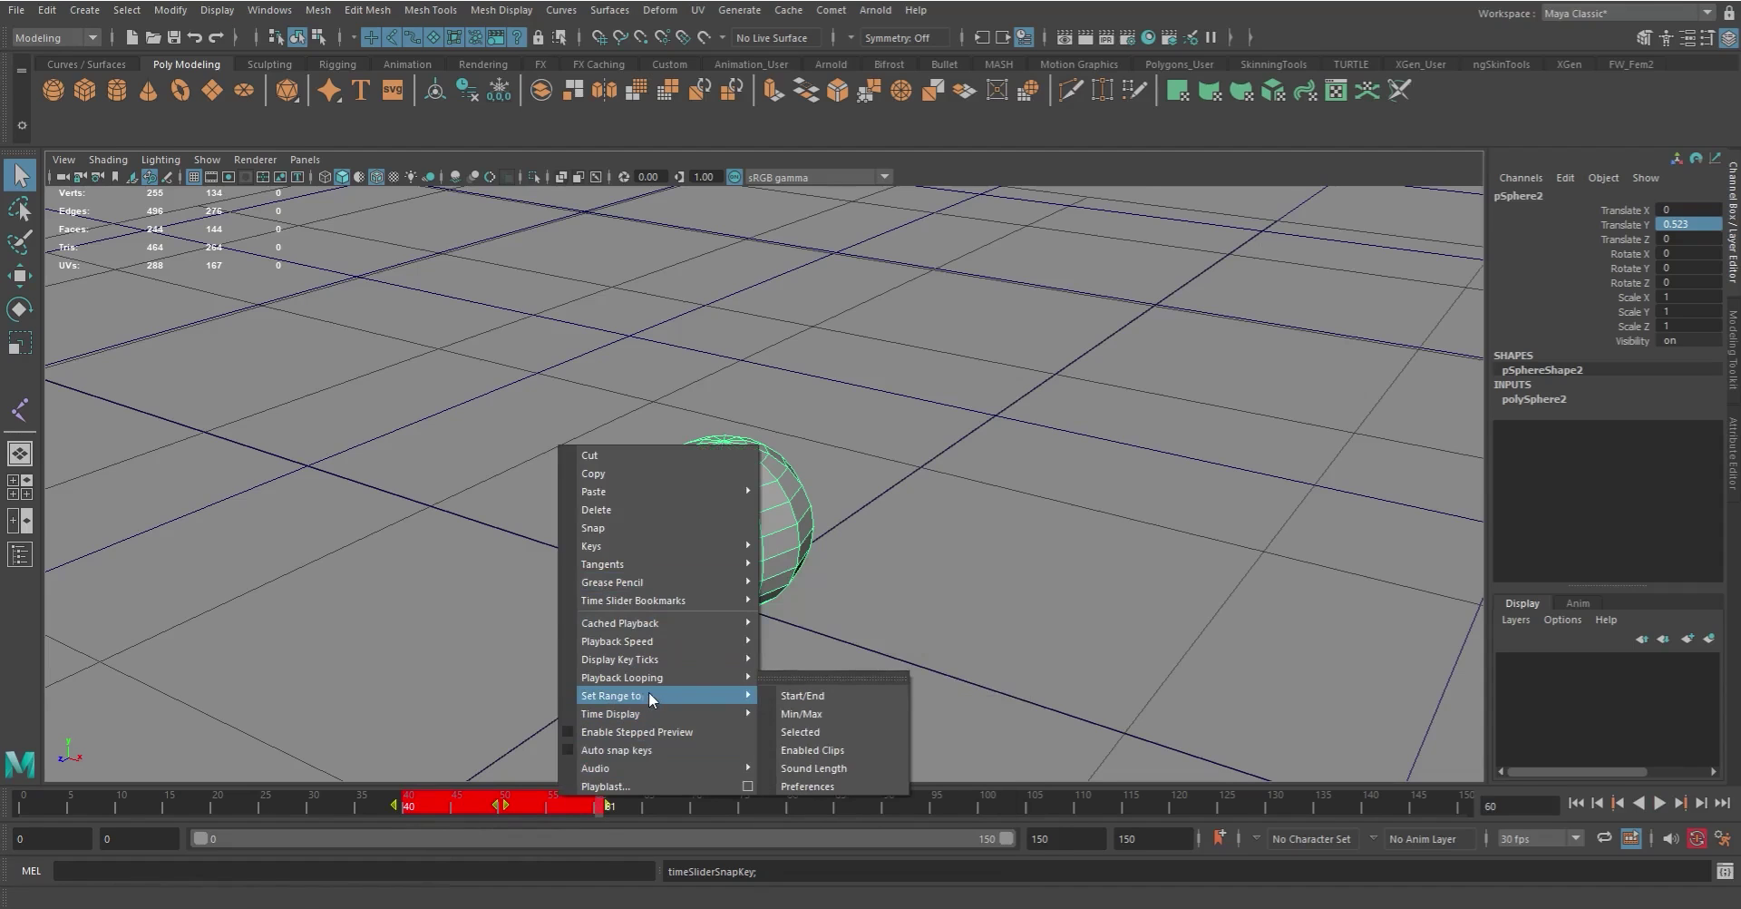
pyautogui.click(802, 730)
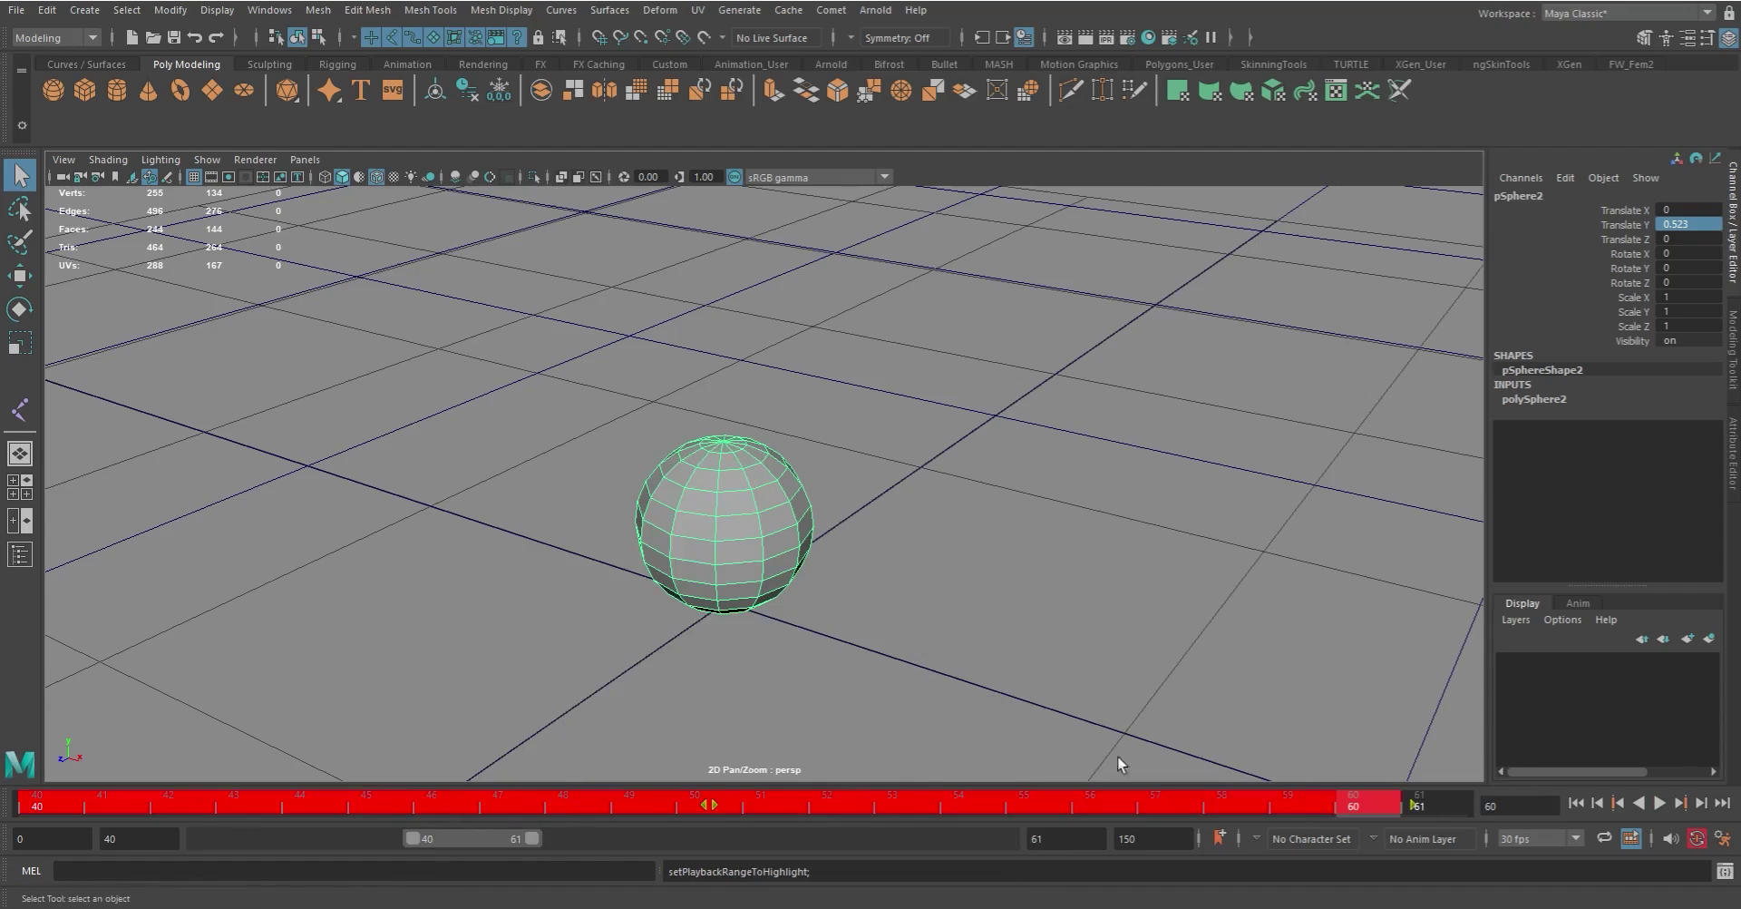
# Step: Play back and scrub through the shortened playback range, ending at frame 53
pyautogui.click(236, 803)
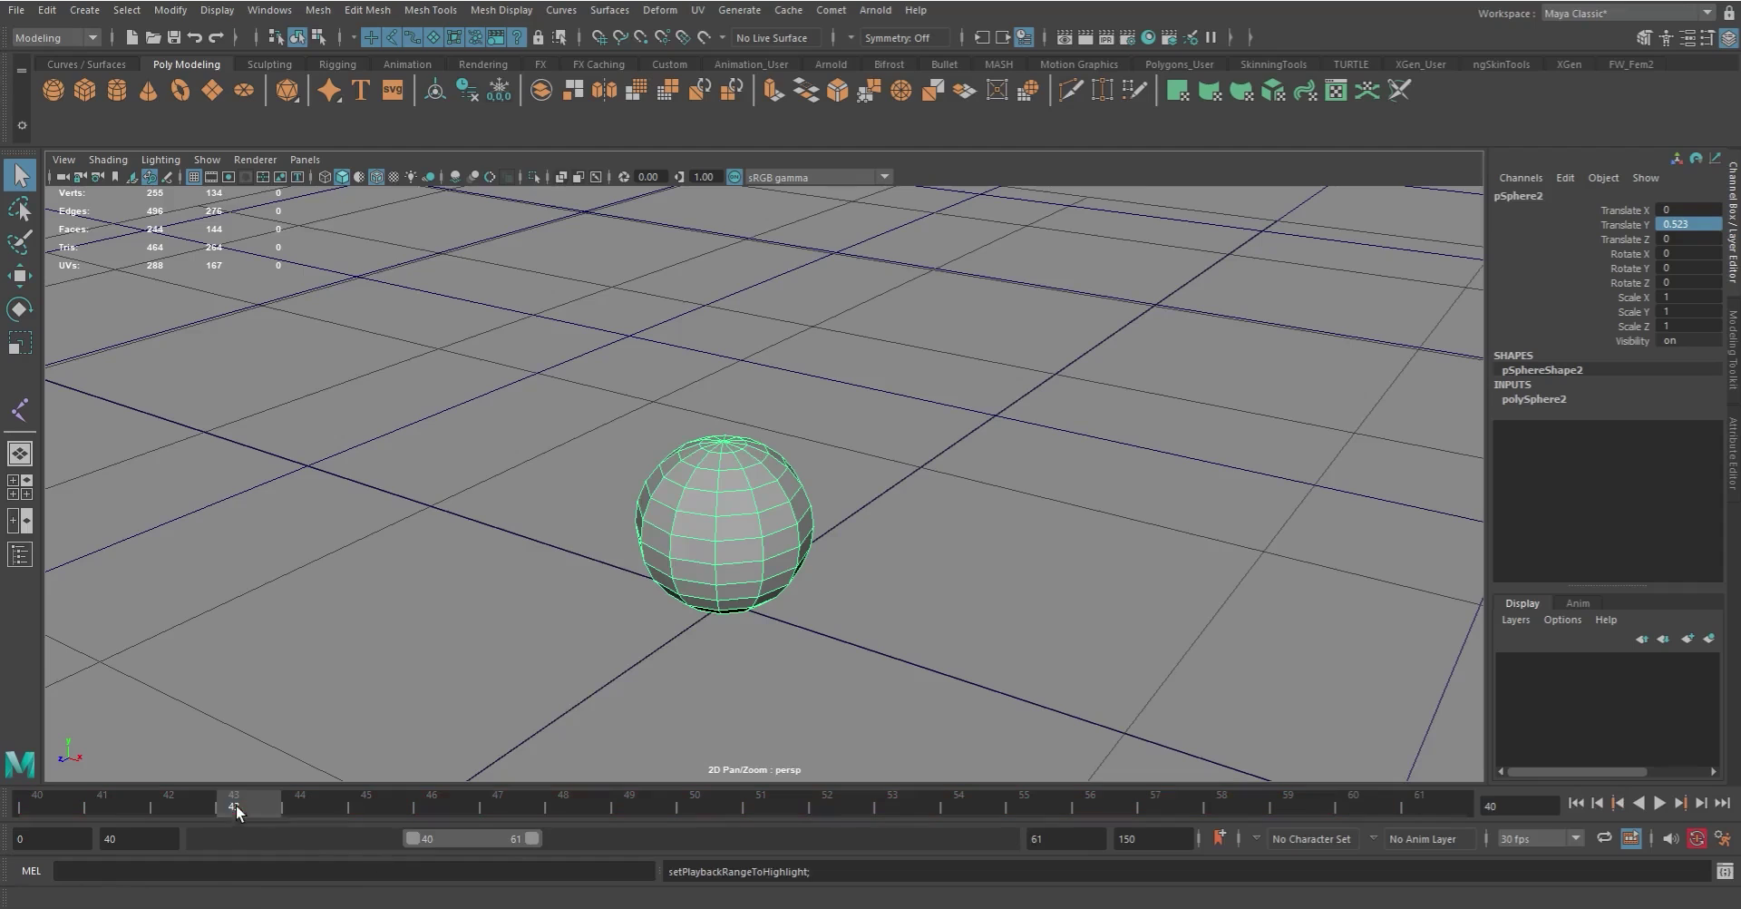
pyautogui.click(1222, 803)
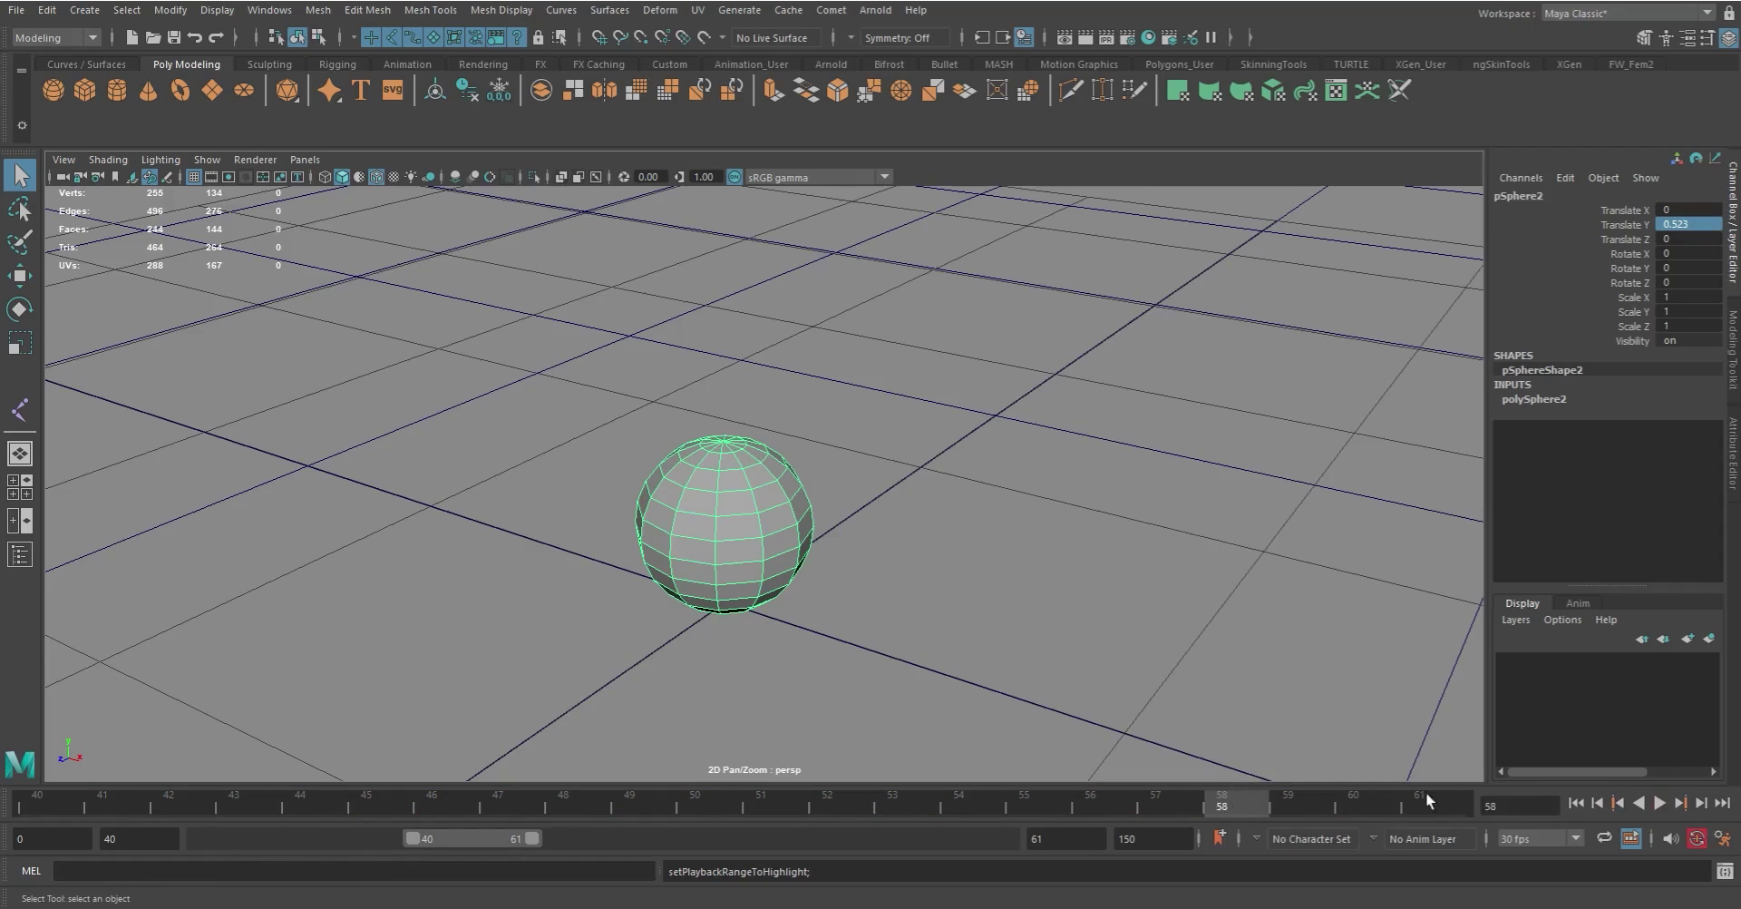
pyautogui.hotkey('alt', 'v')
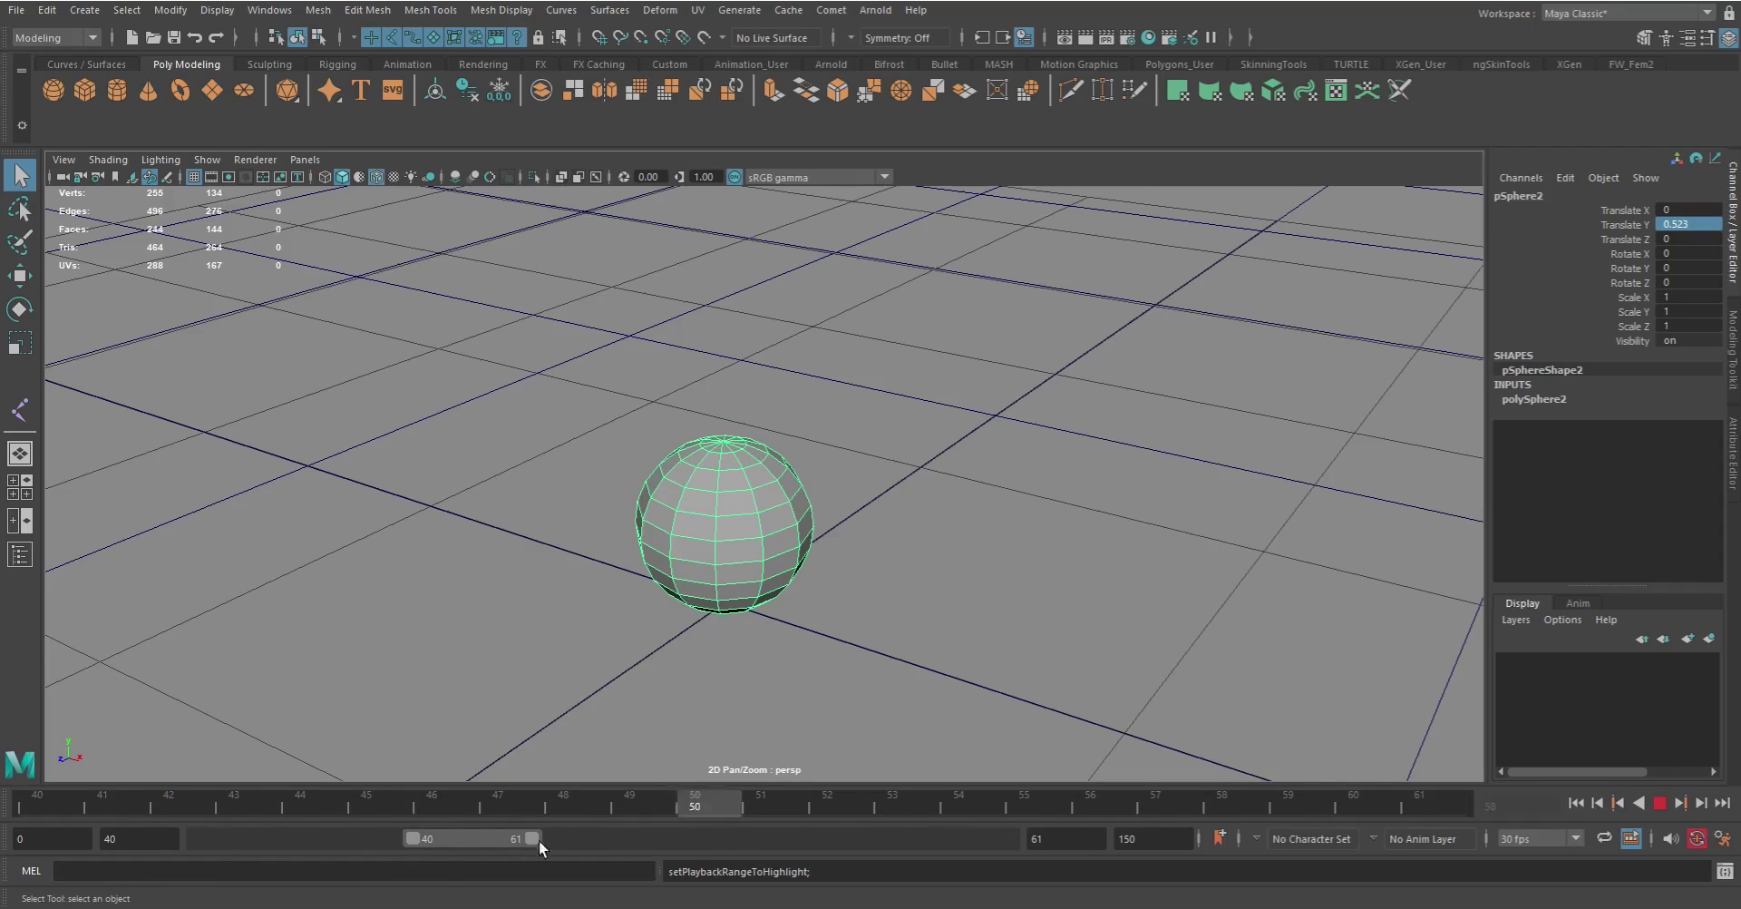
pyautogui.moveTo(323, 796)
pyautogui.mouseDown()
pyautogui.moveTo(653, 800)
pyautogui.moveTo(575, 782)
pyautogui.mouseUp()
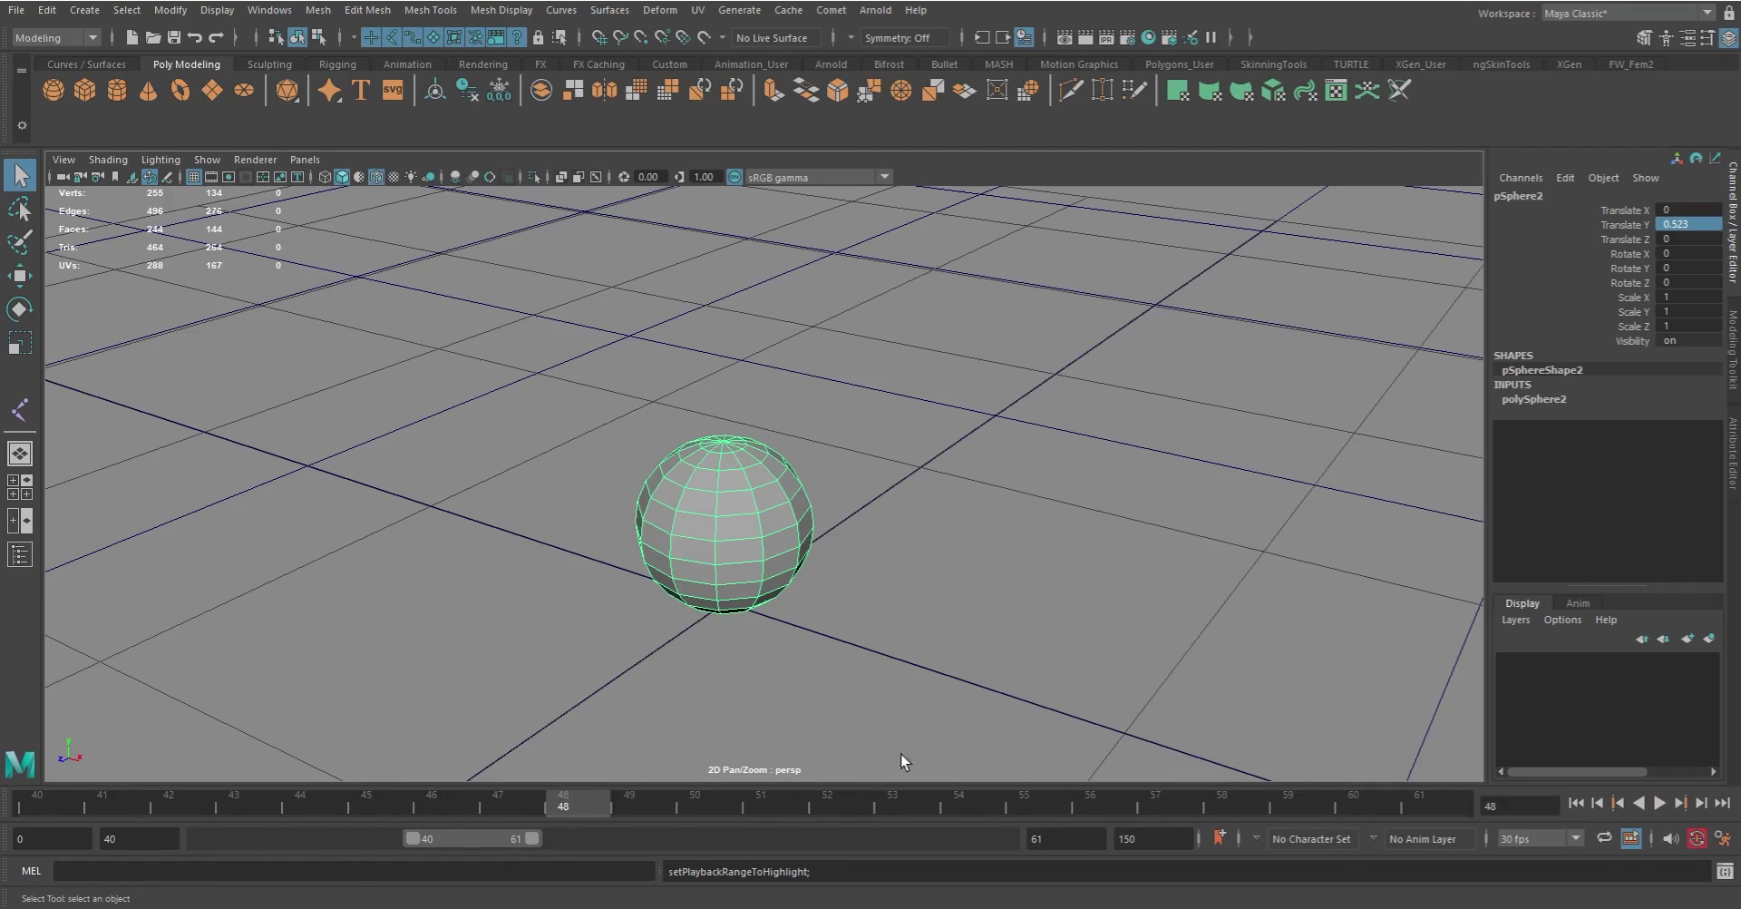
pyautogui.moveTo(1209, 806)
pyautogui.mouseDown()
pyautogui.moveTo(1014, 784)
pyautogui.moveTo(893, 802)
pyautogui.mouseUp()
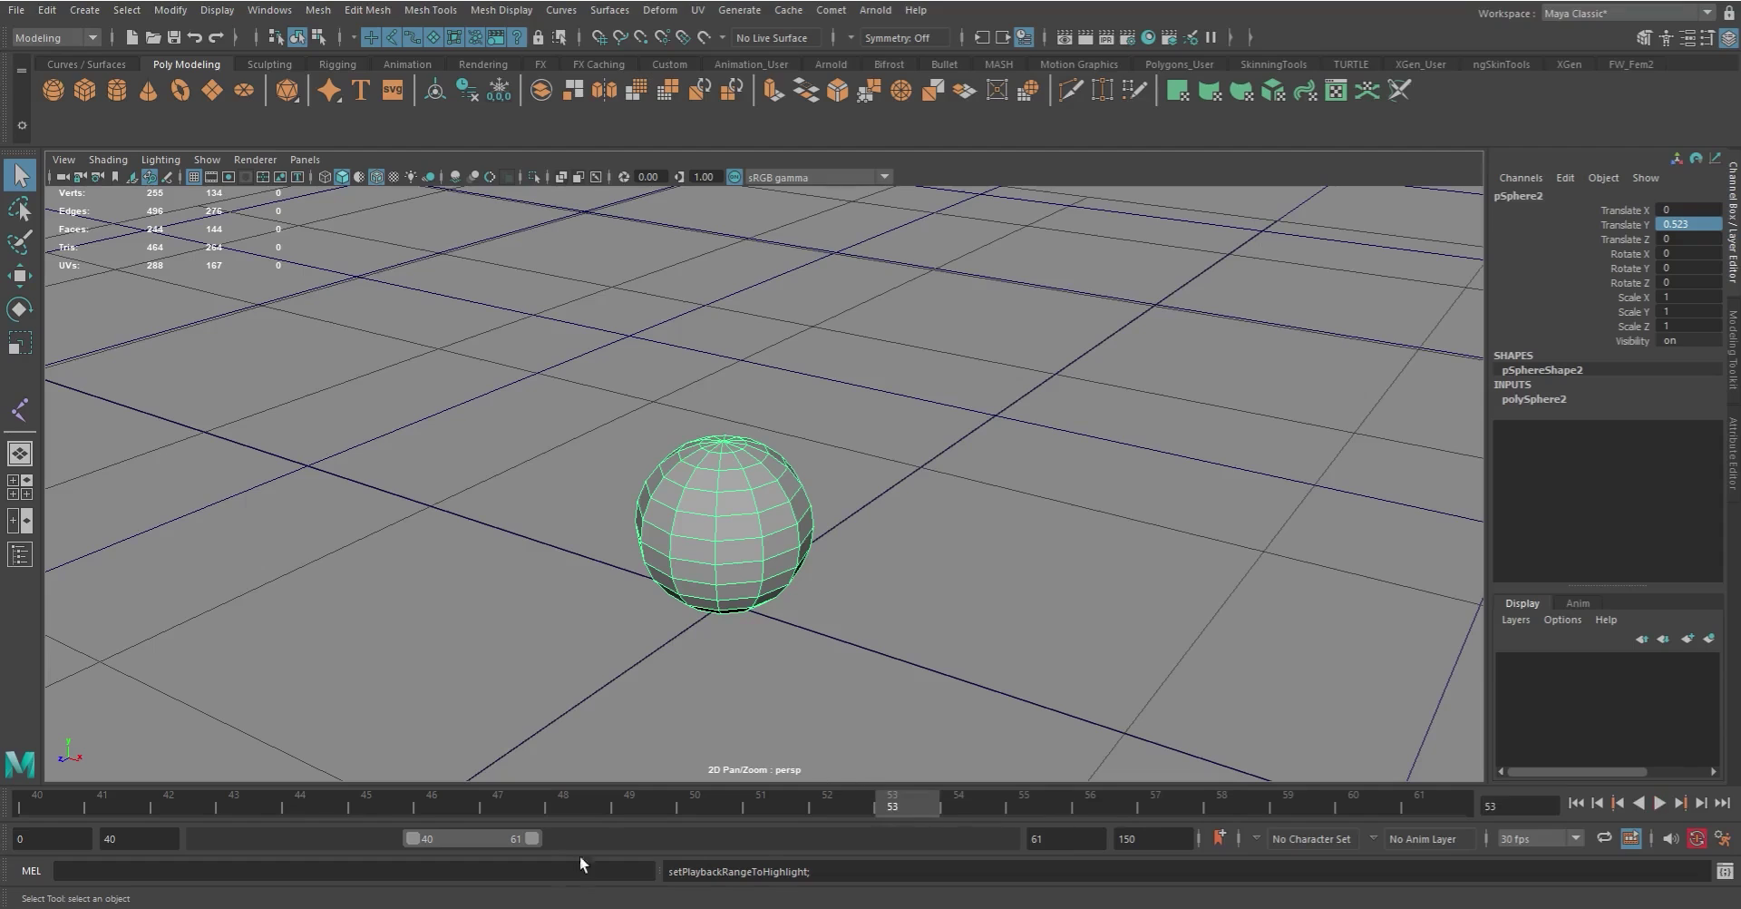
# Step: Restore the full timeline range, and set the playback range to the Preferences values
pyautogui.doubleClick(471, 834)
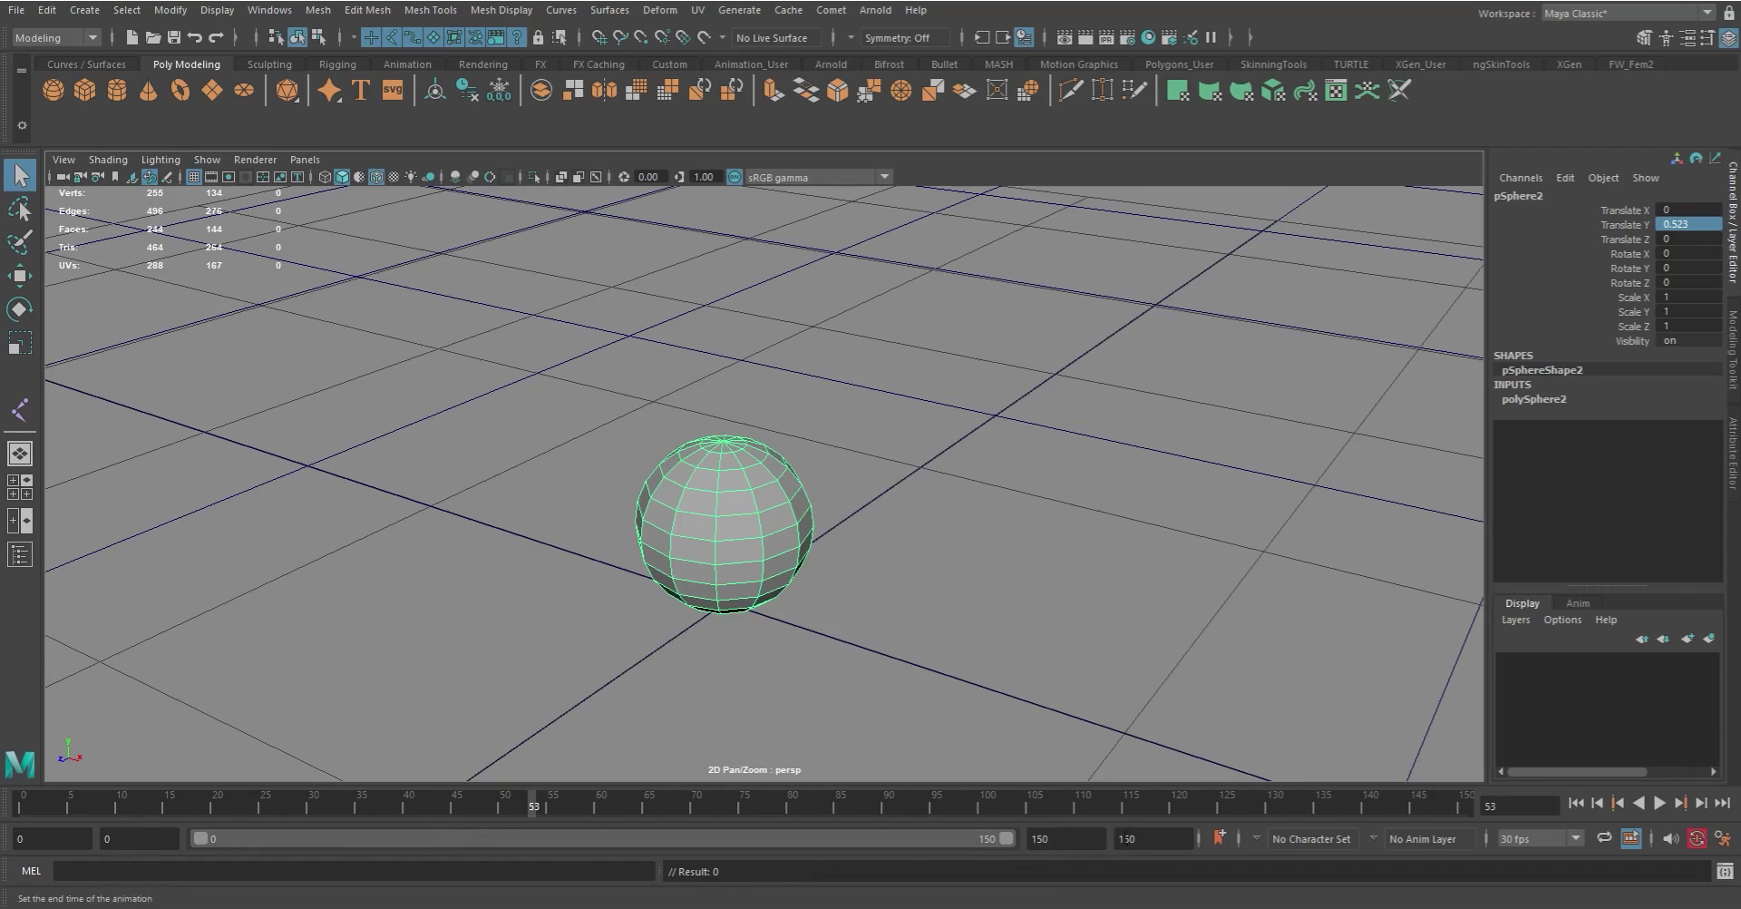
pyautogui.rightClick(1054, 800)
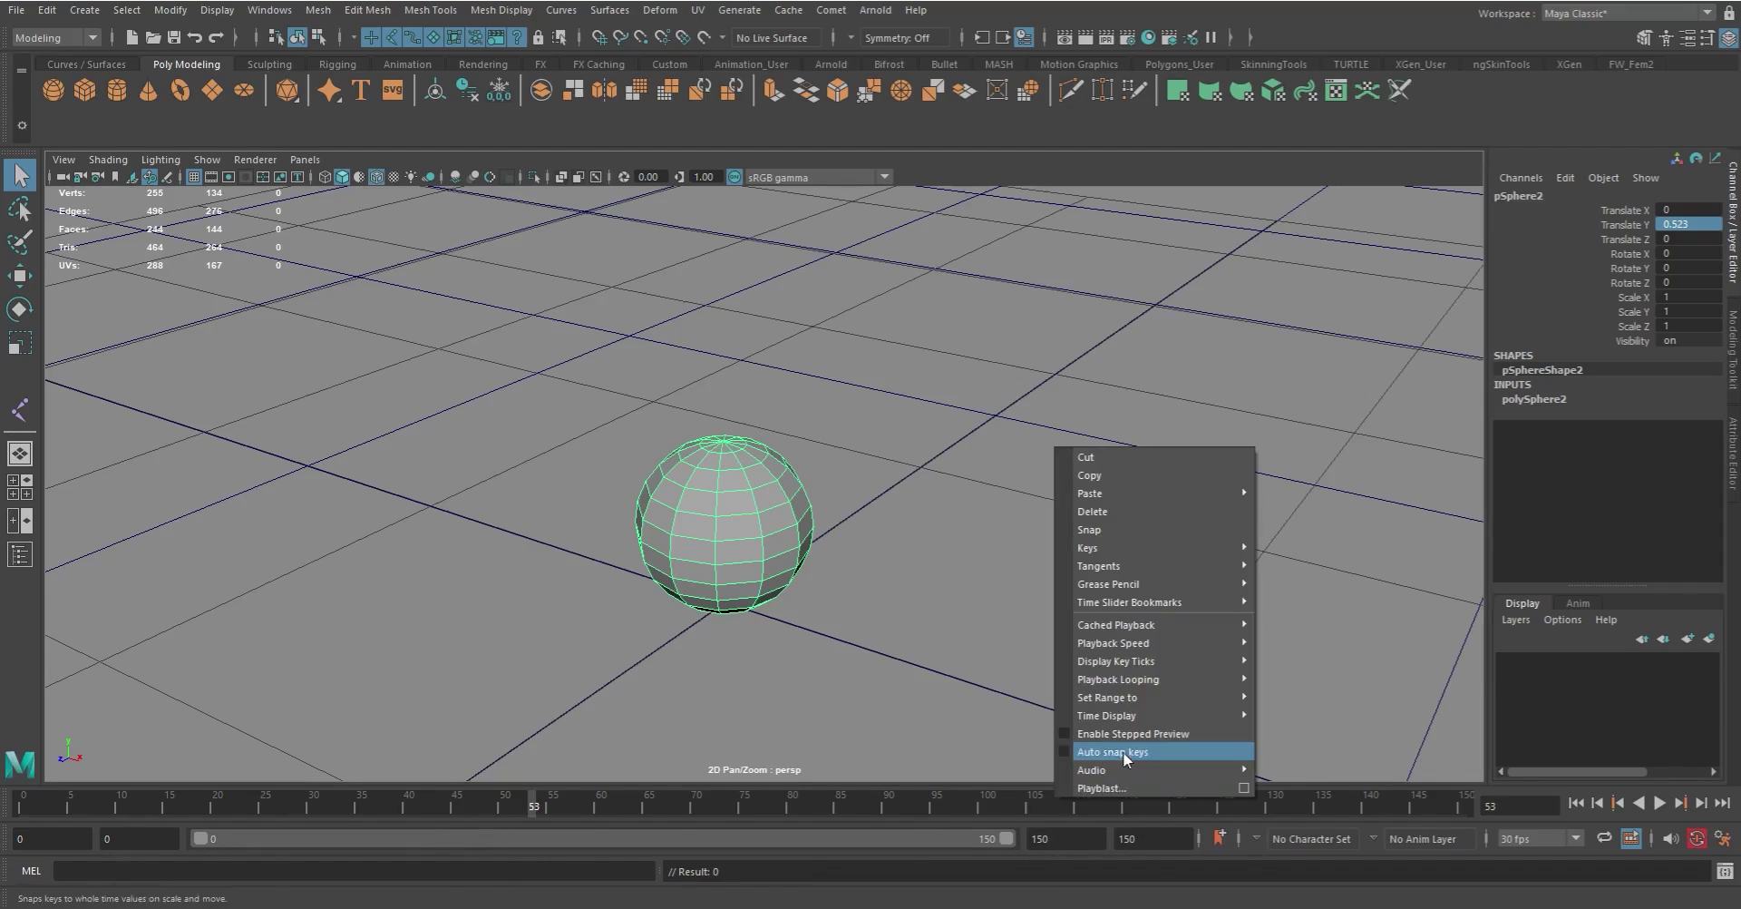
pyautogui.moveTo(1125, 713)
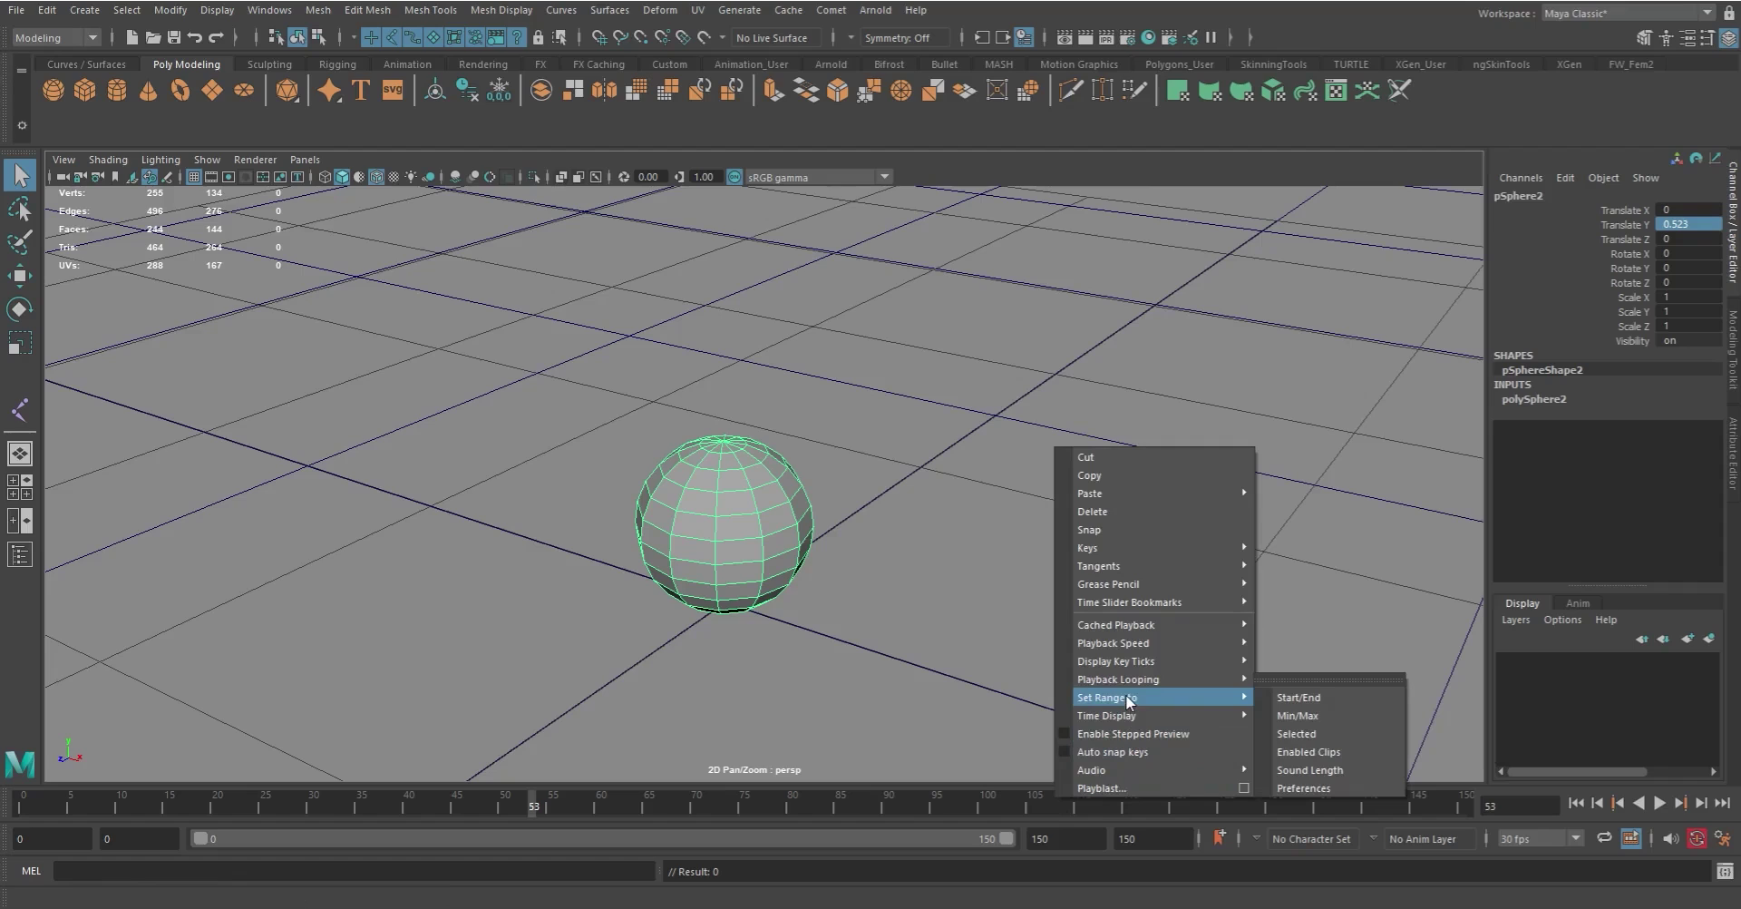
pyautogui.click(1337, 789)
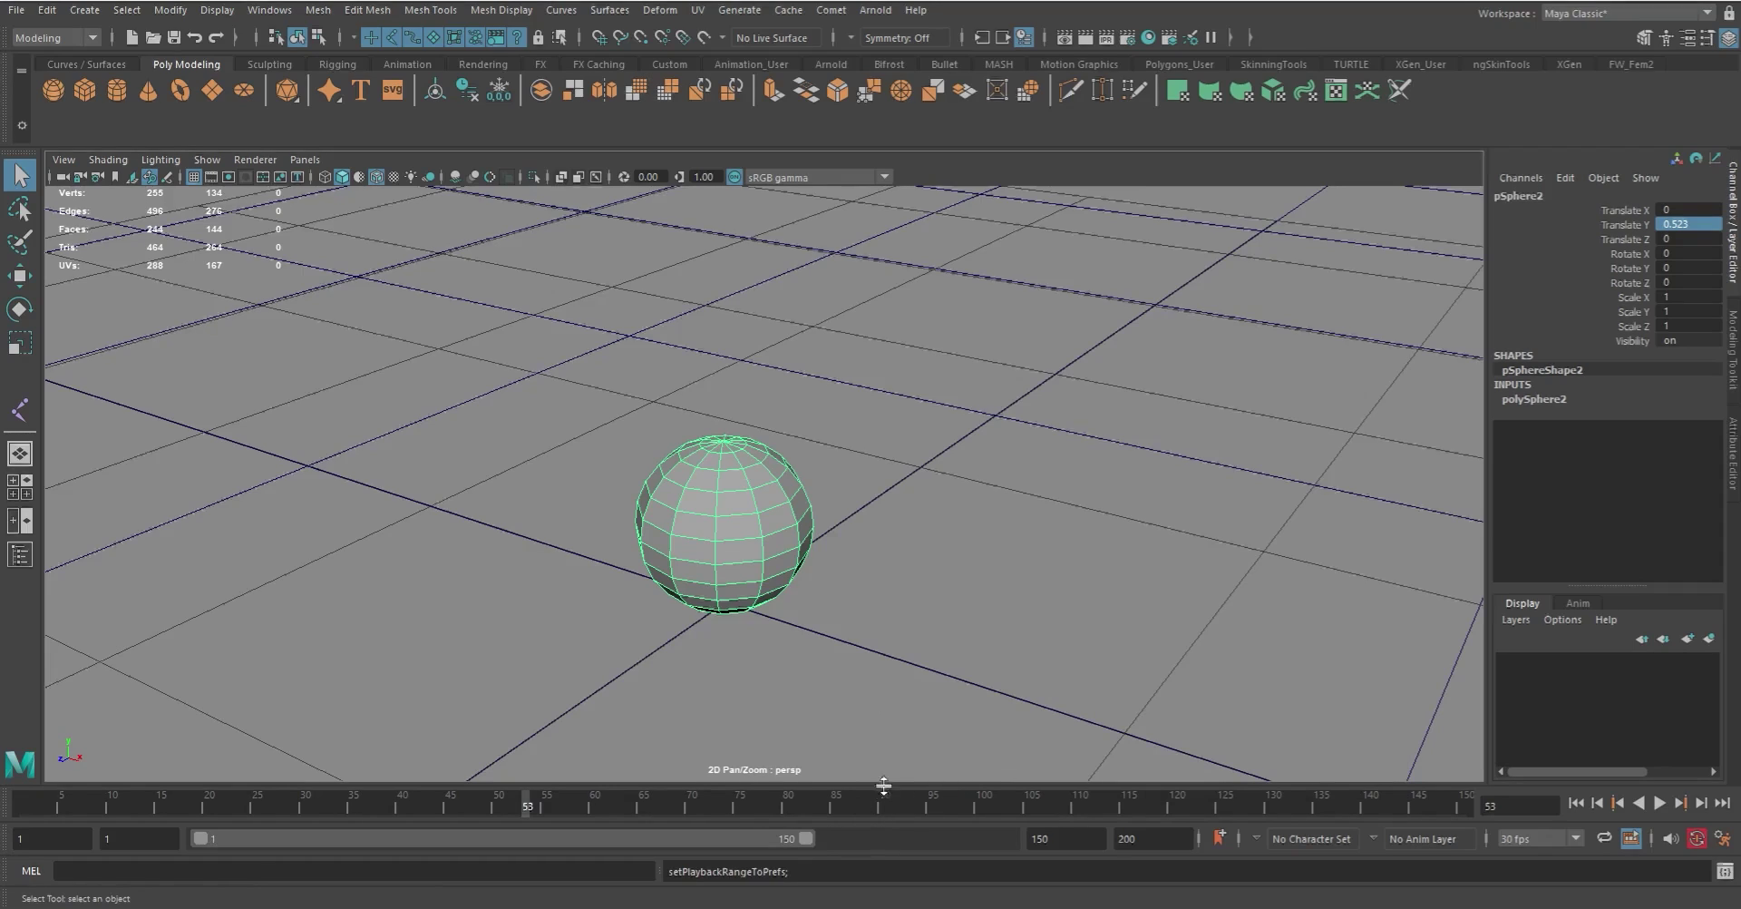
# Step: Examine the timeline's Audio options, and open the Playblast options to review the Display size choices
pyautogui.rightClick(1040, 796)
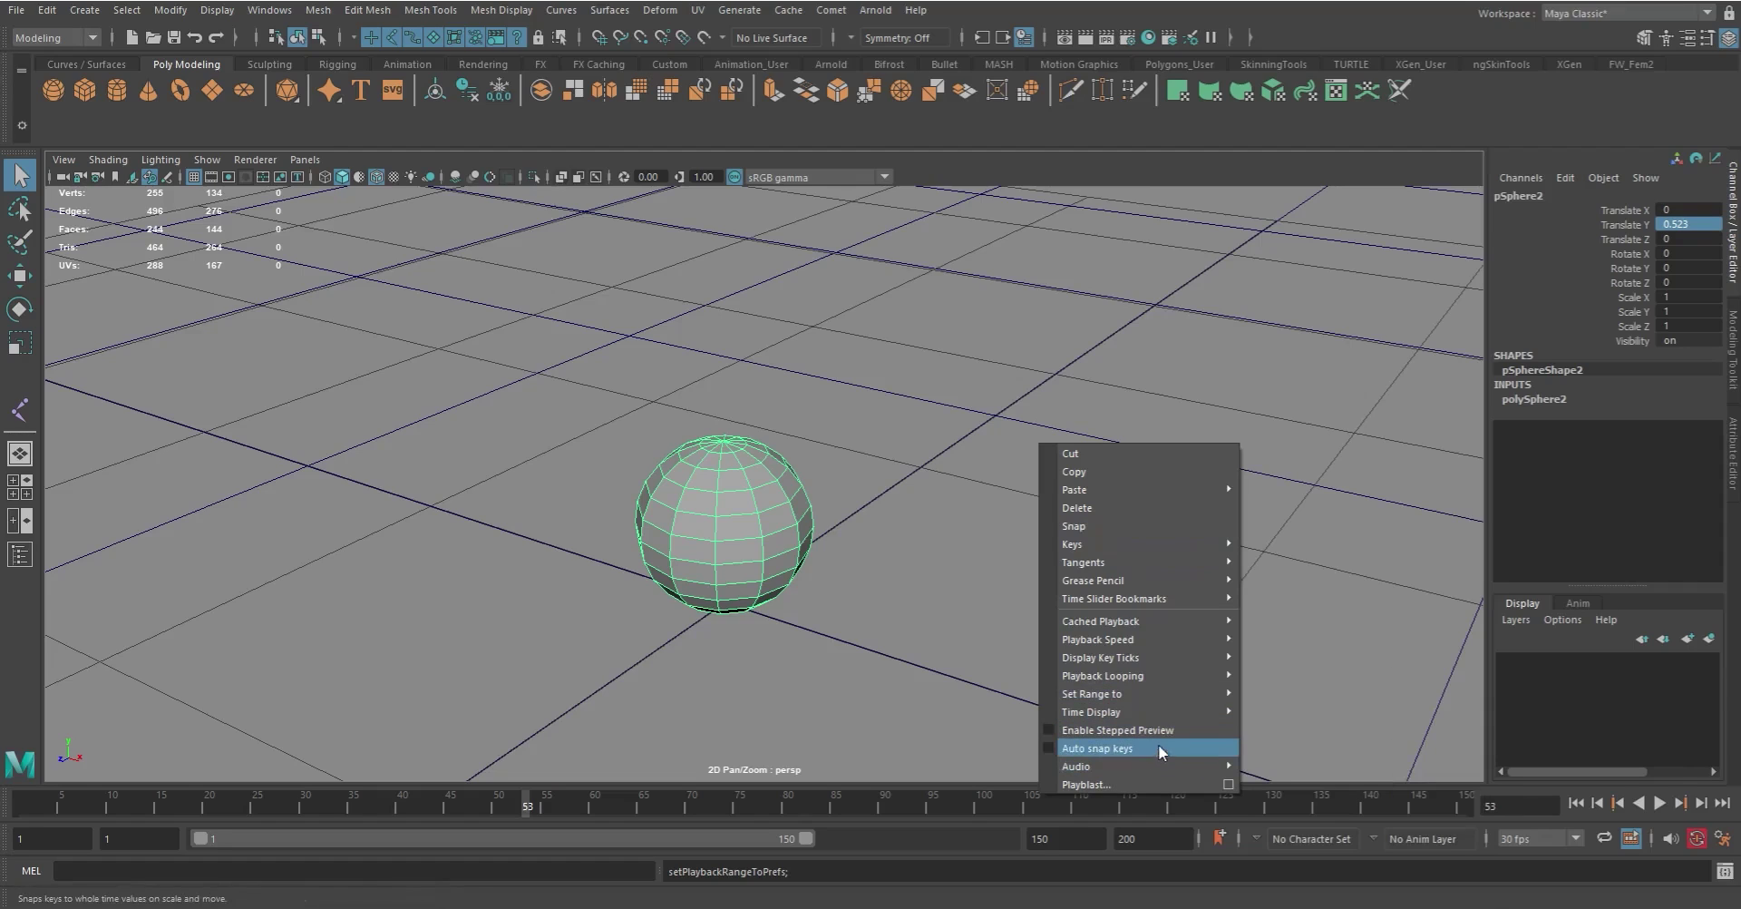
pyautogui.moveTo(1107, 766)
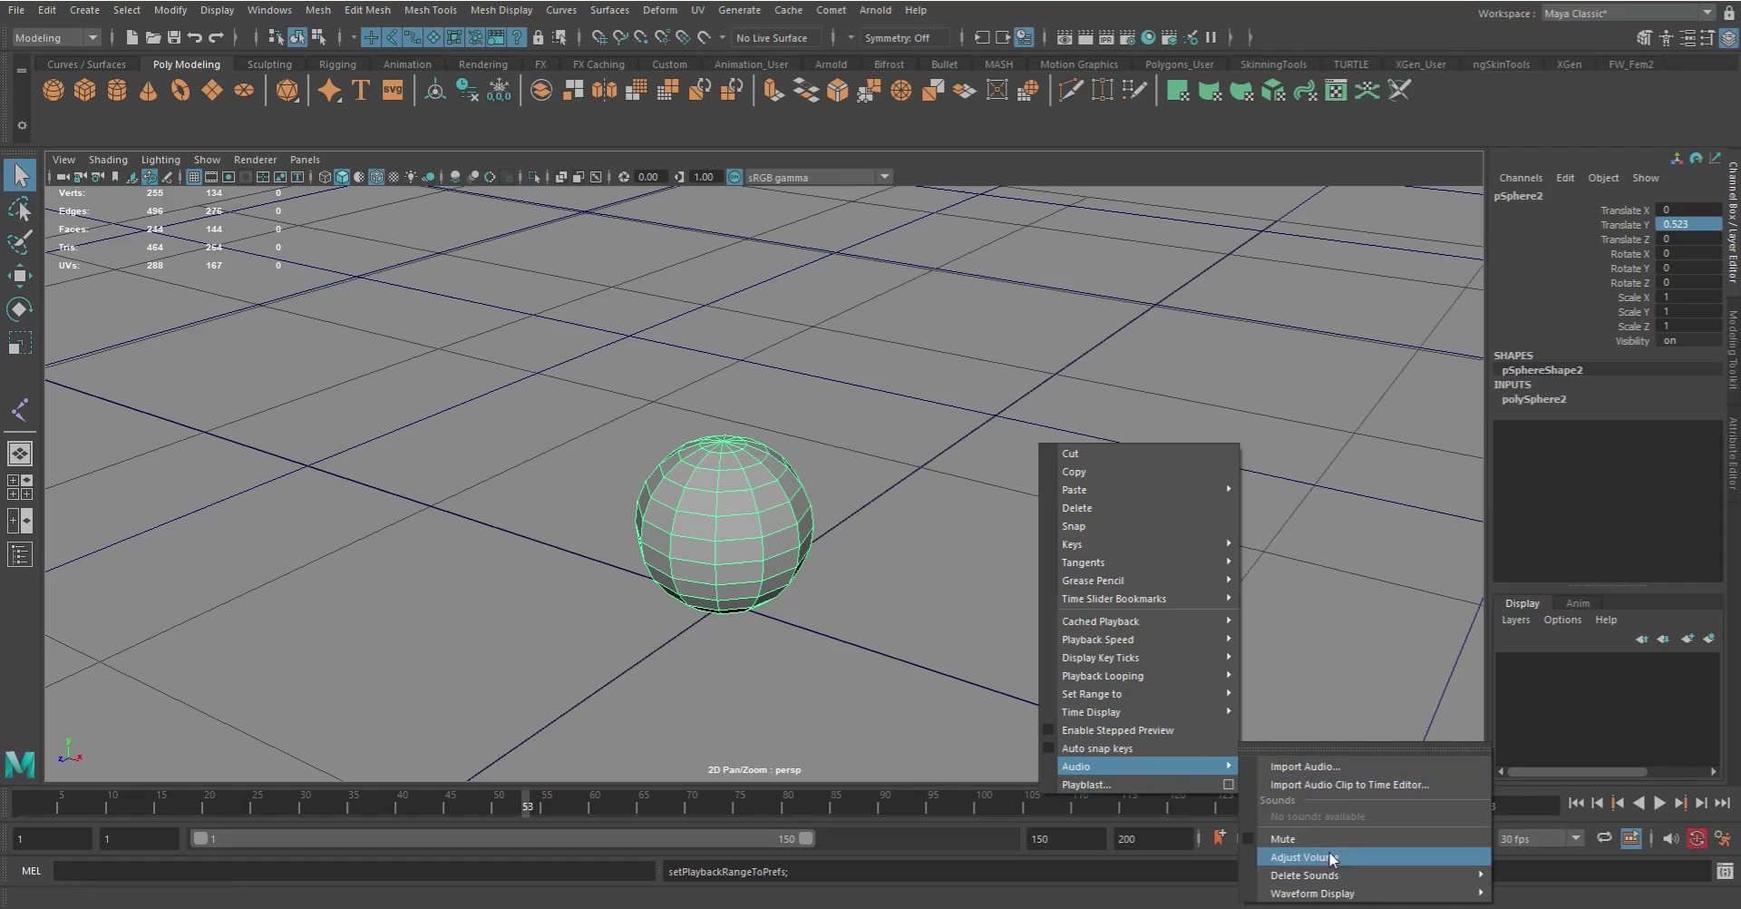
pyautogui.moveTo(1343, 894)
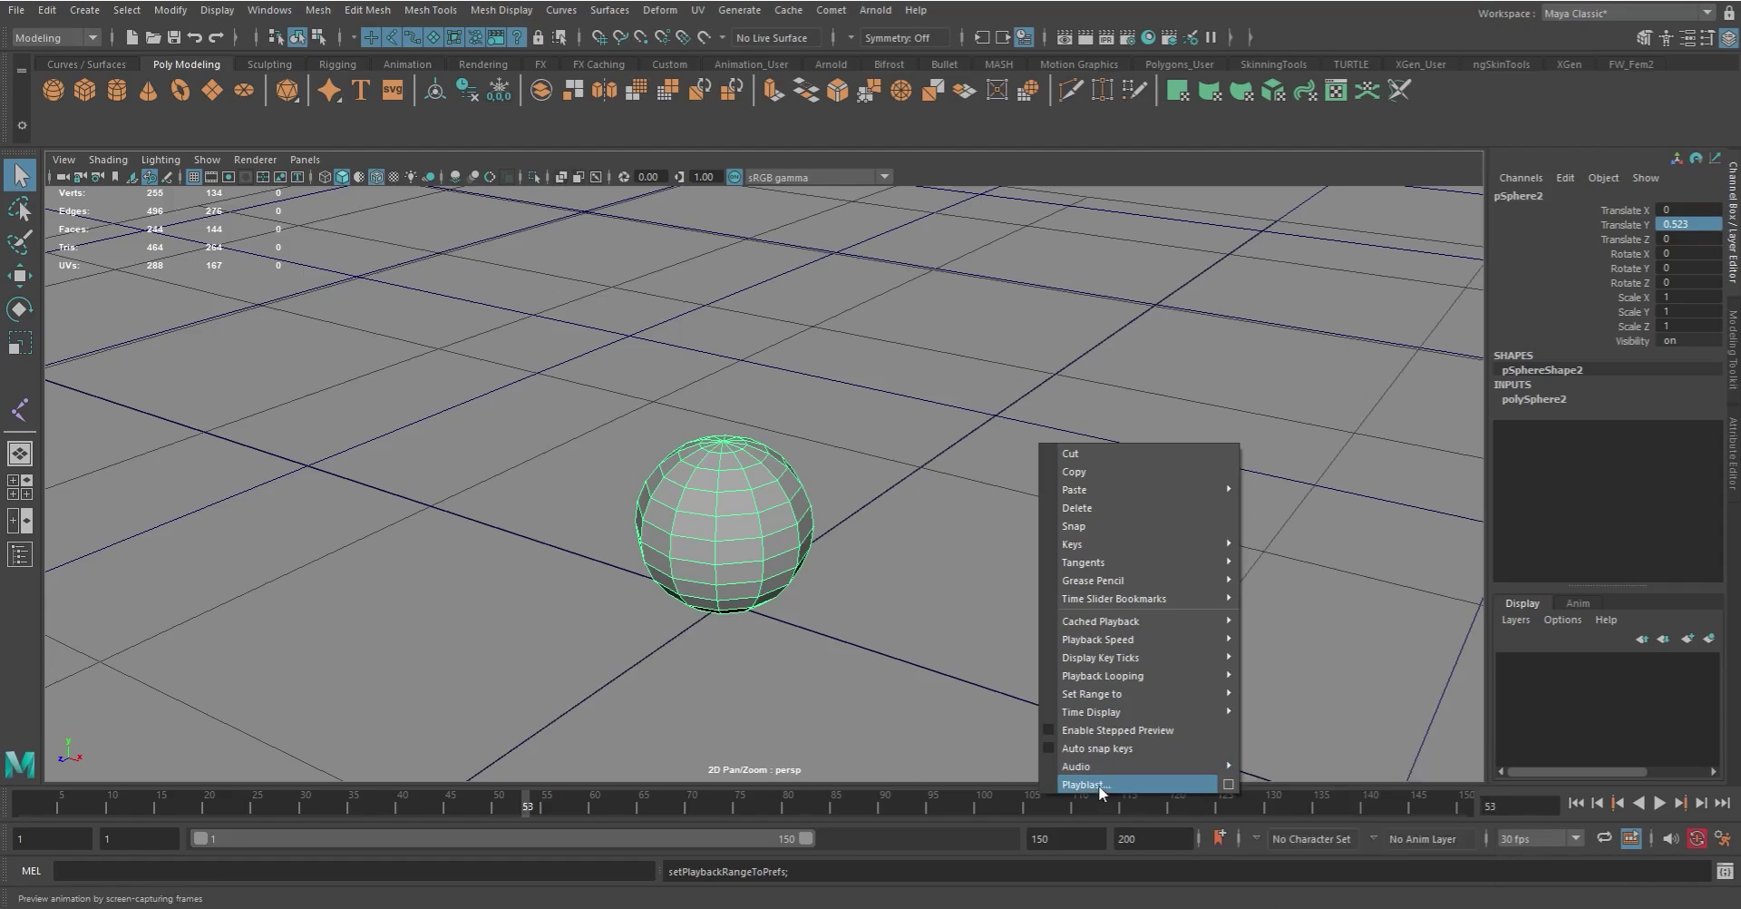
pyautogui.click(1228, 784)
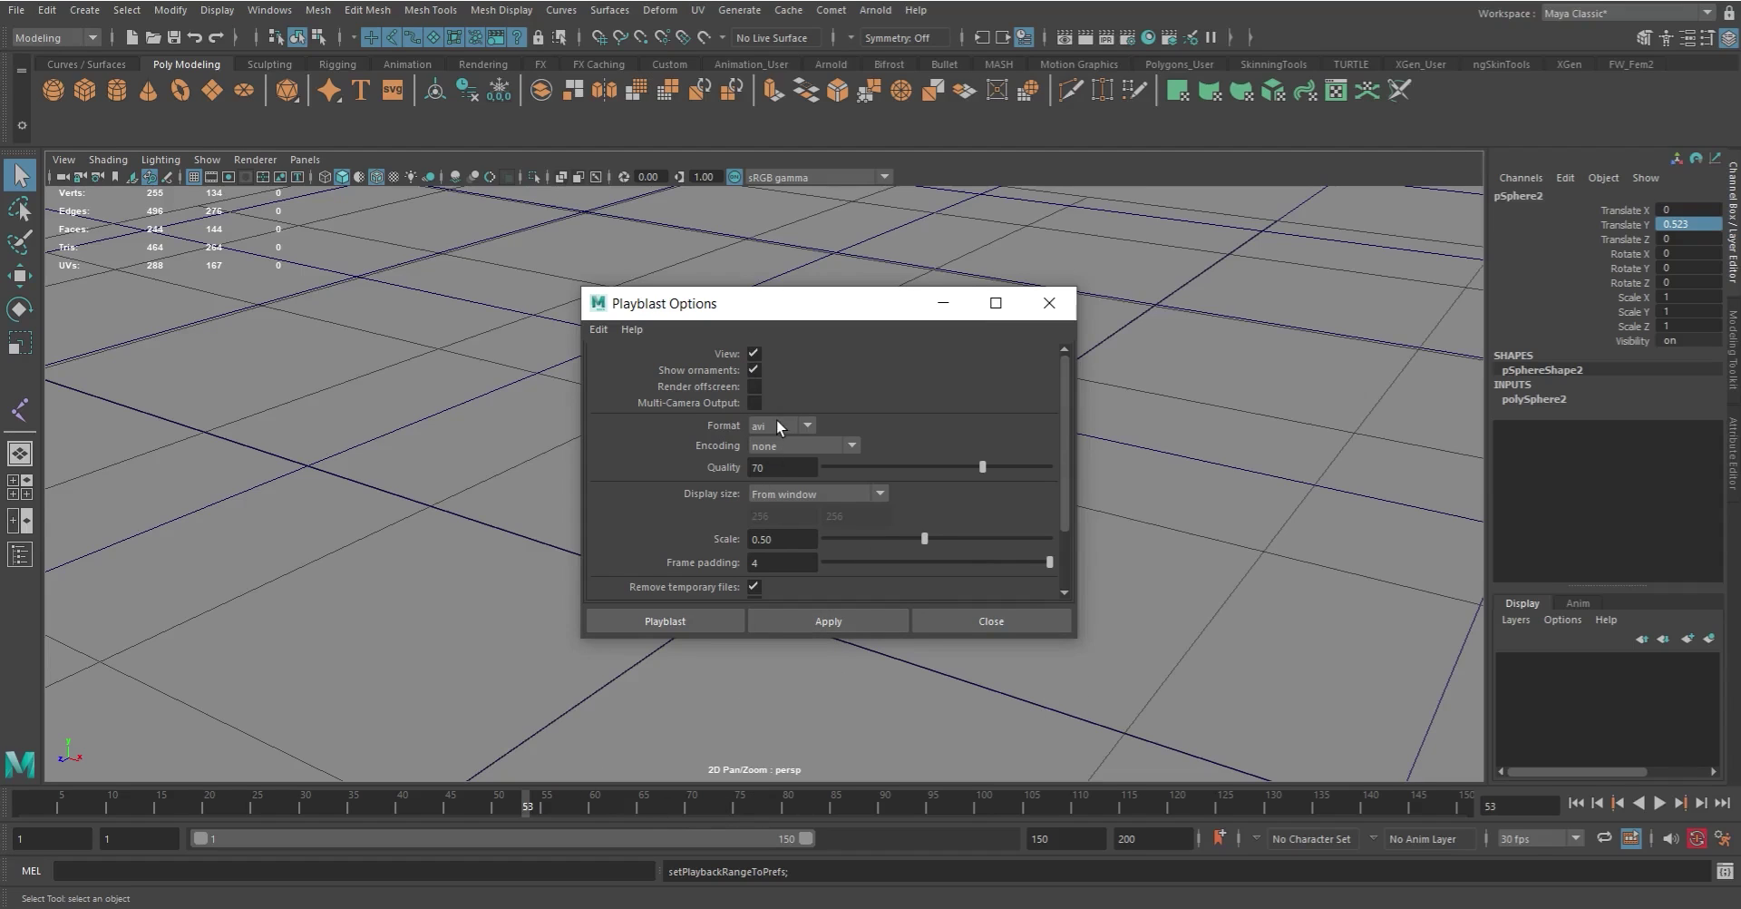
pyautogui.click(824, 493)
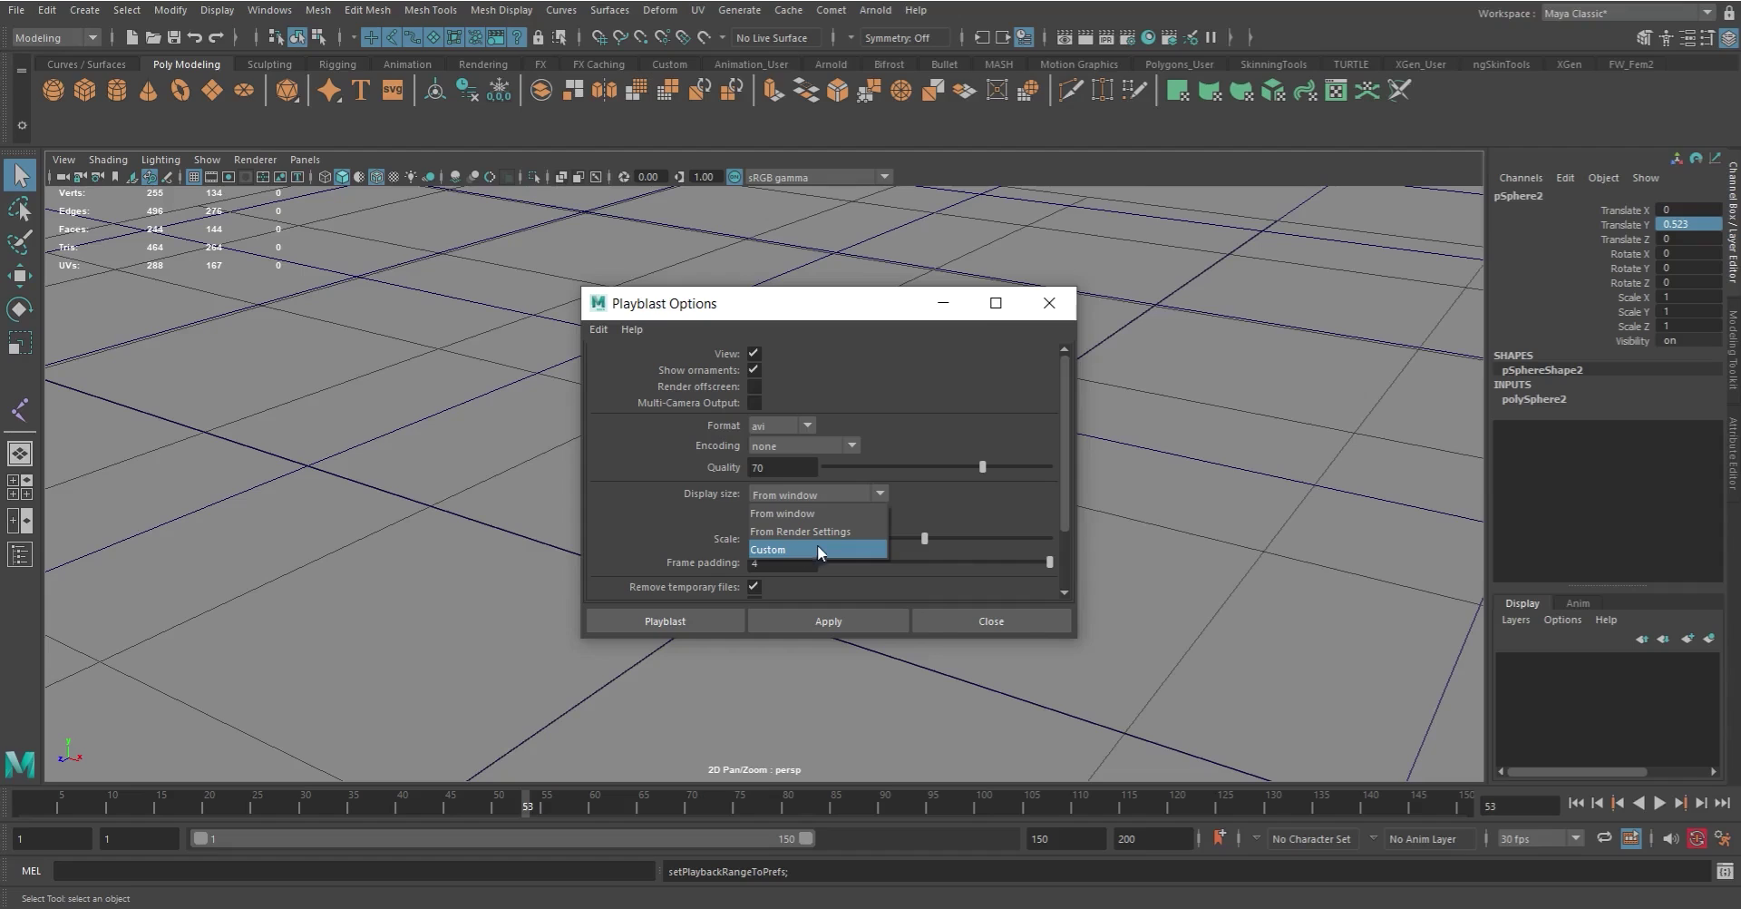
pyautogui.click(1003, 499)
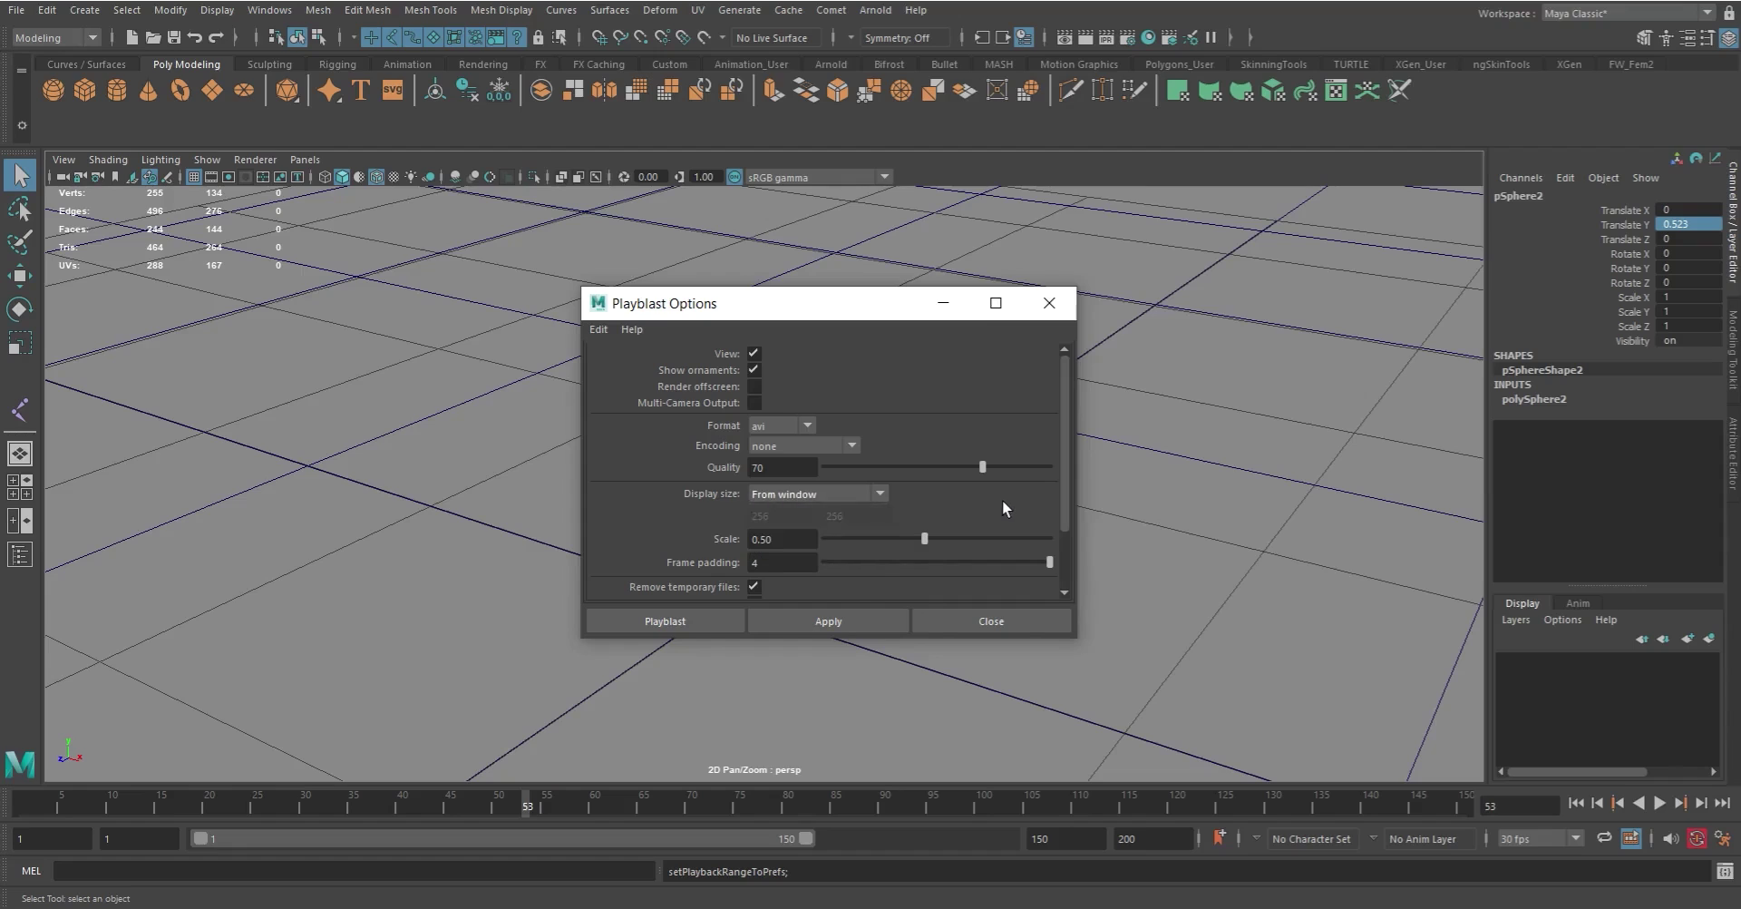
pyautogui.click(806, 494)
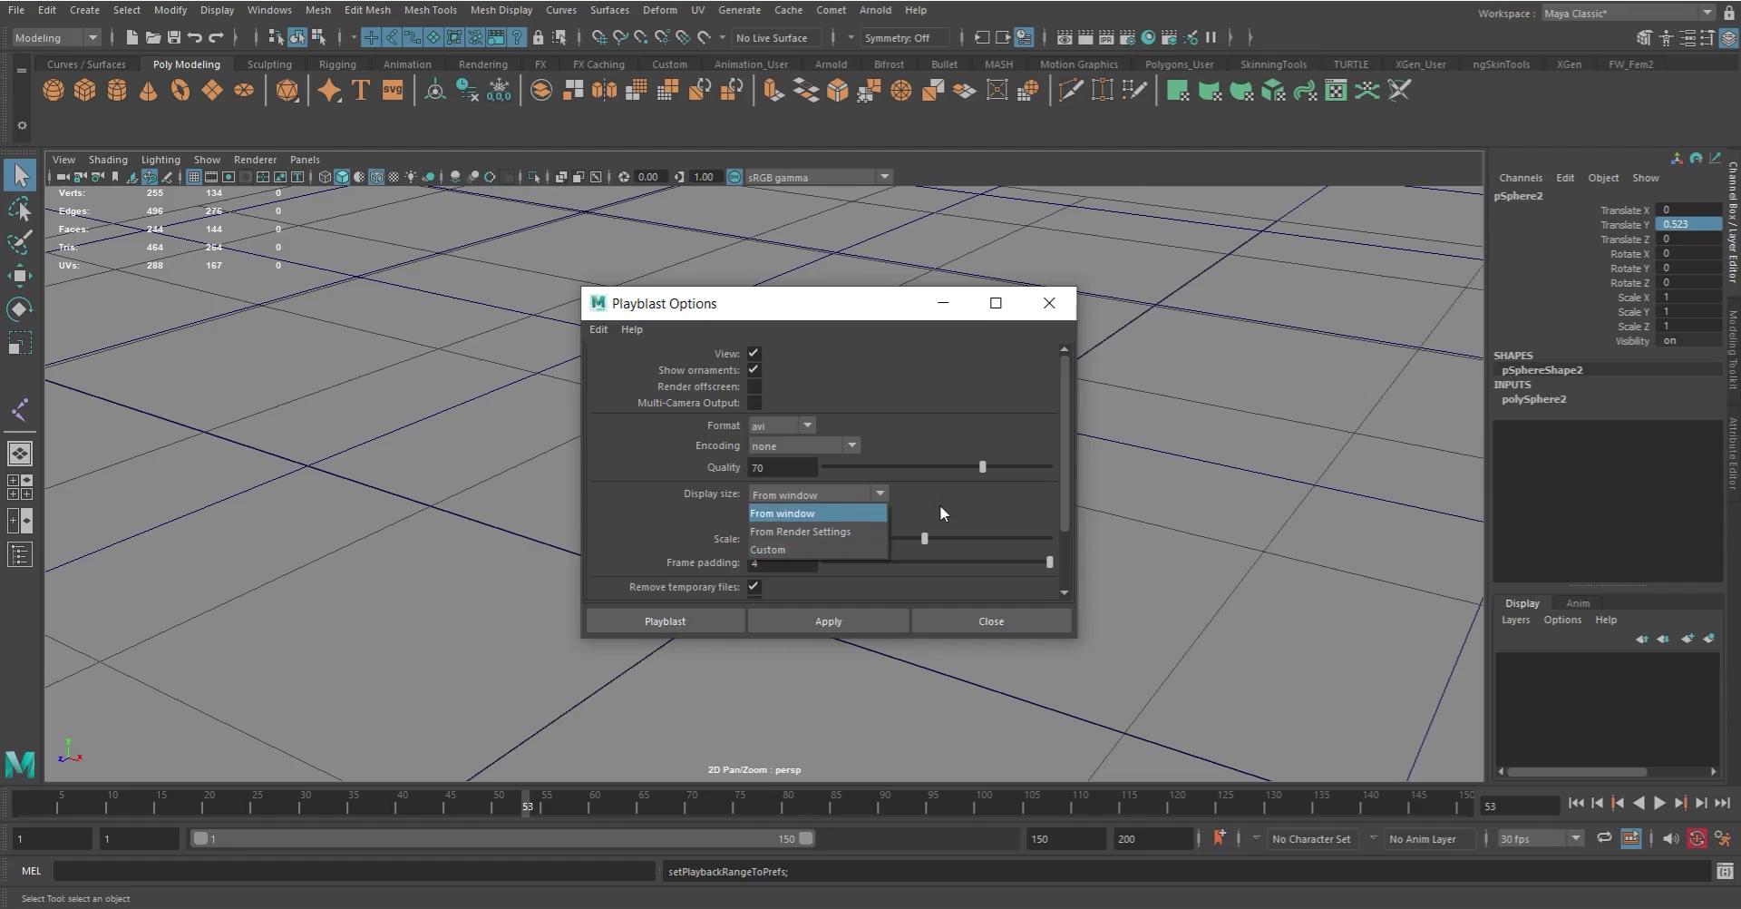
pyautogui.click(963, 503)
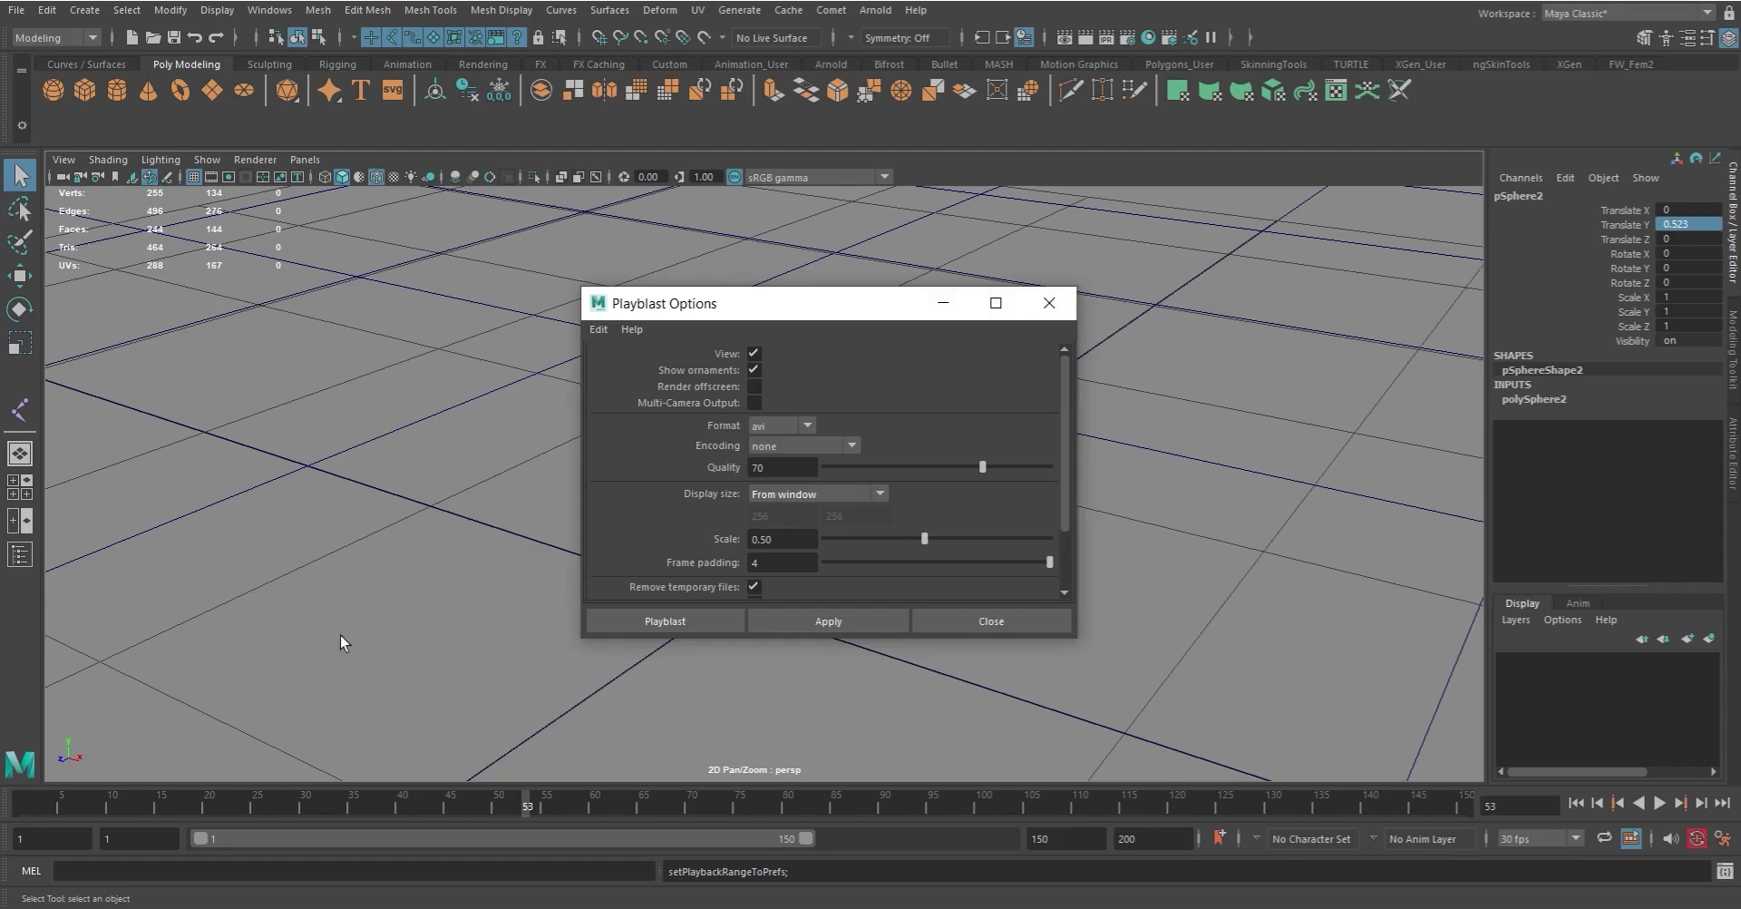
# Step: Turn on Save to file in the Playblast options, browse the movie file location, and close everything without making a playblast
pyautogui.scroll(-1, 816, 544)
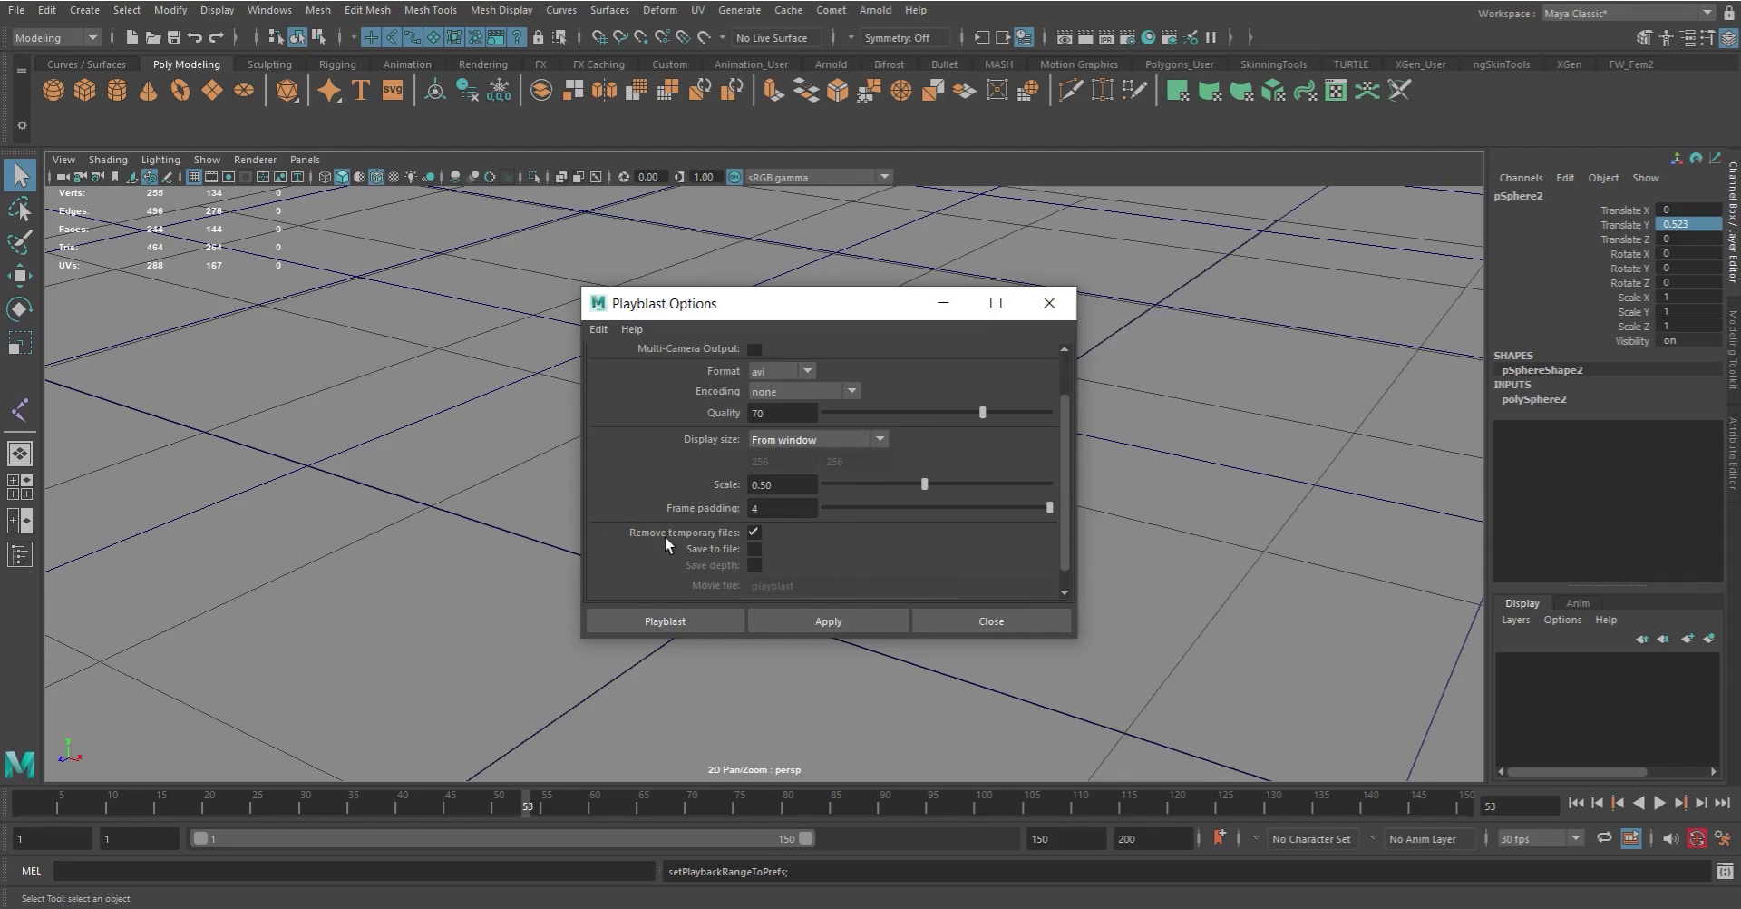
pyautogui.click(753, 548)
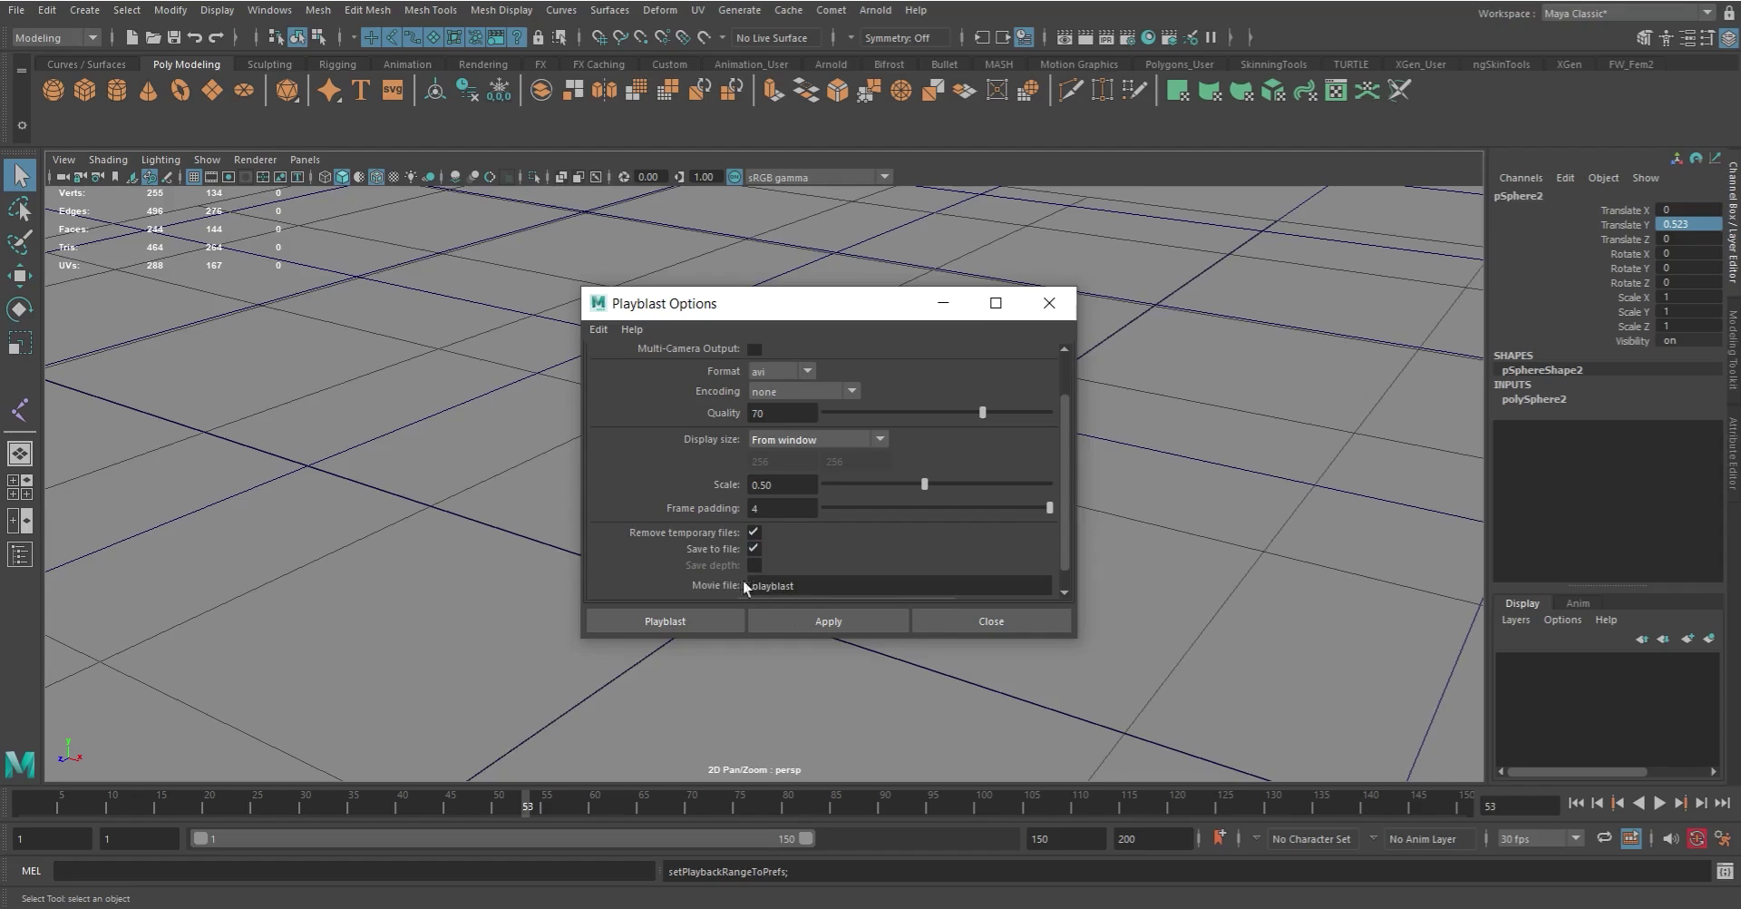
pyautogui.doubleClick(821, 584)
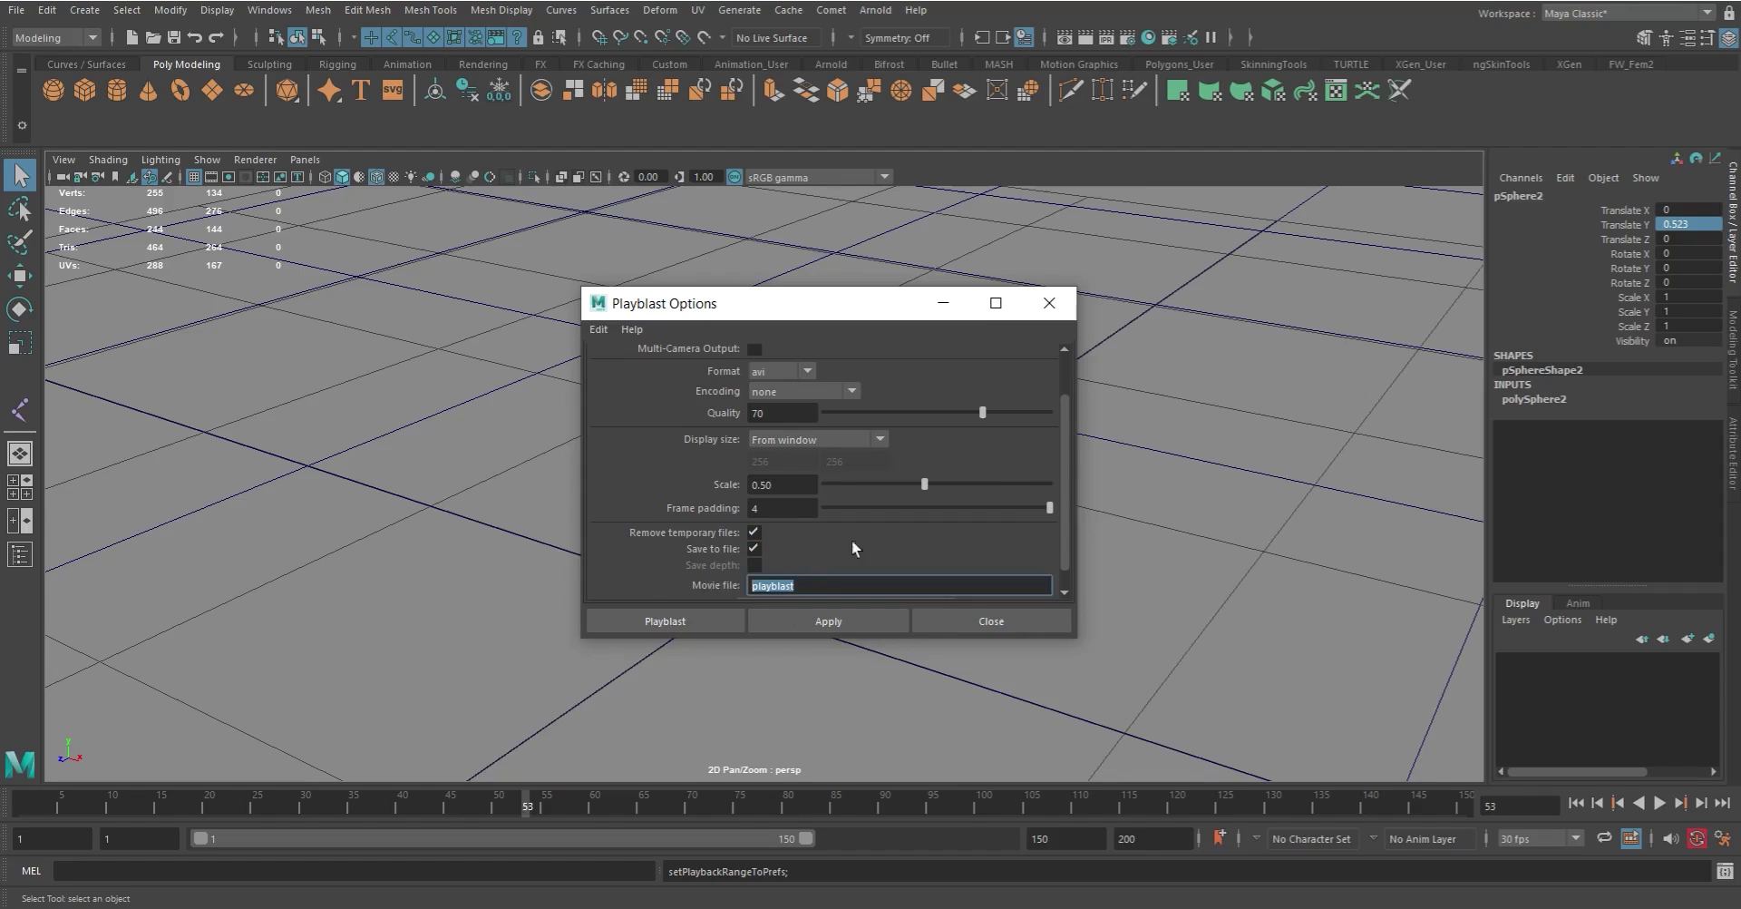
pyautogui.click(889, 582)
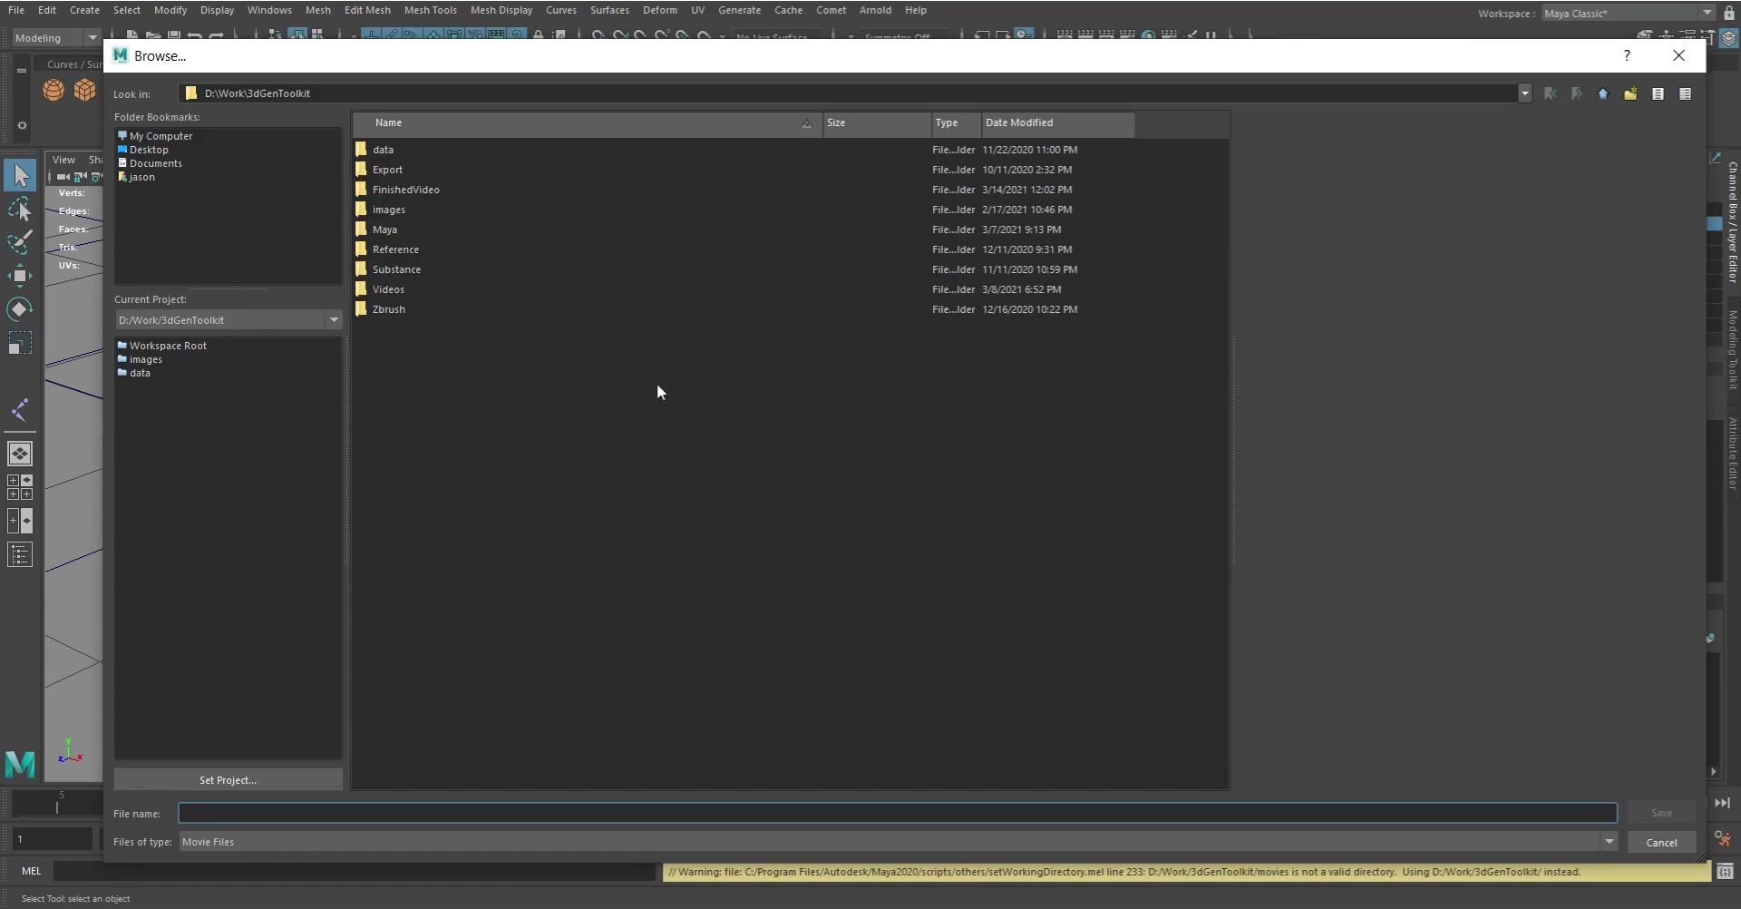
pyautogui.click(1678, 55)
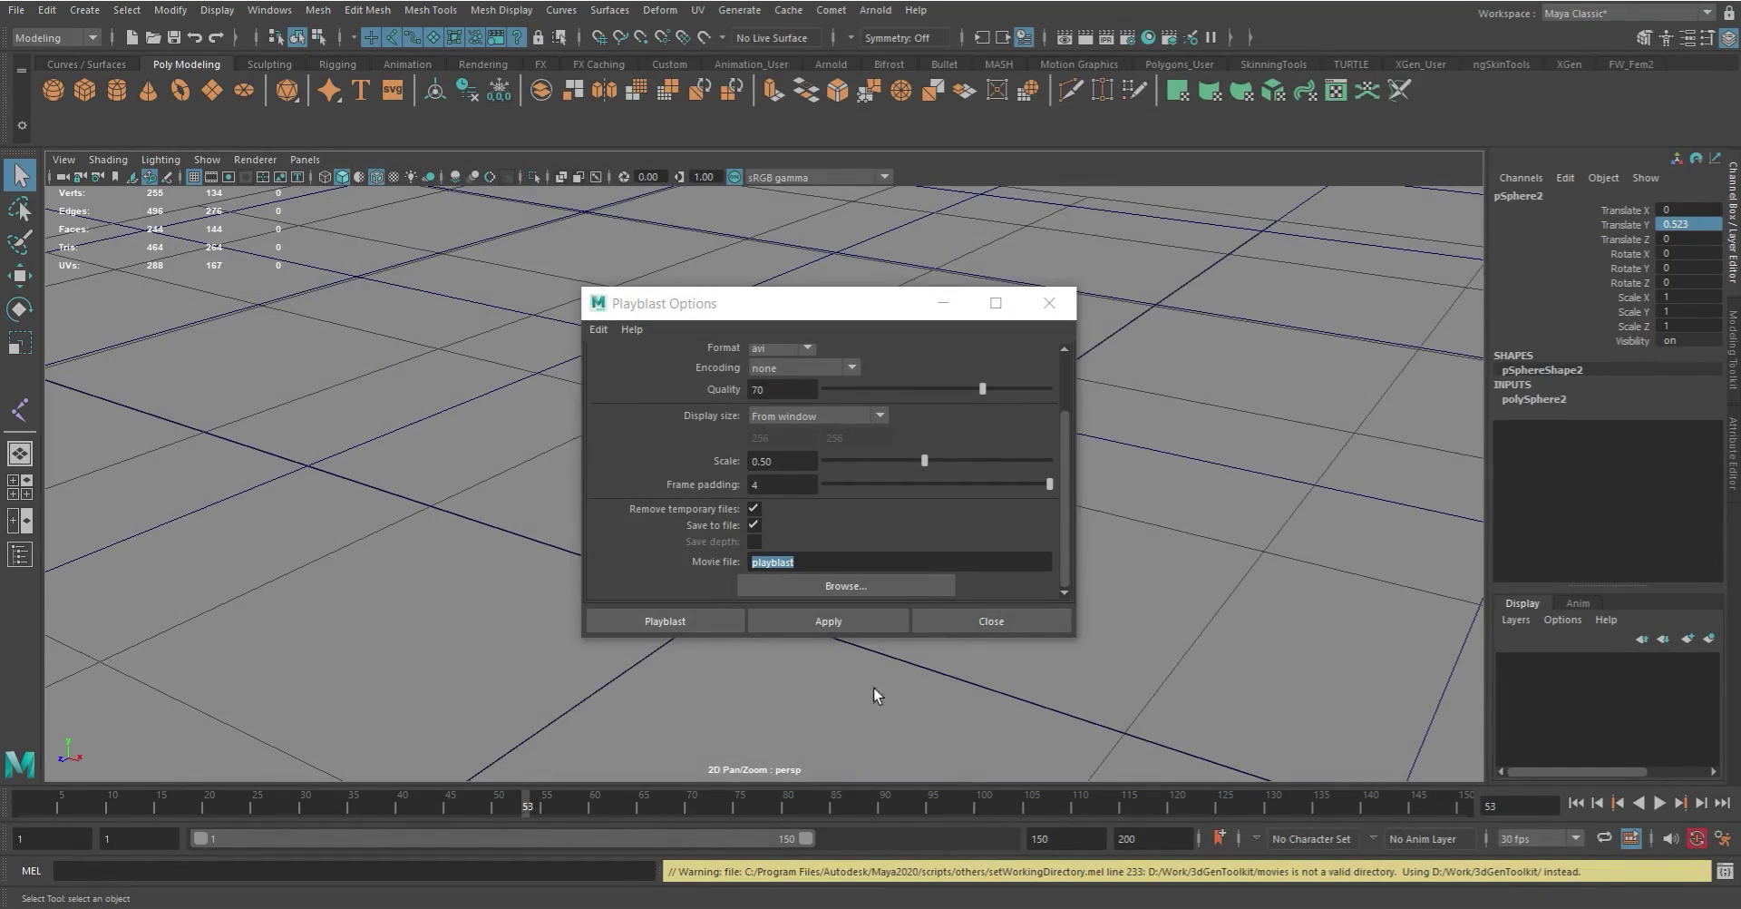
pyautogui.click(1031, 618)
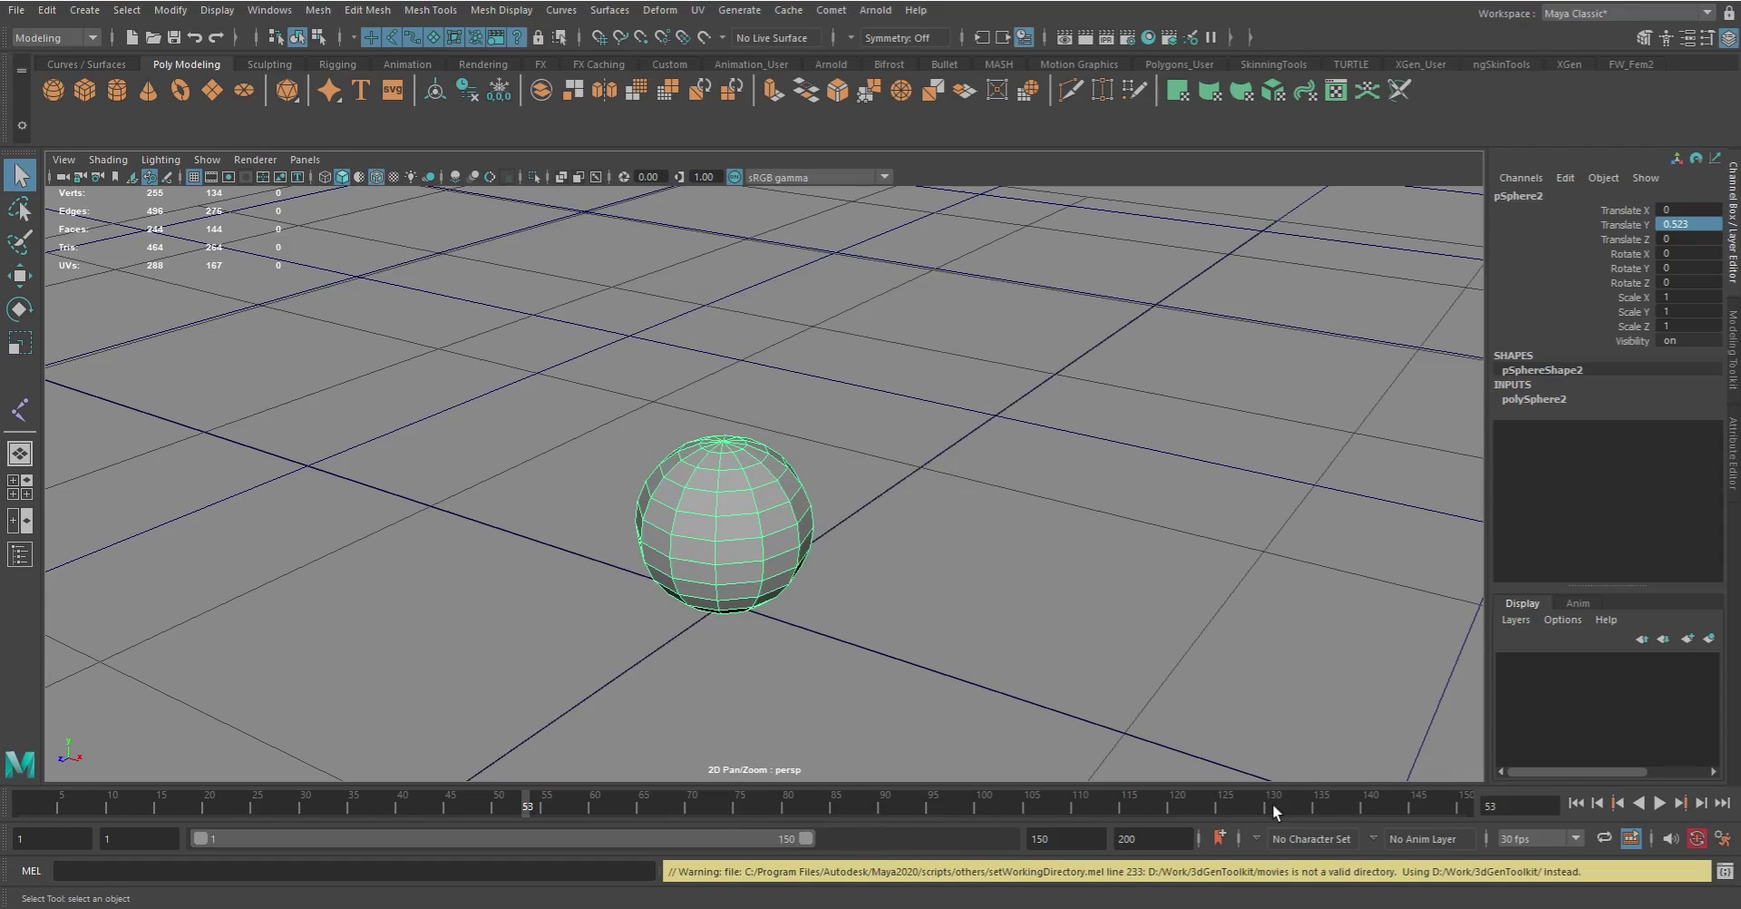
# Step: Select about frames 60 to 130 on the timeline, view the Playblast command, and clear the selection at frame 40
pyautogui.keyDown('shift'); pyautogui.moveTo(1254, 805); pyautogui.dragTo(595, 809); pyautogui.keyUp('shift')
pyautogui.rightClick(1030, 804)
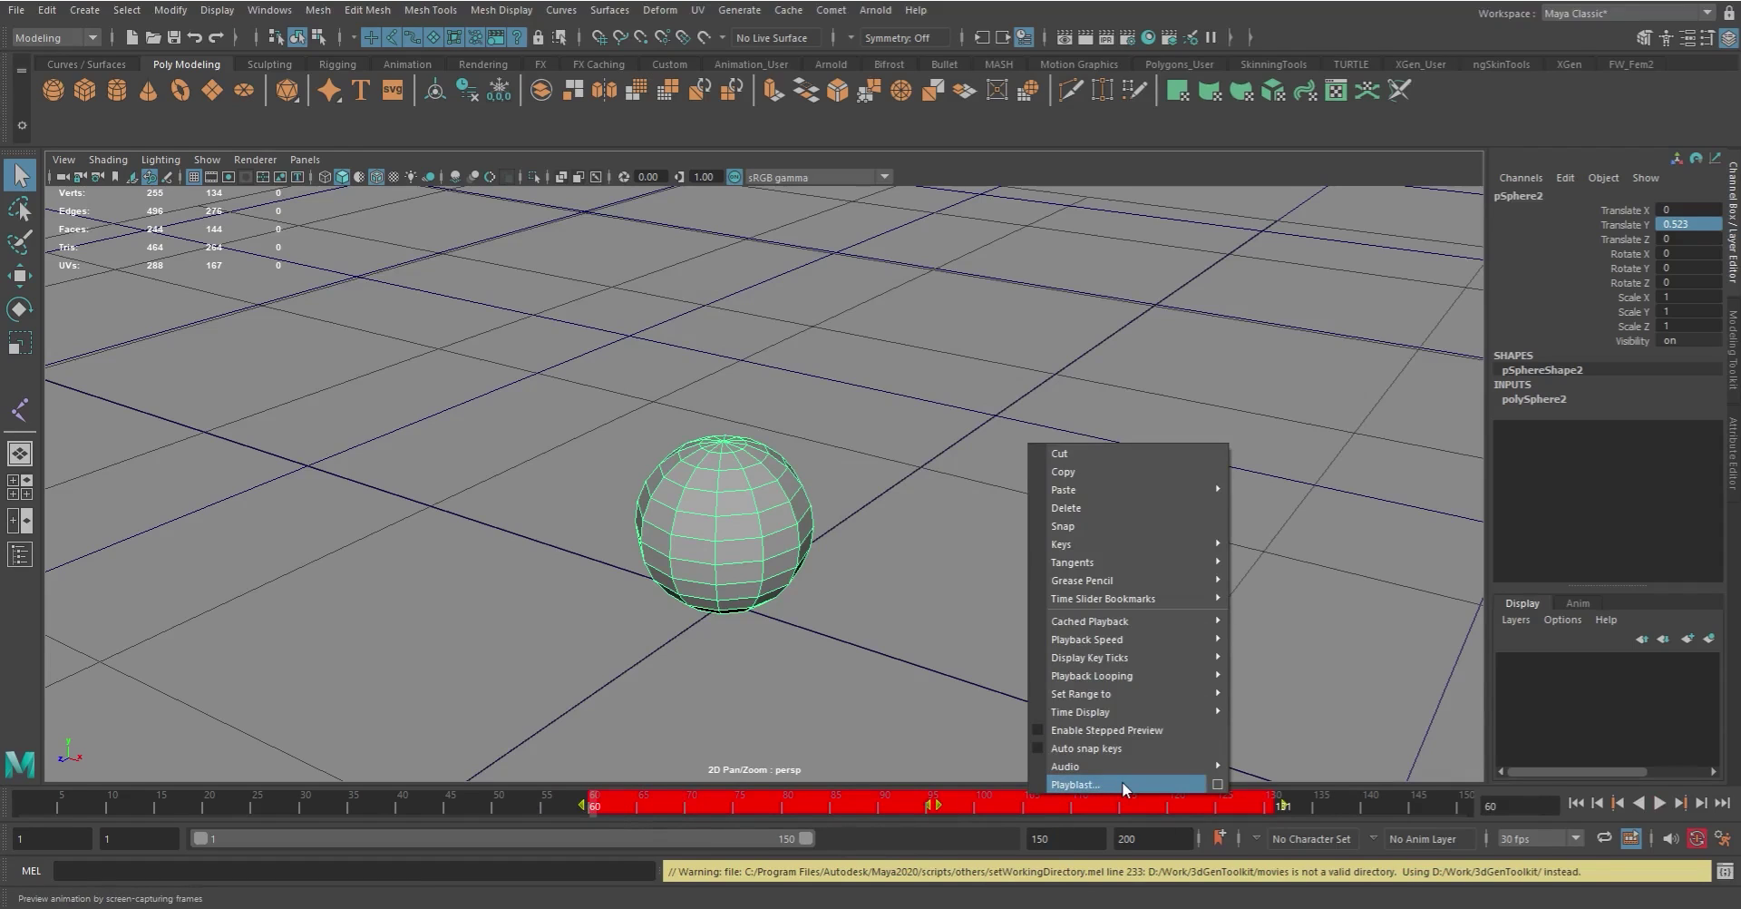
pyautogui.click(401, 803)
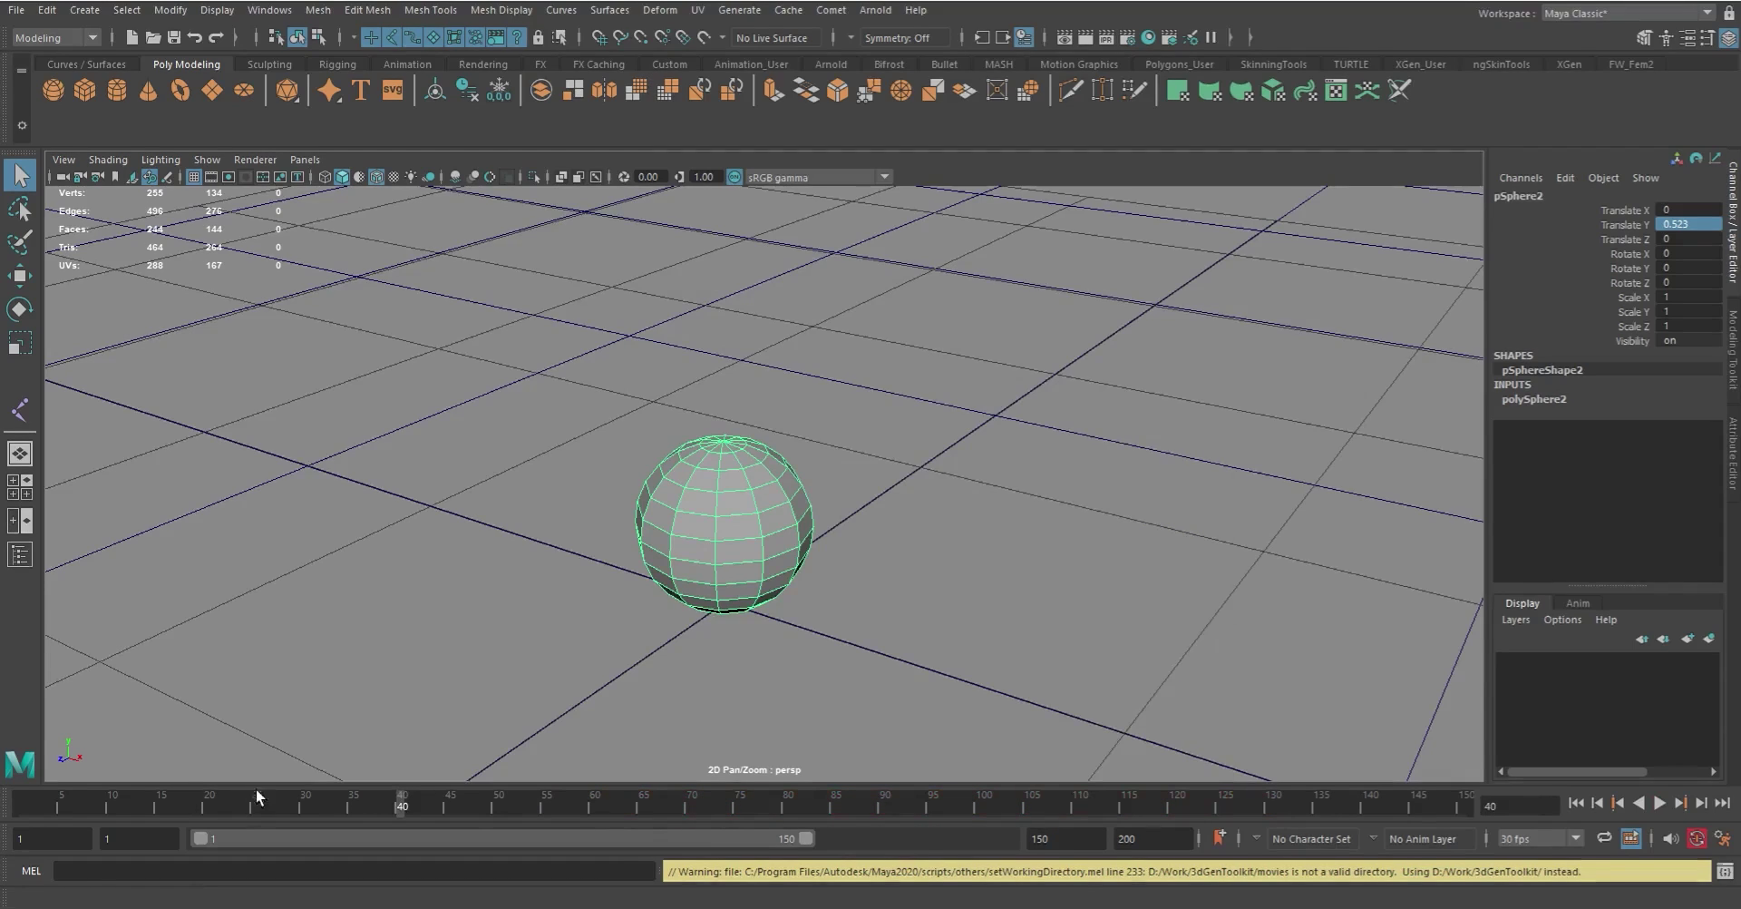
# Step: Select frames 20 to 90 on the timeline, view its options, and clear the selection by returning to frame 1
pyautogui.click(199, 808)
pyautogui.keyDown('shift'); pyautogui.moveTo(204, 808); pyautogui.dragTo(882, 808); pyautogui.keyUp('shift')
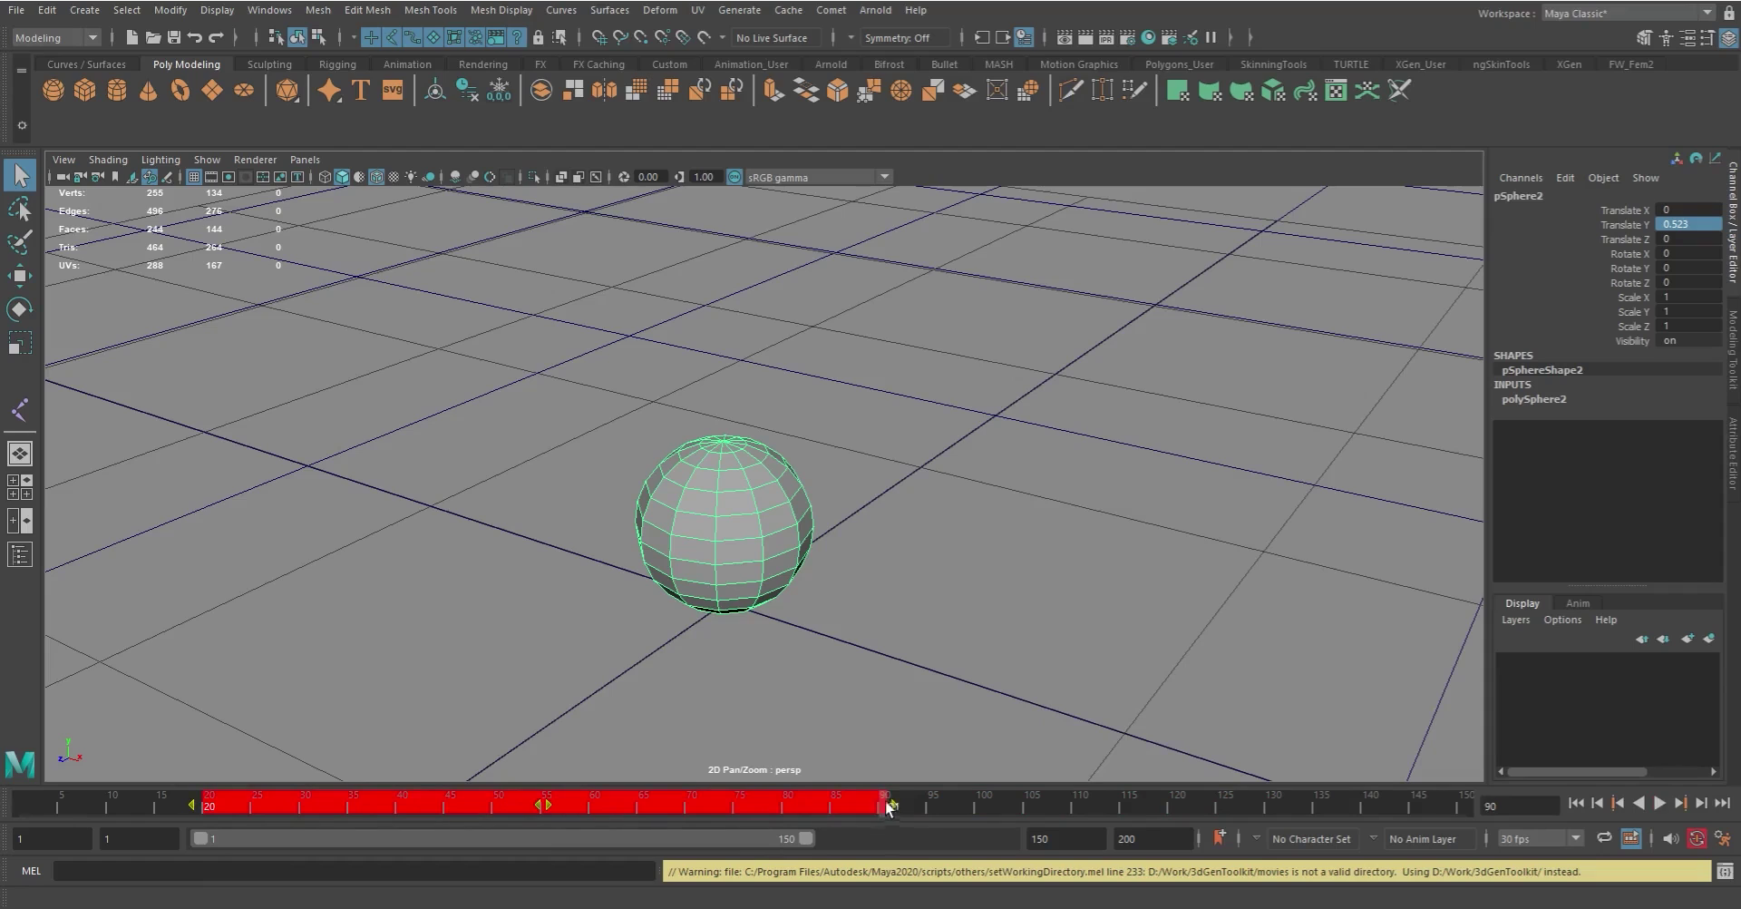
pyautogui.rightClick(692, 806)
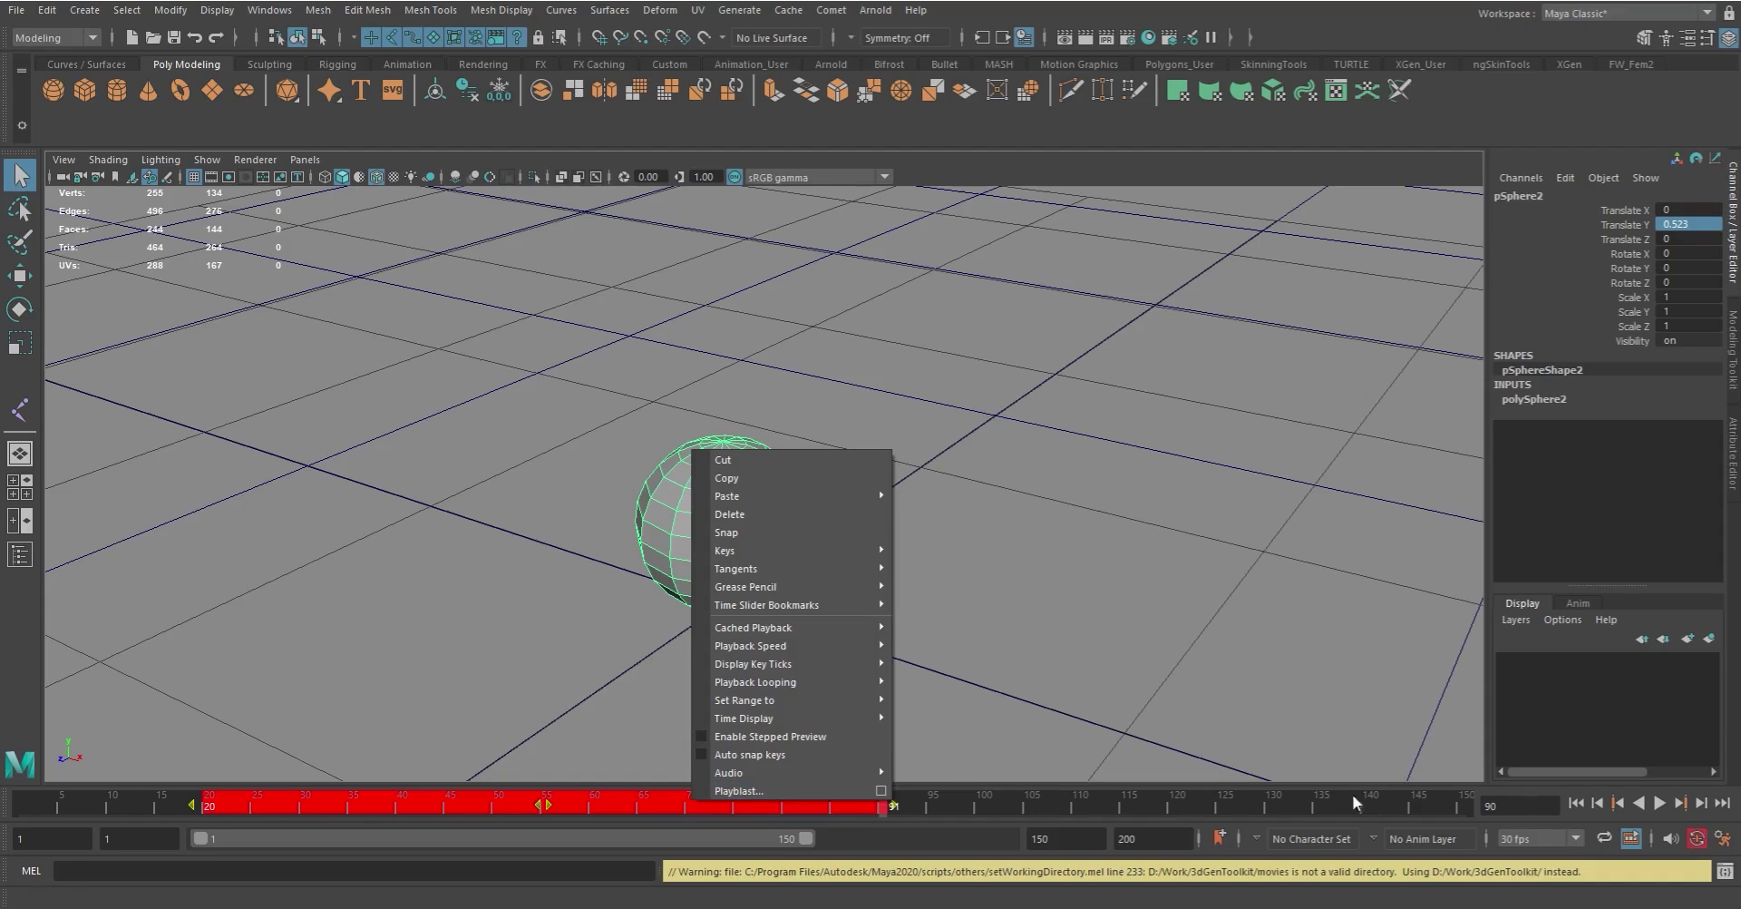
pyautogui.click(1577, 806)
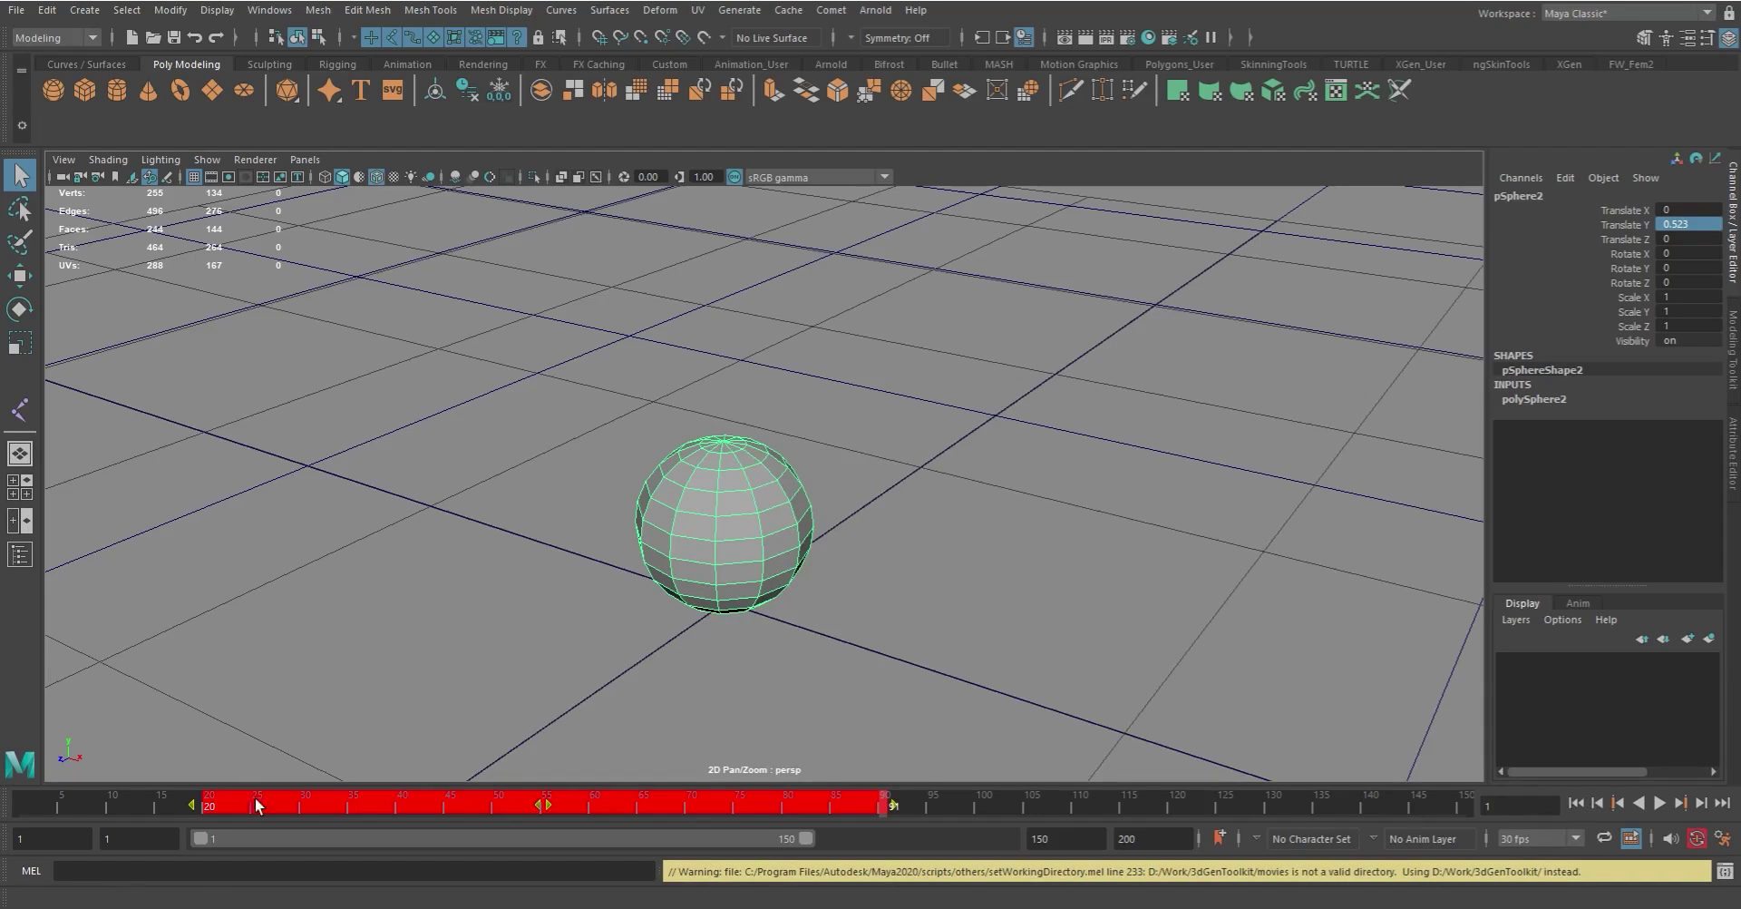
pyautogui.click(23, 804)
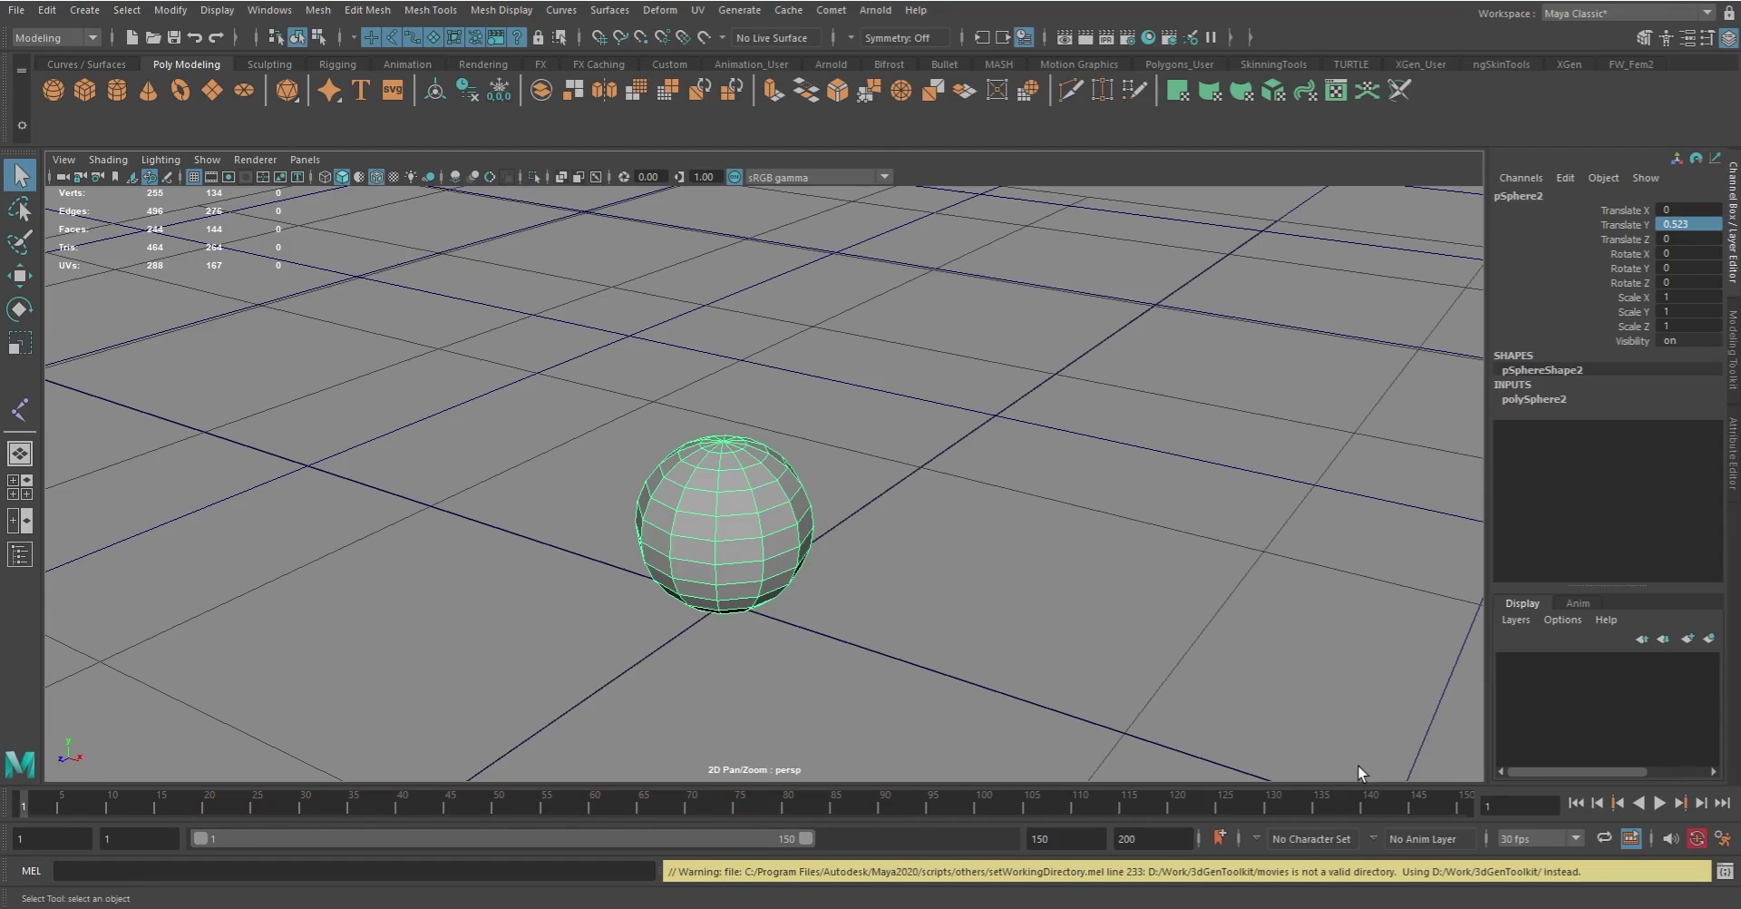
# Step: Step back one frame at a time from frame 1 around to frame 140, and key the sphere there
pyautogui.click(1596, 803)
pyautogui.click(1596, 803)
pyautogui.click(1596, 803)
pyautogui.click(1596, 803)
pyautogui.click(1596, 804)
pyautogui.click(1596, 804)
pyautogui.click(1596, 803)
pyautogui.click(1596, 802)
pyautogui.click(1596, 803)
pyautogui.click(1596, 803)
pyautogui.click(1596, 803)
pyautogui.press('s')
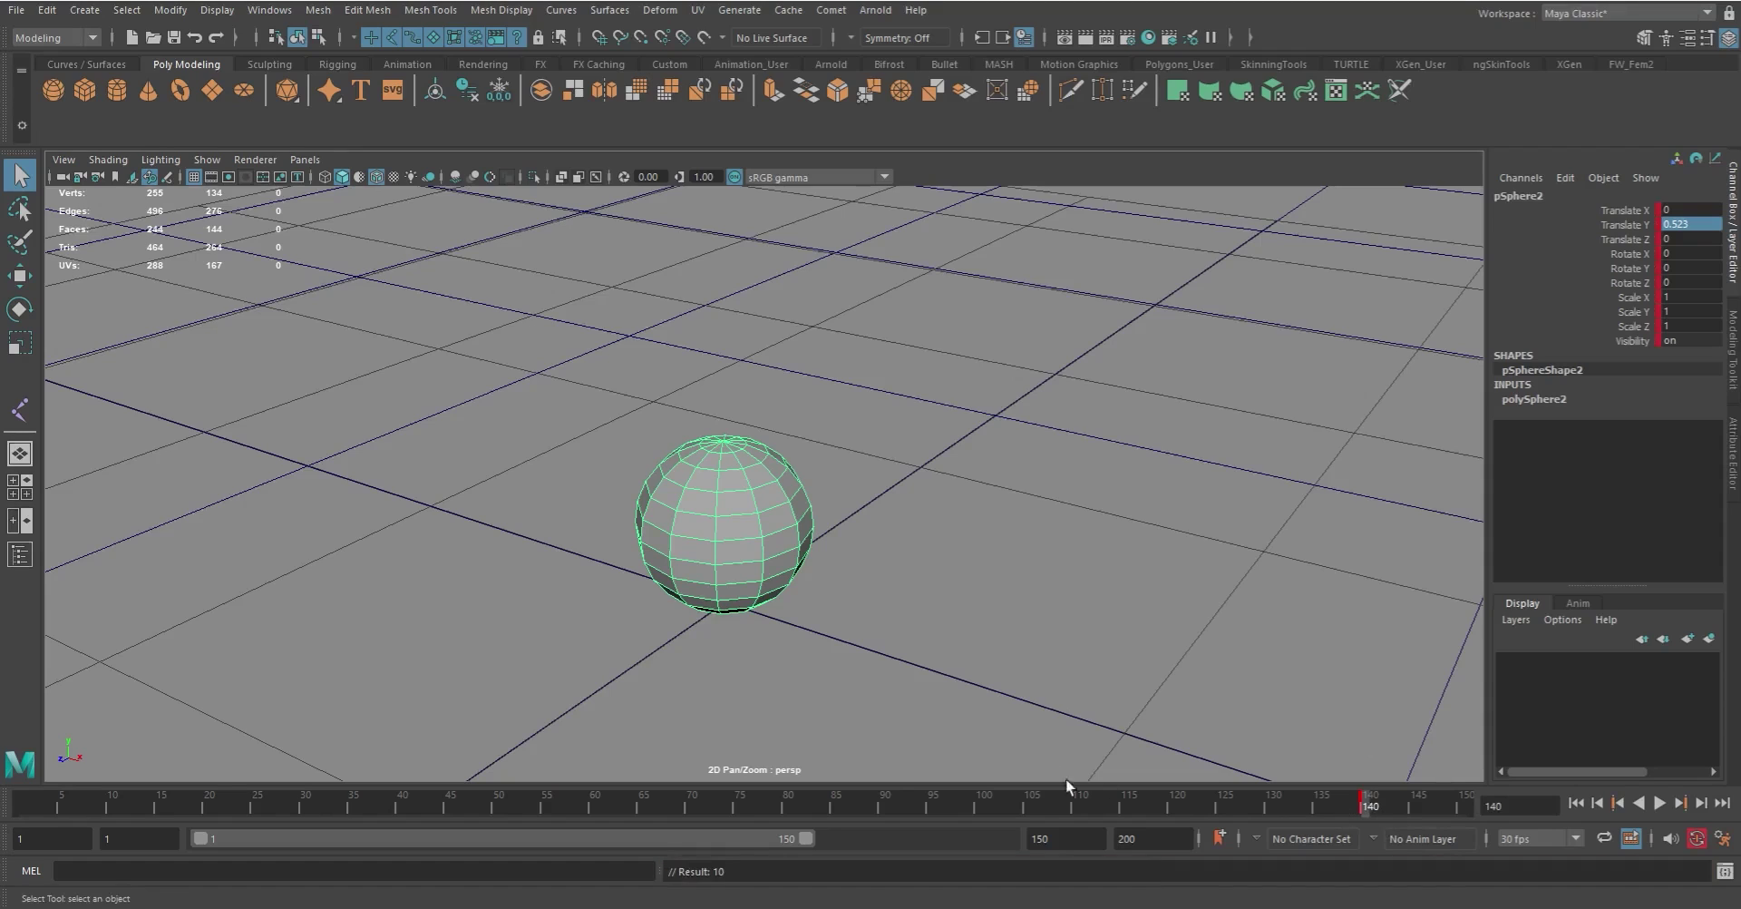
# Step: Set two more keys on the sphere, near frame 94 and at frame 57
pyautogui.hotkey('alt', 'v')
pyautogui.click(926, 803)
pyautogui.click(566, 803)
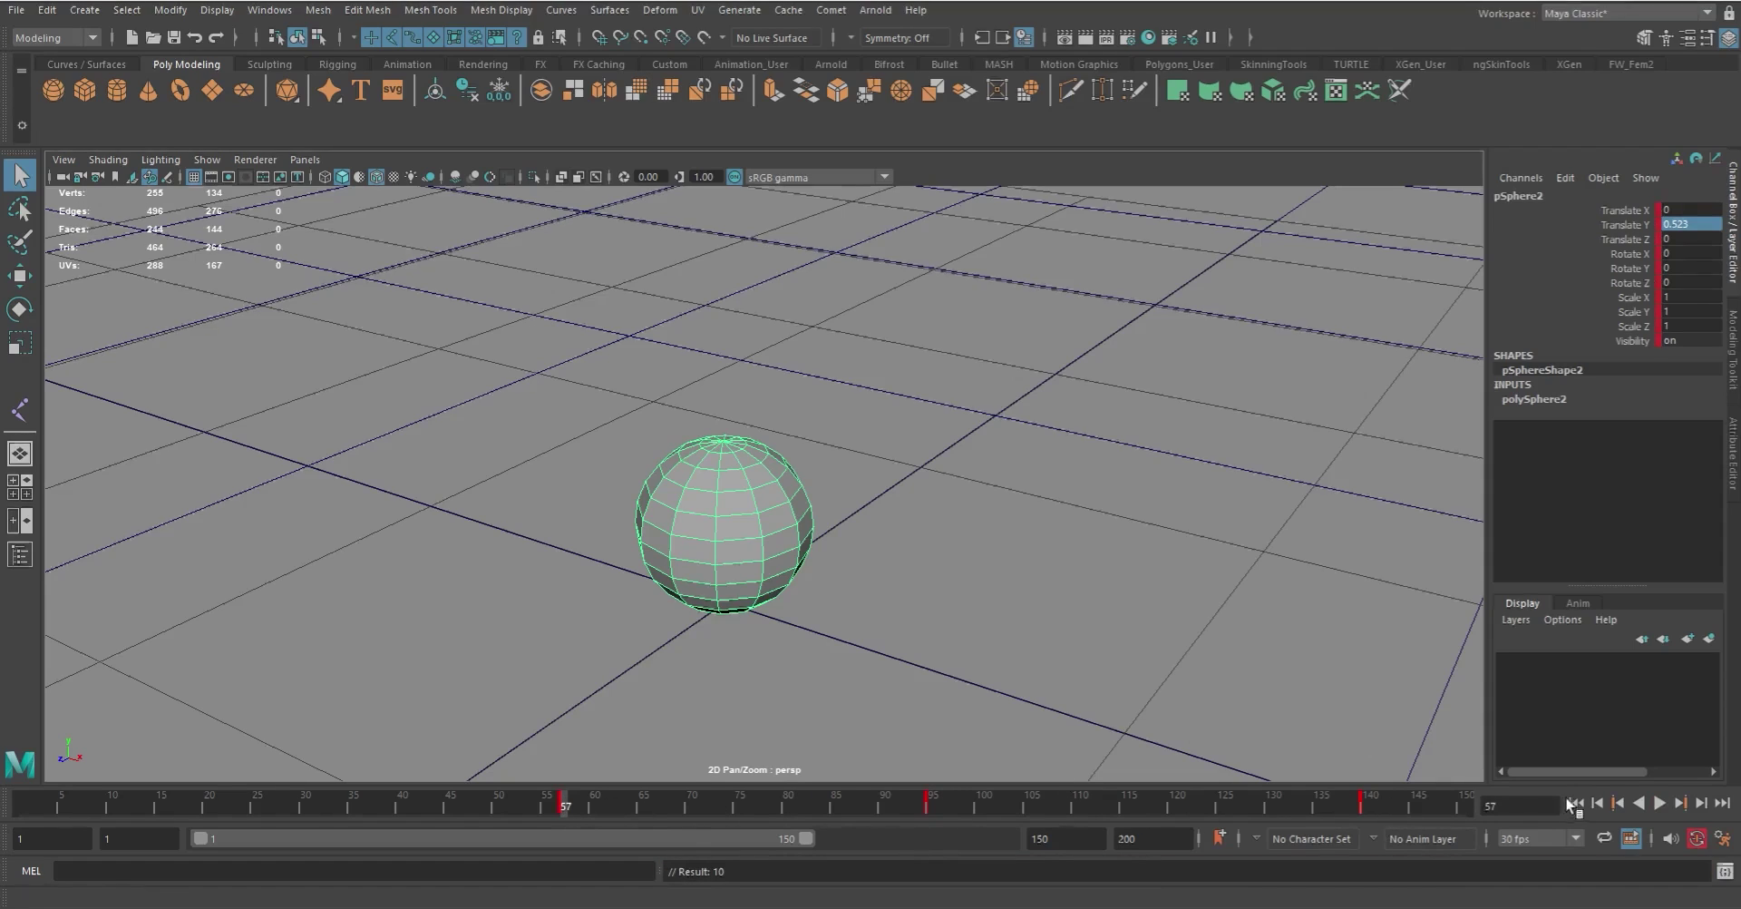
# Step: Jump backward and forward through the sphere's keys, ending on the key at frame 140
pyautogui.click(1615, 802)
pyautogui.click(1612, 801)
pyautogui.click(1612, 802)
pyautogui.click(1679, 803)
pyautogui.click(1681, 803)
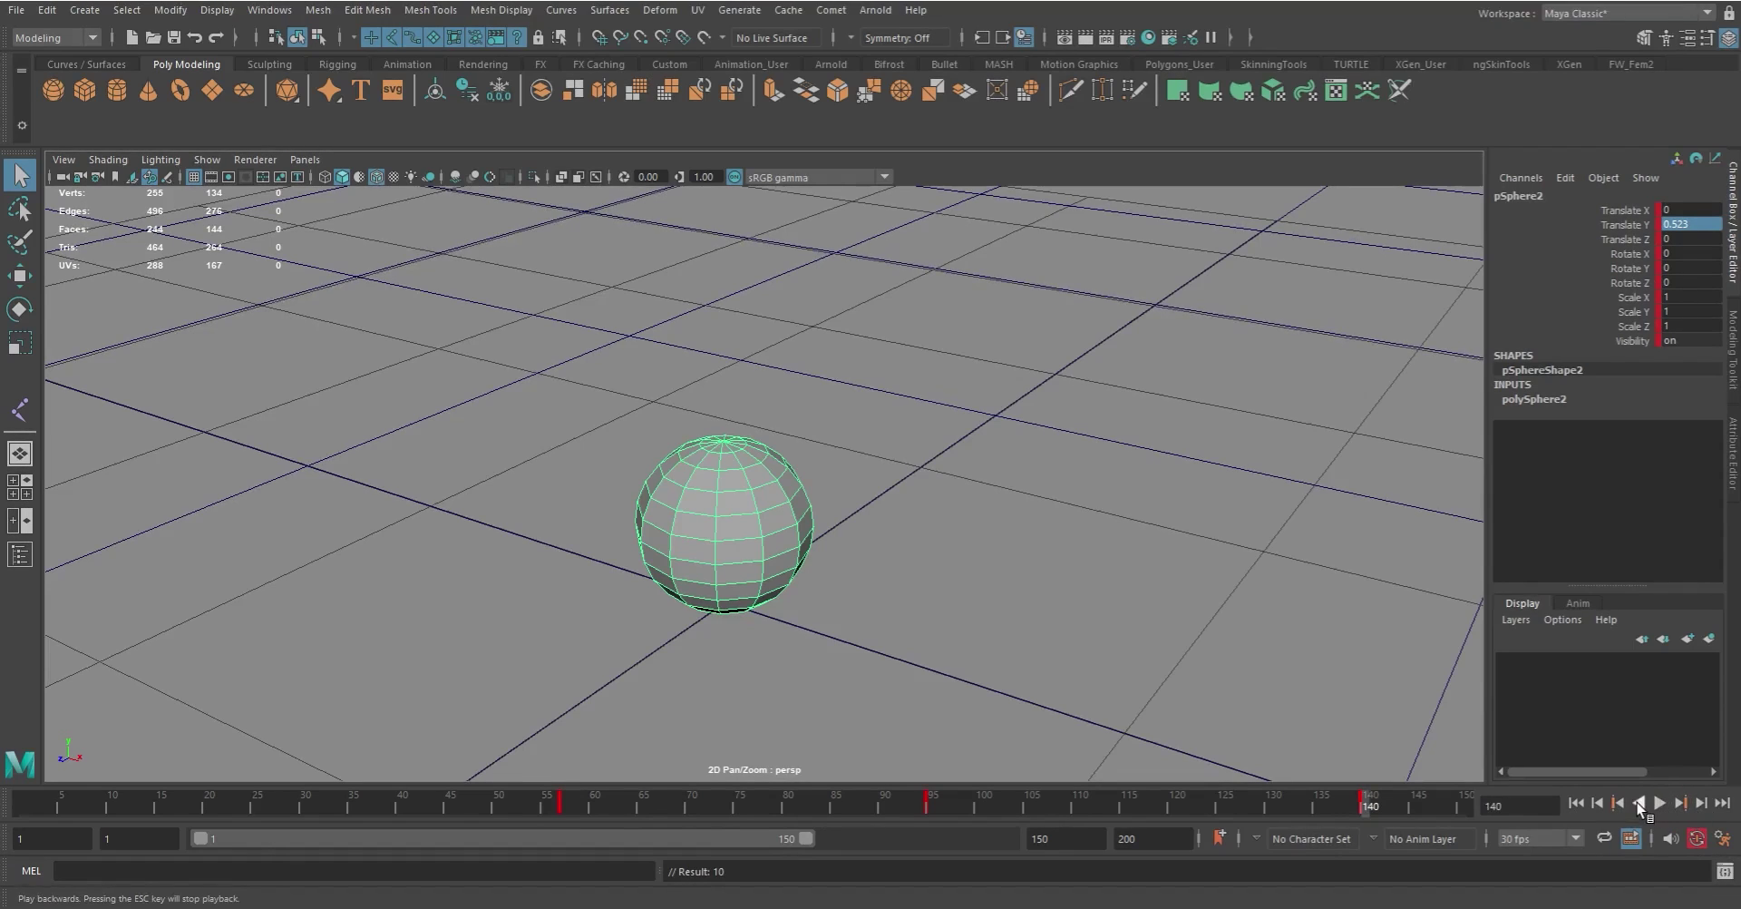
# Step: Play the timeline backward, play it forward, and stop playback
pyautogui.click(1640, 804)
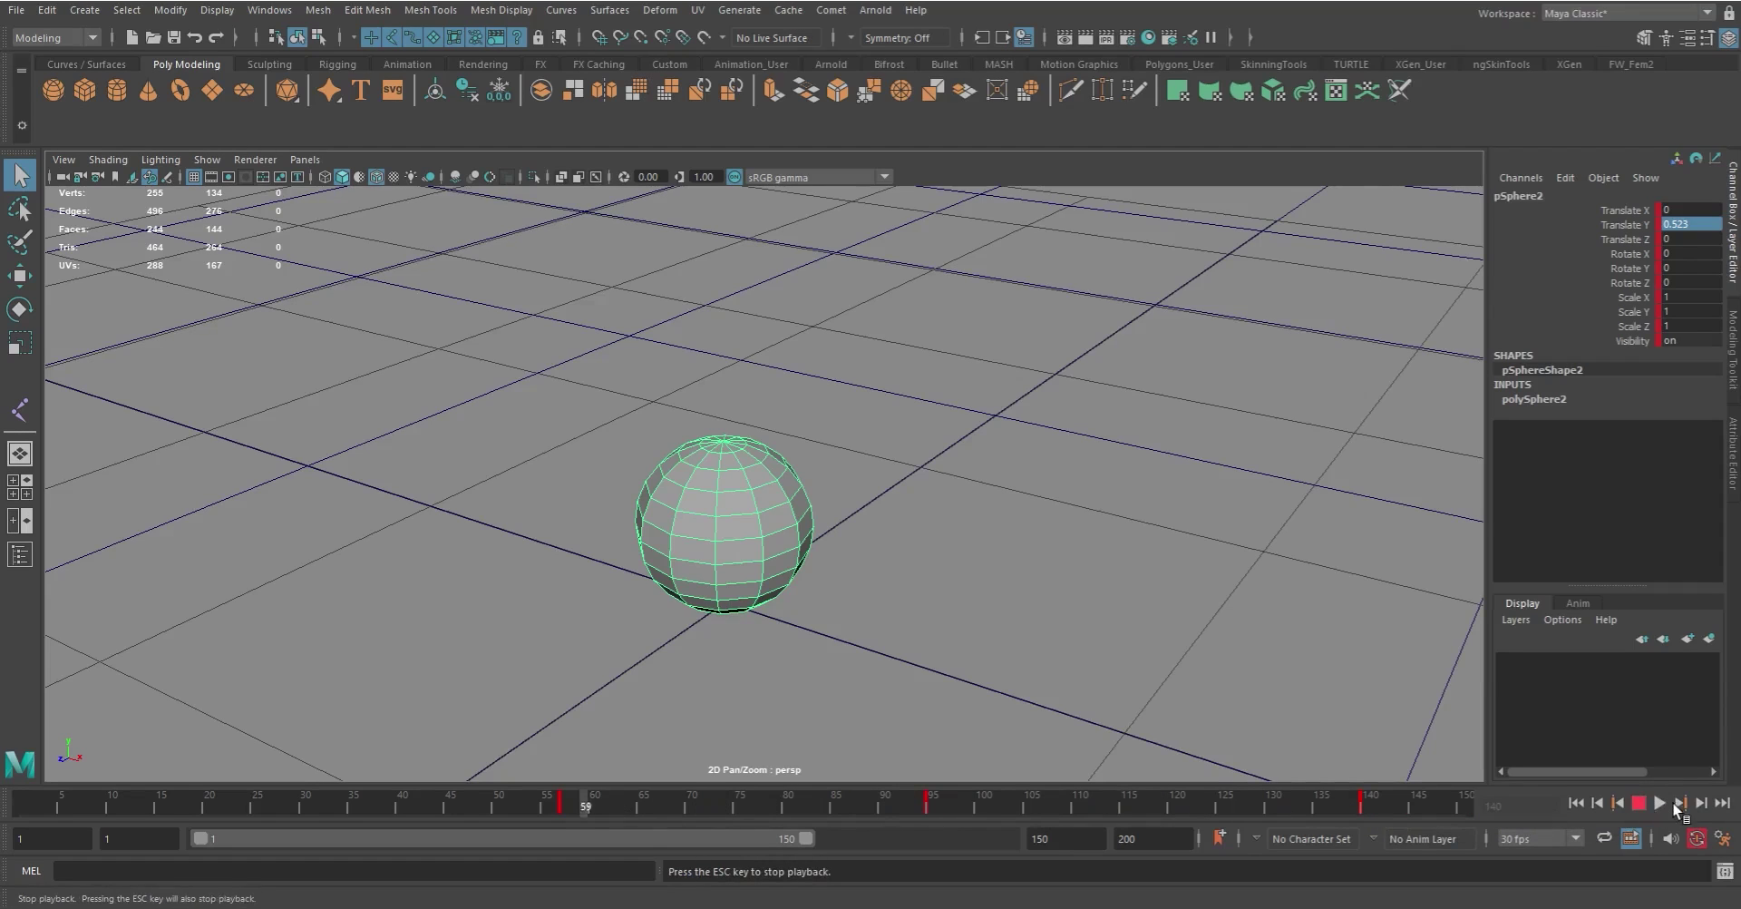
pyautogui.click(1659, 803)
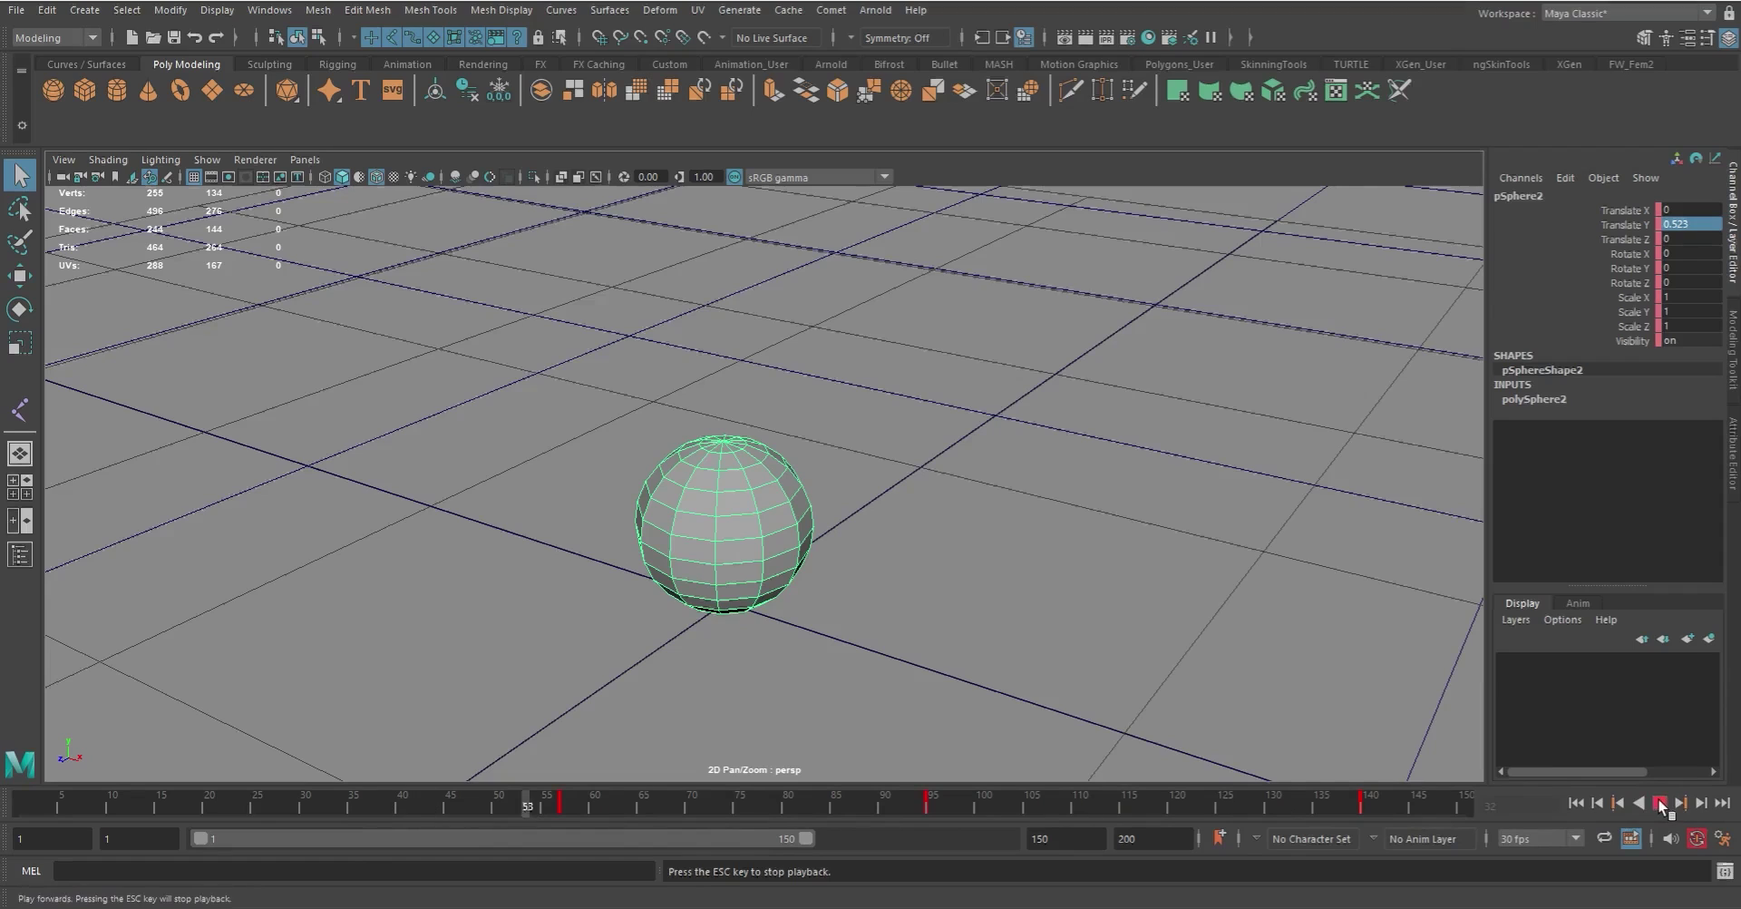
pyautogui.click(1659, 804)
# Step: Step forward one frame at a time to frame 78, and jump to the end of the playback range
pyautogui.click(1702, 804)
pyautogui.click(1701, 803)
pyautogui.click(1702, 803)
pyautogui.click(1701, 803)
pyautogui.click(1701, 803)
pyautogui.click(1701, 804)
pyautogui.click(1701, 804)
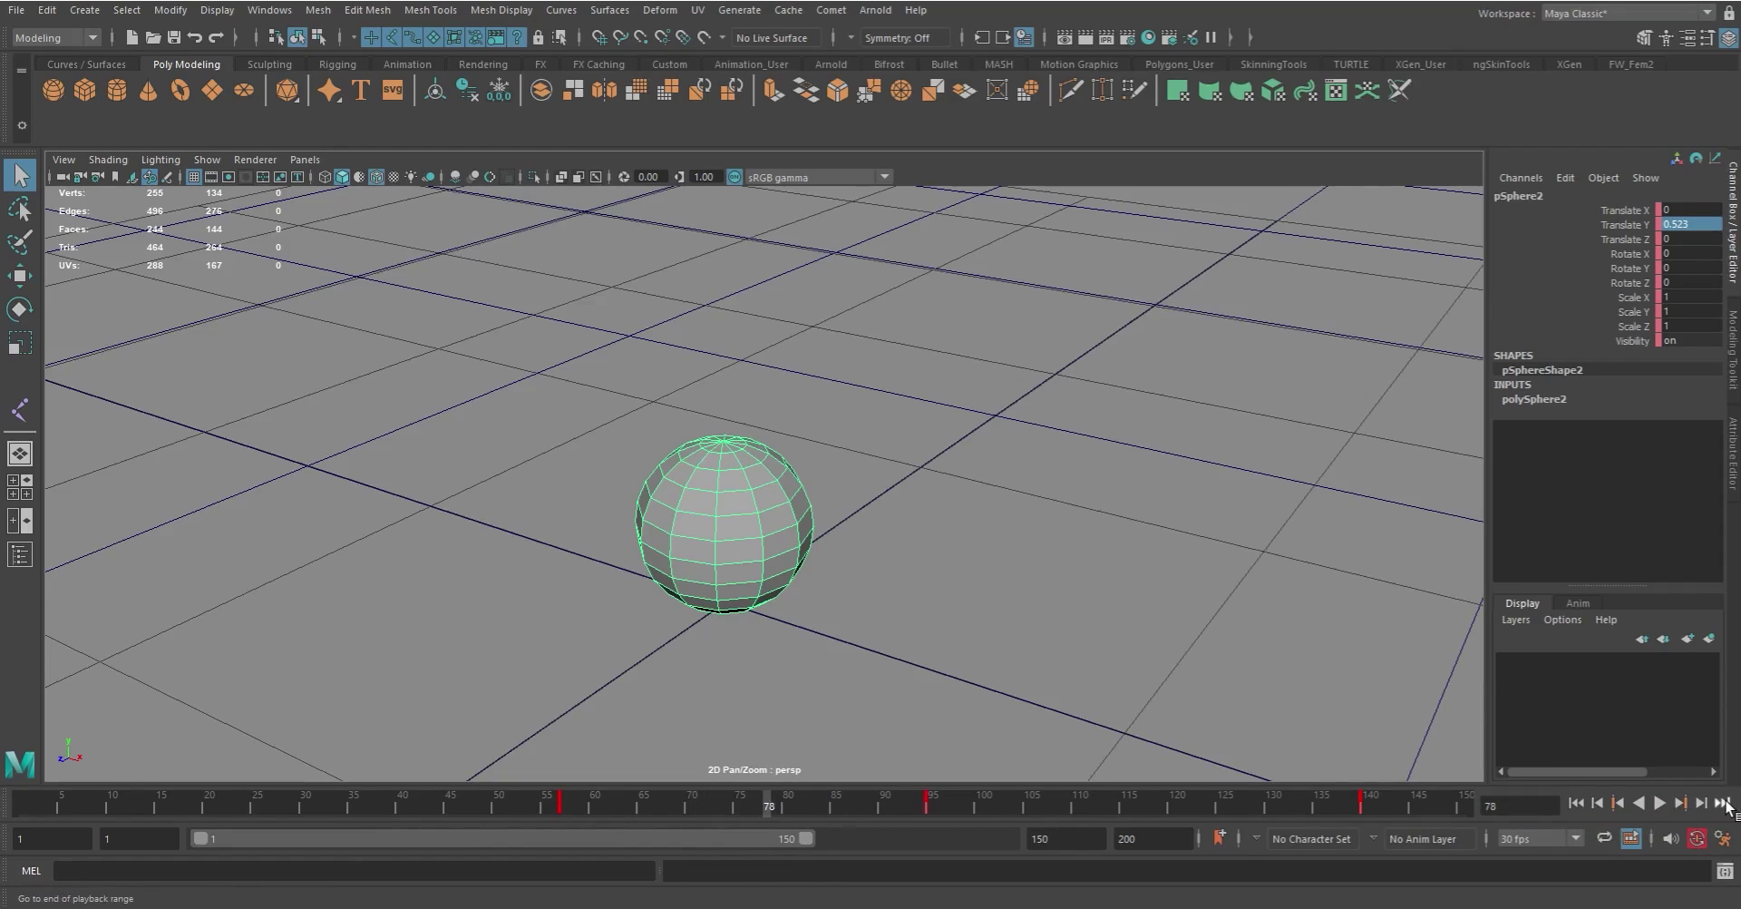
pyautogui.click(1723, 803)
# Step: Delete the sphere's keys by selecting about frames 44 to 143 on the timeline, and return to frame 1
pyautogui.keyDown('shift'); pyautogui.moveTo(1396, 802); pyautogui.dragTo(438, 803); pyautogui.keyUp('shift')
pyautogui.rightClick(762, 802)
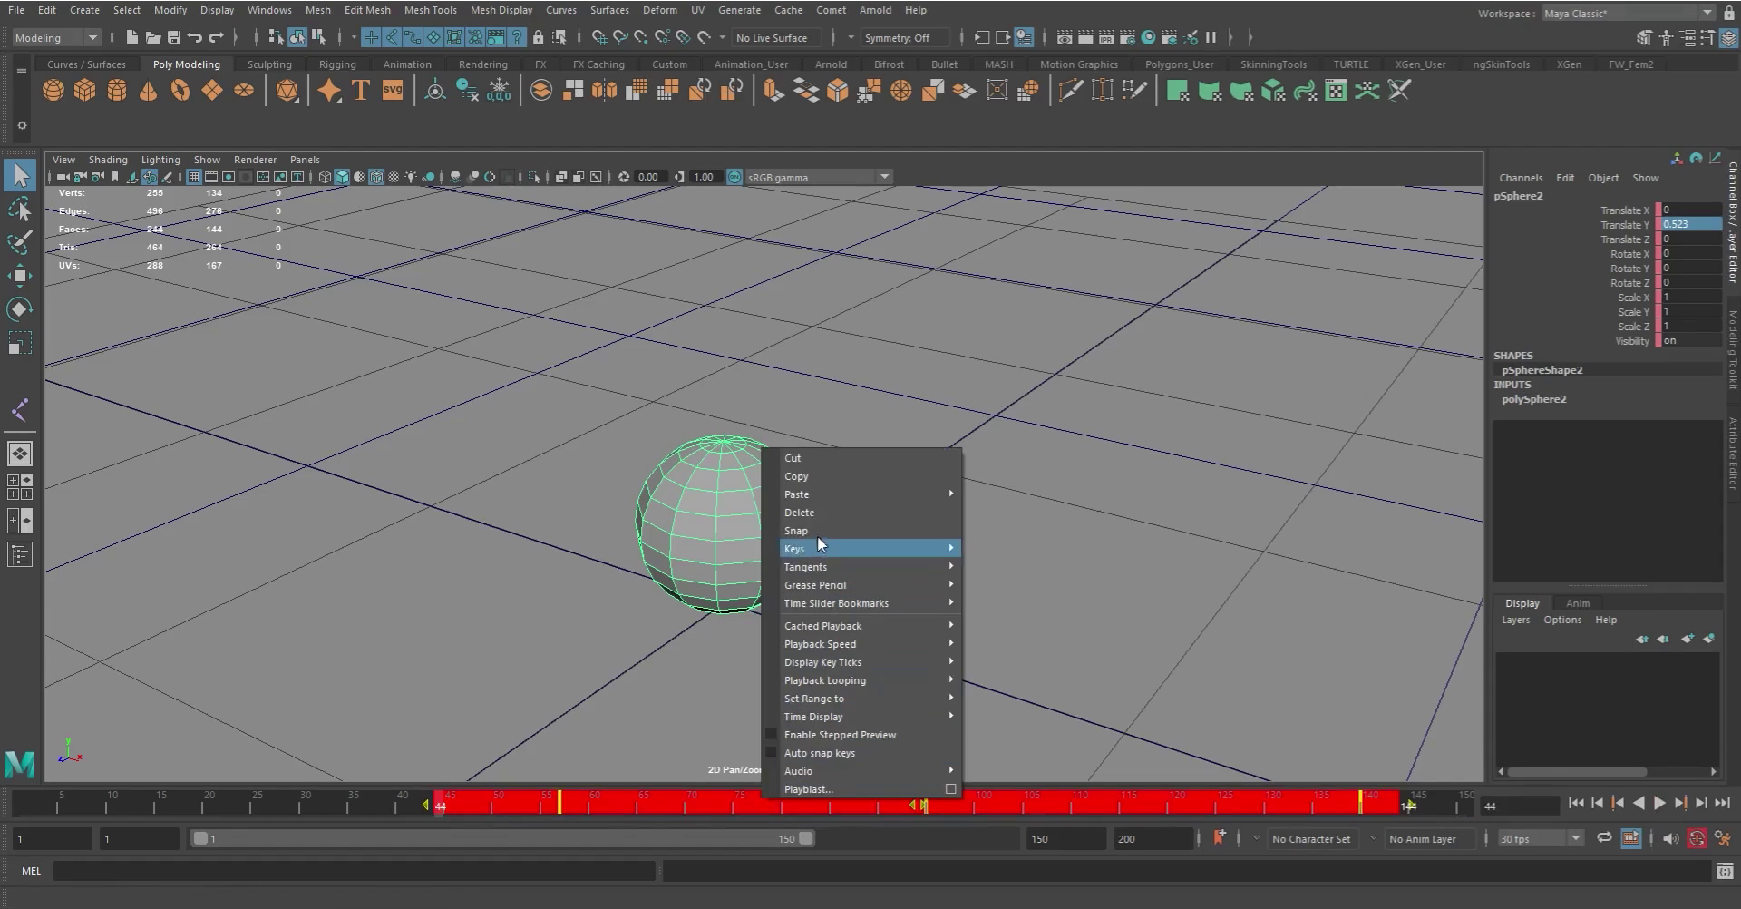
pyautogui.click(810, 511)
pyautogui.click(1578, 804)
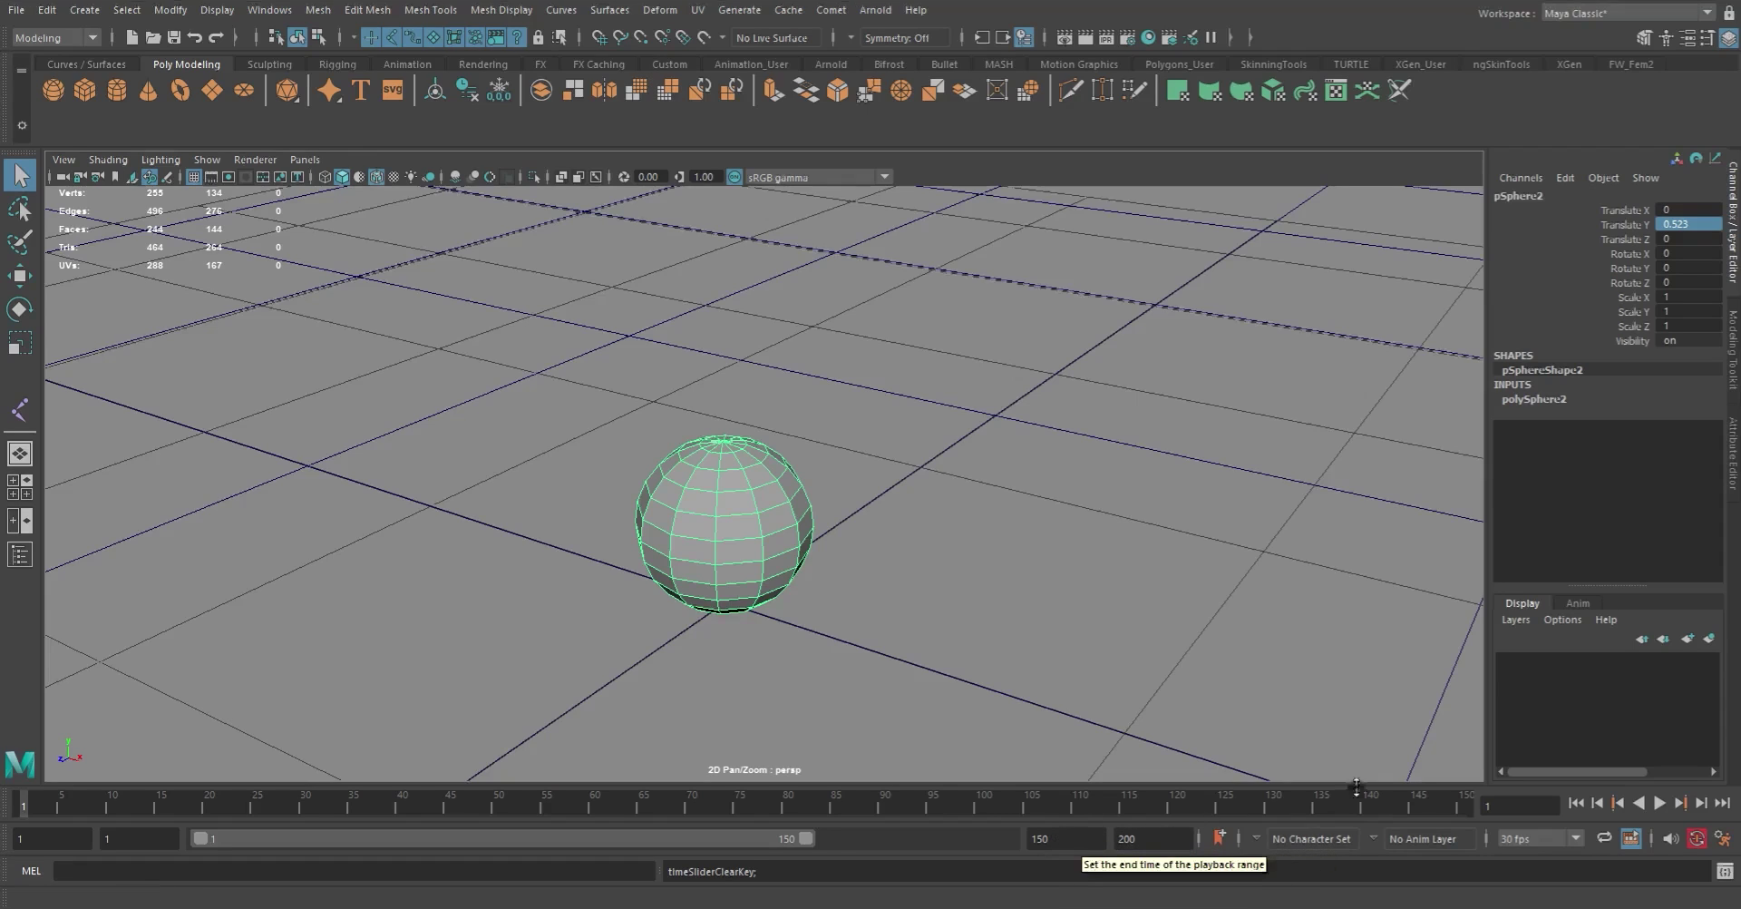
# Step: Set the start of the playback range to frame 20, and briefly run playback over the shortened range
pyautogui.click(1465, 803)
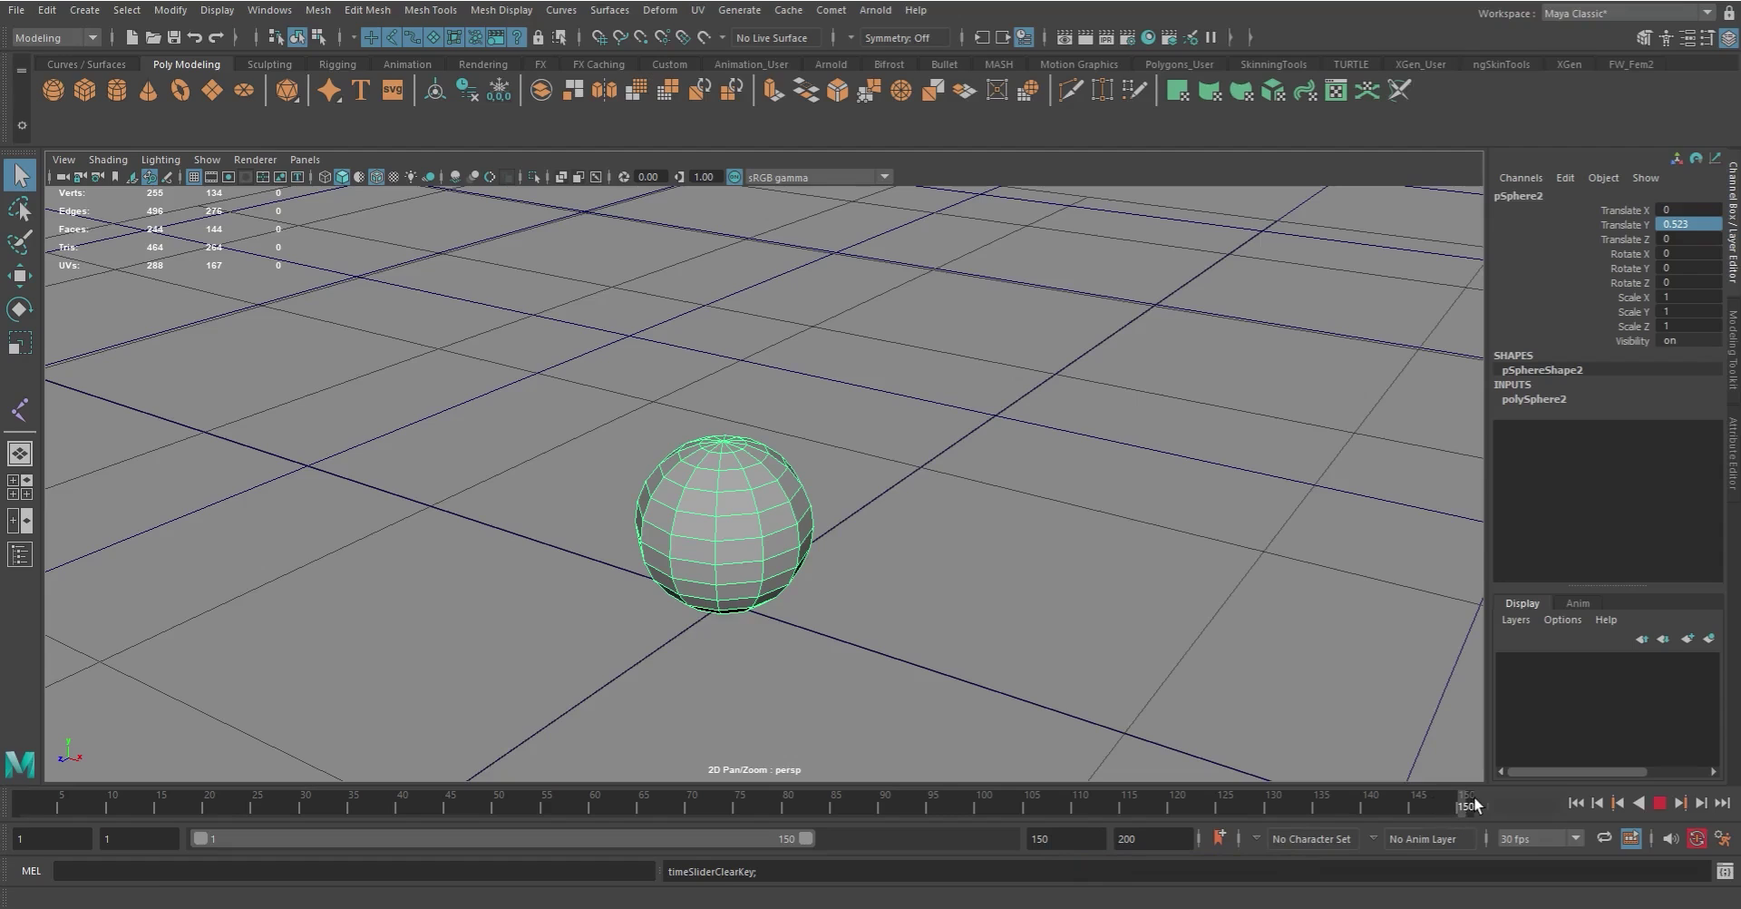
pyautogui.doubleClick(132, 841)
pyautogui.write('20')
pyautogui.press('Return')
pyautogui.hotkey('alt', 'v')
pyautogui.hotkey('alt', 'v')
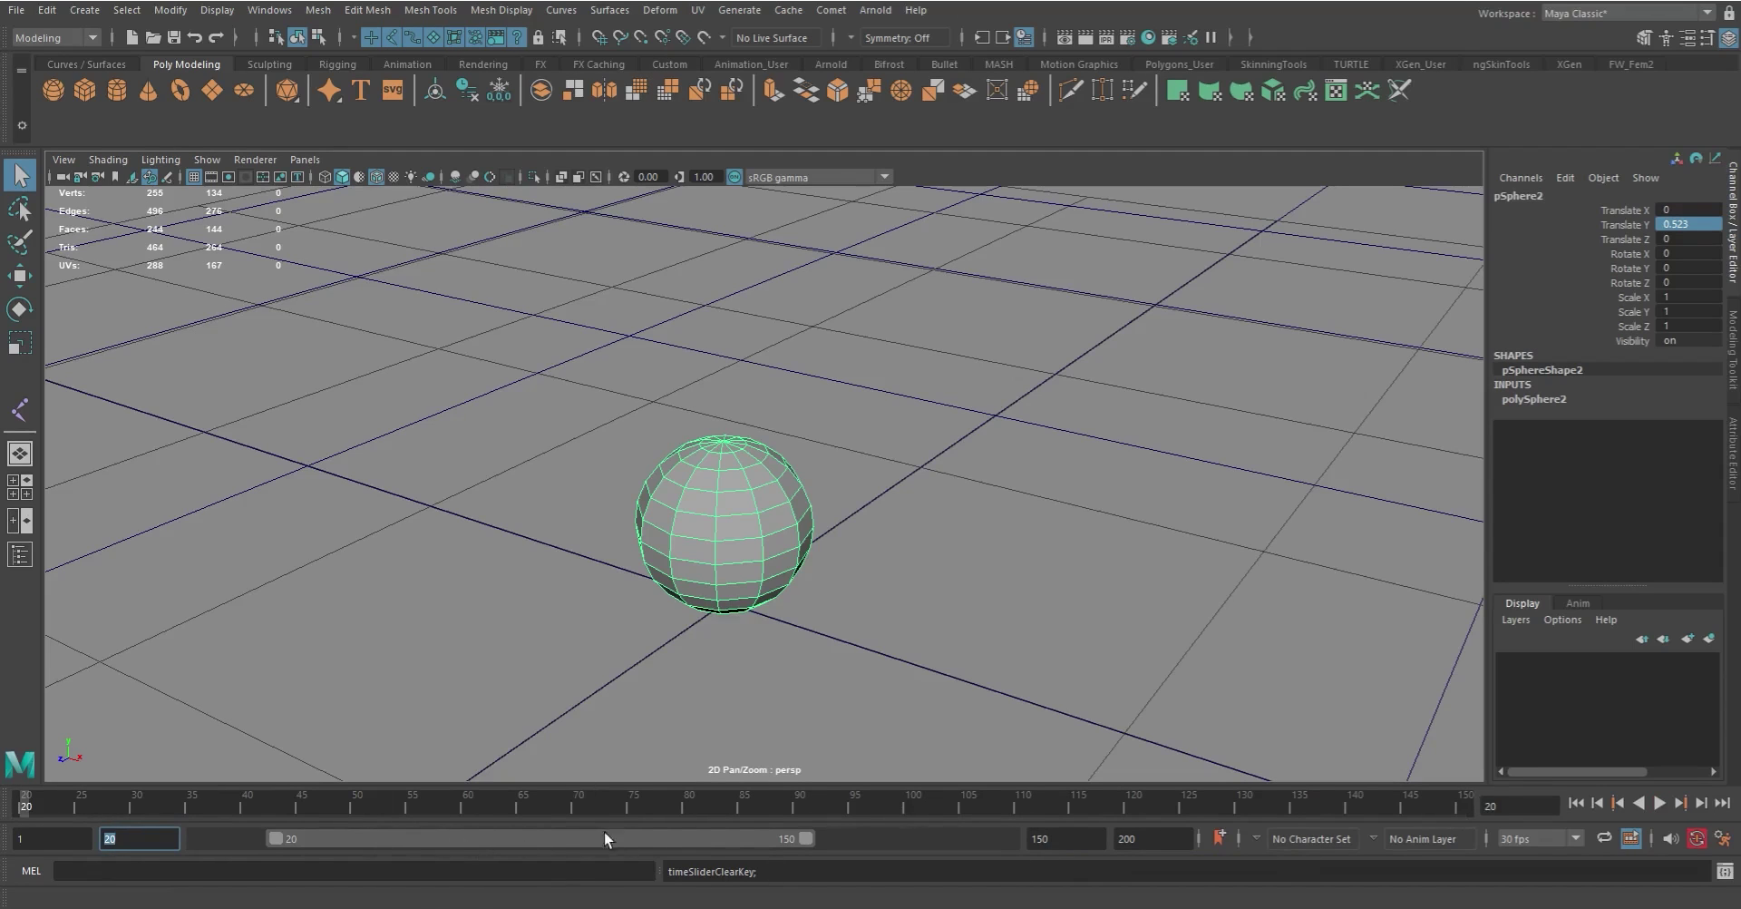
# Step: Set the start of the playback range back to frame 1, leaving the animation start unedited
pyautogui.click(37, 838)
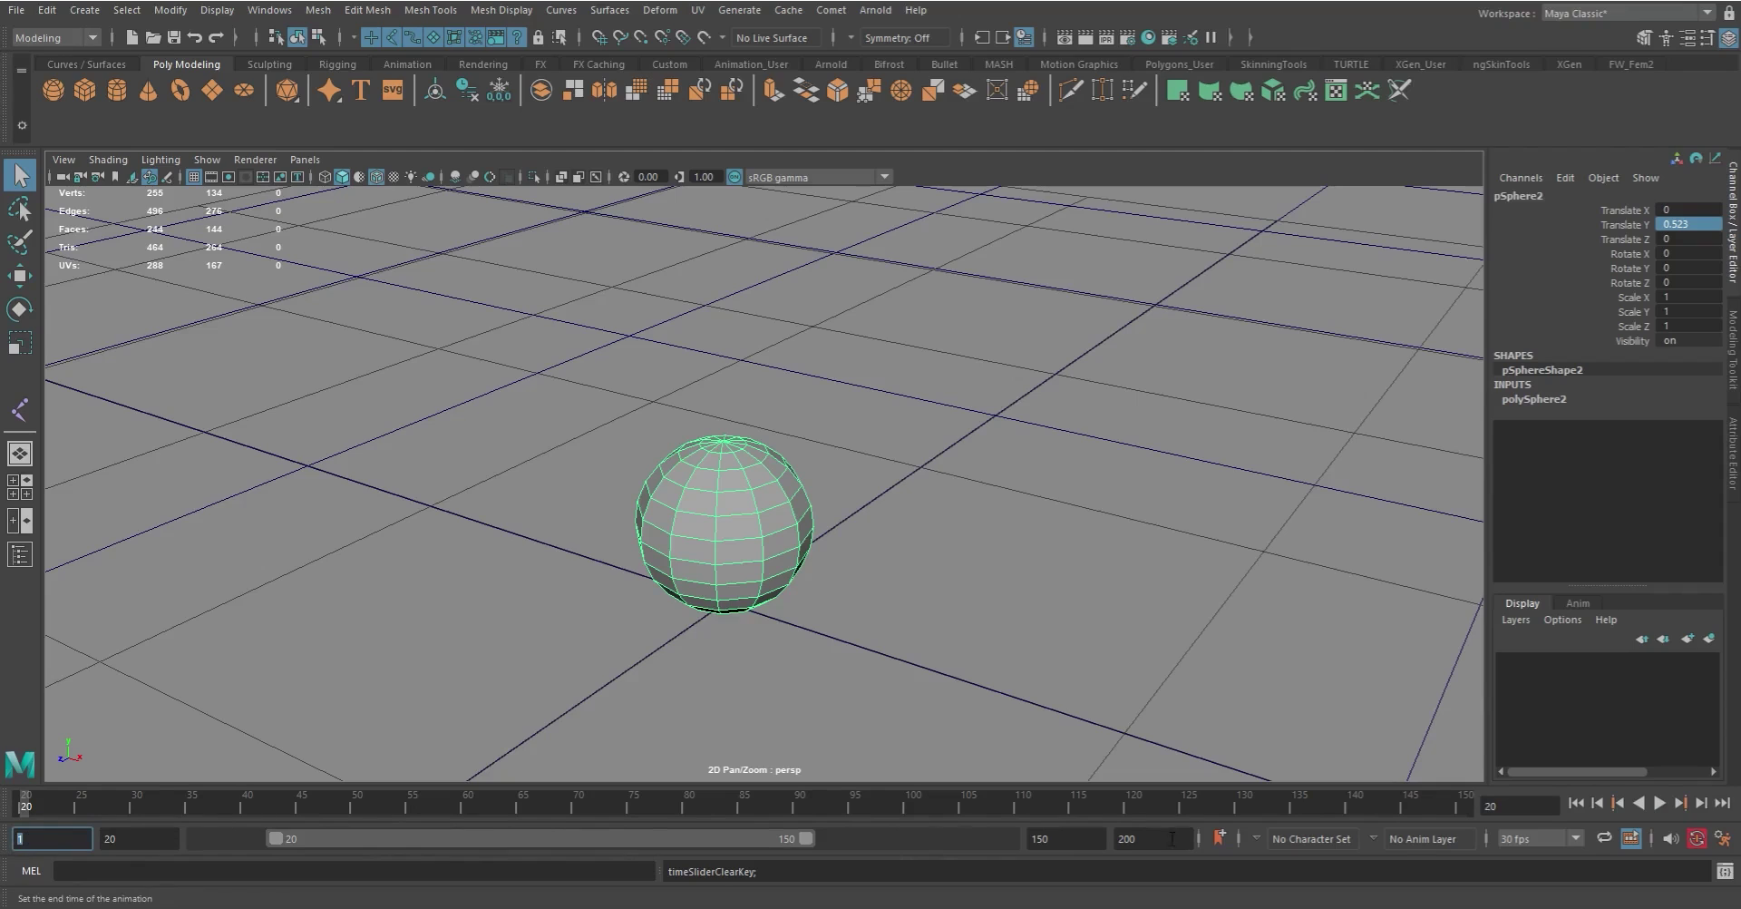
pyautogui.press('Tab')
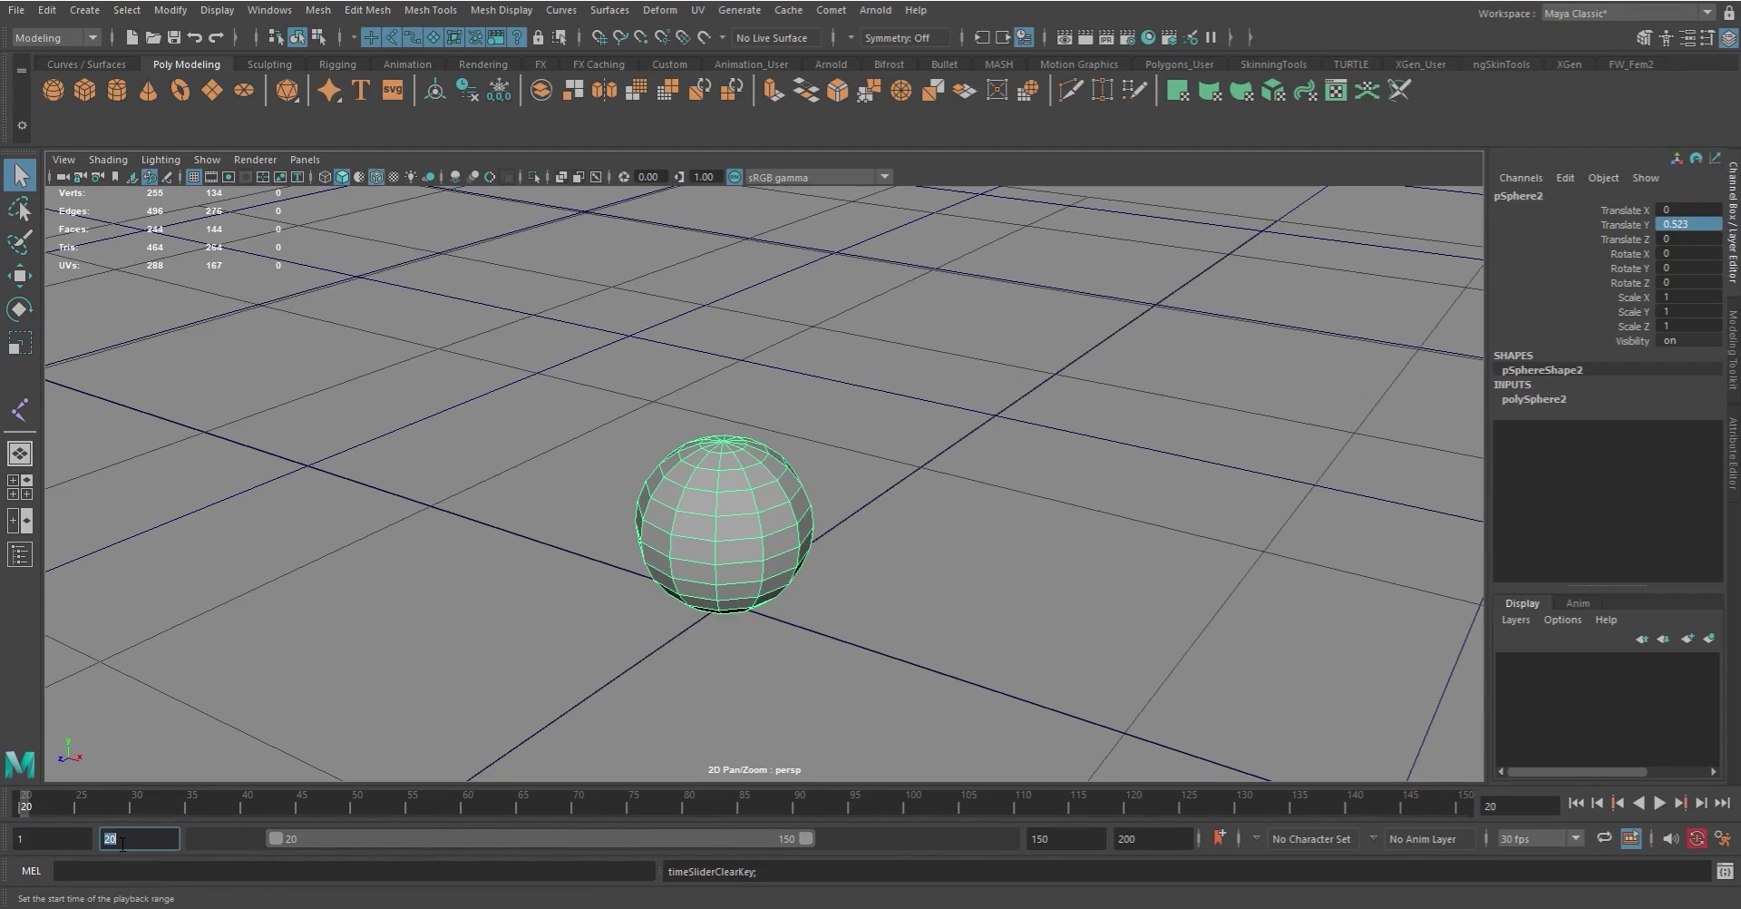
pyautogui.write('1')
pyautogui.press('Return')
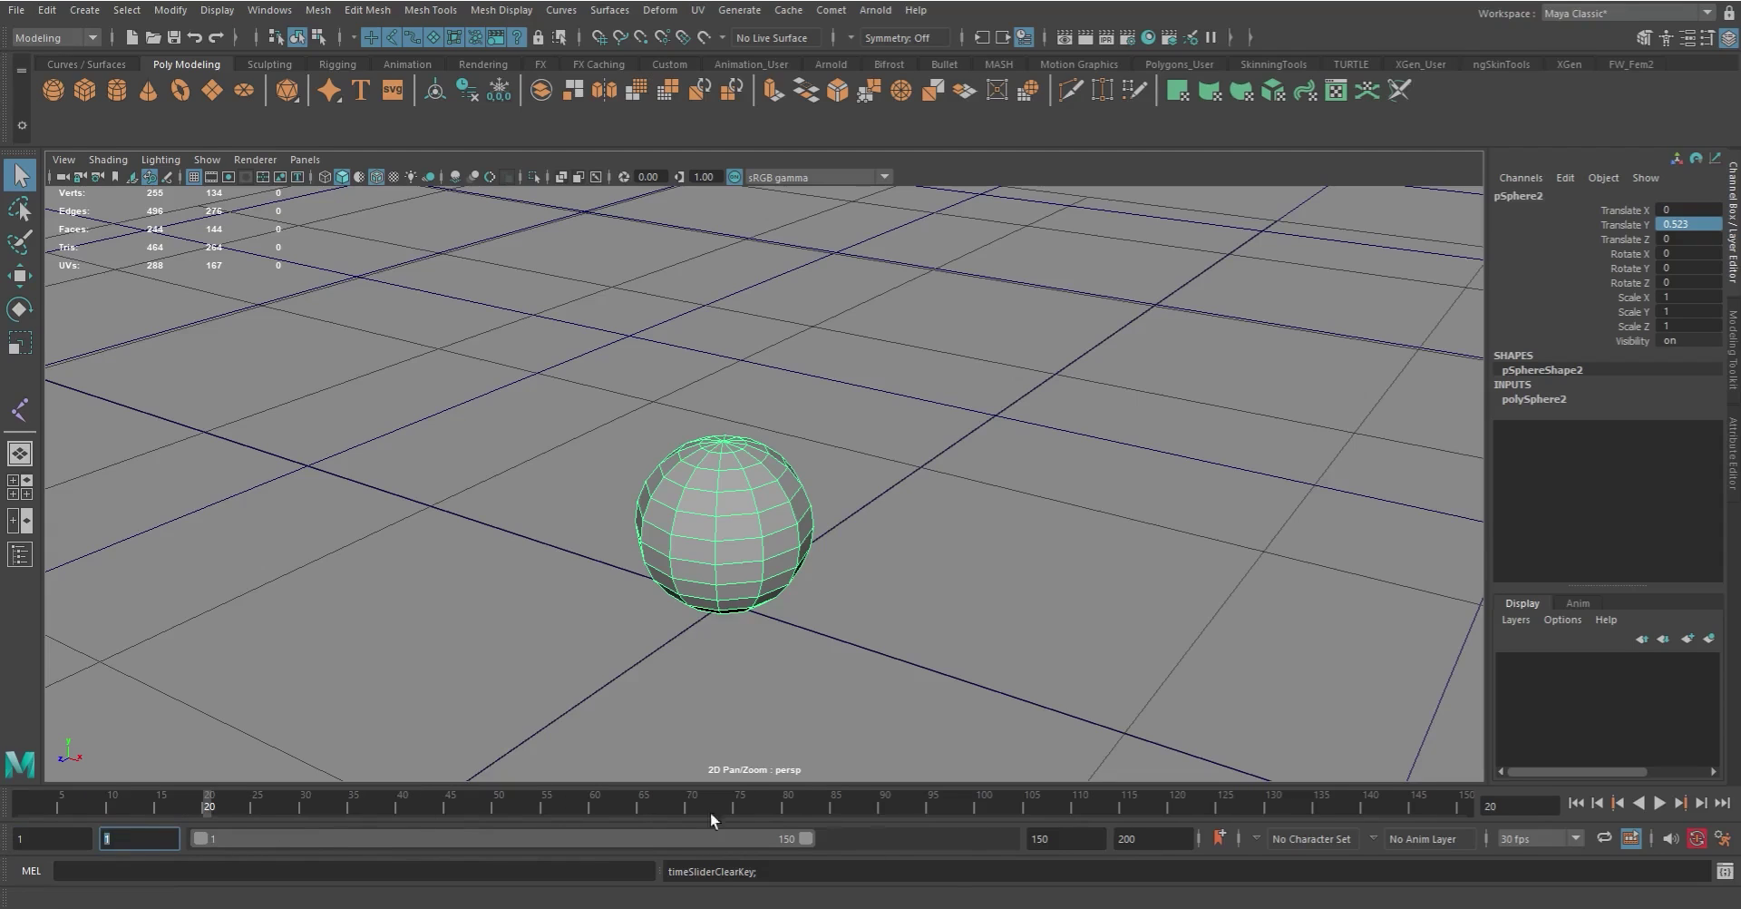
# Step: Set the end of the playback range to frame 200
pyautogui.doubleClick(1070, 836)
pyautogui.write('2')
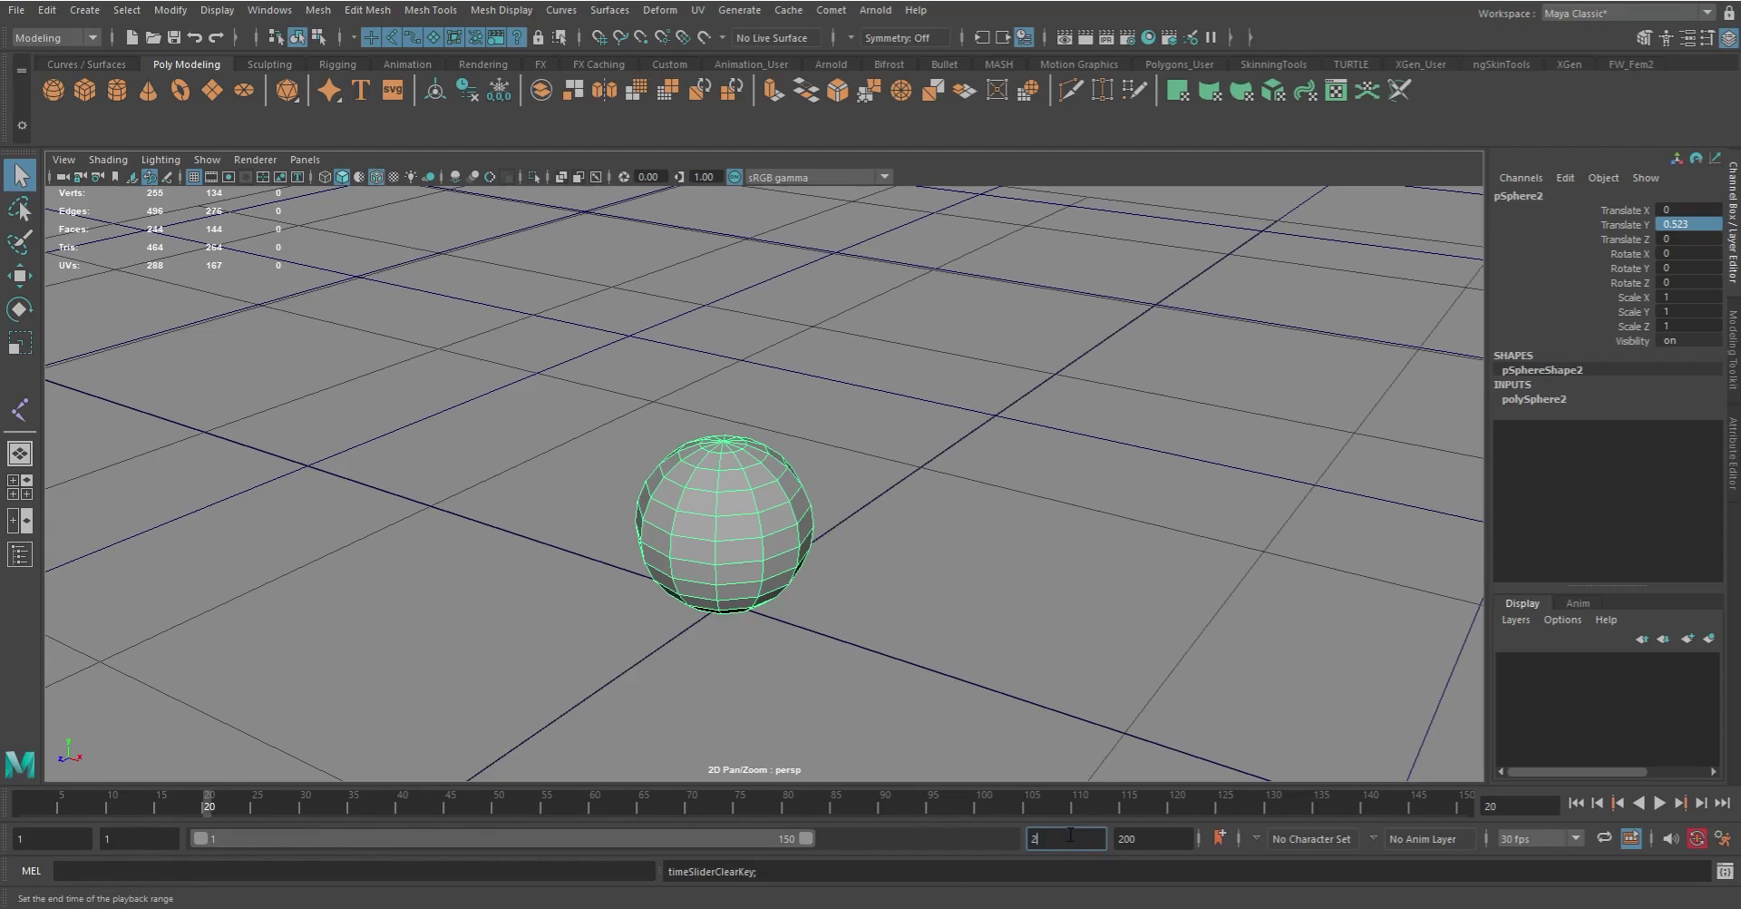
pyautogui.write('00')
pyautogui.press('Return')
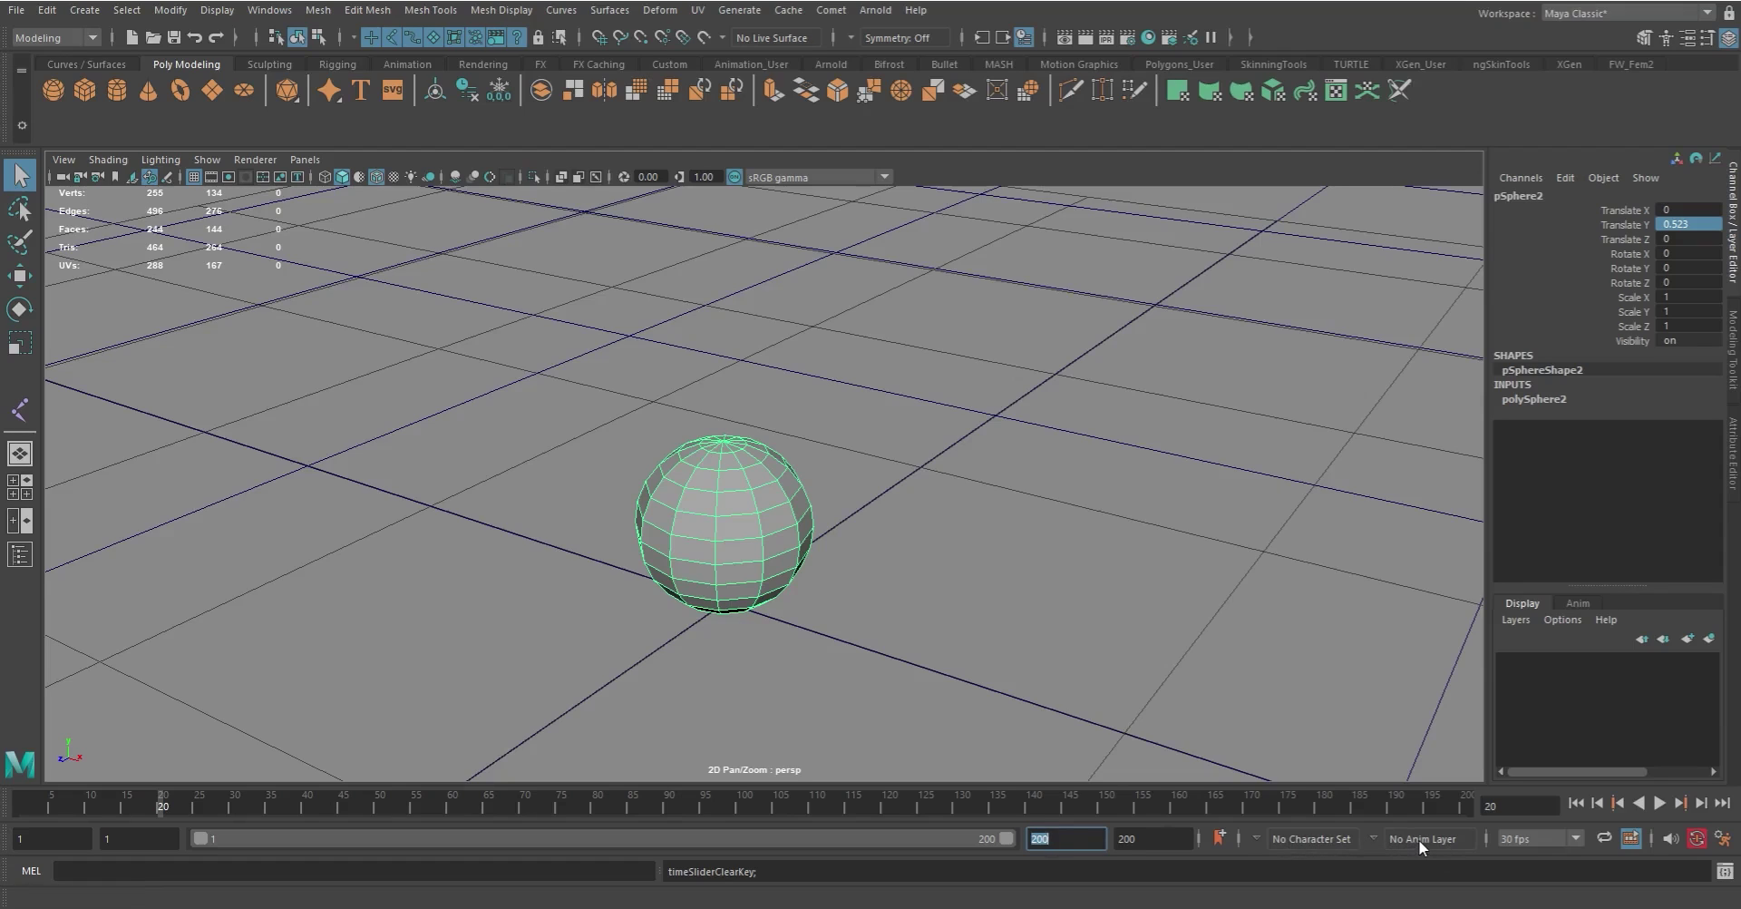
# Step: Display the animation layers in the layer editor
pyautogui.click(1582, 603)
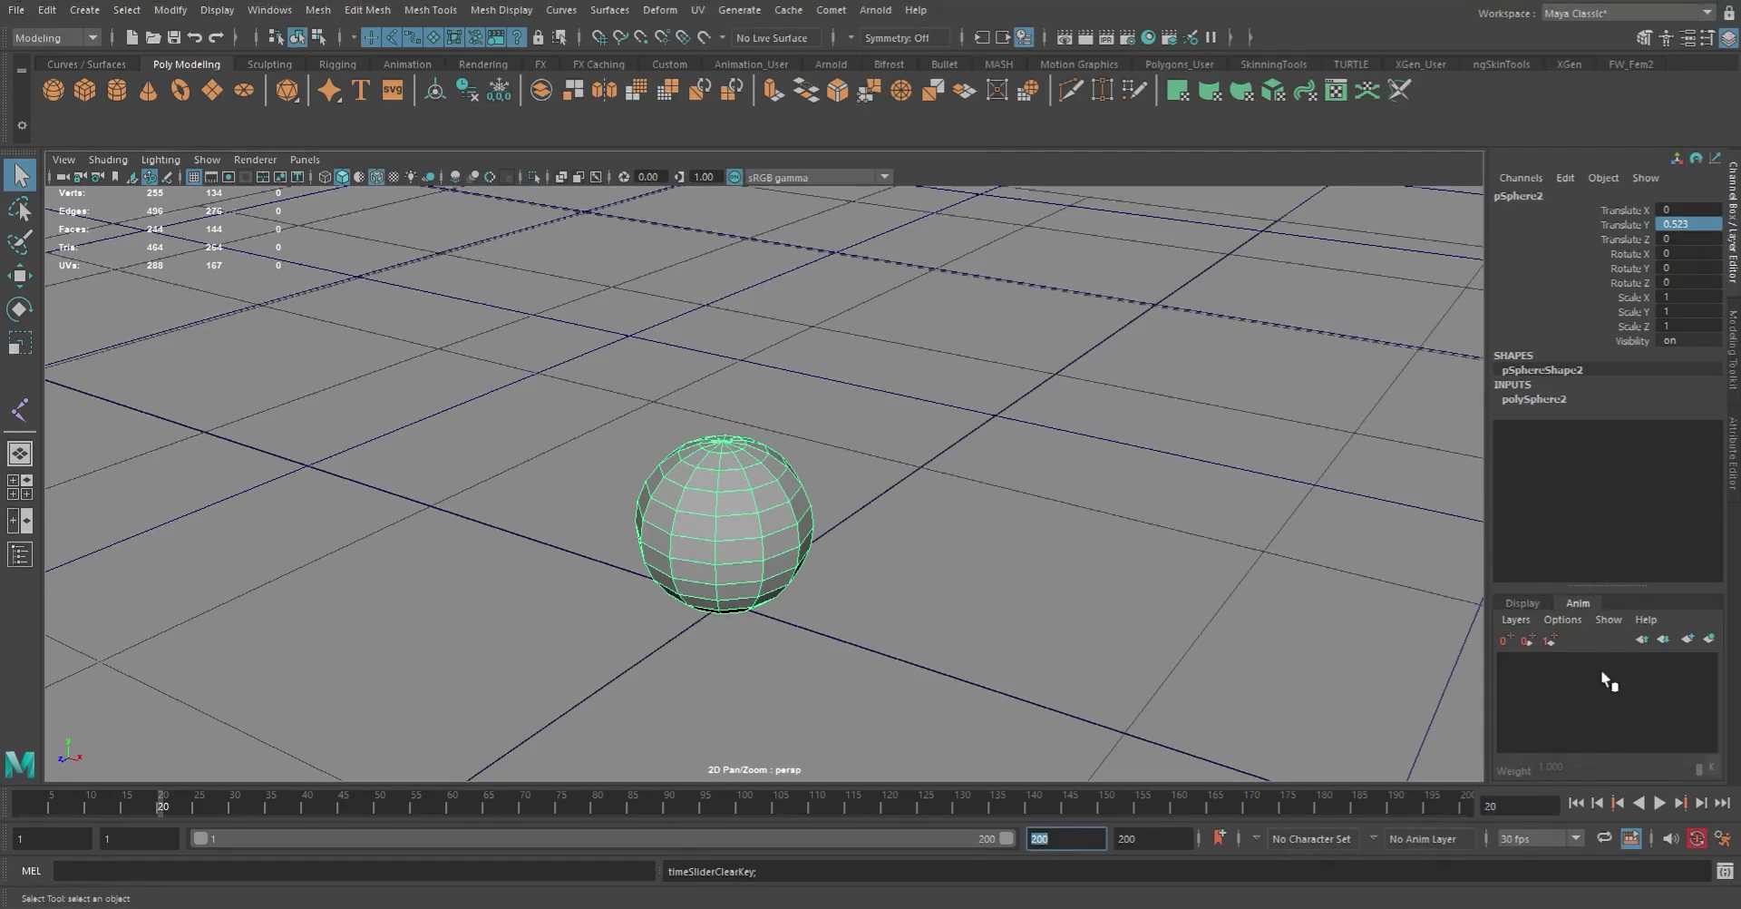
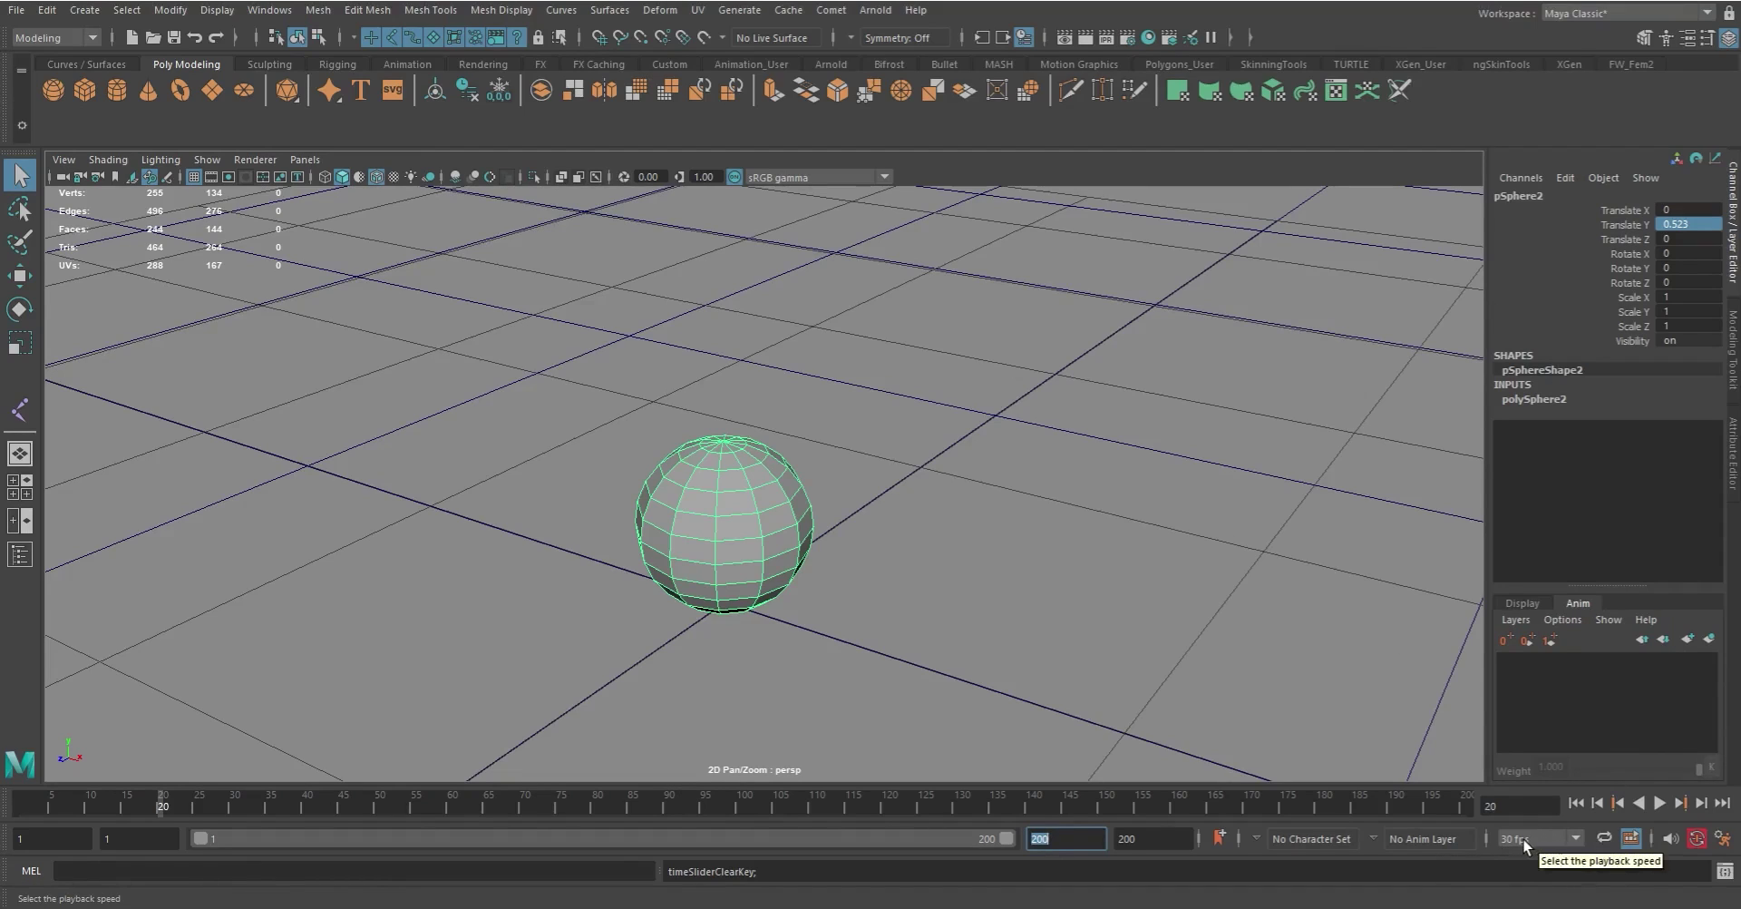
# Step: Set the frame rate to 2 fps and the end of the playback range to frame 200
pyautogui.click(1571, 839)
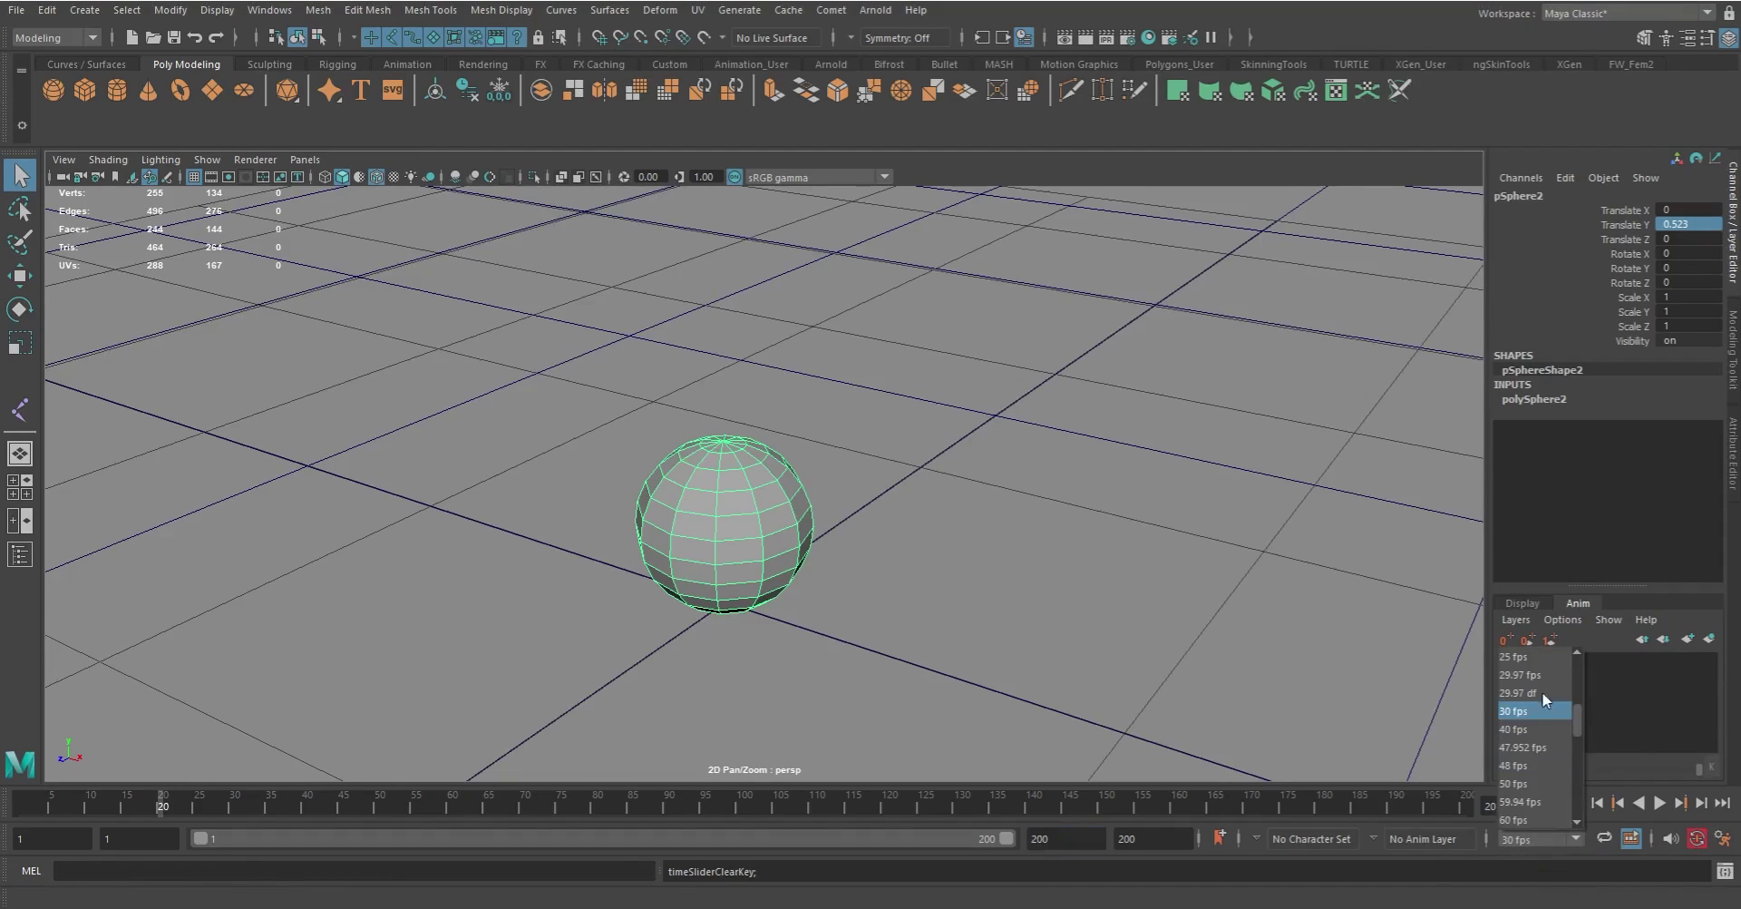
pyautogui.scroll(5, 1541, 688)
pyautogui.moveTo(1575, 667); pyautogui.dragTo(1576, 708)
pyautogui.moveTo(1580, 718)
pyautogui.mouseDown()
pyautogui.moveTo(1578, 687)
pyautogui.moveTo(1578, 735)
pyautogui.moveTo(1580, 682)
pyautogui.moveTo(1581, 704)
pyautogui.mouseUp()
pyautogui.click(1555, 852)
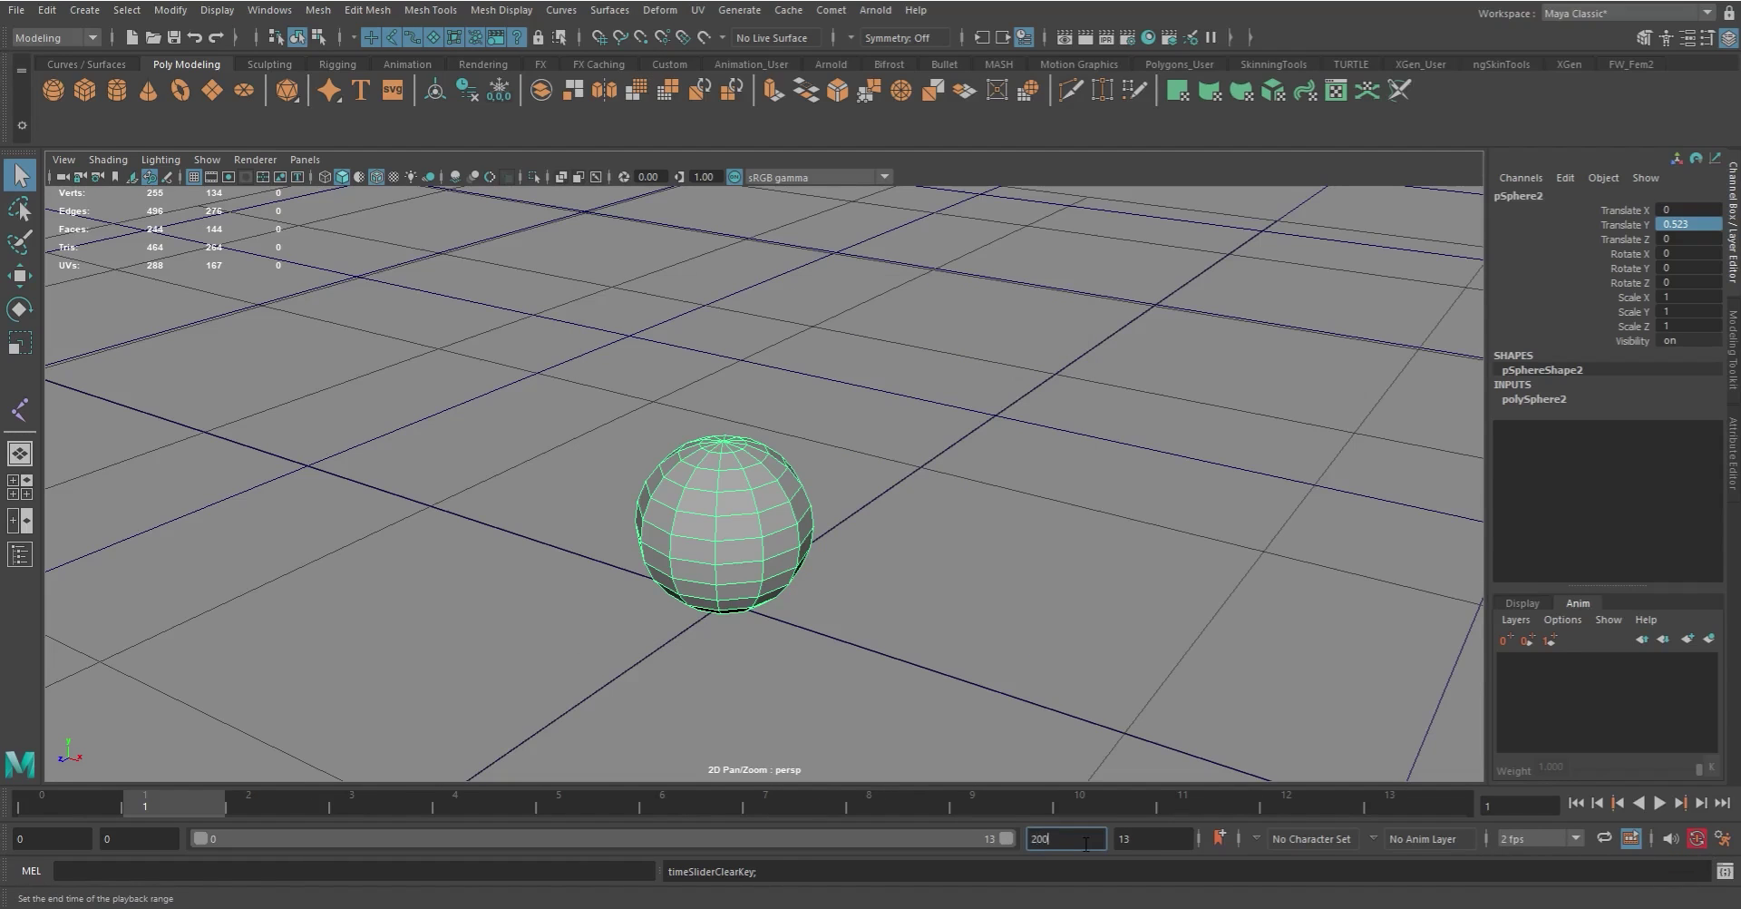
pyautogui.press('Return')
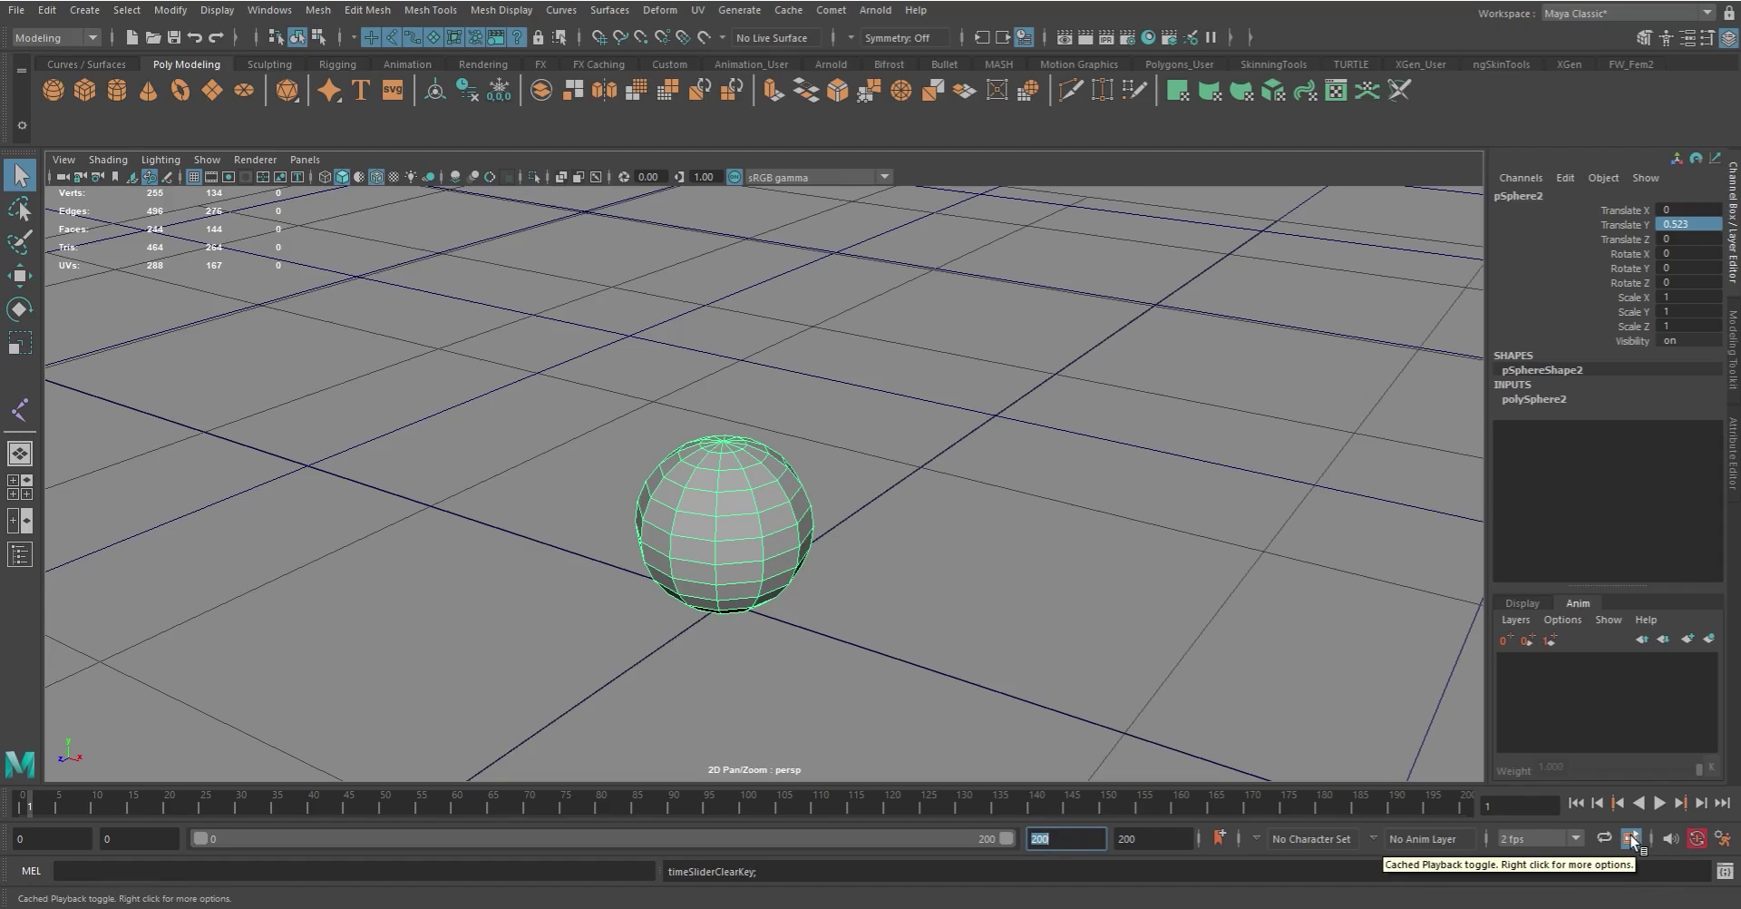
# Step: Examine the timeline options for audio, Playblast, playback looping, key ticks and cached playback
pyautogui.rightClick(1325, 798)
pyautogui.moveTo(1417, 767)
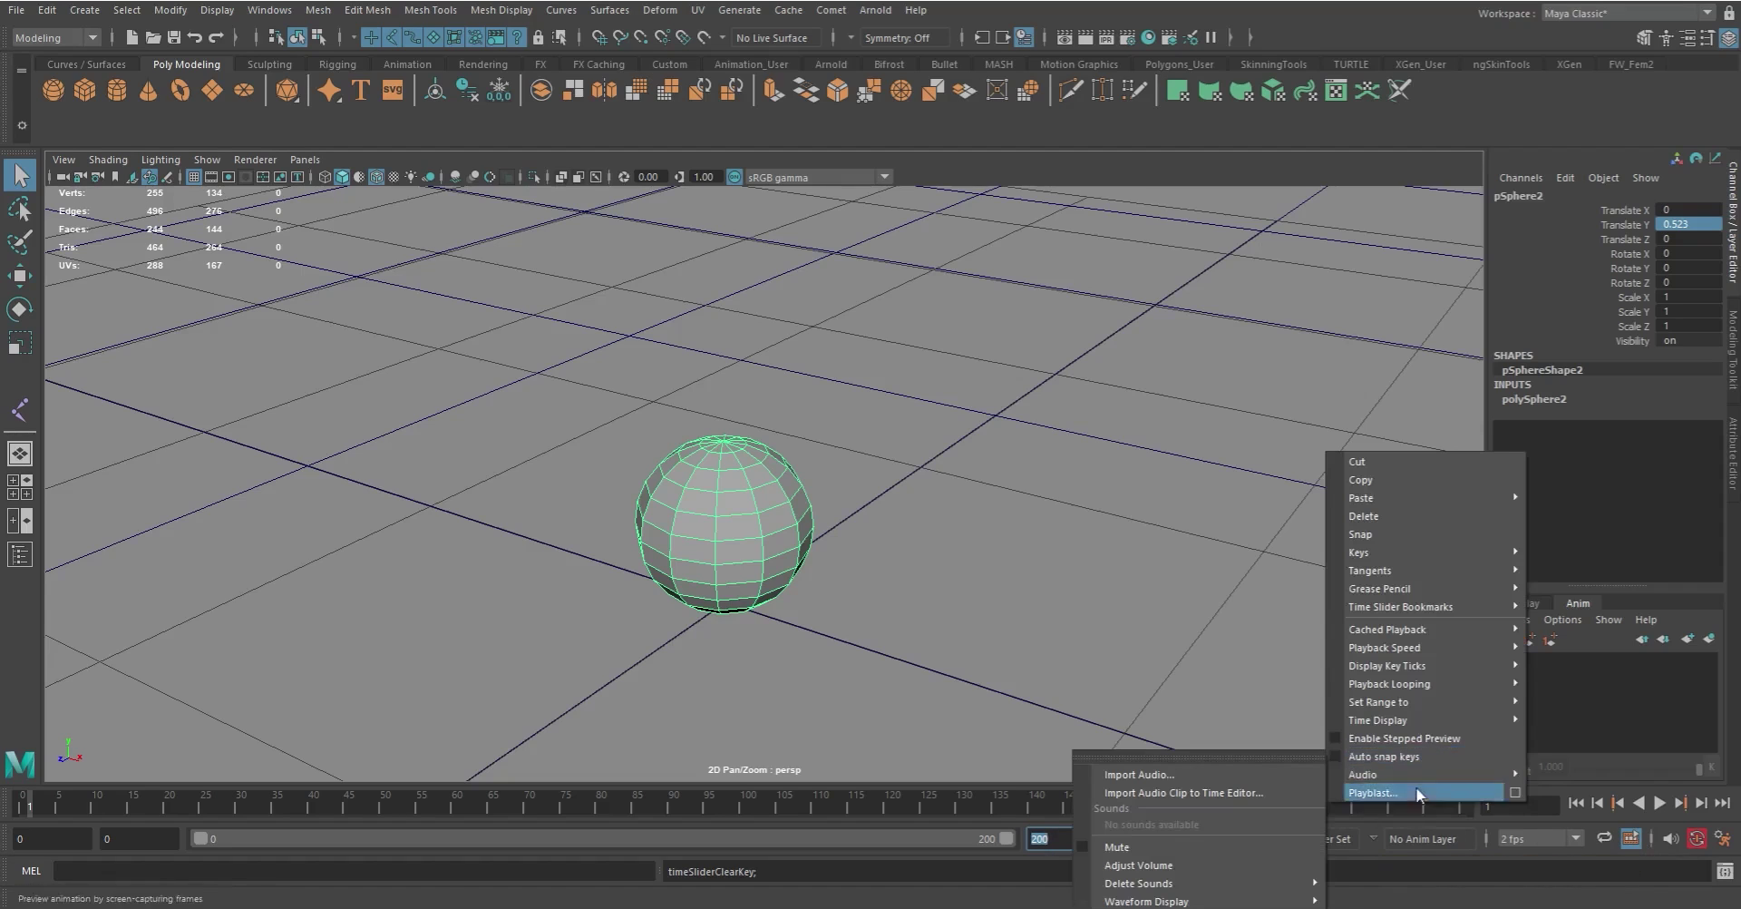
pyautogui.moveTo(1414, 689)
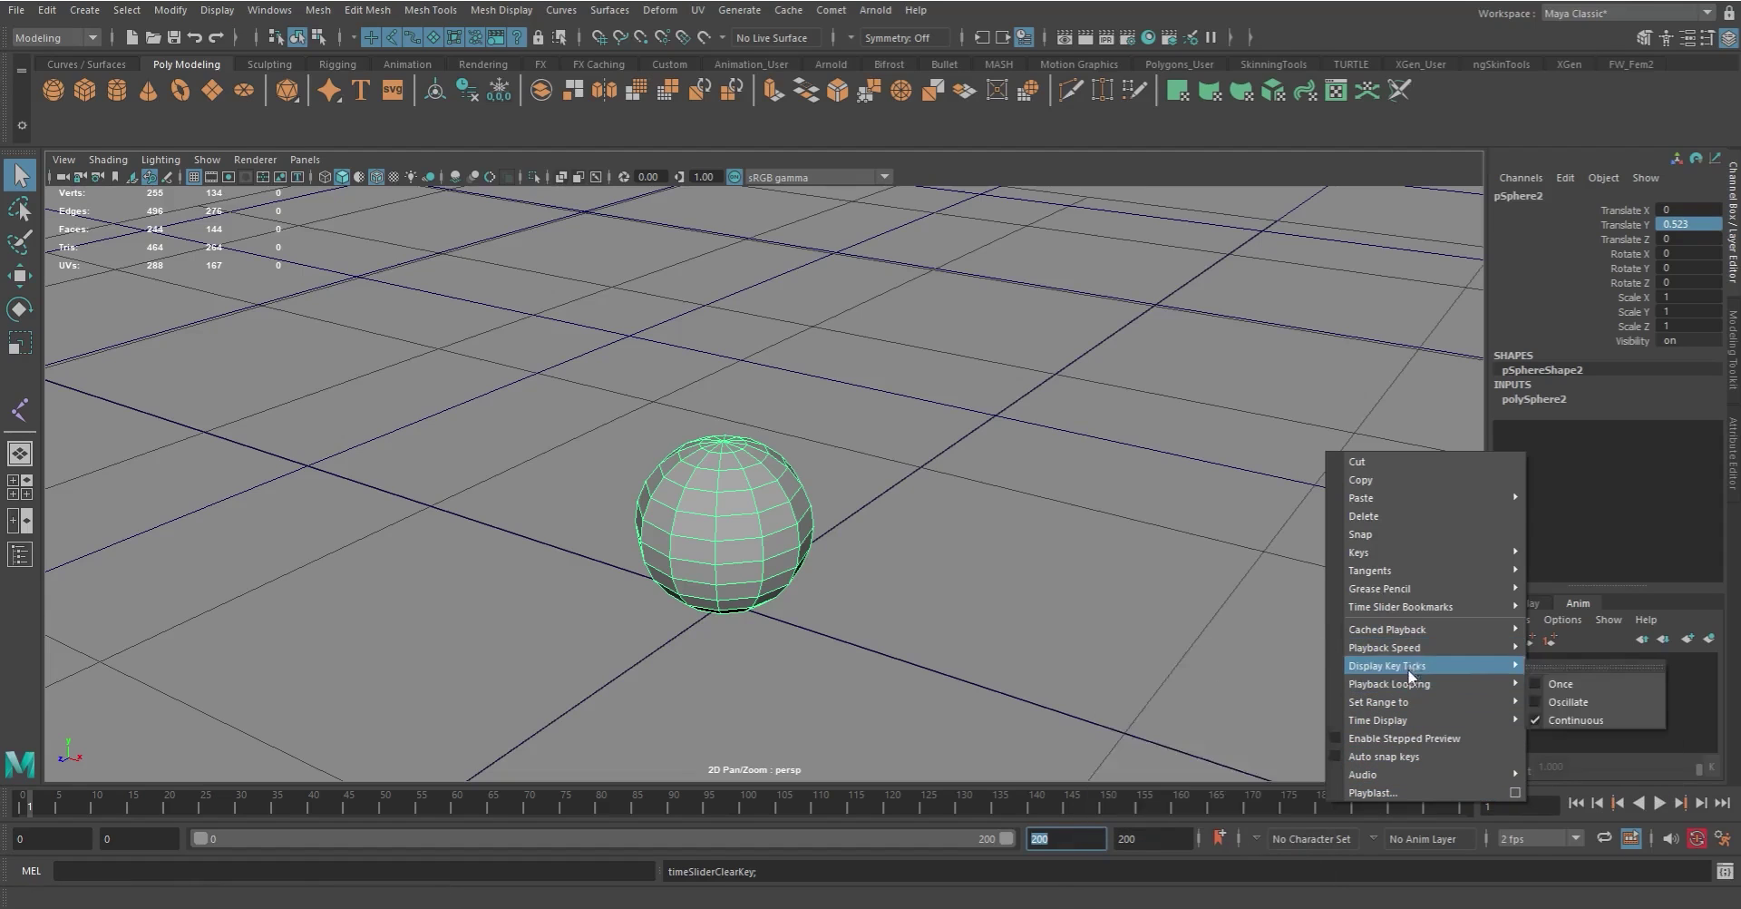
pyautogui.moveTo(1413, 638)
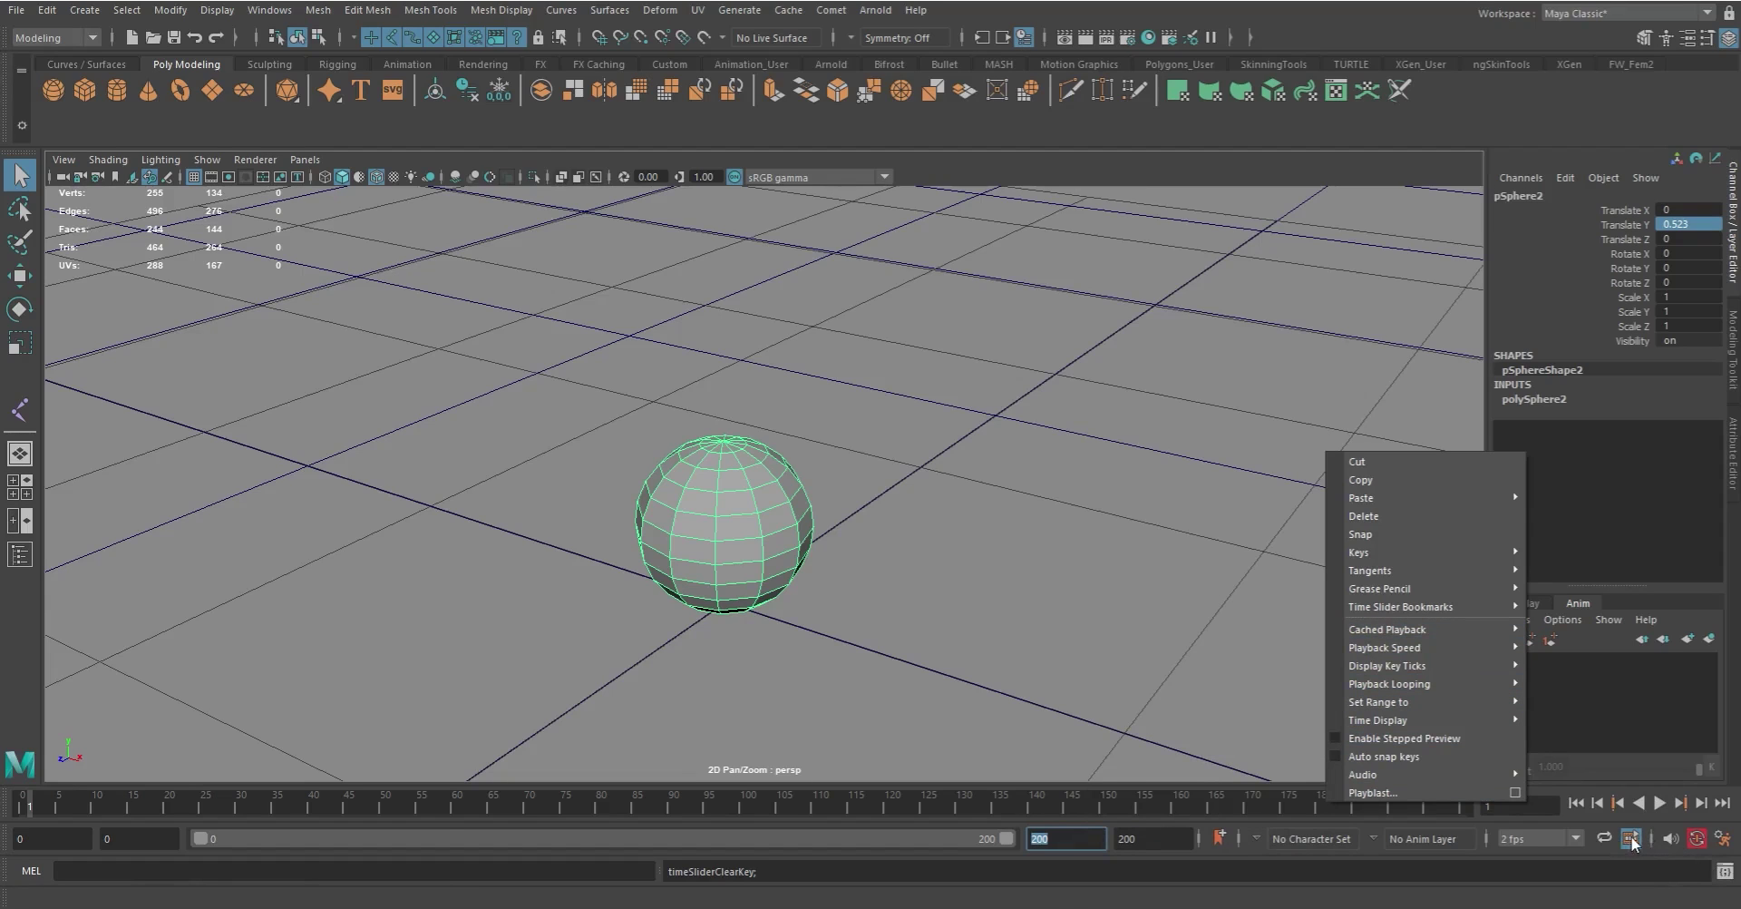
# Step: Review the sound volume control and the audio import options, including the Audio options of the timeline
pyautogui.click(1670, 842)
pyautogui.moveTo(1673, 842)
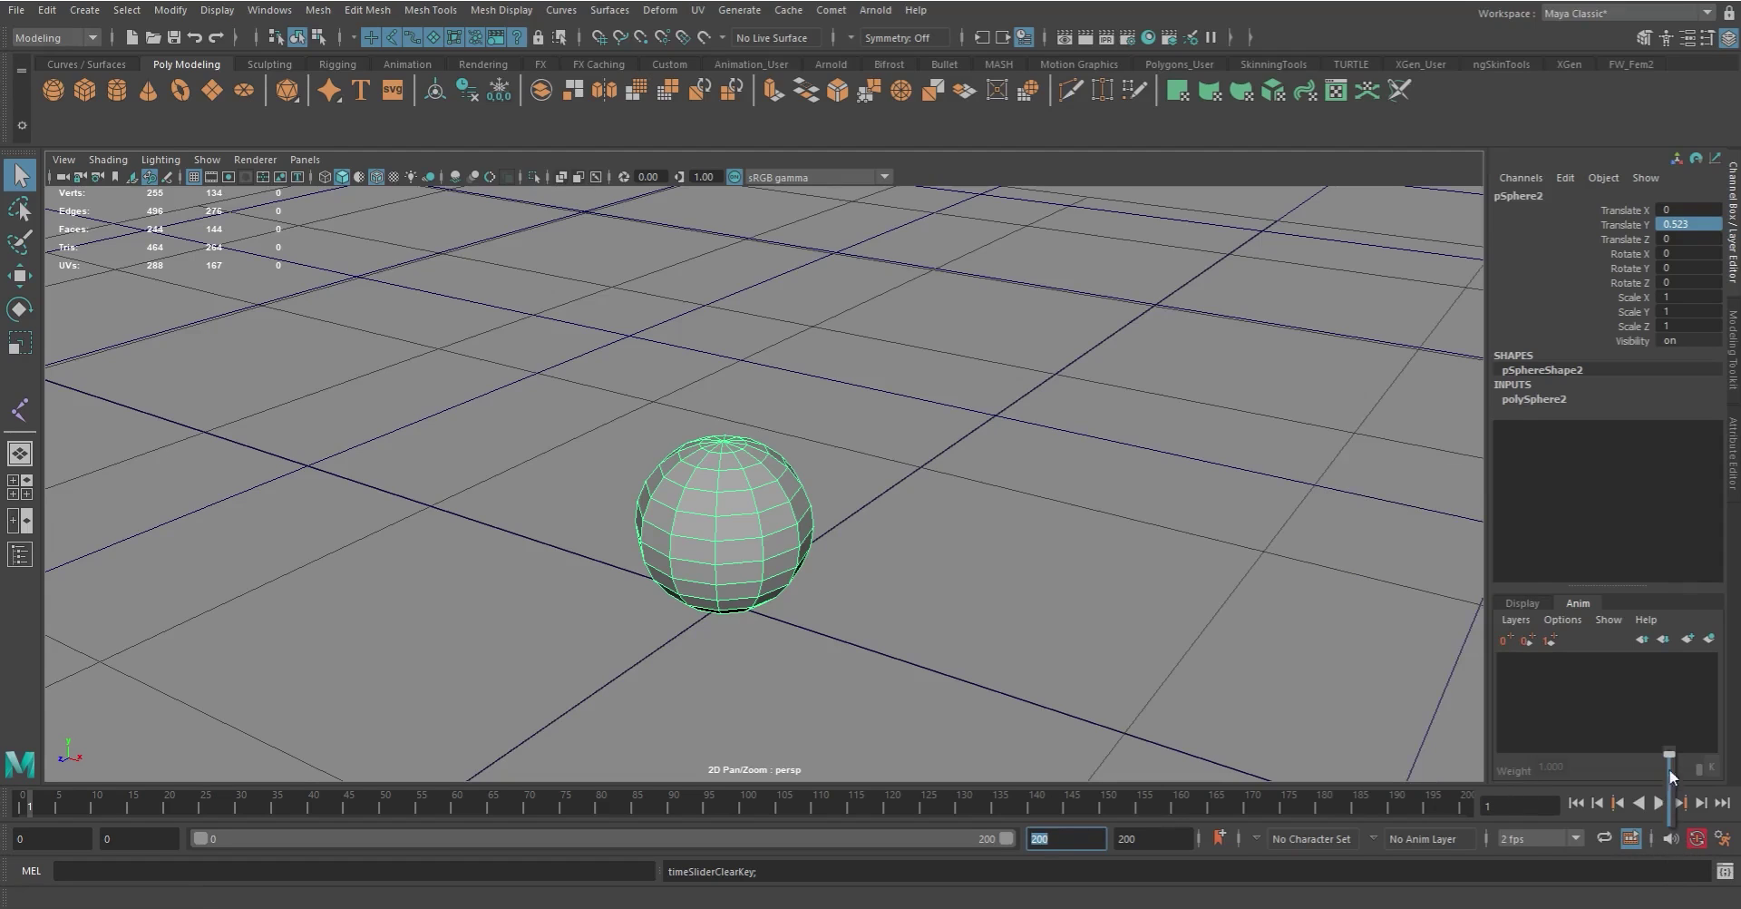
pyautogui.rightClick(1669, 838)
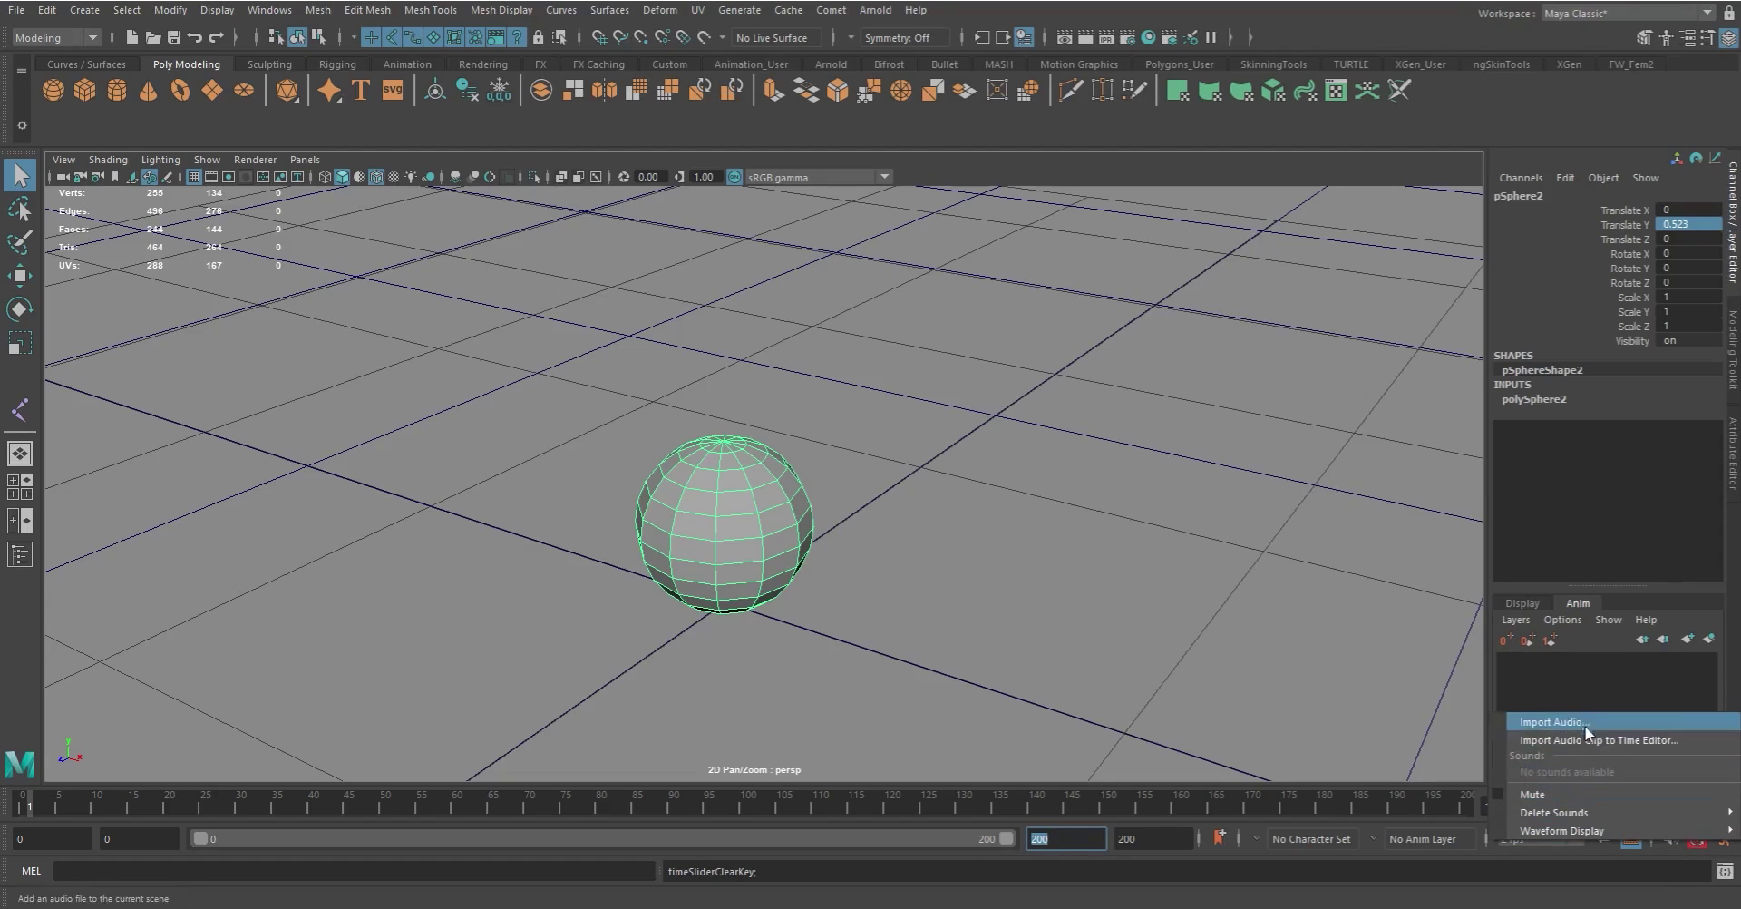
pyautogui.rightClick(1226, 797)
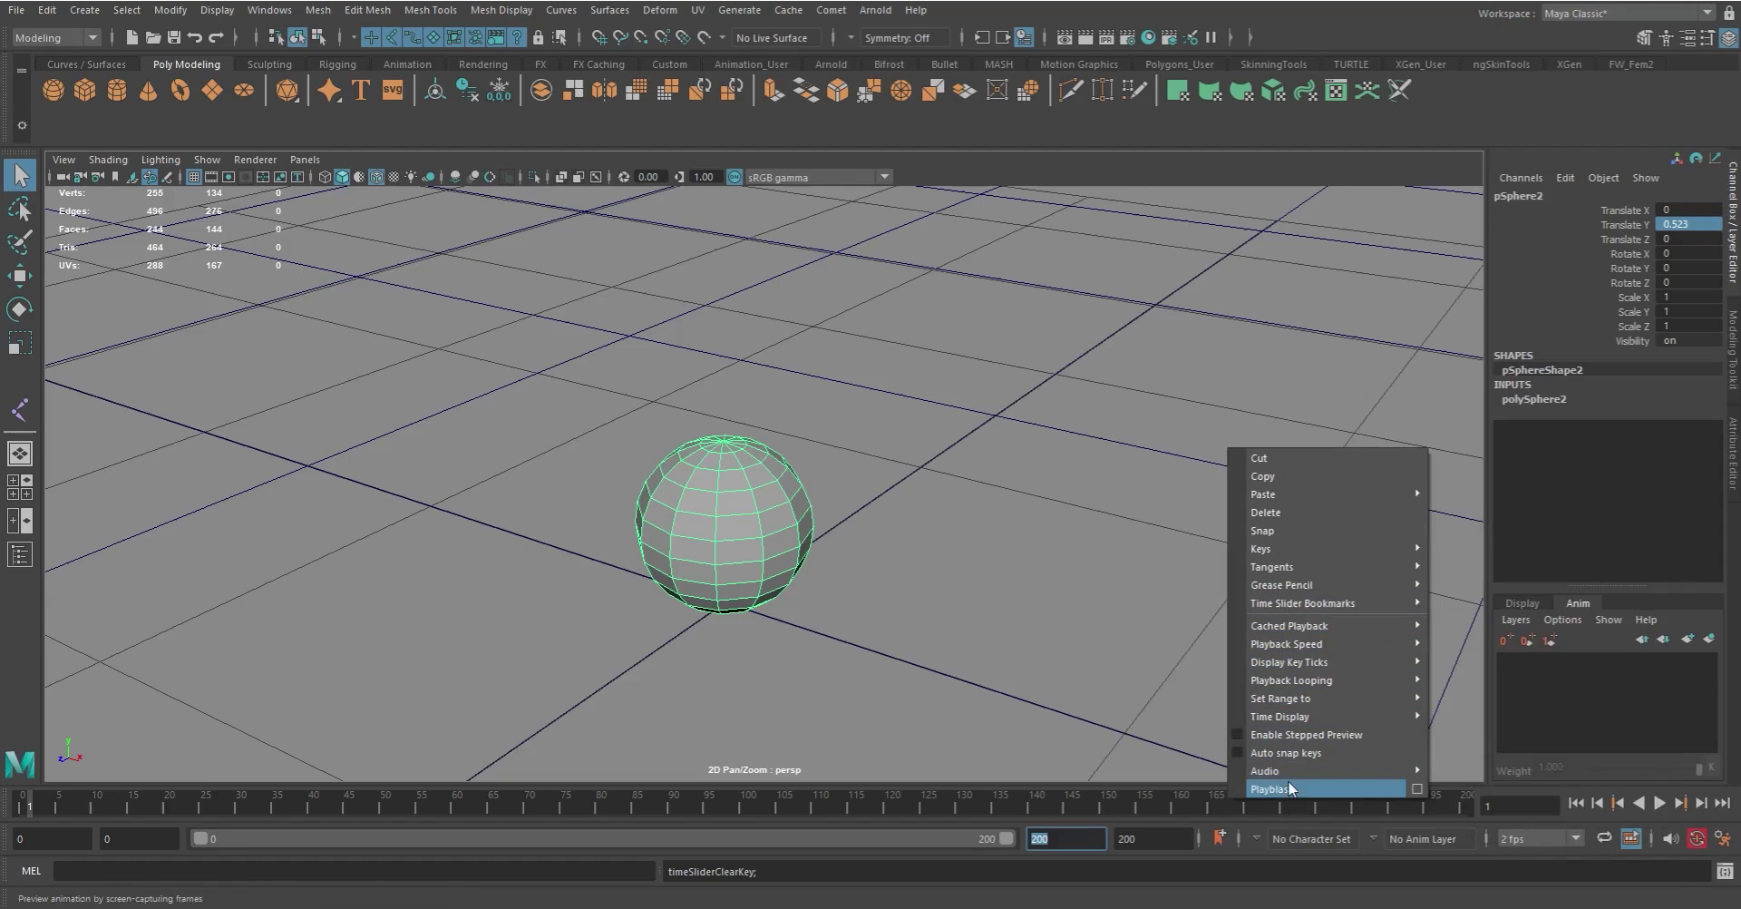
pyautogui.moveTo(1286, 769)
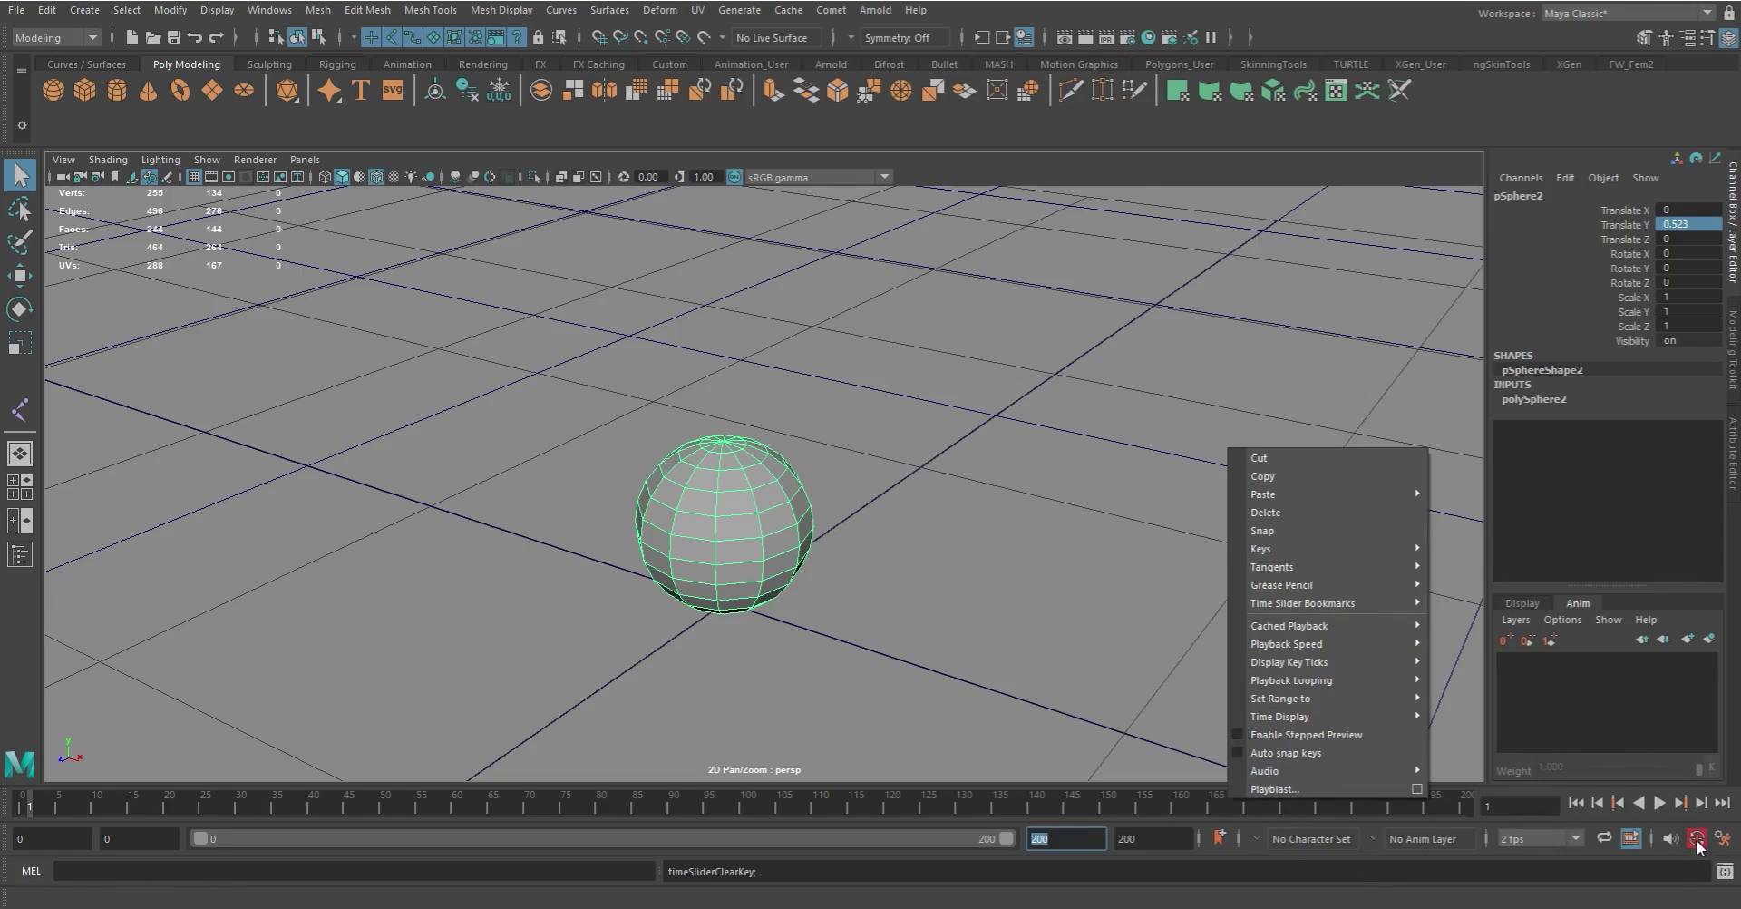
pyautogui.click(1353, 375)
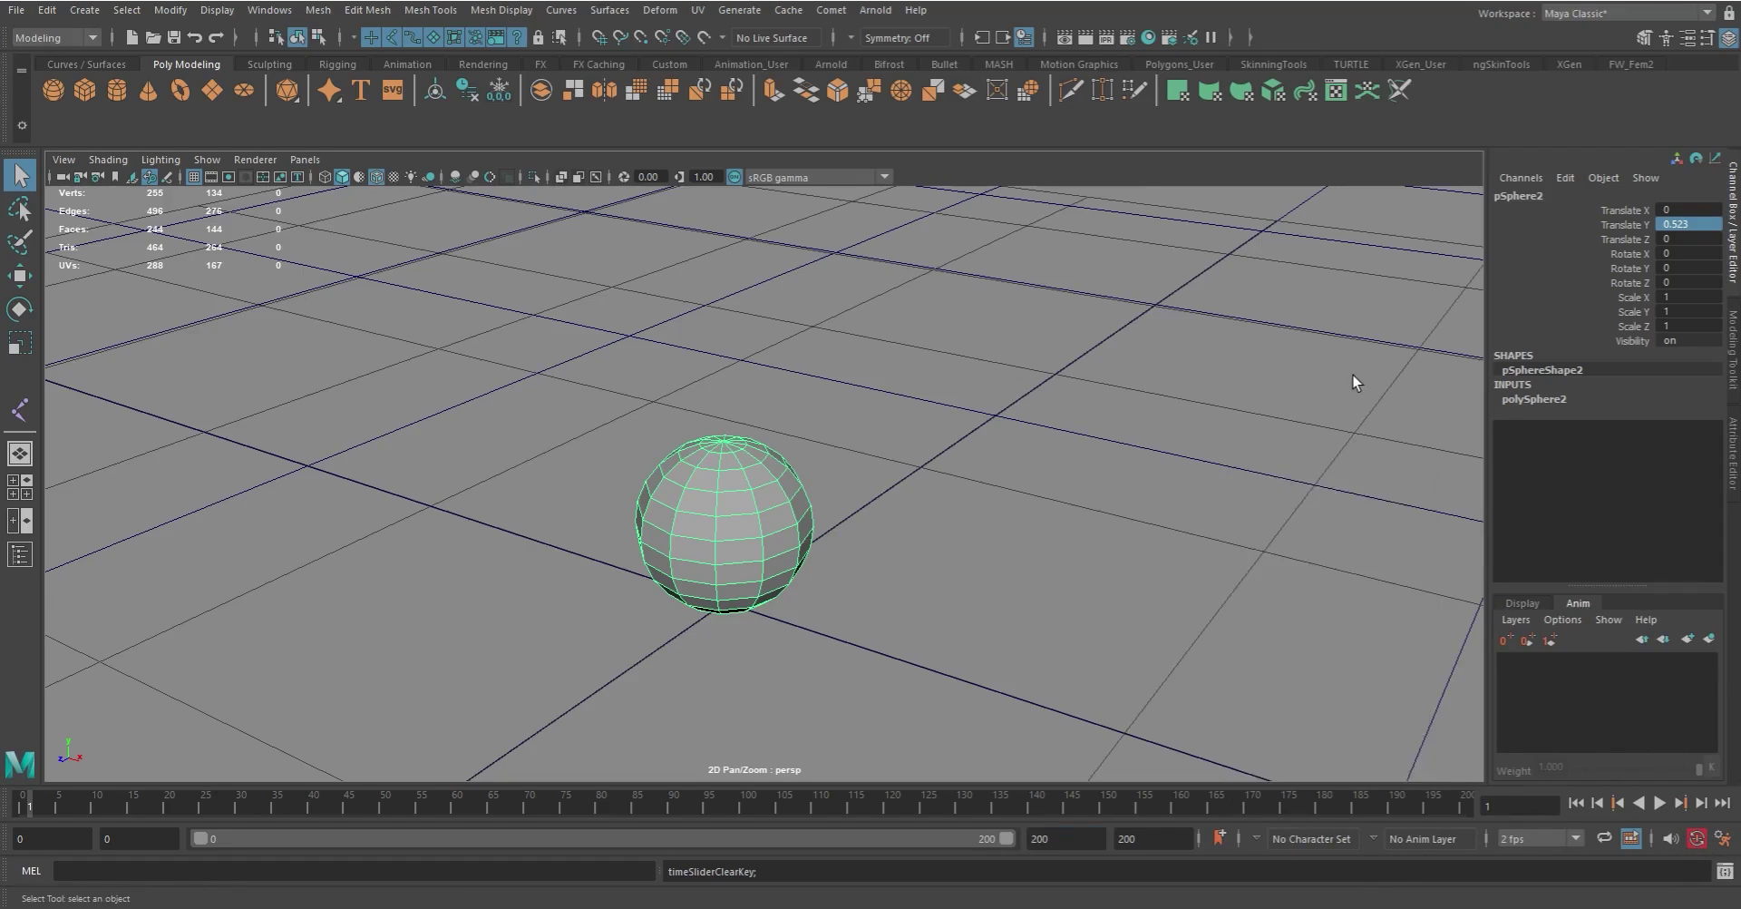
# Step: View the Time Slider category of the animation preferences and close the Preferences window
pyautogui.click(1697, 838)
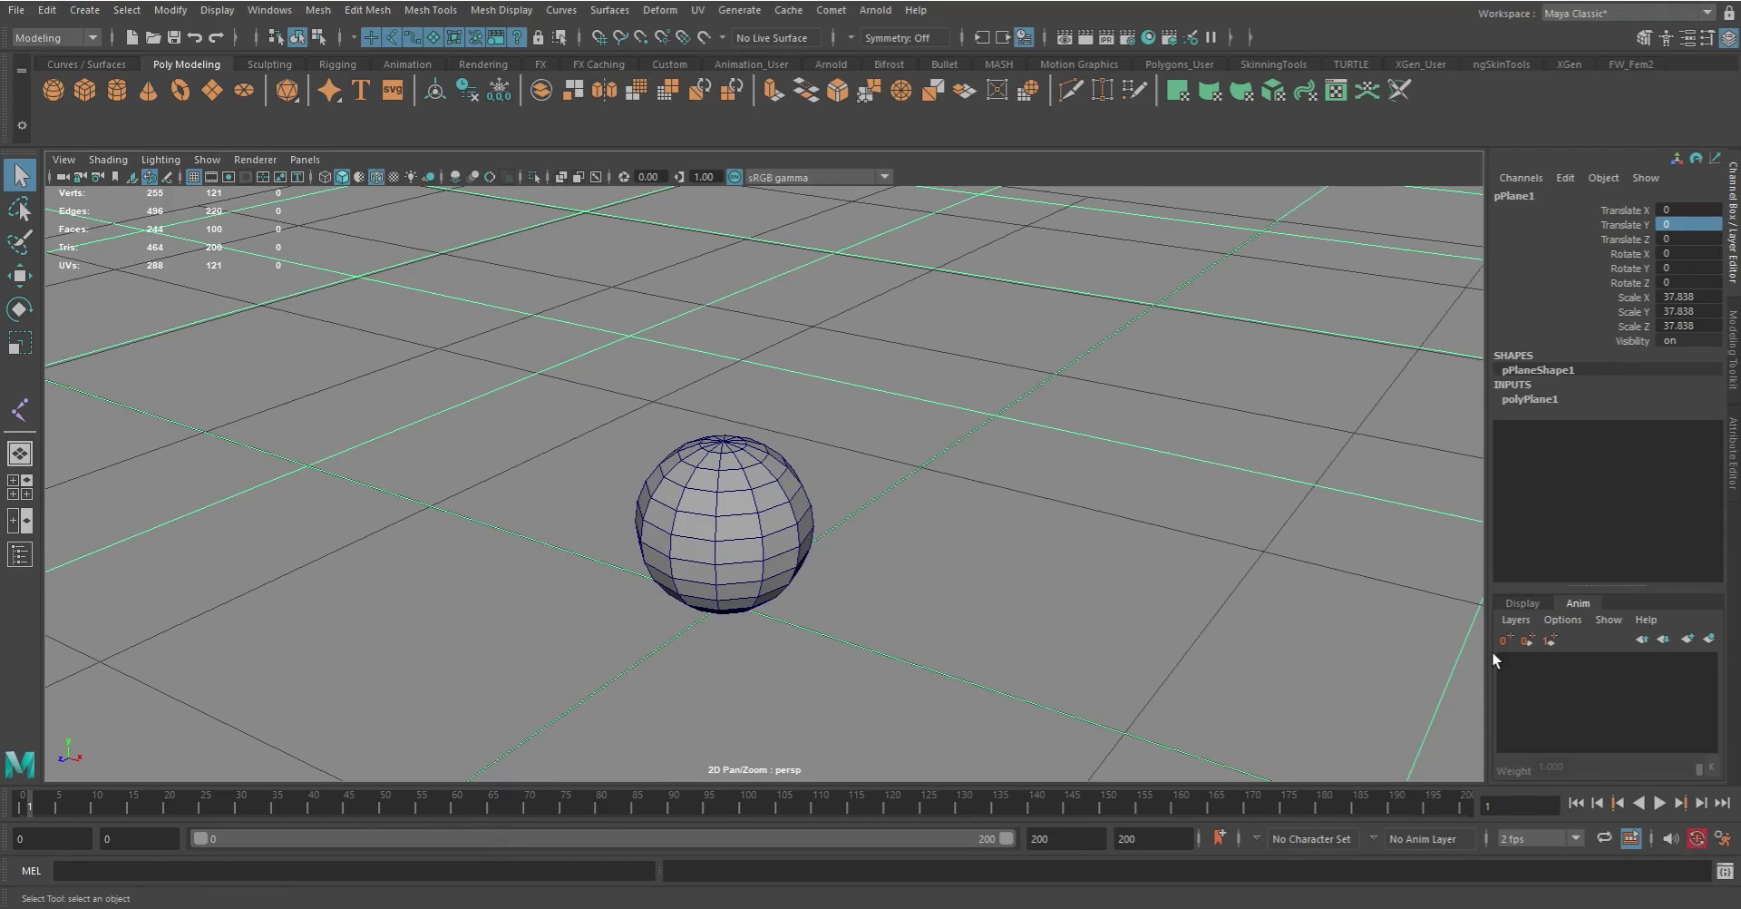
pyautogui.click(1727, 844)
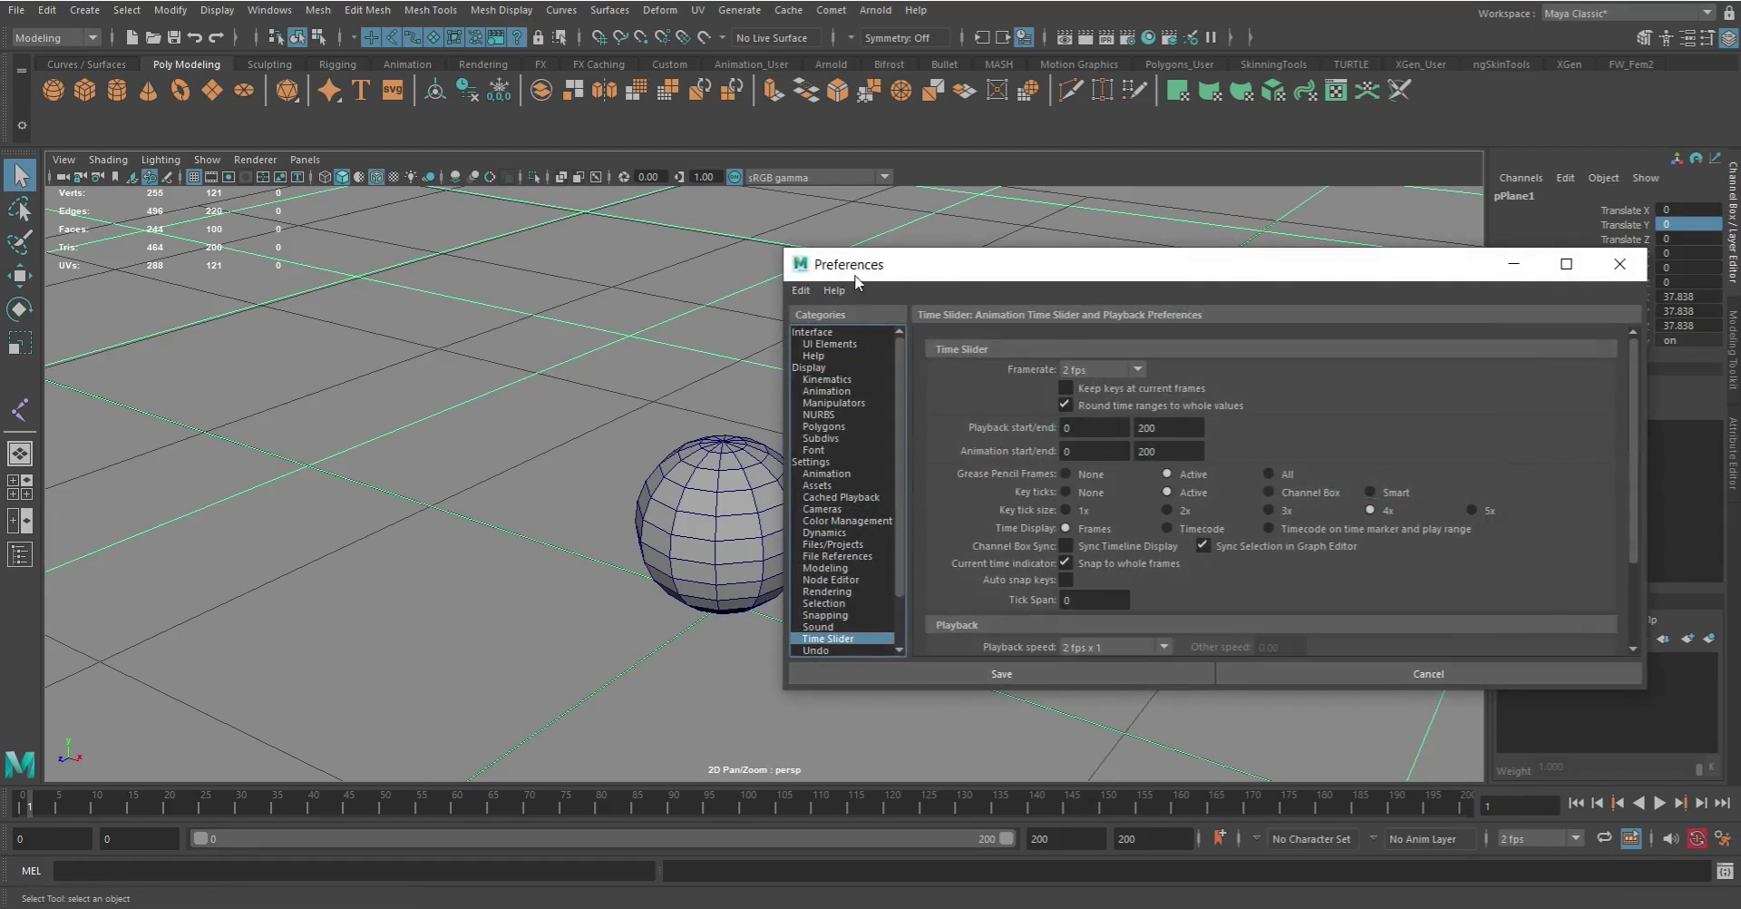
pyautogui.moveTo(957, 264); pyautogui.dragTo(839, 269)
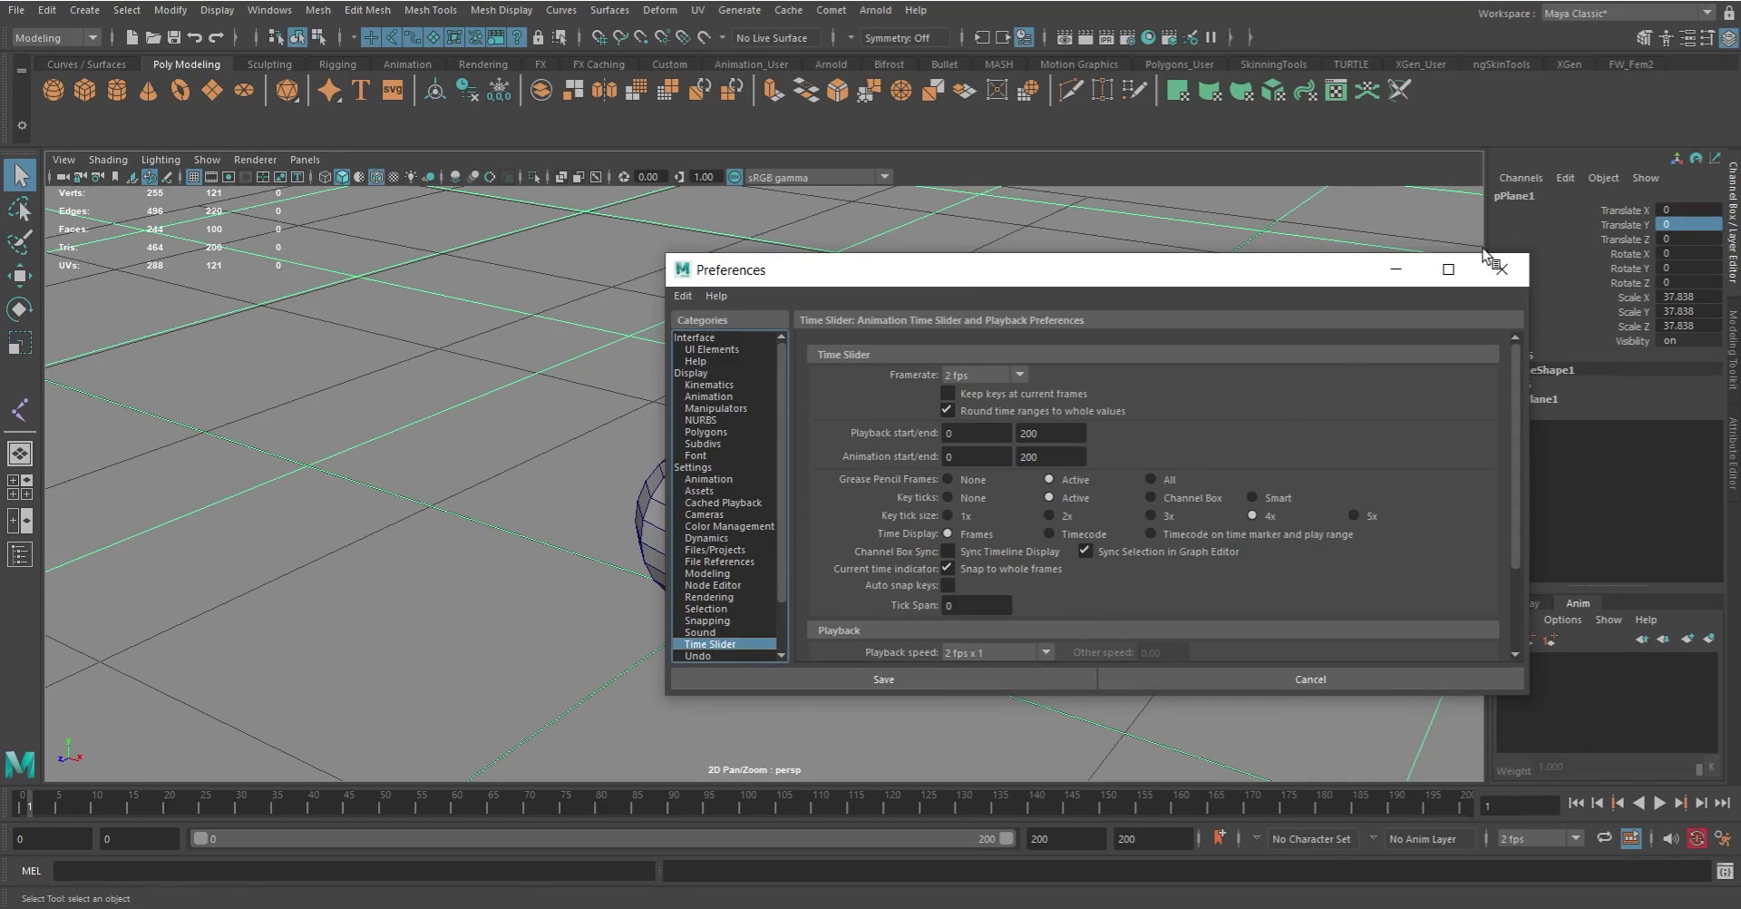
pyautogui.click(1502, 269)
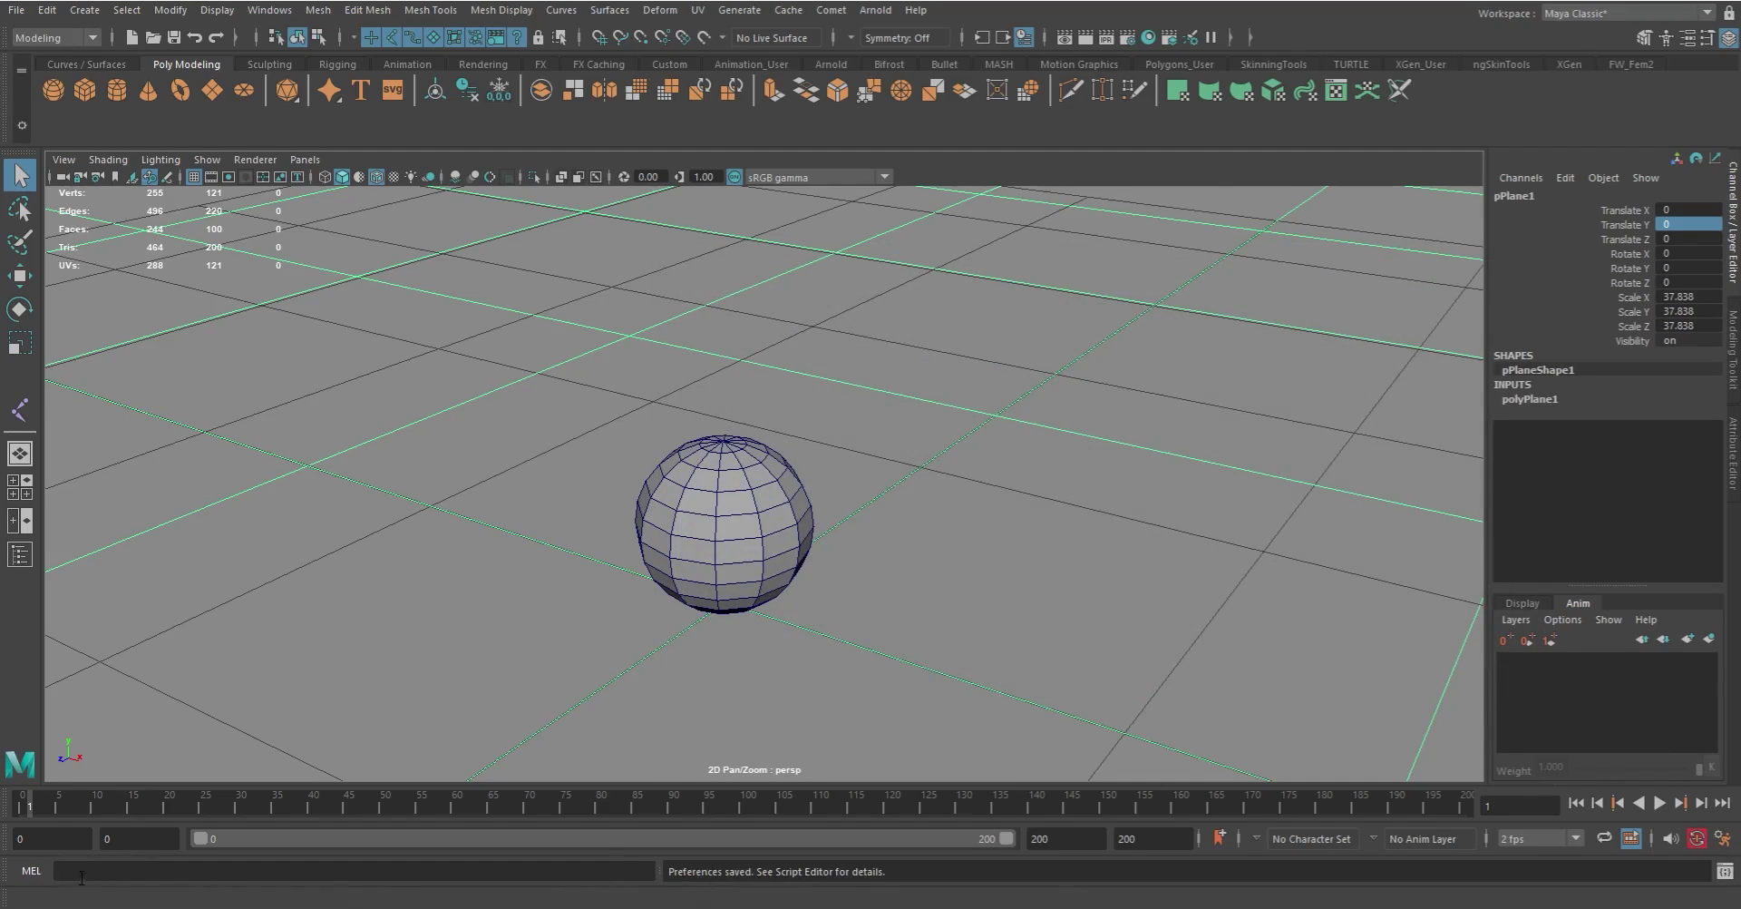
# Step: Switch the command line language to Python and back to MEL
pyautogui.click(30, 870)
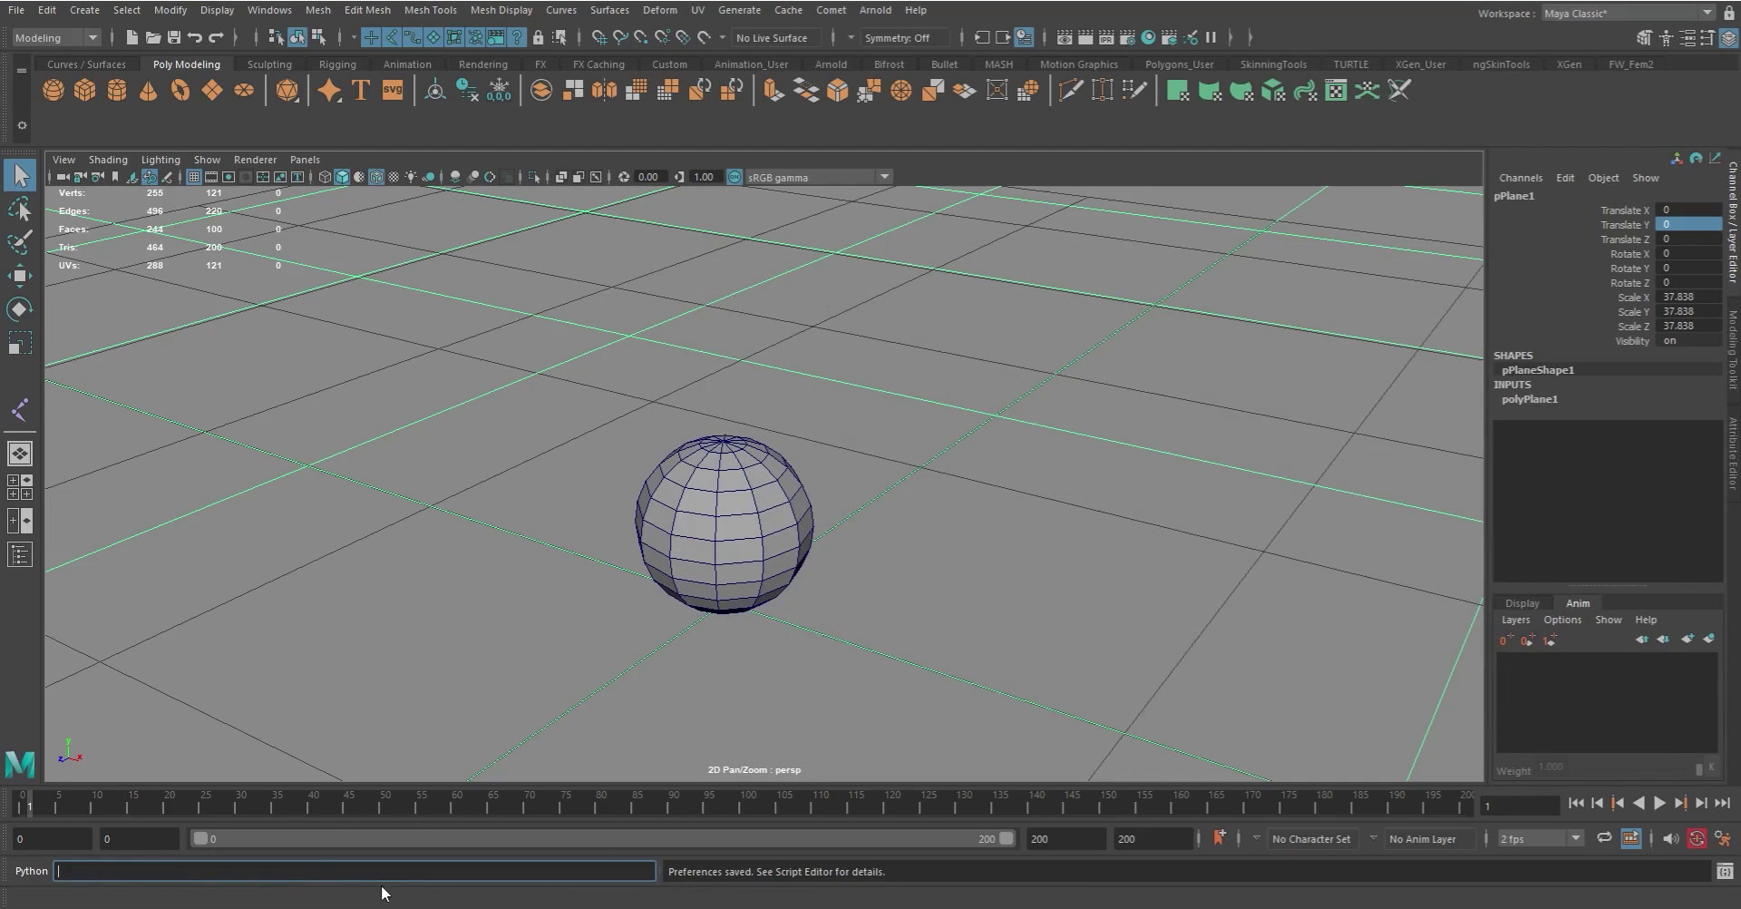
pyautogui.click(32, 873)
# Step: Select the sphere, move it about 1.58 cm along the X axis, and undo the move
pyautogui.click(738, 541)
pyautogui.press('w')
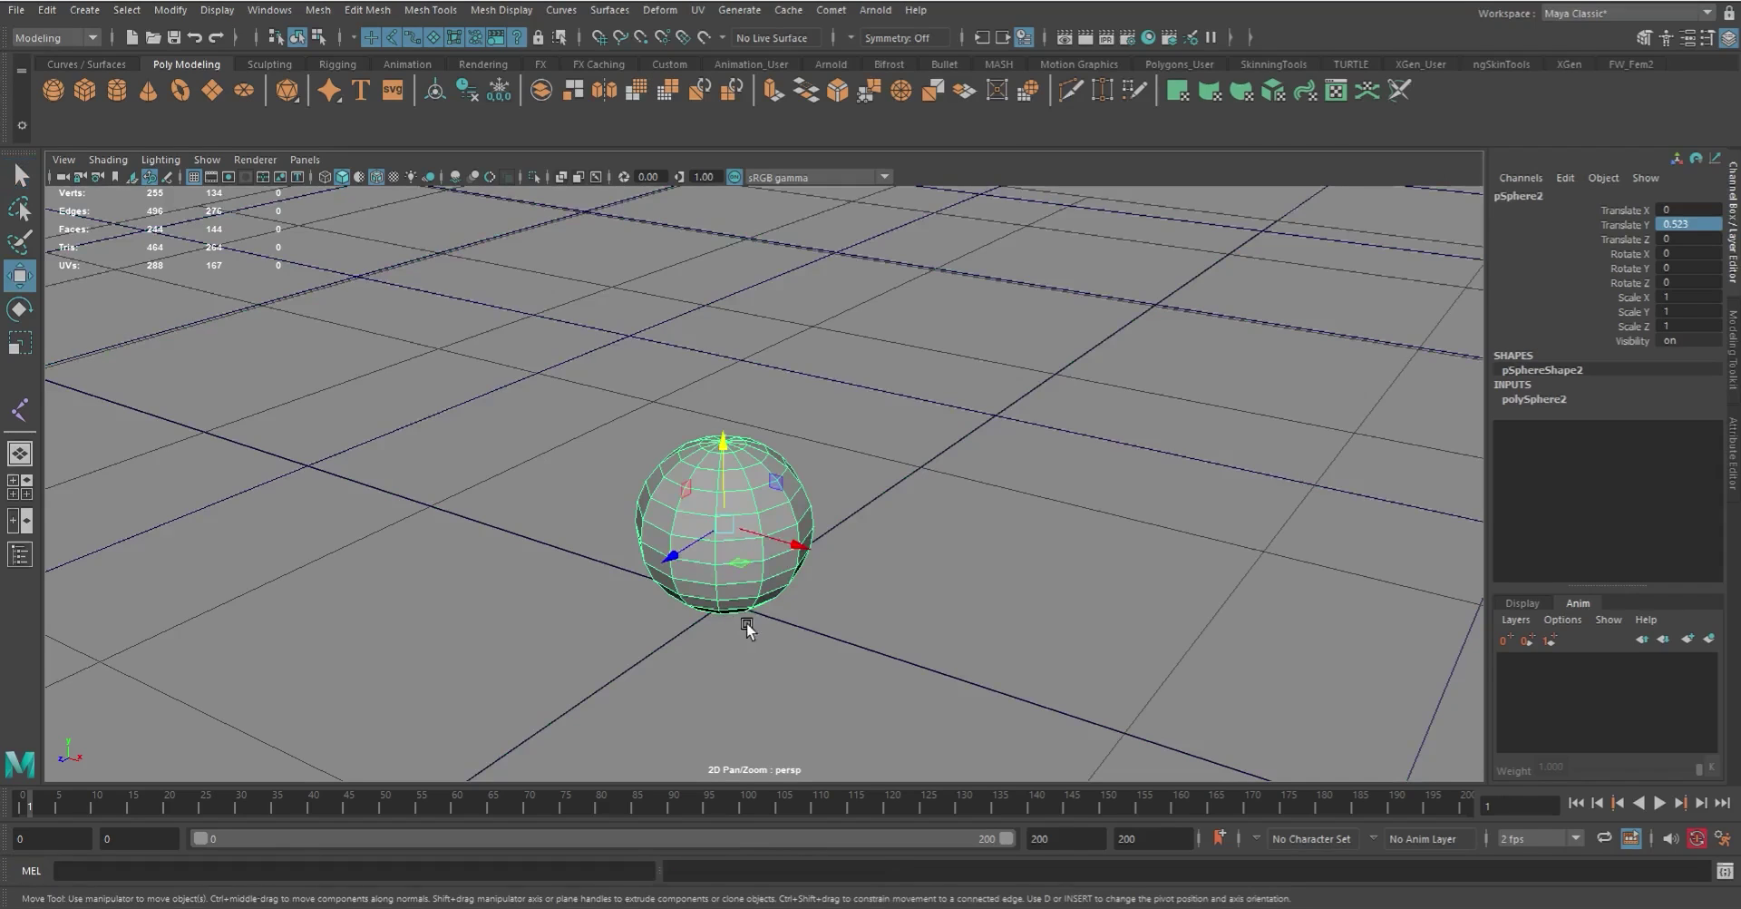
pyautogui.moveTo(799, 541); pyautogui.dragTo(1052, 618)
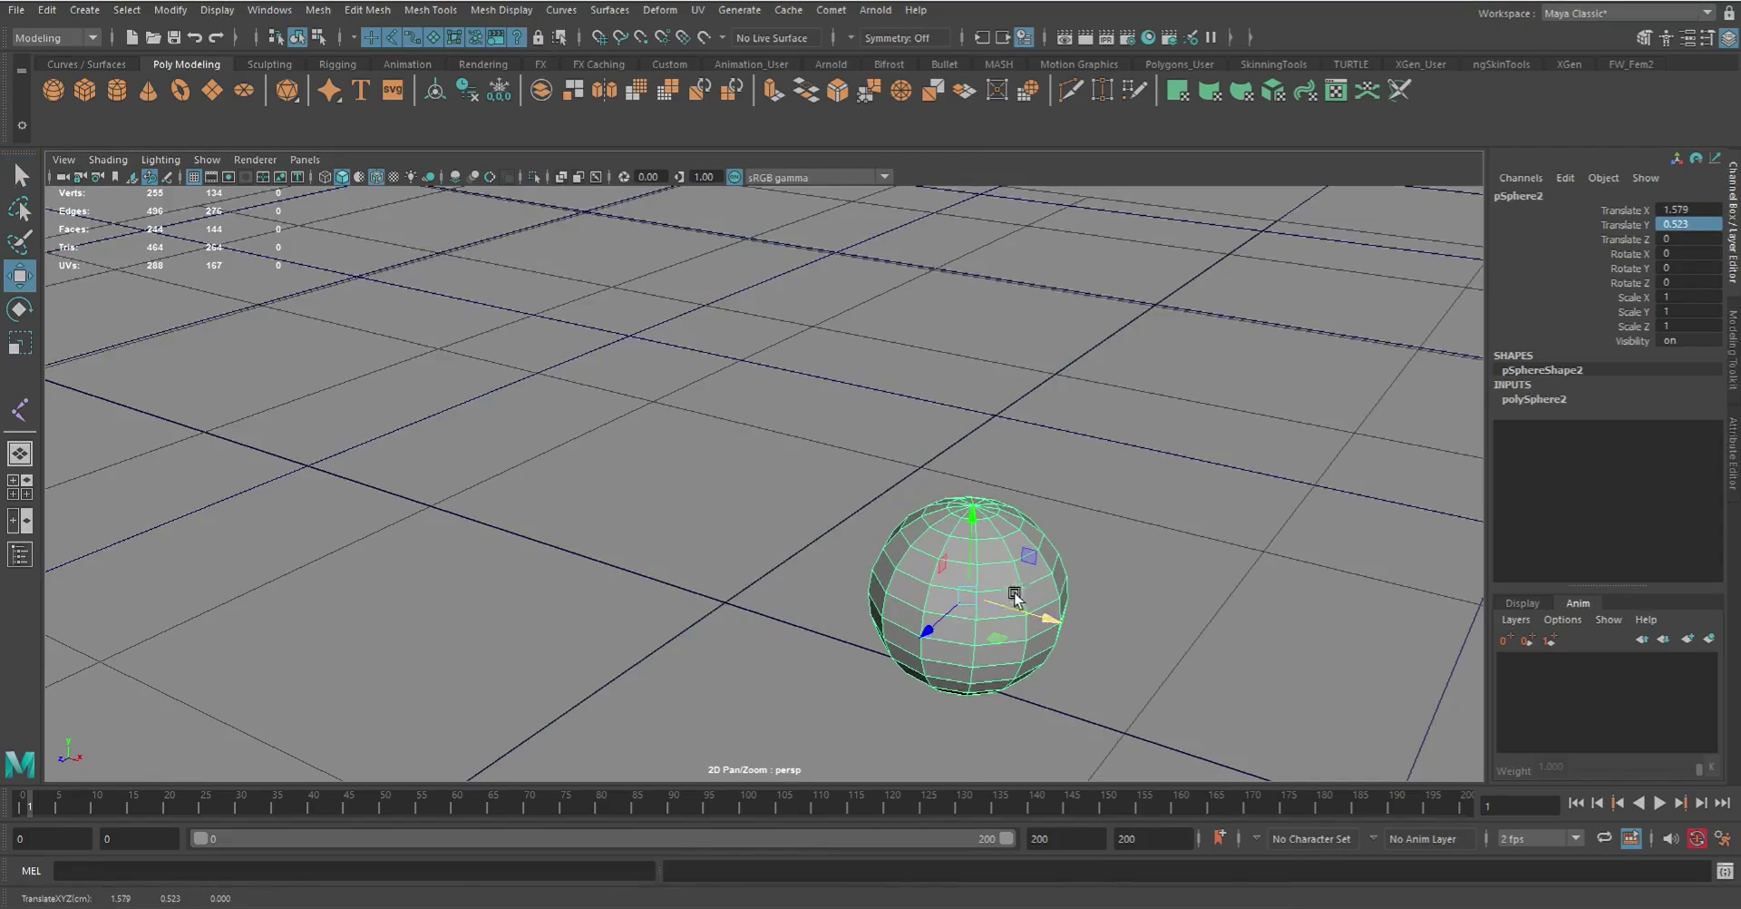
pyautogui.hotkey('ctrl', 'z')
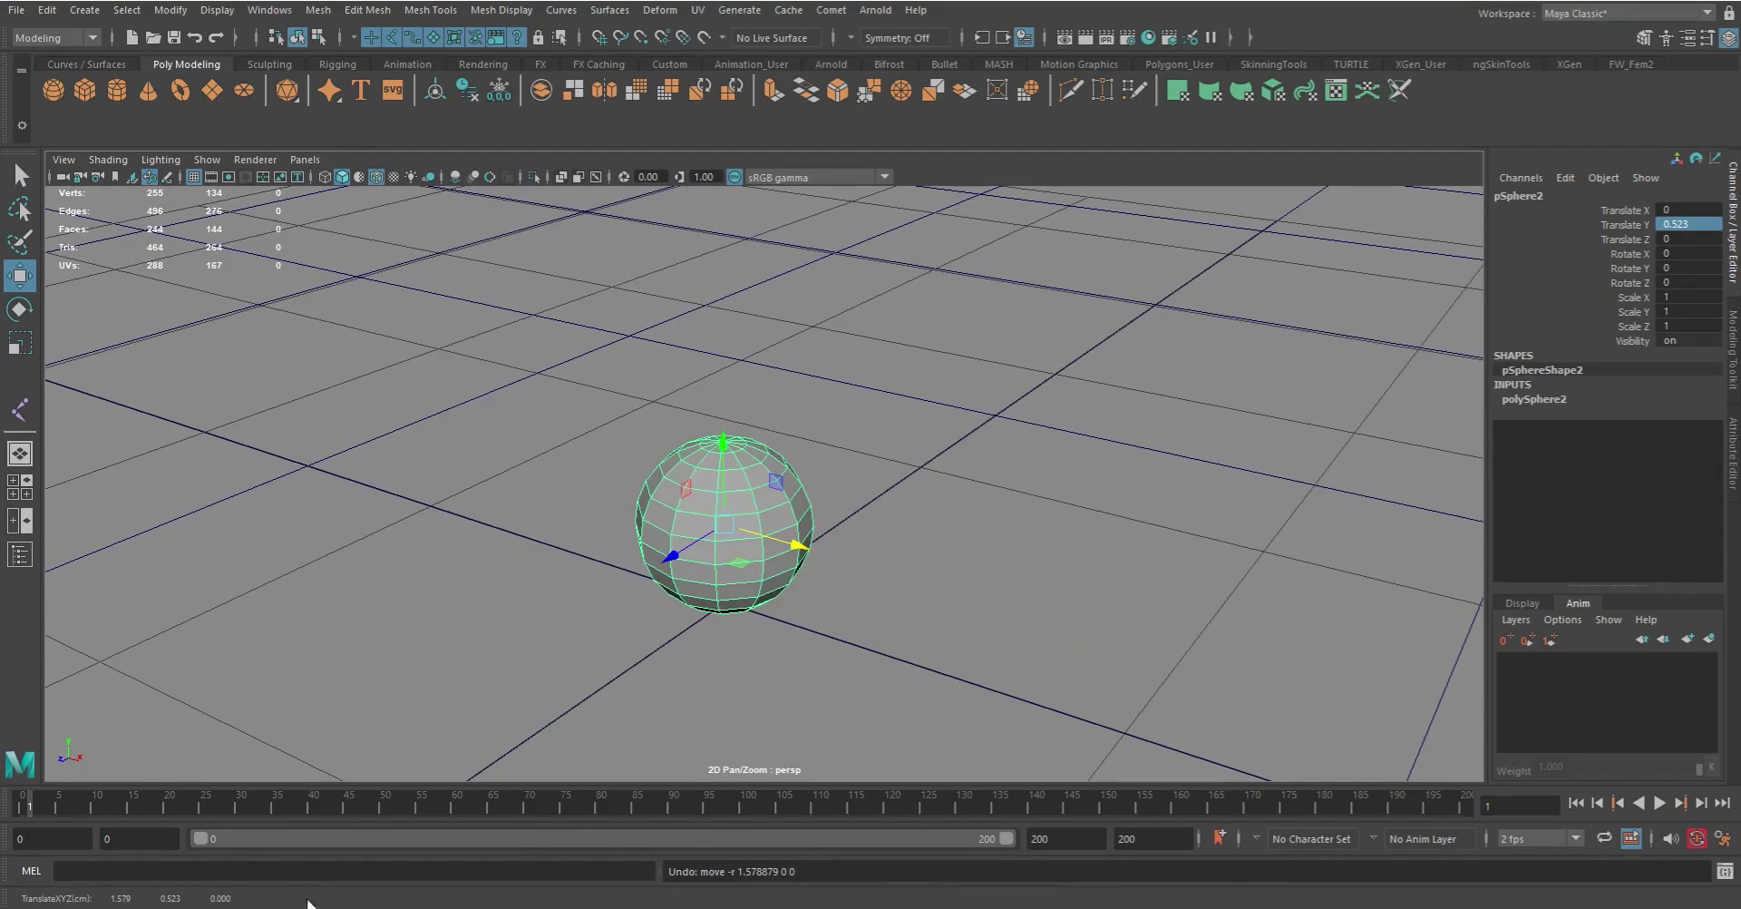
# Step: Try to run the MEL command "translate 2" on the sphere and dismiss the Stack Trace window
pyautogui.click(182, 872)
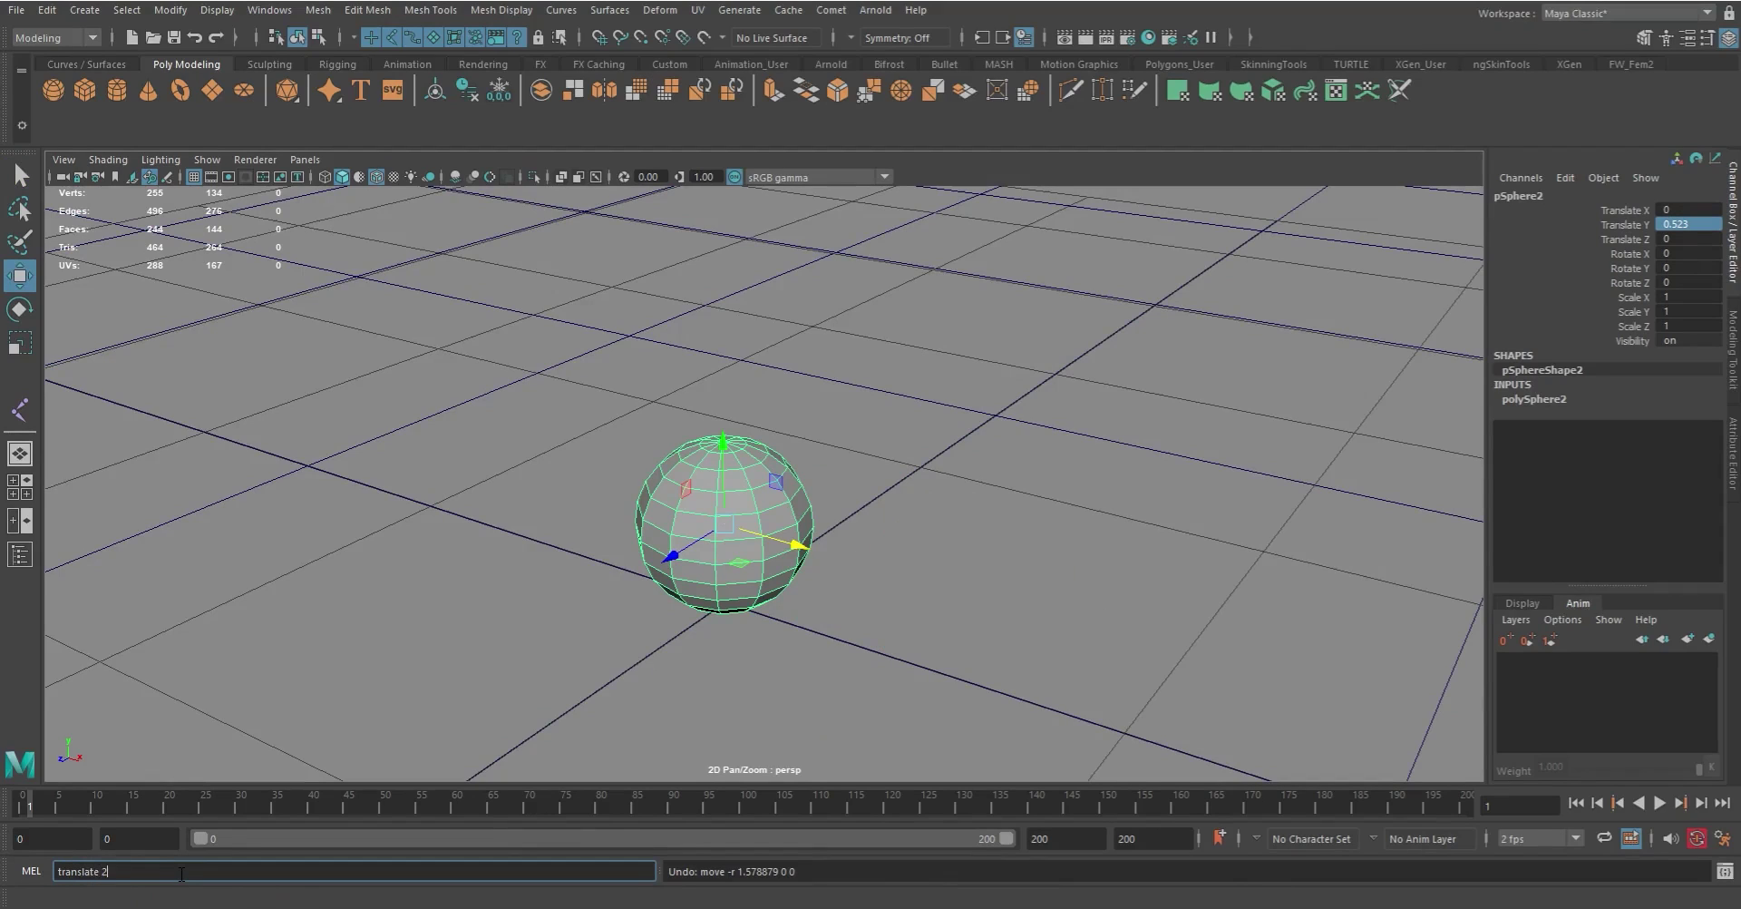
pyautogui.write('translate 2')
pyautogui.press('Return')
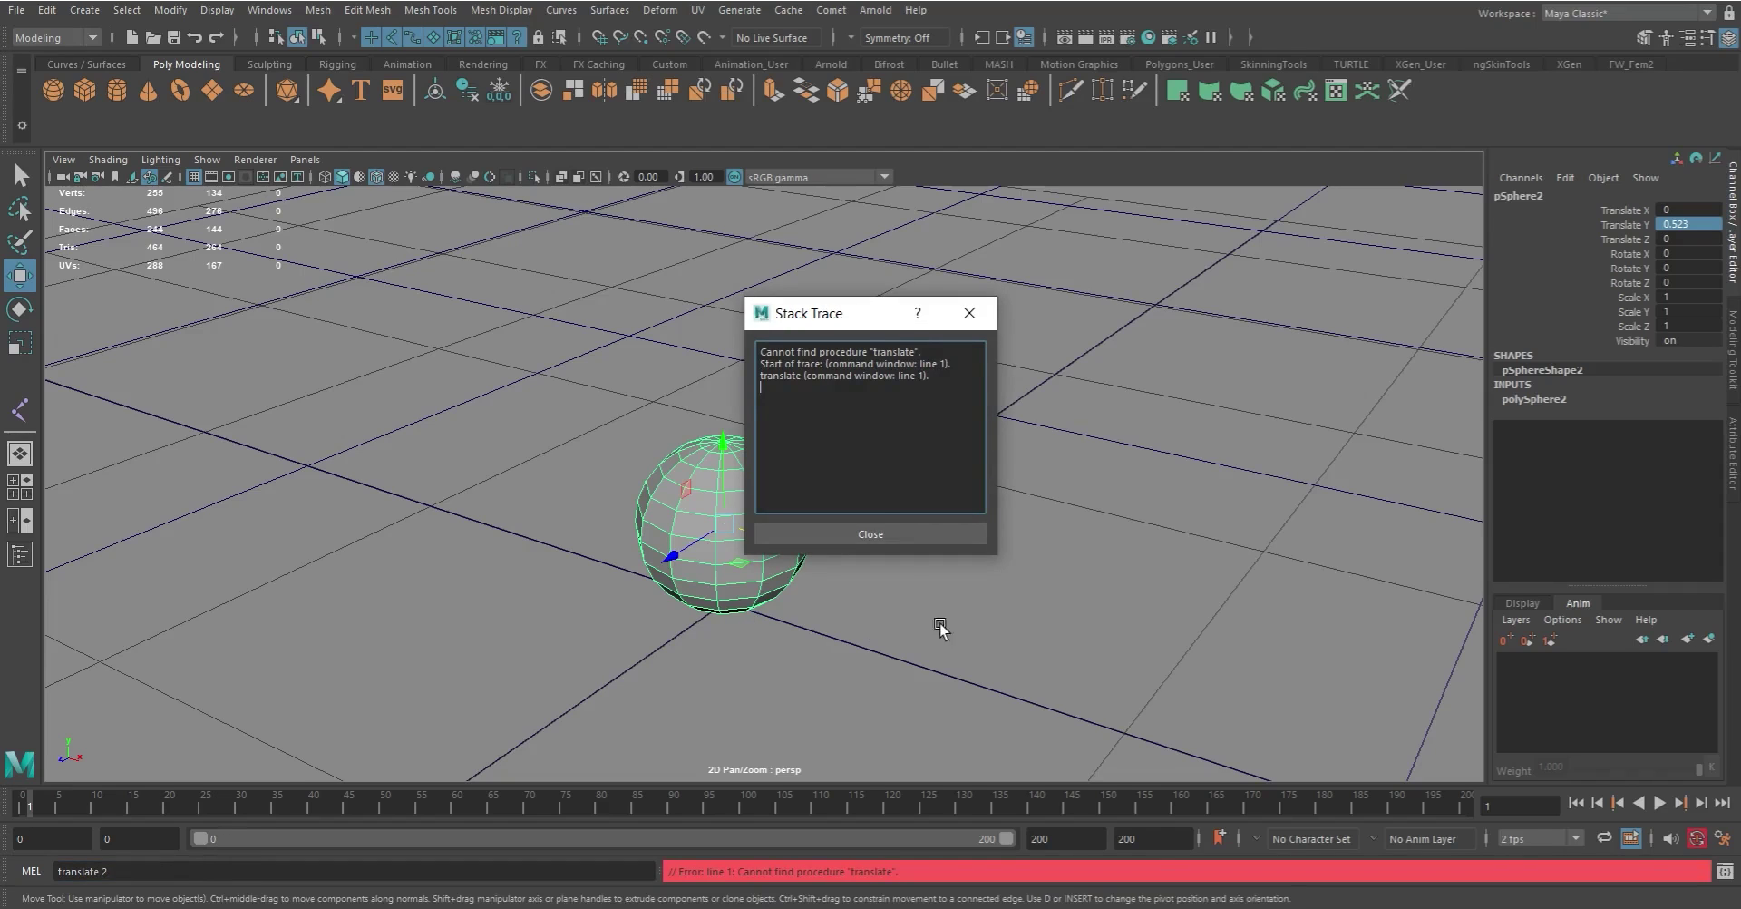
pyautogui.click(871, 533)
# Step: Try the MEL command with an X inserted as "translatXe 2" and dismiss the Stack Trace window
pyautogui.click(95, 872)
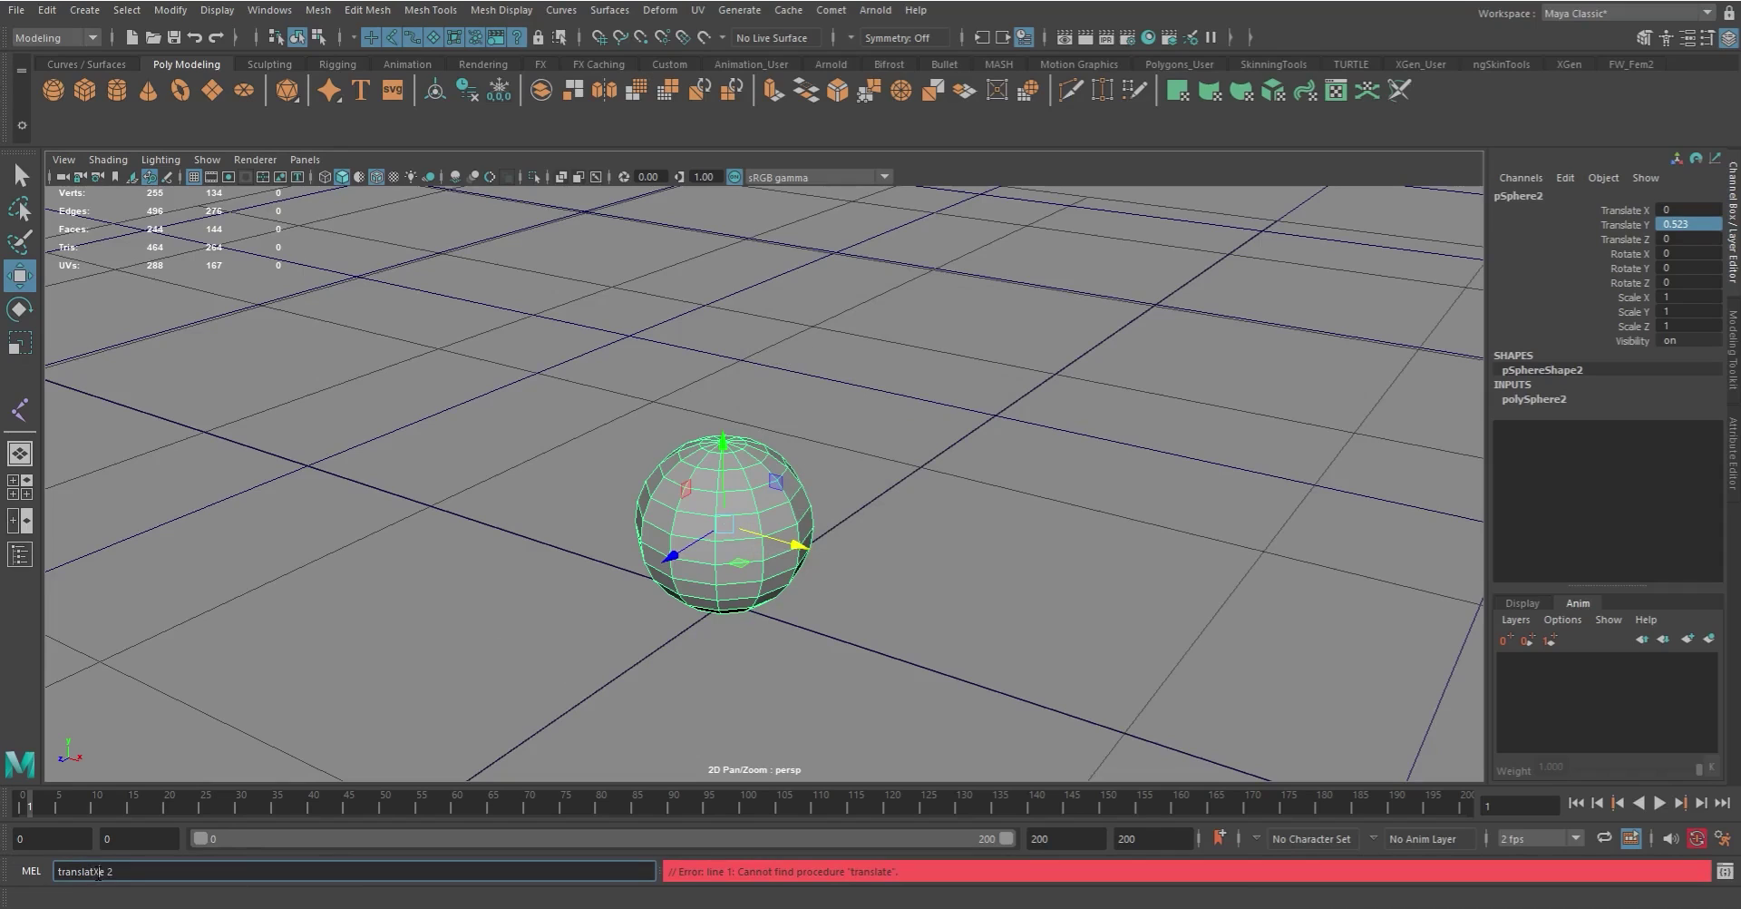
pyautogui.write('X')
pyautogui.press('Return')
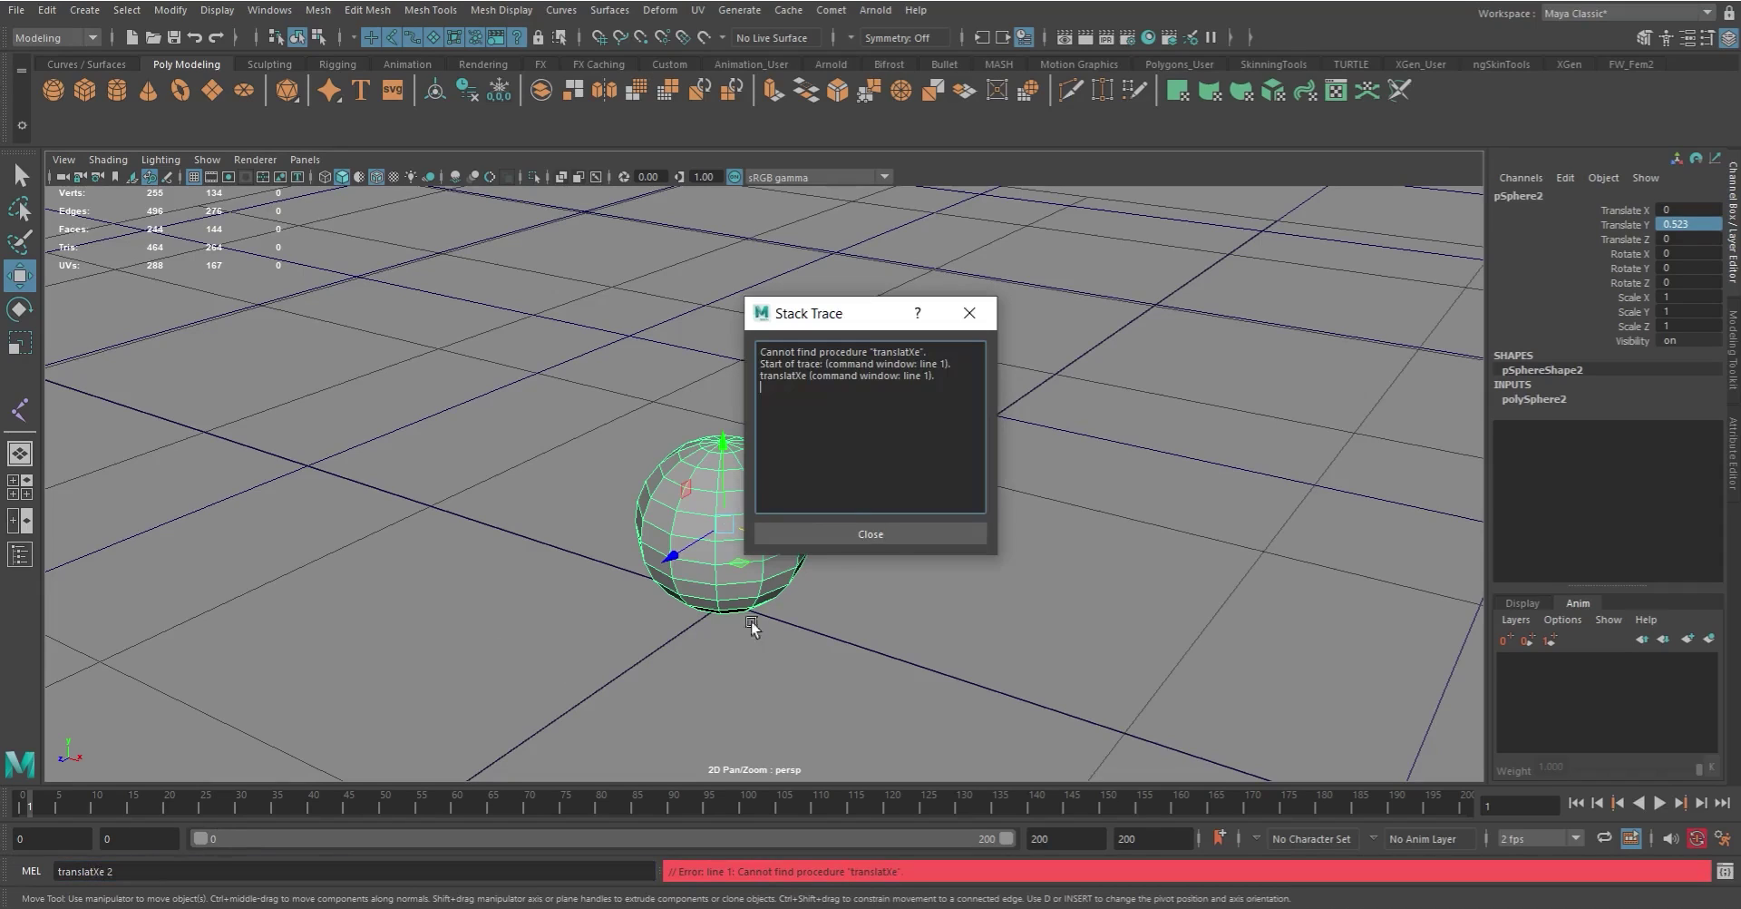
pyautogui.click(874, 535)
# Step: Try the MEL command corrected to "translateX 2", dismiss the Stack Trace window, and clear the command line
pyautogui.click(95, 872)
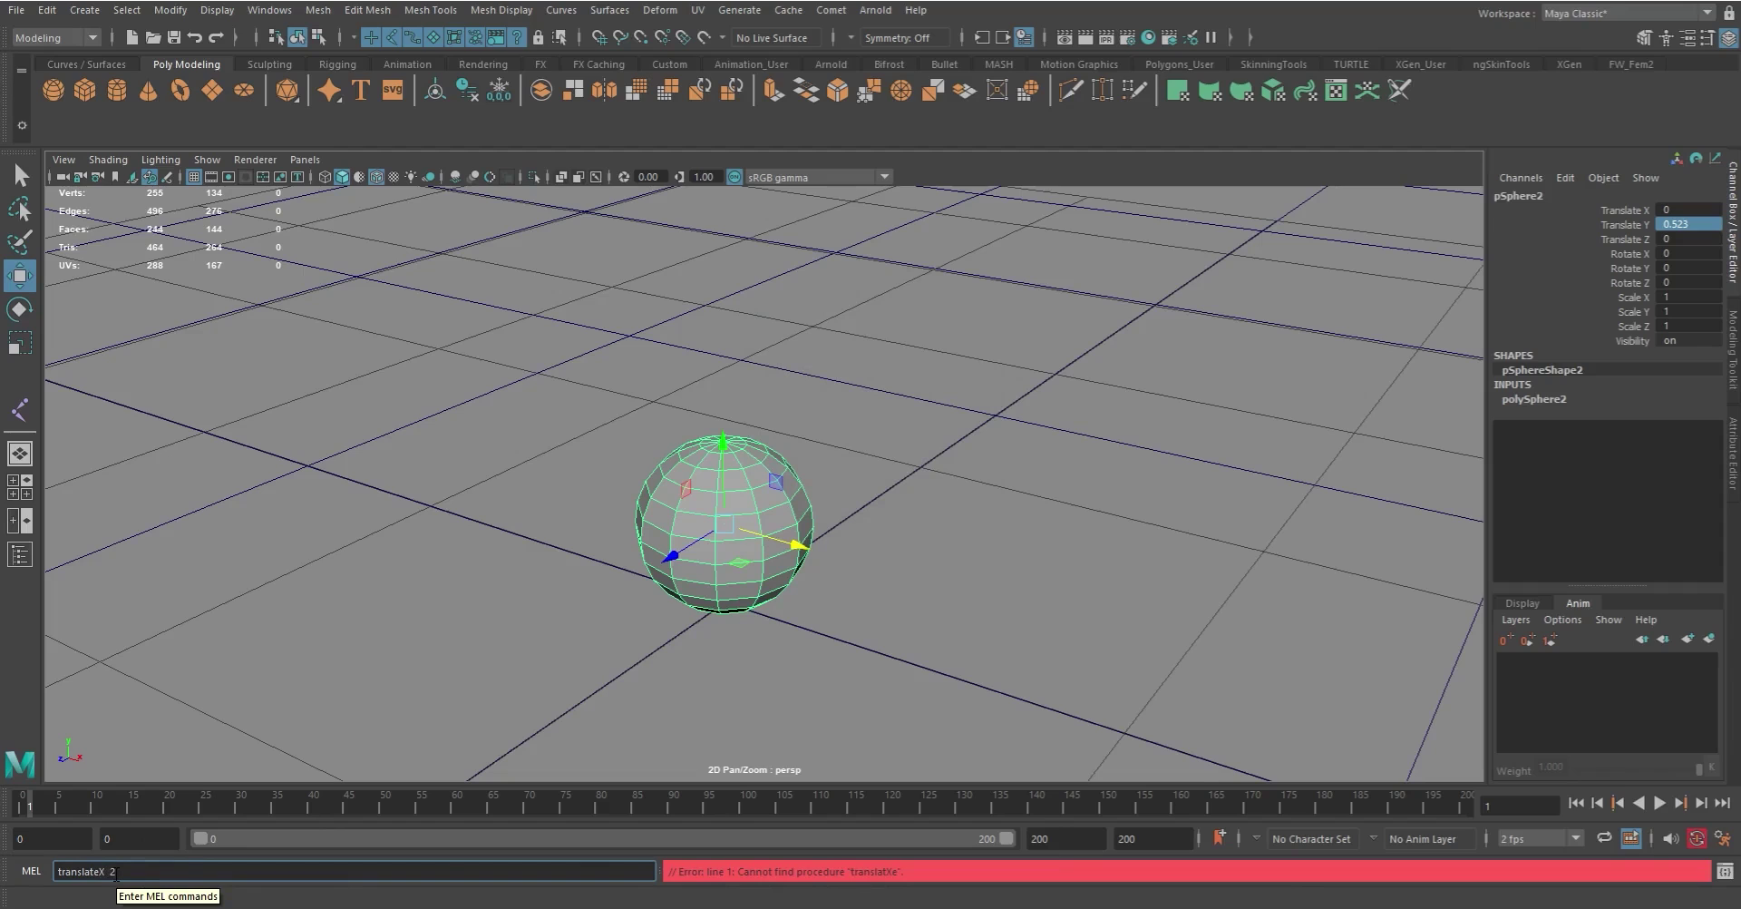
pyautogui.press('Return')
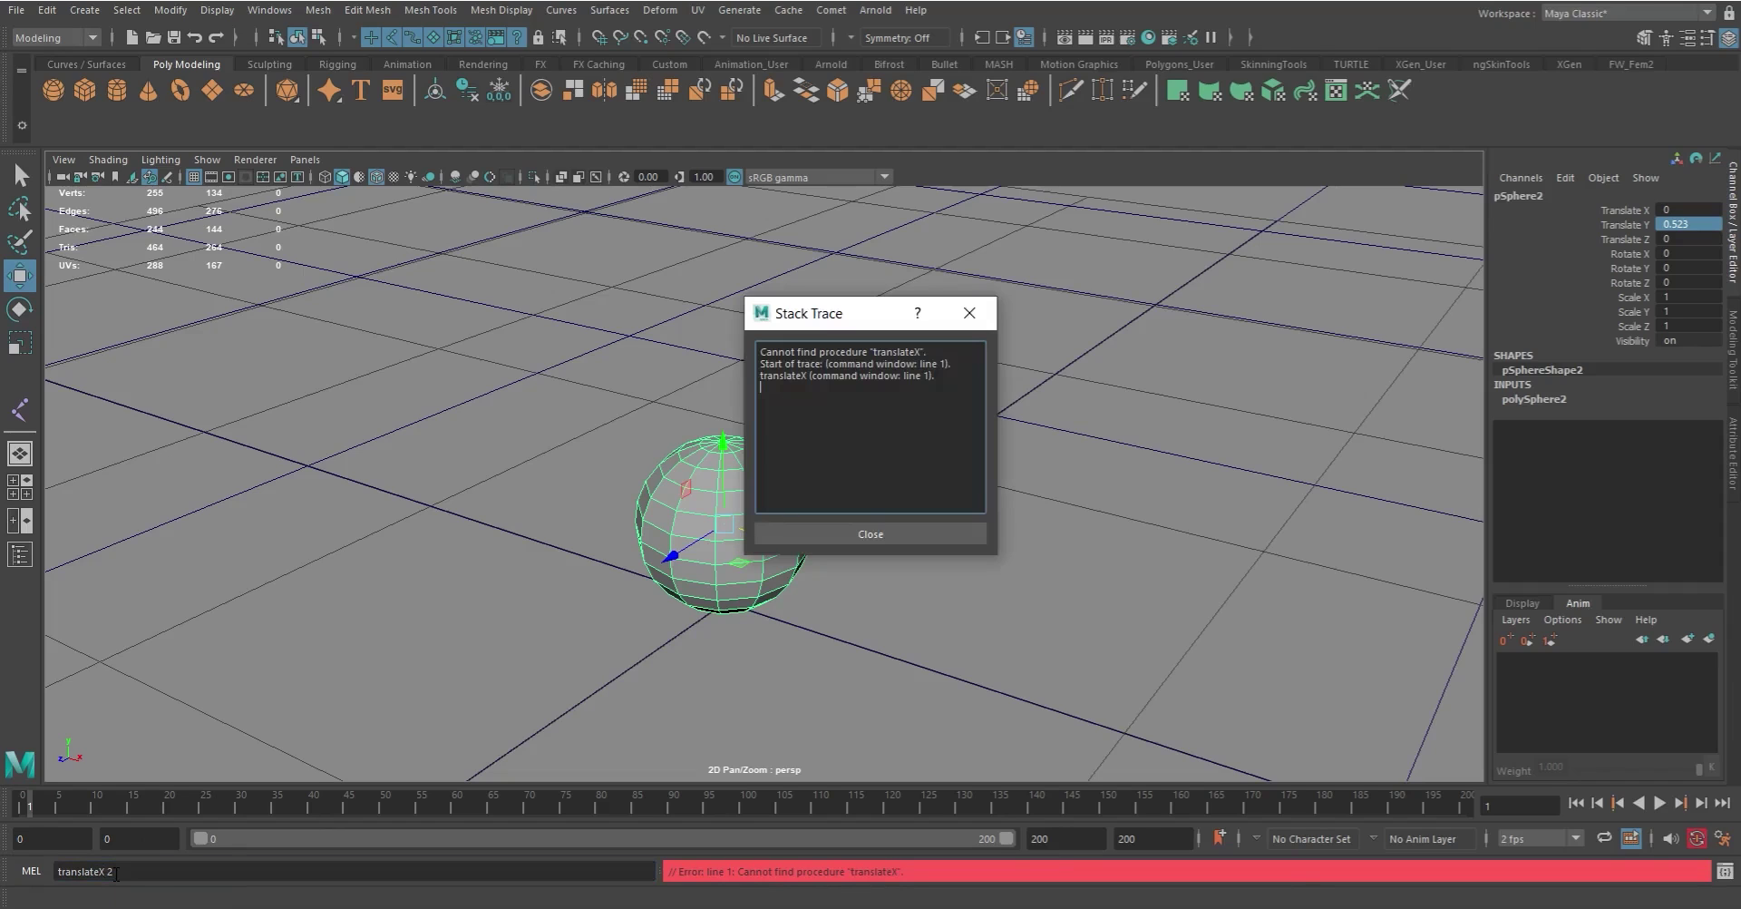
pyautogui.click(889, 537)
pyautogui.click(126, 871)
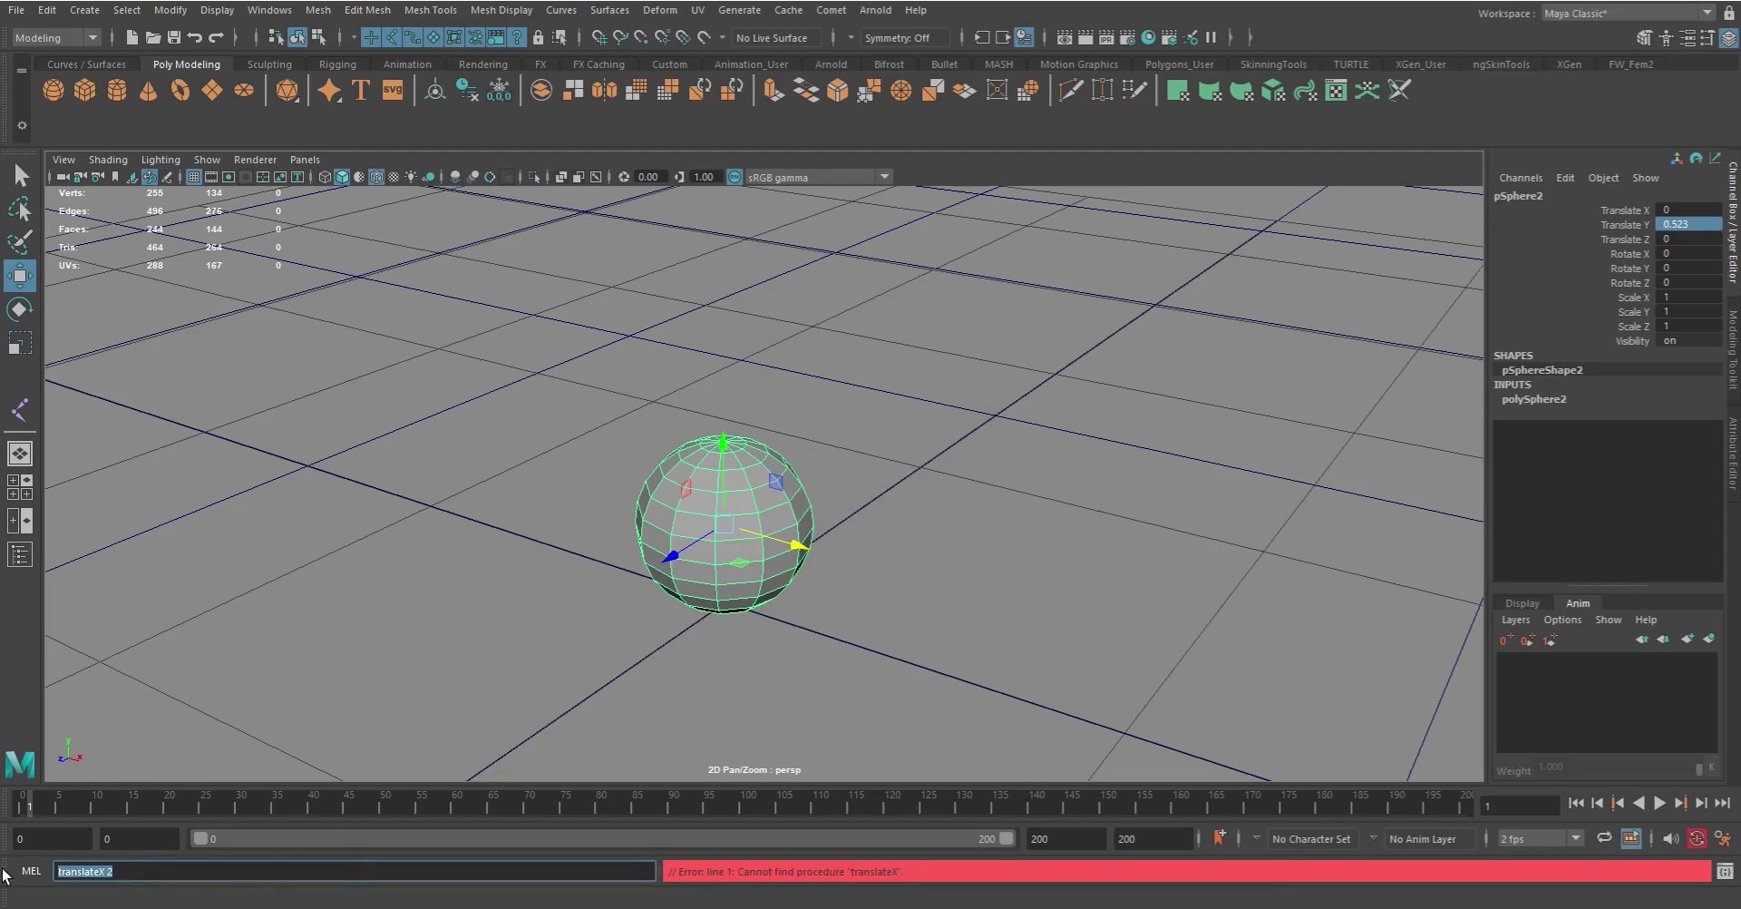
pyautogui.write('t')
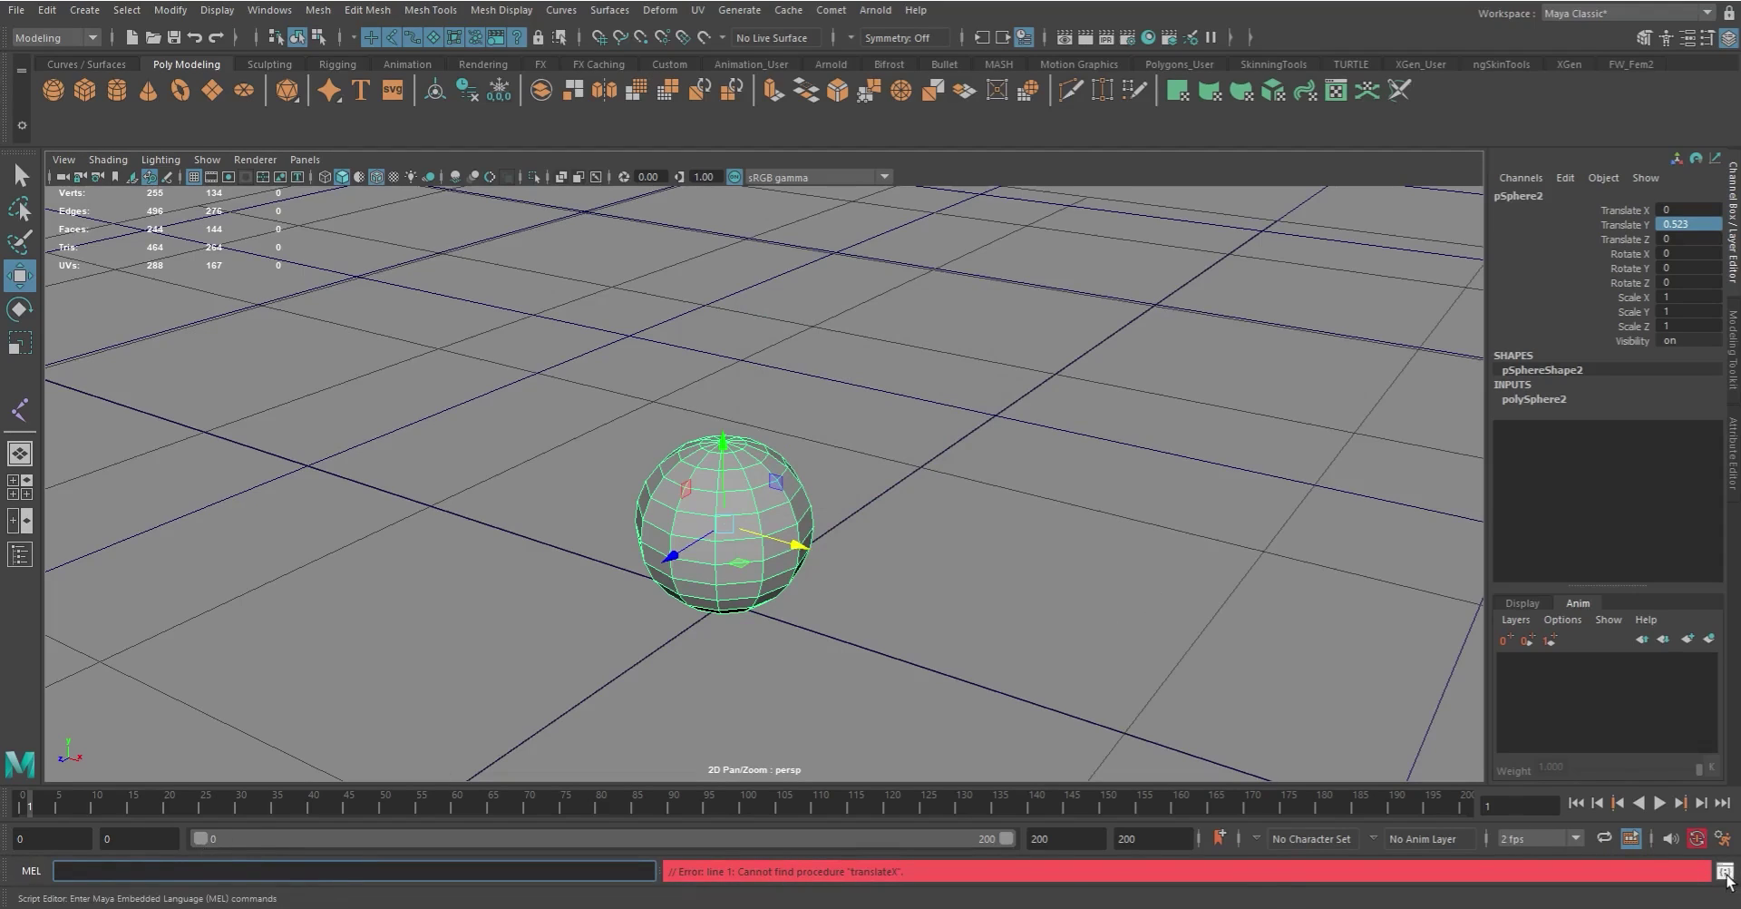
# Step: Select the sphere's Translate X channel and open the online MEL Command Reference in the browser
pyautogui.click(1644, 214)
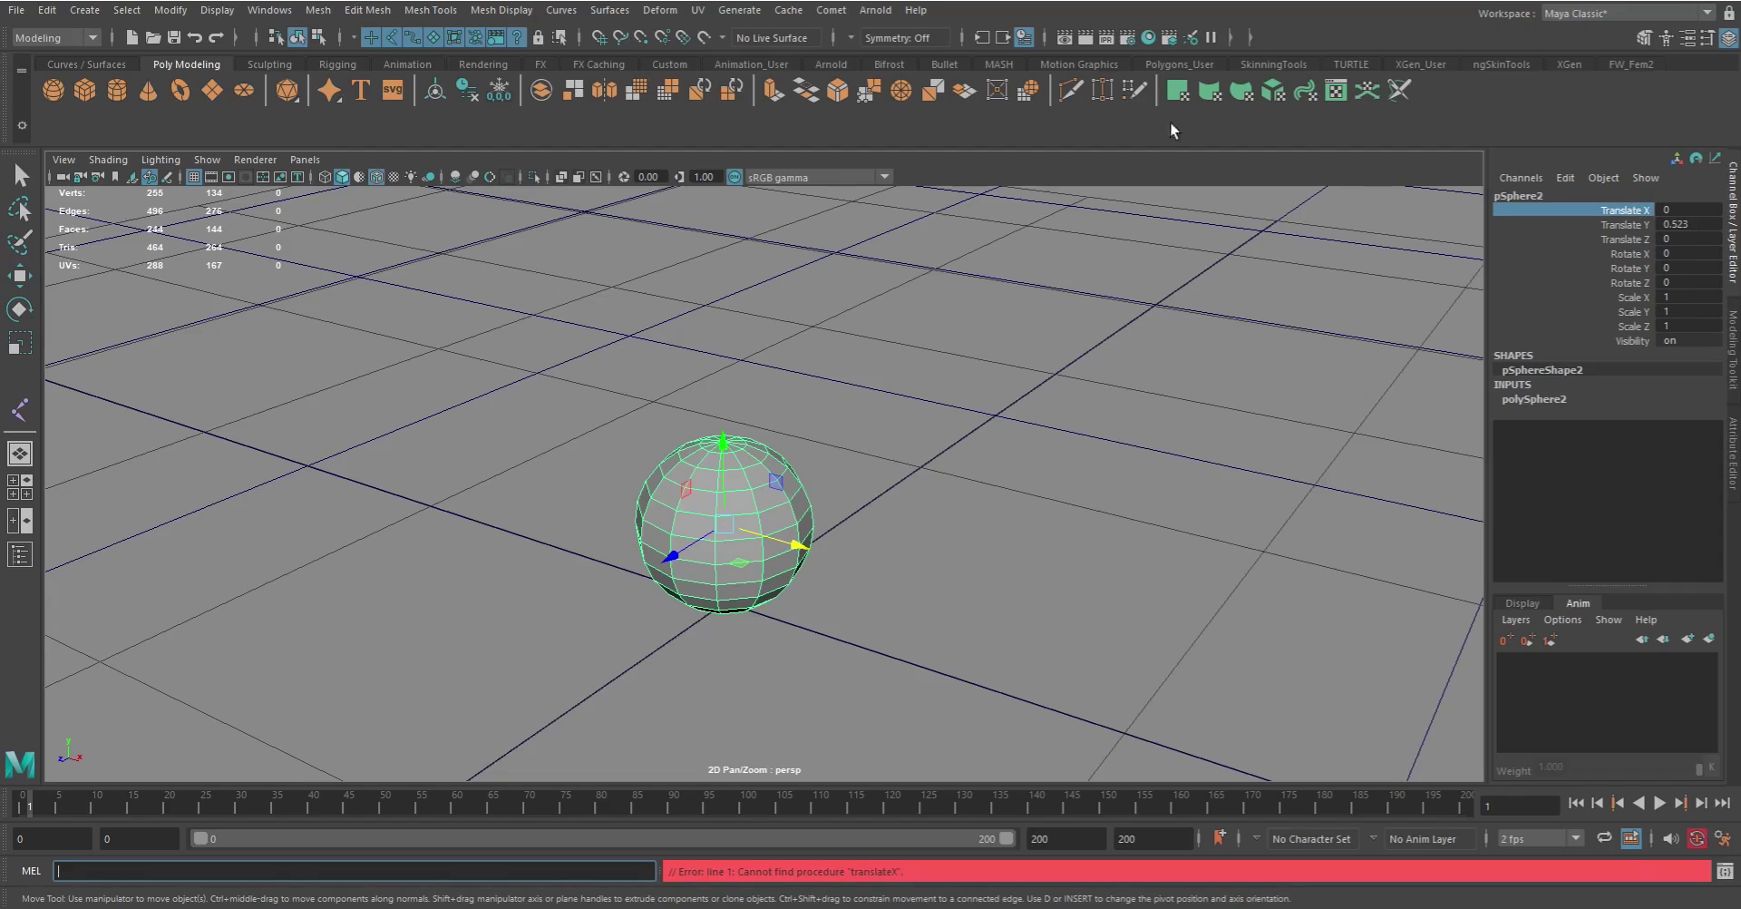
pyautogui.click(915, 11)
pyautogui.moveTo(1052, 212)
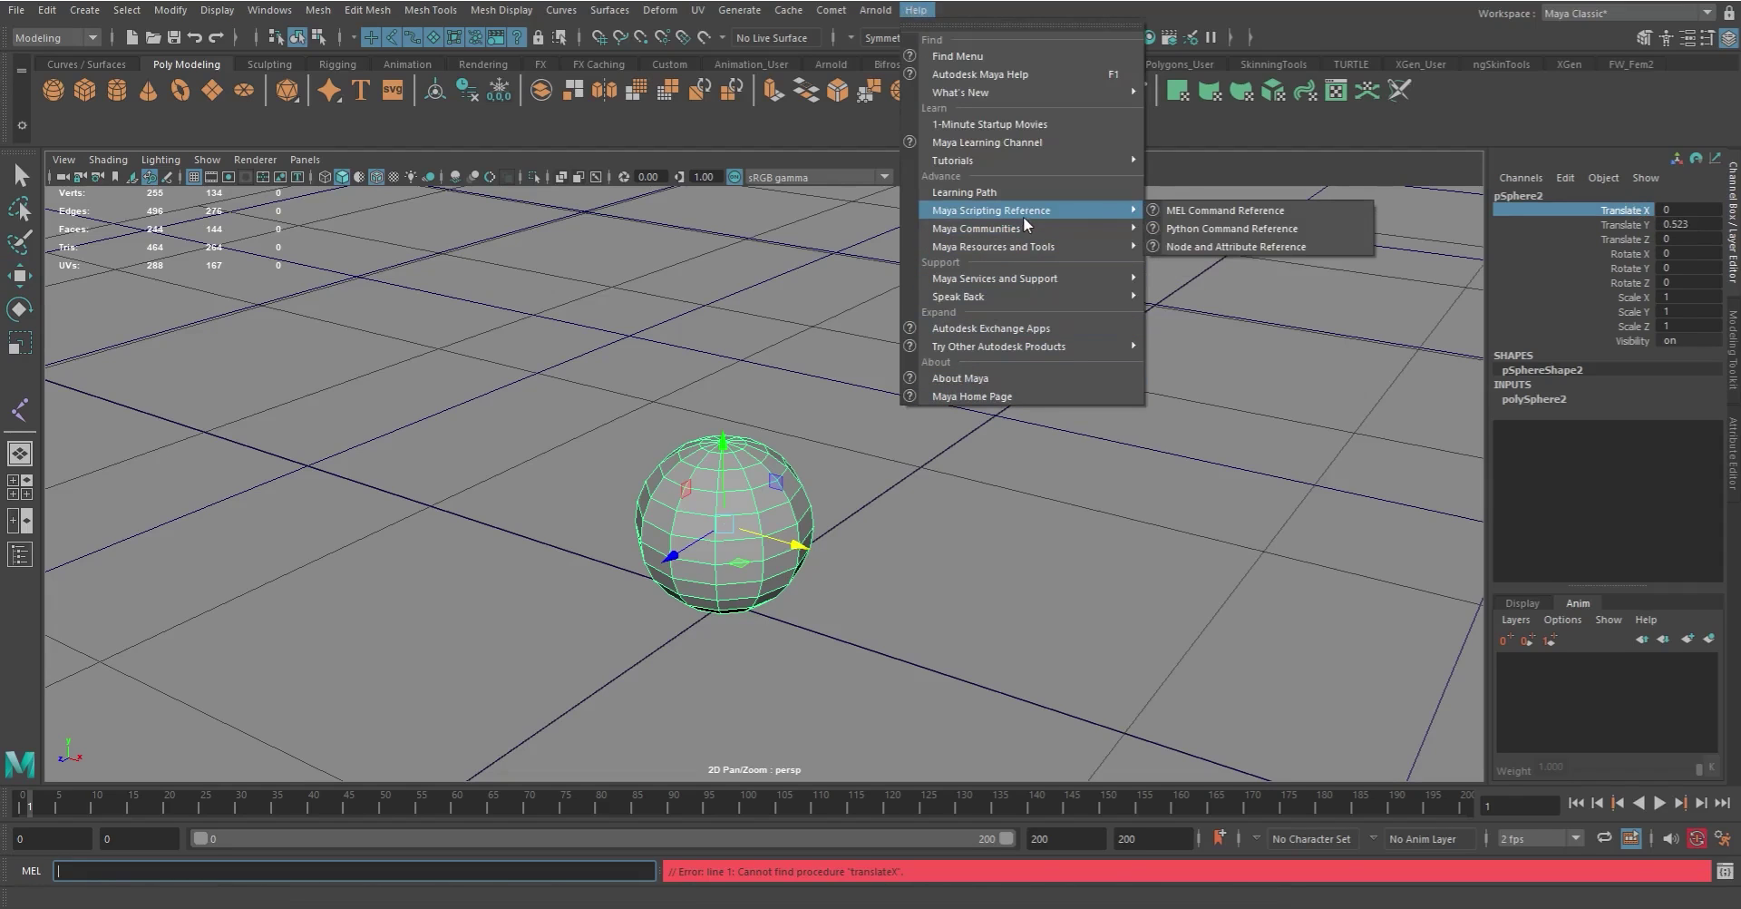
pyautogui.click(1238, 218)
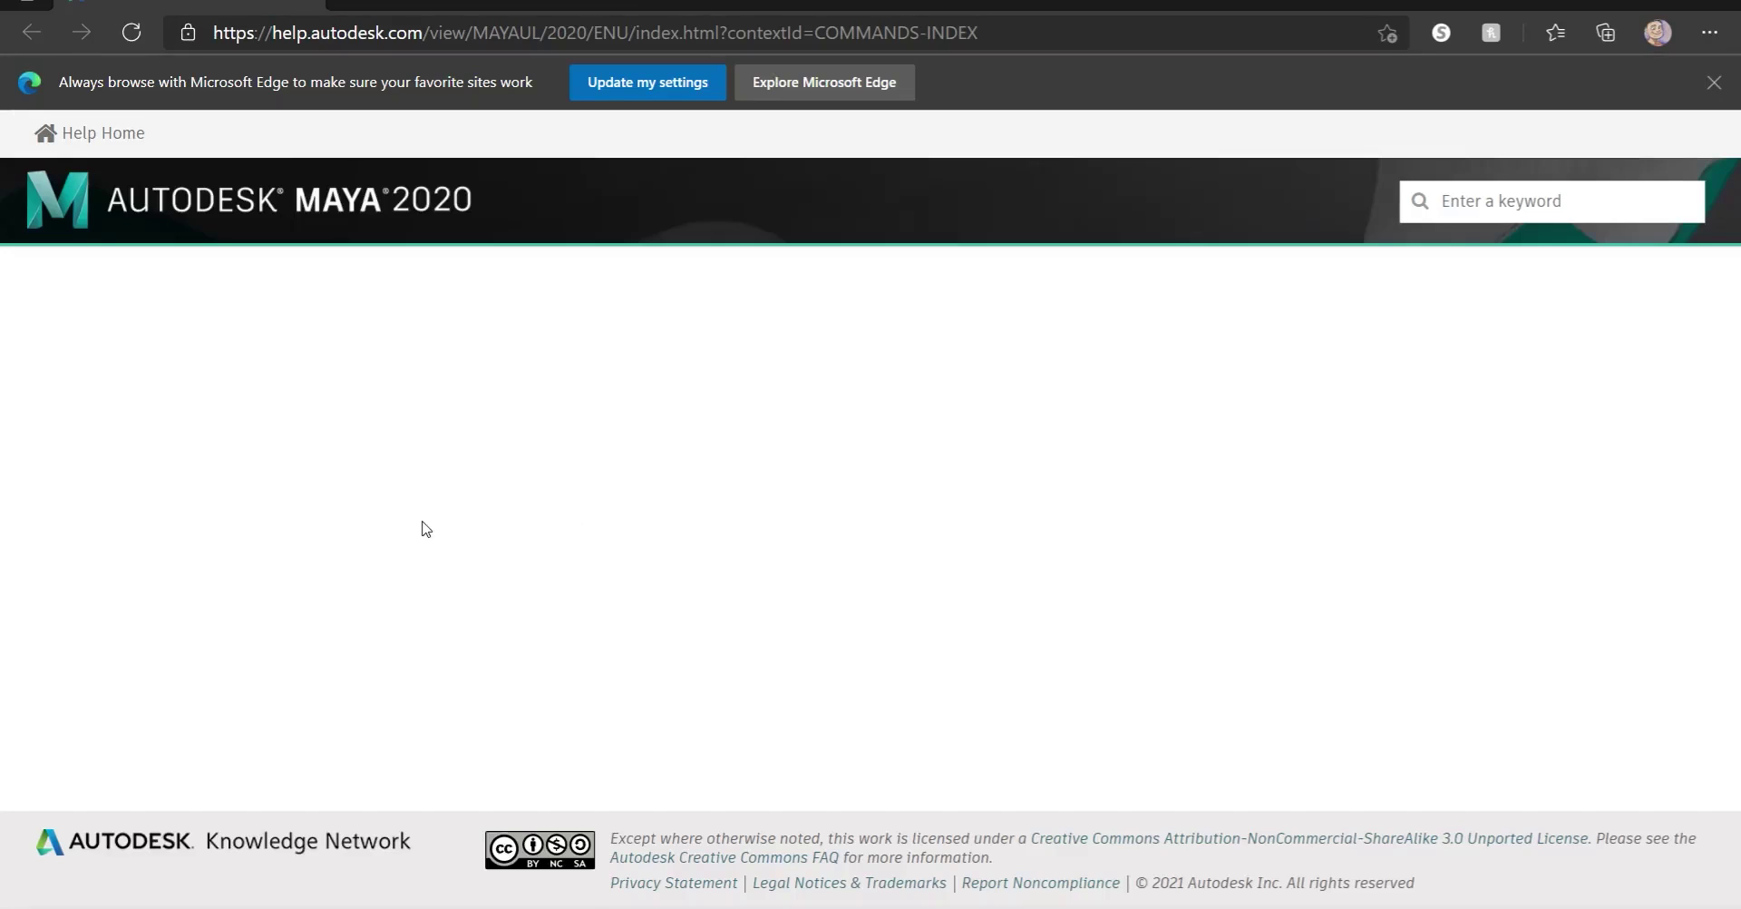
# Step: Search the Maya 2020 help for "translate"
pyautogui.click(1489, 200)
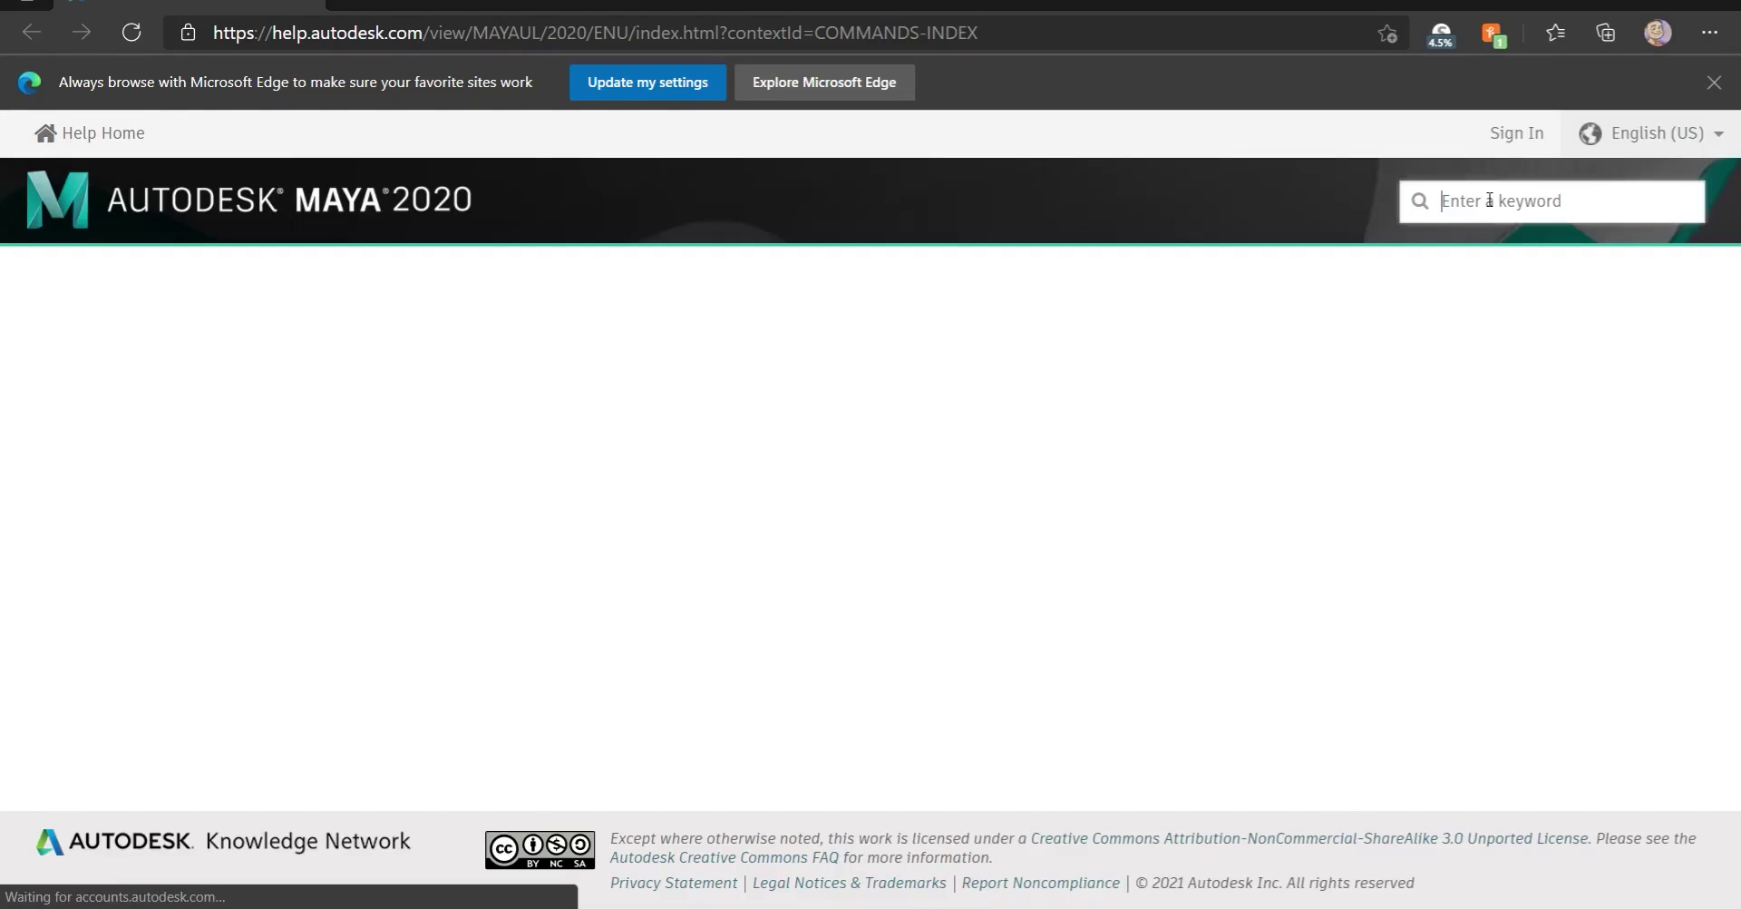
pyautogui.write('translate')
pyautogui.press('Return')
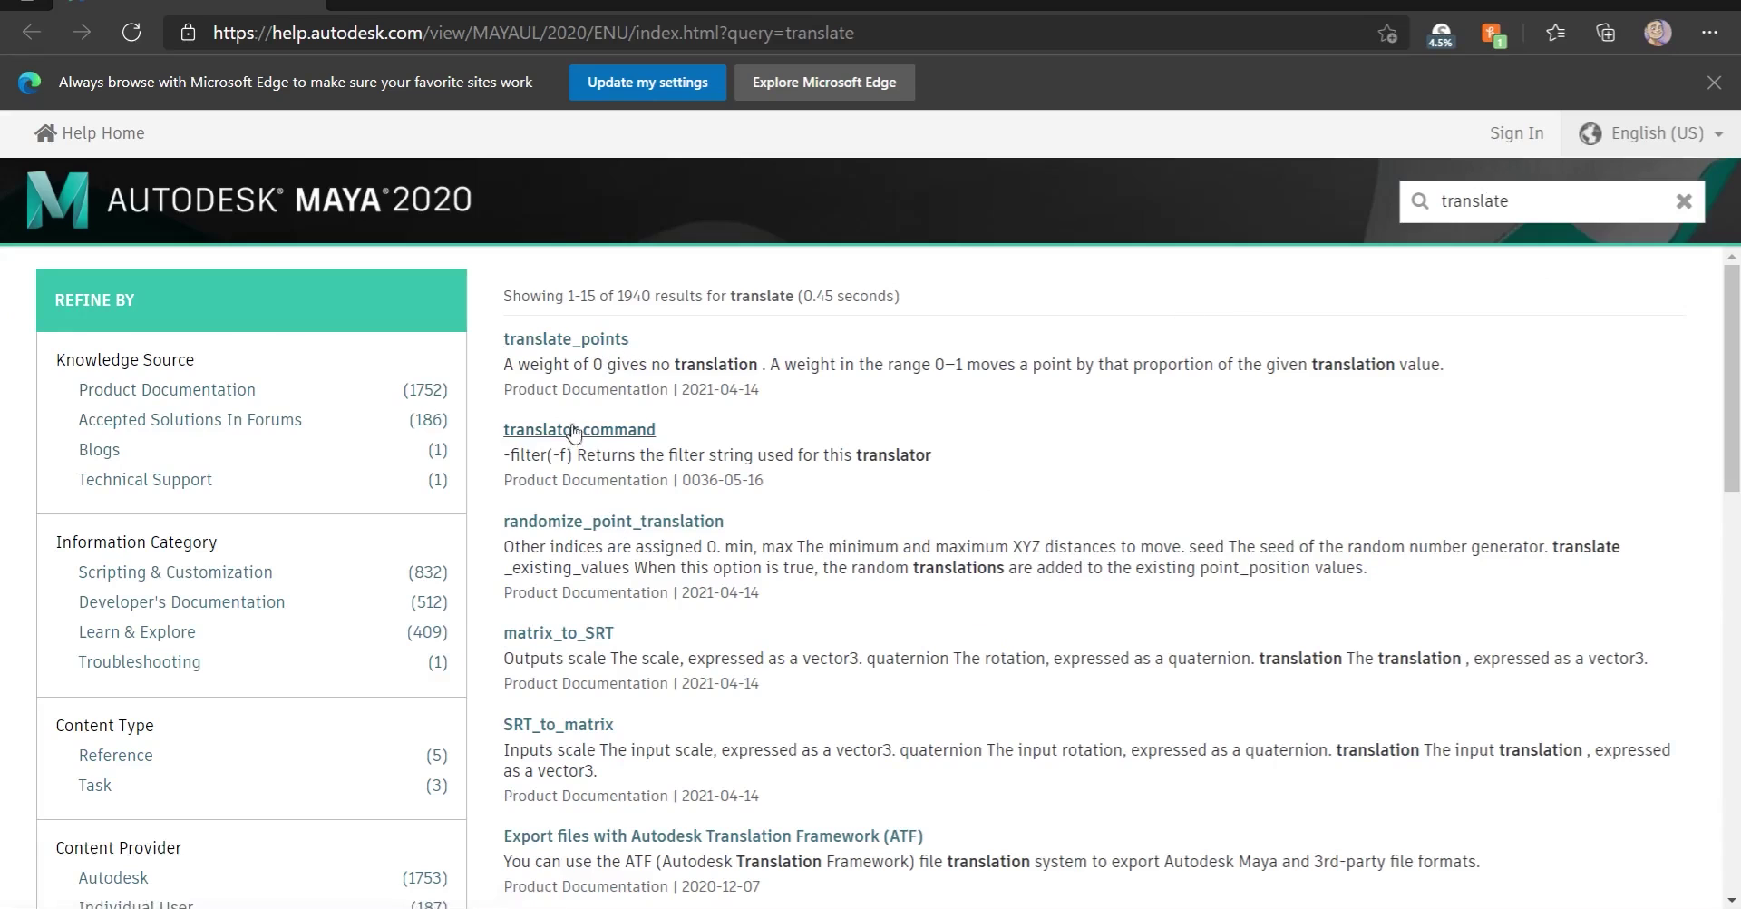
# Step: Search the Maya 2020 help for "move" instead
pyautogui.click(1579, 209)
pyautogui.write('move')
pyautogui.press('Return')
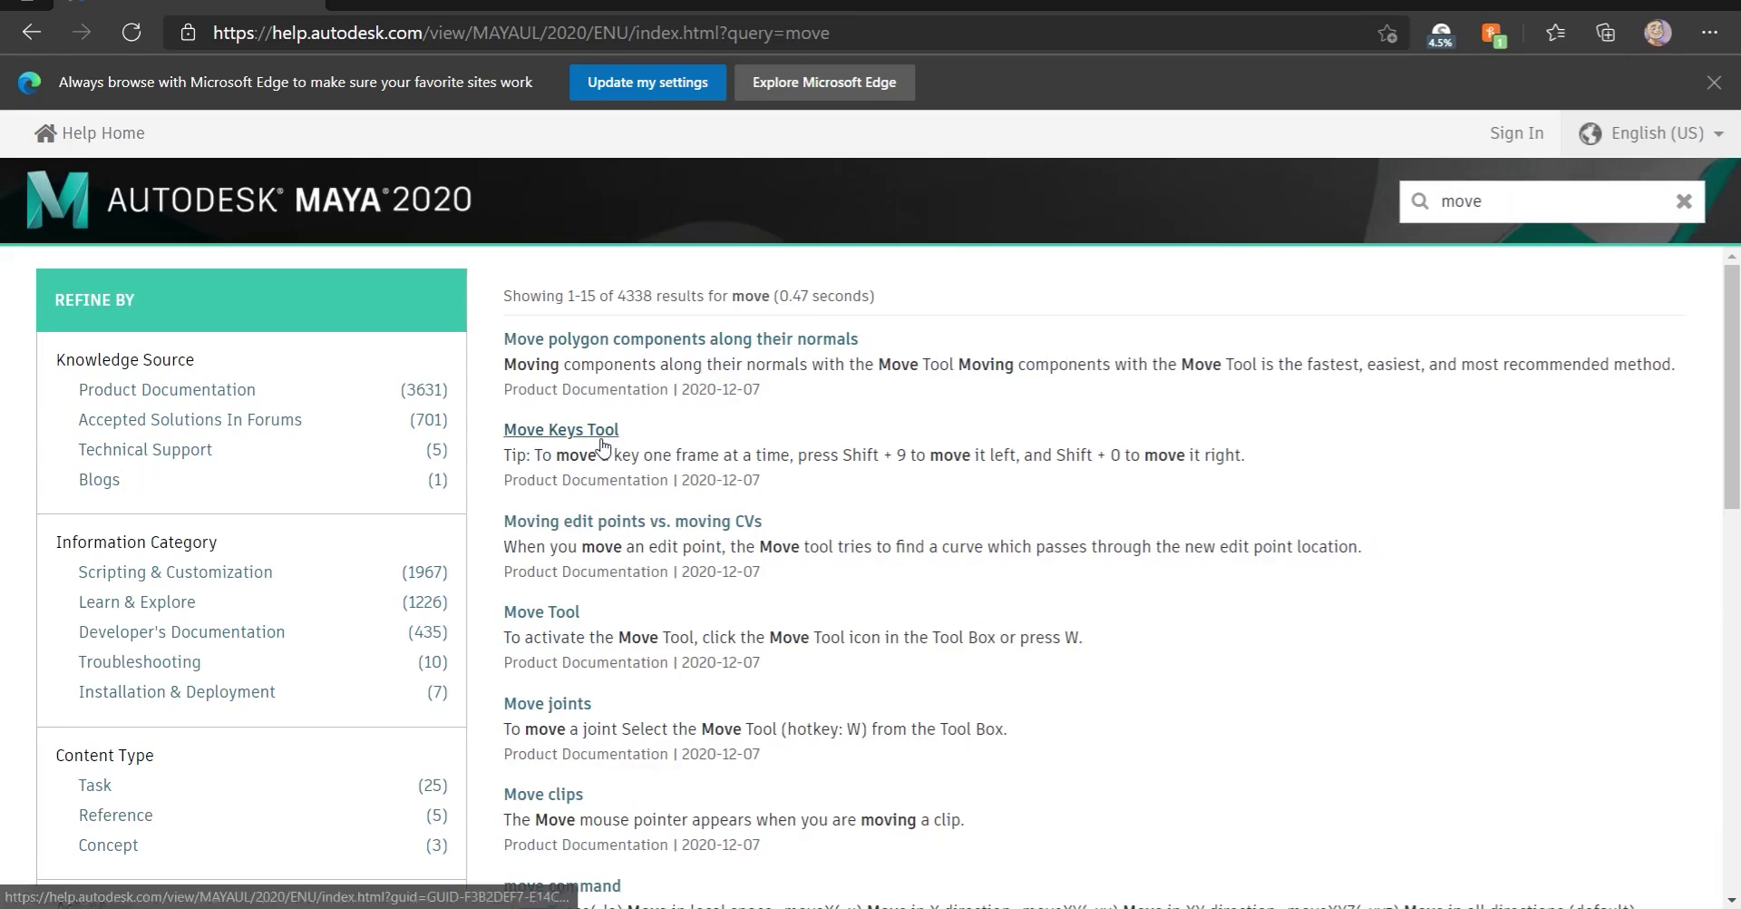
# Step: Close the Maya help search and open the online MEL Command Reference again
pyautogui.click(34, 34)
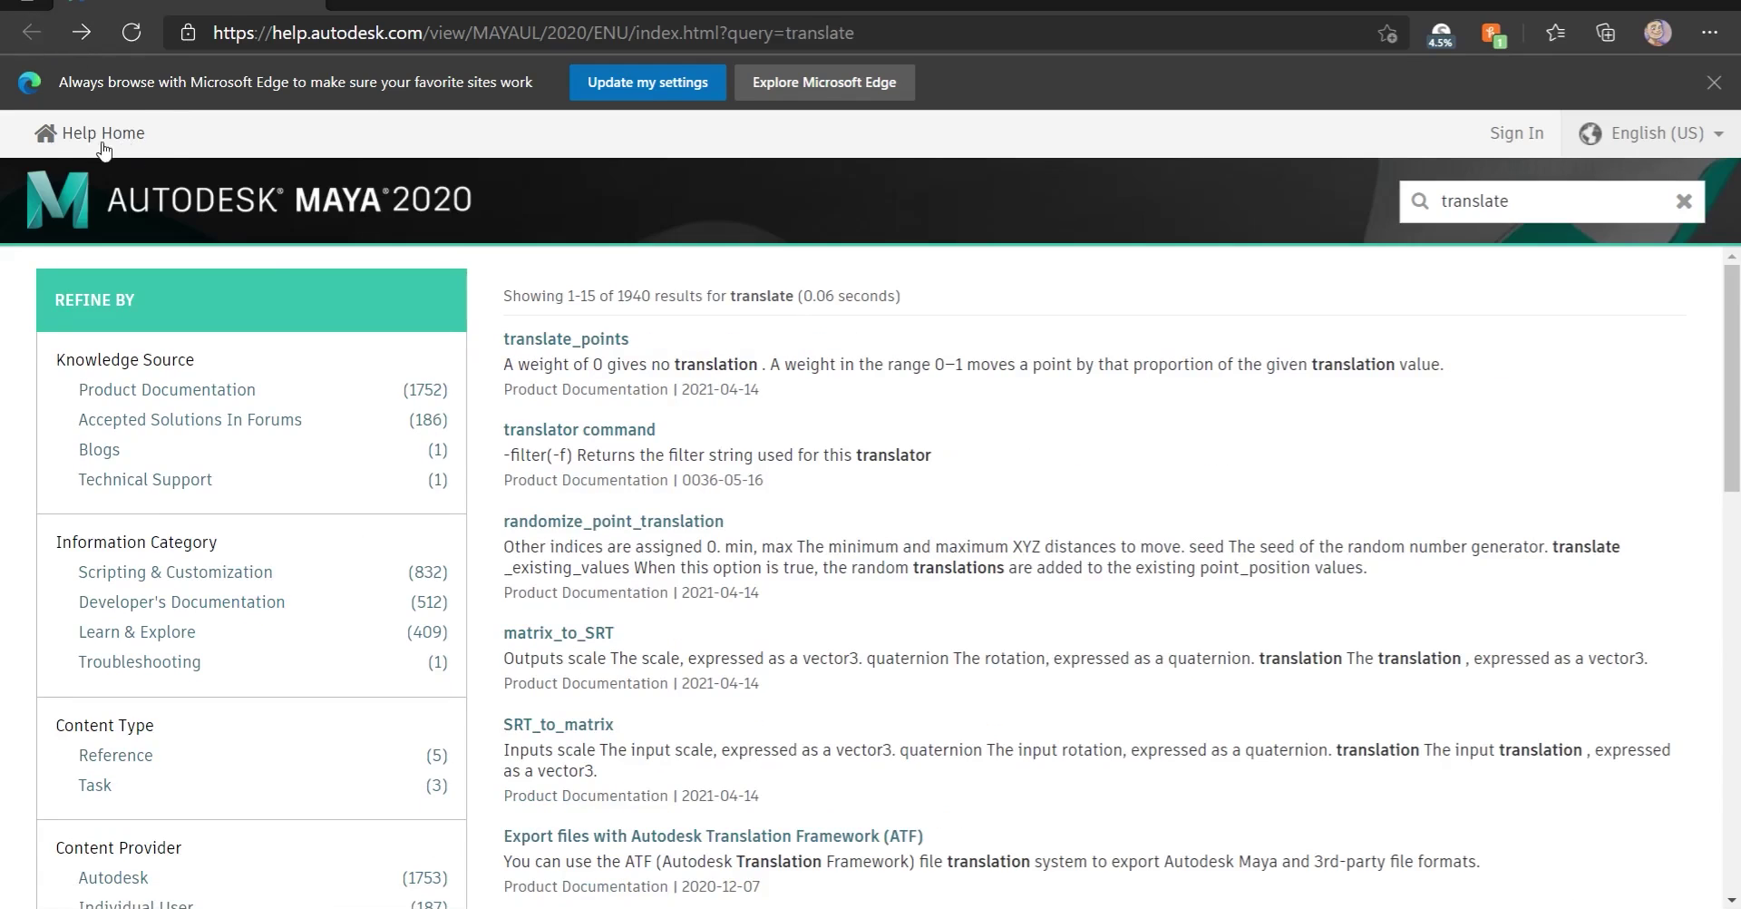
pyautogui.click(1684, 201)
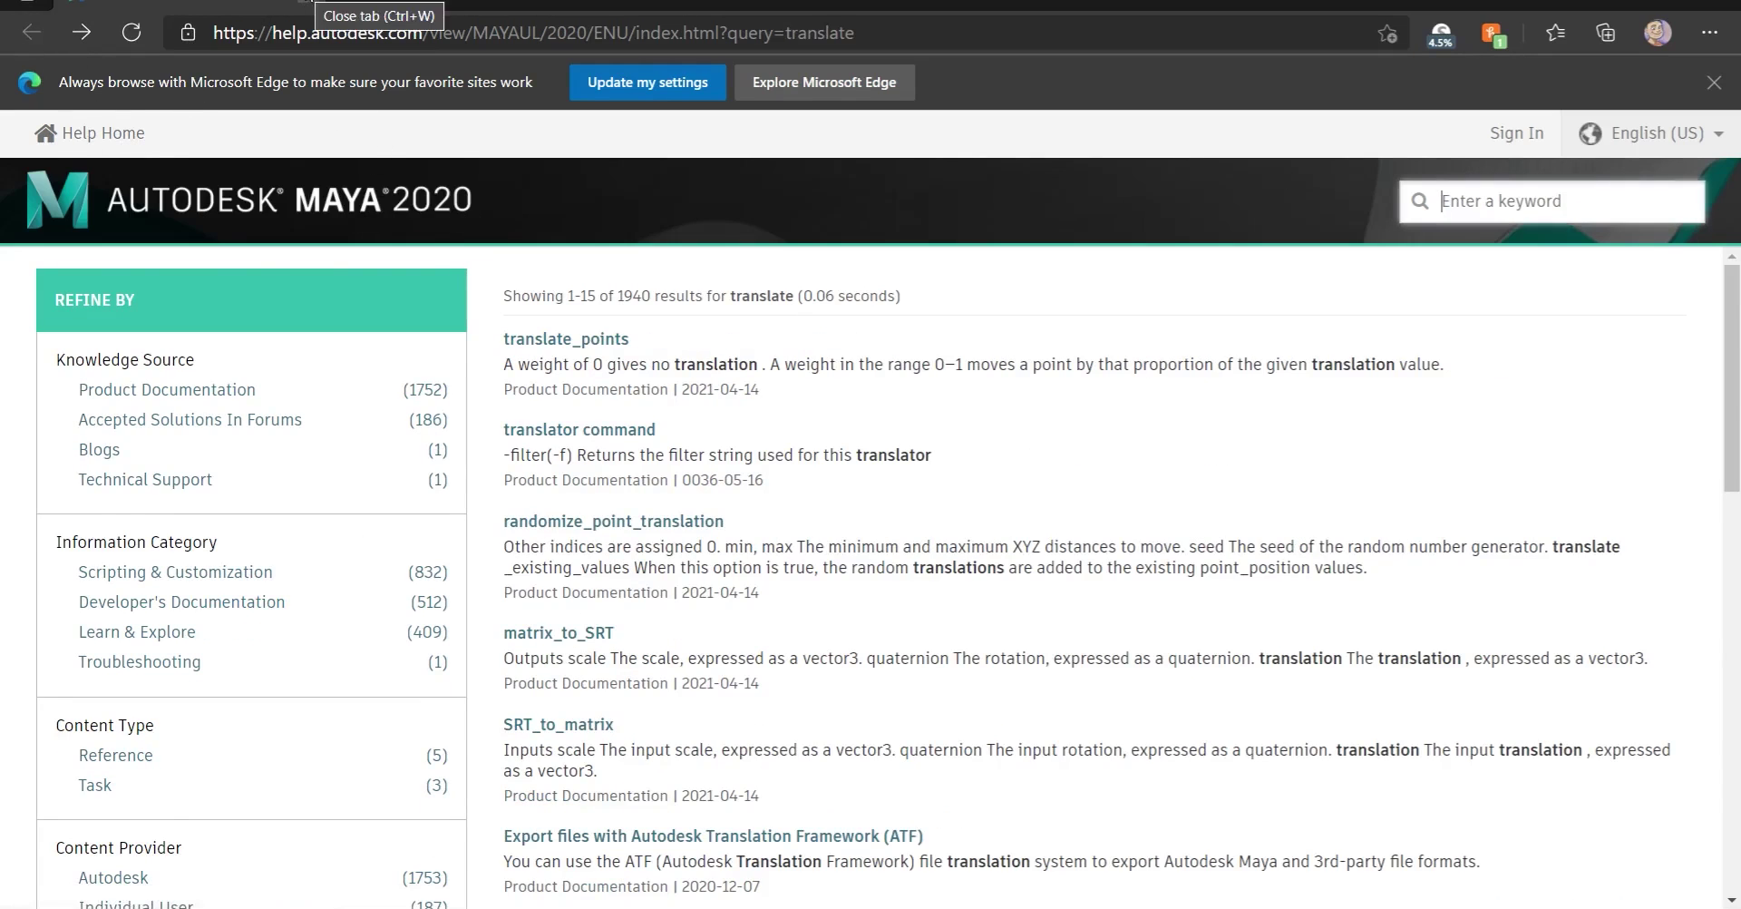
pyautogui.click(305, 3)
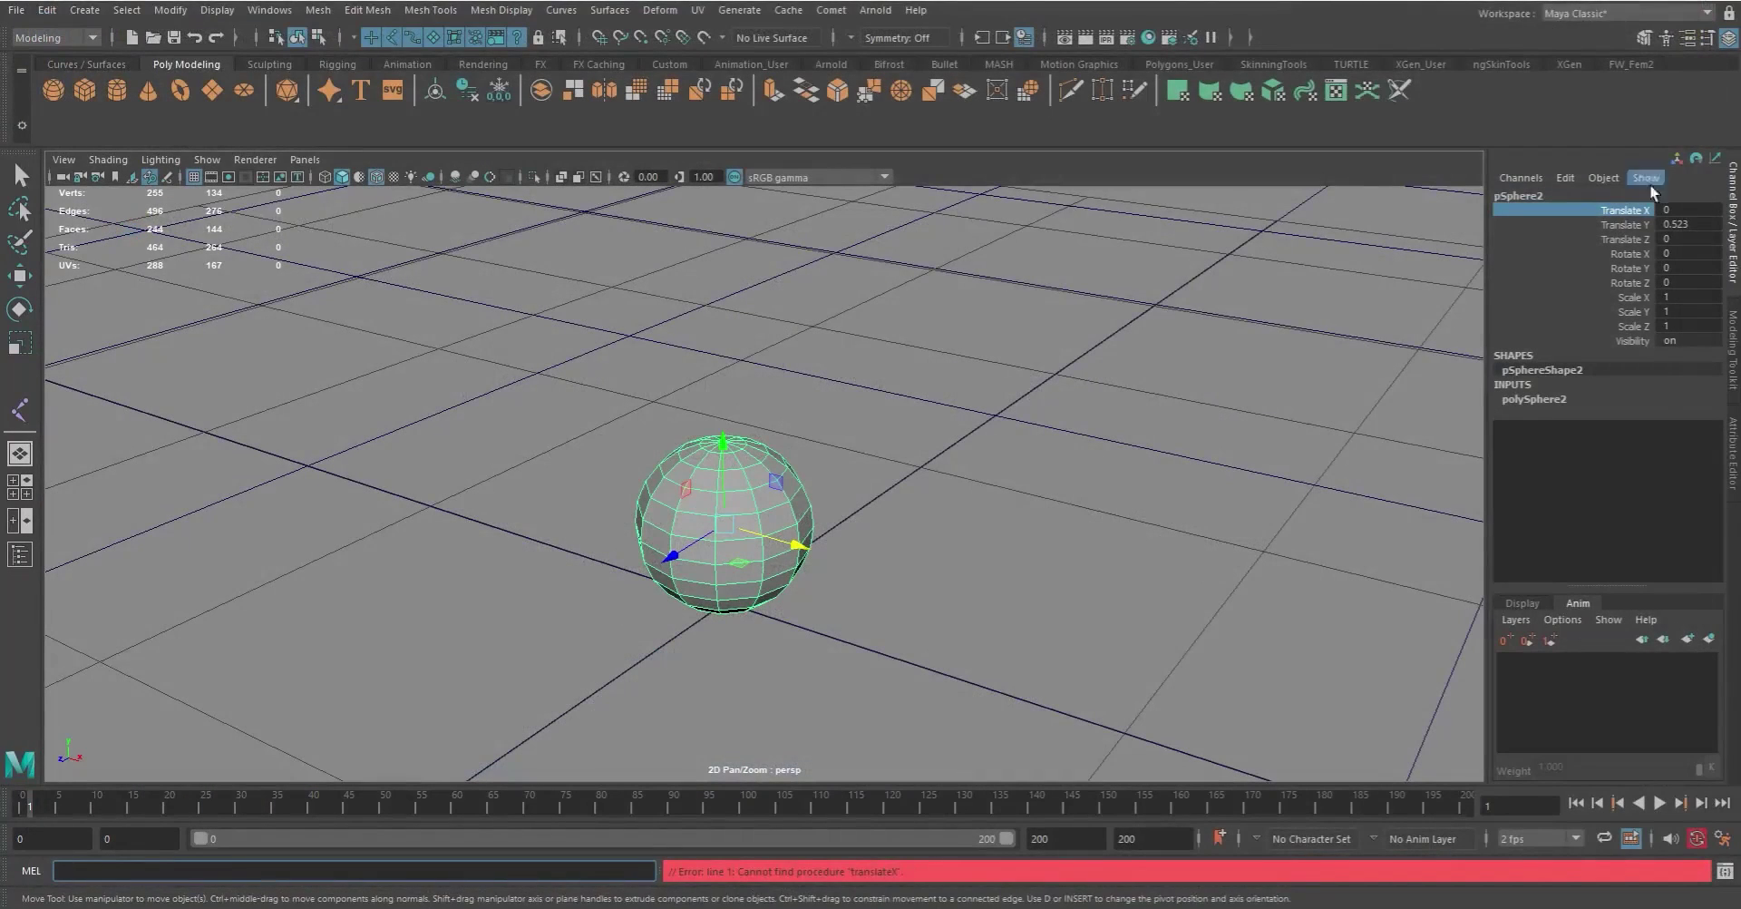
pyautogui.click(916, 10)
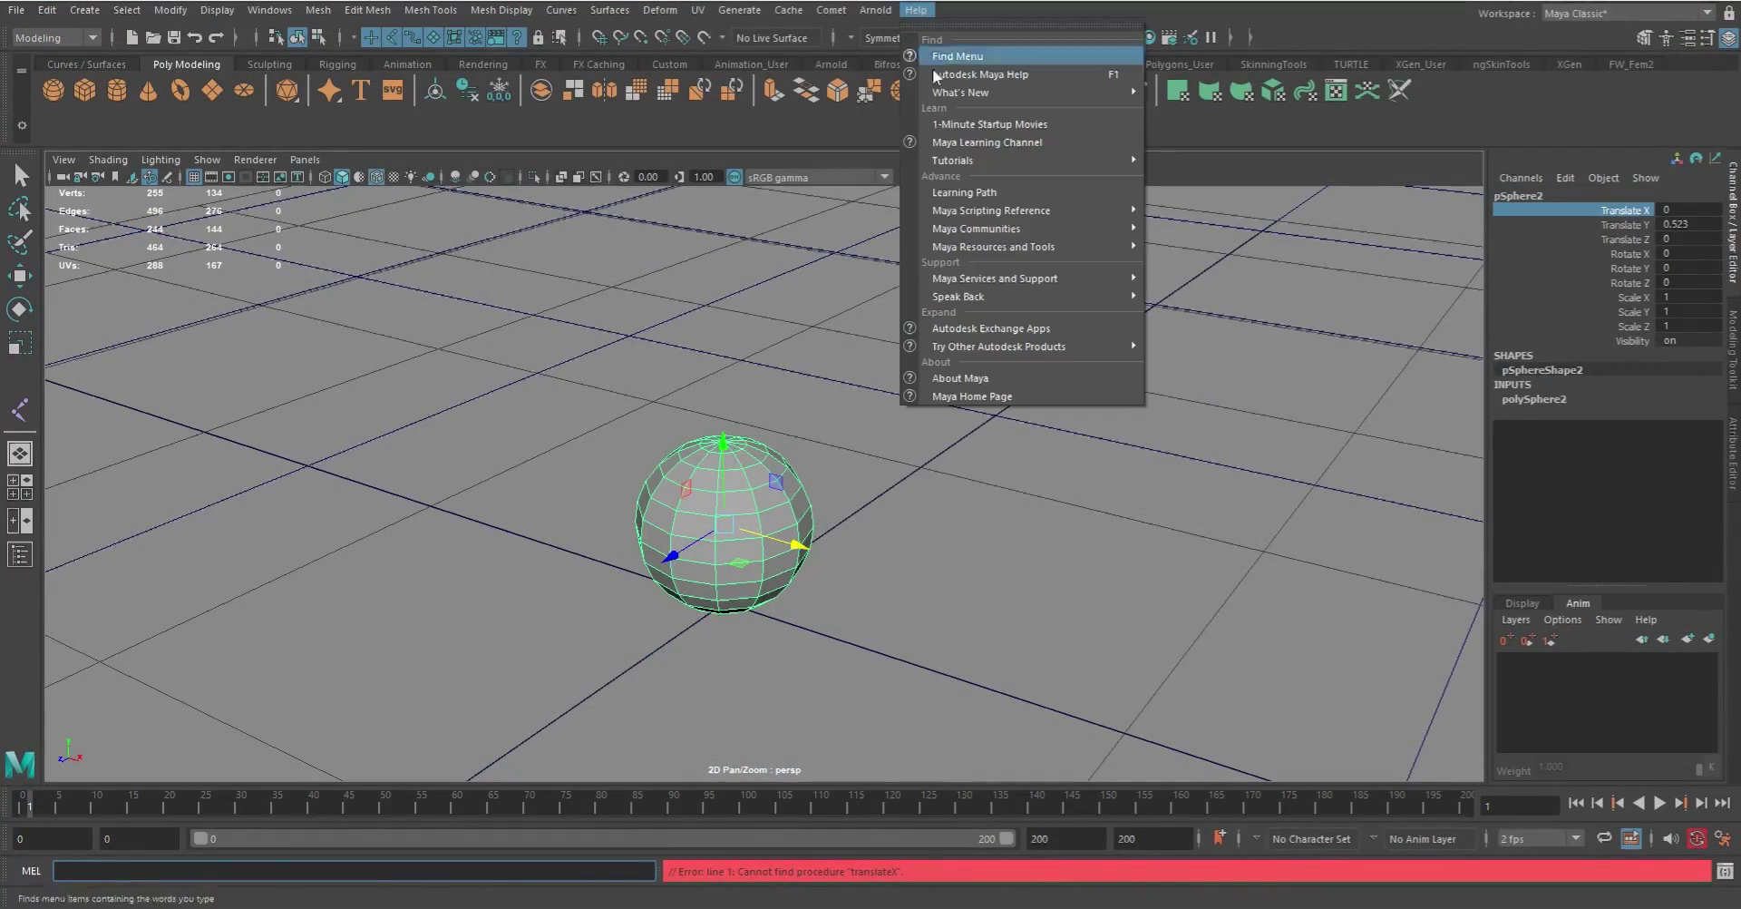
pyautogui.moveTo(993, 210)
pyautogui.click(1175, 234)
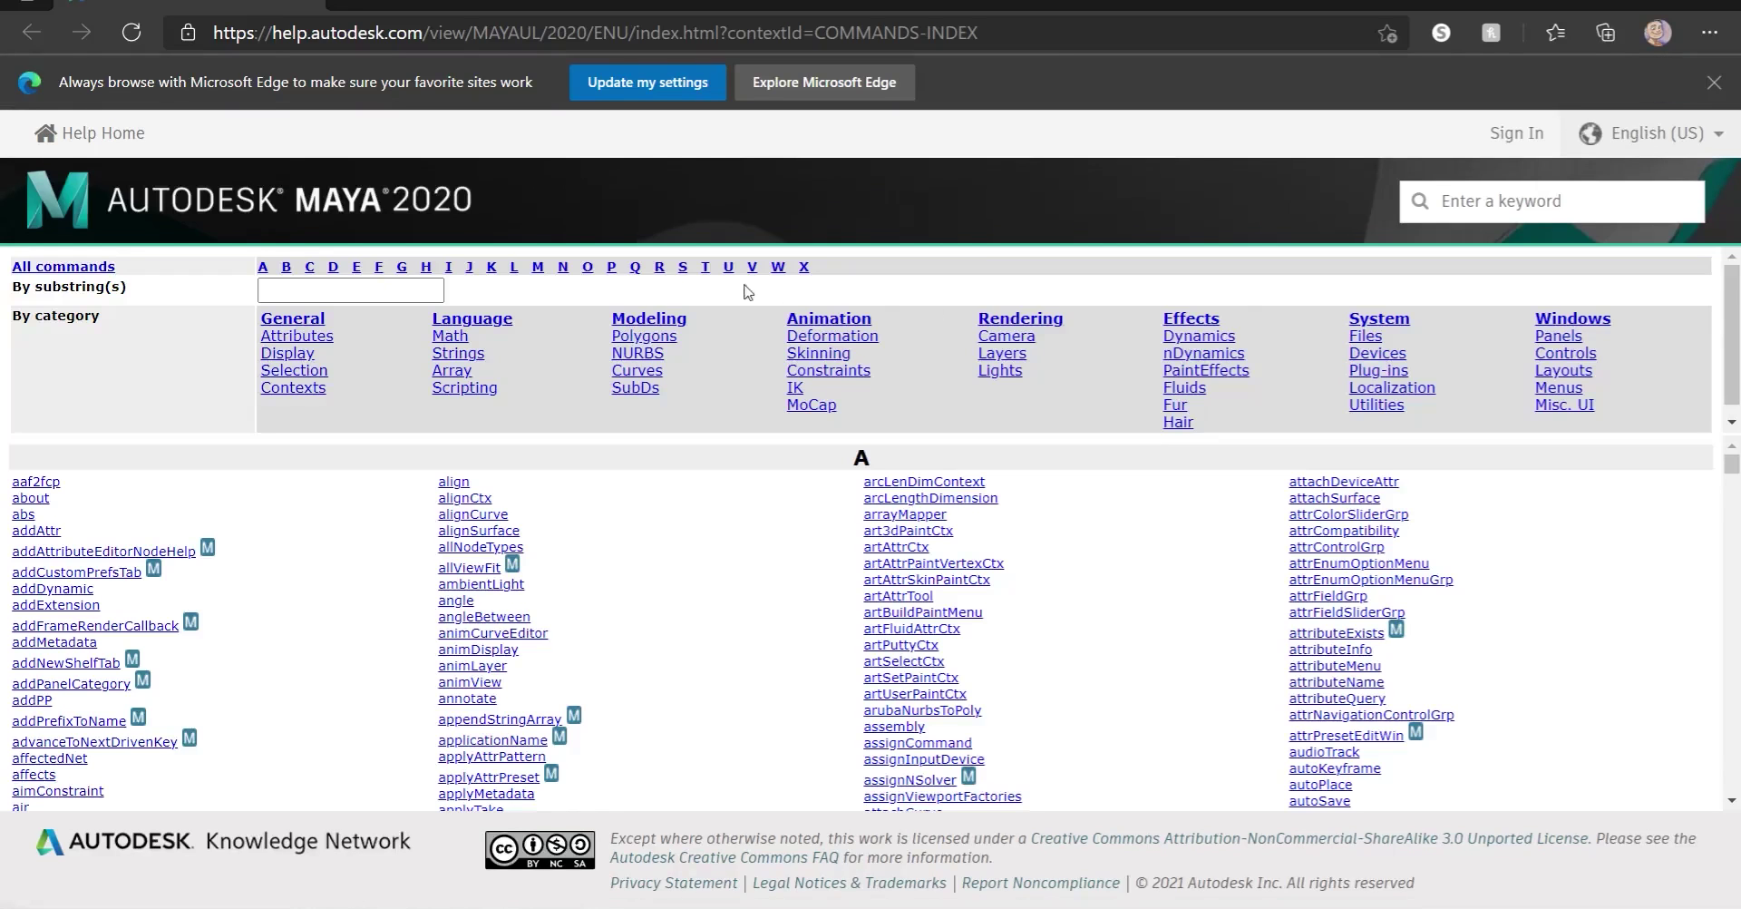
# Step: Filter the command reference by the substring "move" and open the page of the move command
pyautogui.click(336, 290)
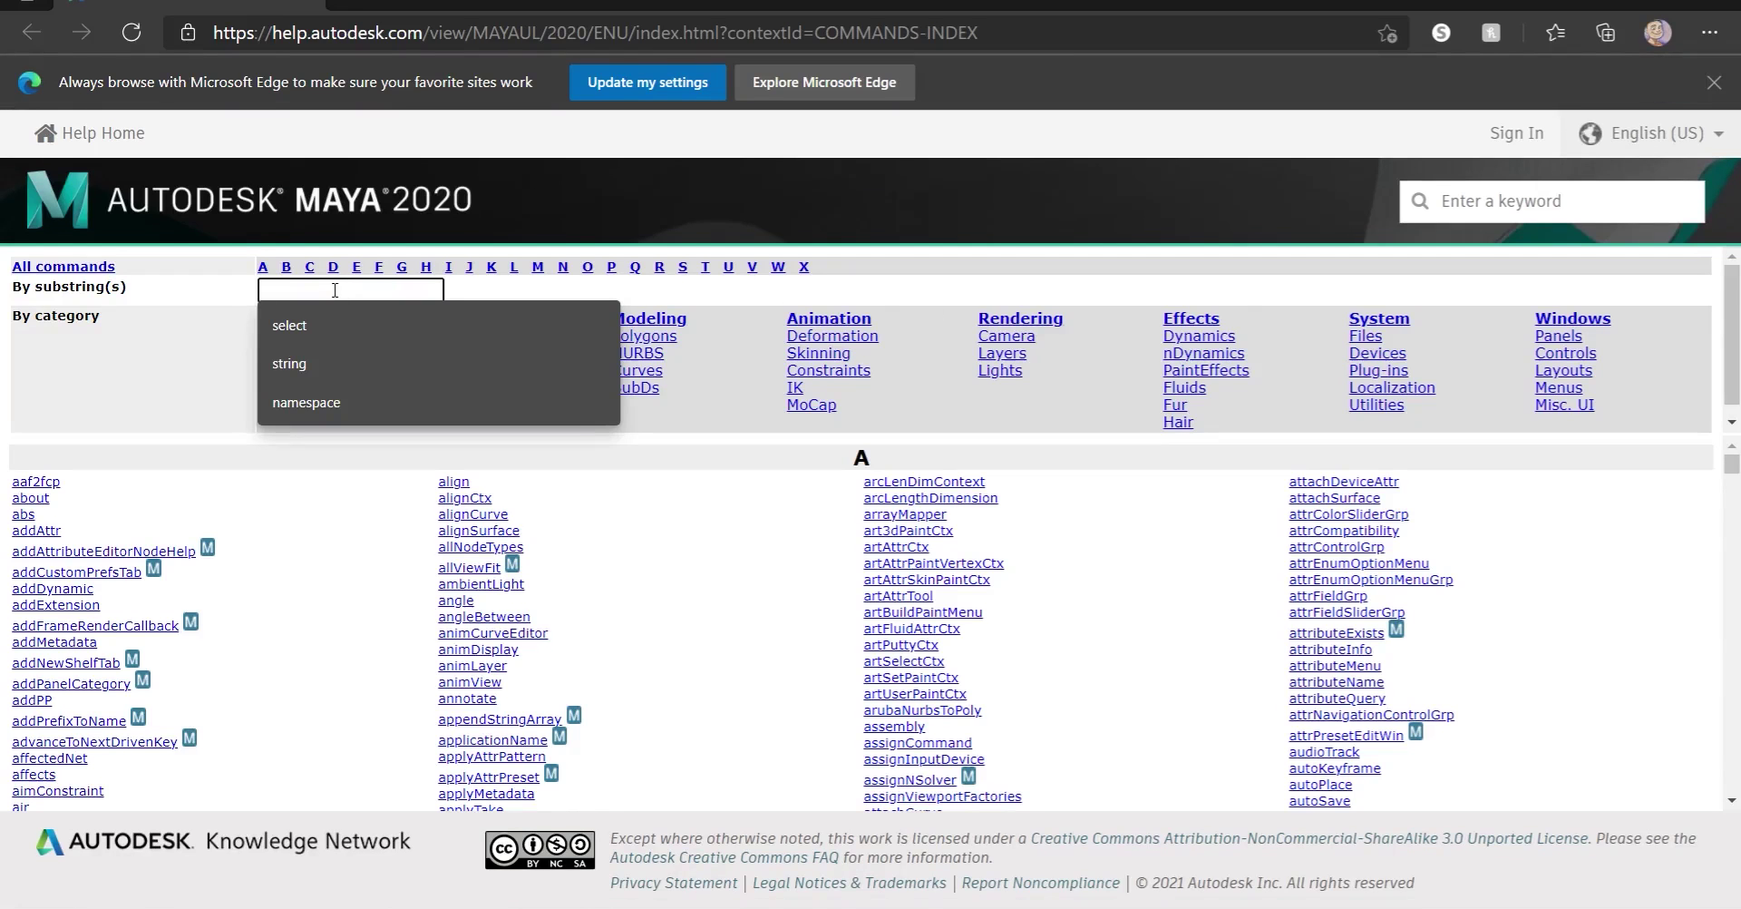
pyautogui.write('move')
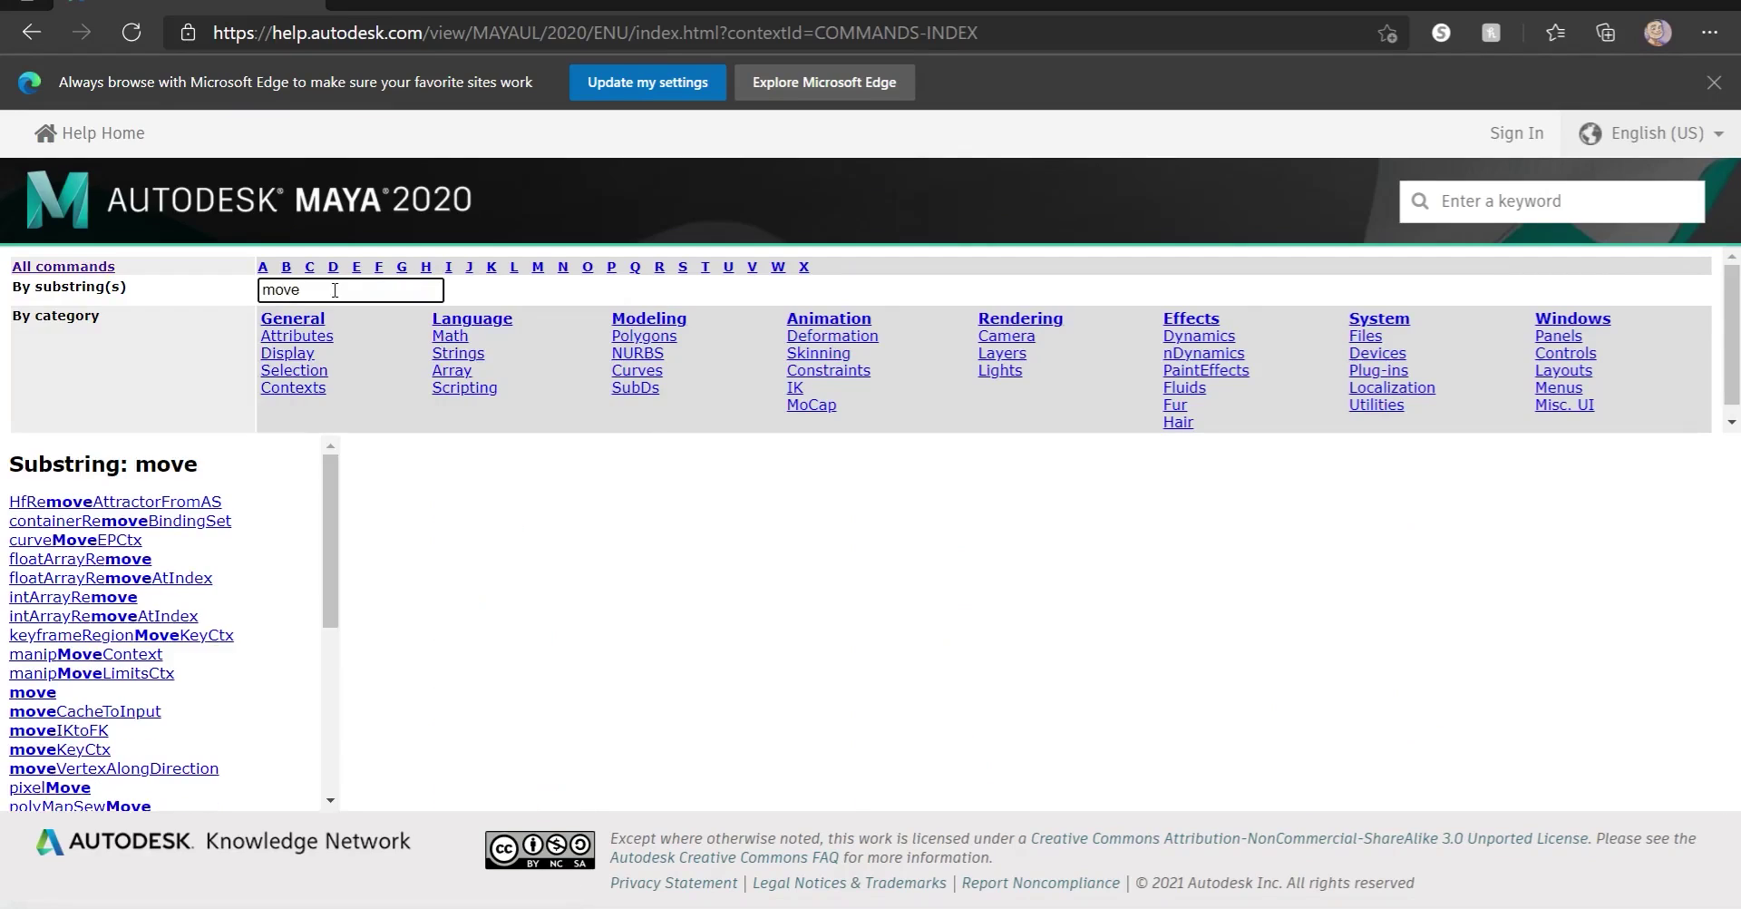
pyautogui.click(33, 692)
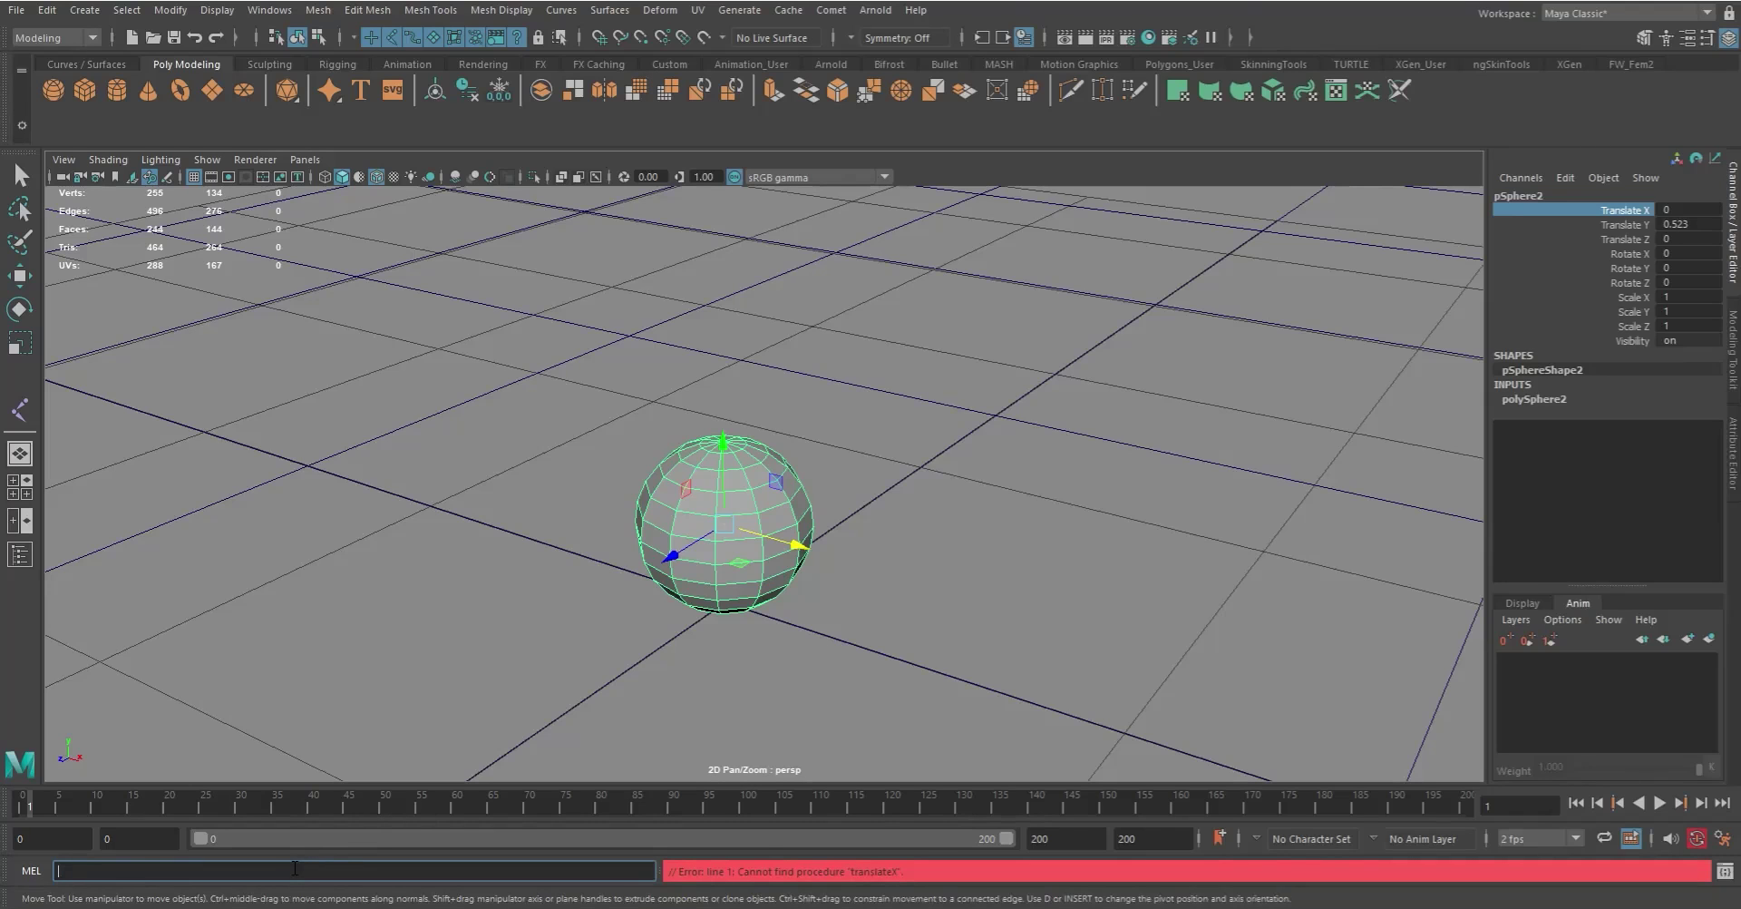
# Step: Try the MEL command "moveX 2" on the selected sphere
pyautogui.write('moveX 2')
pyautogui.press('Return')
pyautogui.press('Escape')
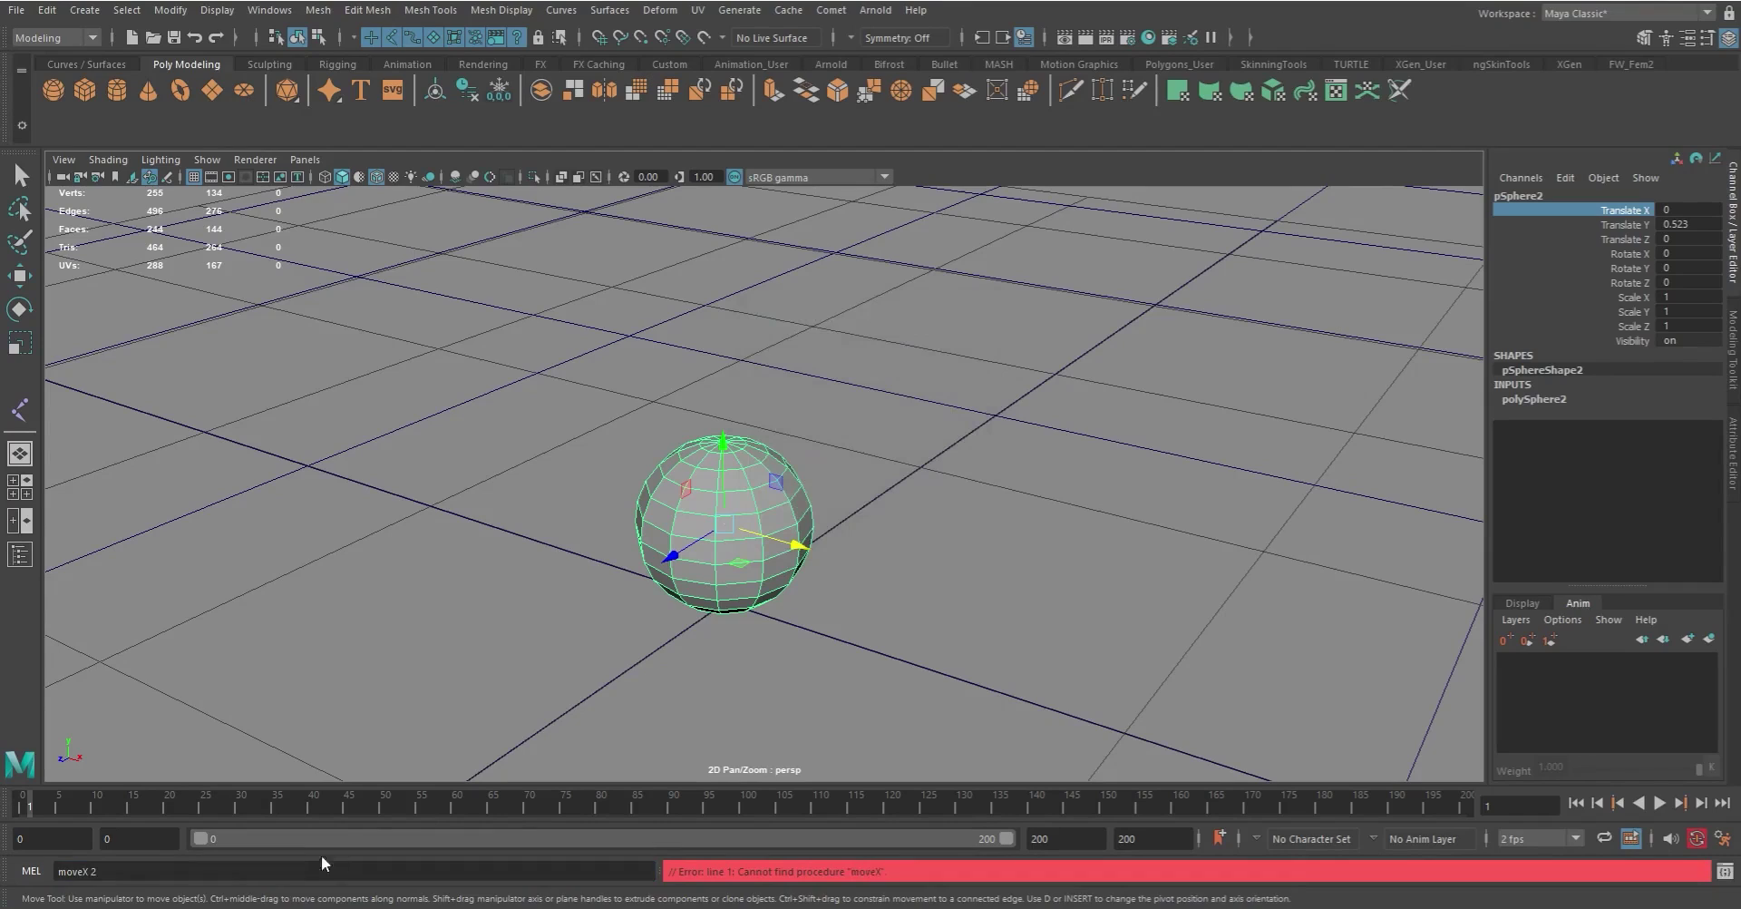
# Step: Replace the command with "move -moveX2" and try running it on the sphere
pyautogui.moveTo(154, 872); pyautogui.dragTo(4, 871)
pyautogui.write('move -')
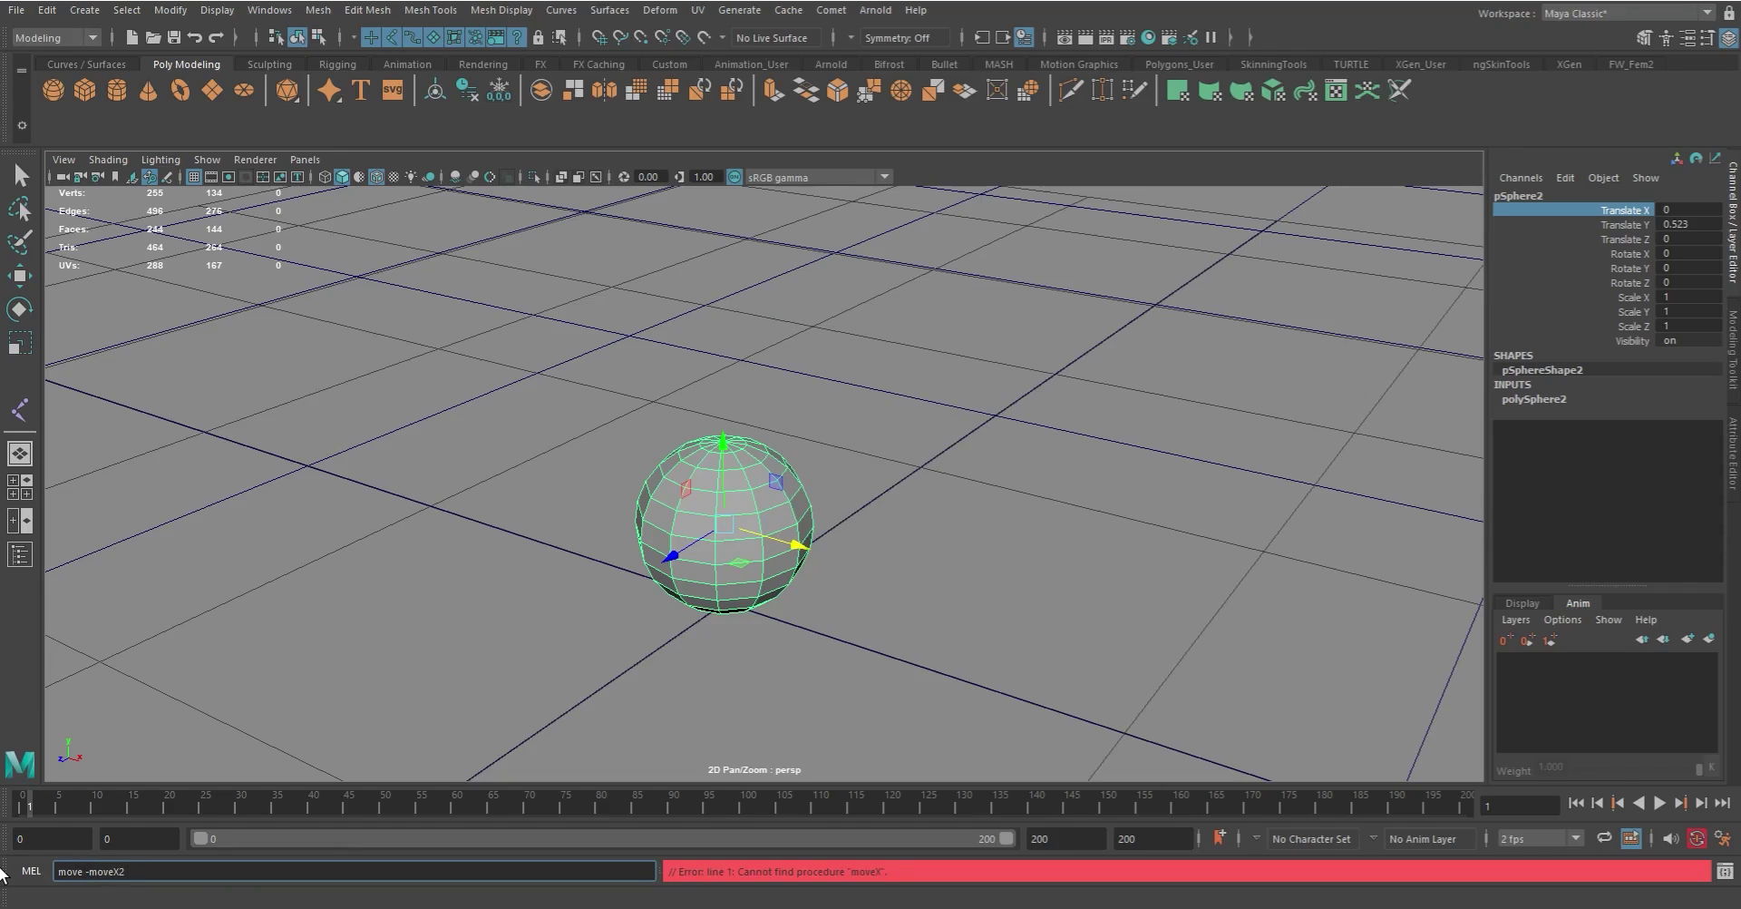
pyautogui.press('Return')
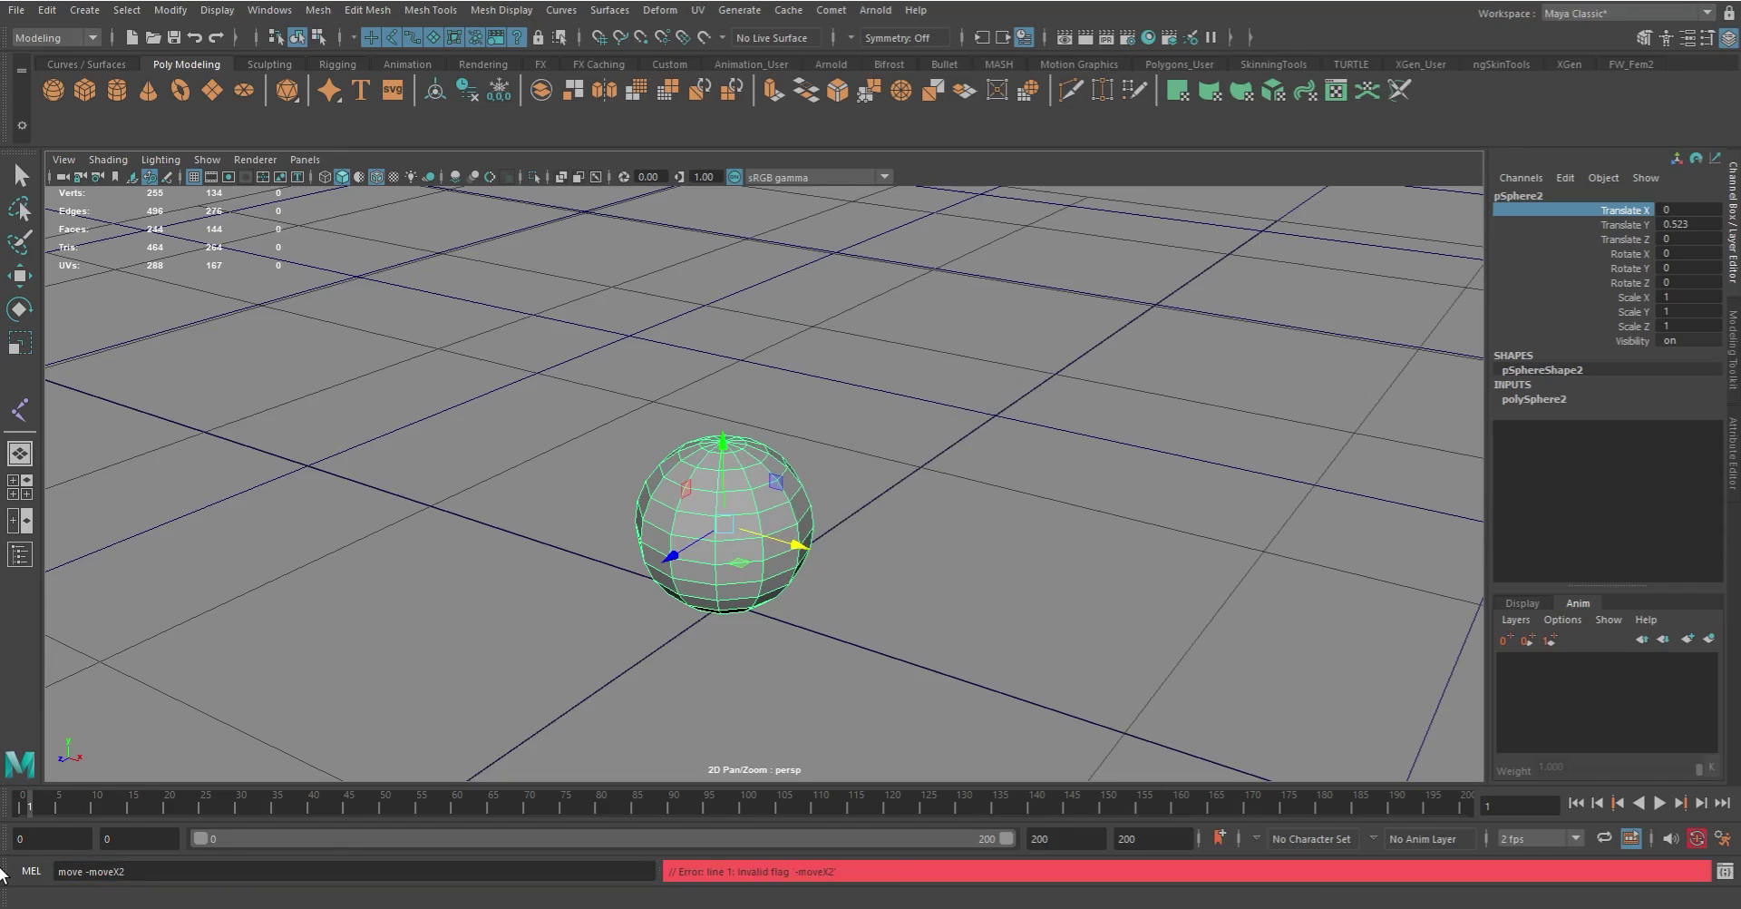
# Step: Try the command shortened to "move -X2", and try it once more with the value separated from the flag
pyautogui.click(132, 871)
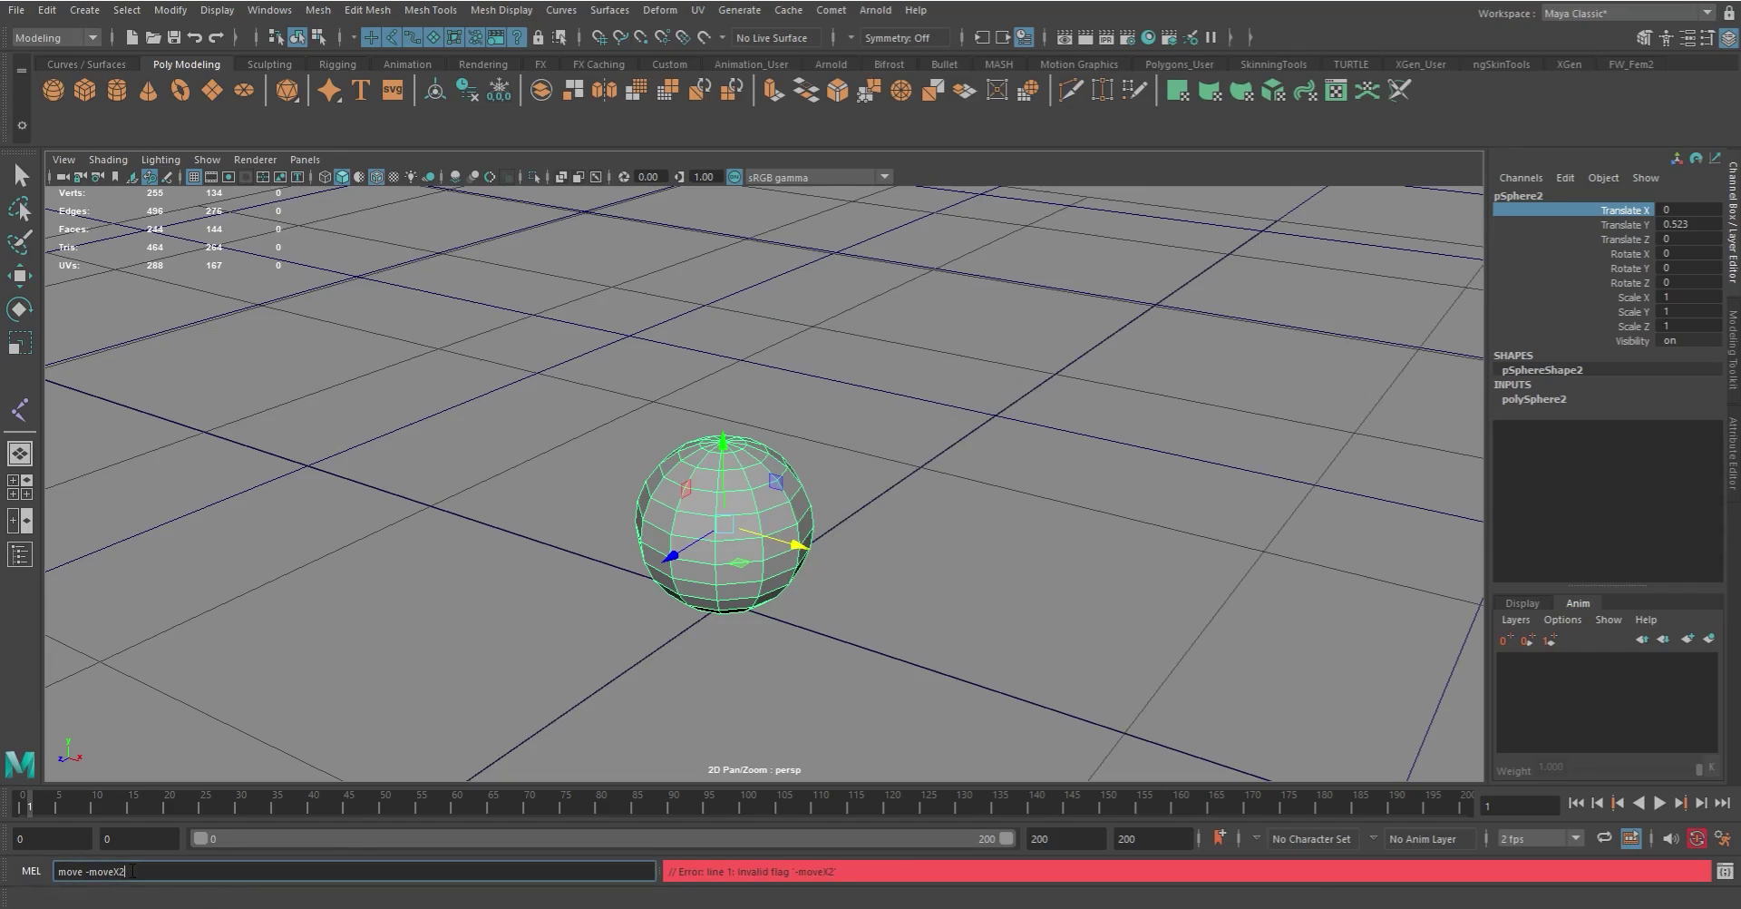
pyautogui.press('BackSpace')
pyautogui.press('BackSpace')
pyautogui.press('BackSpace')
pyautogui.press('Return')
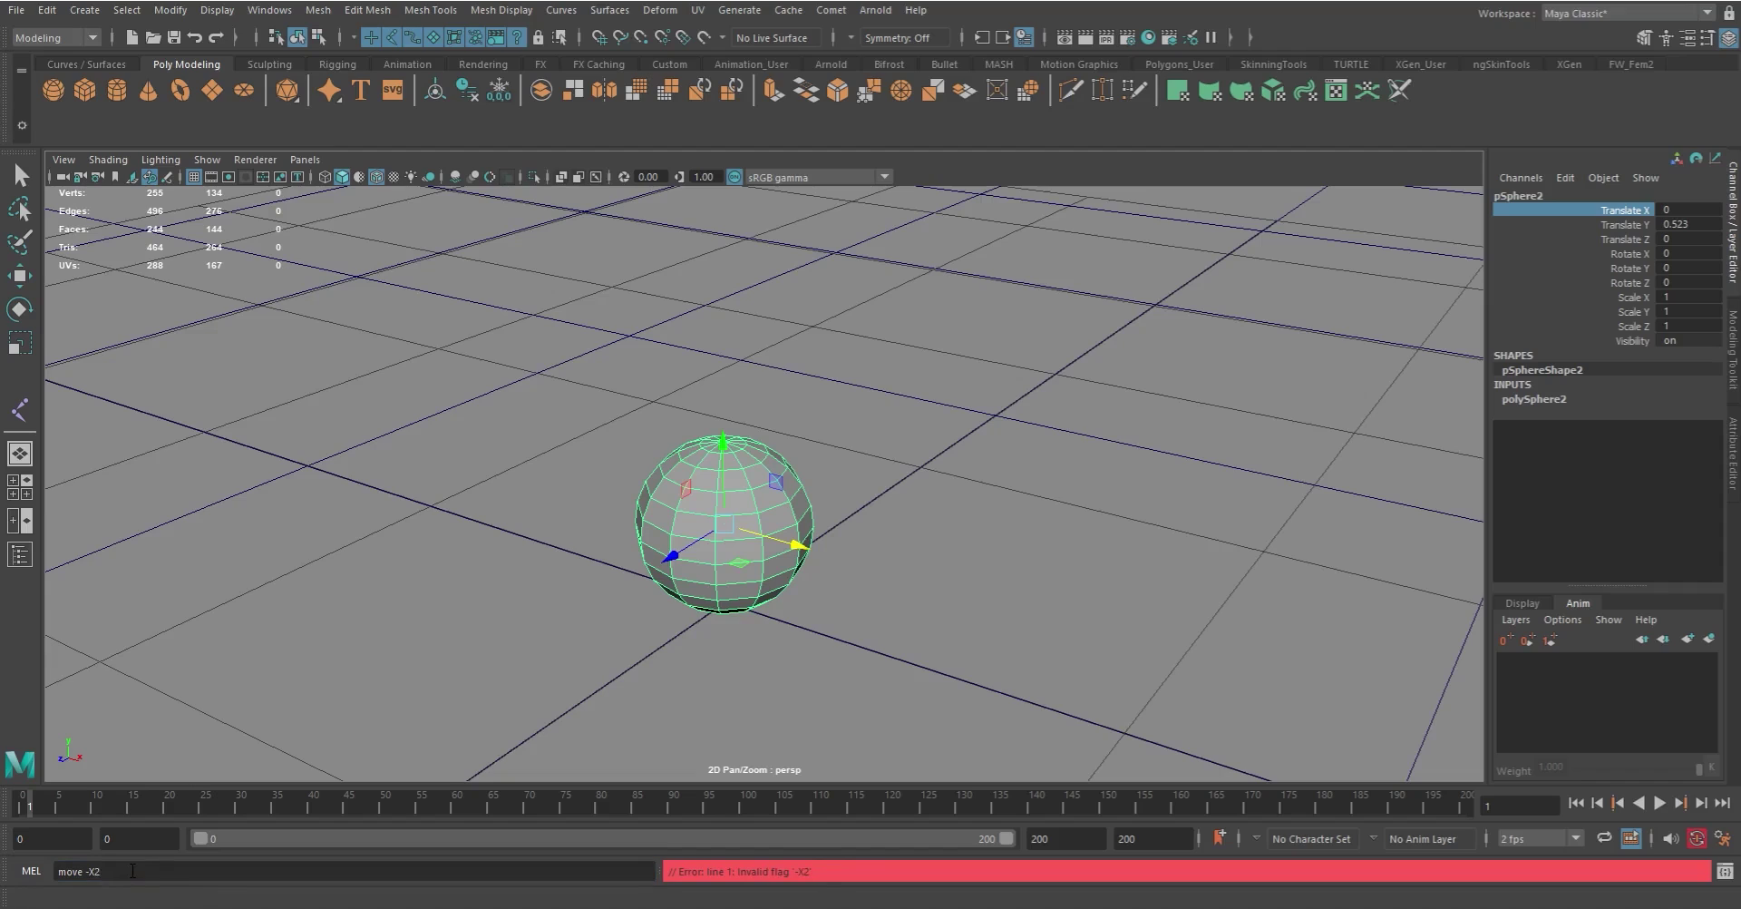
pyautogui.click(92, 871)
pyautogui.write('22')
pyautogui.press('Return')
# Step: Move the sphere to X 22 with the MEL command "move -moveX 22"
pyautogui.moveTo(127, 868); pyautogui.dragTo(7, 873)
pyautogui.write('move')
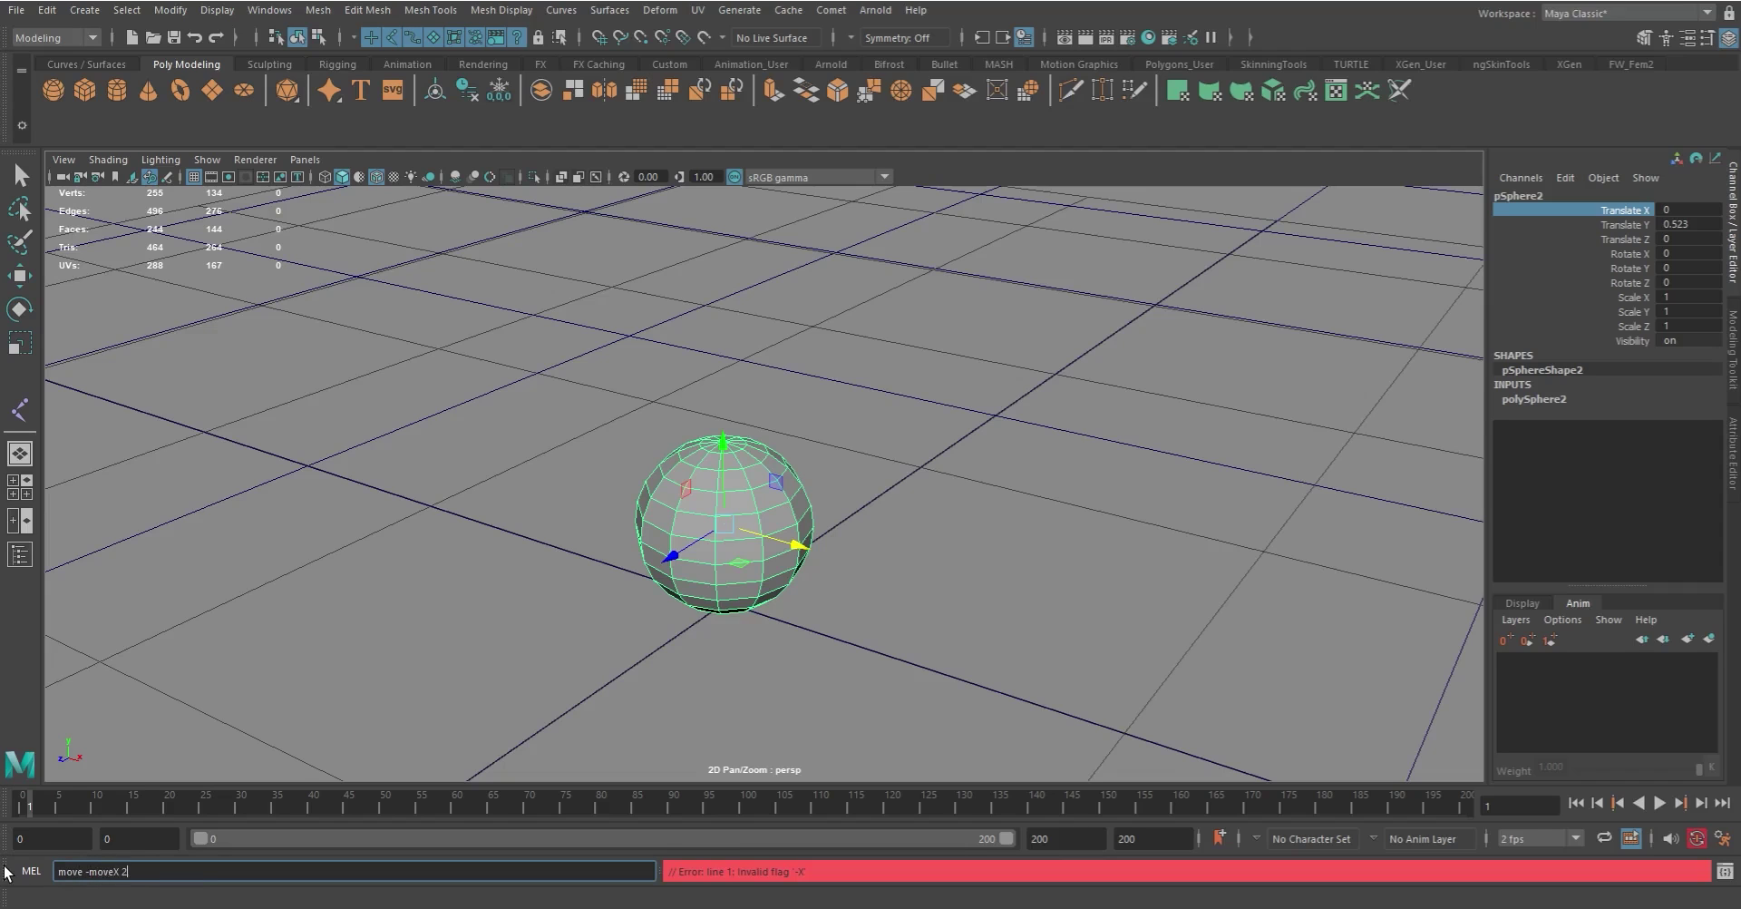
pyautogui.press('Return')
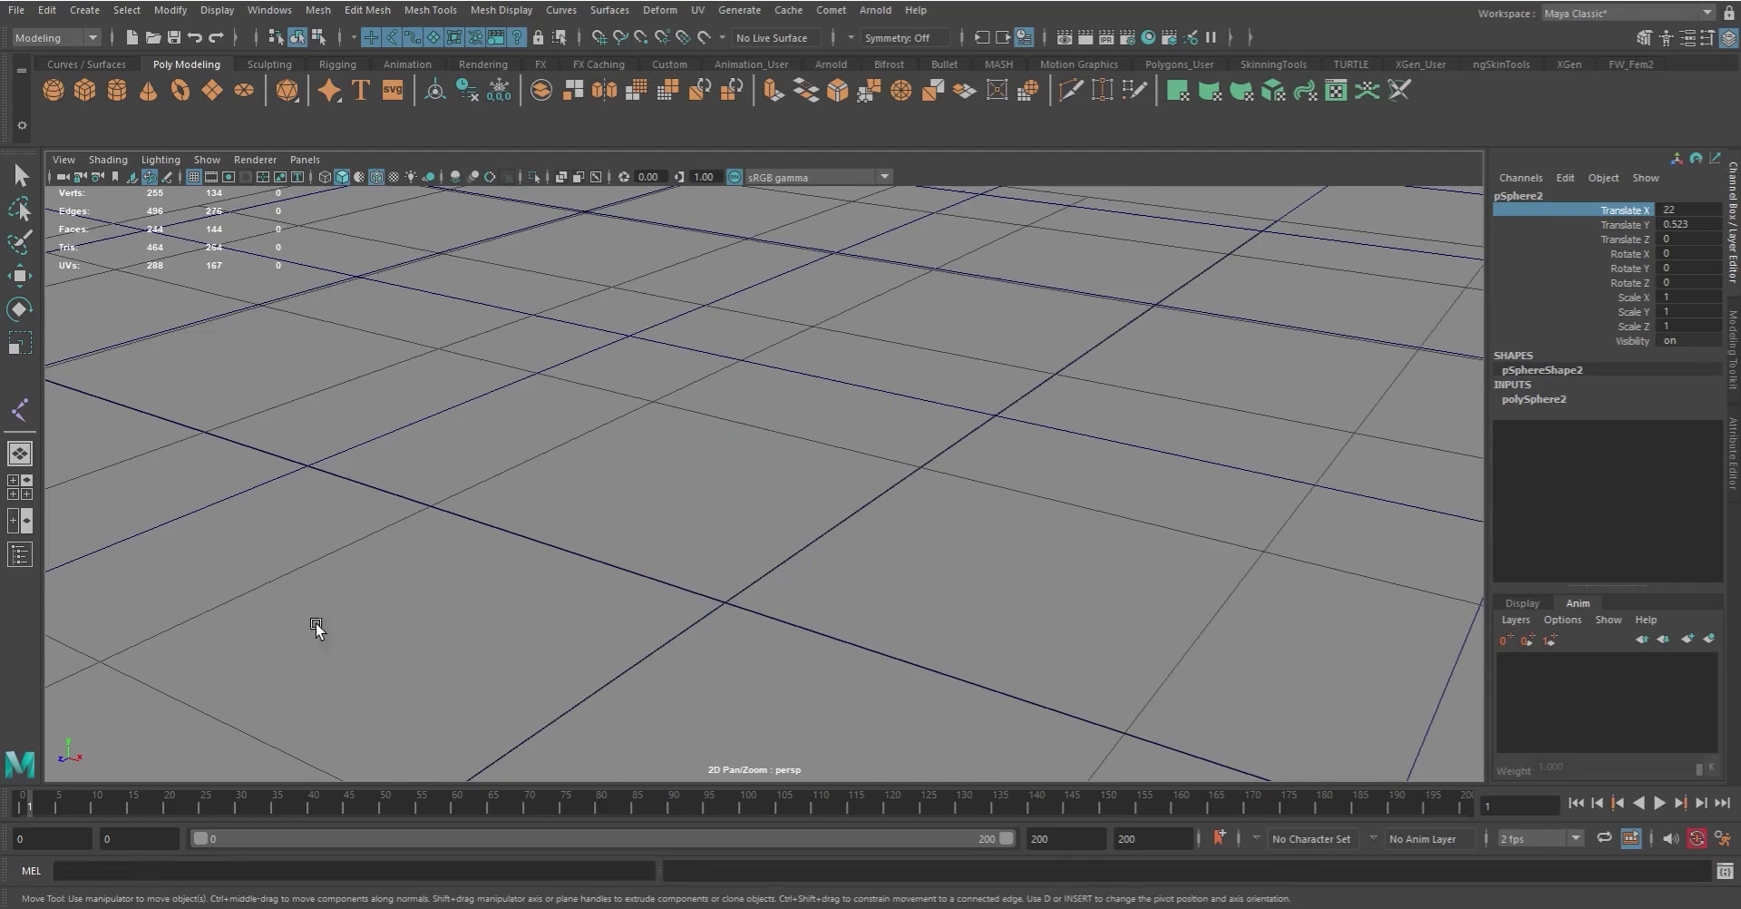
pyautogui.scroll(-6, 575, 537)
pyautogui.scroll(-5, 580, 537)
pyautogui.scroll(-2, 1003, 583)
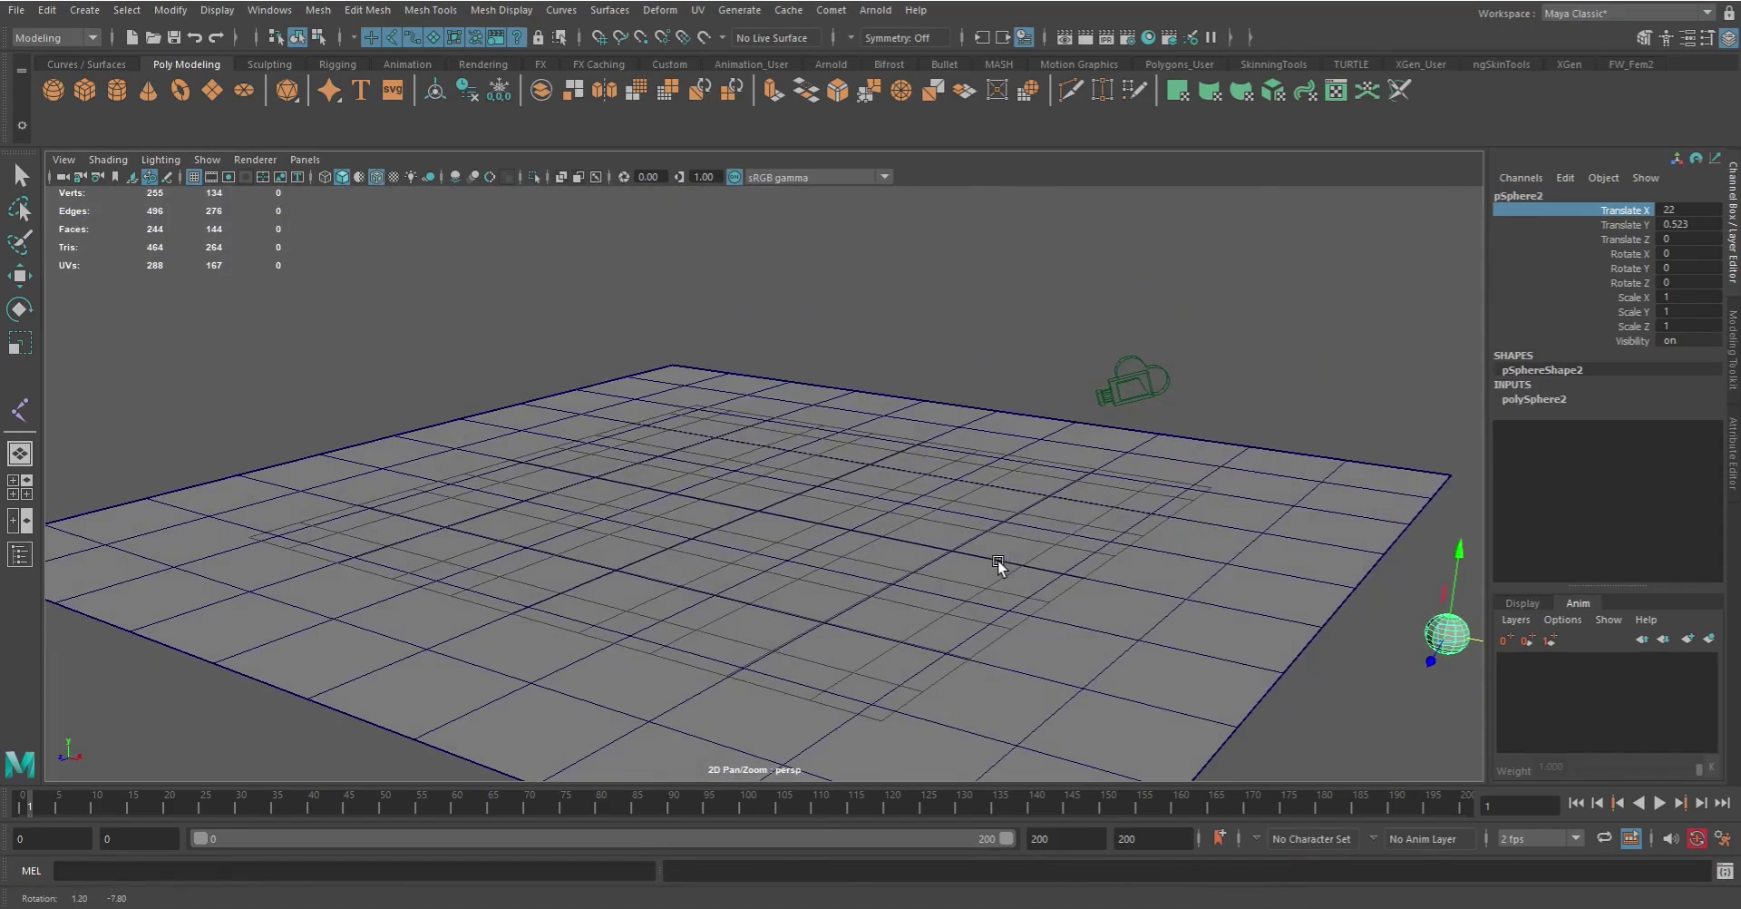
# Step: Move the sphere to X -22 with the MEL command "move -moveX -22"
pyautogui.click(227, 872)
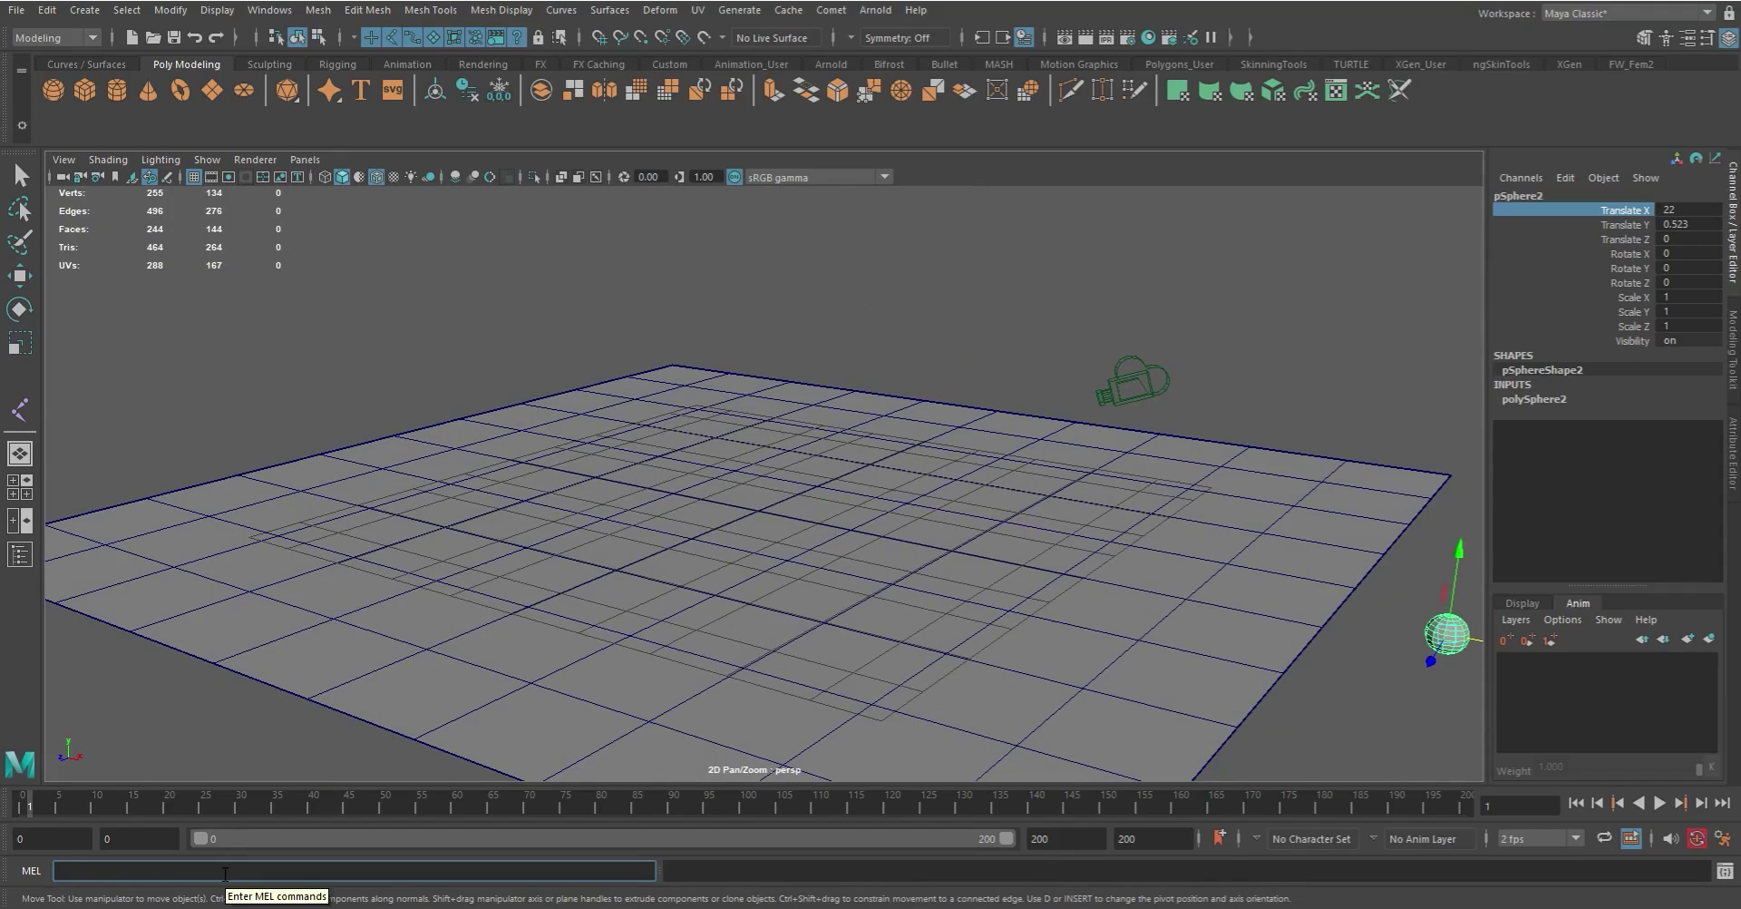
pyautogui.write('move -moveX ')
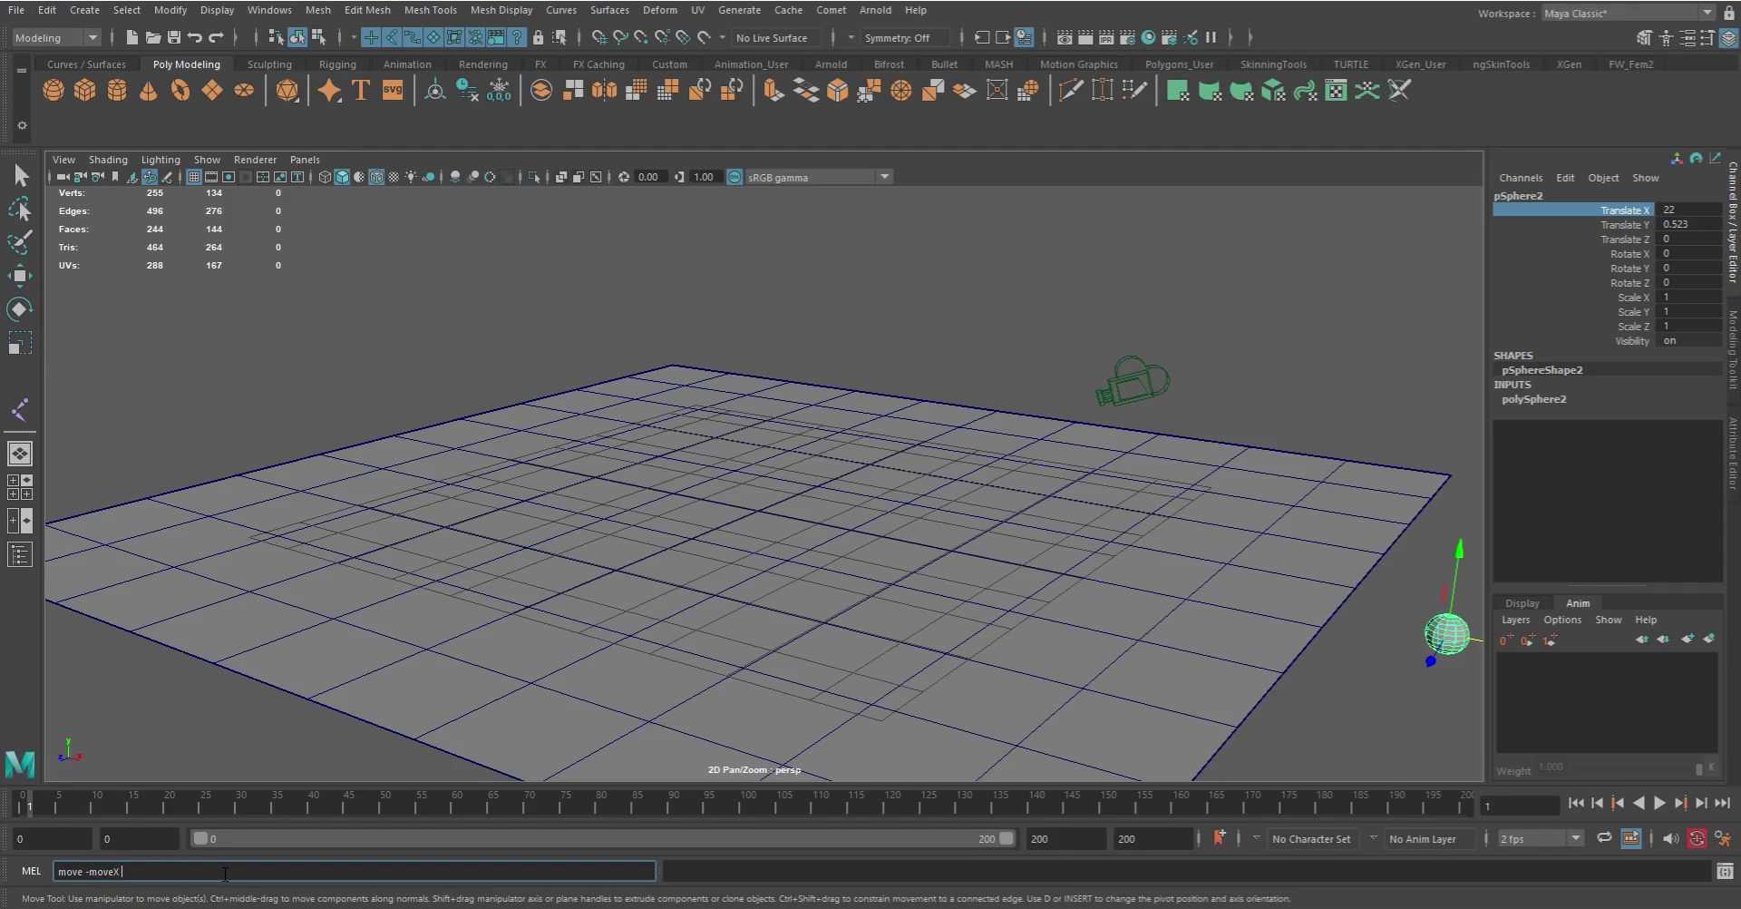
pyautogui.write('-22')
pyautogui.press('Return')
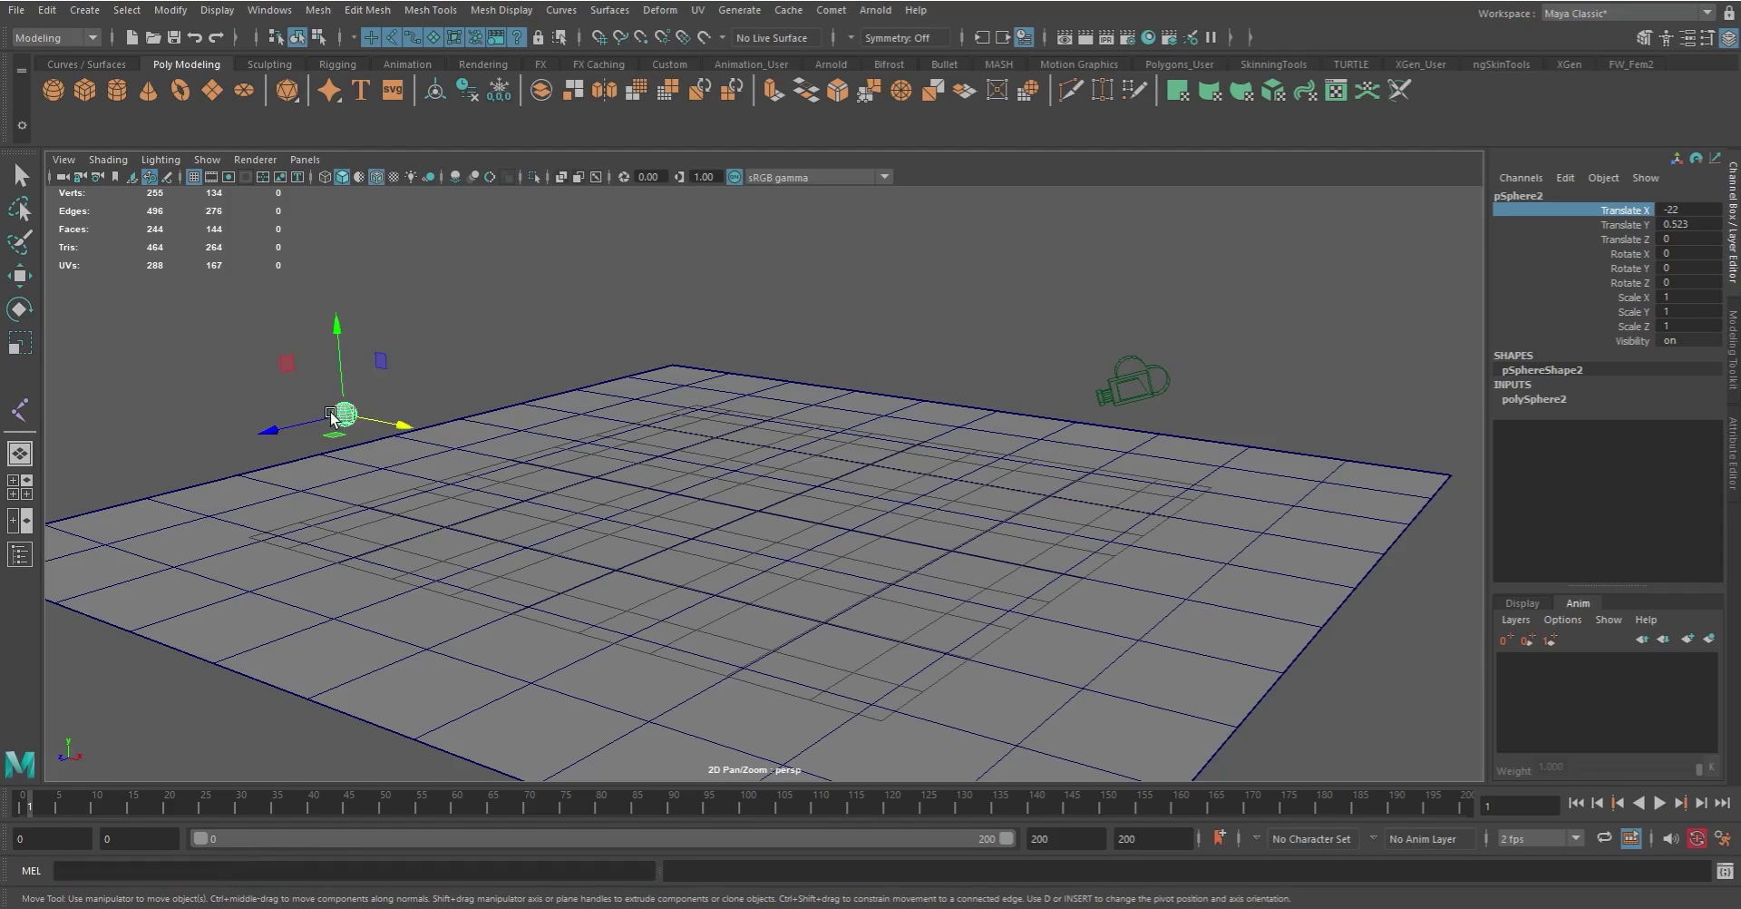
# Step: Return the sphere to X 0 with the MEL command "move -moveX 0" and deselect it
pyautogui.click(173, 871)
pyautogui.write('move')
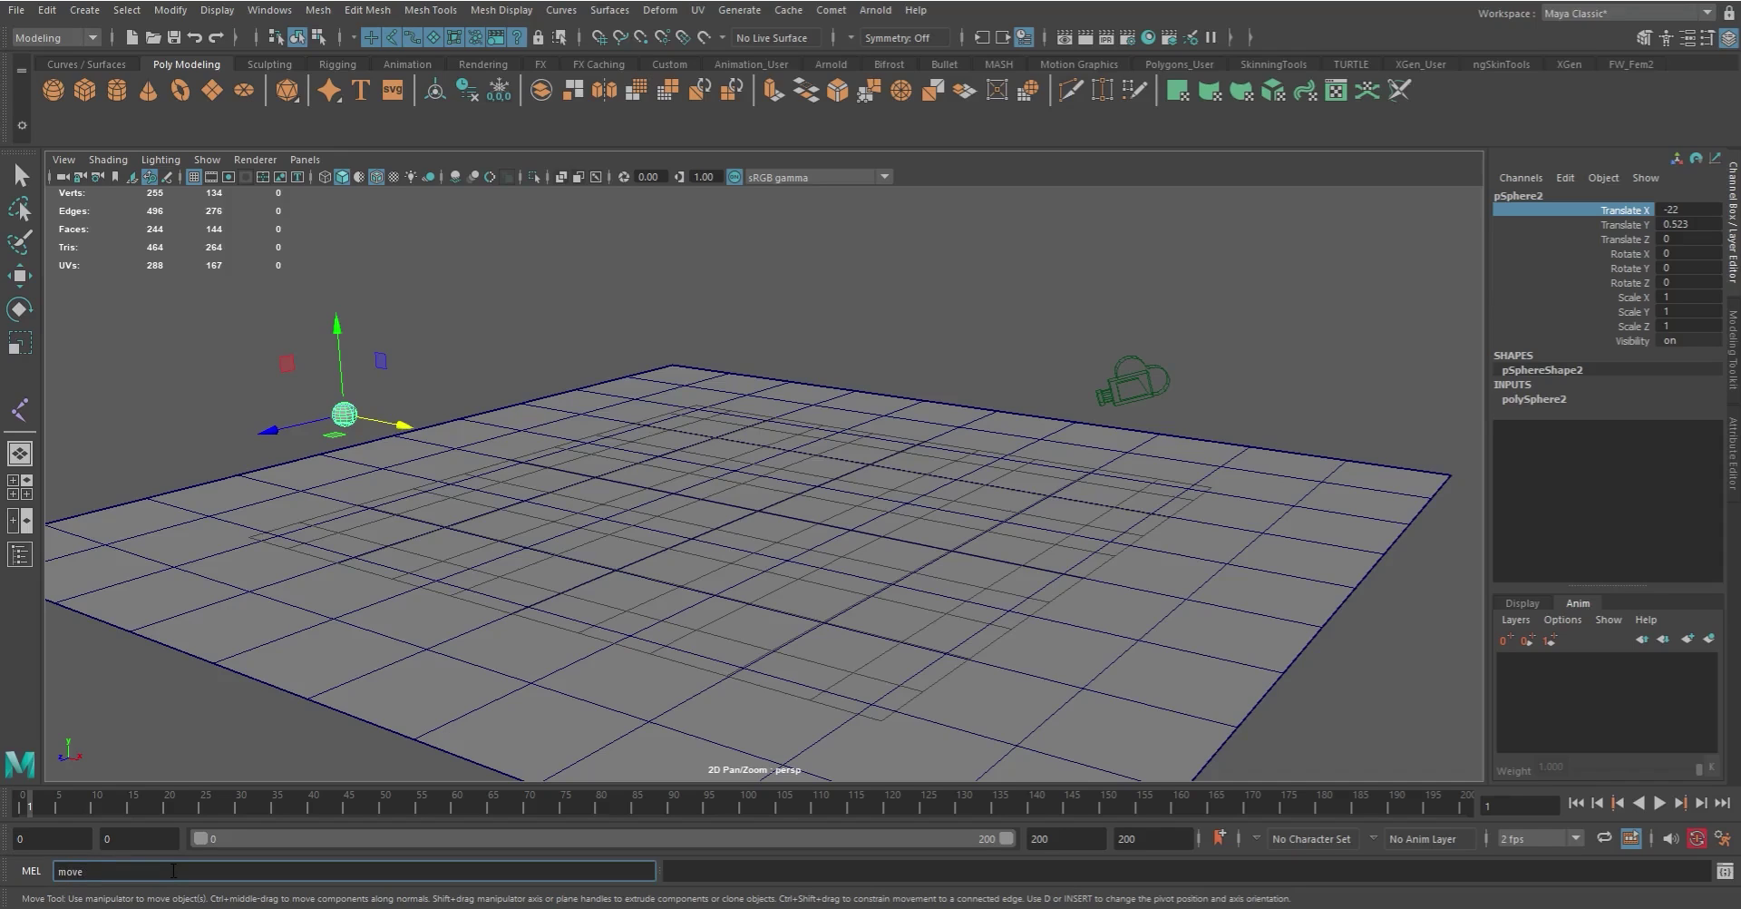
pyautogui.write(' -moveX 0')
pyautogui.press('Return')
pyautogui.keyDown('alt'); pyautogui.moveTo(897, 650); pyautogui.dragTo(921, 614); pyautogui.keyUp('alt')
pyautogui.keyDown('alt'); pyautogui.moveTo(922, 614); pyautogui.dragTo(952, 626, button='right'); pyautogui.keyUp('alt')
pyautogui.keyDown('alt'); pyautogui.moveTo(952, 625); pyautogui.dragTo(906, 567); pyautogui.keyUp('alt')
pyautogui.keyDown('alt'); pyautogui.moveTo(852, 594); pyautogui.dragTo(1025, 501, button='right'); pyautogui.keyUp('alt')
pyautogui.keyDown('alt'); pyautogui.moveTo(1026, 501); pyautogui.dragTo(1026, 446); pyautogui.keyUp('alt')
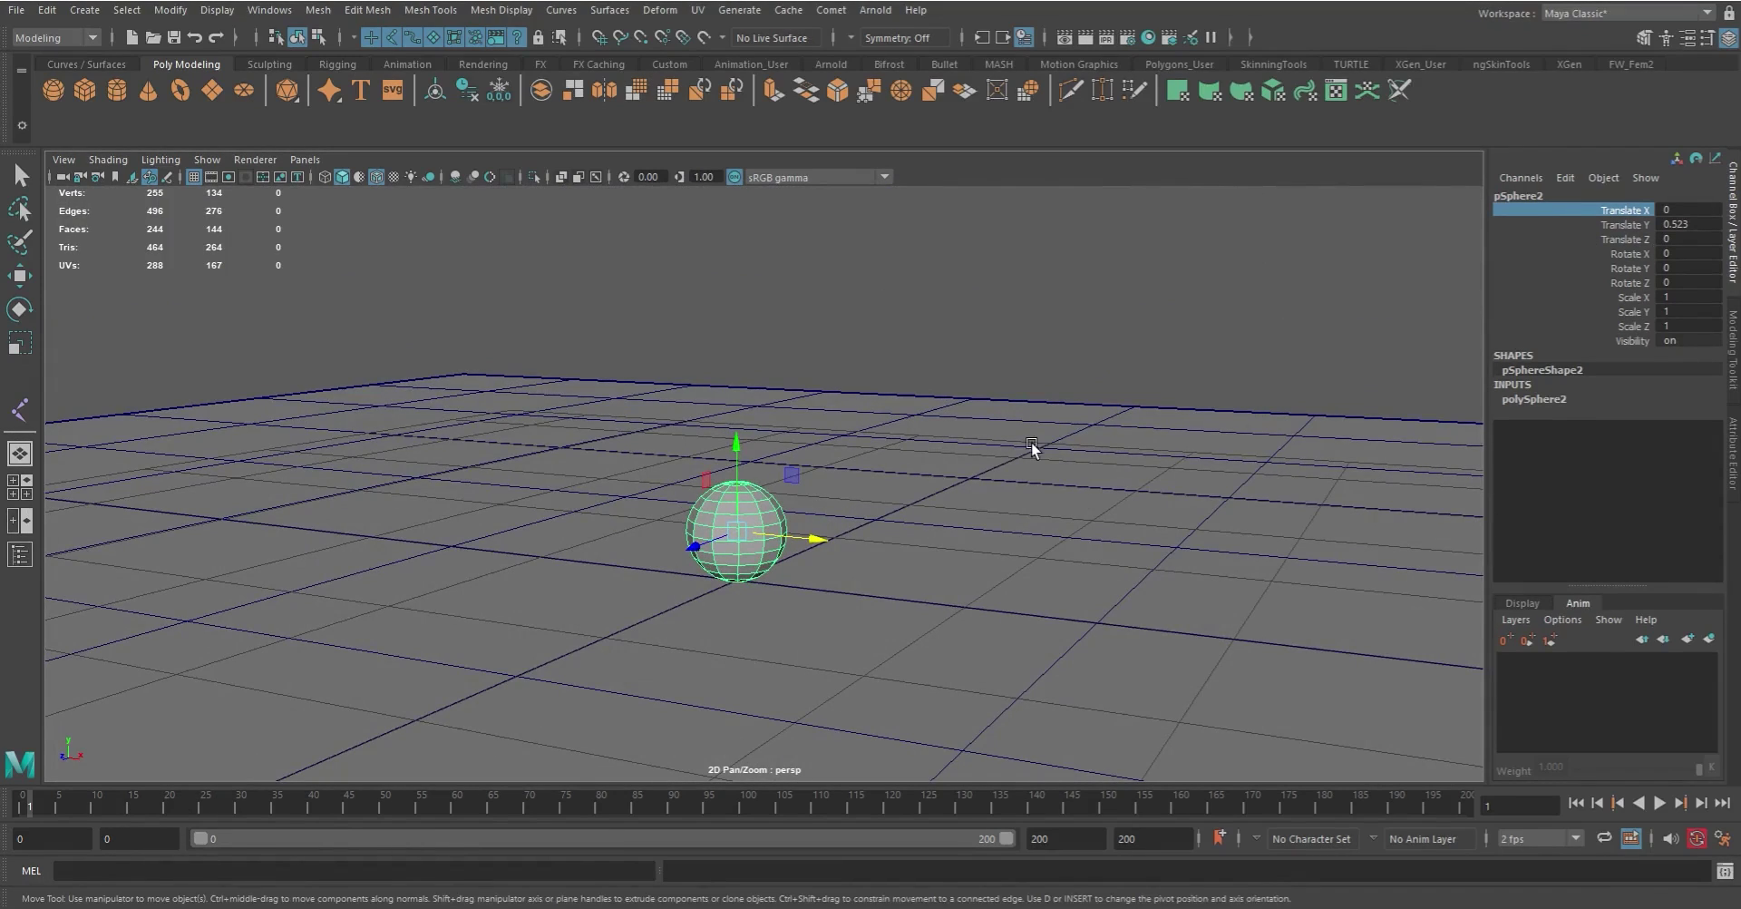
pyautogui.click(1088, 337)
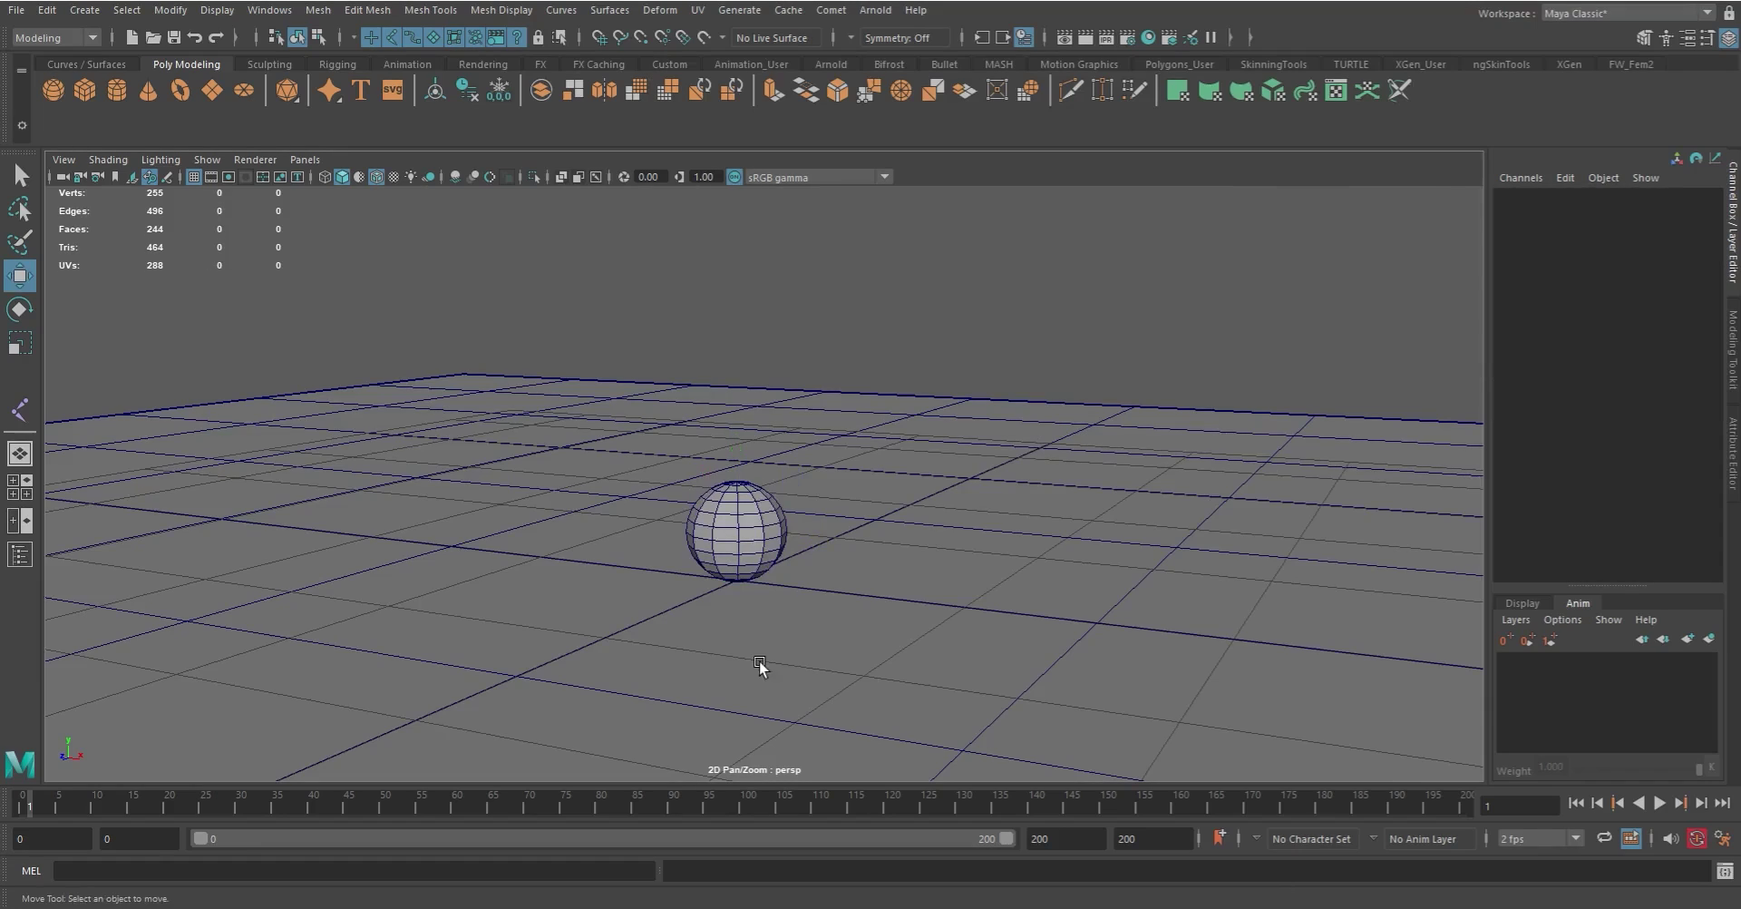
# Step: Toggle the command line between Python and MEL, and view the Script Editor in an enlarged window before closing it
pyautogui.click(29, 871)
pyautogui.click(24, 874)
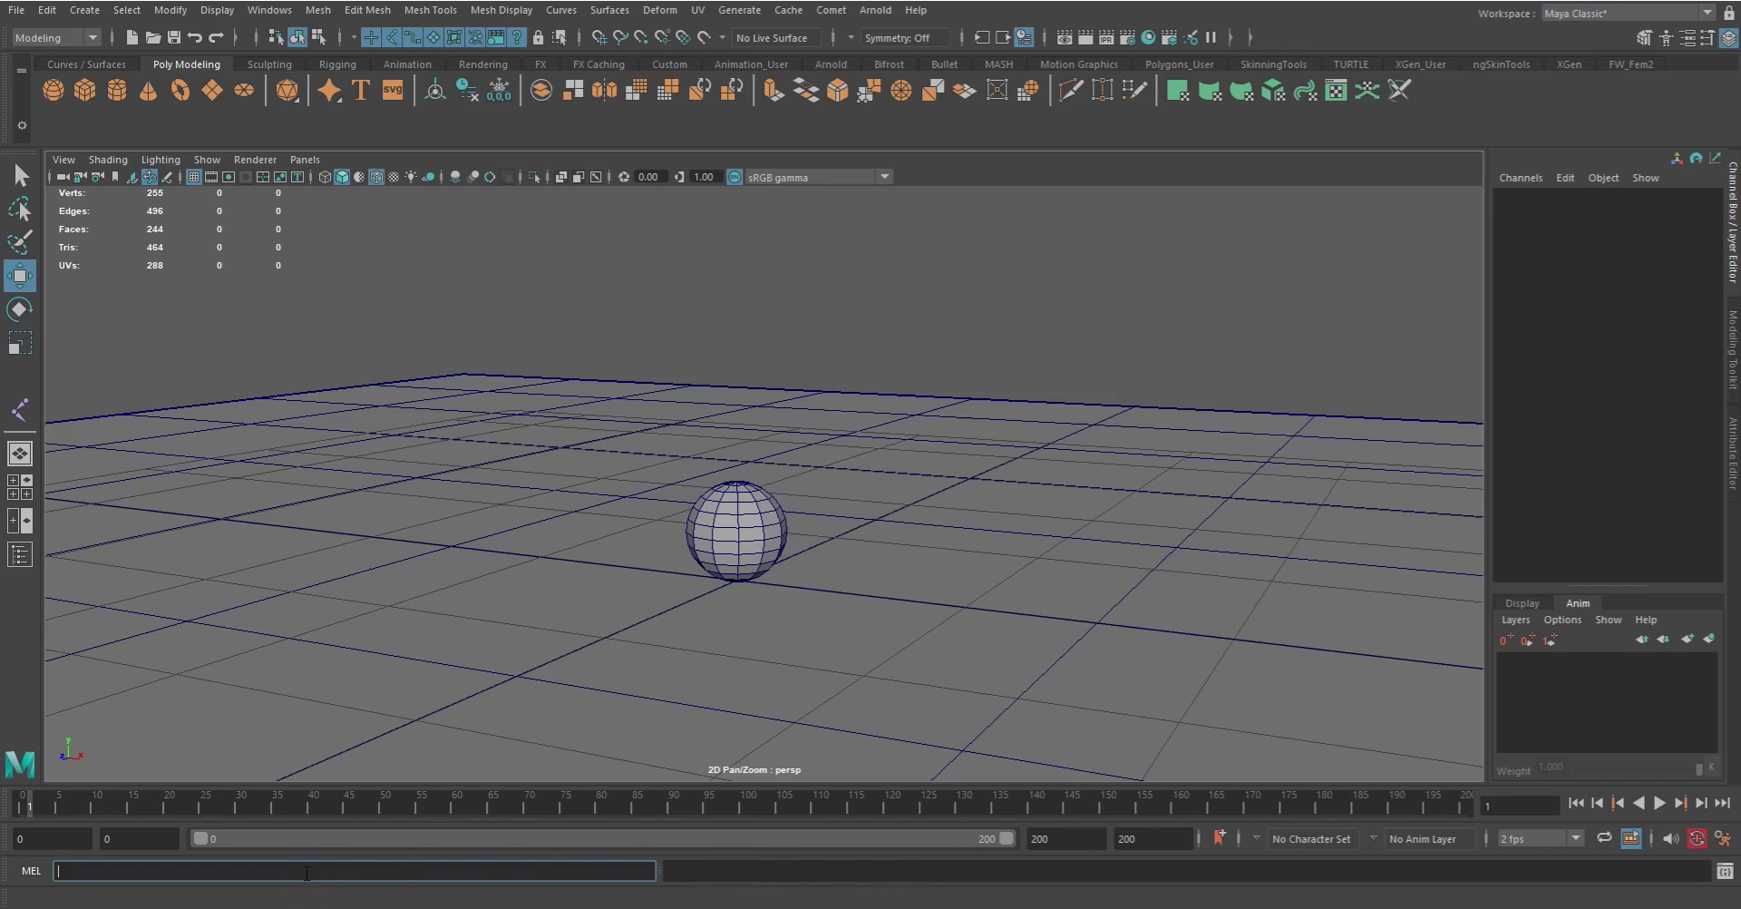
pyautogui.click(1726, 871)
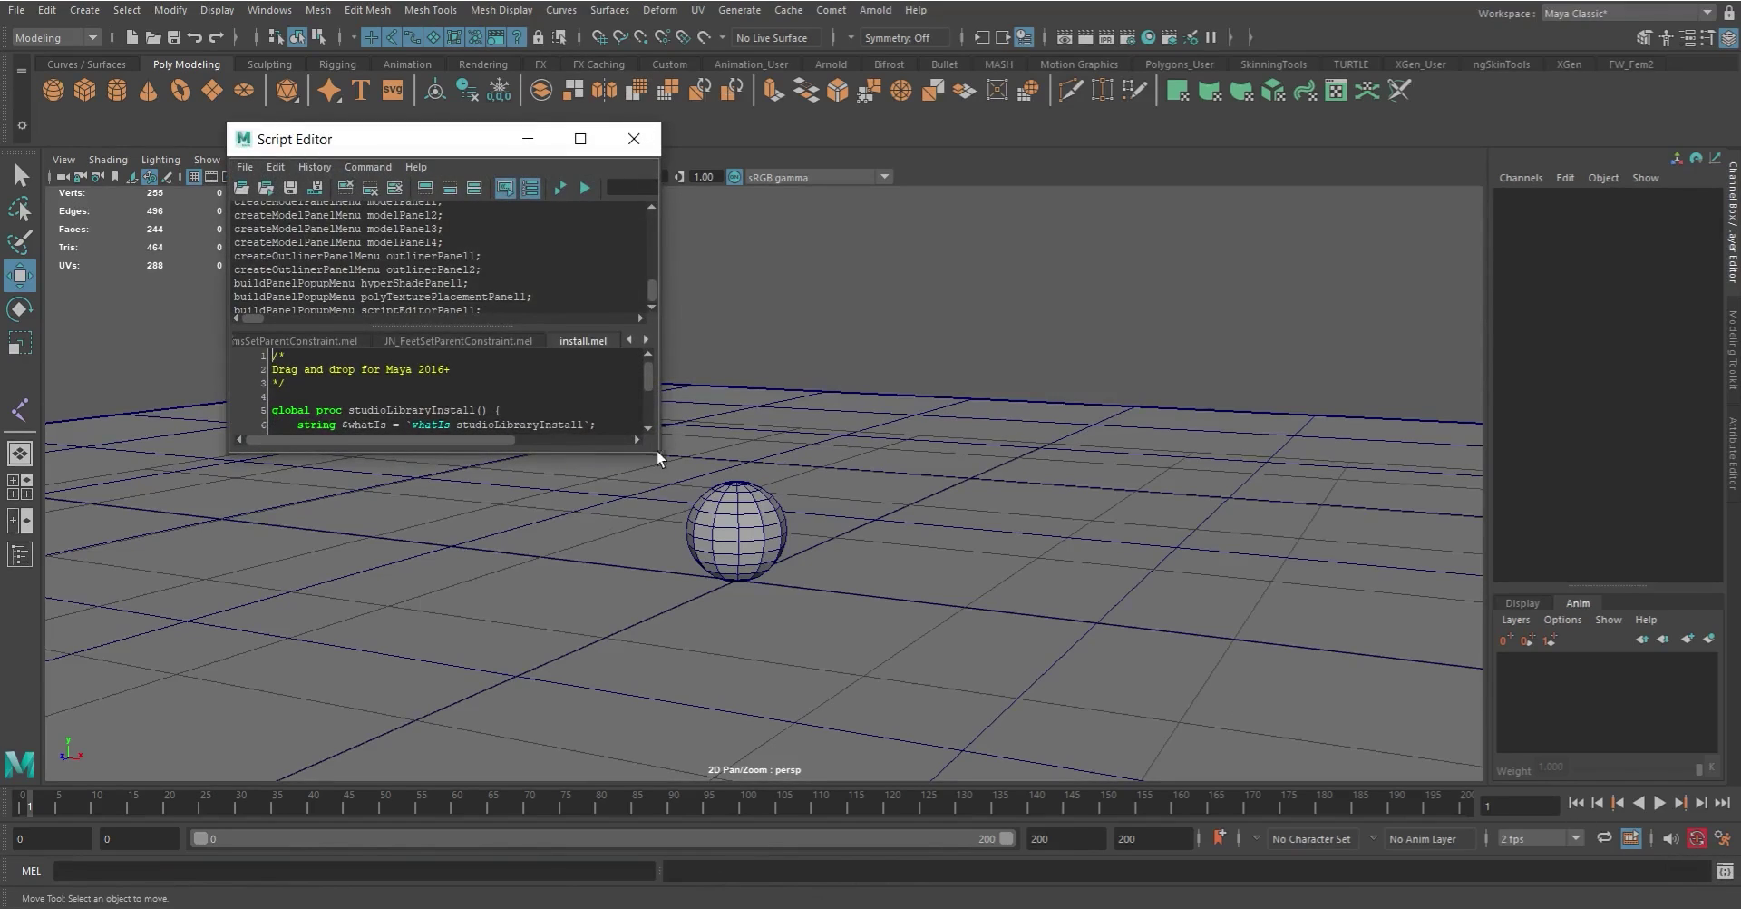
pyautogui.moveTo(658, 453); pyautogui.dragTo(1004, 676)
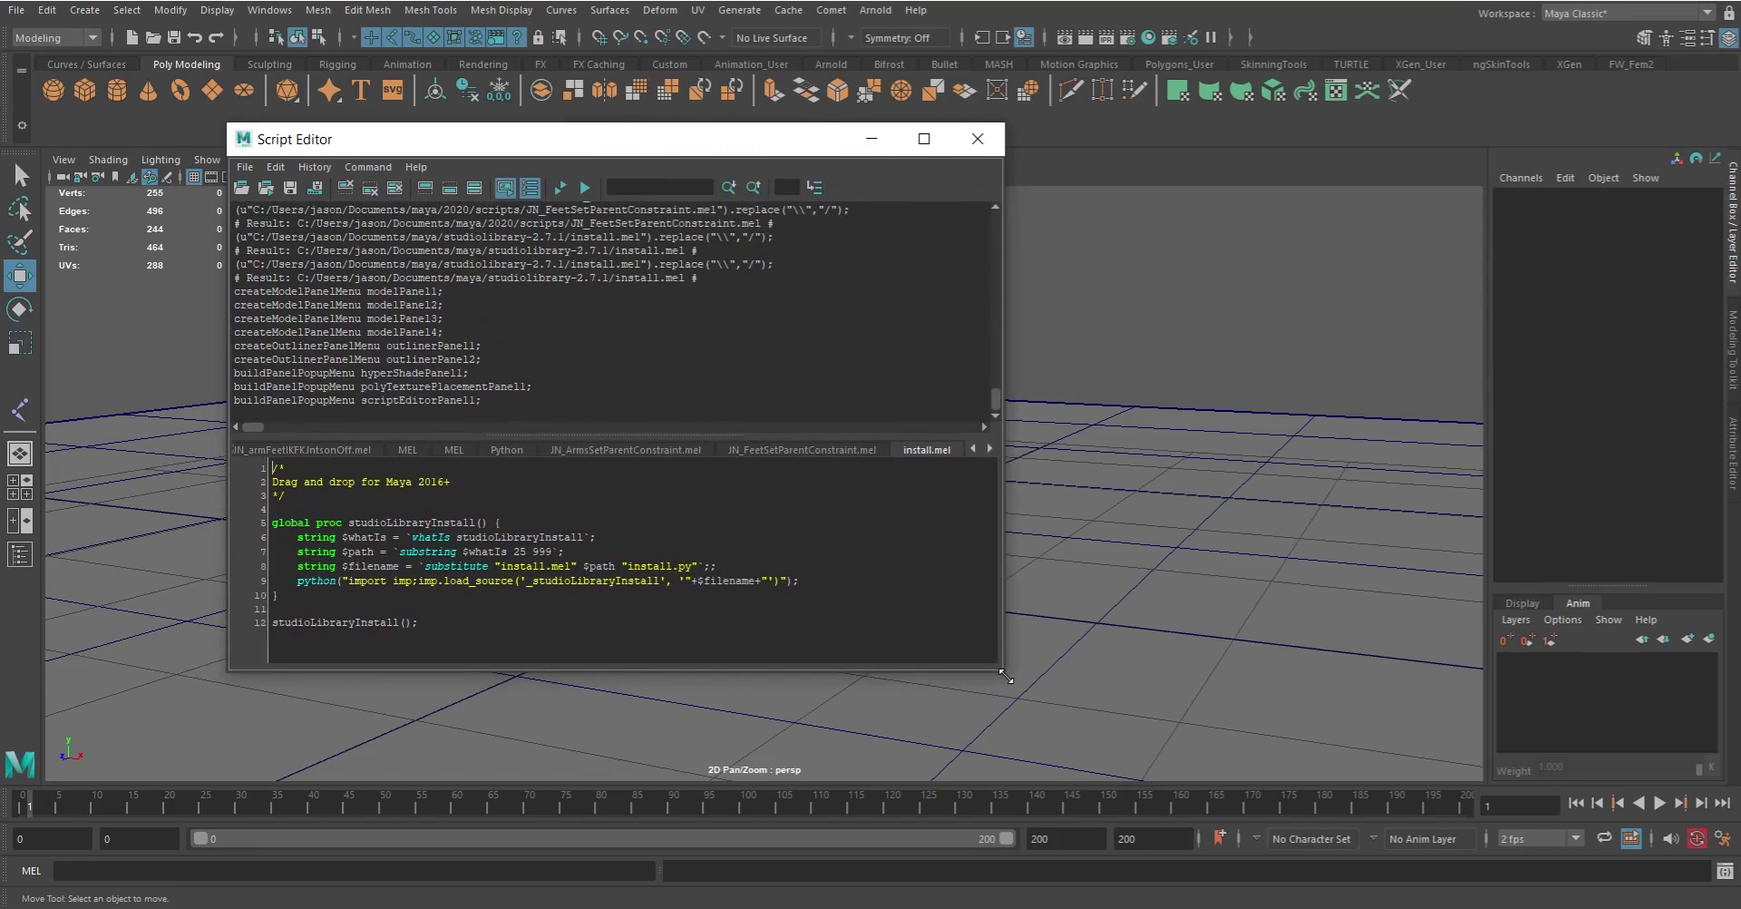
pyautogui.click(983, 138)
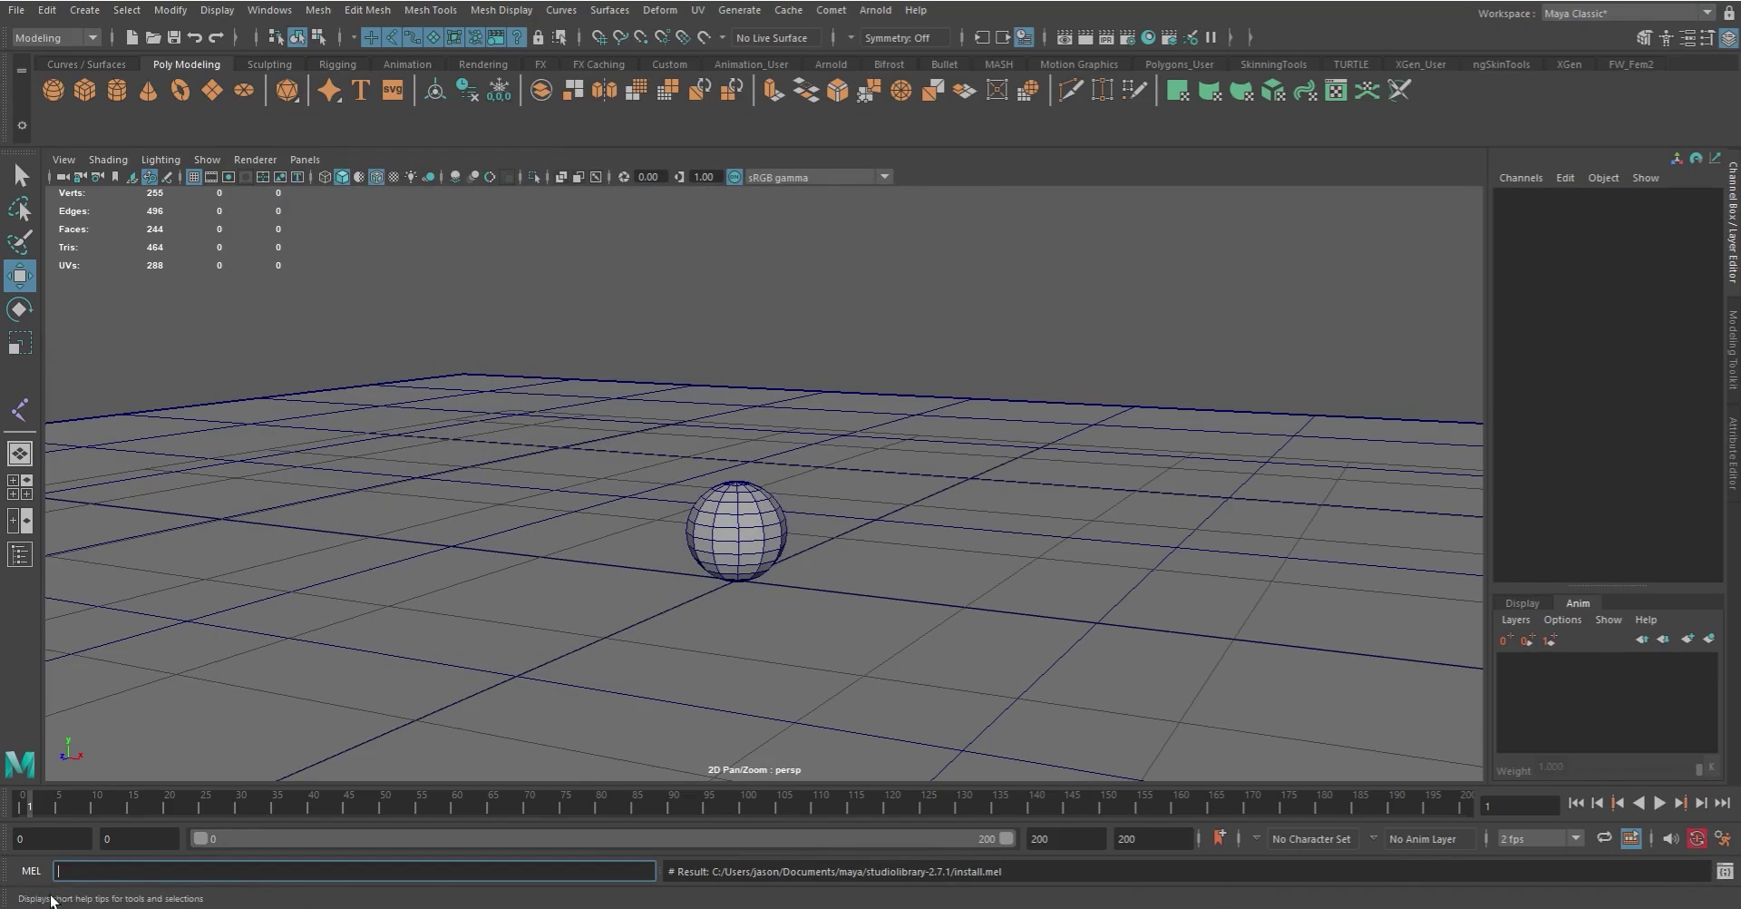
pyautogui.click(805, 395)
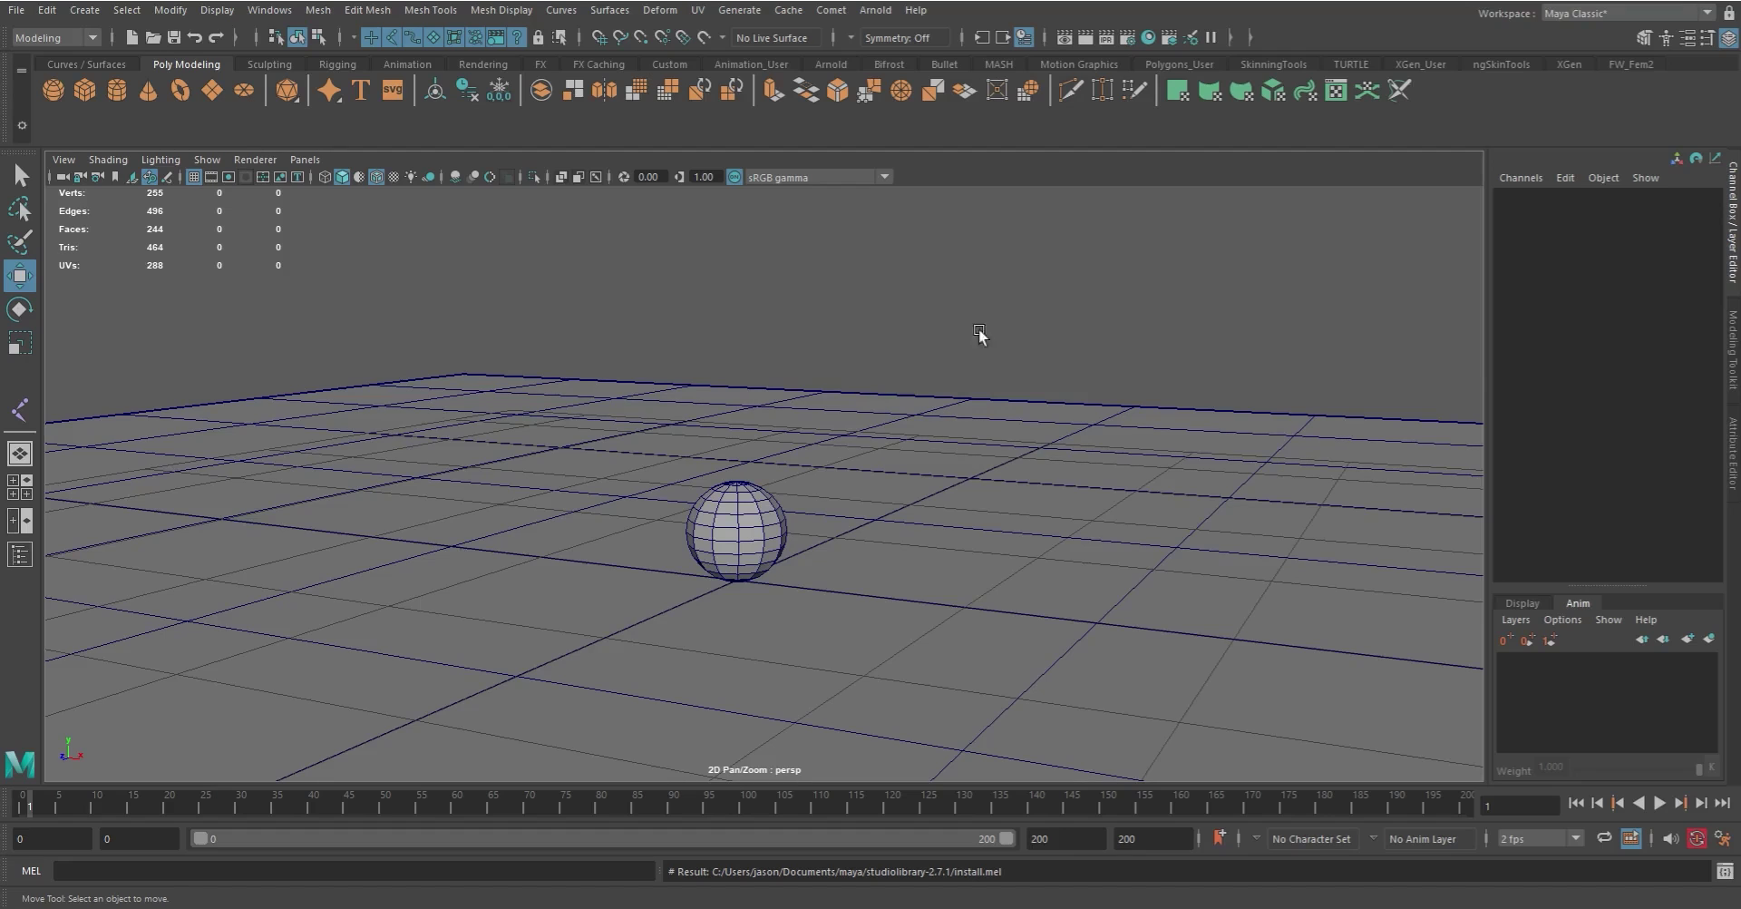
pyautogui.moveTo(421, 305); pyautogui.dragTo(917, 645)
pyautogui.click(1033, 375)
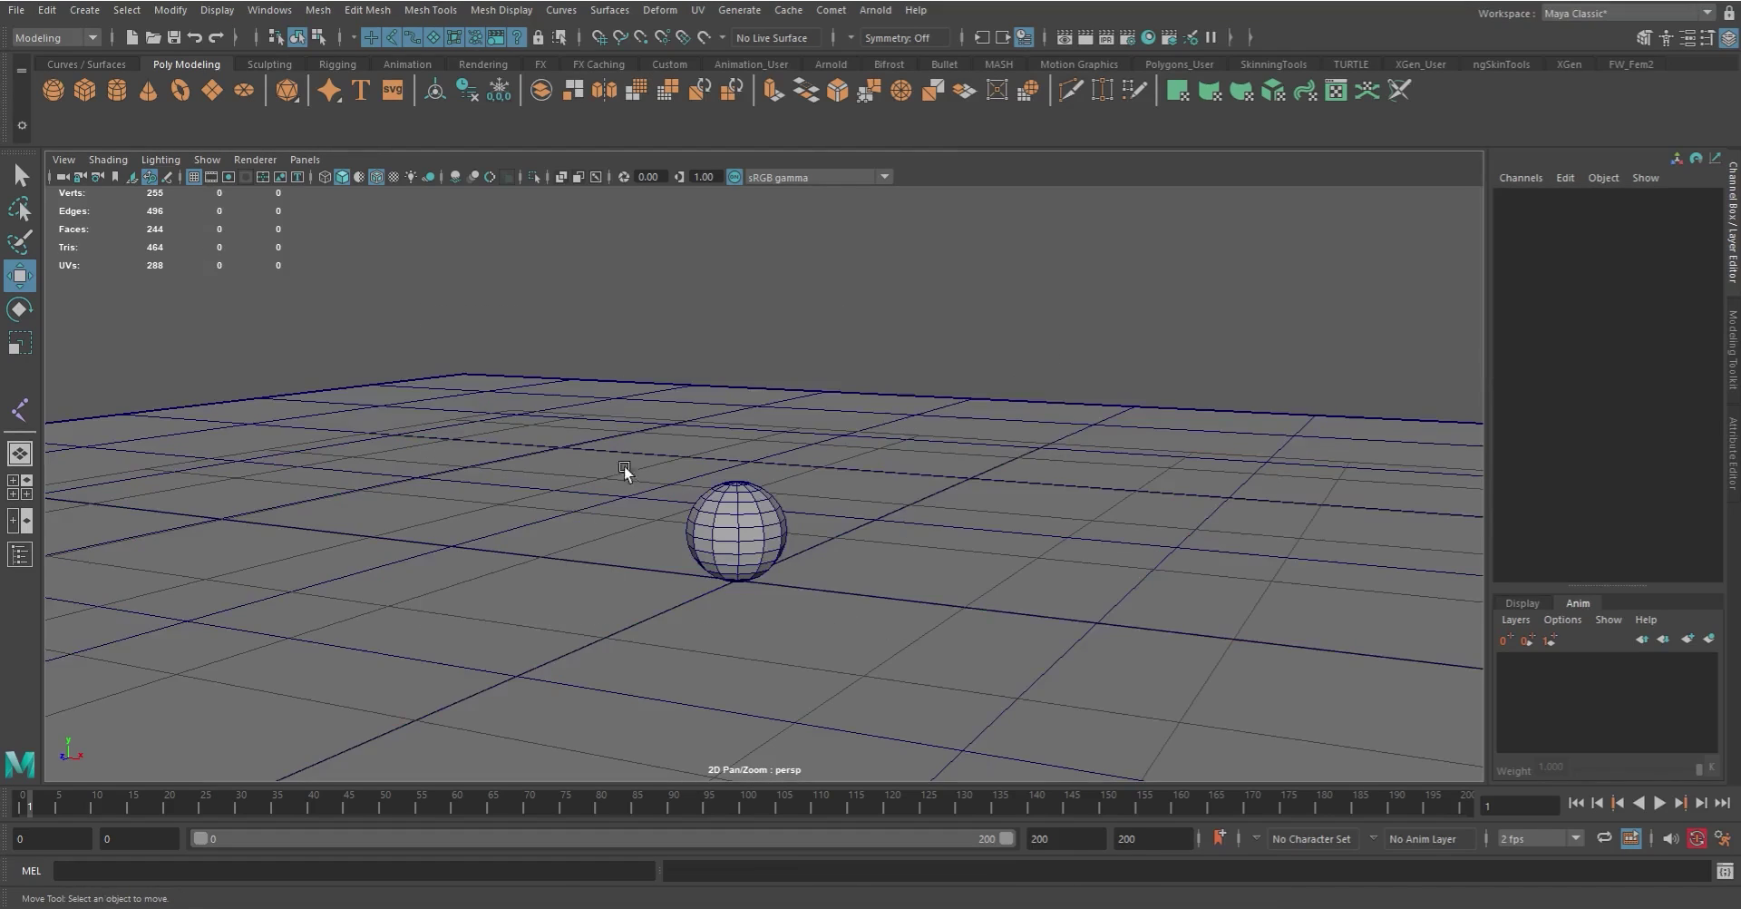
pyautogui.click(741, 535)
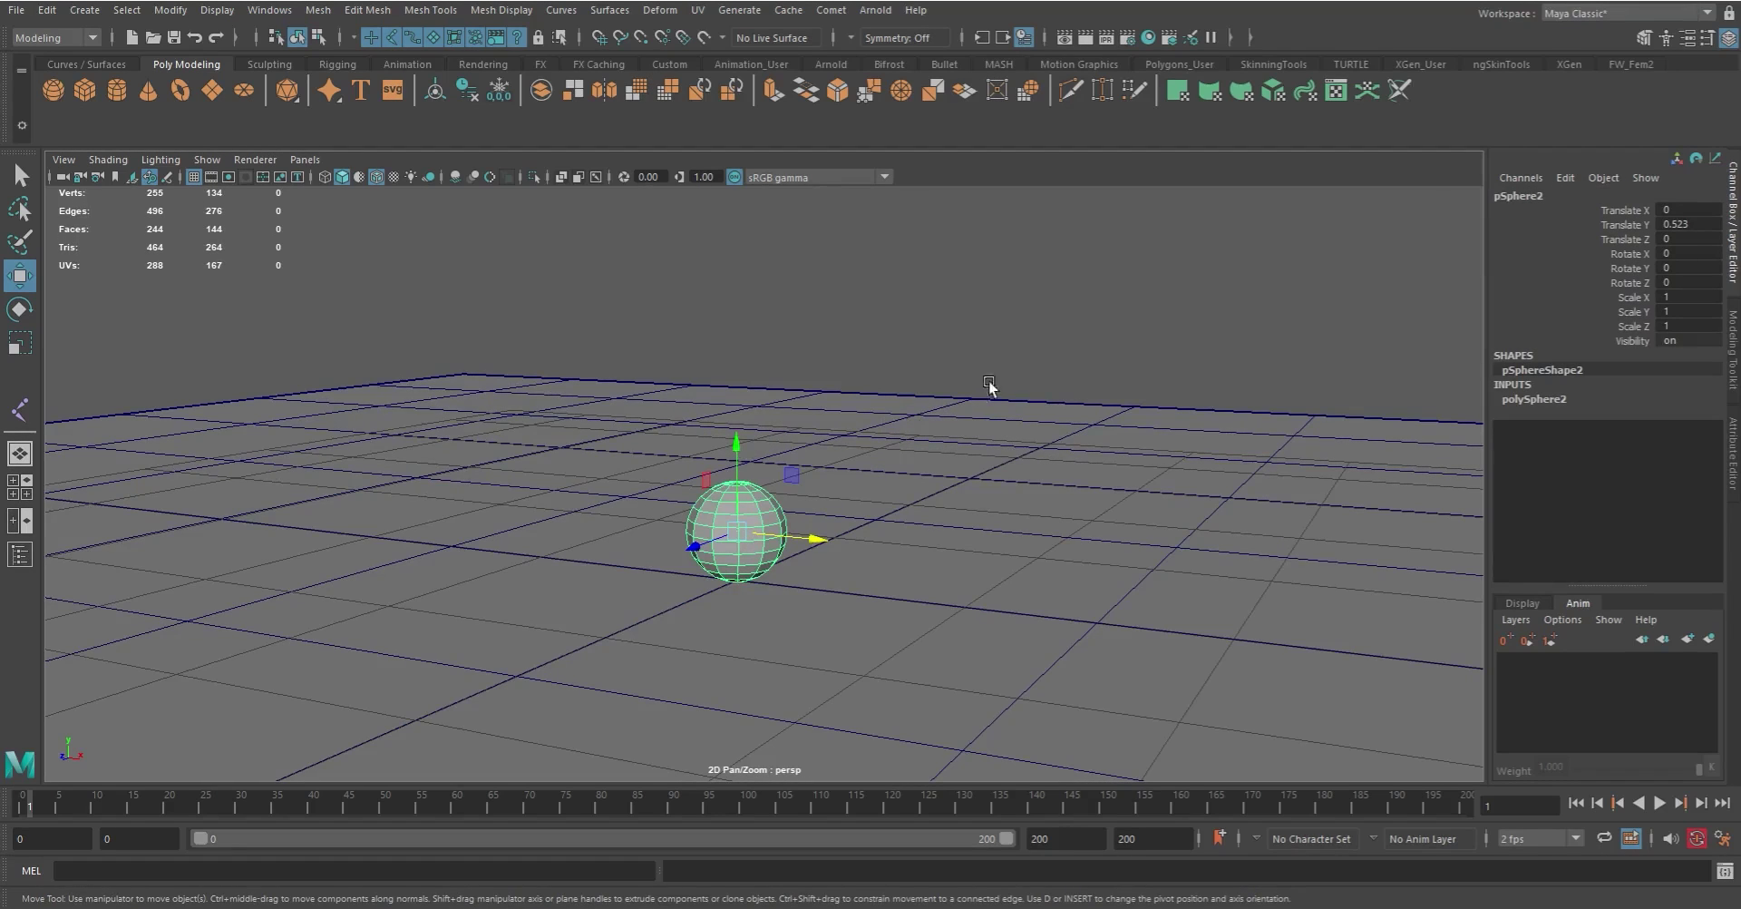
pyautogui.click(1074, 336)
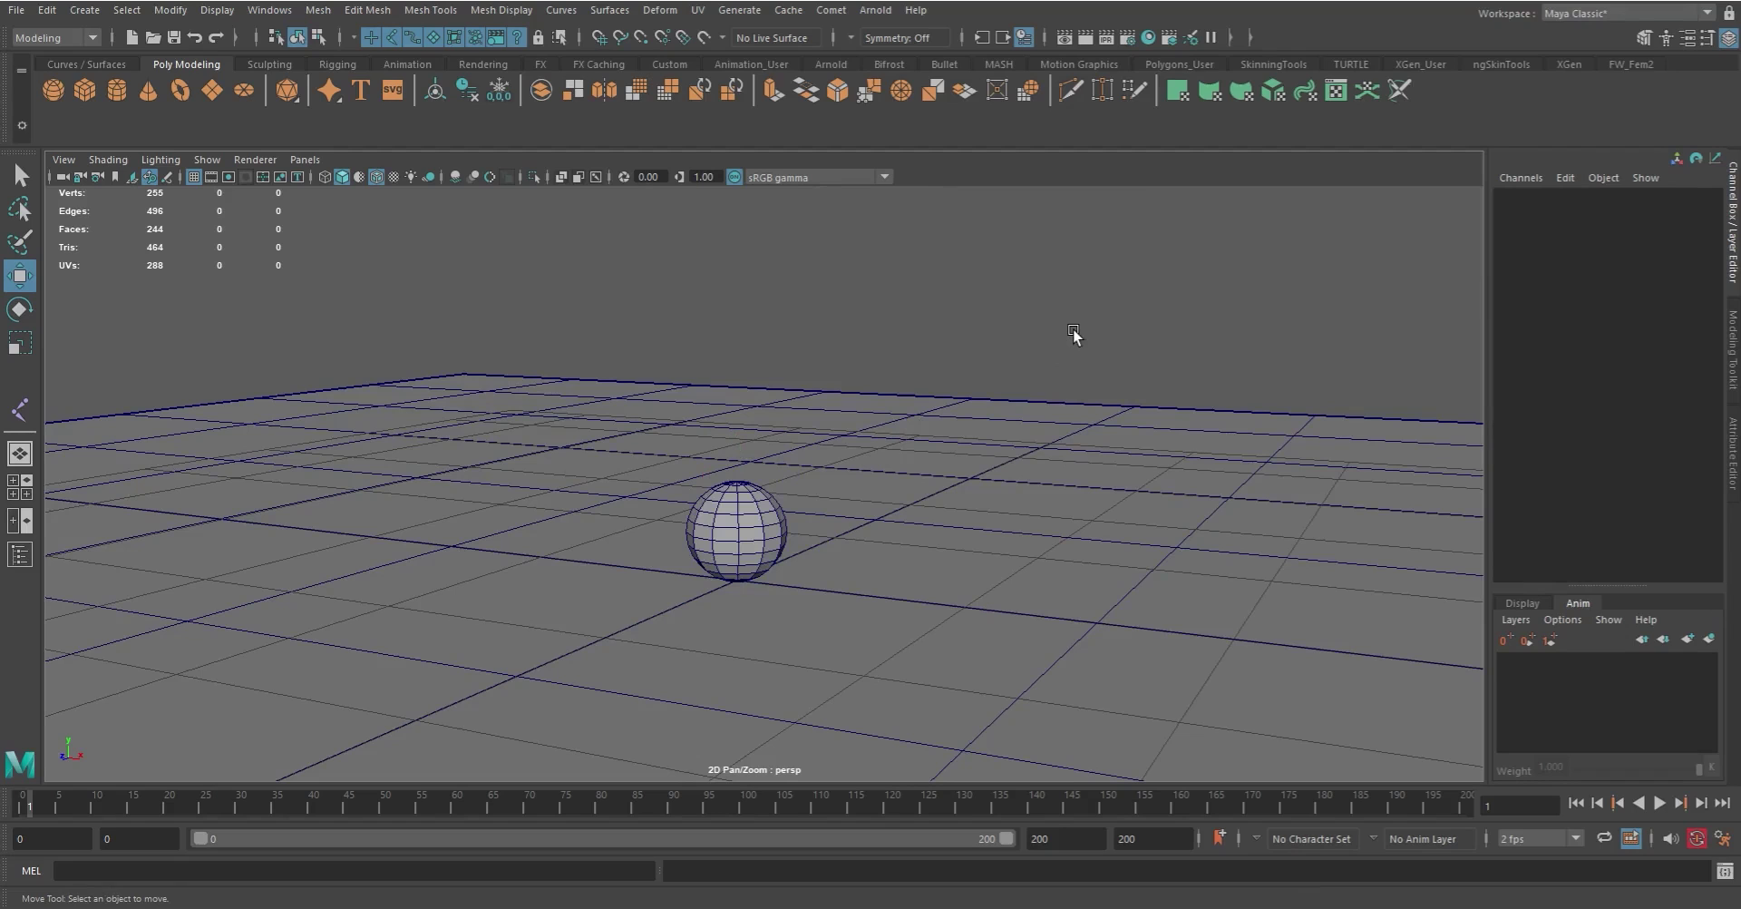